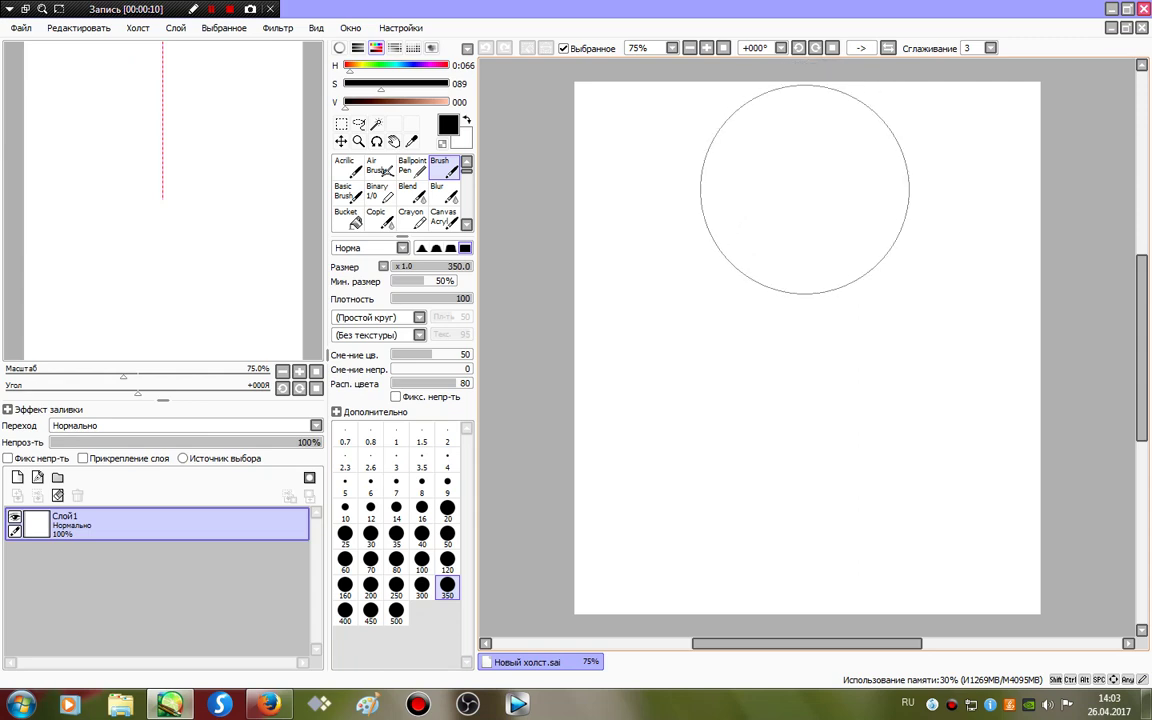
Stamp three grey guide circles in a vertical stack down the canvas, using brush sizes 350, 300 and 300.
left_click(806, 188)
left_click(421, 586)
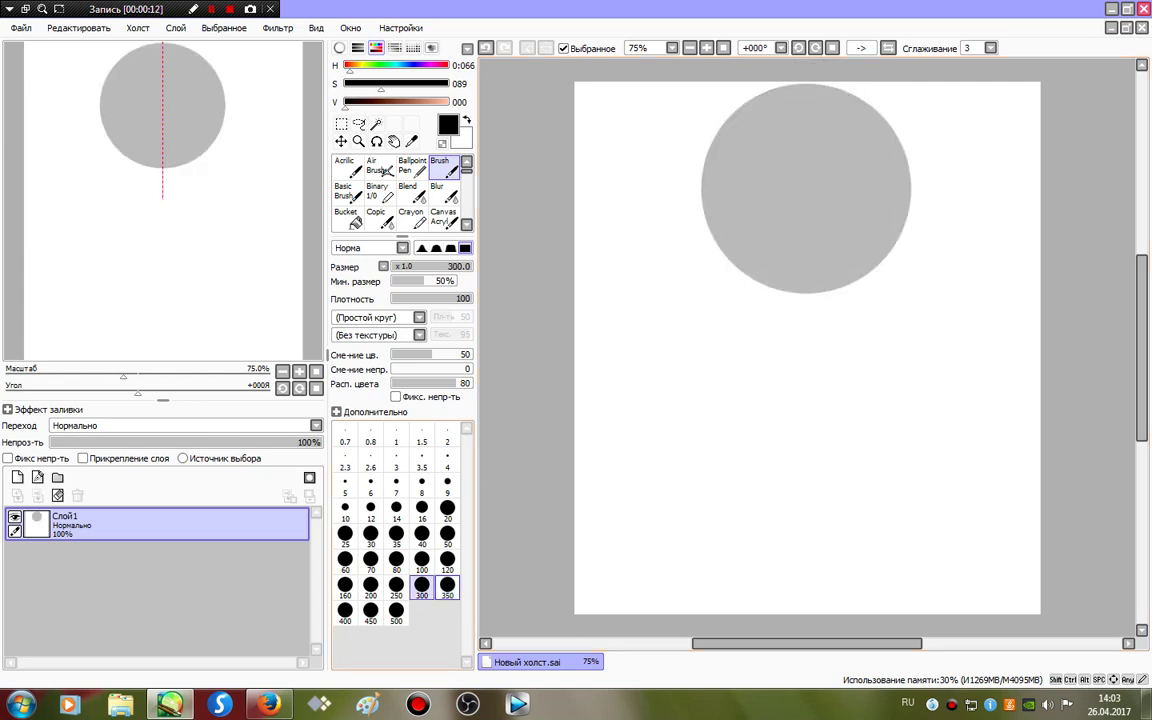
left_click(808, 364)
left_click(396, 586)
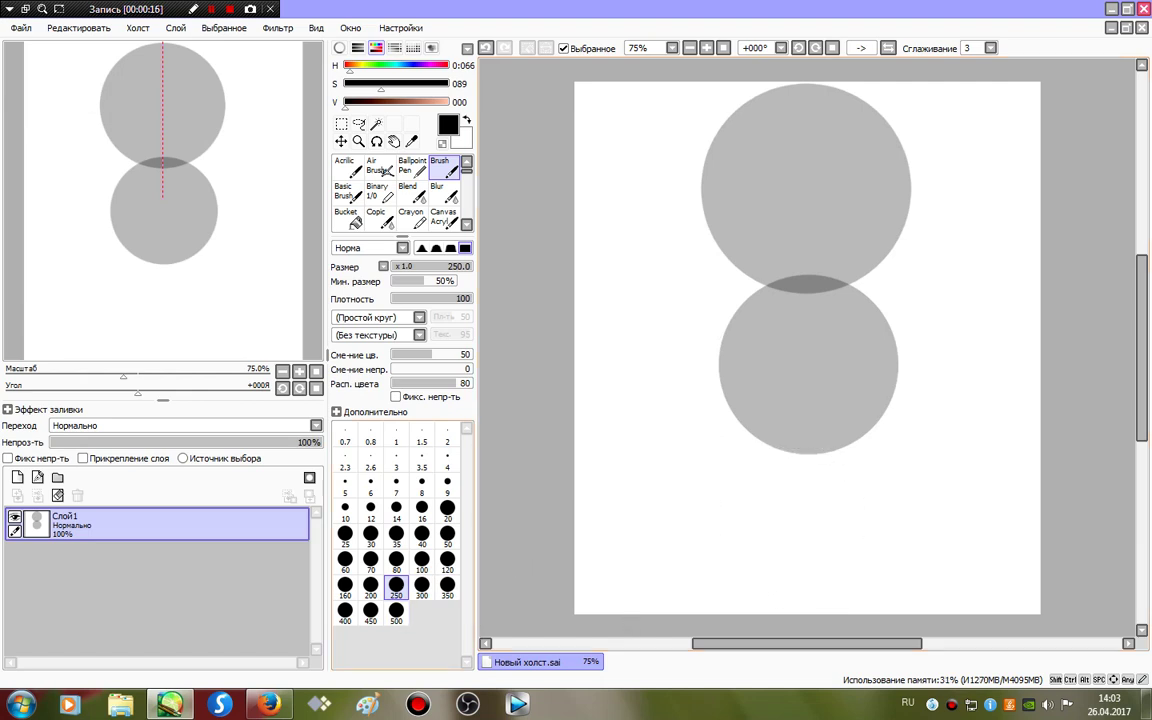
left_click(421, 586)
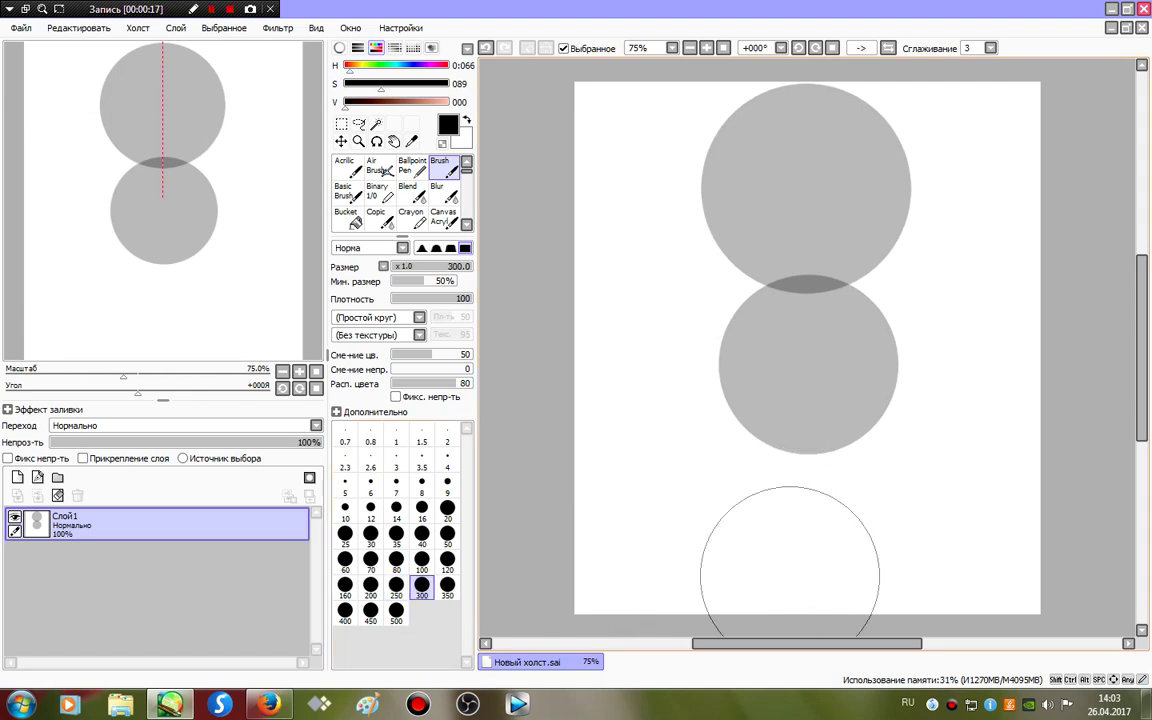
left_click(797, 540)
Sketch the two bent outer arm lines meeting at a dark spot in the middle circle with a size 9 brush.
left_click(447, 460)
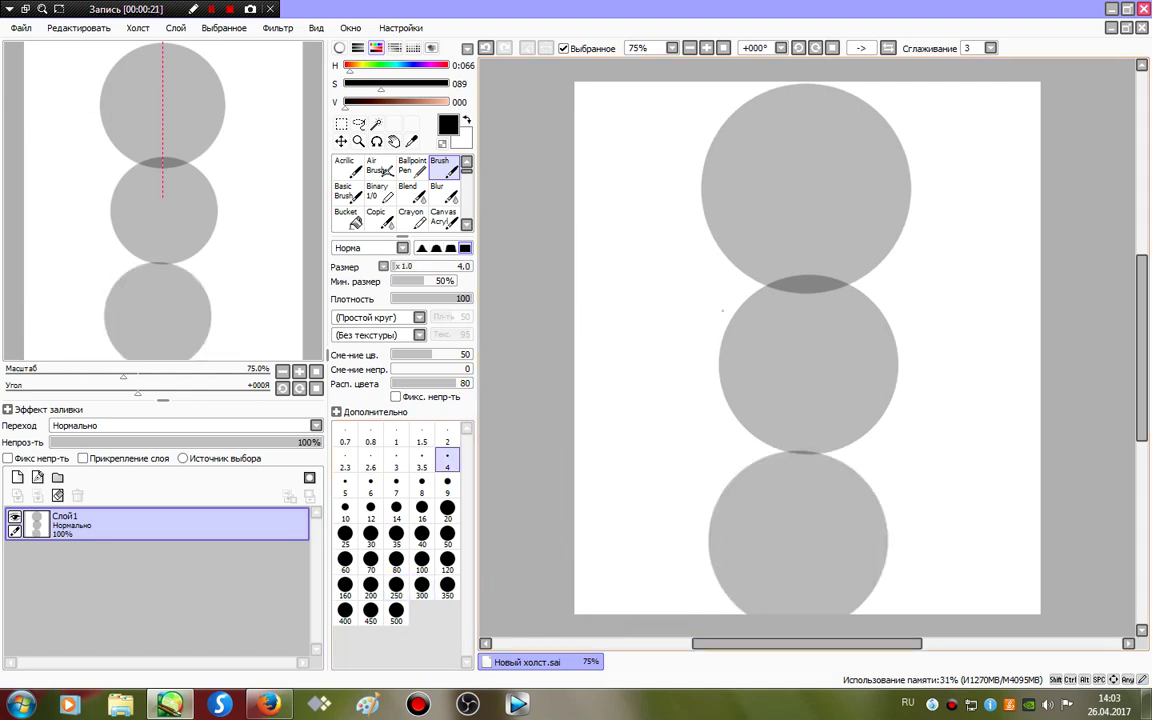
left_click(447, 486)
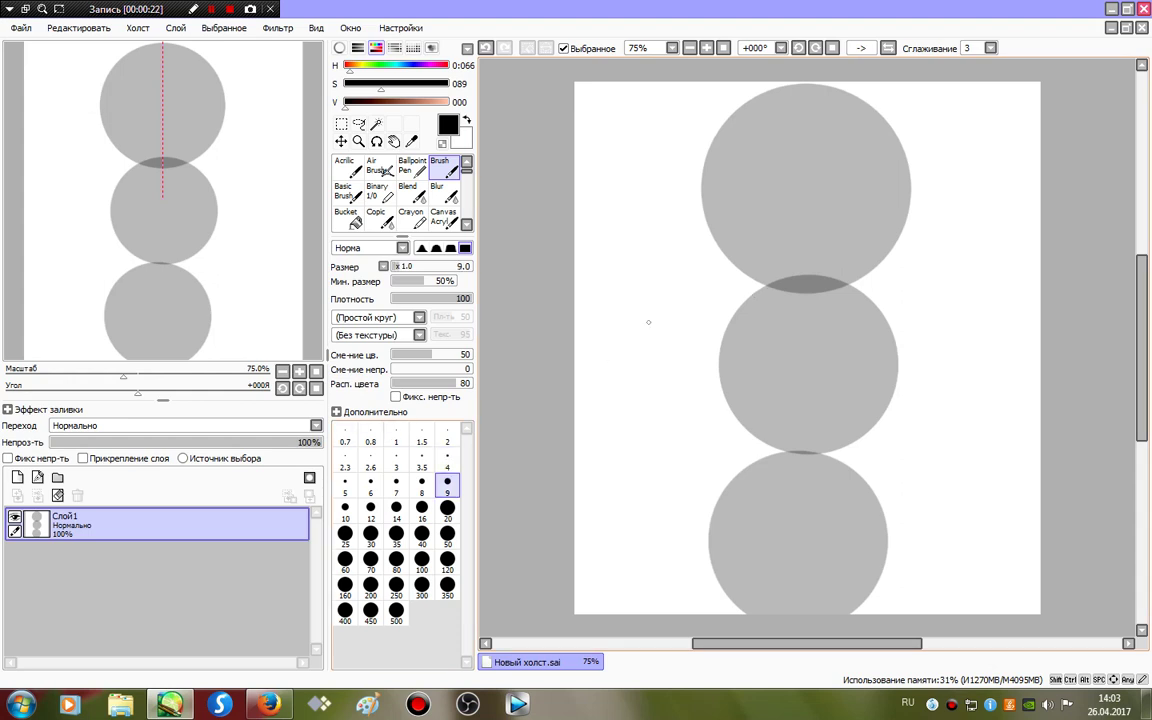
mouse_move(756, 292)
left_mouse_down()
mouse_move(676, 379)
mouse_move(705, 402)
mouse_move(792, 396)
left_mouse_up()
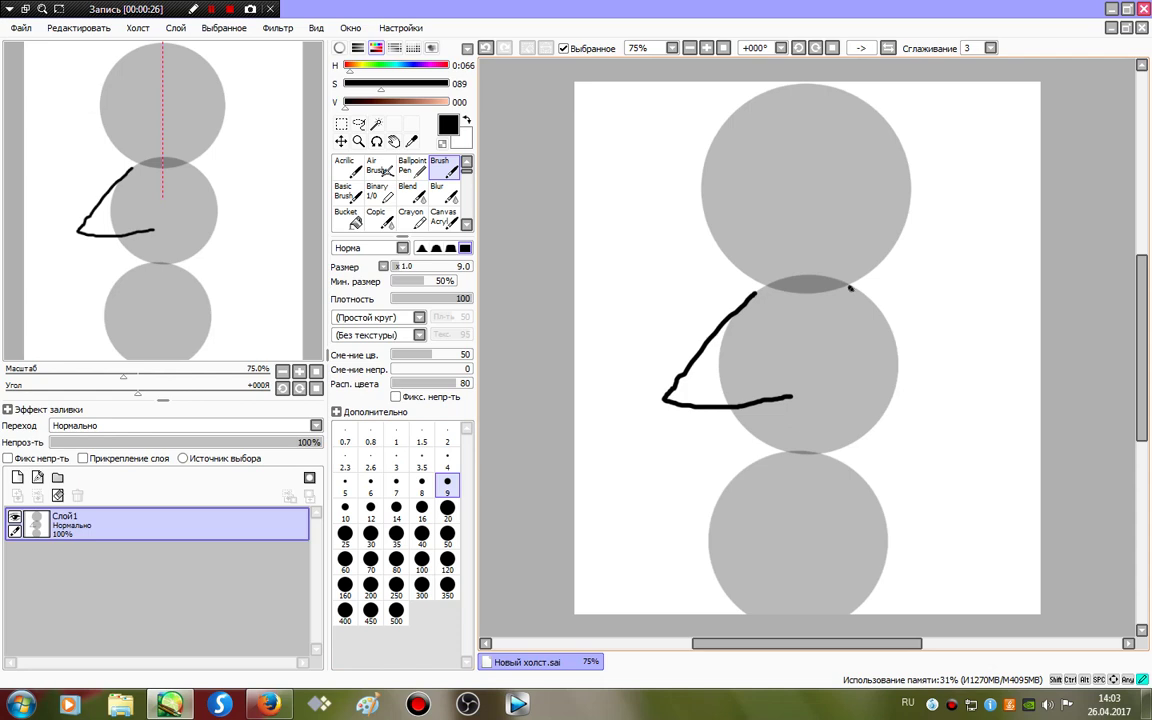
mouse_move(850, 288)
left_mouse_down()
mouse_move(927, 348)
mouse_move(896, 378)
mouse_move(818, 394)
left_mouse_up()
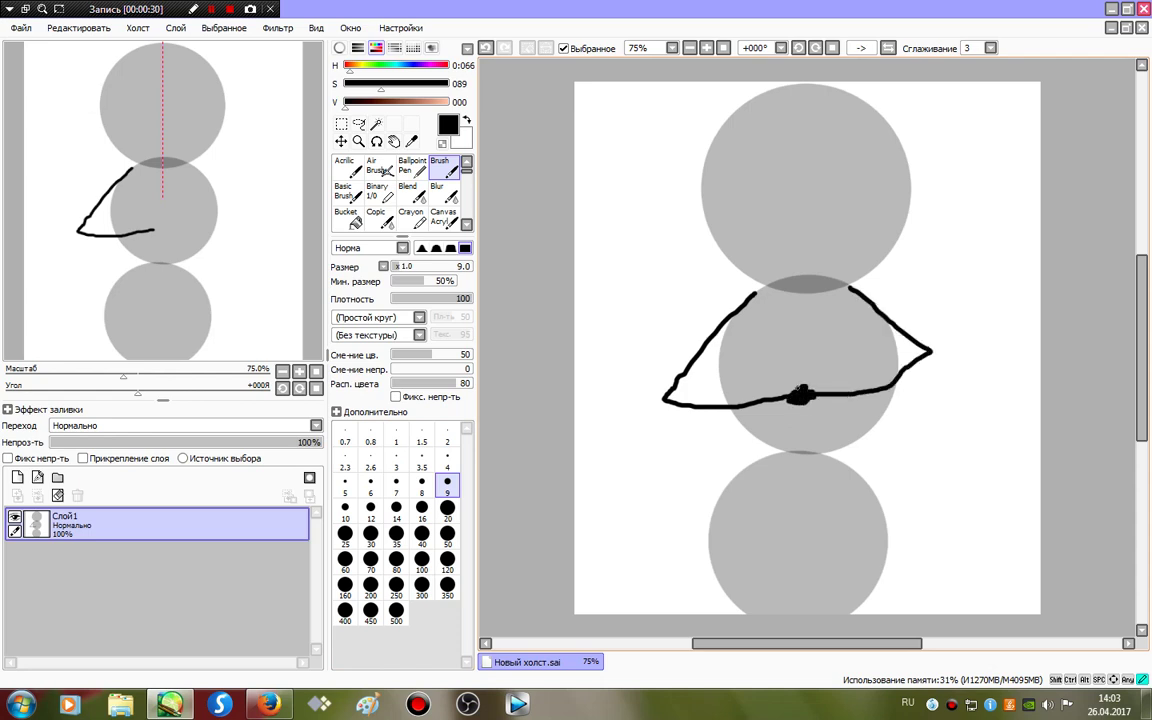
Sketch the remaining guide lines: a face cross on the head circle and the legs, narrow torso and inner arms below it.
left_click_drag(810, 110, 802, 277)
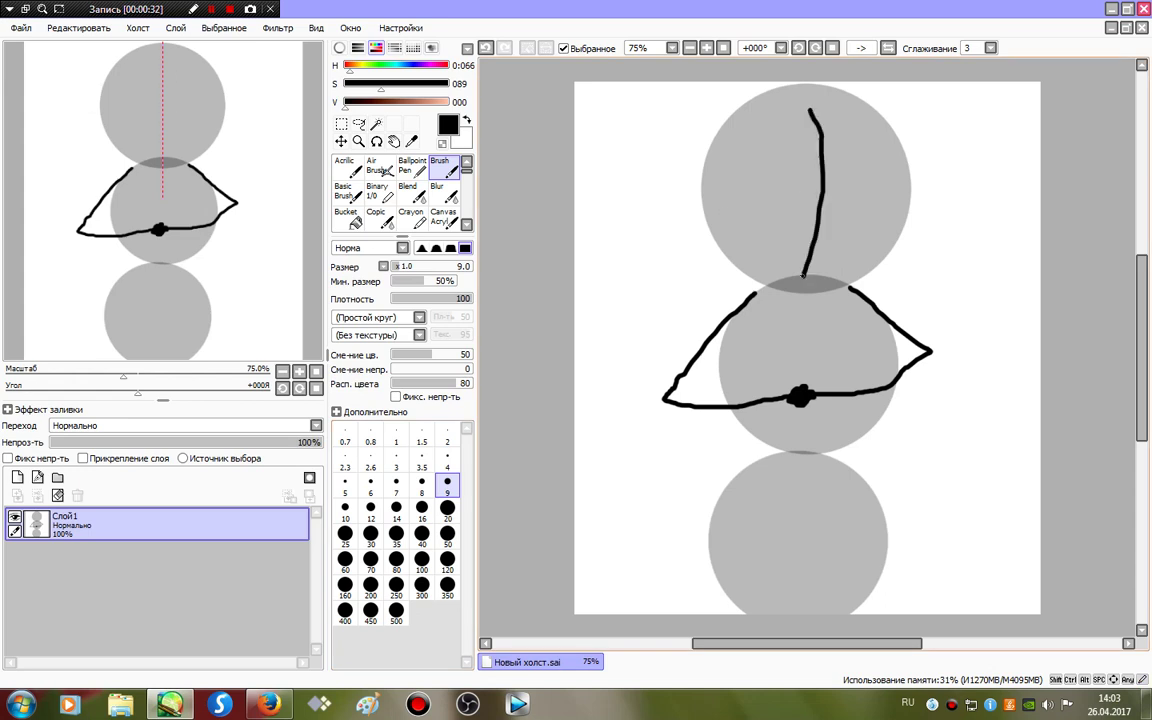
left_click_drag(728, 191, 855, 186)
left_click_drag(780, 470, 750, 612)
left_click_drag(808, 488, 822, 612)
mouse_move(800, 305)
left_mouse_down()
mouse_move(778, 525)
mouse_move(811, 460)
mouse_move(797, 315)
mouse_move(786, 312)
mouse_move(755, 397)
left_mouse_up()
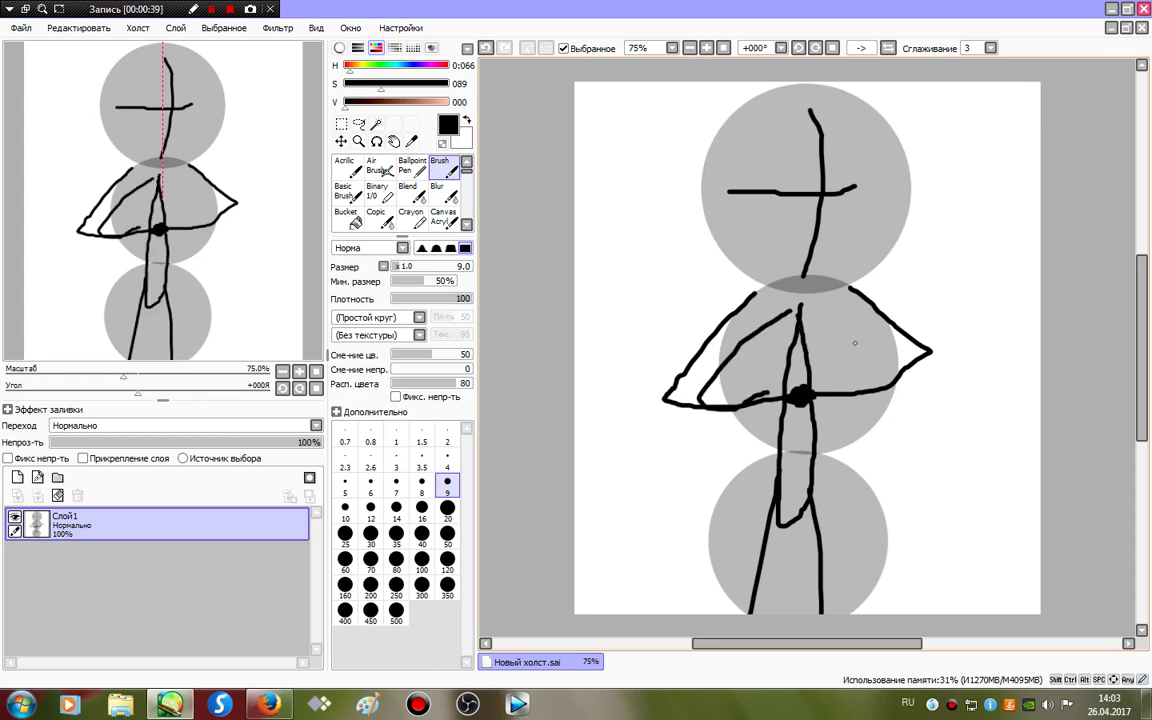
left_click_drag(815, 323, 835, 366)
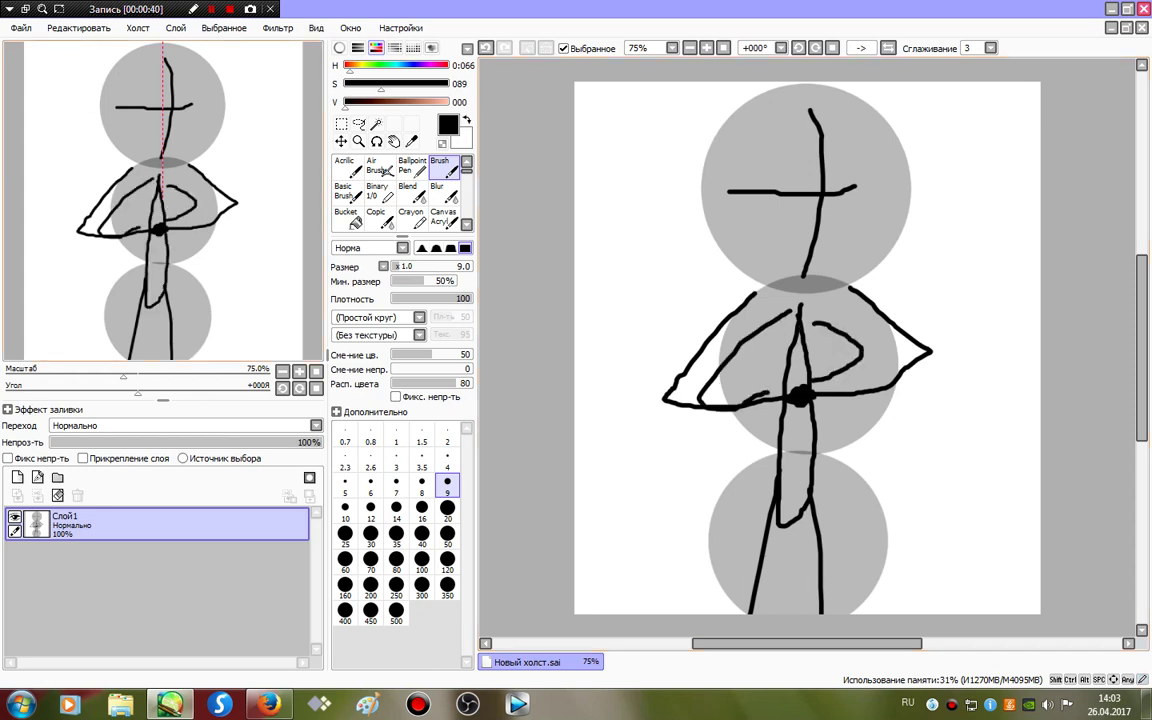
Add a new layer for the line art and lower the sketch layer's opacity to 71%.
left_click(17, 477)
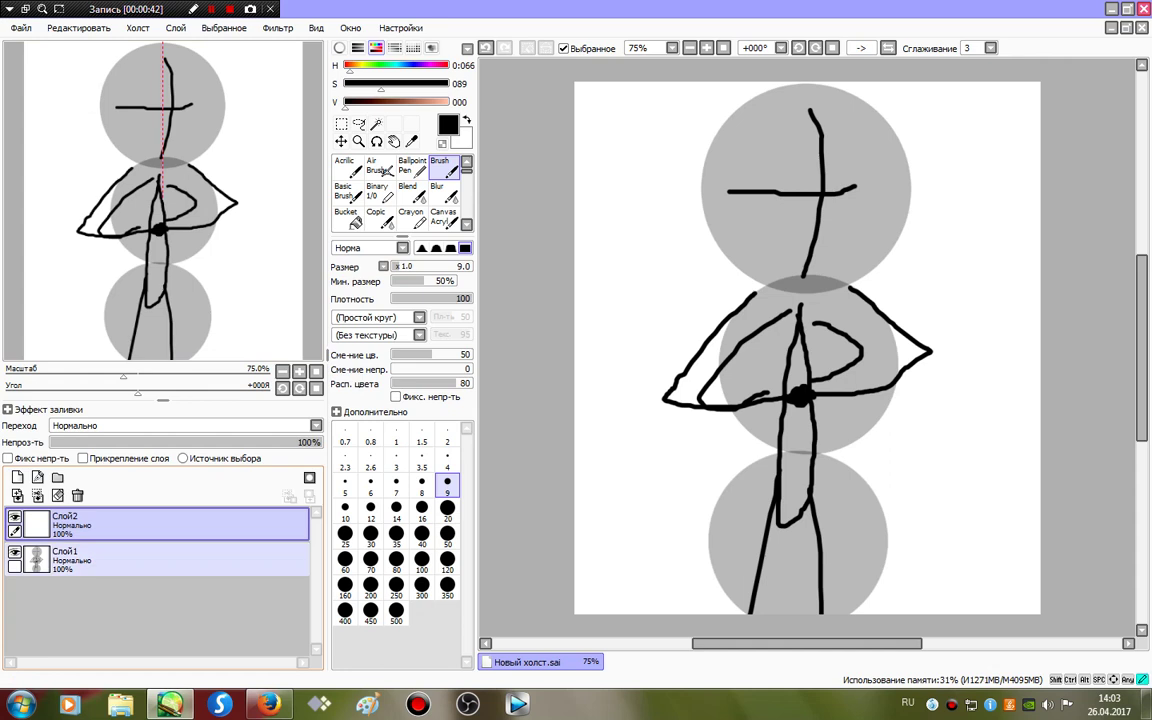
left_click(150, 559)
left_click_drag(318, 442, 242, 442)
left_click(150, 522)
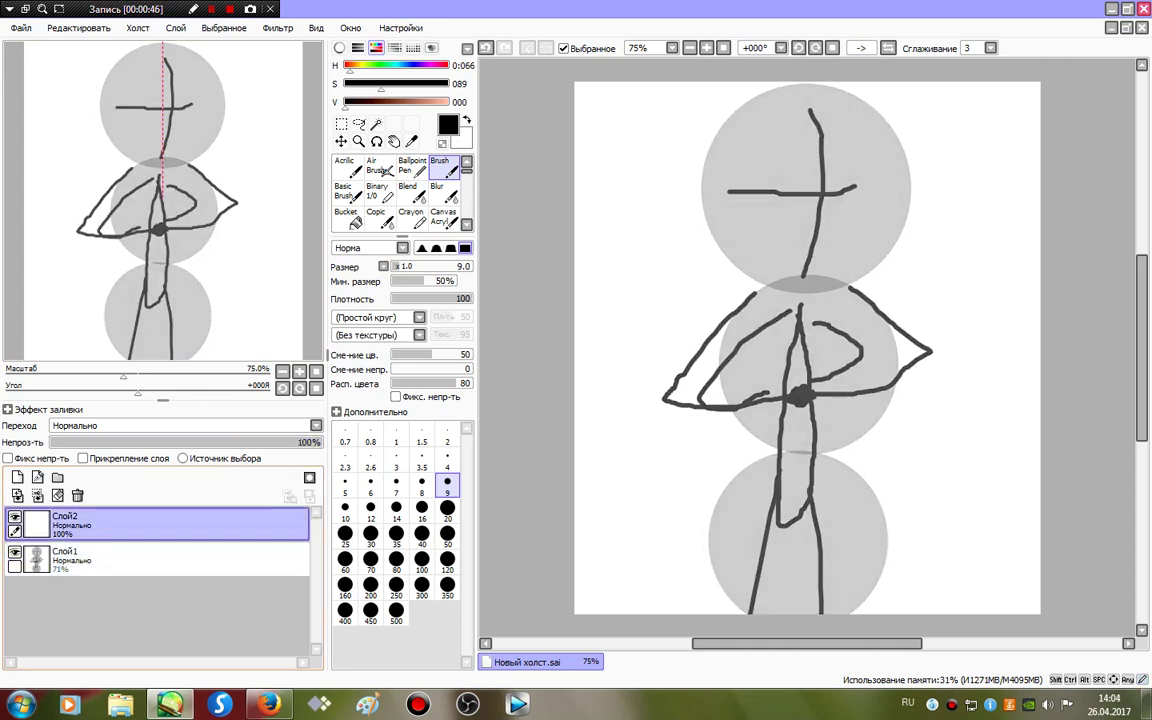
Outline the head's sides and chin around the head circle on Слой2 with the Binary pen at size 10.
left_click(379, 193)
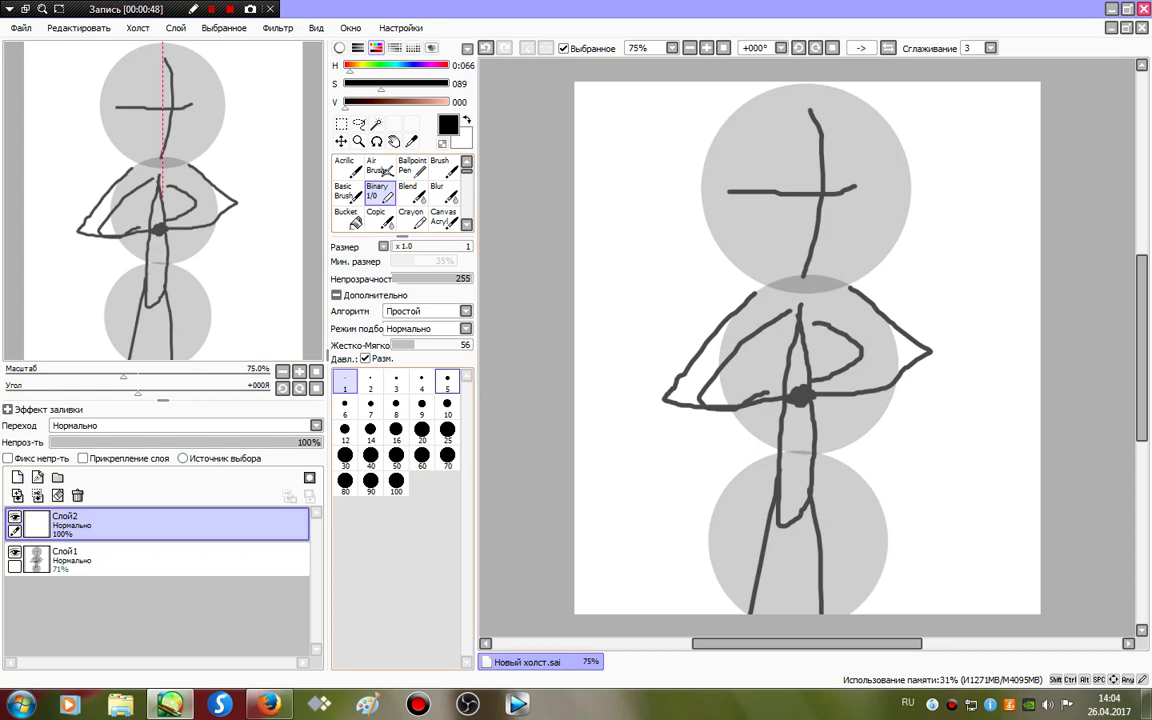
left_click(447, 383)
left_click_drag(709, 132, 704, 230)
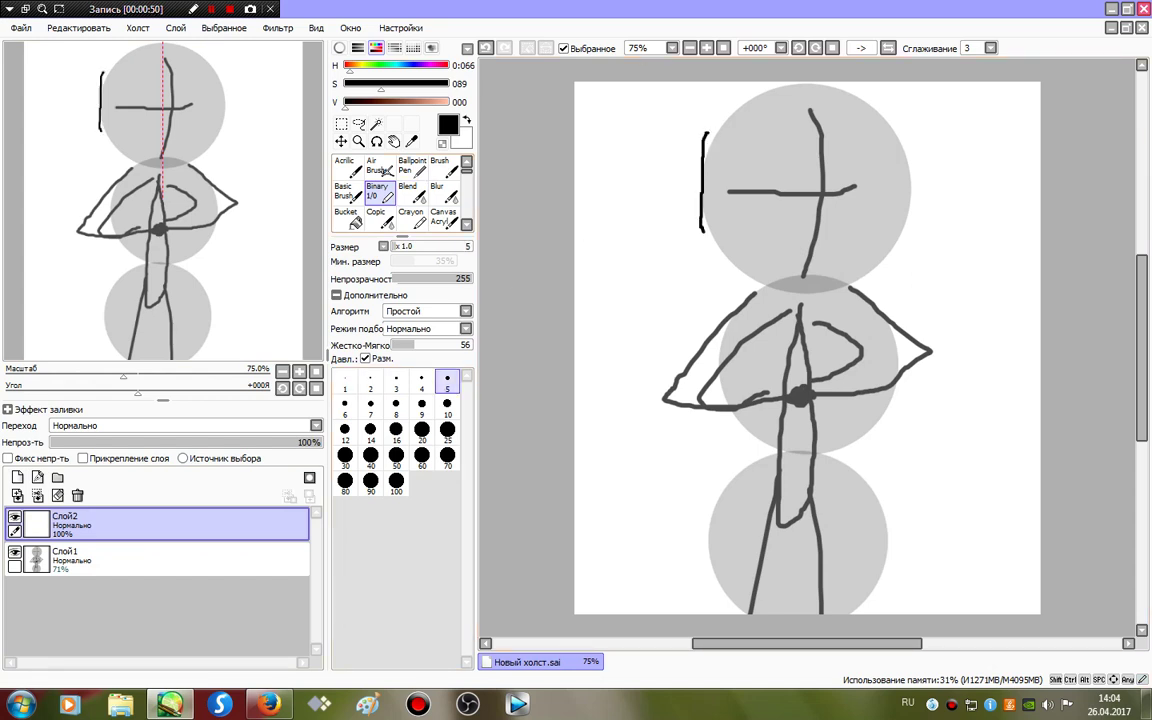
key("ctrl+z")
left_click(447, 404)
mouse_move(707, 132)
left_mouse_down()
mouse_move(712, 226)
mouse_move(739, 263)
mouse_move(756, 276)
mouse_move(850, 282)
mouse_move(911, 247)
mouse_move(932, 177)
mouse_move(928, 128)
left_mouse_up()
Draw the left side of the neck and the bent left arm with its hand at the chest.
mouse_move(790, 284)
left_mouse_down()
mouse_move(787, 308)
mouse_move(819, 304)
left_mouse_up()
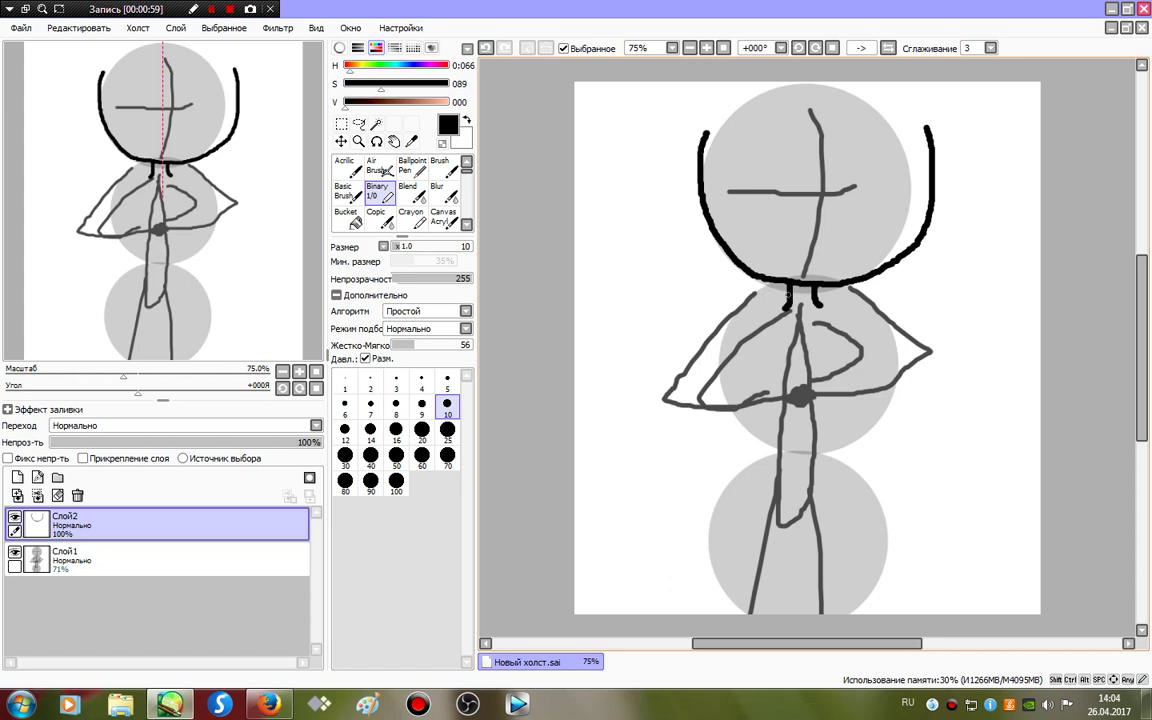
key("ctrl+z")
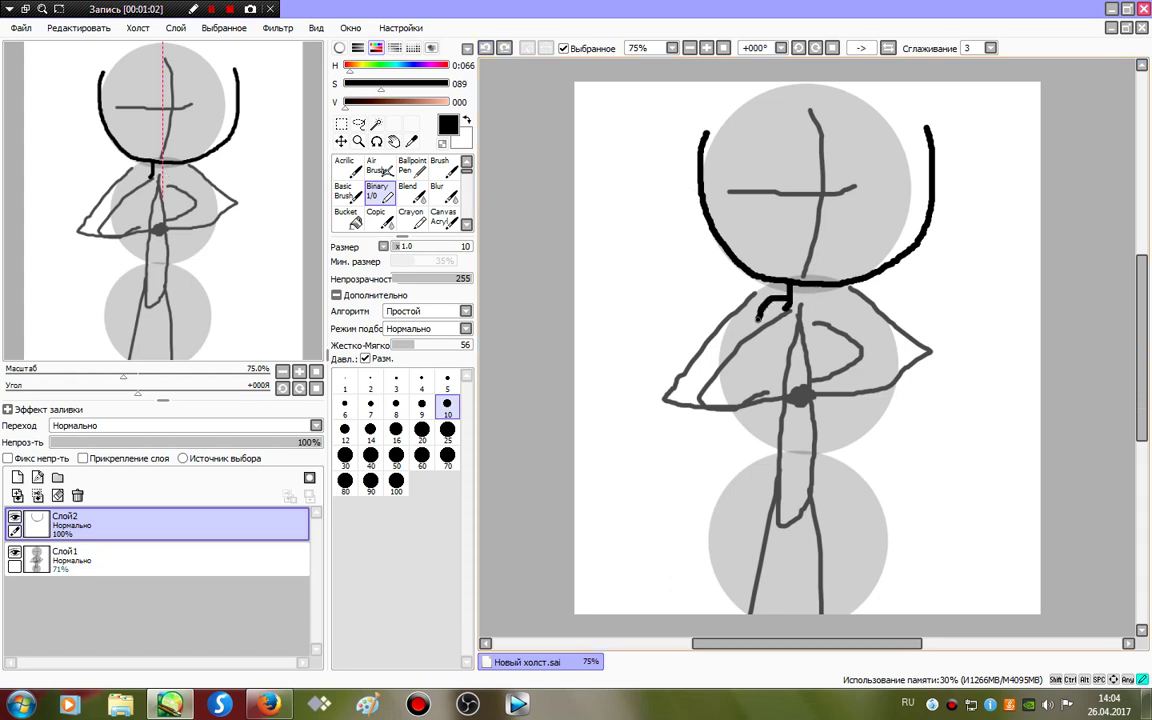
mouse_move(757, 318)
left_mouse_down()
mouse_move(735, 399)
mouse_move(767, 405)
mouse_move(800, 392)
left_mouse_up()
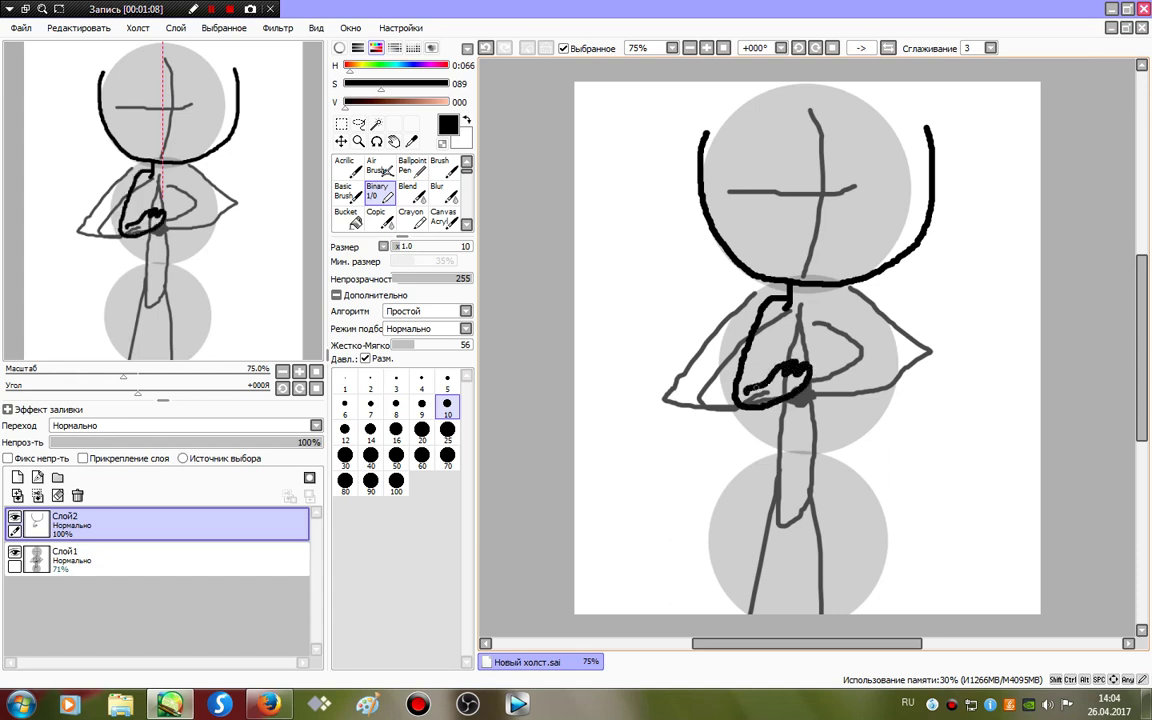
Lasso the finished left arm, then copy it and paste it onto a new layer.
left_click(358, 123)
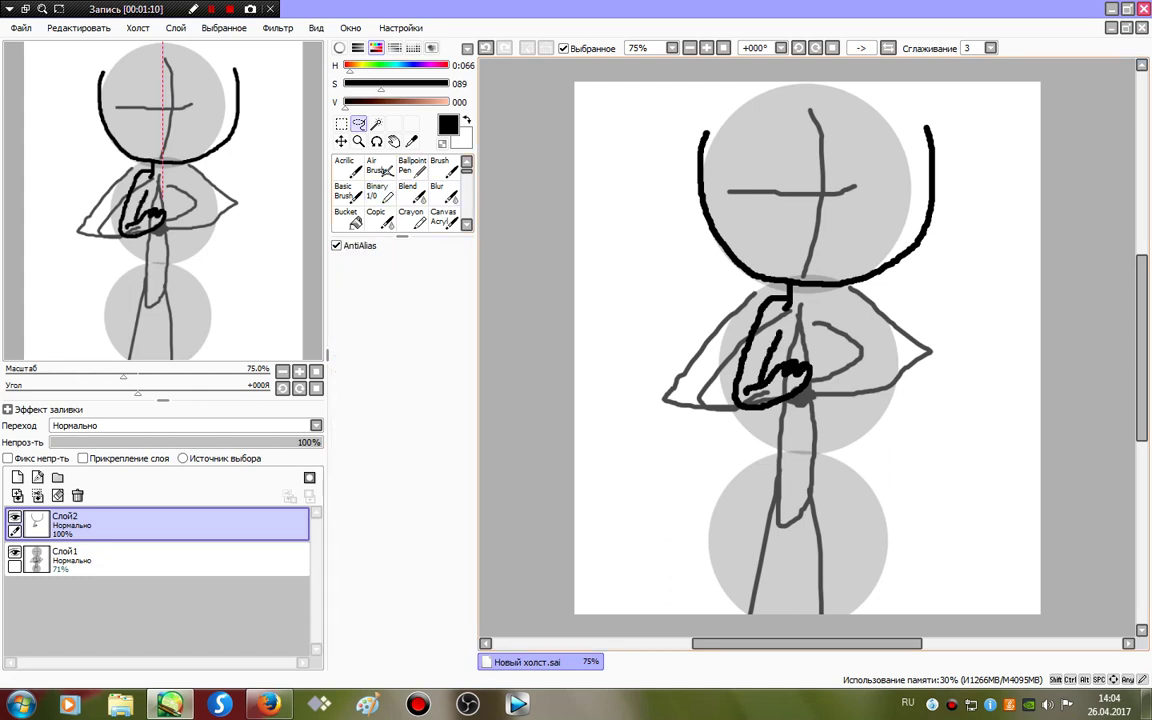
mouse_move(775, 290)
left_mouse_down()
mouse_move(640, 450)
mouse_move(875, 335)
left_mouse_up()
left_click_drag(700, 288, 690, 292)
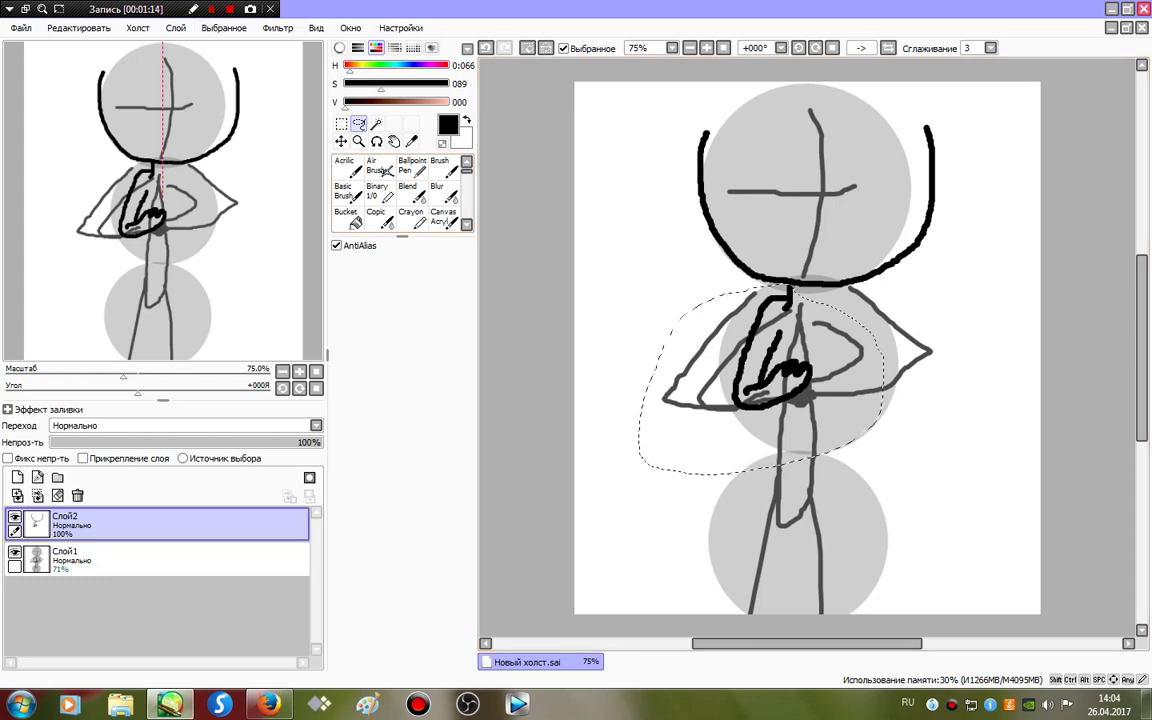
left_click(78, 27)
left_click(85, 100)
left_click(78, 27)
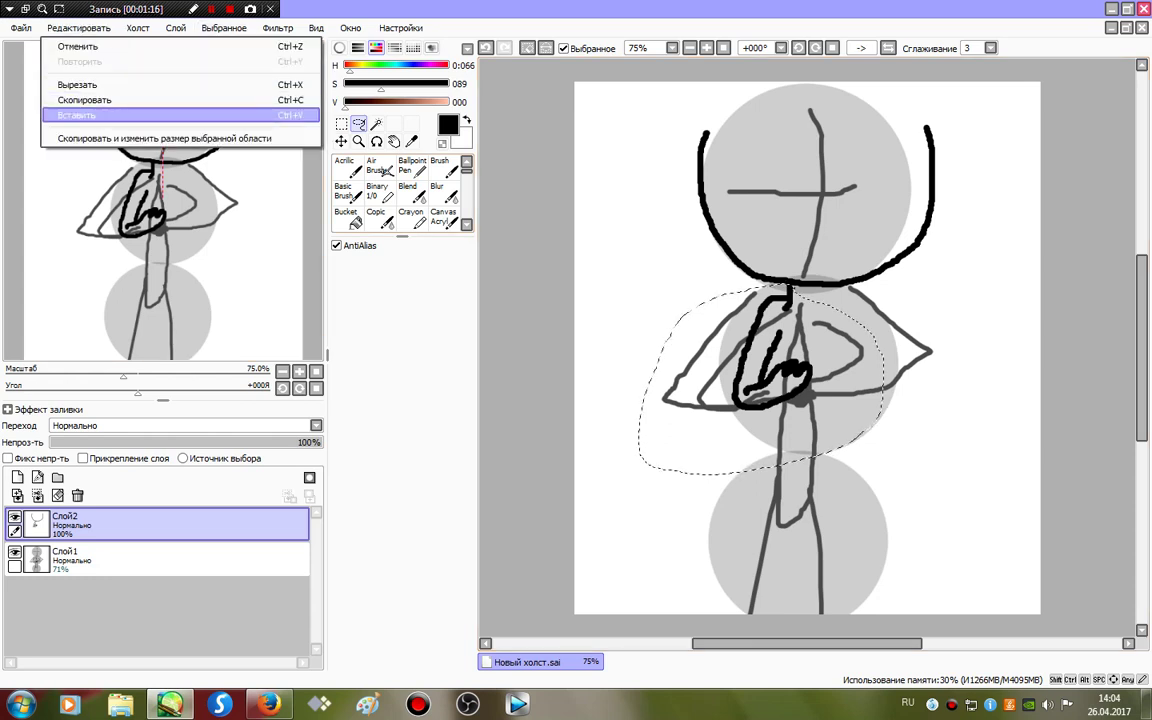
left_click(78, 115)
Flip the pasted arm horizontally and move it right so it mirrors the left arm.
left_click(342, 124)
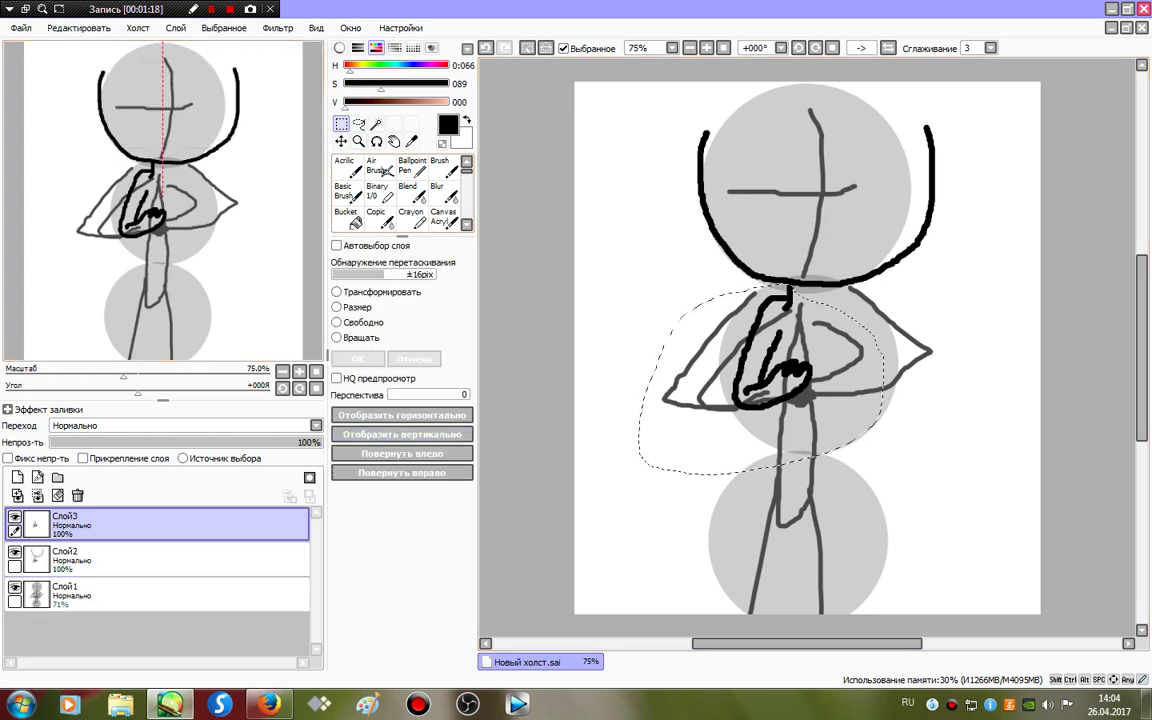
left_click(402, 415)
left_click(342, 141)
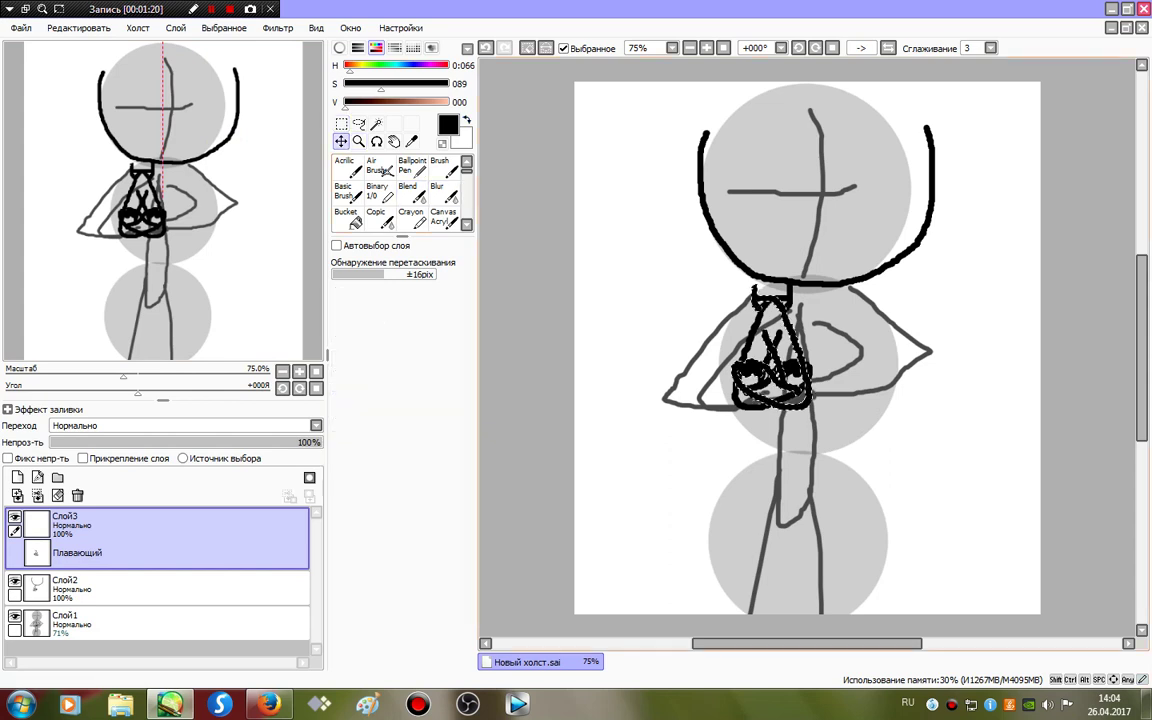
mouse_move(772, 352)
left_mouse_down()
mouse_move(829, 351)
mouse_move(806, 362)
left_mouse_up()
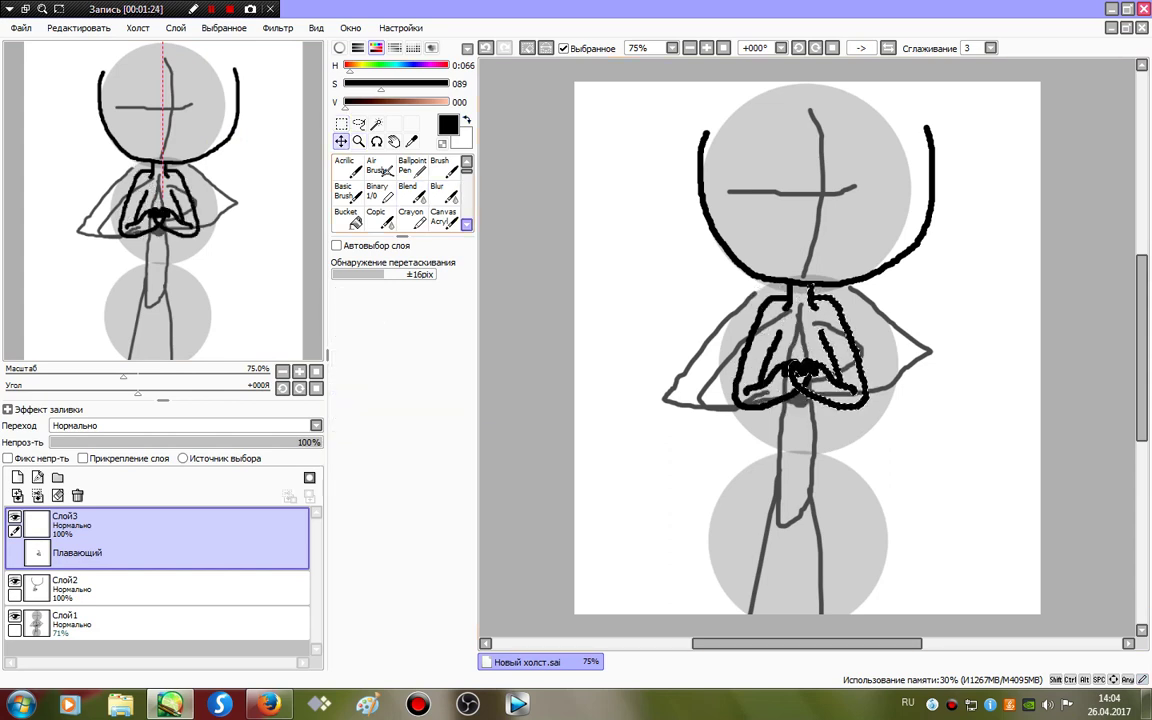
Delete the Canvas Acryl brush and put the Sel Pen tool in its place beside Crayon.
right_click(450, 219)
left_click(490, 481)
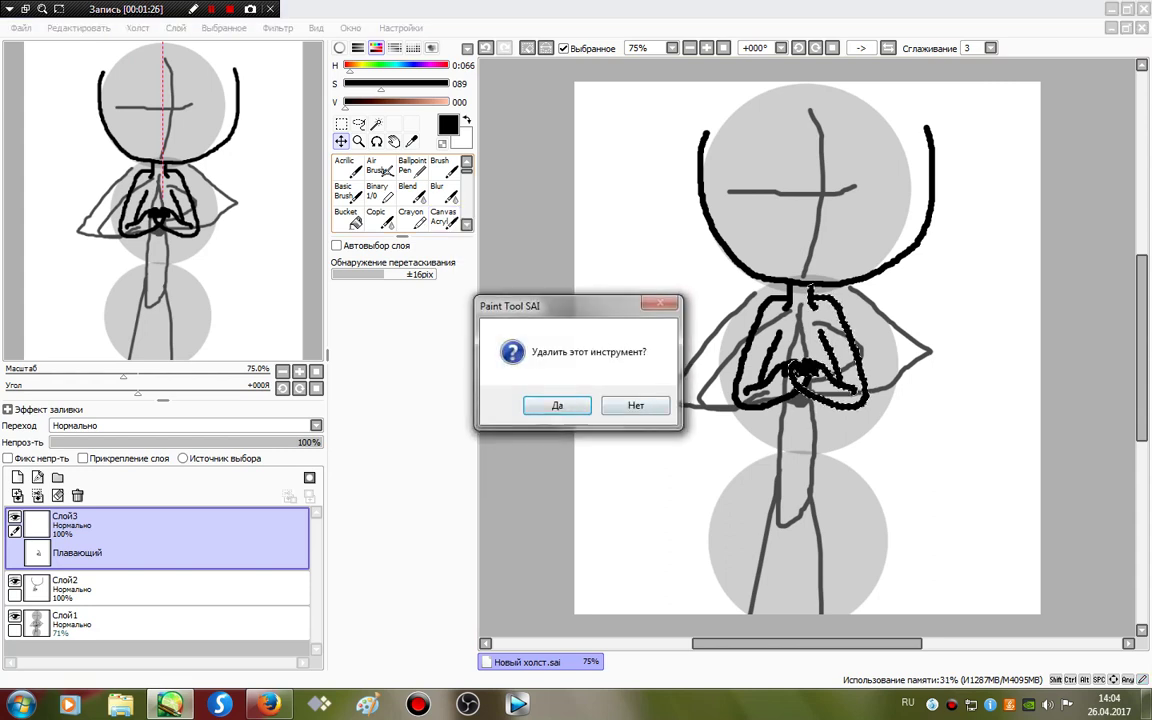
left_click(557, 404)
scroll(385, 190, "down", 5)
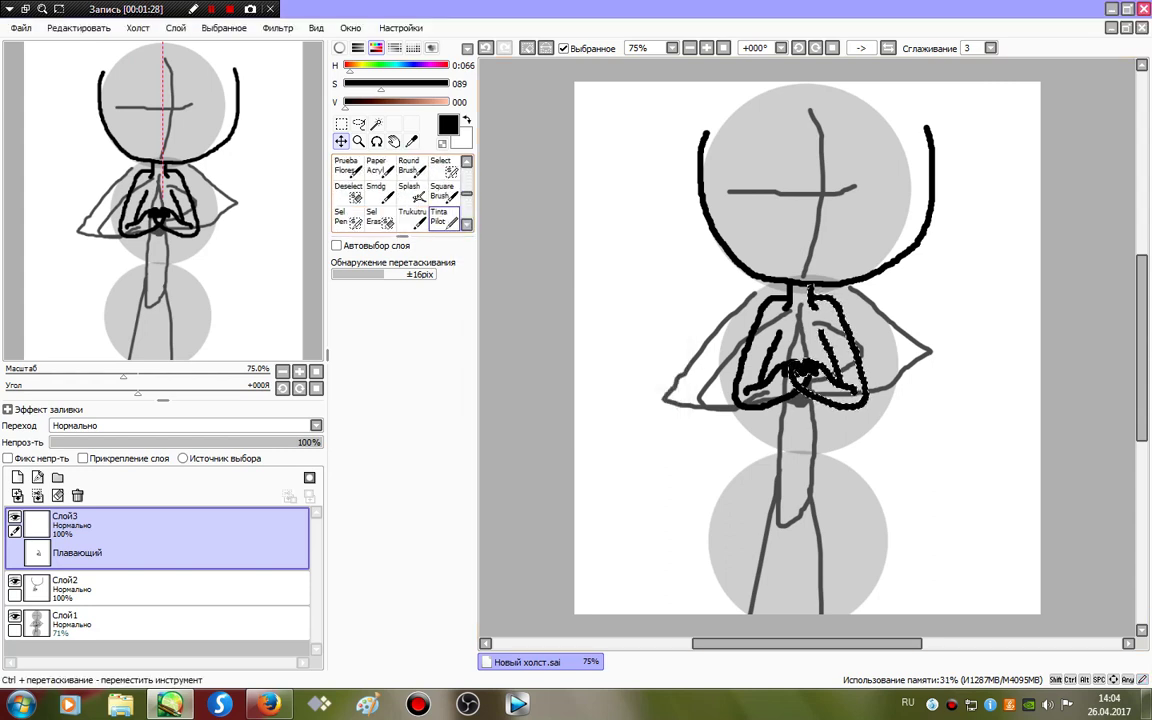
right_click(352, 217)
left_click(396, 455)
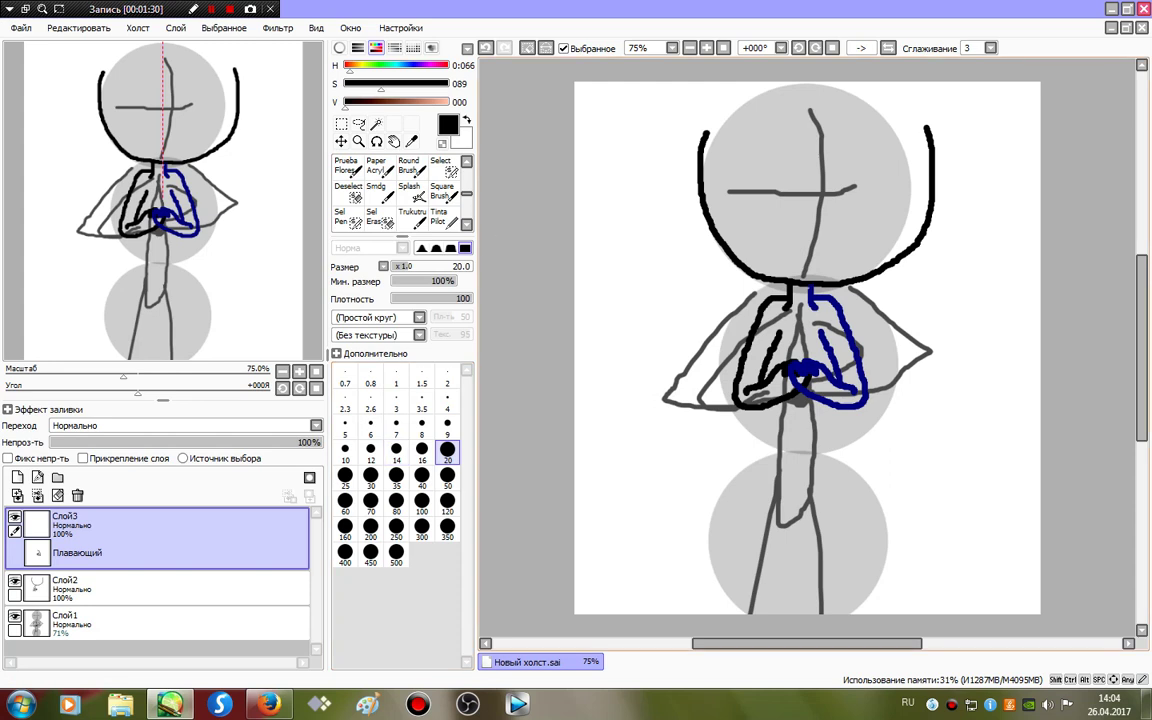
left_click(467, 225)
scroll(400, 185, "up", 5)
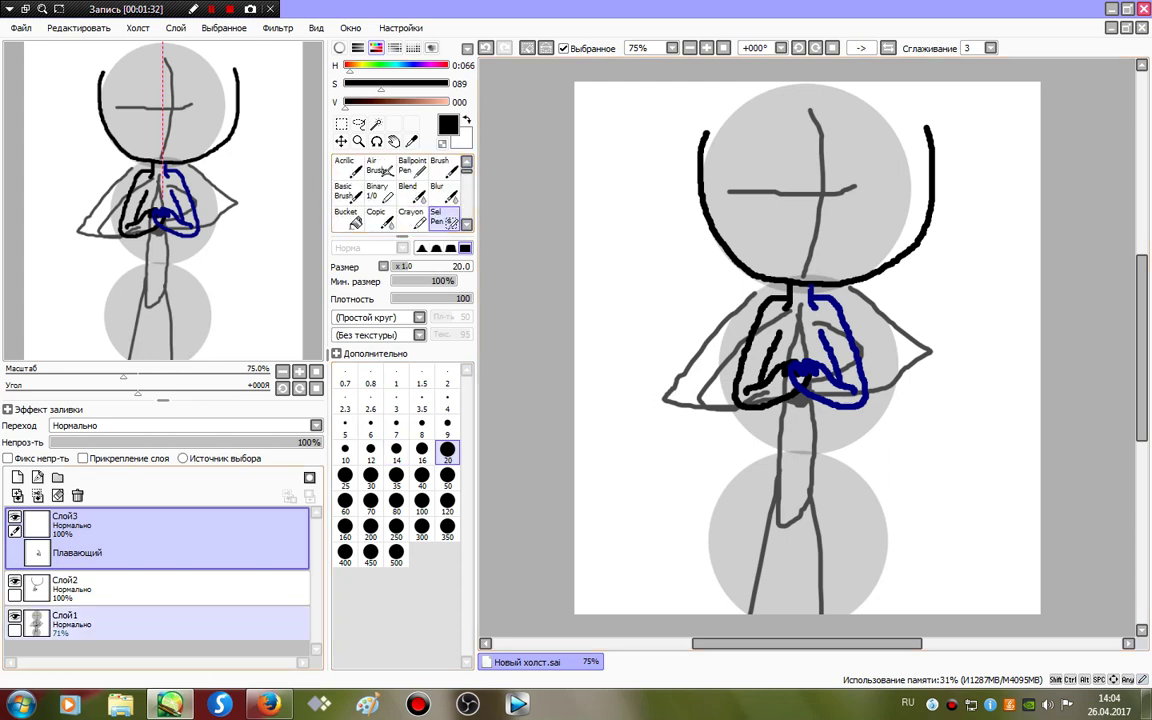
Hide the sketch layer Слой1 and add the gap below the overlapping hands to the selection with the Sel Pen.
left_click(14, 616)
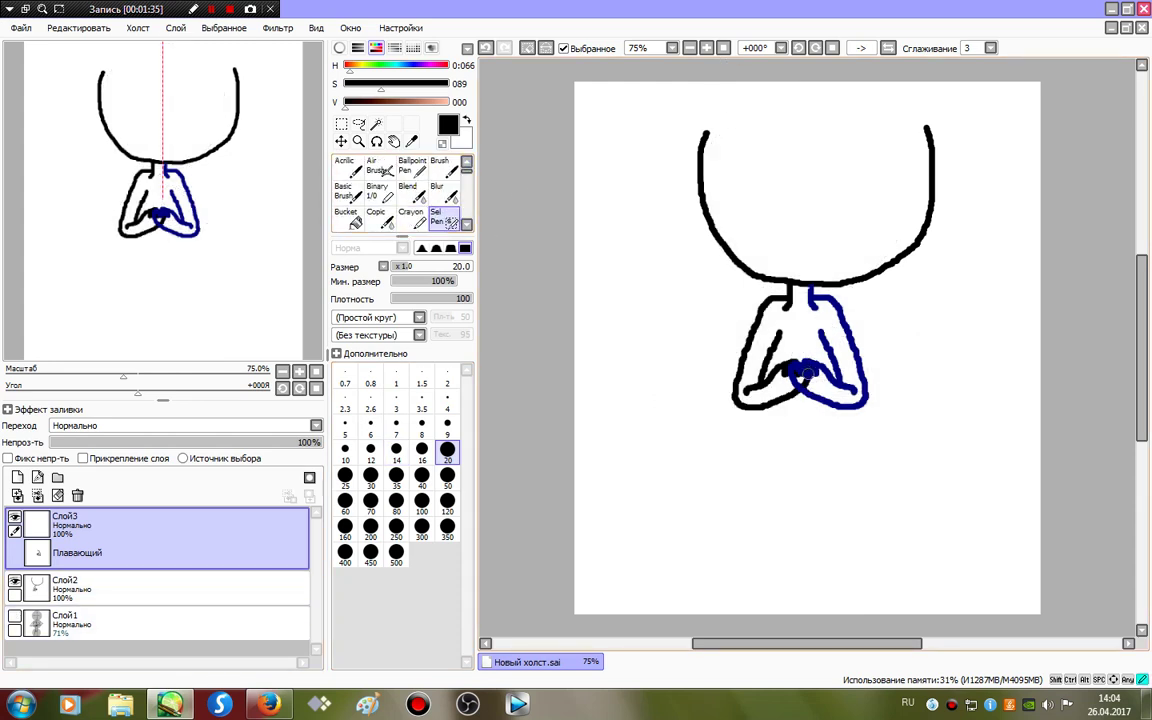
left_click(809, 381)
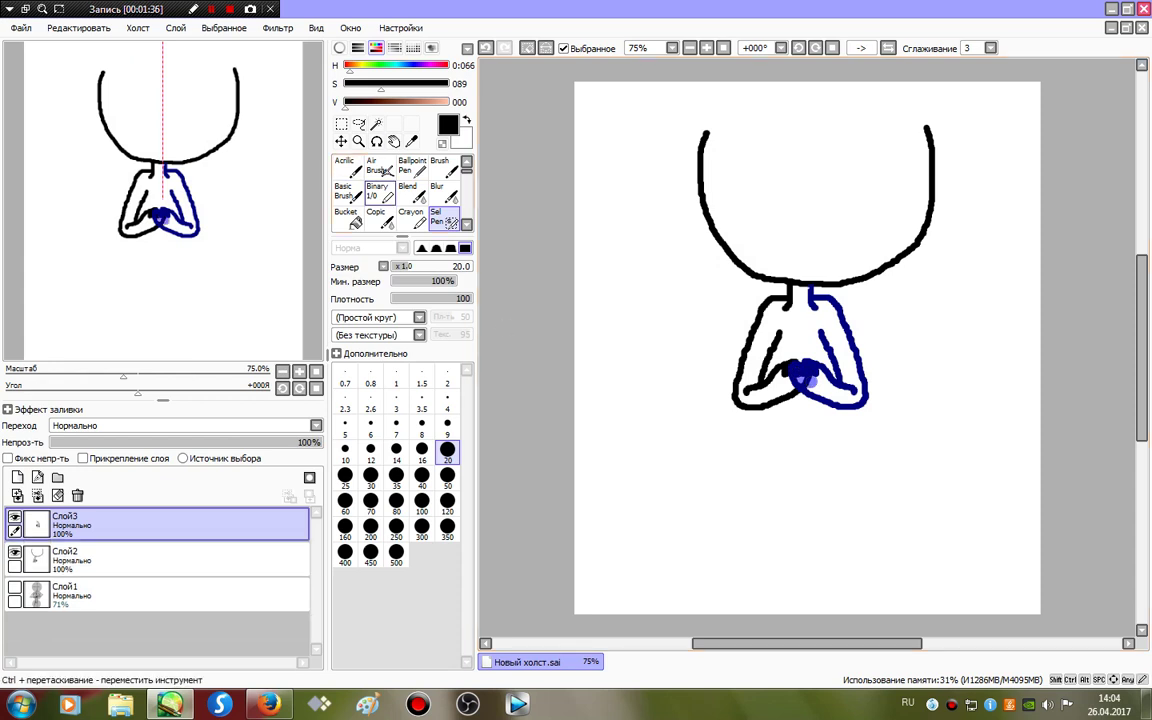
Erase the overlapping hand lines on Слой2 inside the selection with the transparent Binary pen at size 25, and clear the selection.
left_click(380, 192)
left_click(110, 593)
left_click(110, 560)
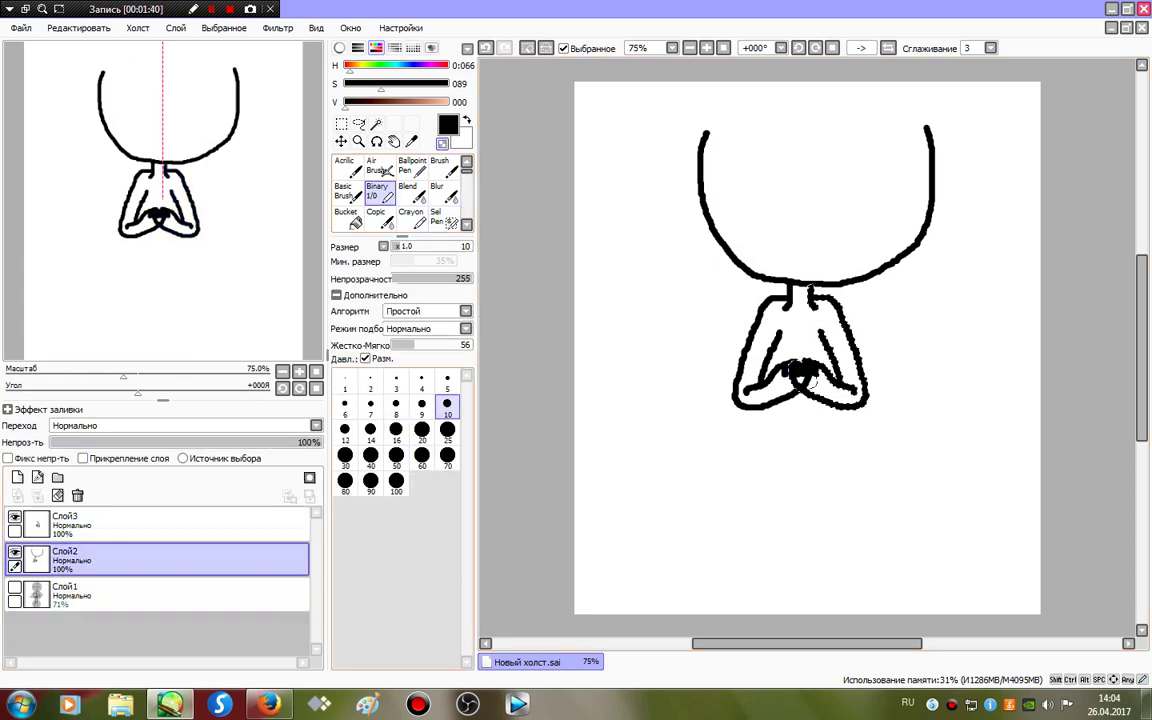
left_click(447, 432)
left_click_drag(812, 380, 767, 380)
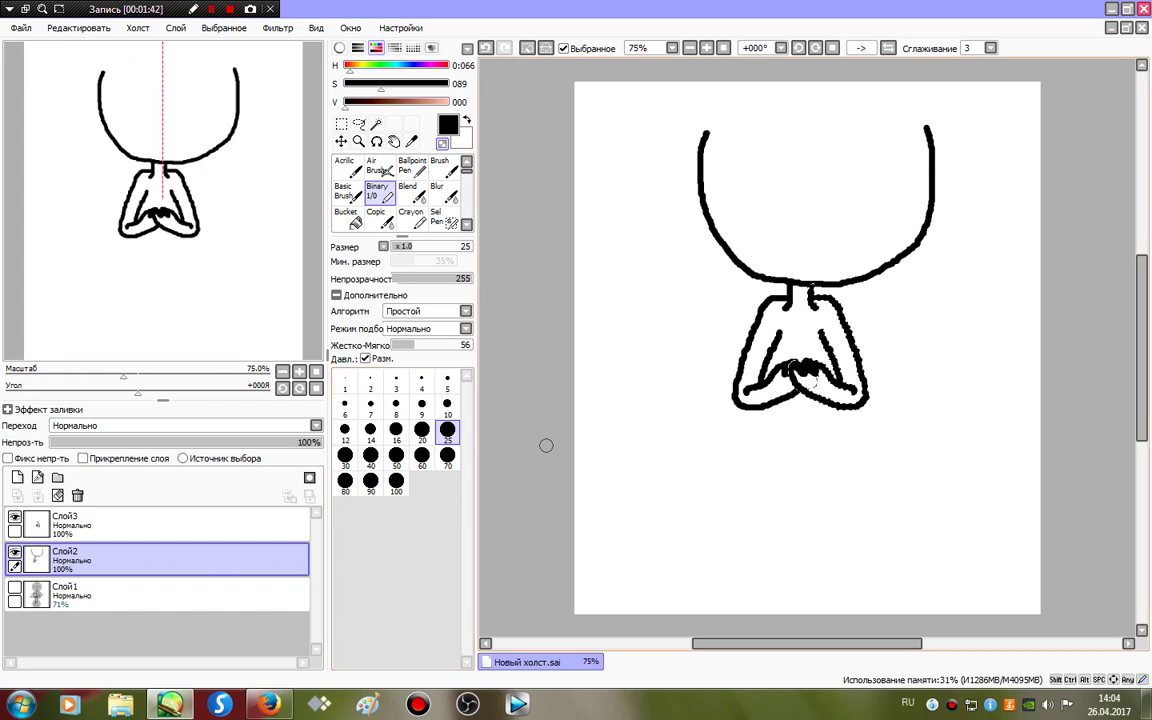
key("ctrl+z")
key("ctrl+z")
key("ctrl+z")
key("ctrl+z")
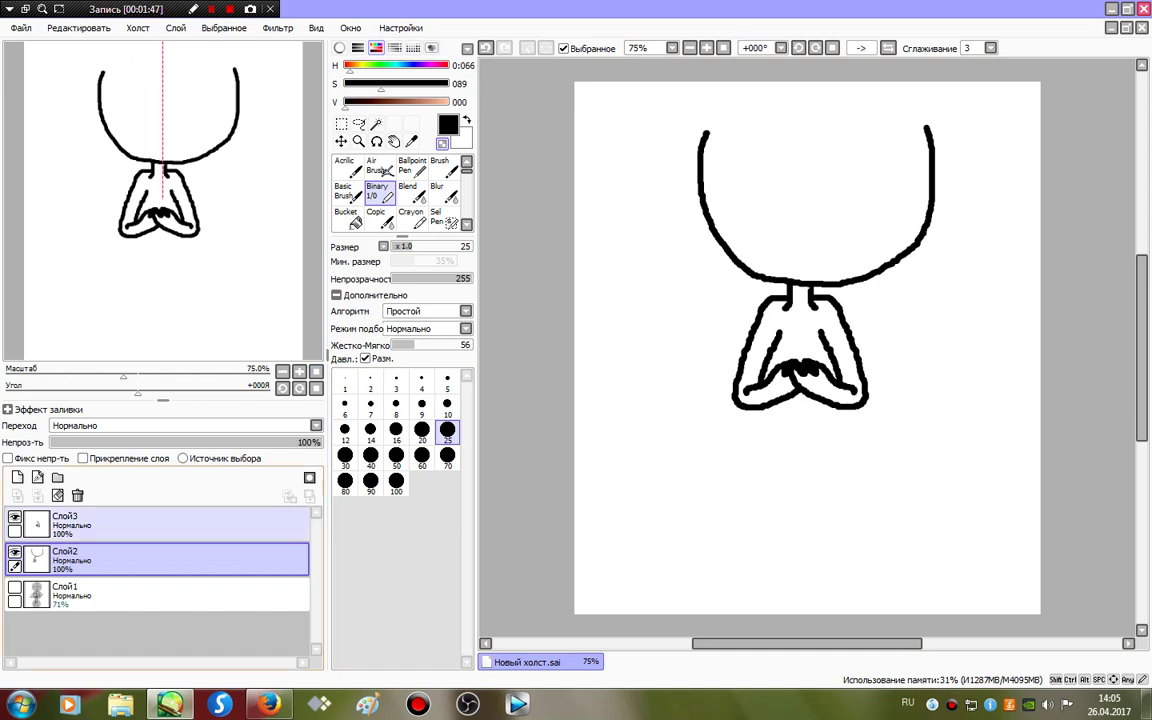
Thicken the inner lines of both arms on Слой3 with the black Binary pen at size 10.
left_click(65, 522)
left_click(447, 383)
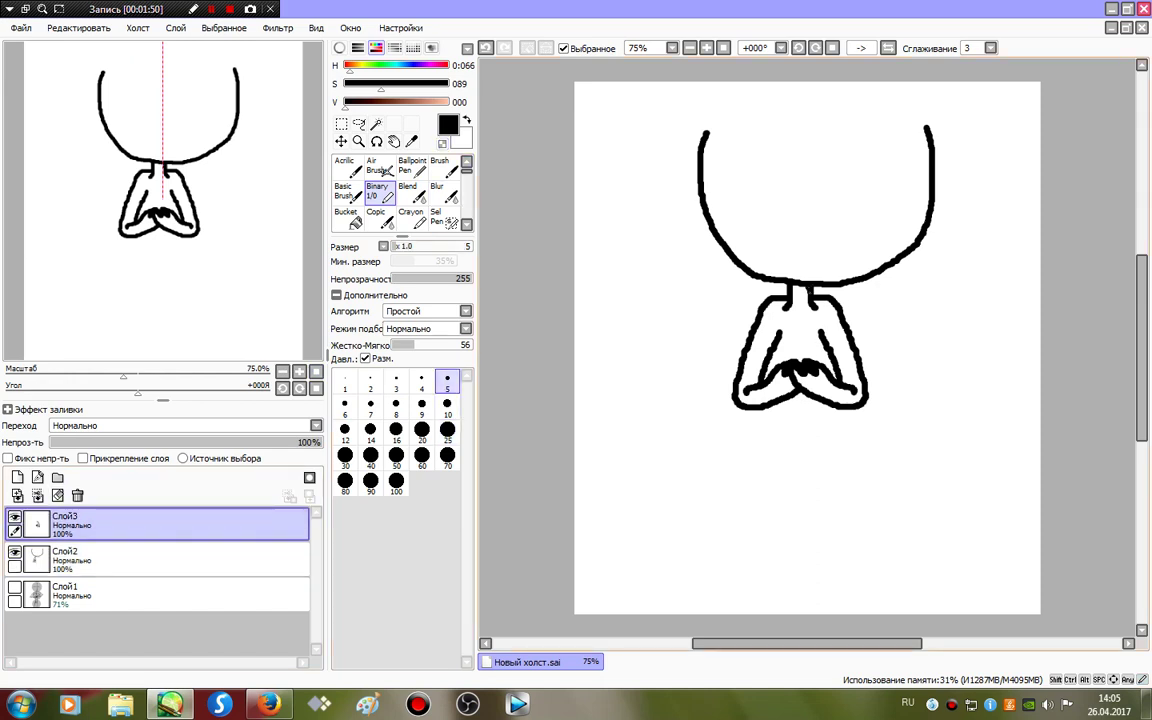
left_click(447, 404)
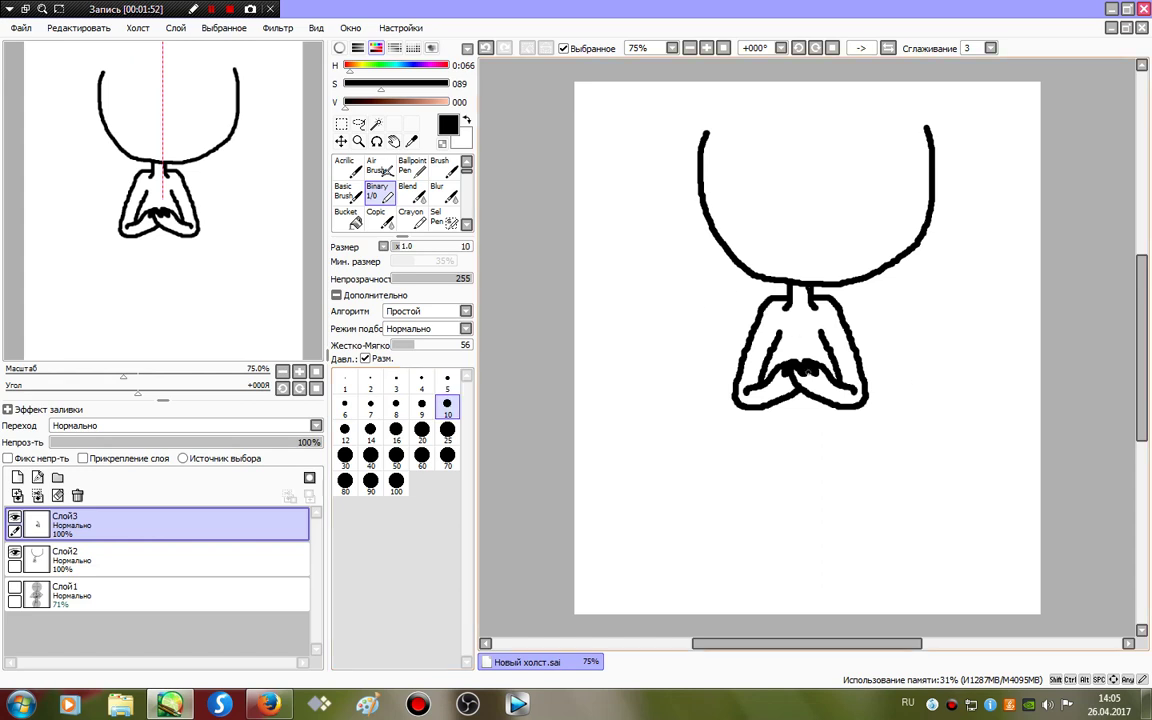
left_click_drag(779, 331, 762, 384)
mouse_move(824, 364)
left_mouse_down()
mouse_move(822, 342)
mouse_move(830, 354)
left_mouse_up()
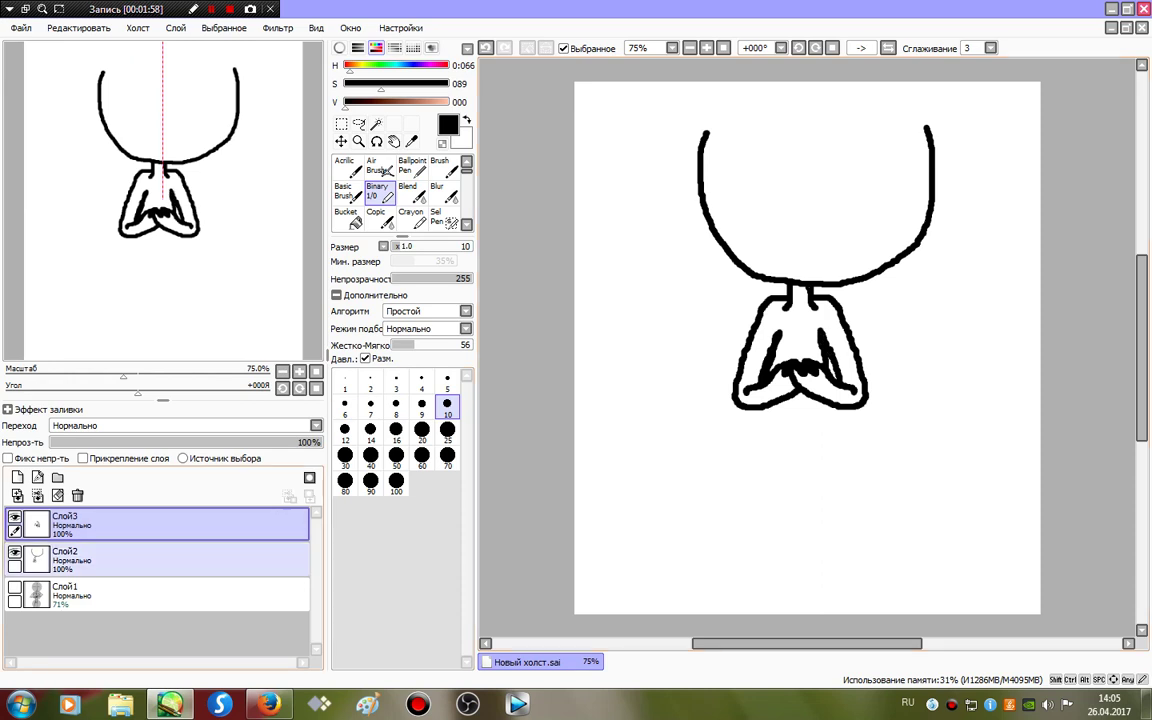
Merge Слой3 down into Слой2 and draw the waist lines with a rounded, segmented hip band below the arms.
key("ctrl+e")
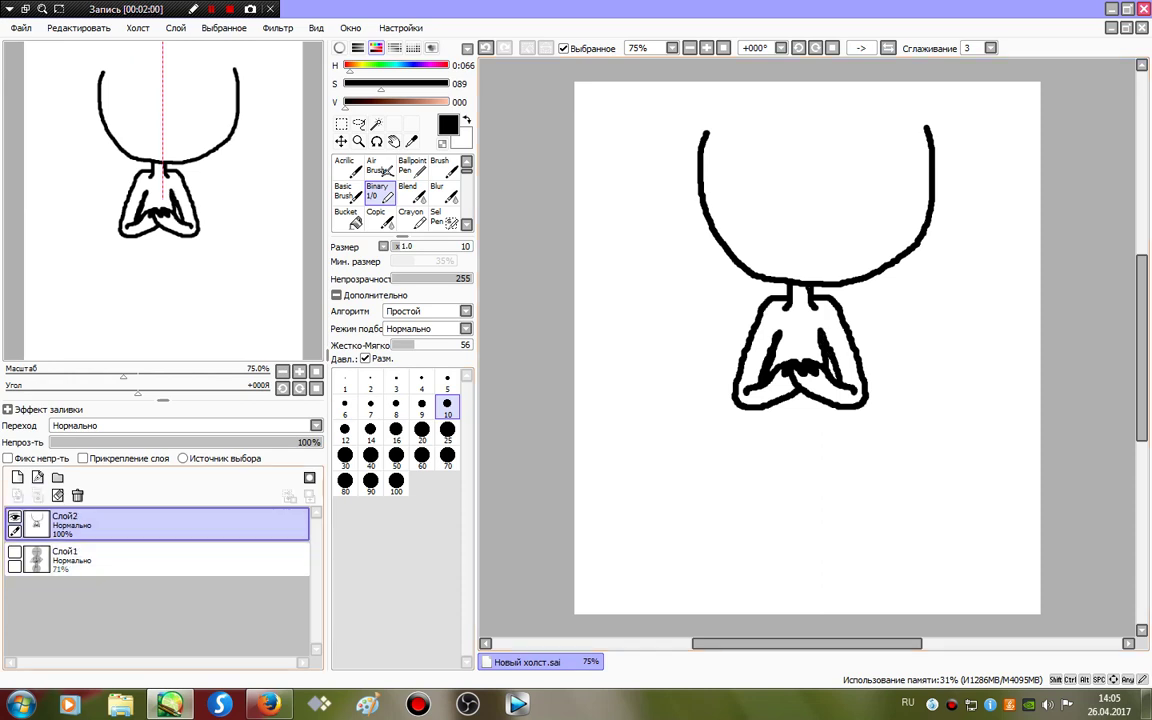
left_click_drag(772, 407, 768, 447)
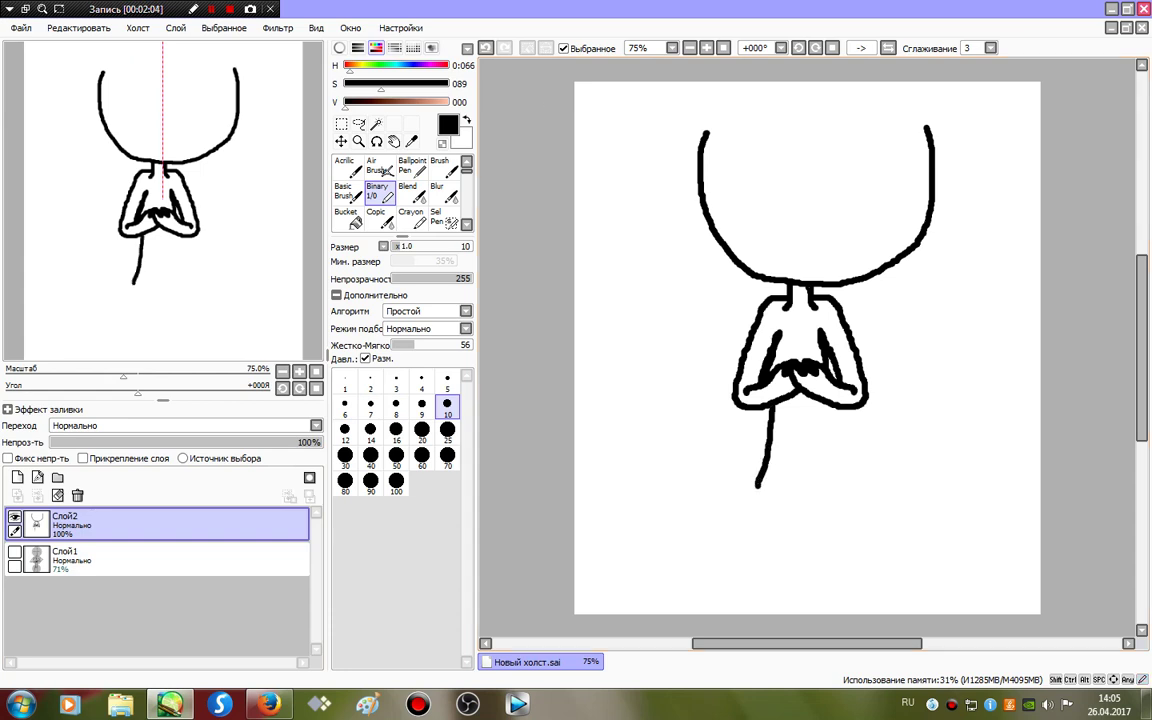
key("ctrl+z")
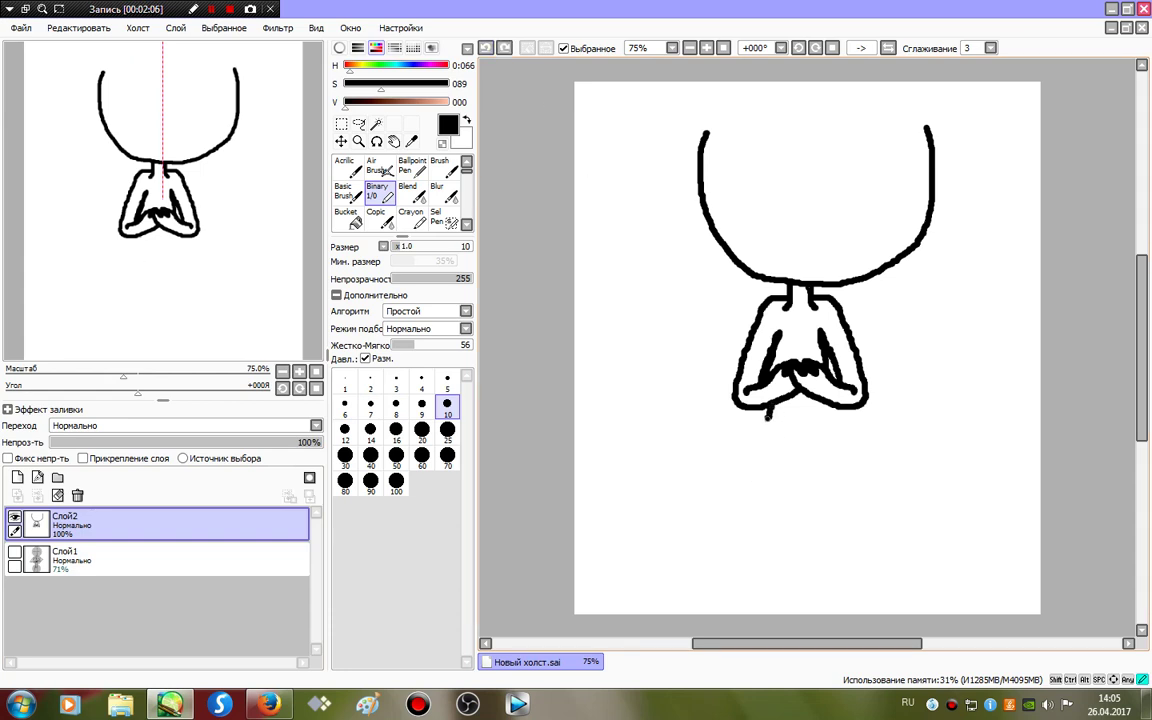
mouse_move(745, 457)
left_mouse_down()
mouse_move(790, 470)
mouse_move(848, 441)
left_mouse_up()
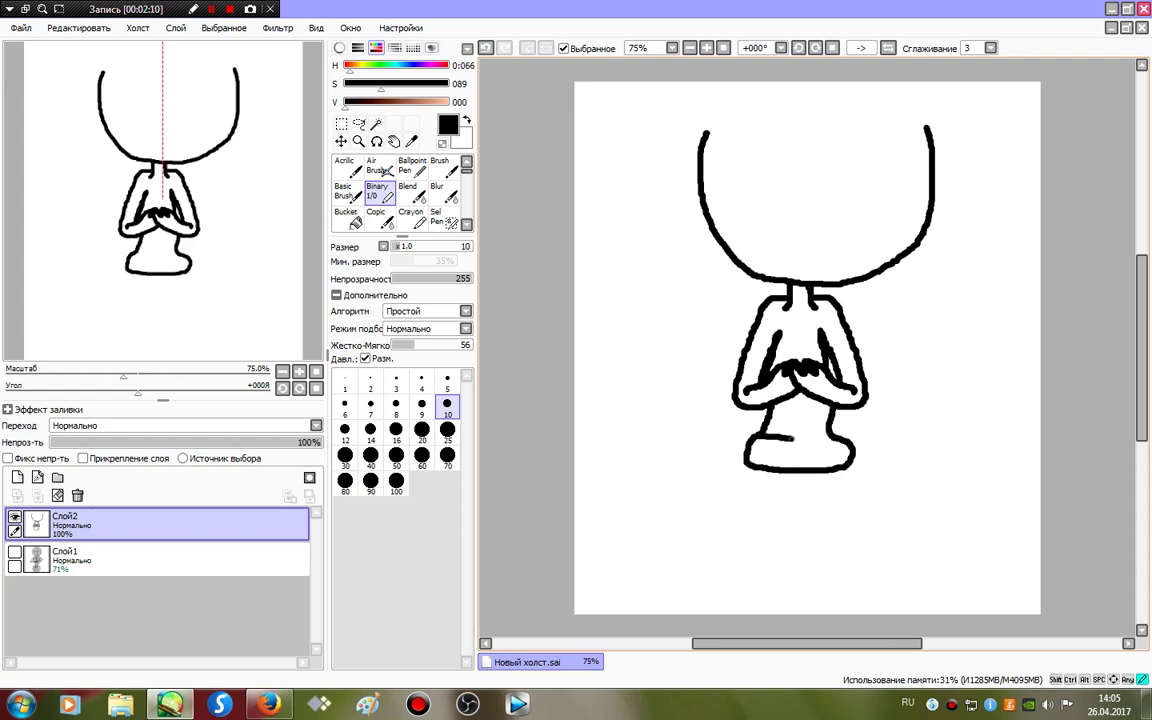
mouse_move(766, 438)
left_mouse_down()
mouse_move(766, 469)
mouse_move(795, 469)
left_mouse_up()
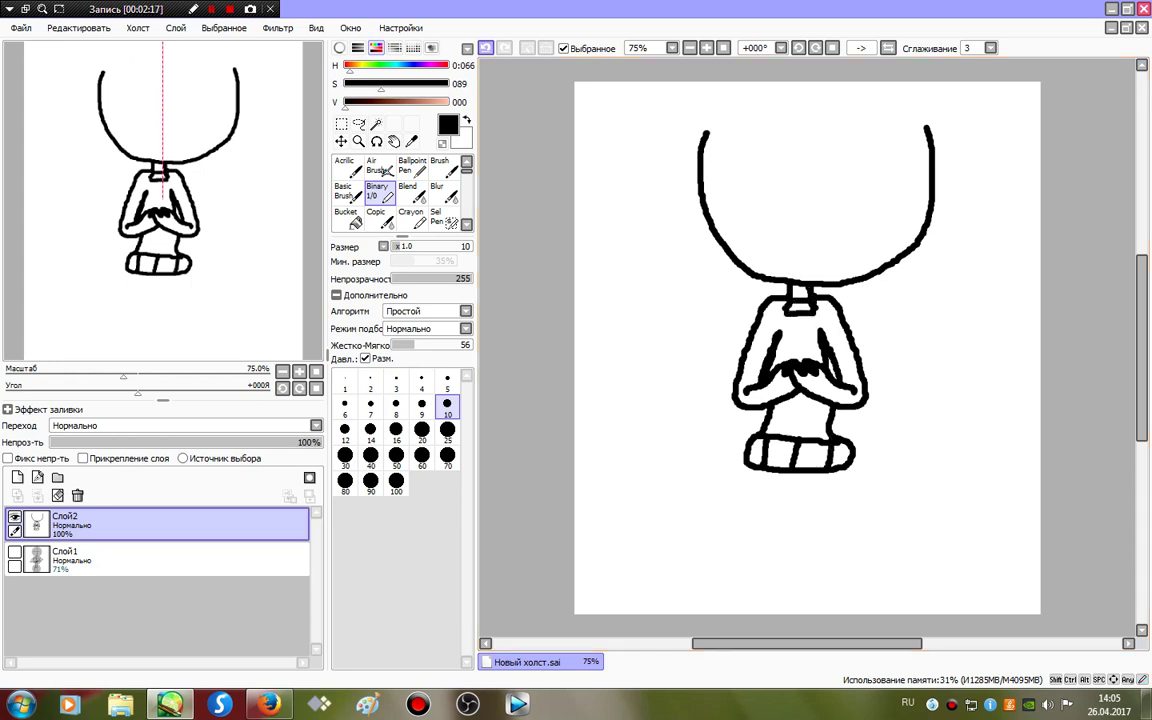
Redraw the collar at the base of the neck and add crossing band lines on both wrists.
key("ctrl+z")
left_click_drag(791, 292, 802, 293)
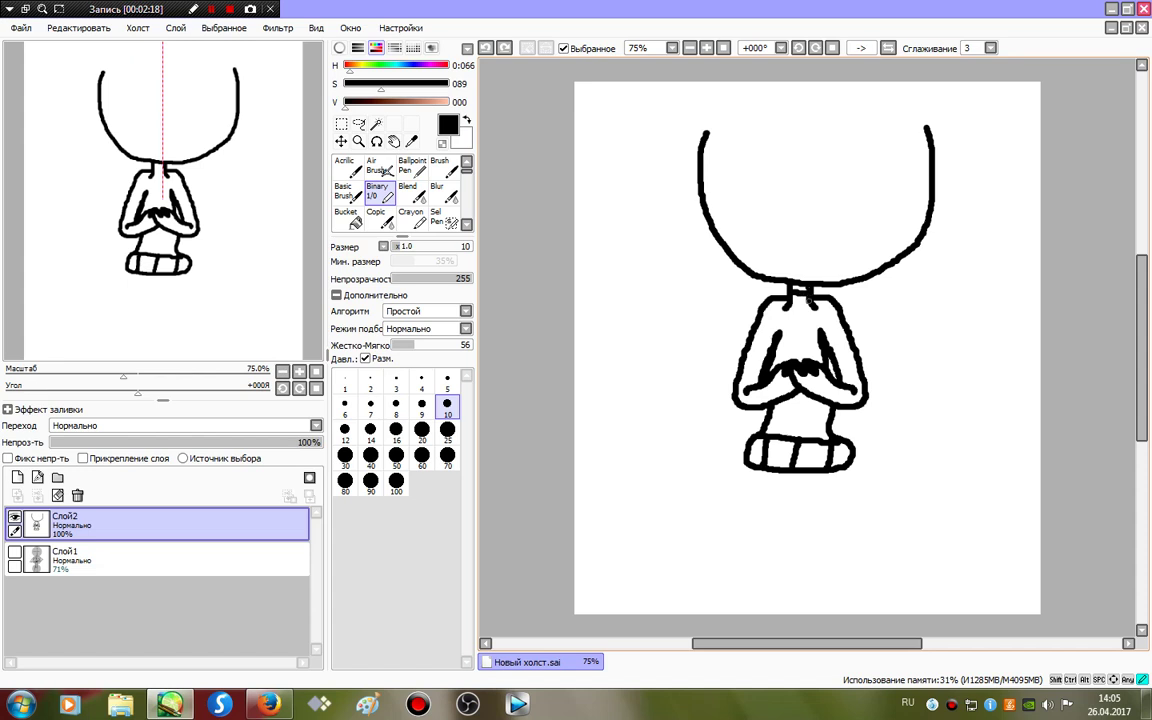
key("ctrl+y")
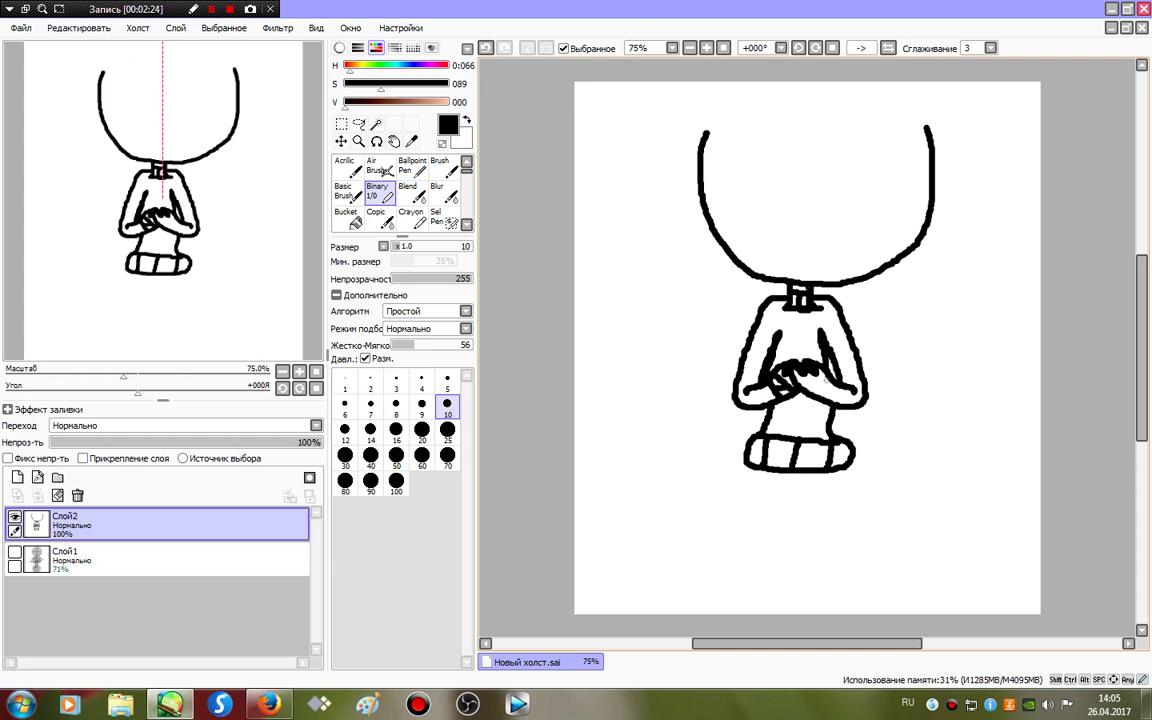
mouse_move(829, 378)
left_mouse_down()
mouse_move(806, 390)
mouse_move(828, 391)
left_mouse_up()
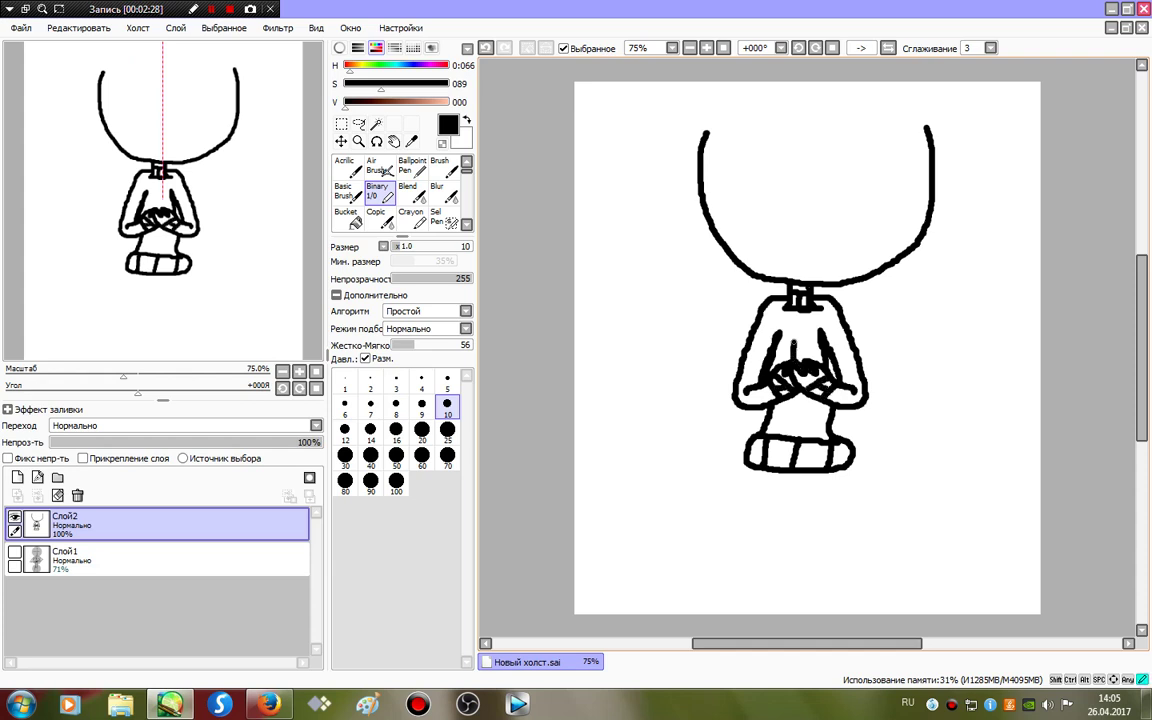
Undo the thick stem stroke and draw a thin two-line stem with two leaves above the hands using the Binary pen at size 3.
scroll(803, 347, "up", 3)
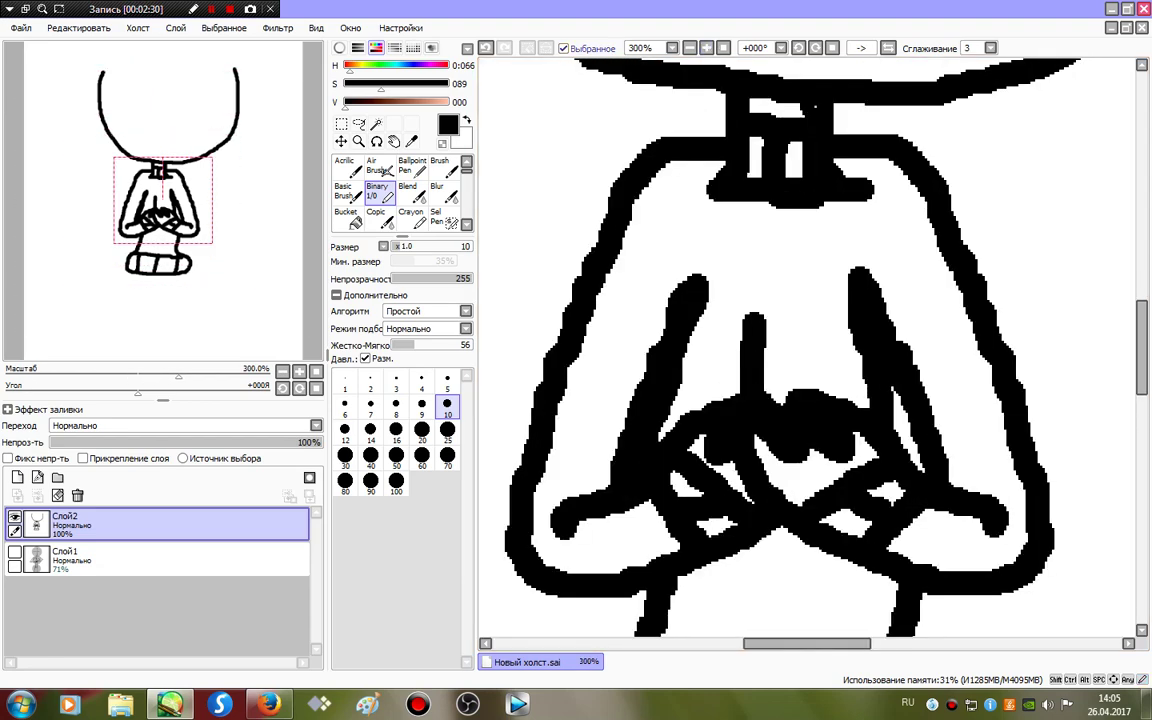
left_click(485, 48)
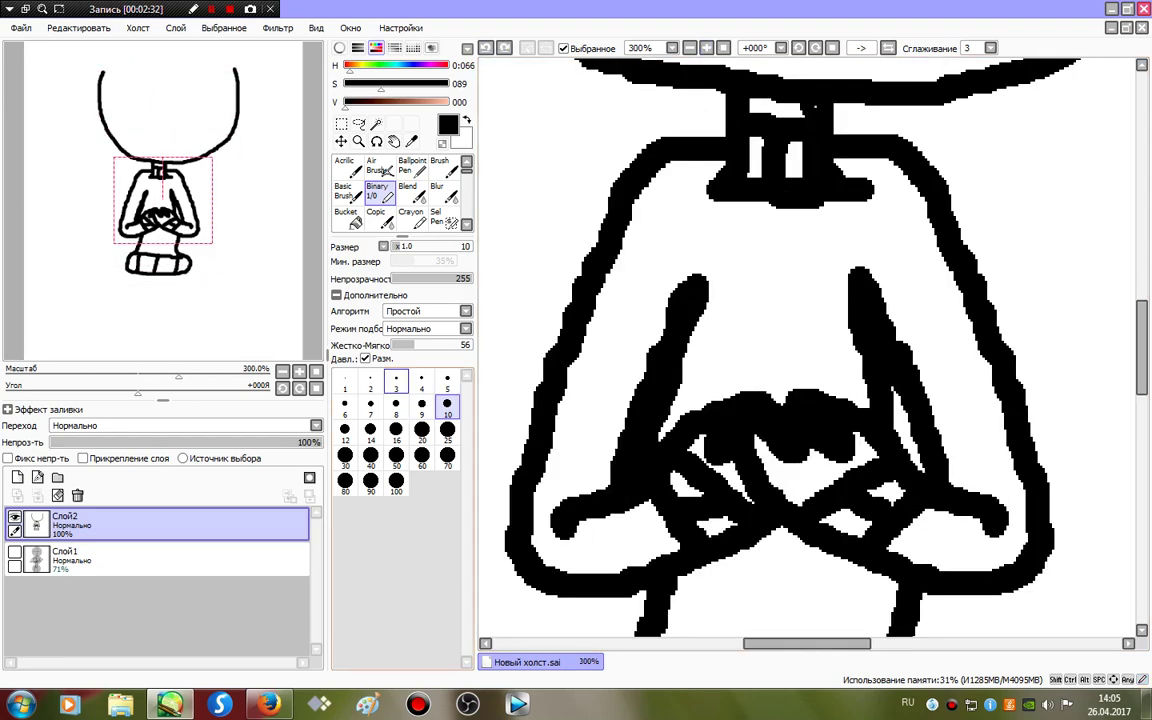
left_click(396, 385)
left_click_drag(763, 325, 760, 390)
left_click_drag(803, 328, 797, 390)
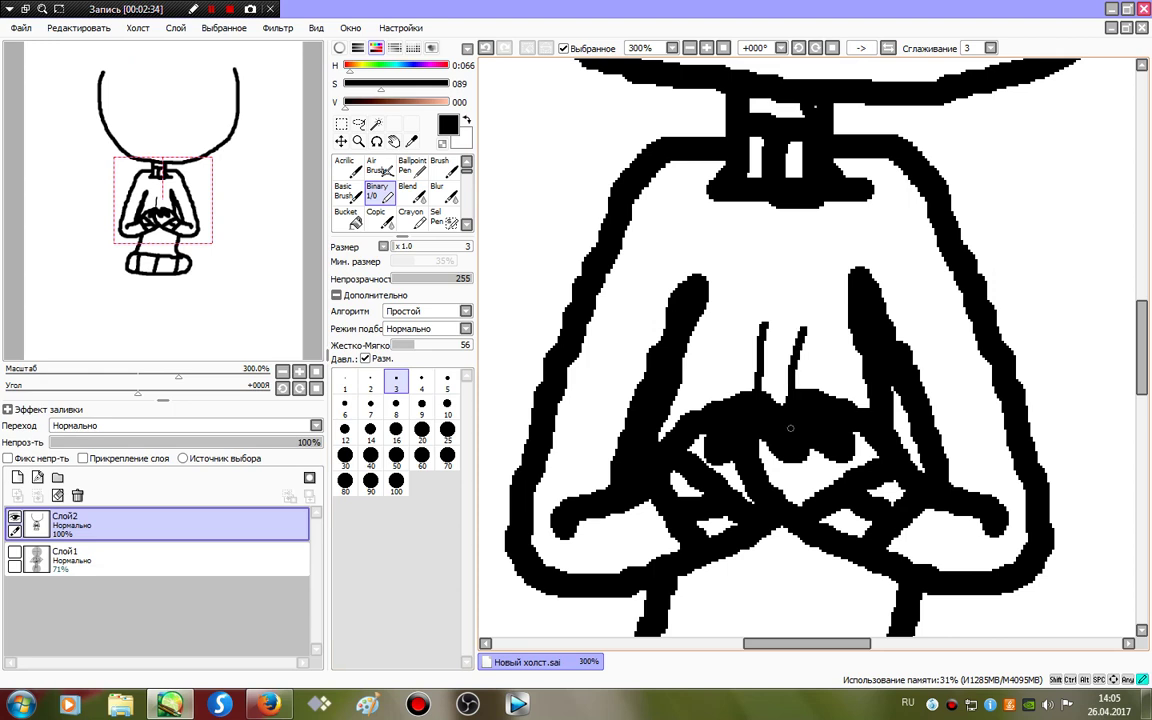
mouse_move(755, 335)
left_mouse_down()
mouse_move(758, 377)
mouse_move(752, 352)
mouse_move(836, 336)
mouse_move(797, 368)
mouse_move(801, 352)
left_mouse_up()
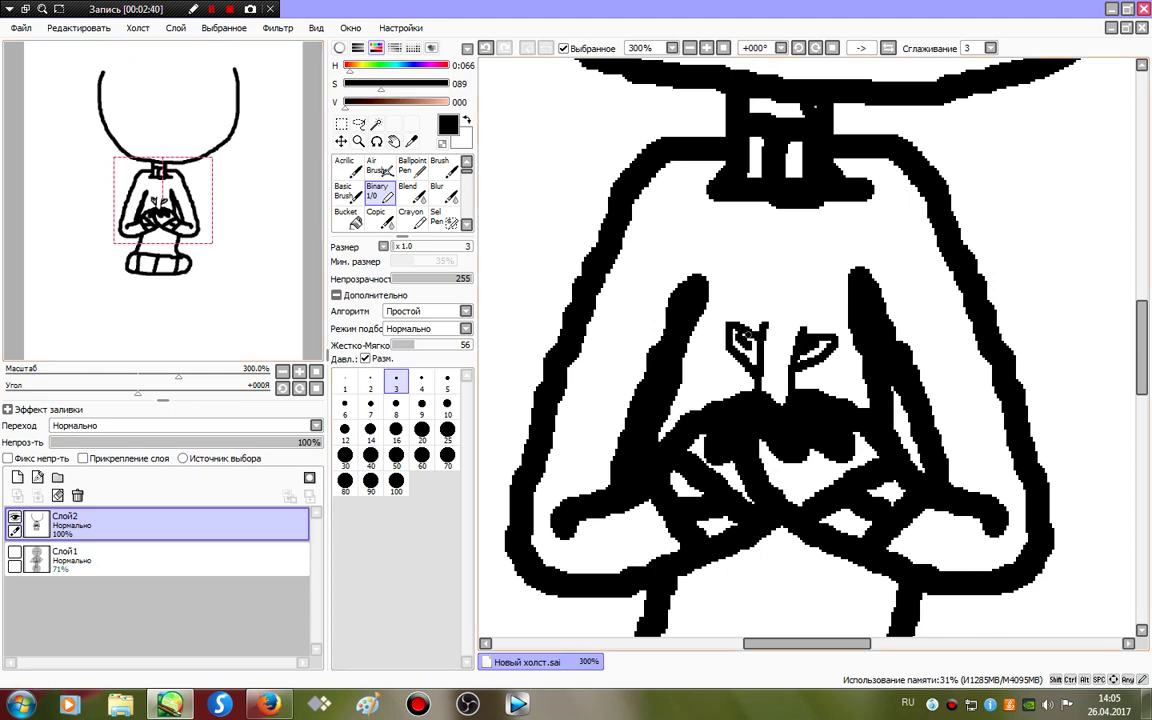
mouse_move(768, 372)
left_mouse_down()
mouse_move(806, 318)
mouse_move(766, 331)
left_mouse_up()
mouse_move(800, 293)
left_mouse_down()
mouse_move(757, 270)
mouse_move(771, 298)
mouse_move(741, 324)
left_mouse_up()
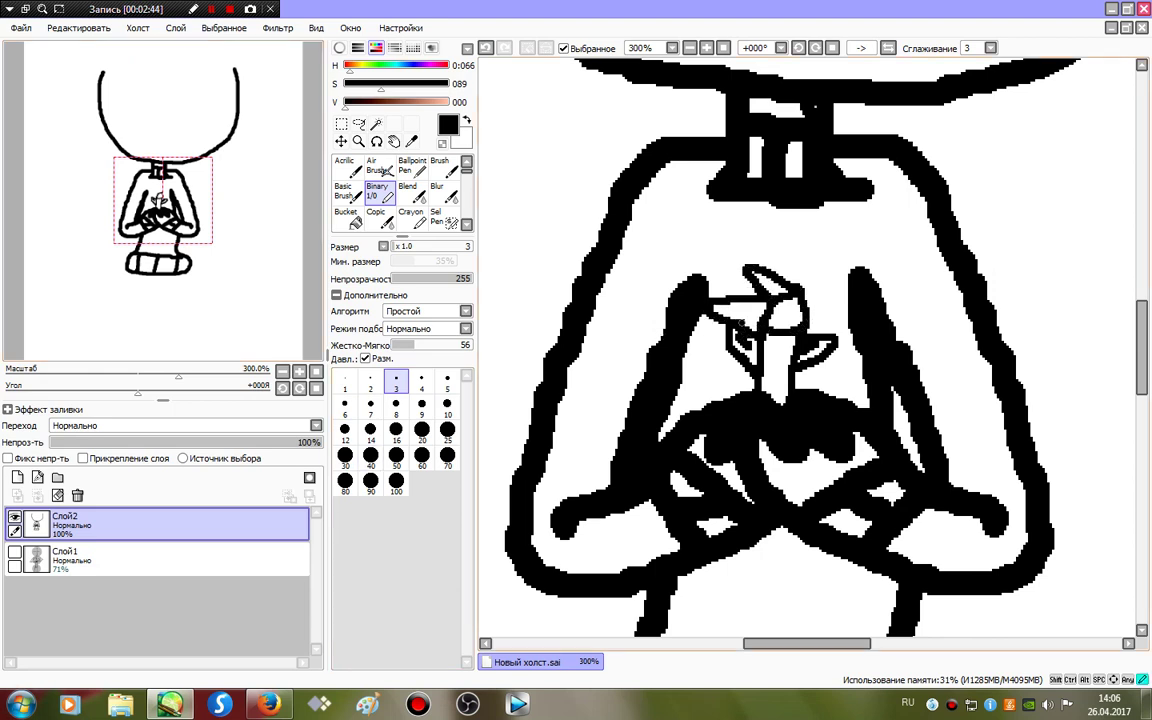
left_click(486, 48)
left_click(486, 48)
left_click(486, 48)
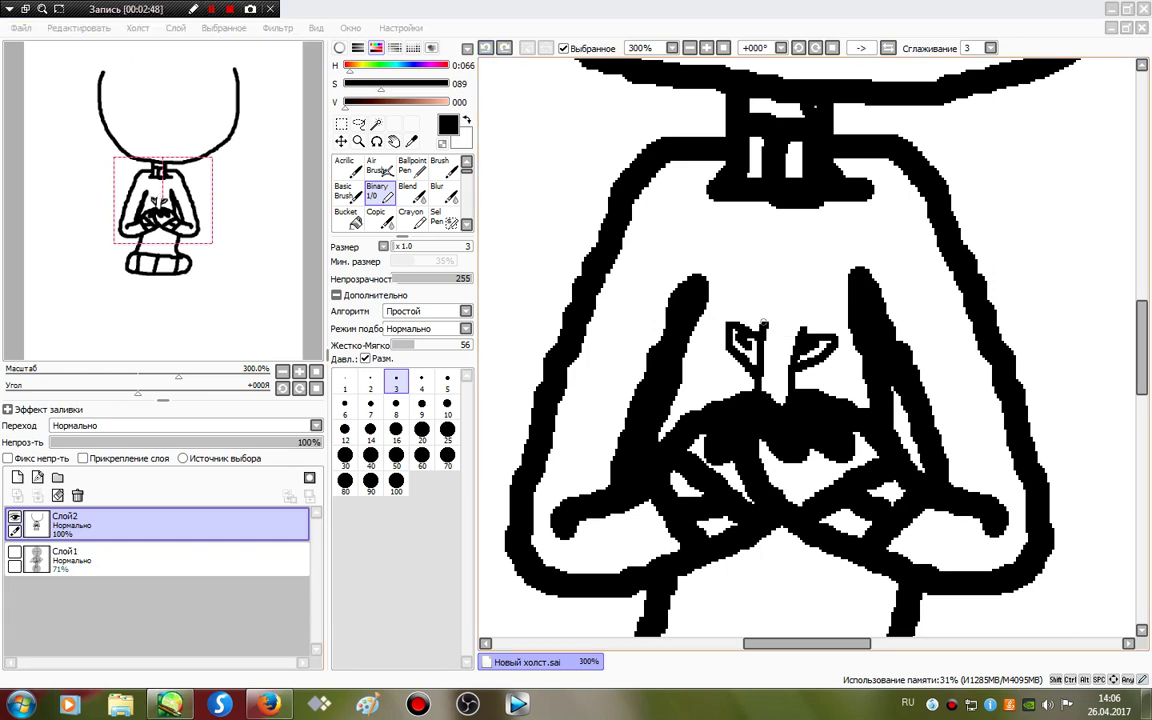
Draw a spiky flower head with a small round centre on top of the stem.
mouse_move(769, 325)
left_mouse_down()
mouse_move(827, 312)
mouse_move(815, 313)
mouse_move(805, 262)
mouse_move(792, 292)
mouse_move(747, 276)
mouse_move(763, 296)
mouse_move(709, 296)
mouse_move(744, 316)
mouse_move(780, 303)
left_mouse_up()
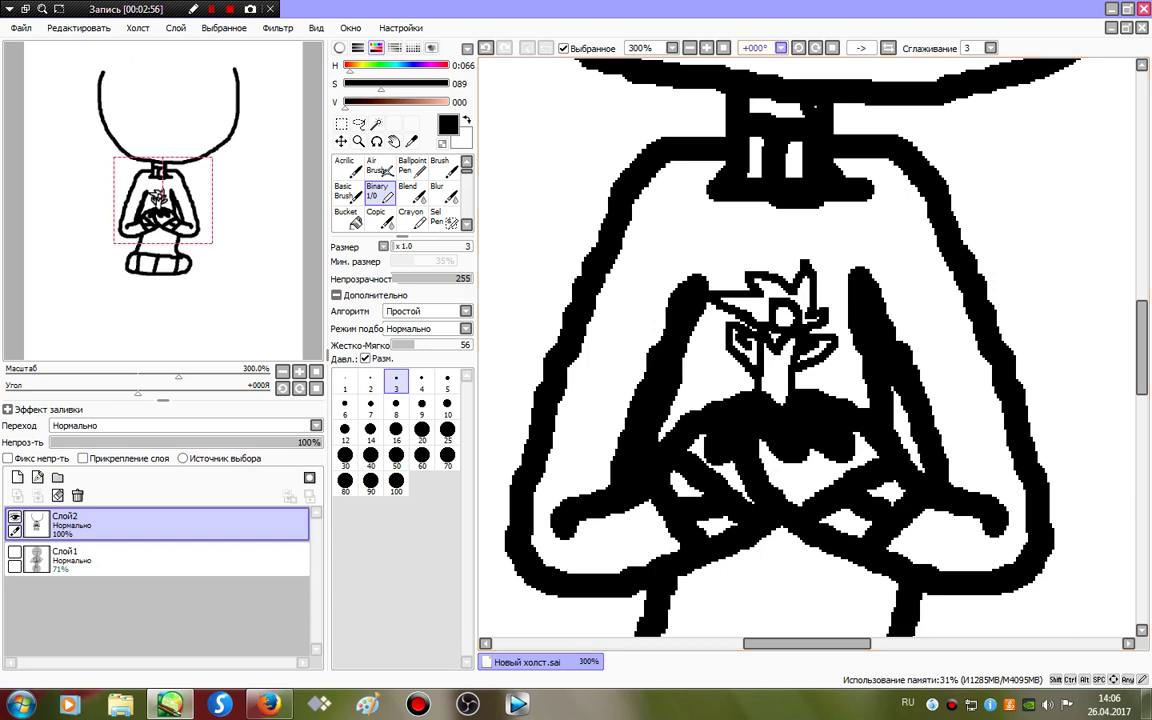
left_click(723, 48)
Draw both legs as three long lines from the hip band to the canvas's lower edge with the Binary pen at size 10.
left_click(447, 405)
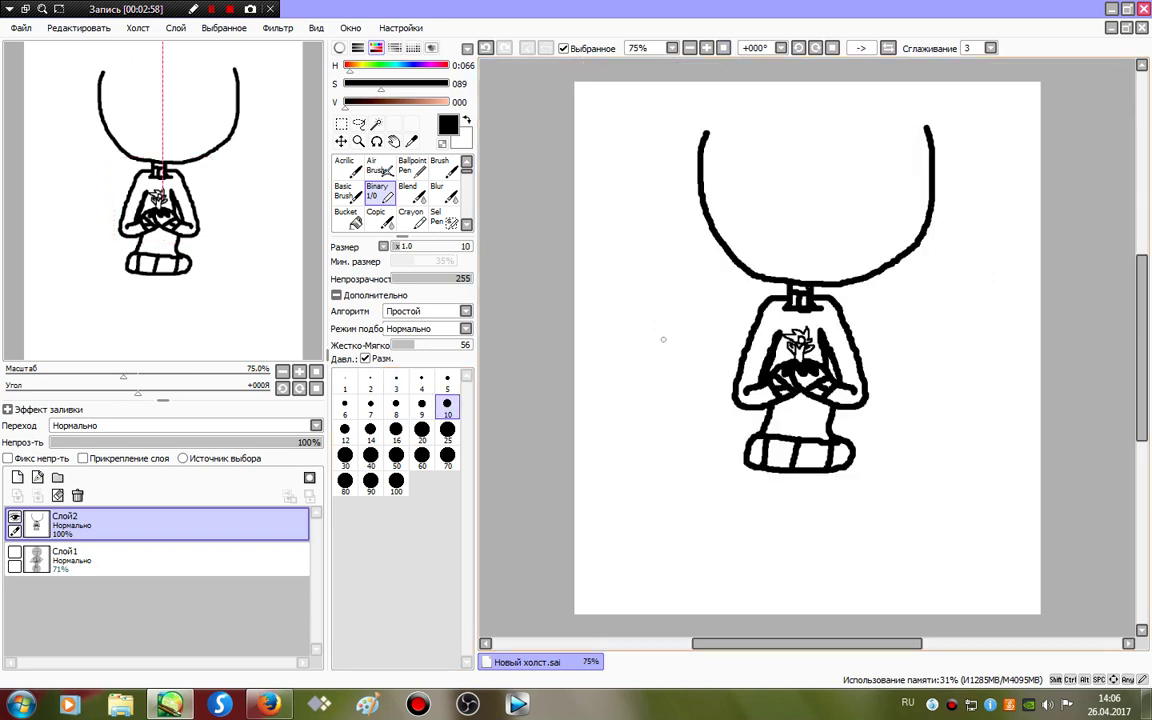
left_click_drag(752, 472, 757, 612)
left_click_drag(834, 471, 836, 613)
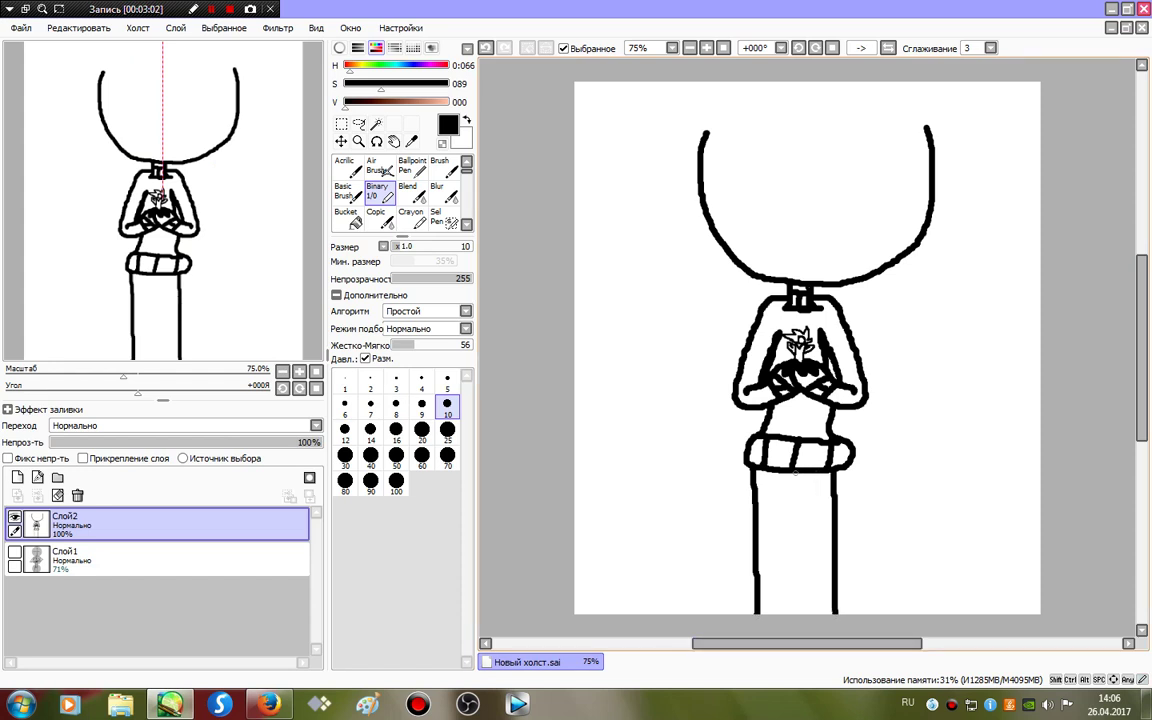
left_click_drag(795, 472, 785, 613)
Draw a bob hairstyle around the head with a straight fringe, a side lock over the face and a shorter lock behind the cheek.
mouse_move(660, 124)
left_mouse_down()
mouse_move(677, 196)
mouse_move(935, 178)
left_mouse_up()
key("ctrl+z")
mouse_move(768, 156)
left_mouse_down()
mouse_move(742, 287)
mouse_move(650, 274)
mouse_move(661, 168)
mouse_move(730, 90)
mouse_move(908, 95)
mouse_move(977, 204)
mouse_move(745, 208)
left_mouse_up()
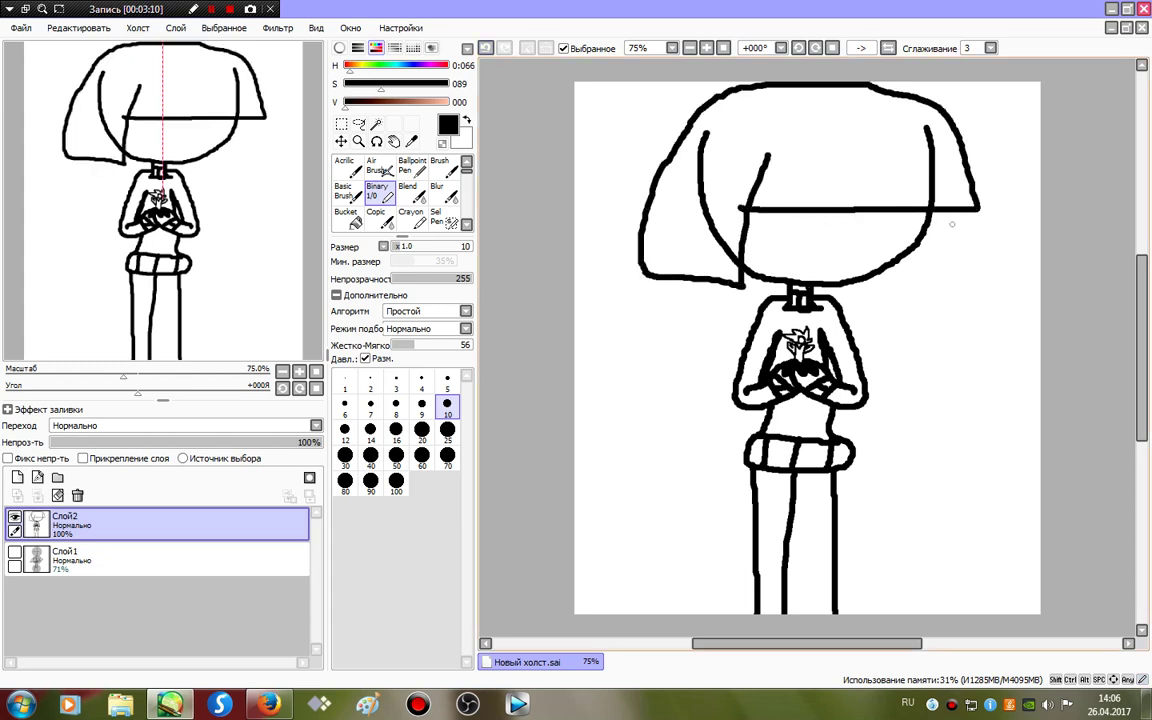
mouse_move(935, 212)
left_mouse_down()
mouse_move(941, 270)
mouse_move(901, 273)
left_mouse_up()
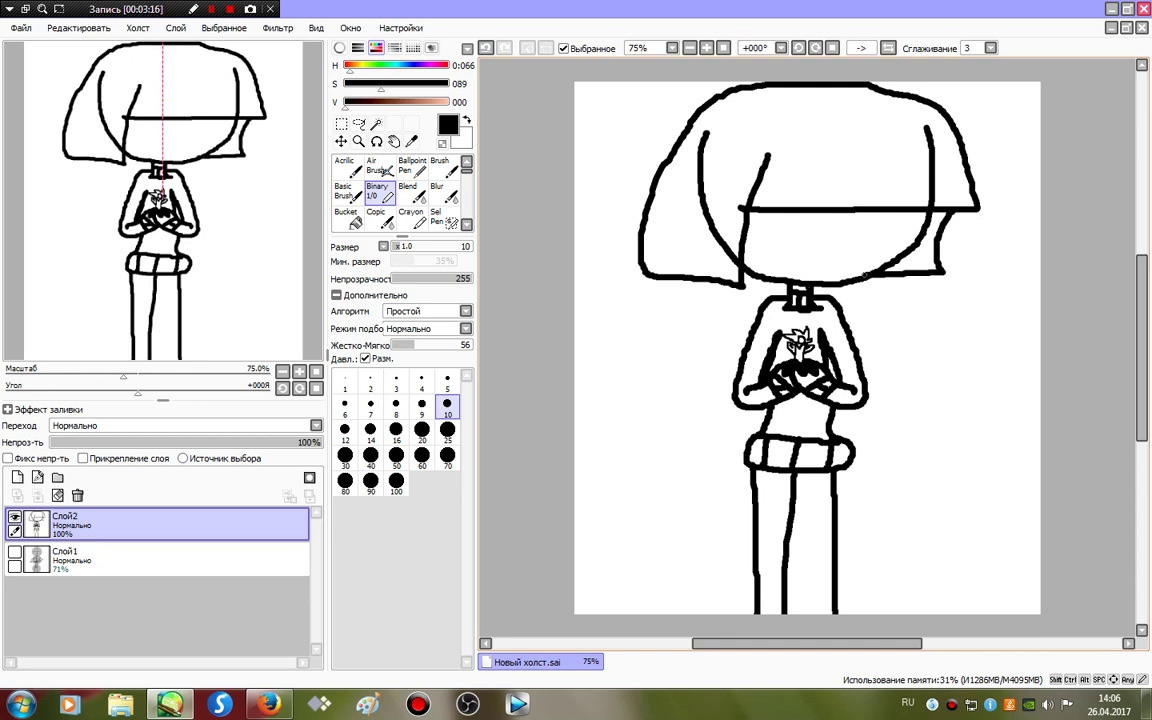
Undo the open eye and draw a face with two closed eyes, a small nose and a short mouth below the fringe.
mouse_move(800, 214)
left_mouse_down()
mouse_move(783, 221)
mouse_move(810, 248)
mouse_move(816, 214)
mouse_move(804, 213)
mouse_move(814, 230)
left_mouse_up()
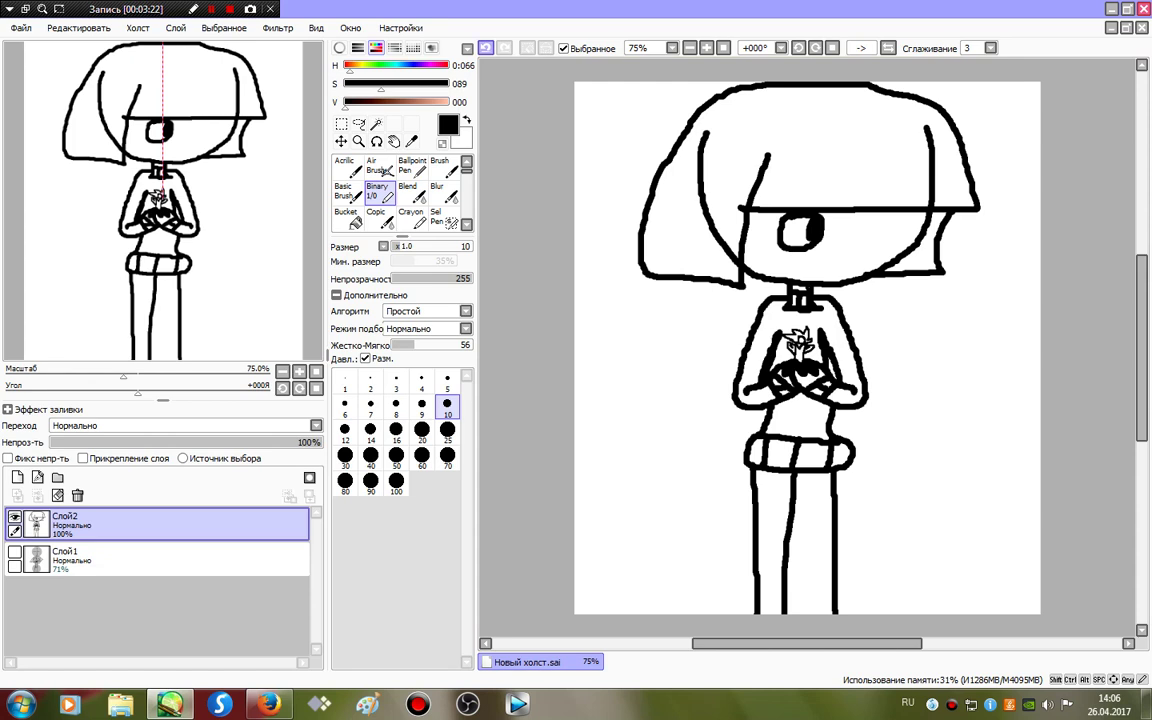
key("ctrl+z")
left_click_drag(768, 224, 890, 221)
key("ctrl+z")
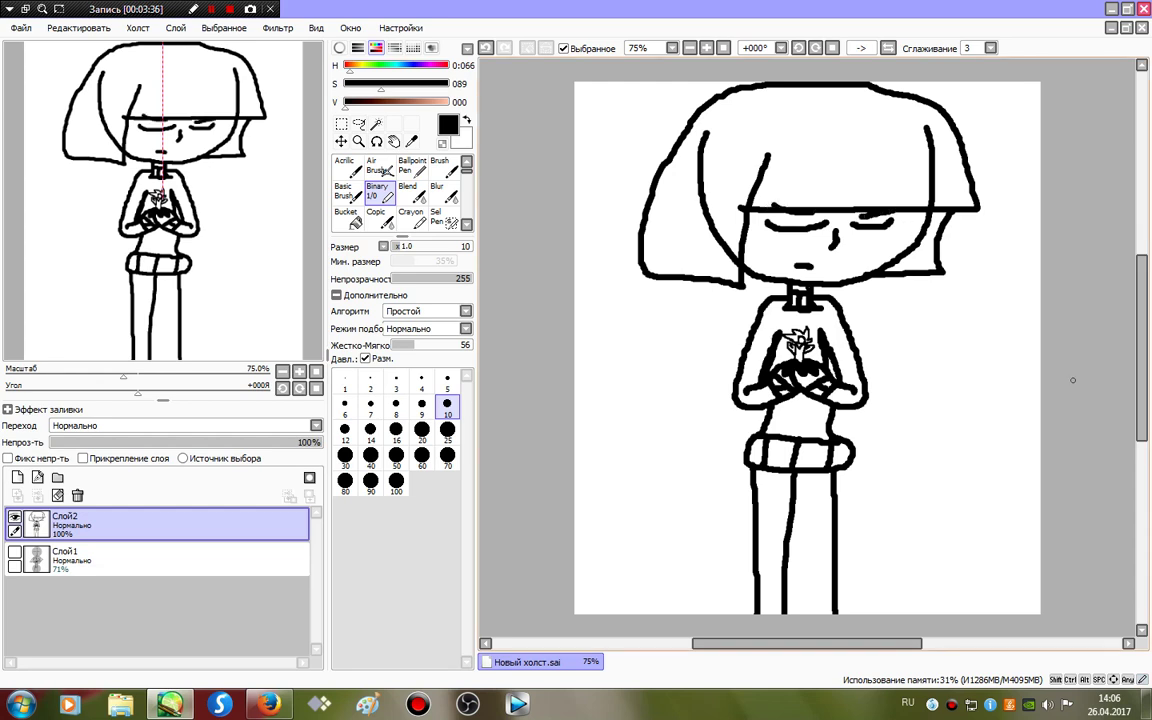
Select the face, neck and hand areas with the Magic Wand, and show sketch layer Слой1 and move it above Слой2.
left_click(376, 124)
left_click(804, 247)
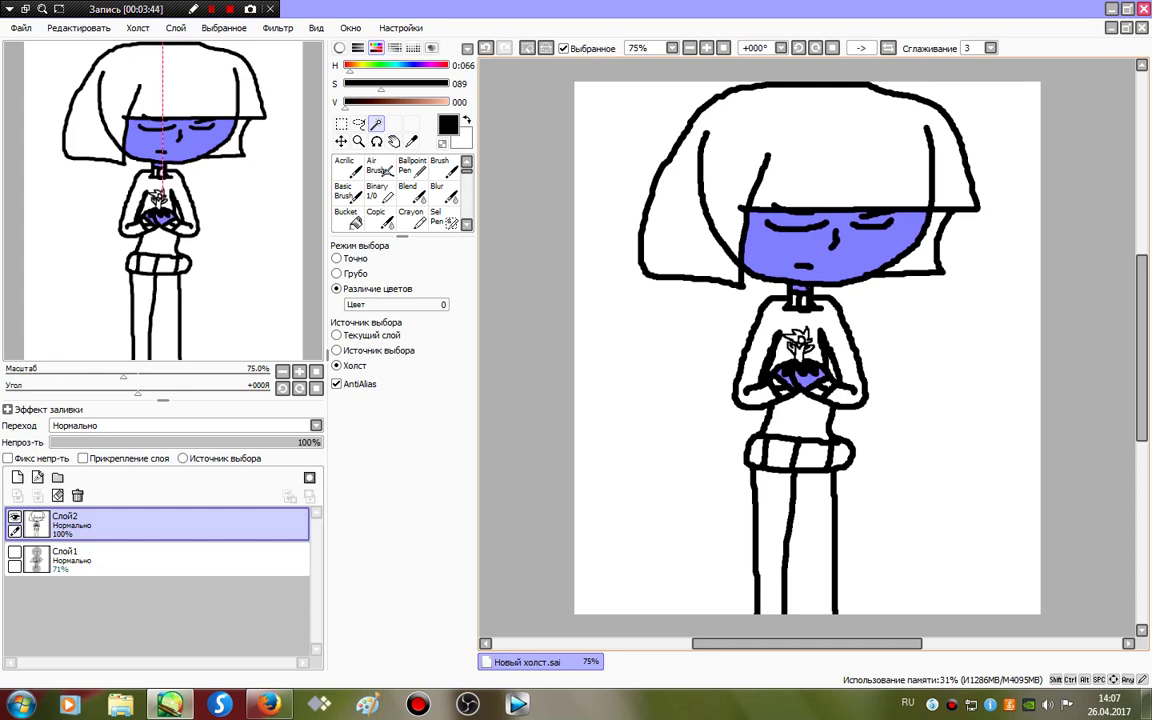
left_click(377, 190)
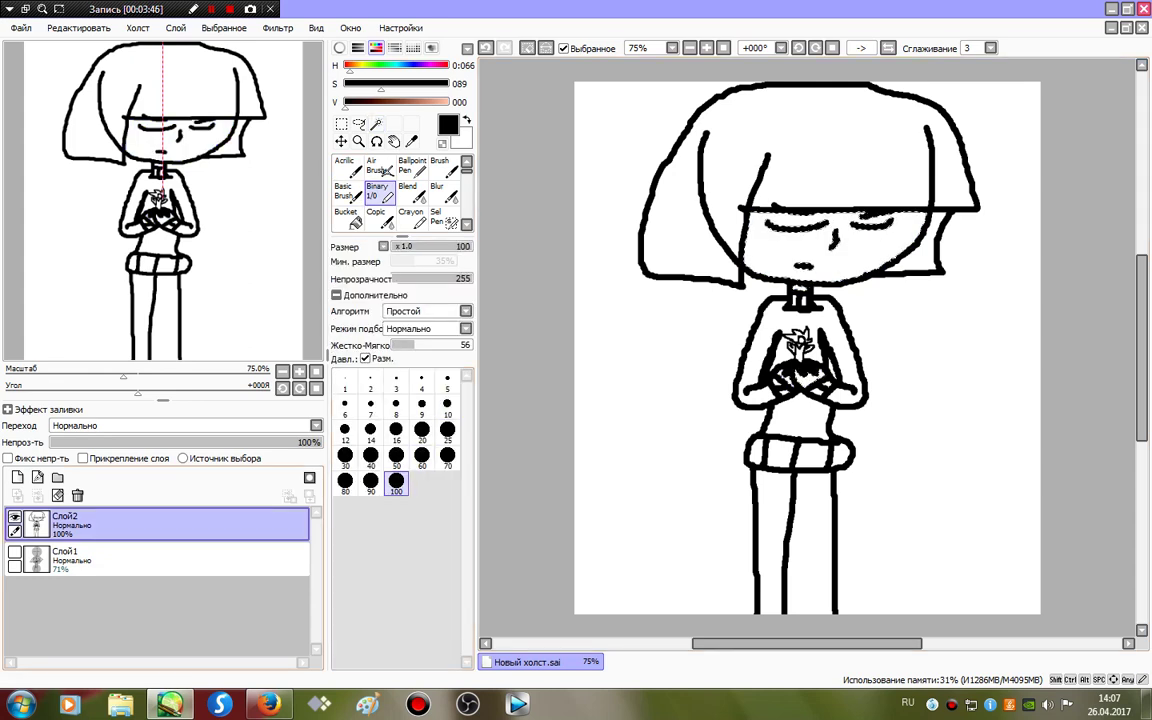
left_click(14, 552)
left_click_drag(140, 525, 140, 569)
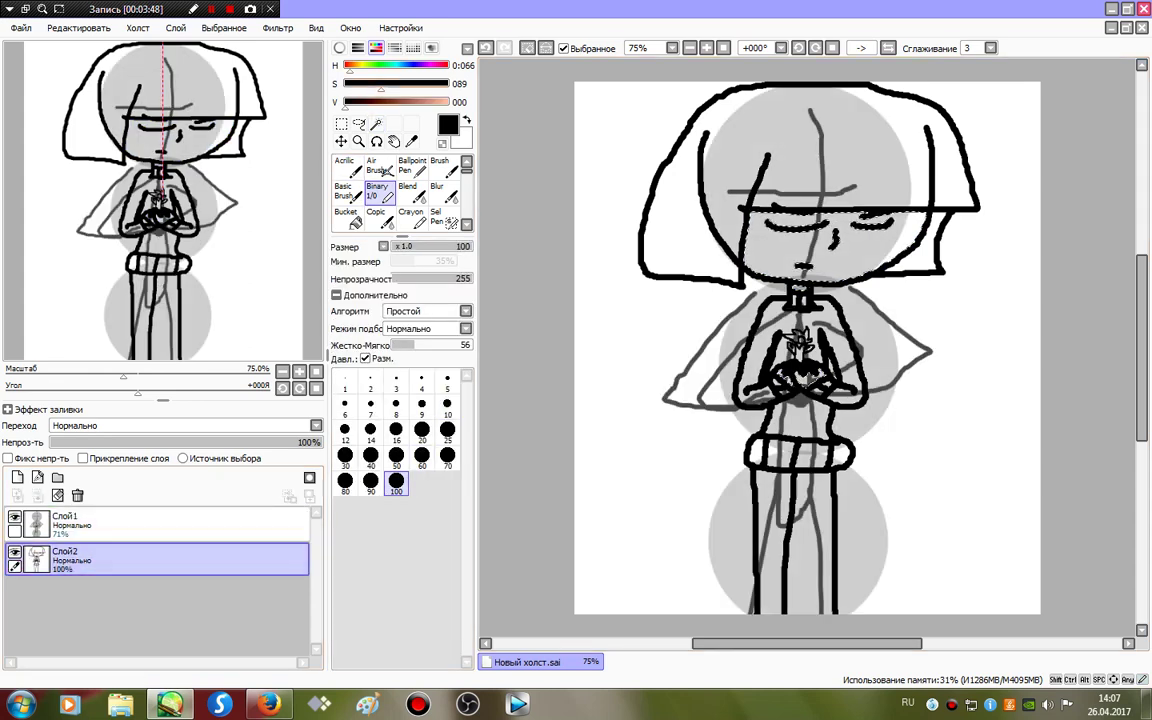
Paint the selected skin areas on Слой2 light peach (H 120, S 089, V 255) with the Binary pen at size 100.
left_click_drag(346, 103, 450, 103)
mouse_move(882, 238)
left_mouse_down()
mouse_move(740, 227)
mouse_move(568, 262)
left_mouse_up()
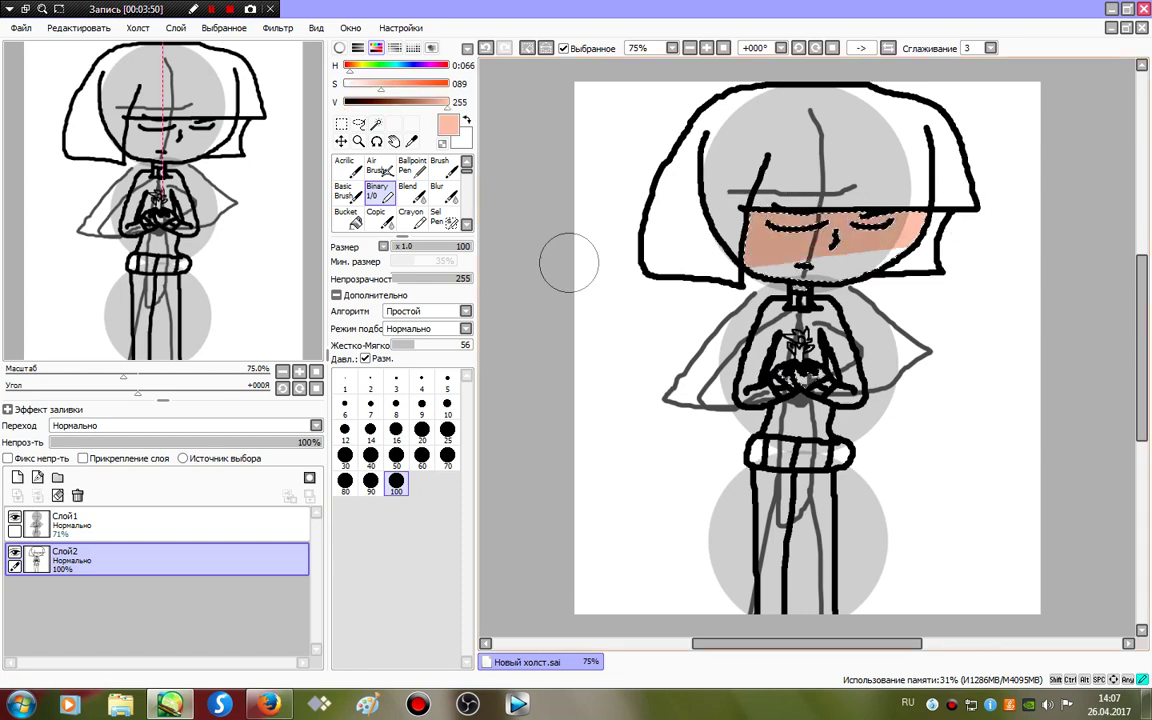
left_click(352, 66)
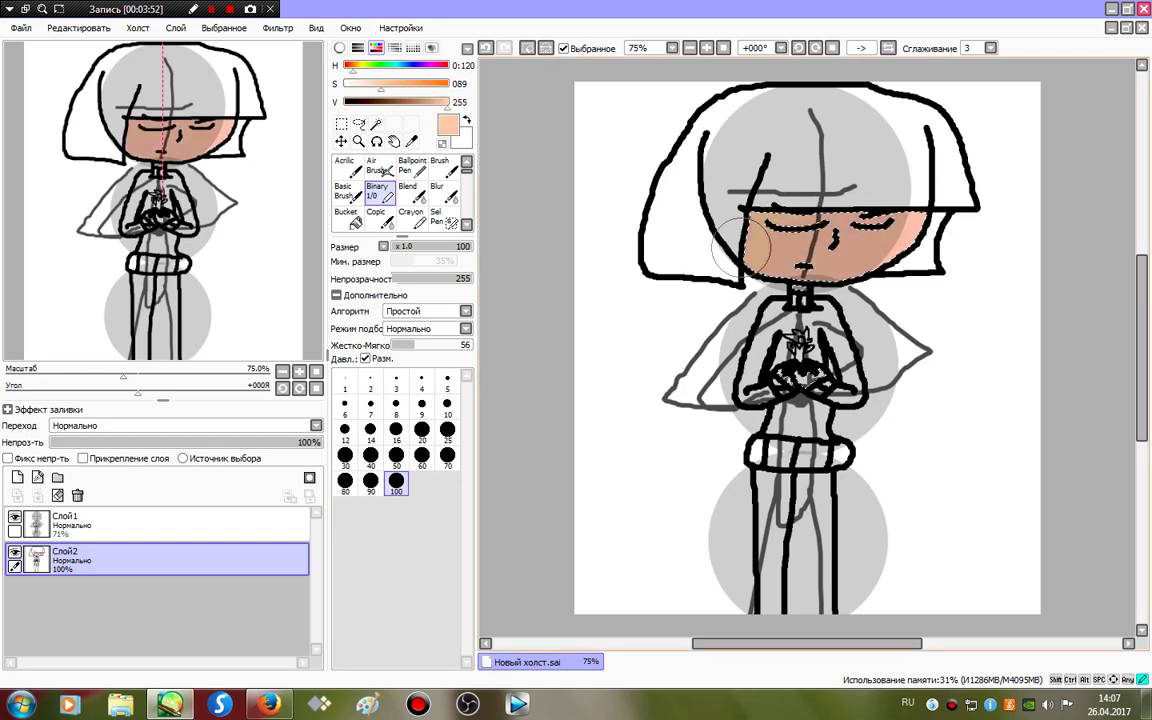
mouse_move(743, 245)
left_mouse_down()
mouse_move(971, 249)
mouse_move(900, 208)
mouse_move(1043, 322)
mouse_move(993, 371)
mouse_move(815, 432)
mouse_move(907, 535)
left_mouse_up()
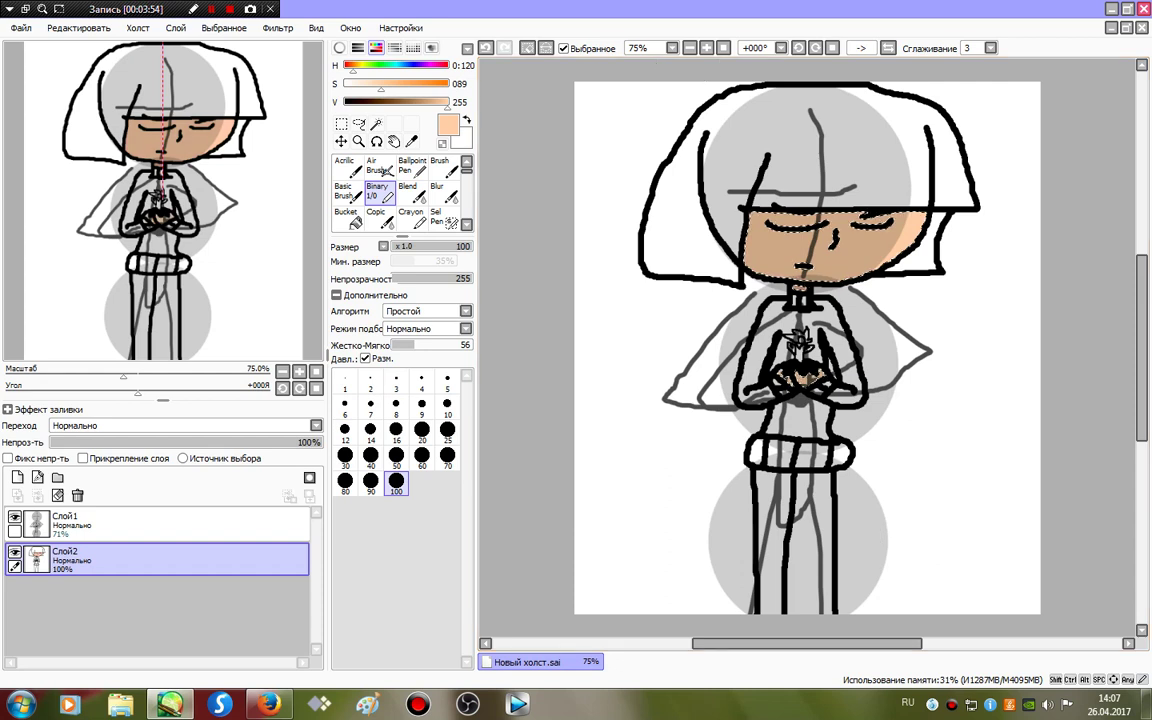
Hide the selection outline and shade the forehead, side of the face, neck and hands orange (S 255) with the Binary pen at size 25.
left_click(577, 49)
left_click_drag(384, 85, 452, 86)
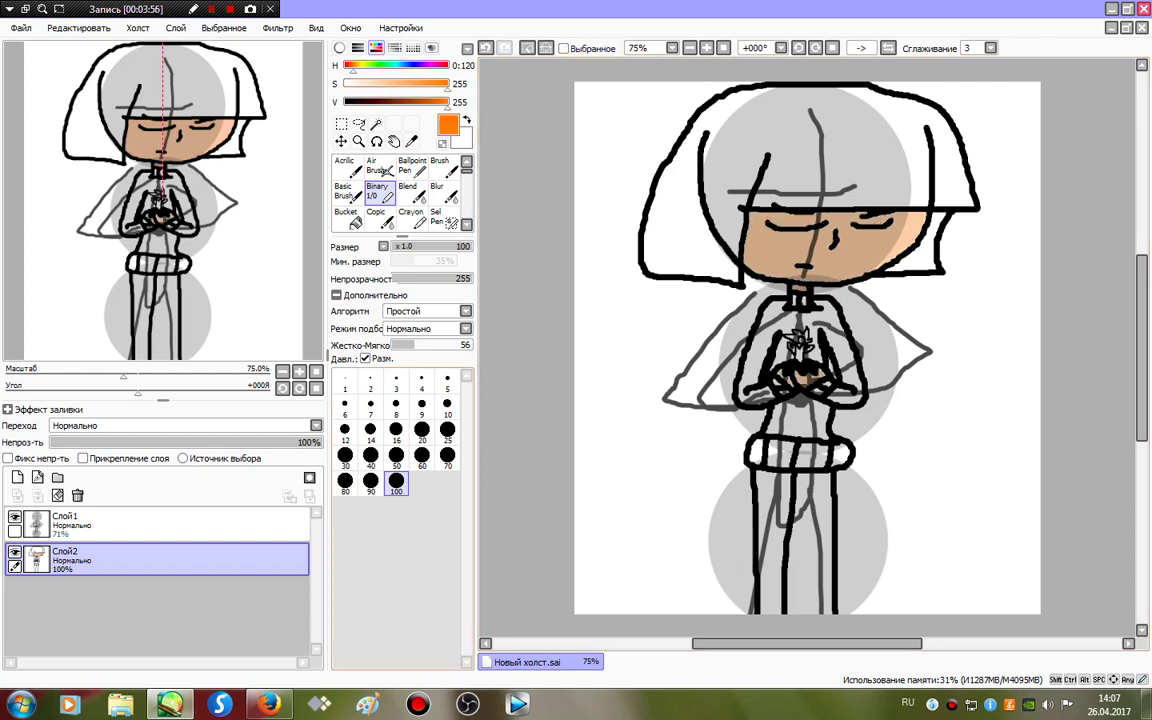
left_click(447, 431)
mouse_move(745, 225)
left_mouse_down()
mouse_move(800, 210)
mouse_move(930, 207)
left_mouse_up()
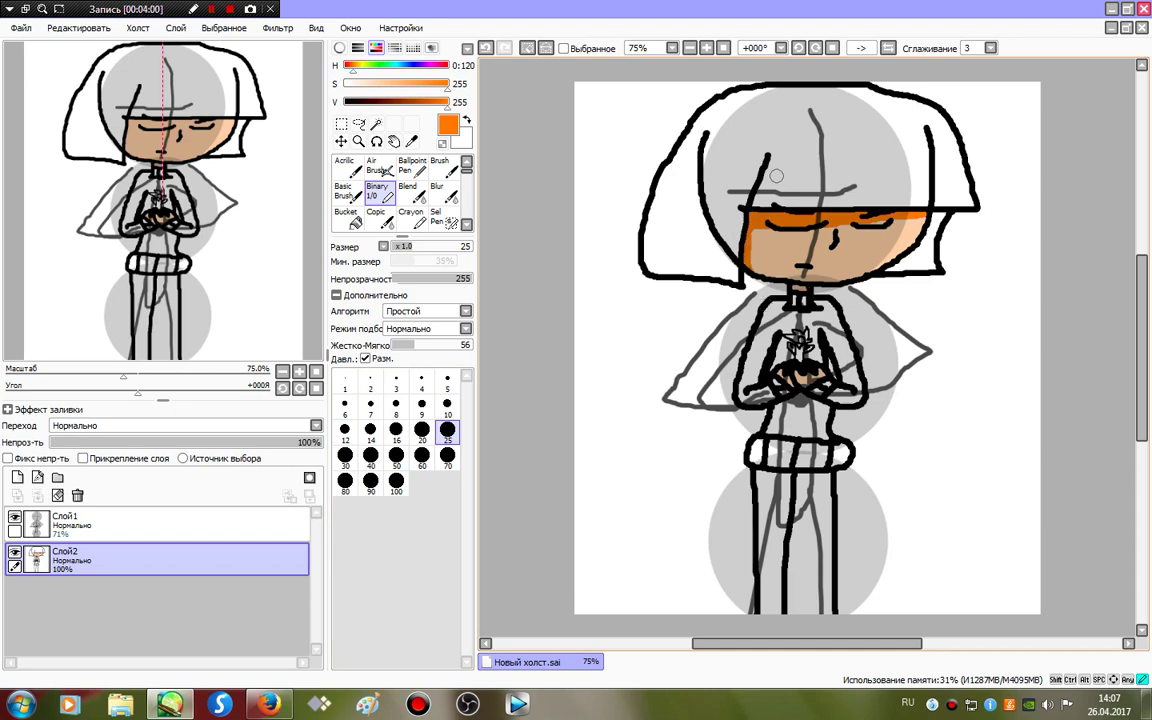
mouse_move(765, 272)
left_mouse_down()
mouse_move(752, 213)
mouse_move(741, 228)
mouse_move(862, 230)
mouse_move(942, 204)
left_mouse_up()
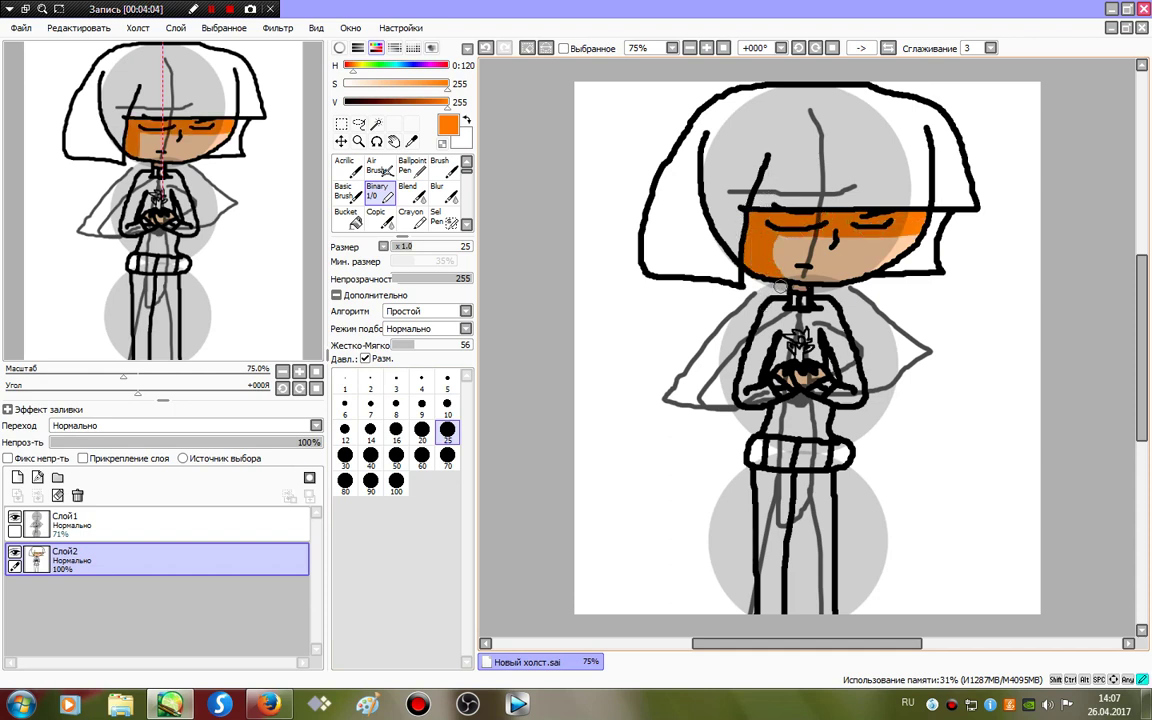
left_click_drag(787, 289, 788, 303)
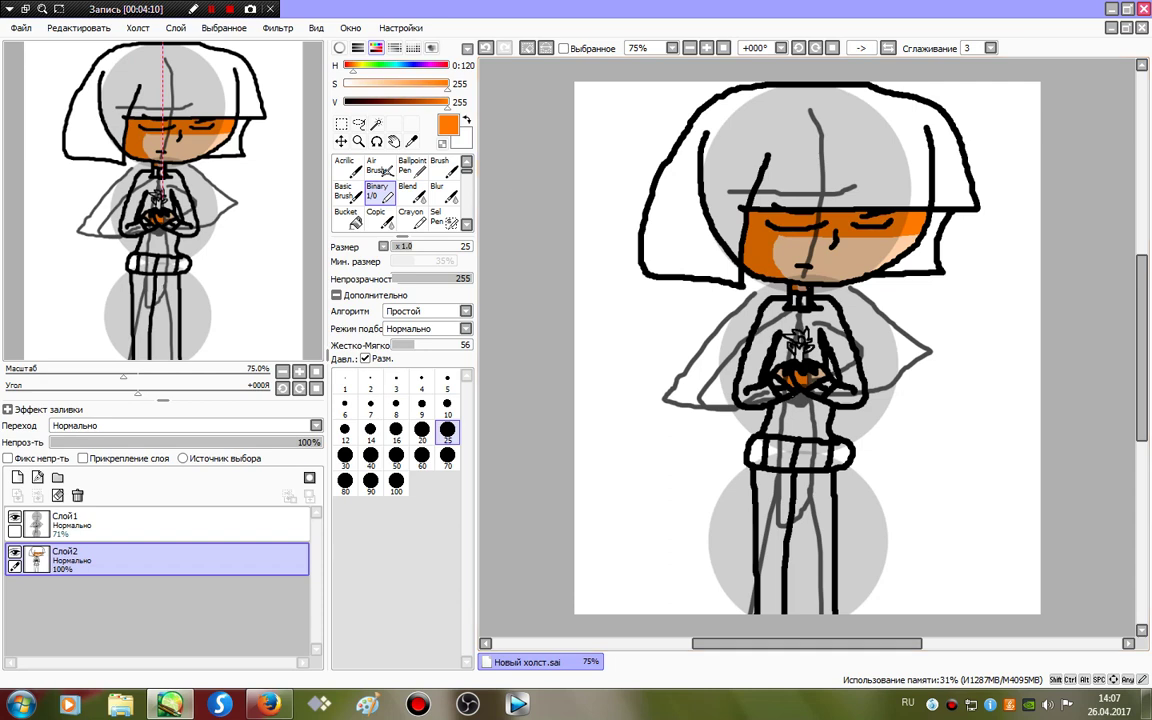
Paint a white highlight across the lower face with the colour's saturation at 0.
left_click(346, 85)
mouse_move(845, 260)
left_mouse_down()
mouse_move(875, 250)
mouse_move(805, 258)
left_mouse_up()
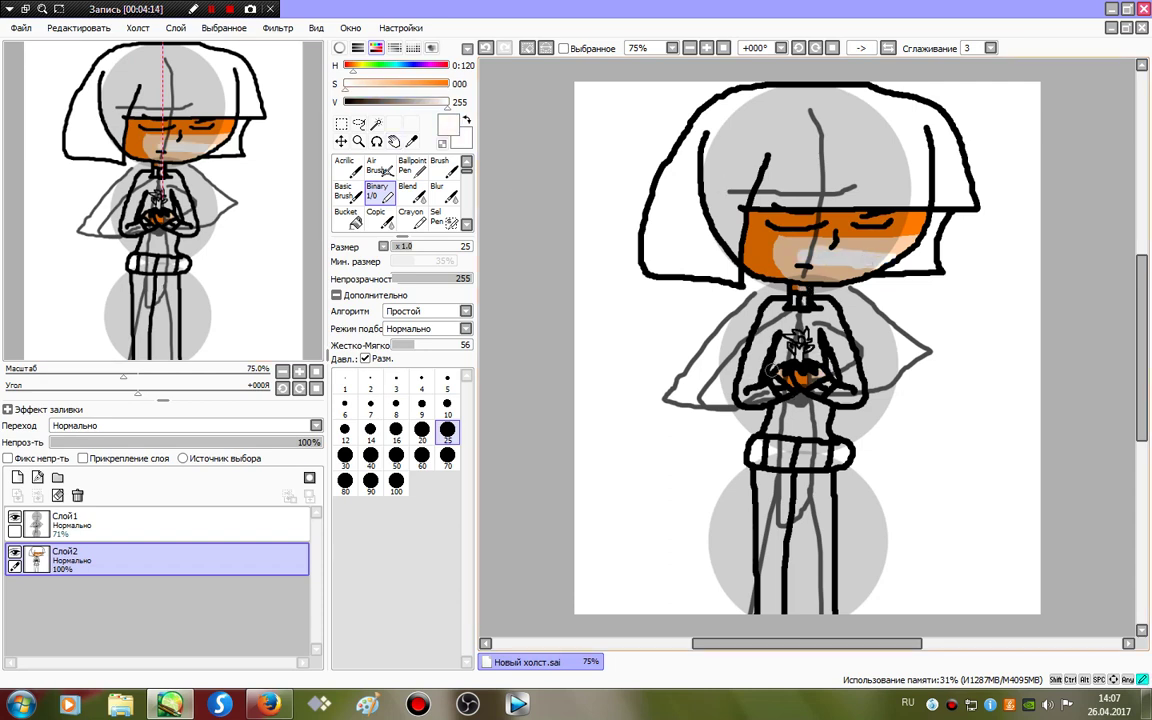
Set the Blur brush's shape to Простой круг and blend the orange, peach and white tones on the face at size 30.
left_click(443, 192)
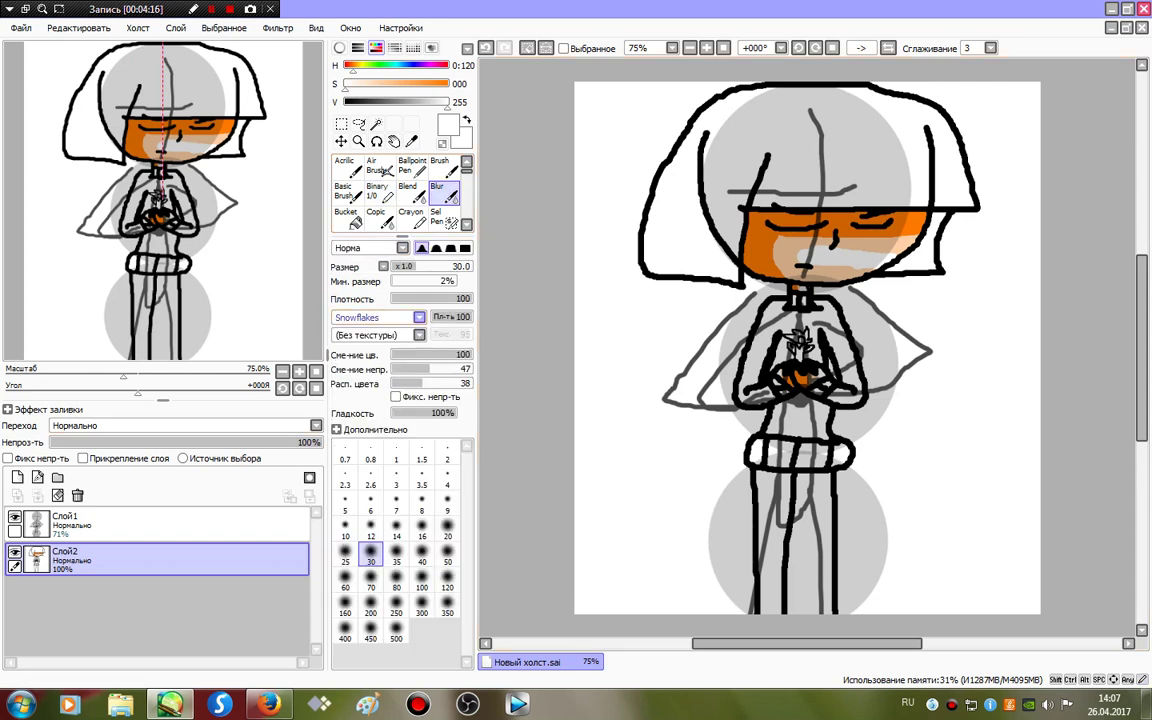
left_click(418, 317)
left_click_drag(425, 560, 425, 345)
left_click(400, 334)
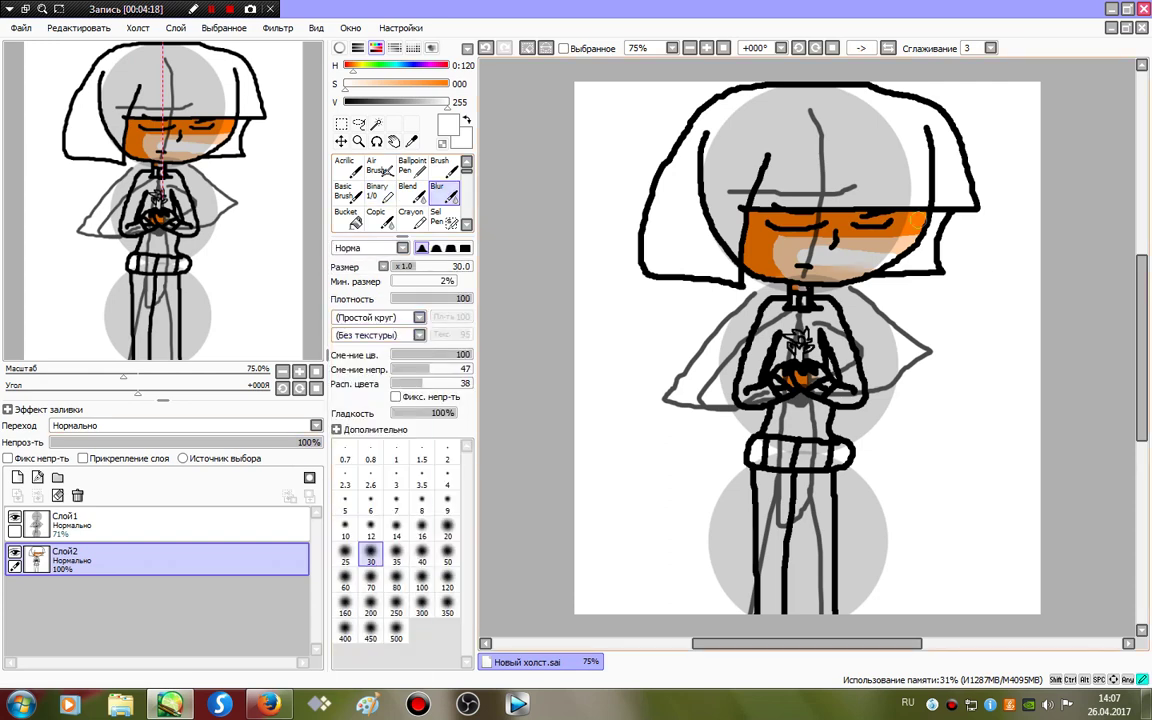
mouse_move(918, 219)
left_mouse_down()
mouse_move(558, 266)
mouse_move(932, 219)
left_mouse_up()
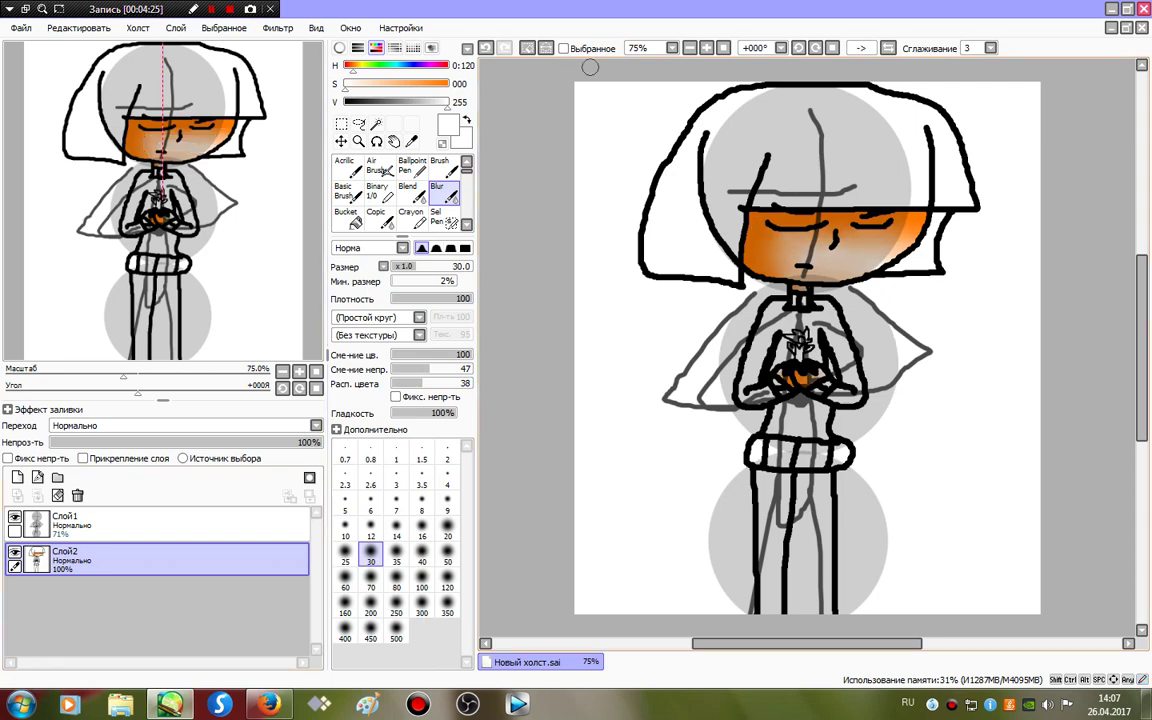
Clear the current selection and hide the Слой1 sketch layer.
left_click(527, 48)
left_click(376, 124)
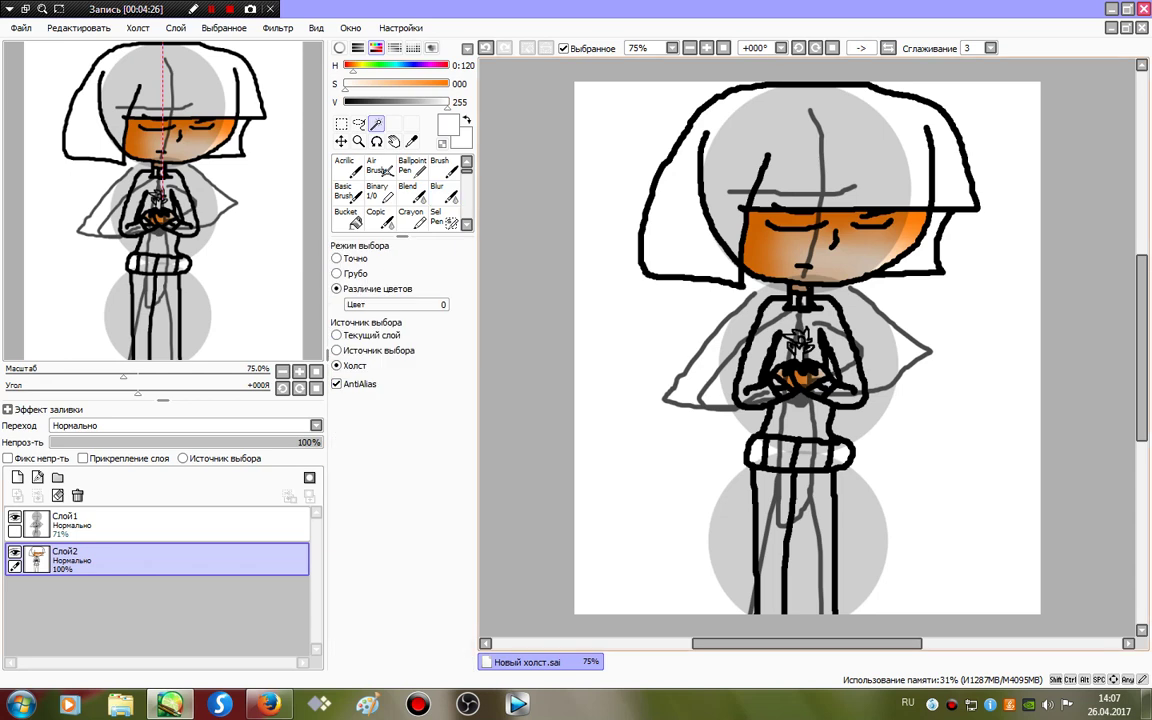
left_click(15, 517)
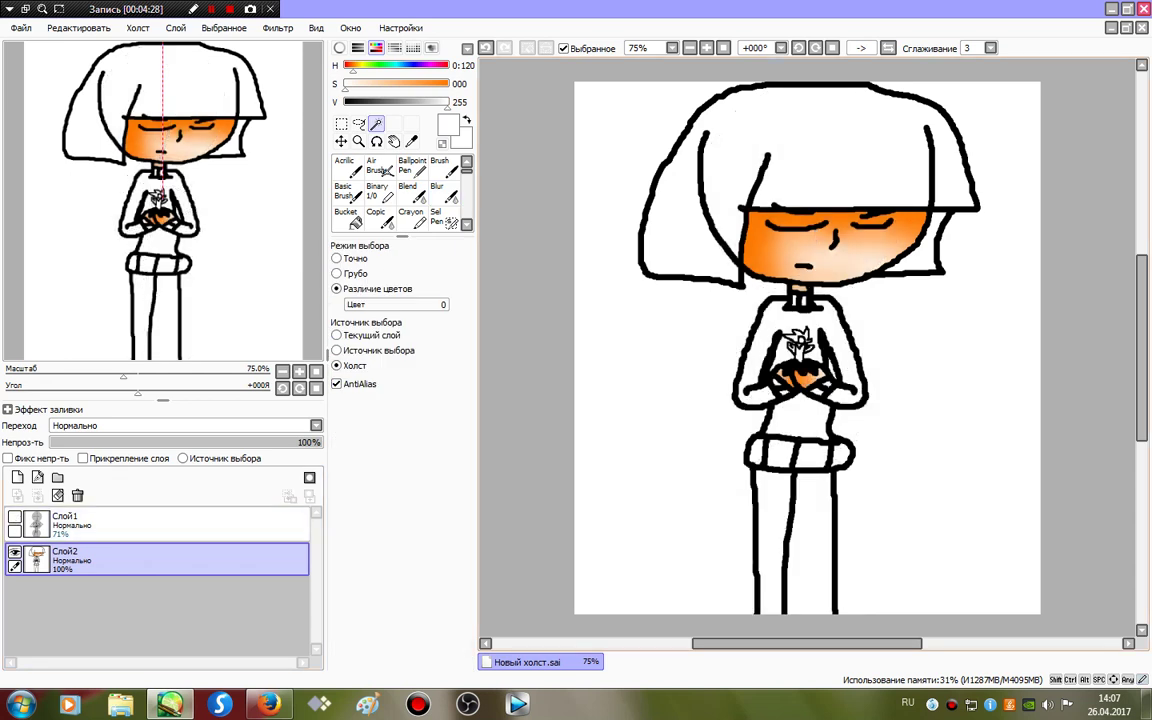
Select the sweater's body, sleeves, collar, waist and every section of the hem with the Magic Wand.
left_click(775, 323)
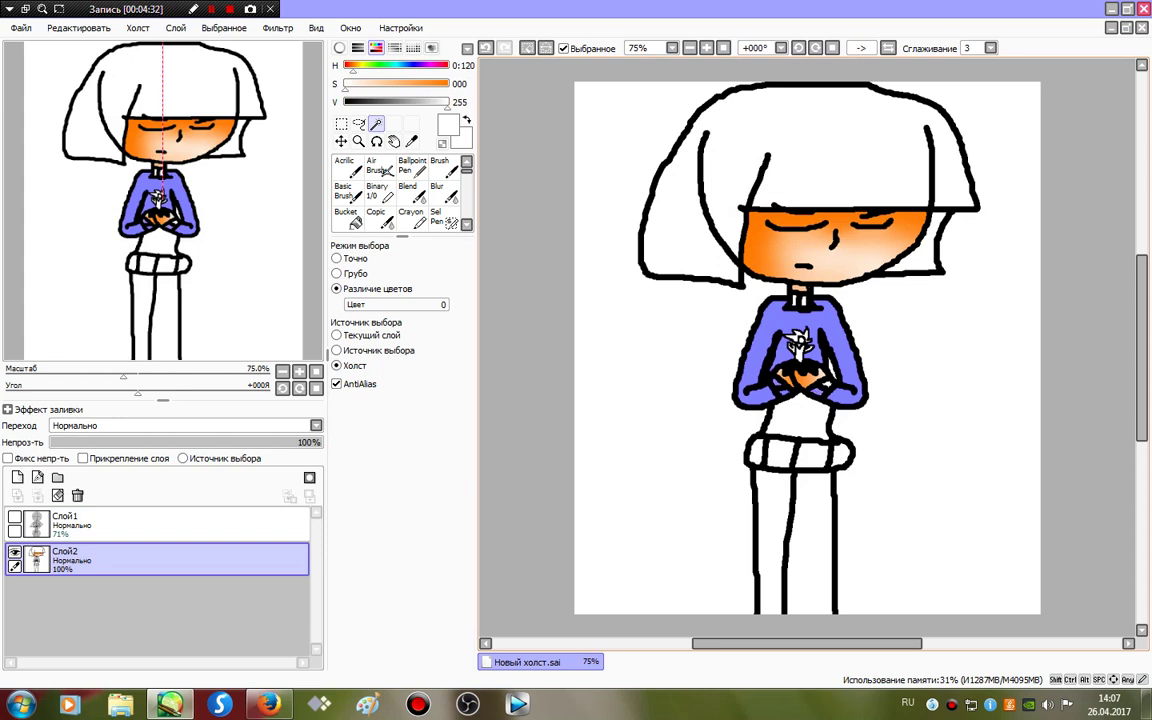
left_click(798, 420)
left_click(812, 456)
left_click(781, 454)
left_click(757, 453)
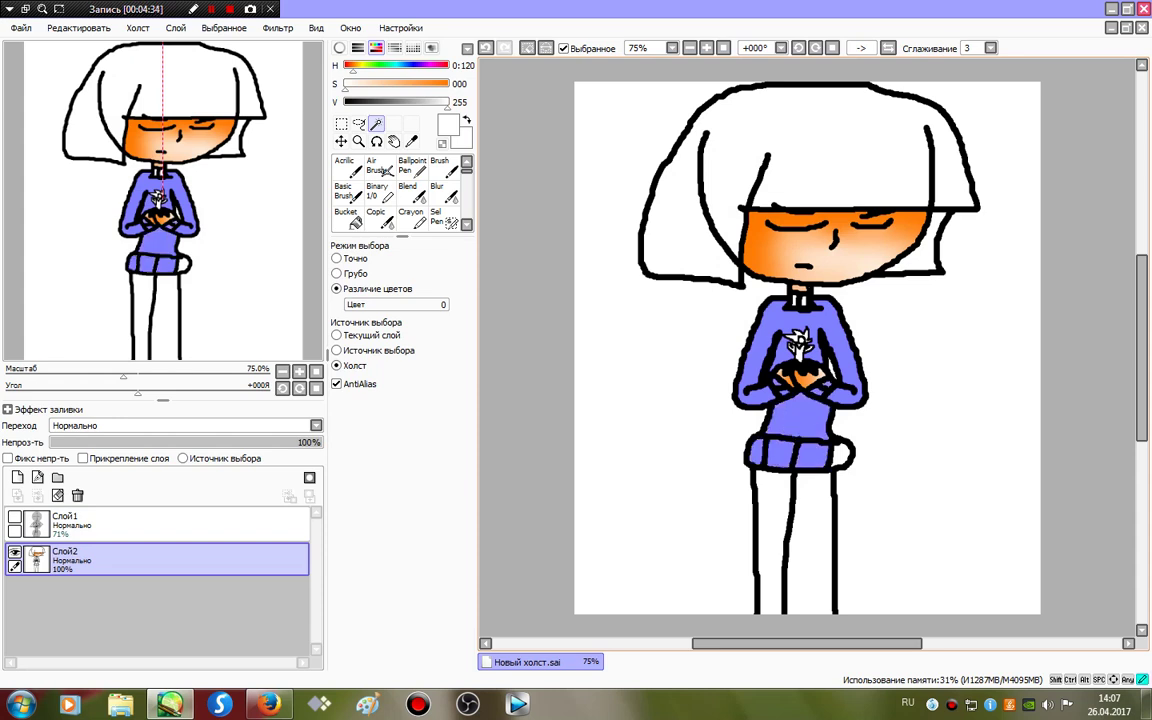
left_click(767, 453)
key("ctrl+z")
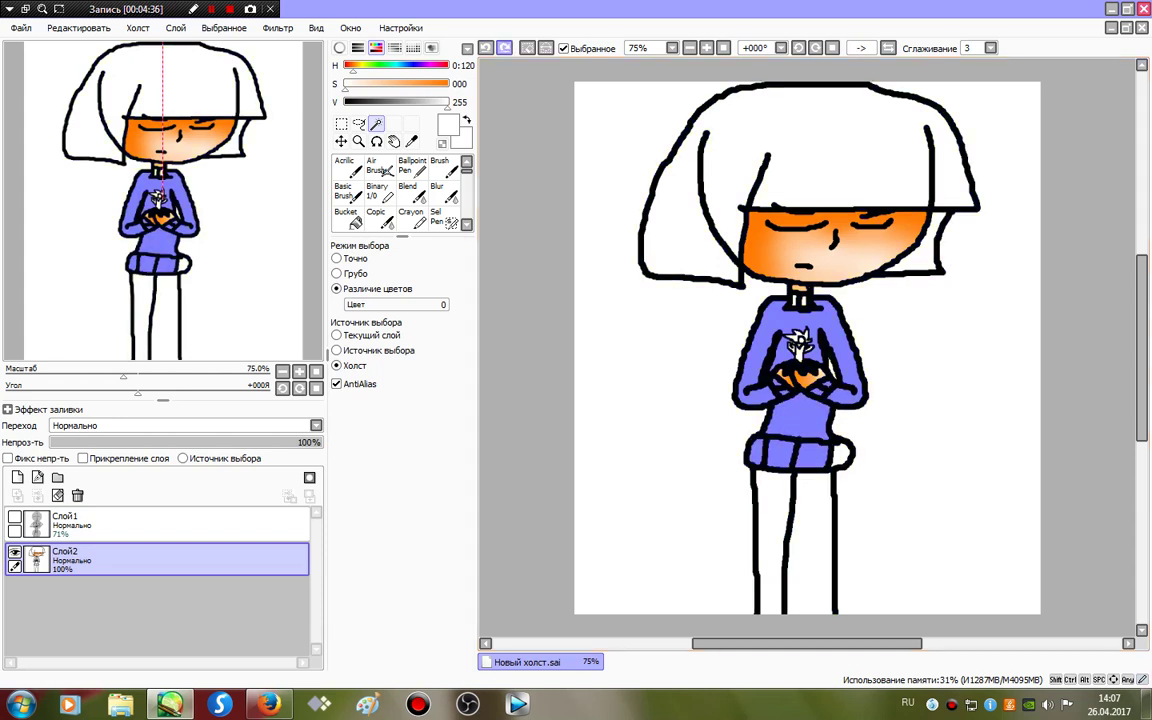
key("ctrl+y")
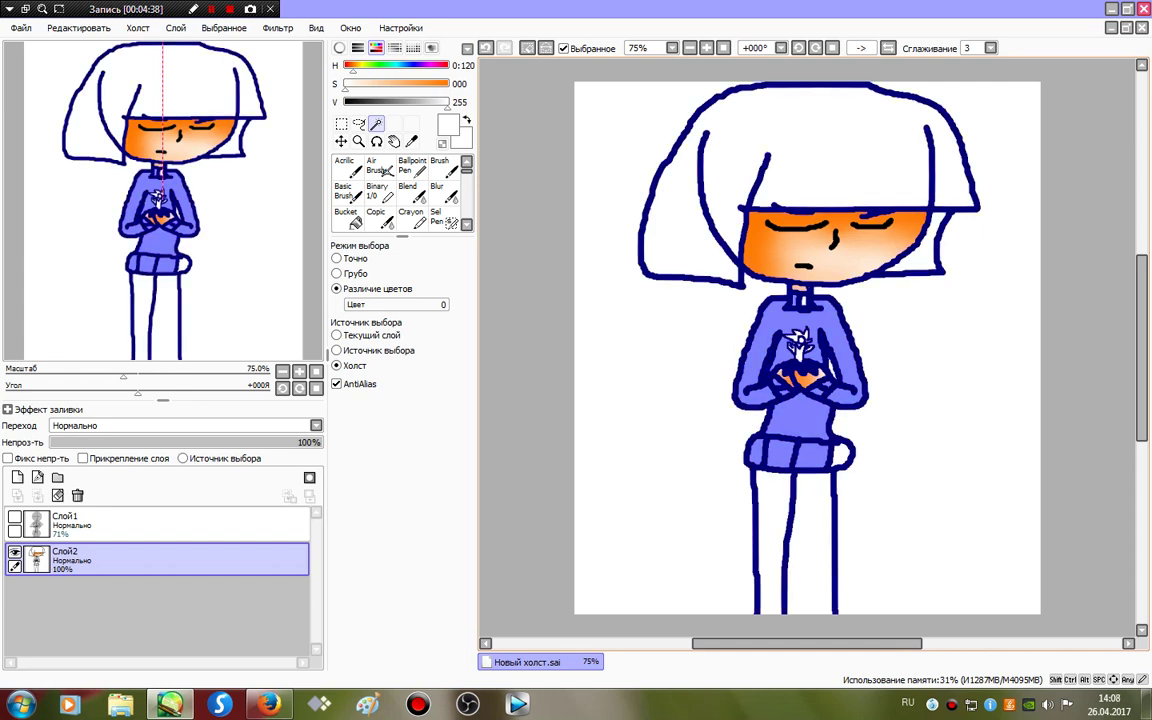
key("ctrl+z")
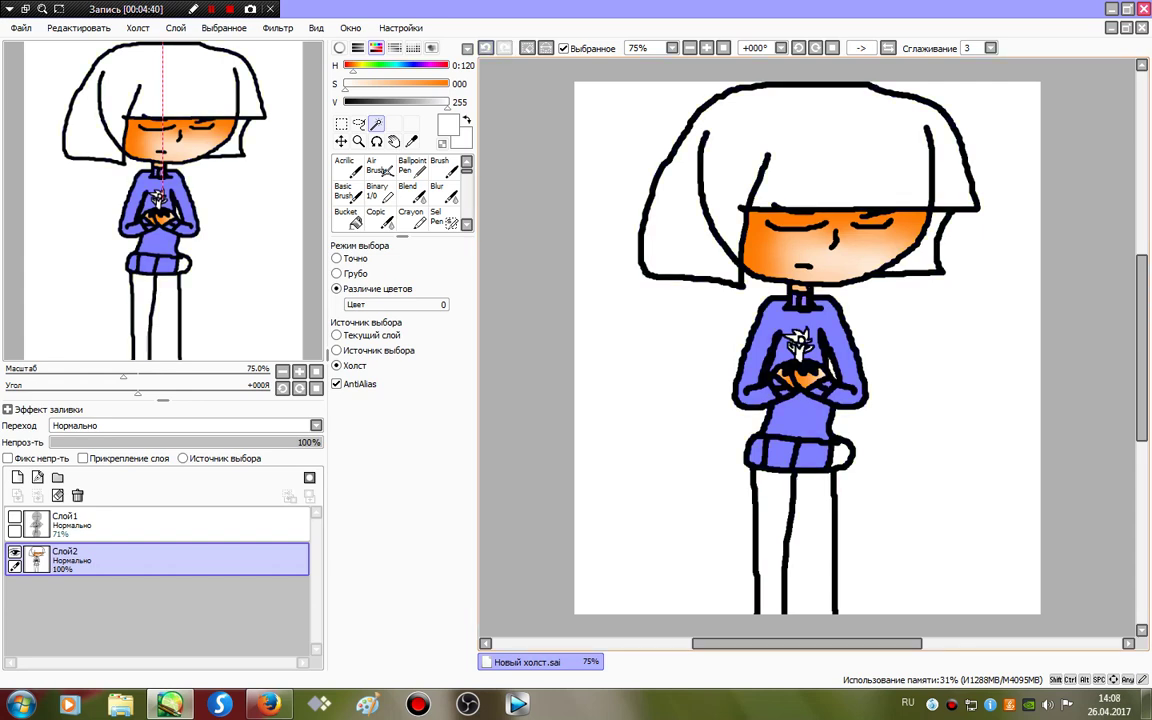
left_click(842, 456)
Hide the selection outline and paint the selected sweater with the size 100 Binary pen, first dark blue (V 104), finally bright blue (V 255).
left_click(379, 193)
left_click(396, 483)
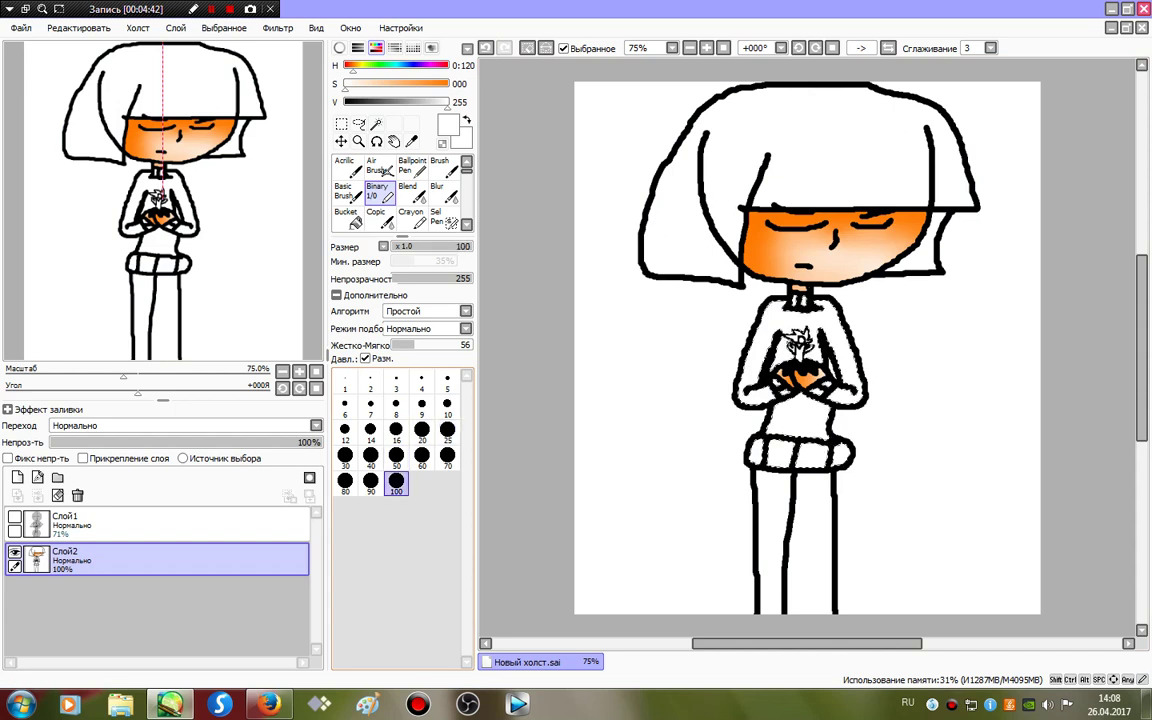
left_click(412, 66)
left_click(447, 84)
left_click(387, 102)
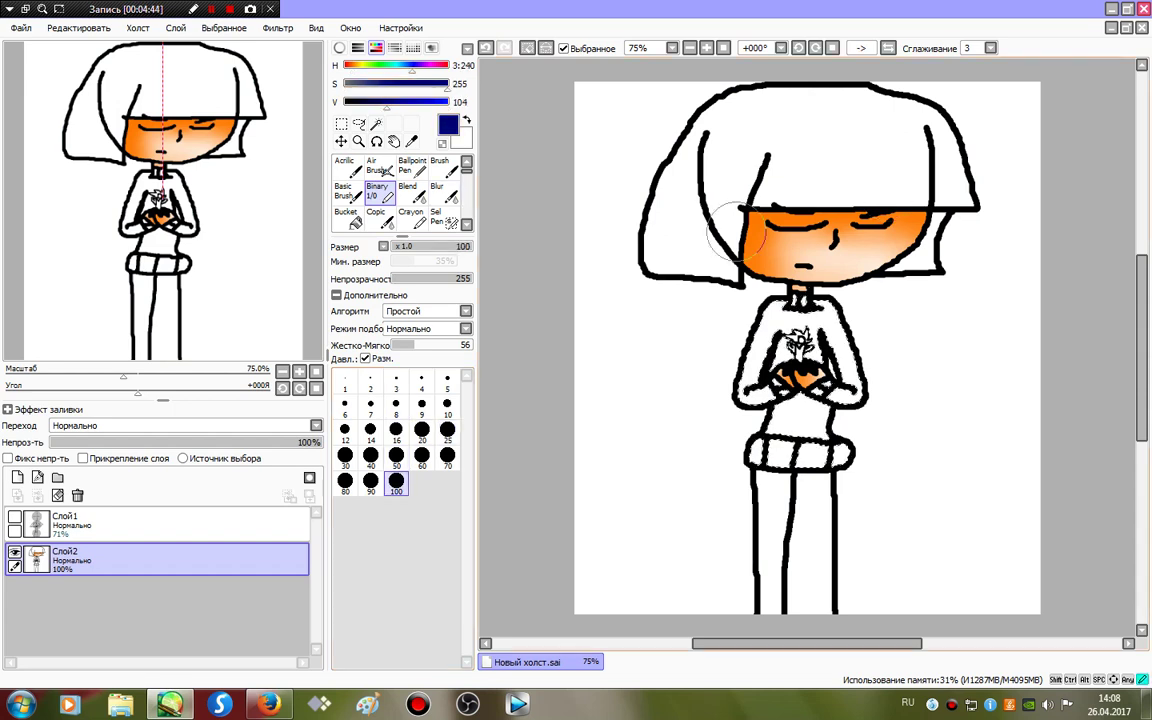
mouse_move(737, 232)
left_mouse_down()
mouse_move(501, 432)
mouse_move(700, 470)
left_mouse_up()
left_click(583, 48)
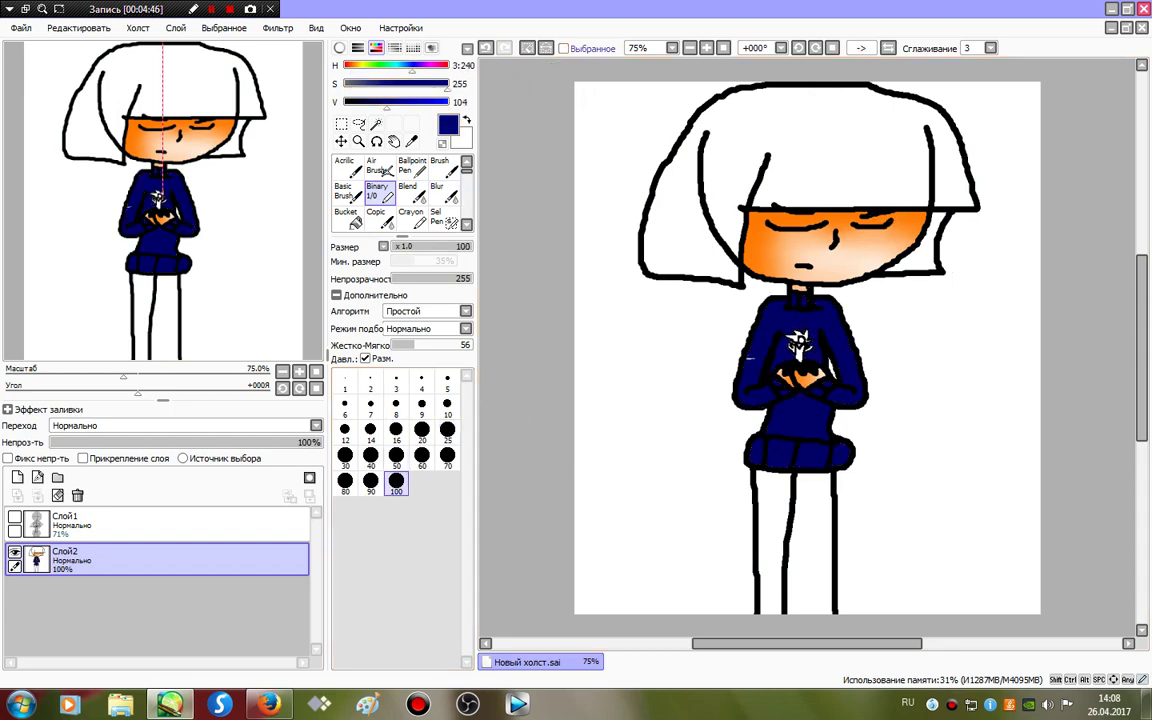
left_click(447, 102)
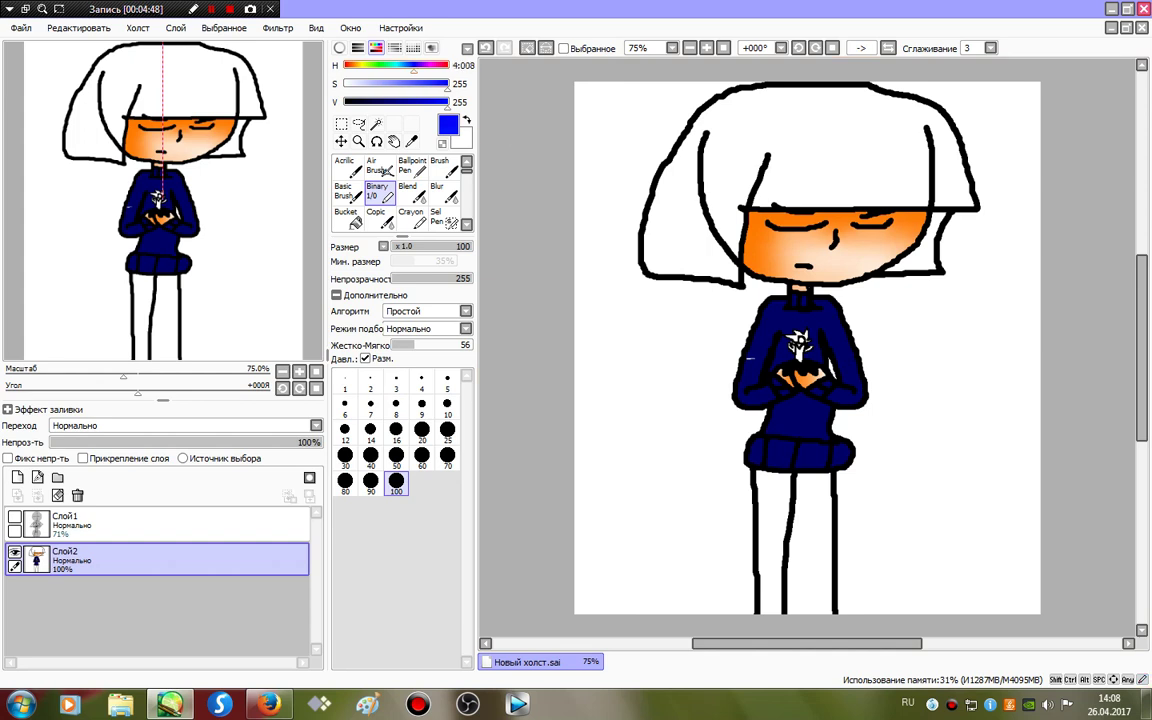
mouse_move(750, 300)
left_mouse_down()
mouse_move(599, 321)
mouse_move(882, 475)
mouse_move(538, 533)
left_mouse_up()
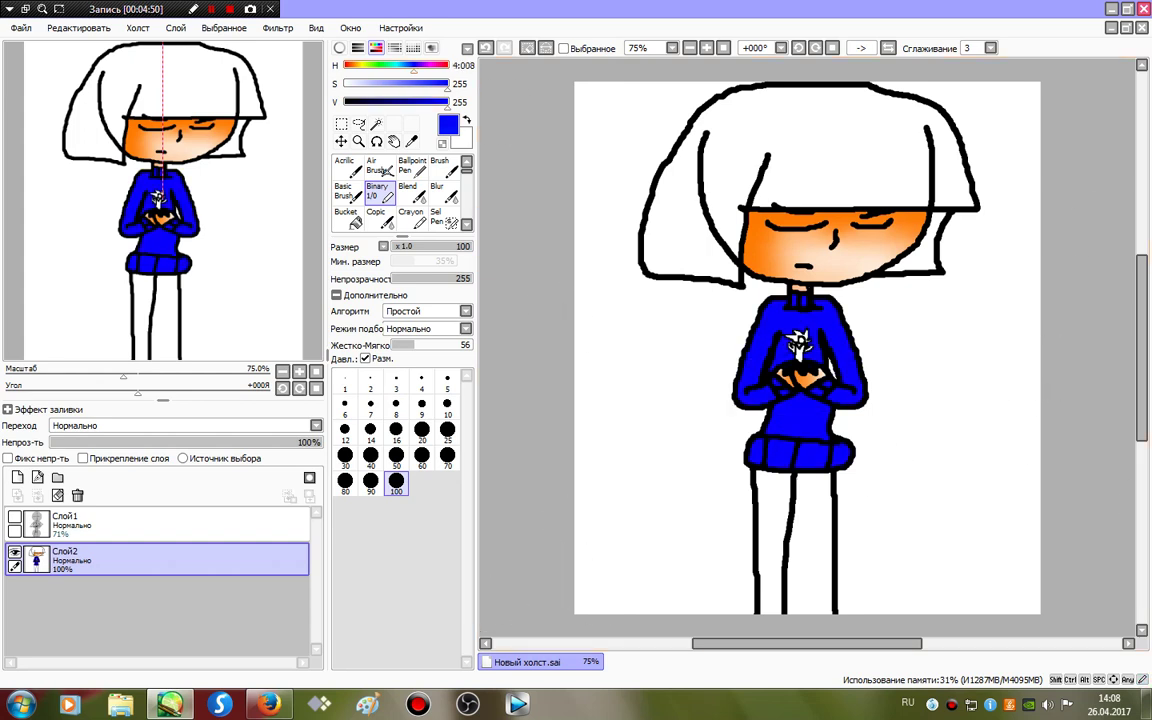
Paint purple stripes (H 4:152) across the sweater with the Binary pen, size 100 on the chest and size 25 on the waist and hem.
left_click(426, 65)
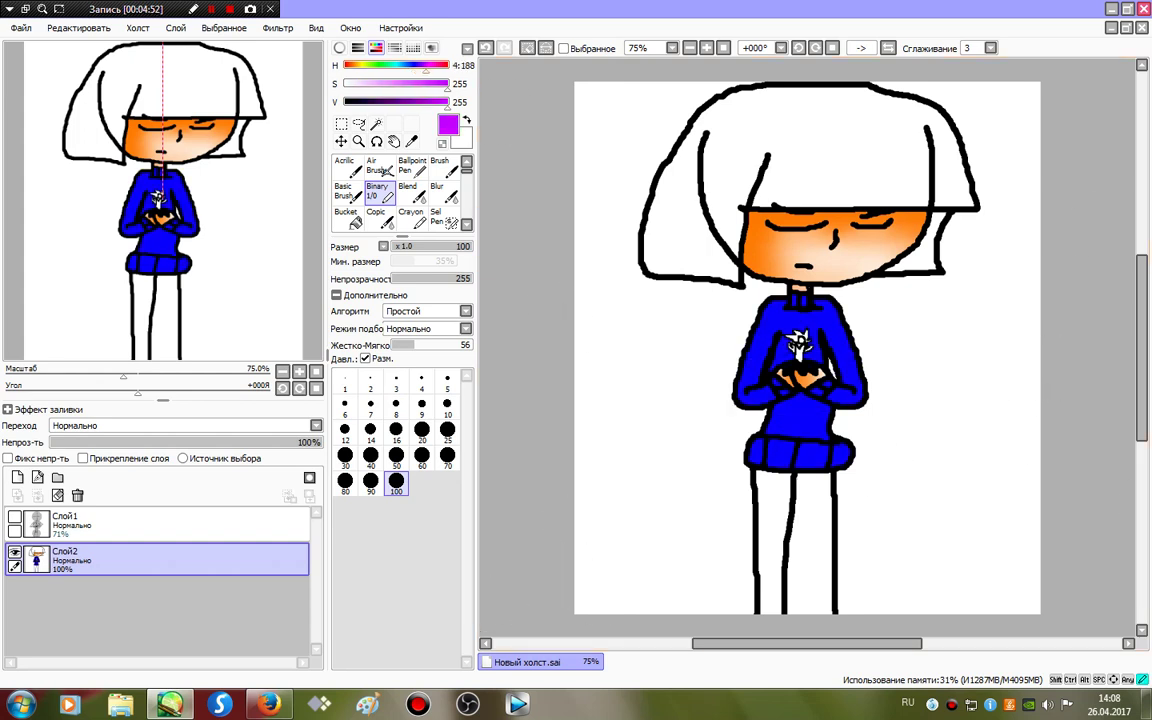
left_click_drag(423, 65, 423, 65)
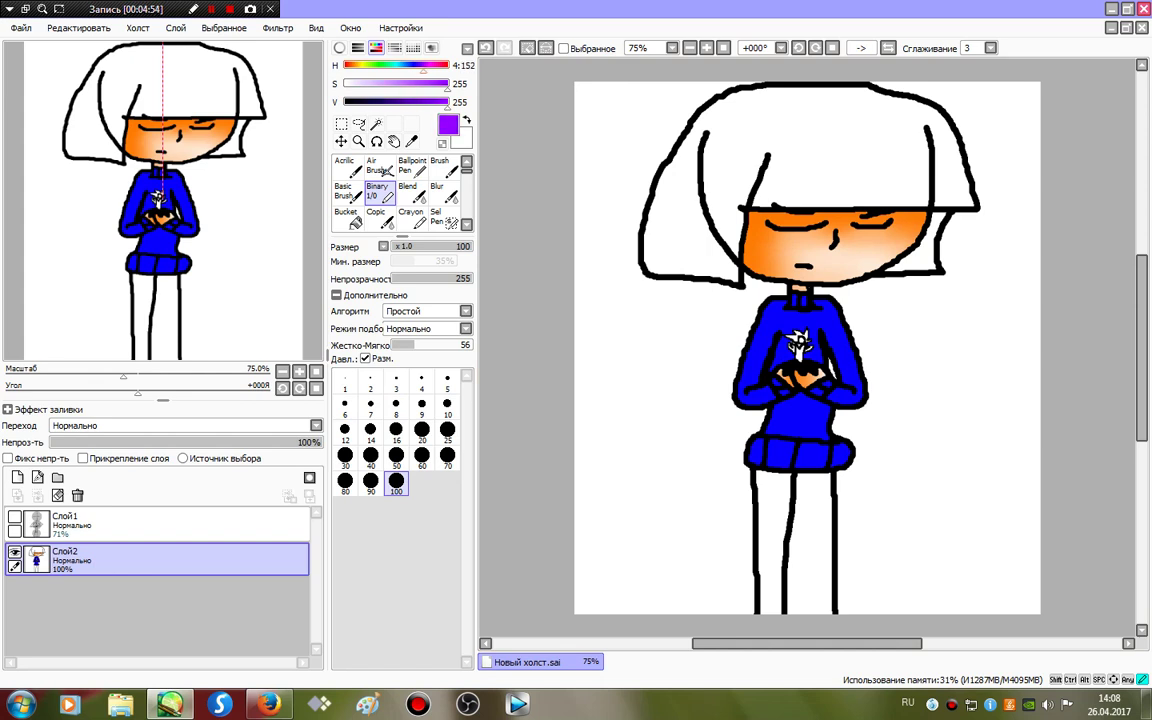
left_click_drag(725, 339, 915, 342)
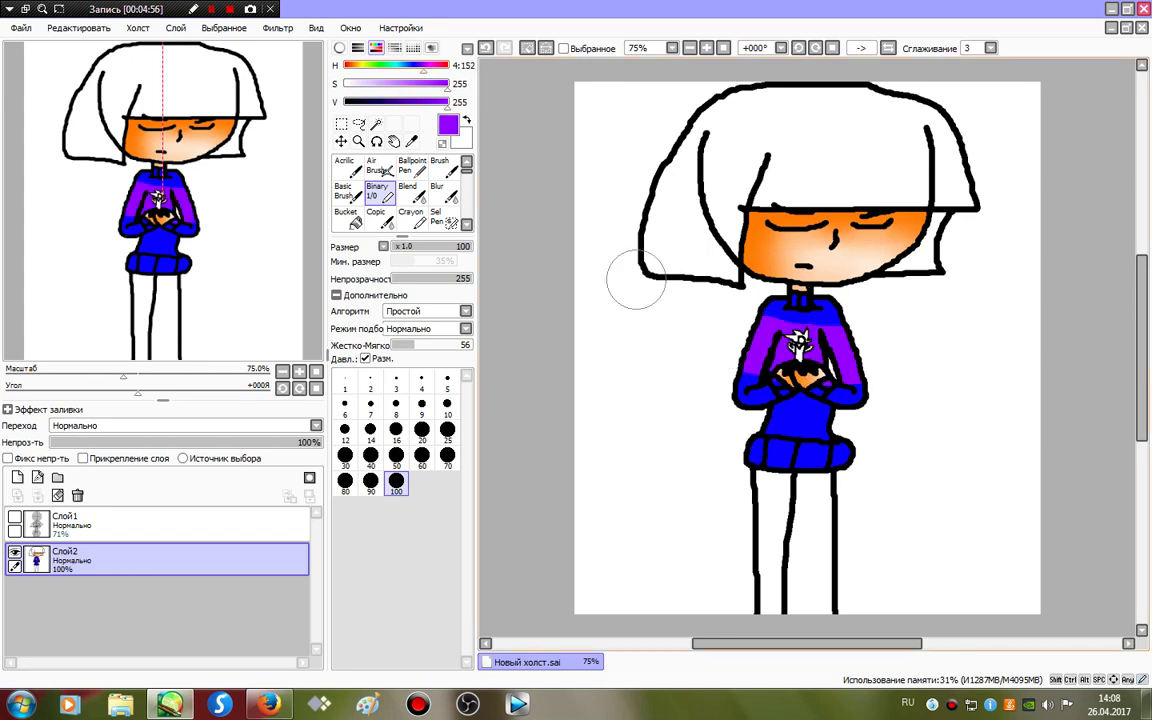
left_click(447, 430)
mouse_move(731, 396)
left_mouse_down()
mouse_move(886, 404)
mouse_move(753, 416)
mouse_move(860, 412)
left_mouse_up()
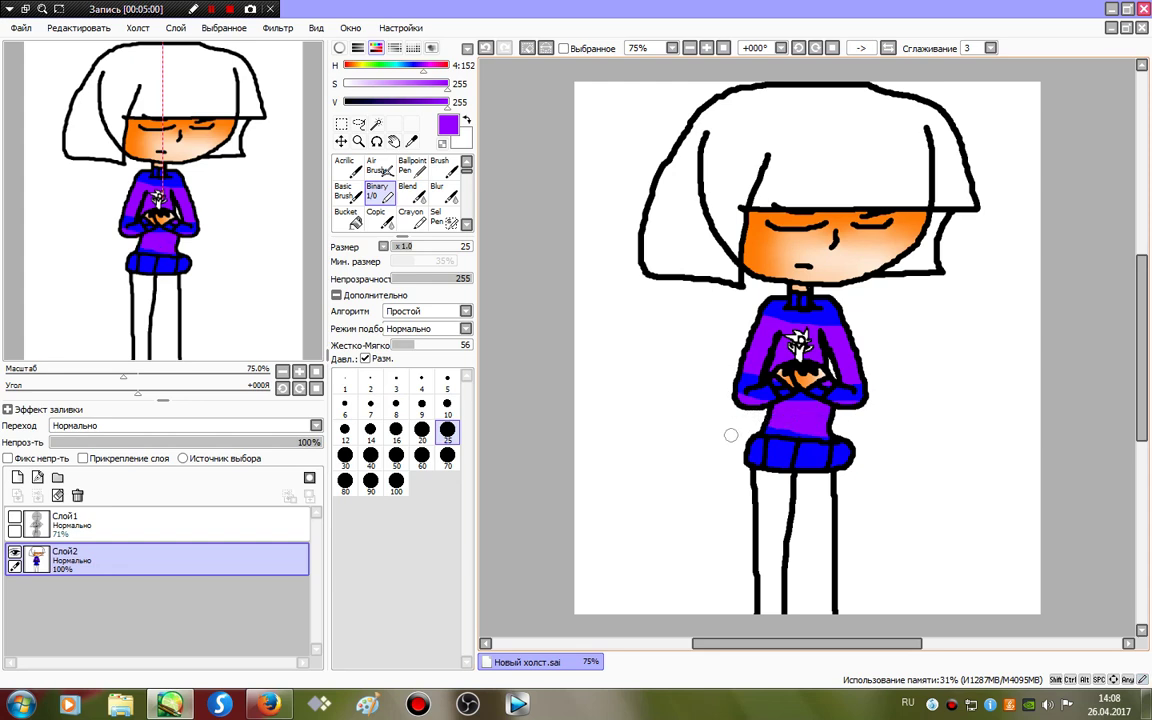
left_click_drag(745, 452, 855, 456)
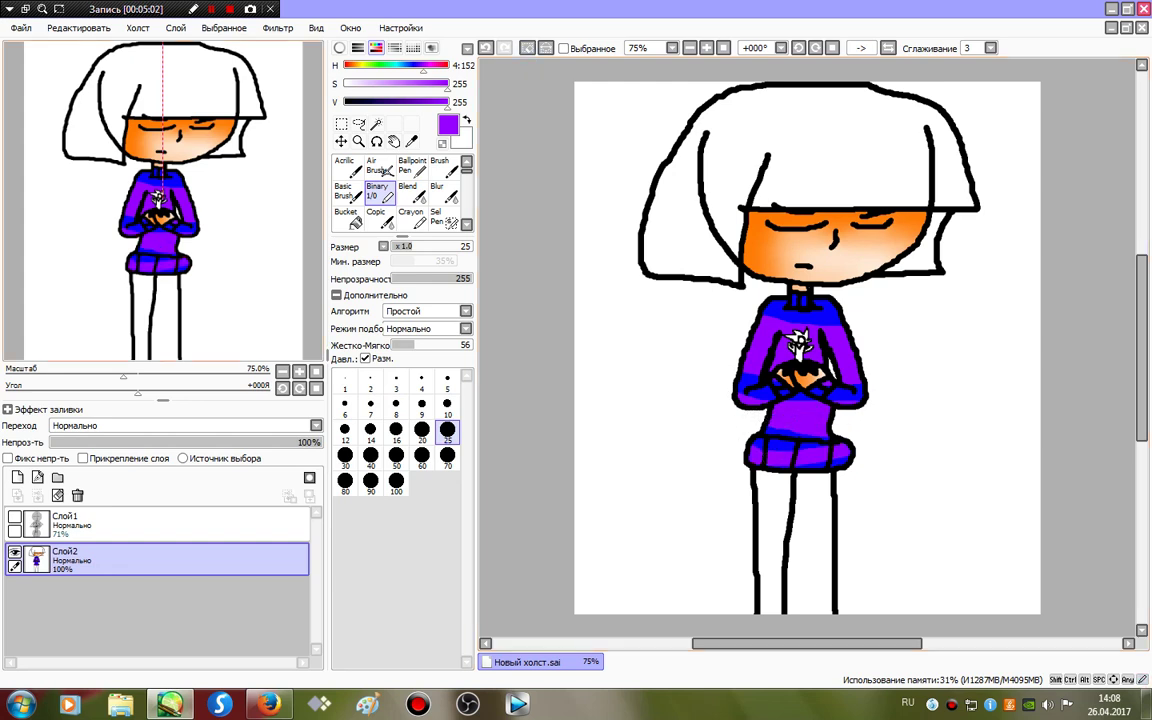
Add a new layer and paint a black shadow (V 000) along the sweater's right side and hem with the Binary pen at size 70.
left_click(17, 477)
left_click(346, 102)
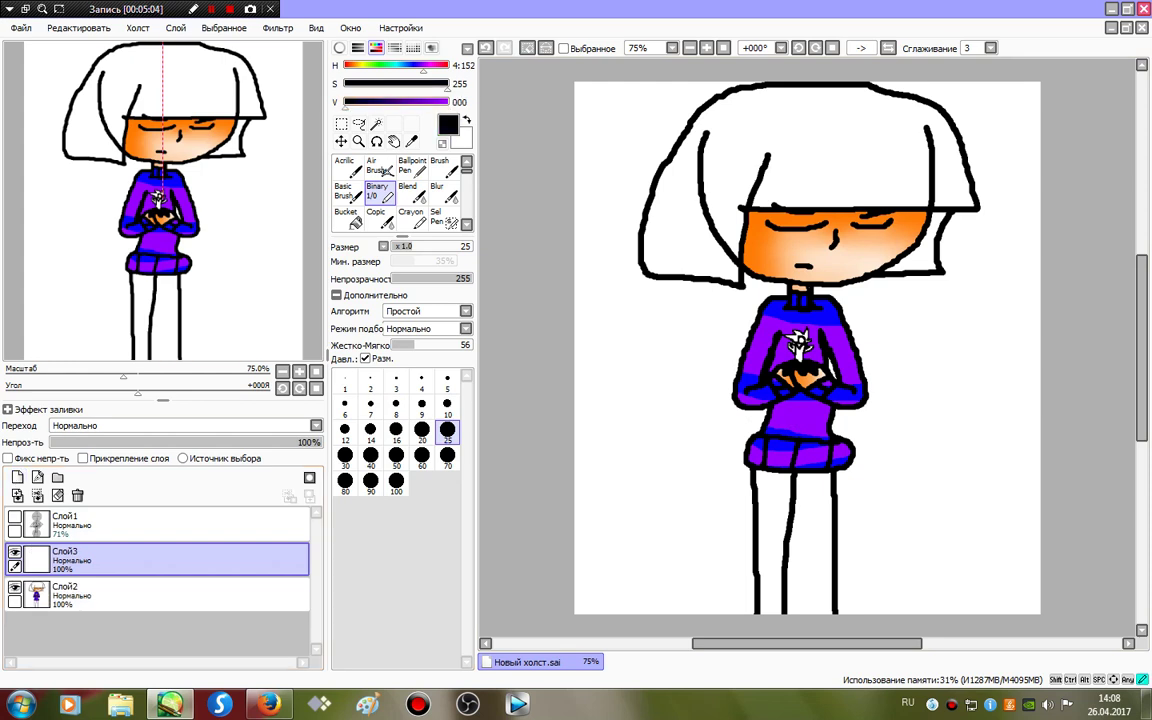
left_click(422, 458)
left_click(447, 432)
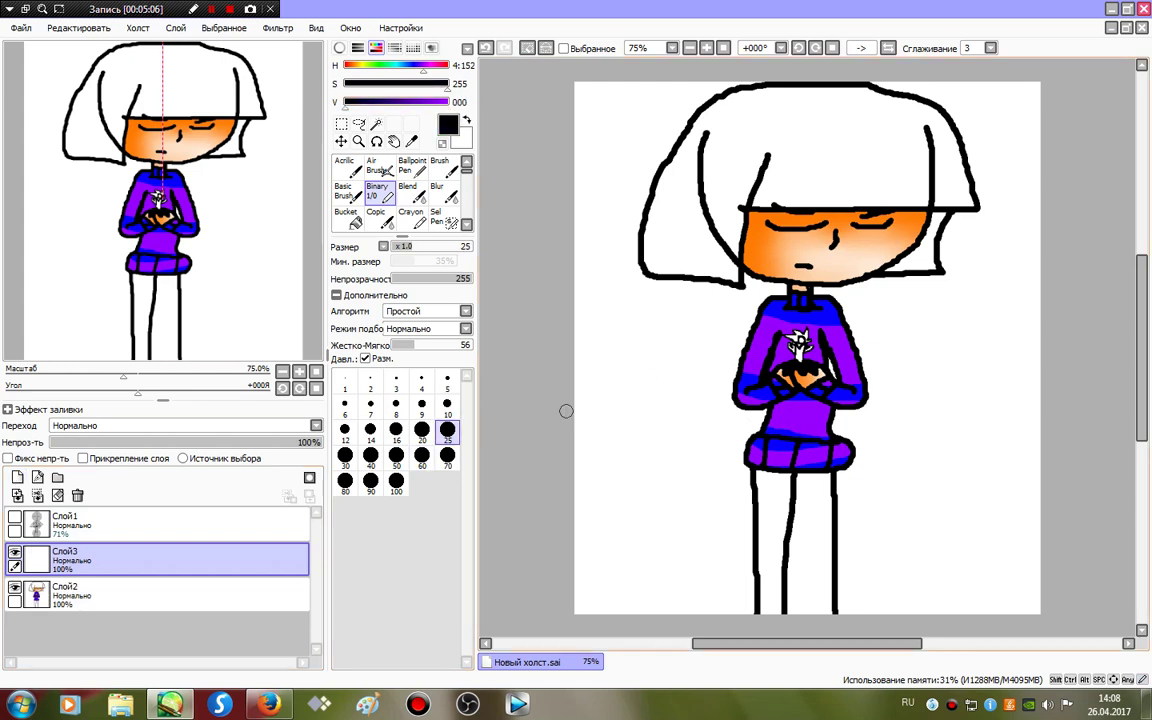
left_click(447, 457)
mouse_move(832, 287)
left_mouse_down()
mouse_move(846, 366)
mouse_move(664, 492)
left_mouse_up()
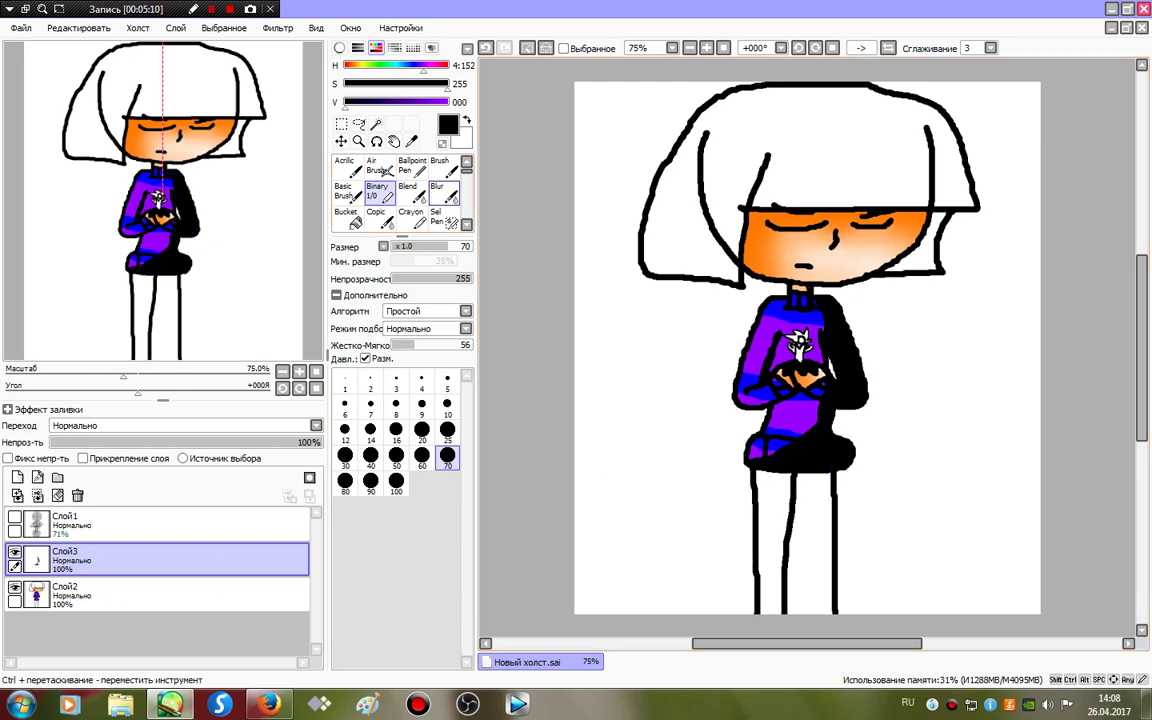
Soften the sweater's black shadow with the Blur brush at size 50 and lower the Слой3 opacity to 62%.
left_click(440, 192)
mouse_move(819, 281)
left_mouse_down()
mouse_move(882, 295)
mouse_move(875, 407)
mouse_move(615, 495)
mouse_move(946, 444)
left_mouse_up()
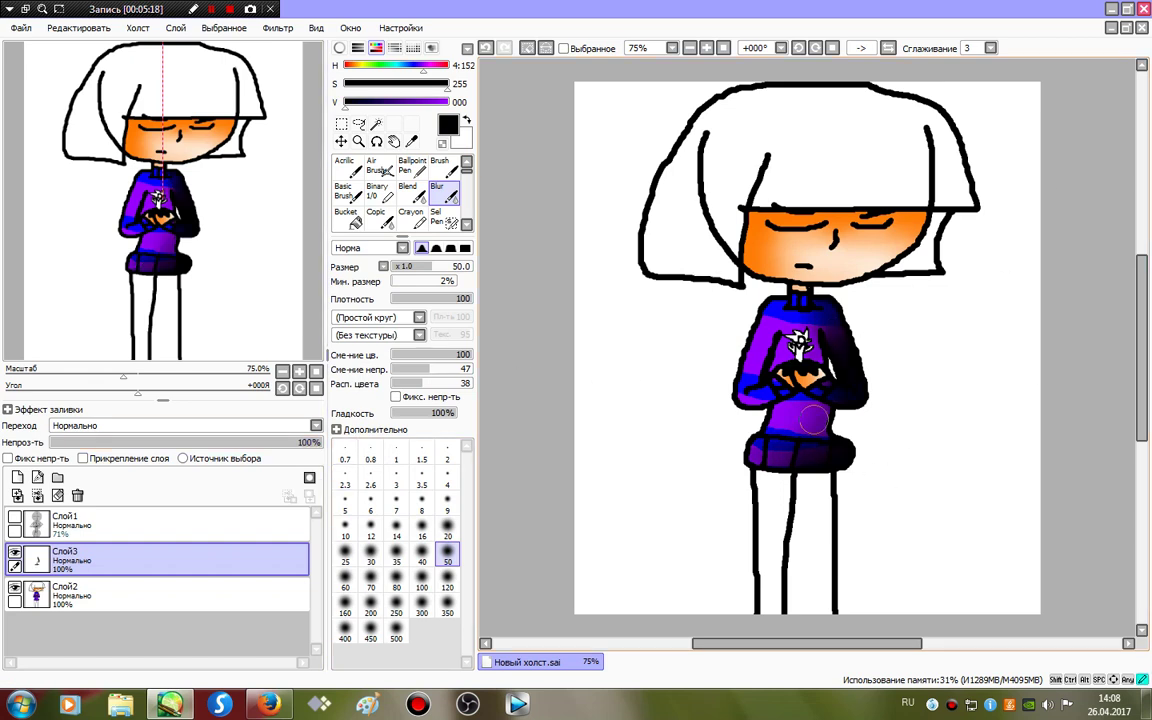
left_click_drag(282, 442, 257, 442)
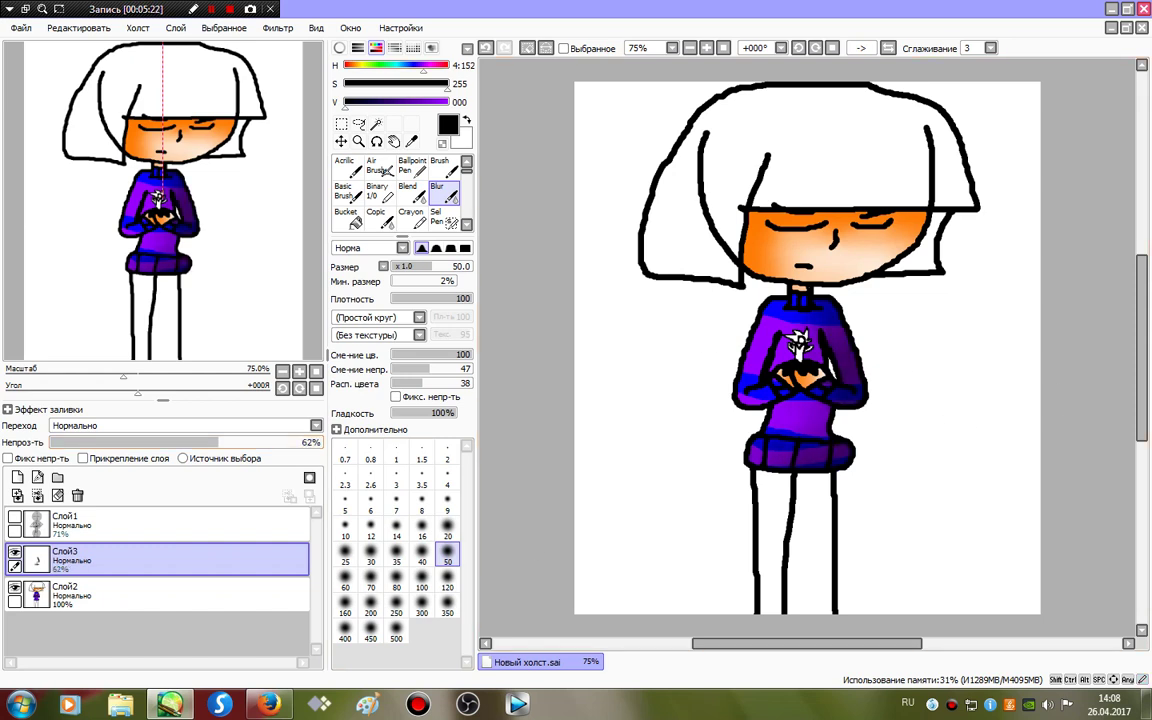
Add a new layer and paint a white highlight over the sweater's left sleeve and side with the Binary pen at size 70.
left_click(377, 191)
key("x")
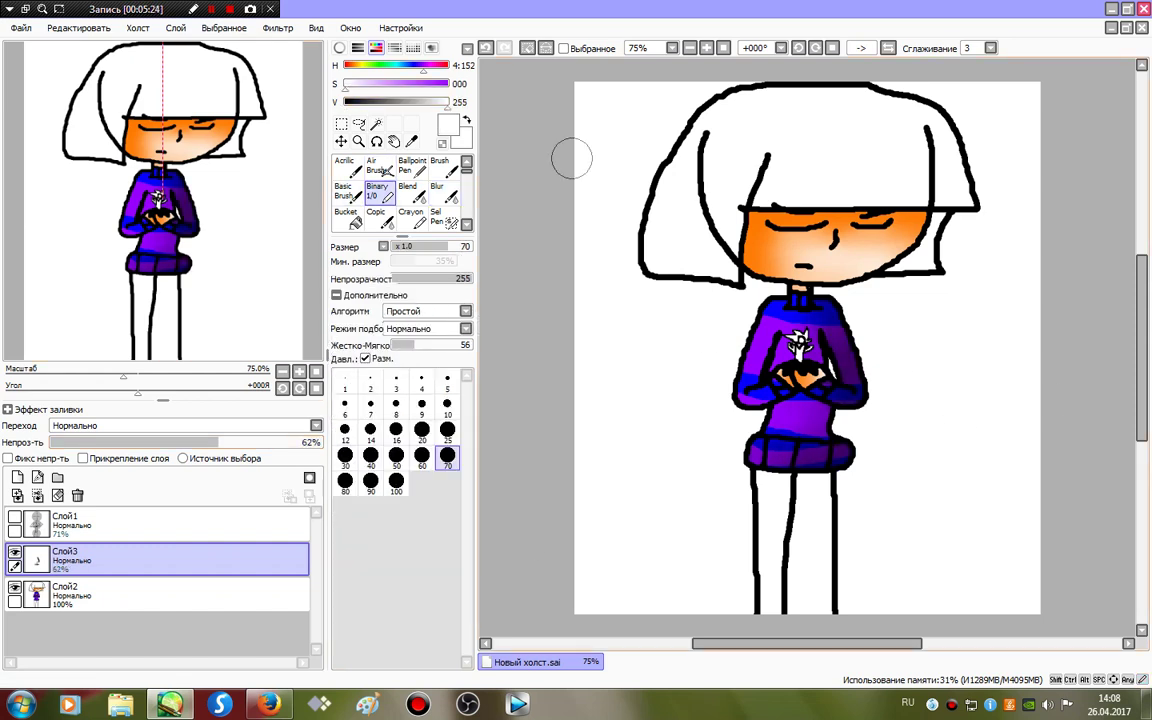
left_click(17, 477)
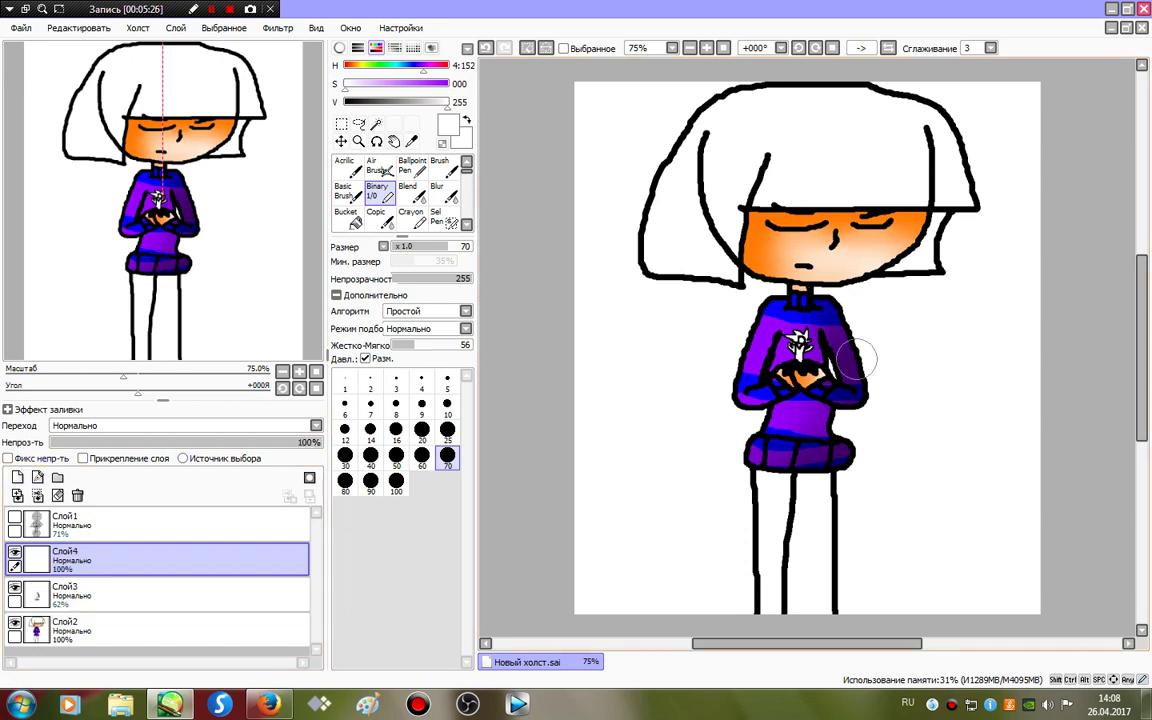
mouse_move(761, 363)
left_mouse_down()
mouse_move(752, 430)
mouse_move(763, 418)
left_mouse_up()
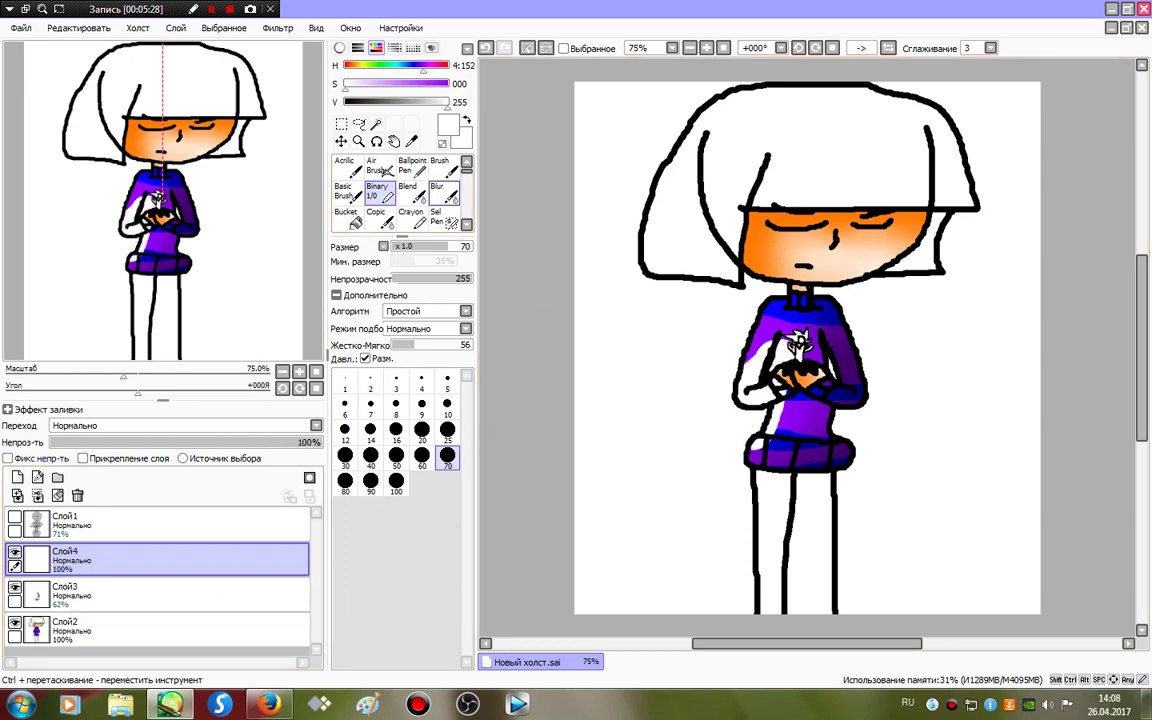
Soften the sweater's white highlight with the Blur brush at size 50 and lower the Слой4 opacity to 78%.
left_click(437, 191)
mouse_move(974, 344)
left_mouse_down()
mouse_move(783, 351)
mouse_move(1062, 357)
mouse_move(684, 424)
mouse_move(975, 303)
mouse_move(847, 307)
mouse_move(820, 381)
mouse_move(1058, 333)
mouse_move(501, 366)
mouse_move(538, 343)
left_mouse_up()
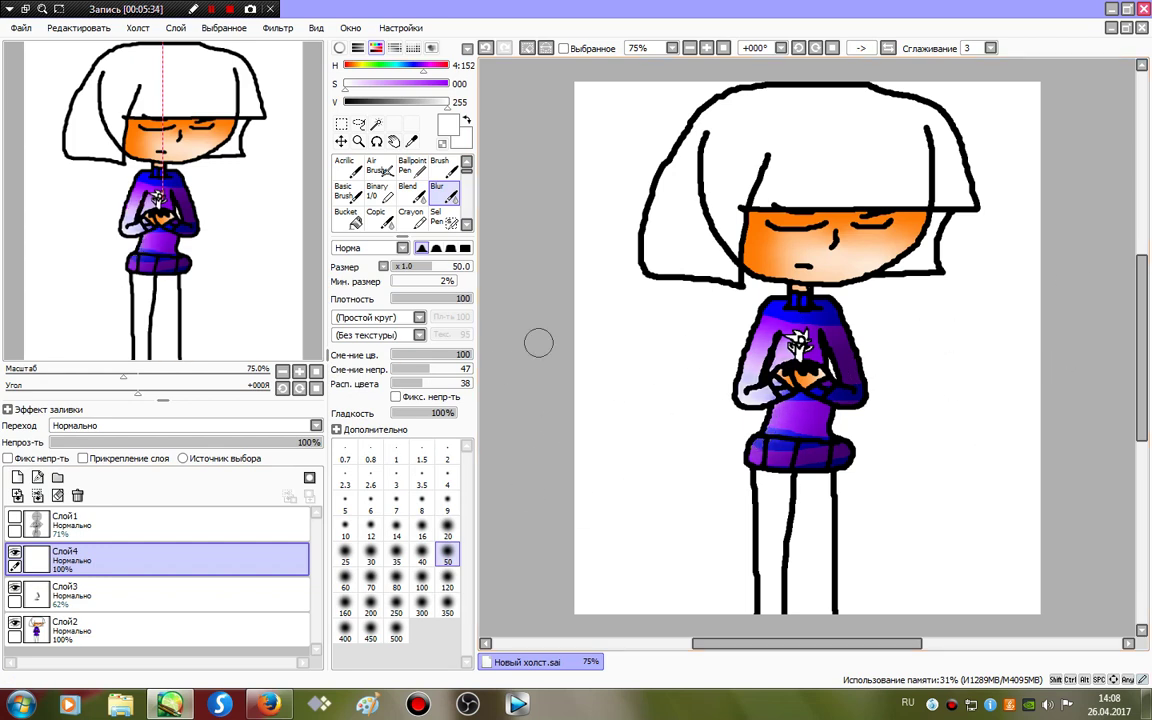
left_click(262, 442)
left_click(212, 9)
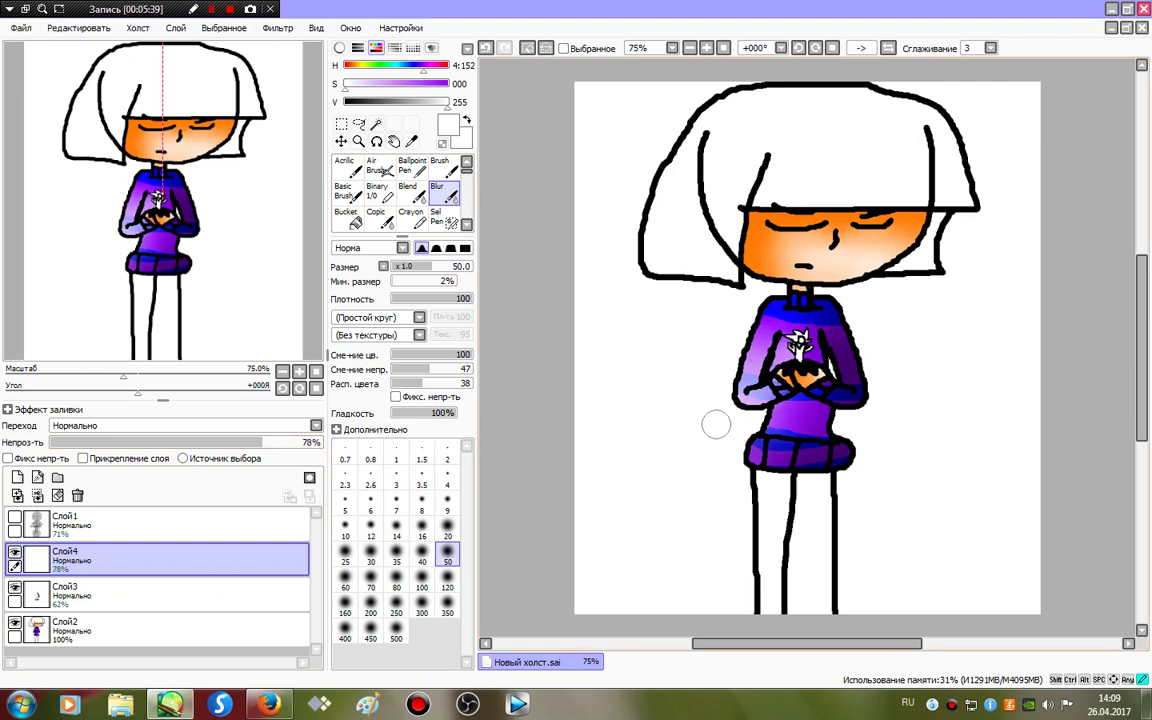
Clear the sweater selection and select both trouser legs on Слой2 with the Magic Wand.
key("ctrl+d")
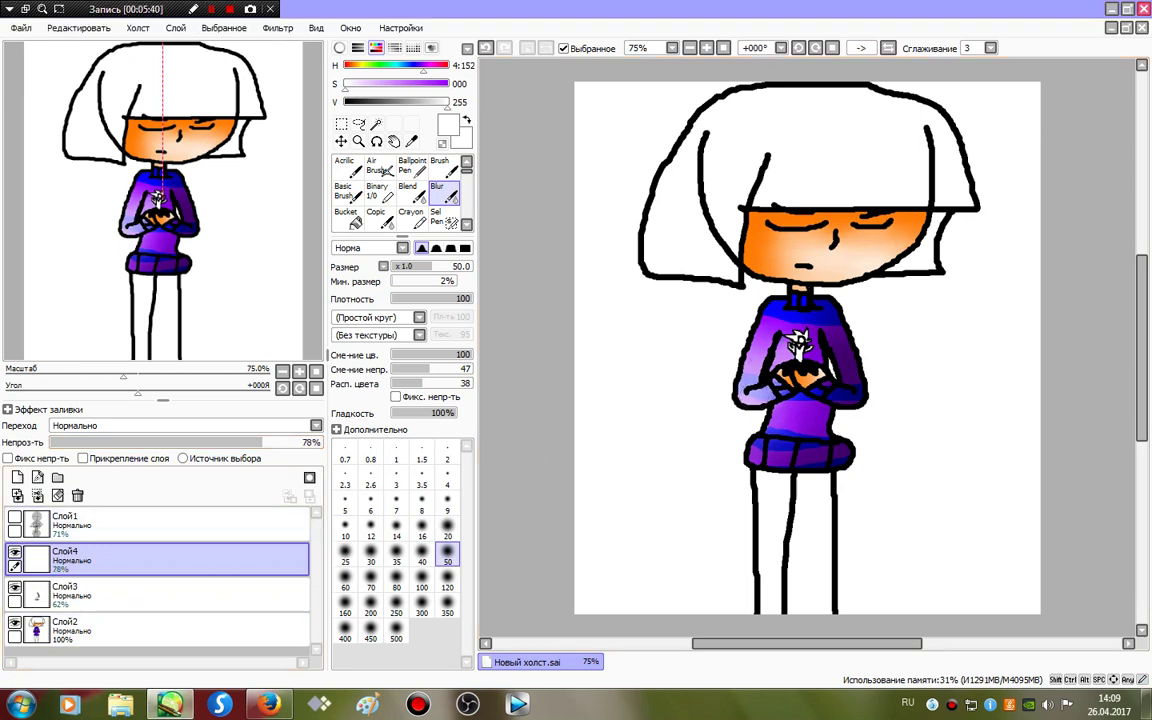
left_click(150, 630)
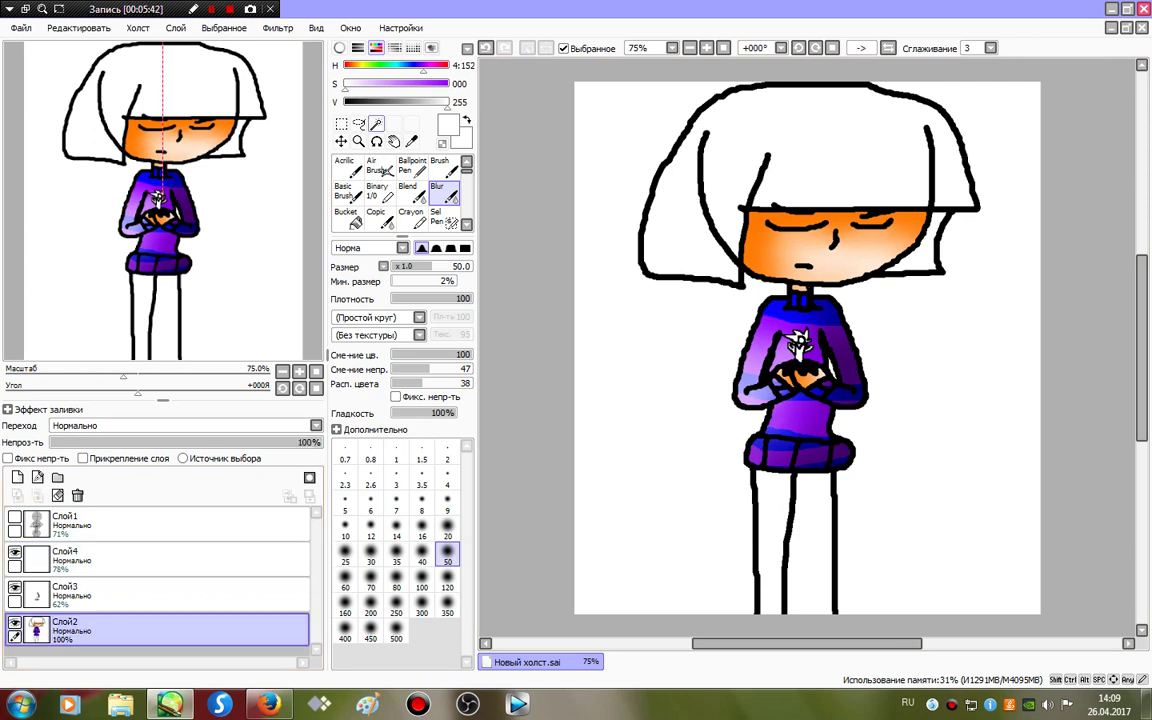
left_click(376, 124)
left_click(771, 540)
left_click(813, 540)
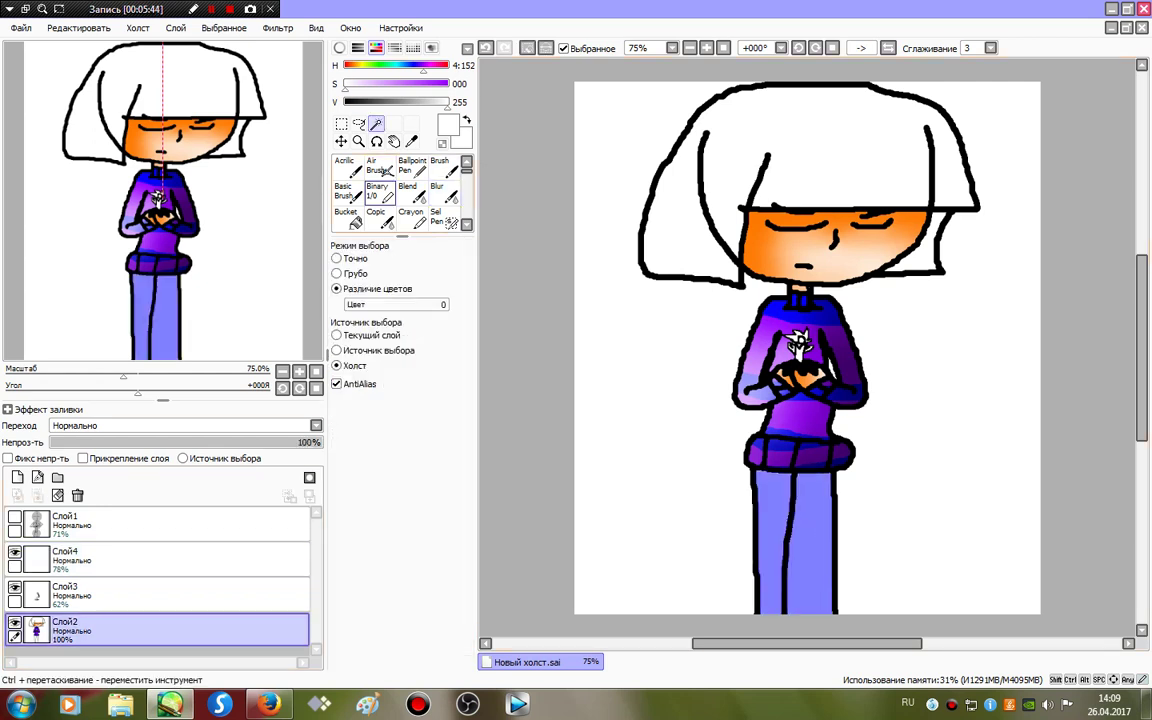
Paint the selected trouser legs dark grey (V 034) with the Binary pen at size 100.
left_click(379, 193)
left_click(358, 102)
left_click(396, 481)
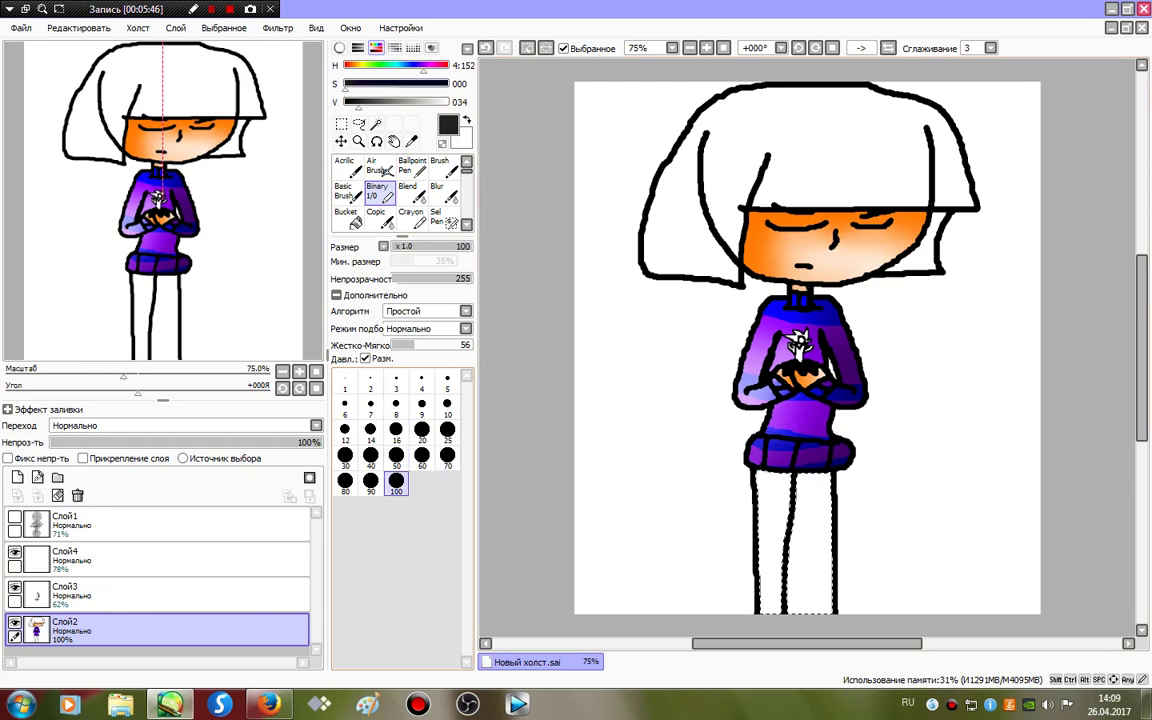
mouse_move(812, 488)
left_mouse_down()
mouse_move(945, 470)
mouse_move(906, 523)
mouse_move(697, 581)
left_mouse_up()
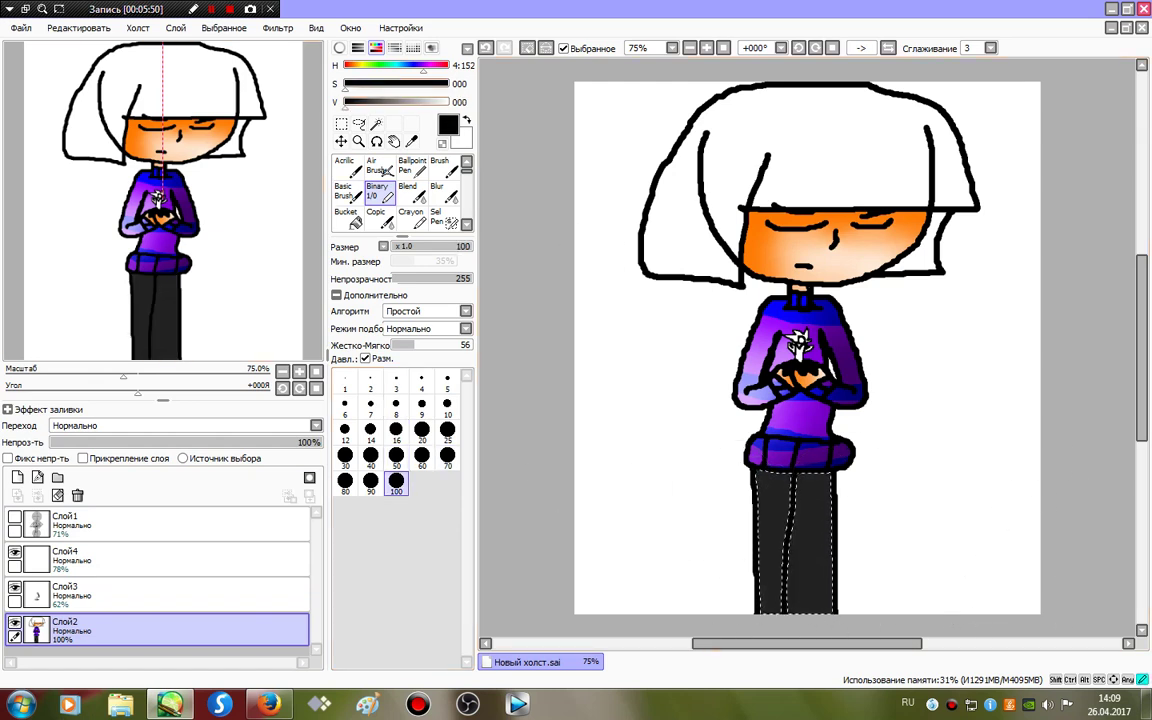
Paint black shadows (V 000) down both trouser legs with the Binary pen at size 70.
left_click(447, 430)
left_click(447, 455)
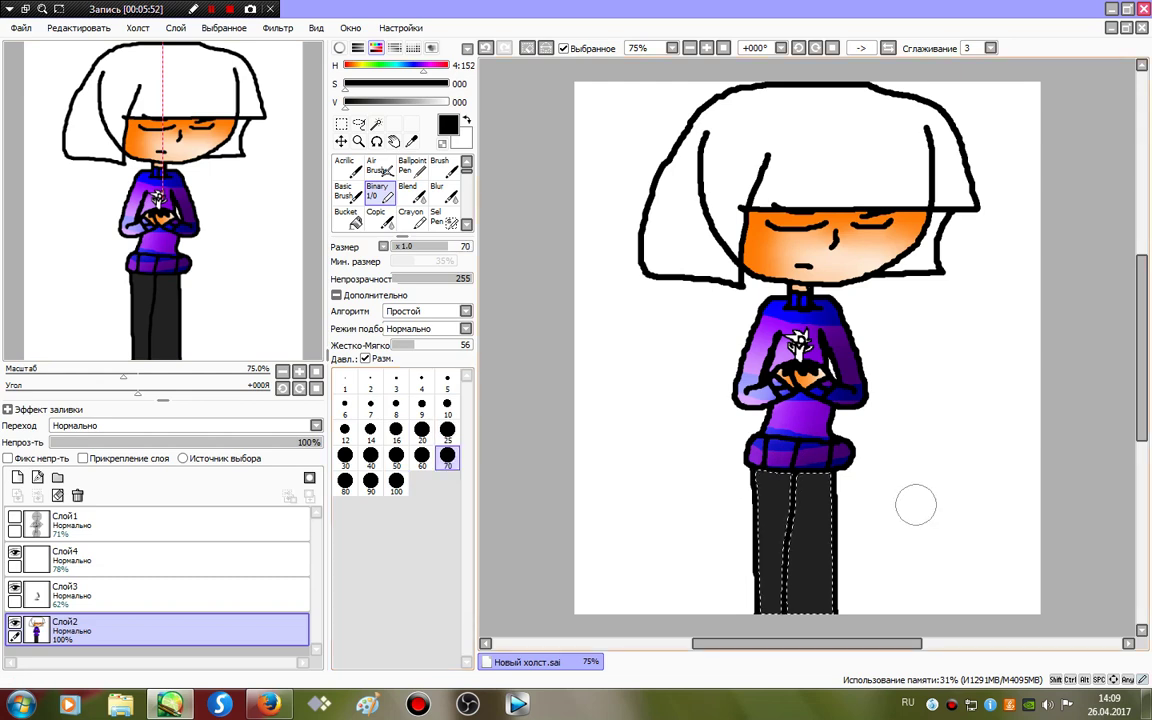
left_click_drag(793, 490, 781, 610)
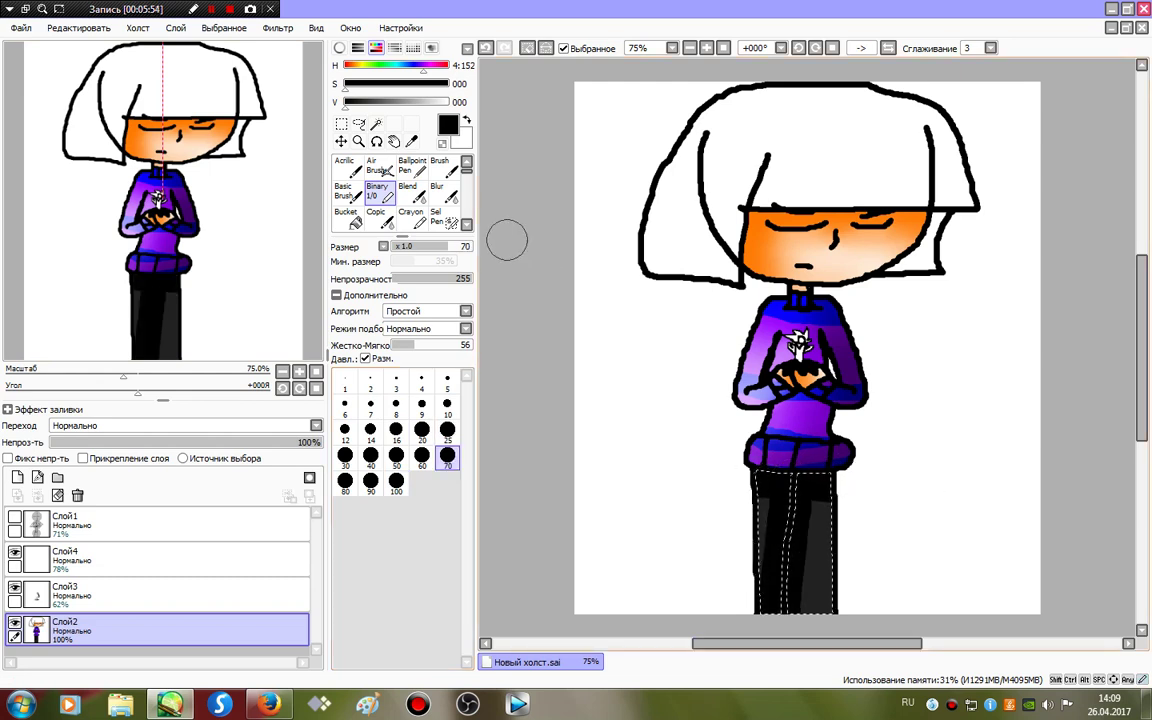
Hide the selection outline and paint white highlights (V 255) along both trouser legs with the Binary pen at size 25.
left_click(431, 102)
left_click_drag(431, 102, 449, 102)
left_click(574, 48)
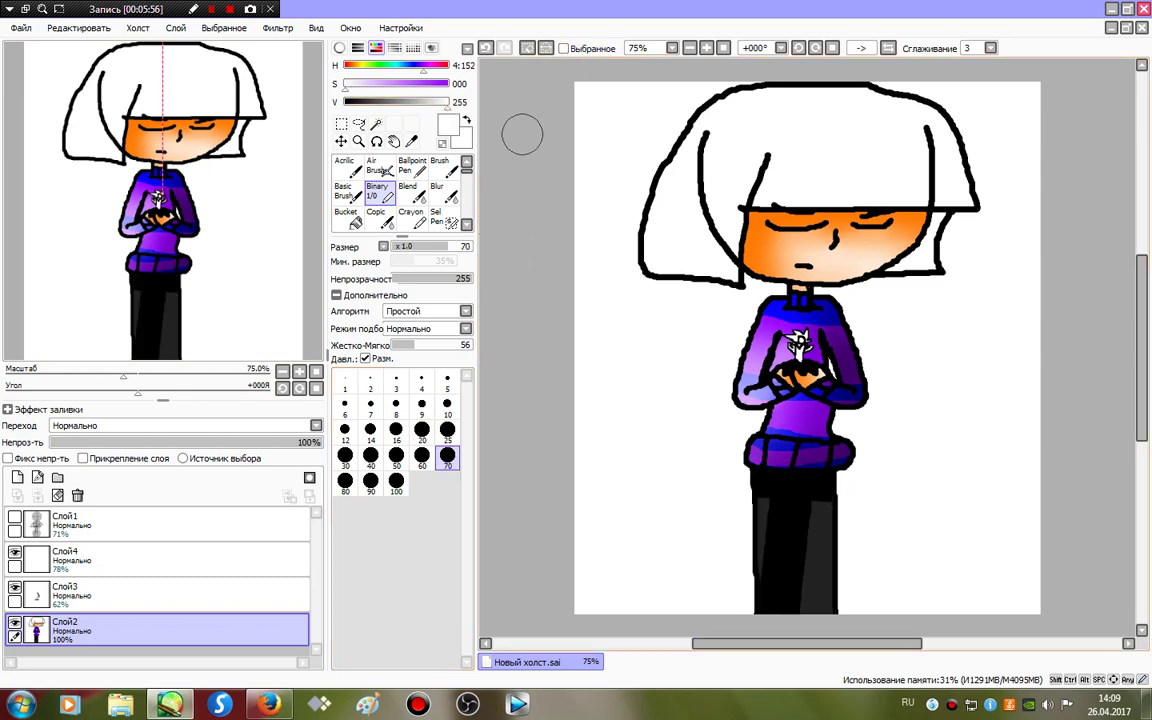
left_click(447, 431)
left_click_drag(827, 524, 819, 613)
left_click_drag(753, 523, 755, 546)
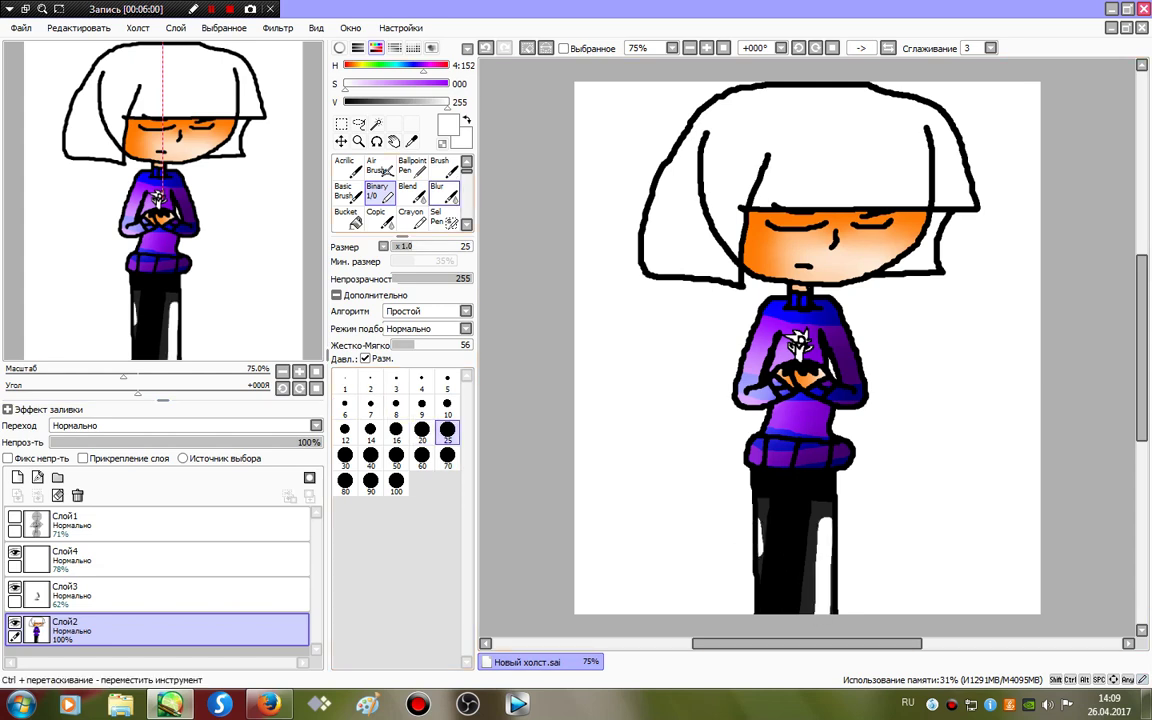
Blend the trousers' shadows and highlights with the Blur brush at size 50, and clear the trouser selection.
left_click(437, 192)
mouse_move(810, 485)
left_mouse_down()
mouse_move(745, 548)
mouse_move(740, 500)
mouse_move(718, 510)
mouse_move(740, 540)
mouse_move(745, 520)
left_mouse_up()
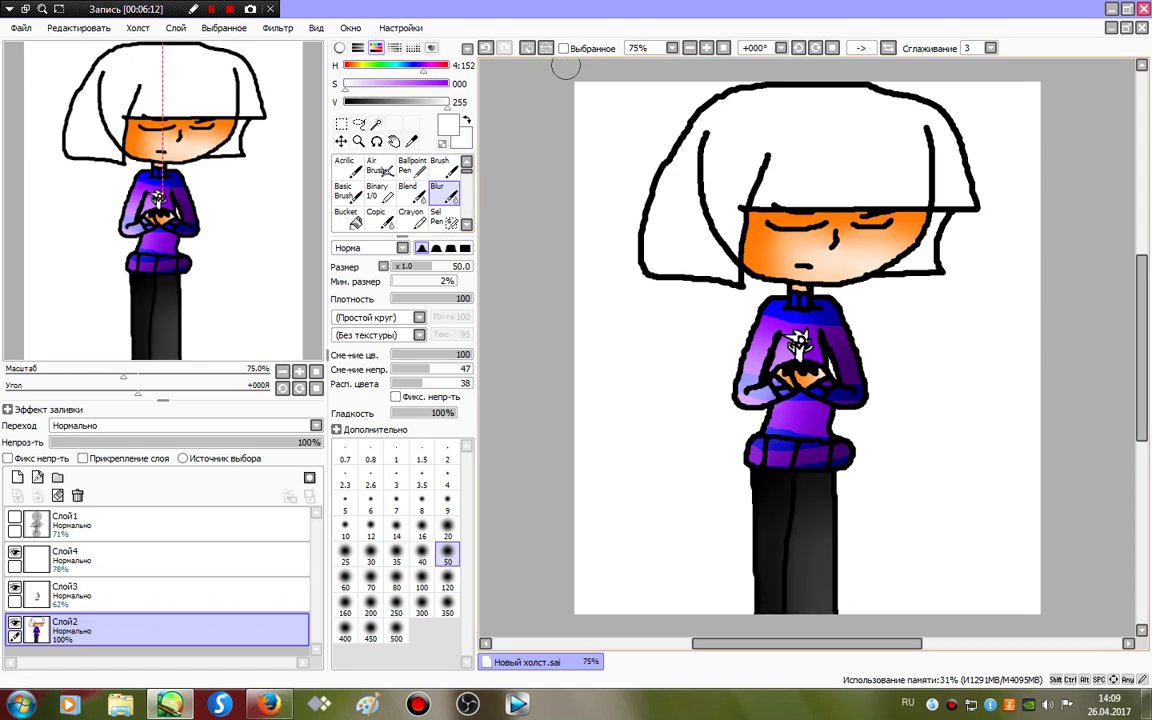
left_click(527, 48)
Select all the hair areas, including the small strand beside the face, with the Magic Wand on Слой2.
left_click(376, 124)
left_click(670, 157)
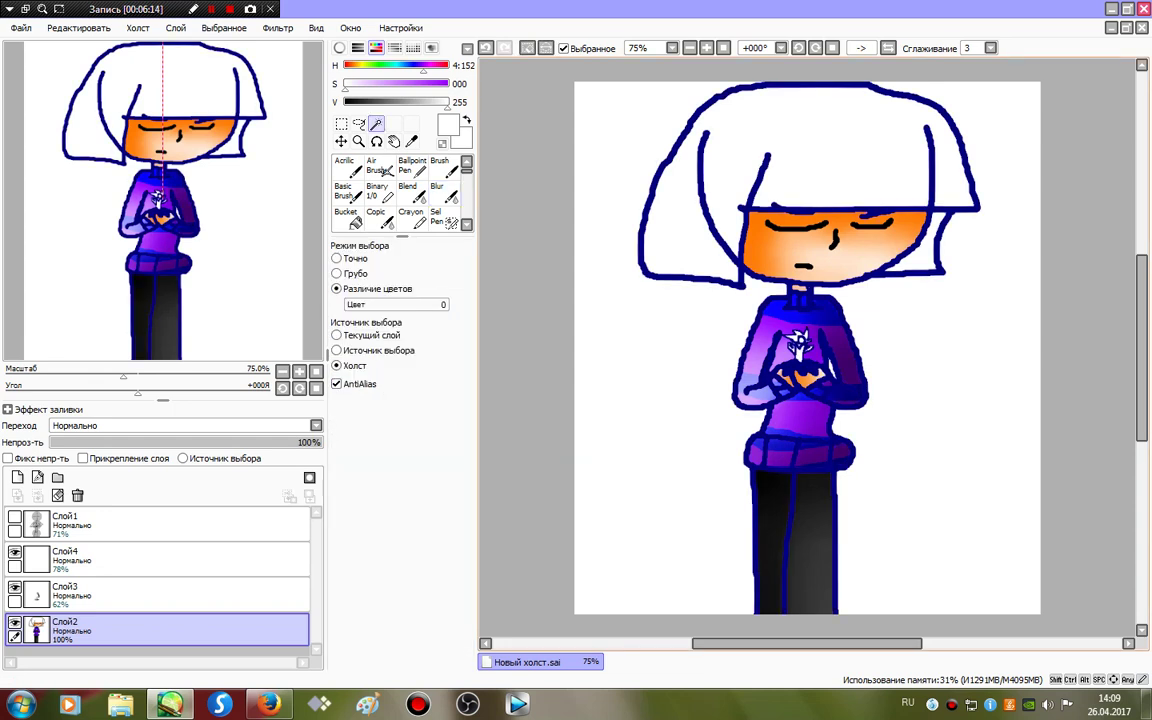
left_click(527, 48)
left_click(825, 152)
left_click(921, 250)
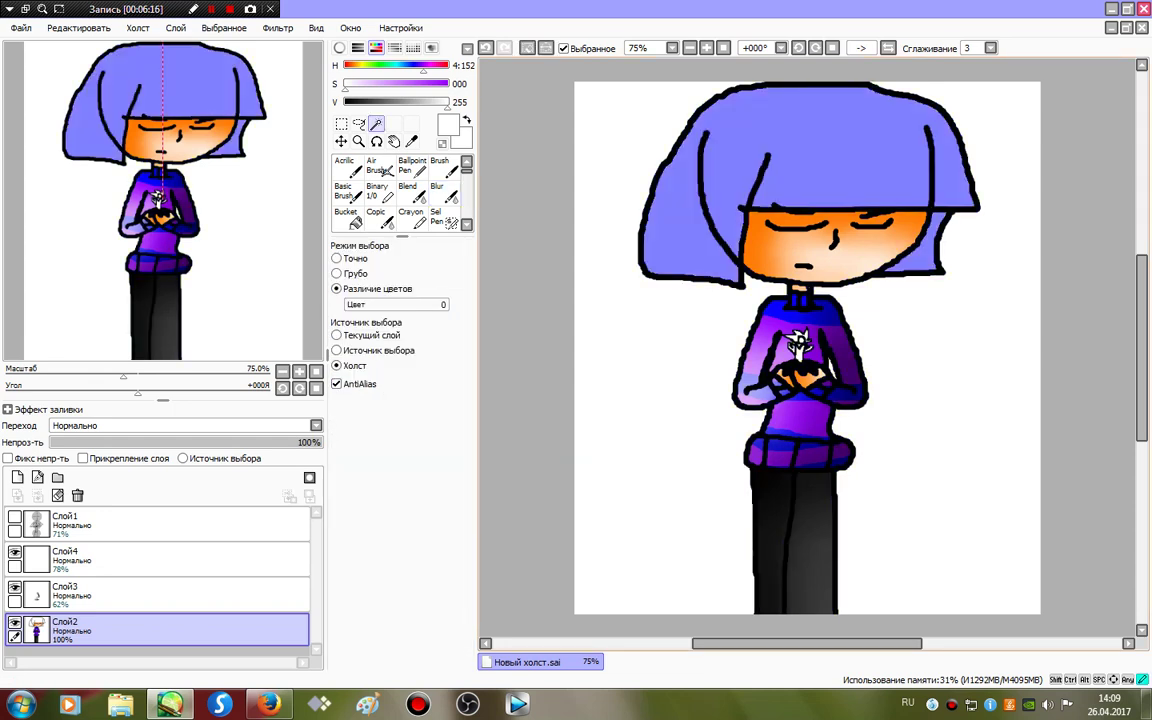
Paint the selected hair reddish brown (H 0:096, S 255, V 148) with the Binary pen at size 100.
left_click(411, 193)
left_click(379, 193)
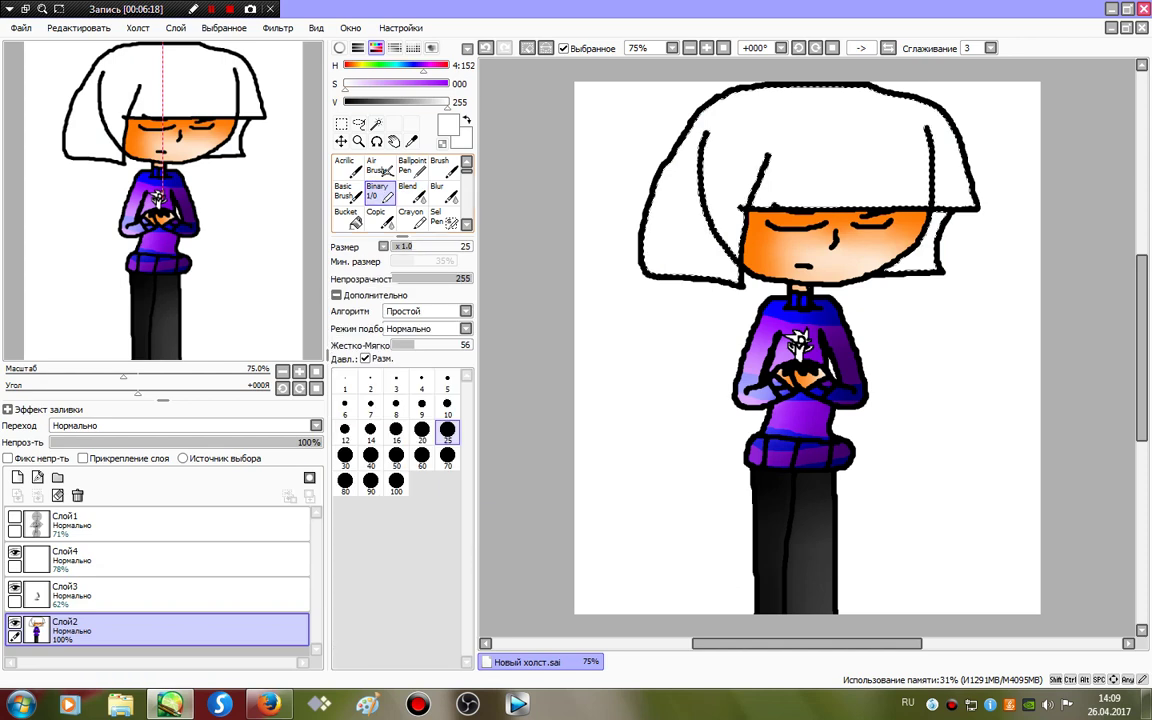
left_click(359, 66)
left_click(351, 66)
left_click(447, 84)
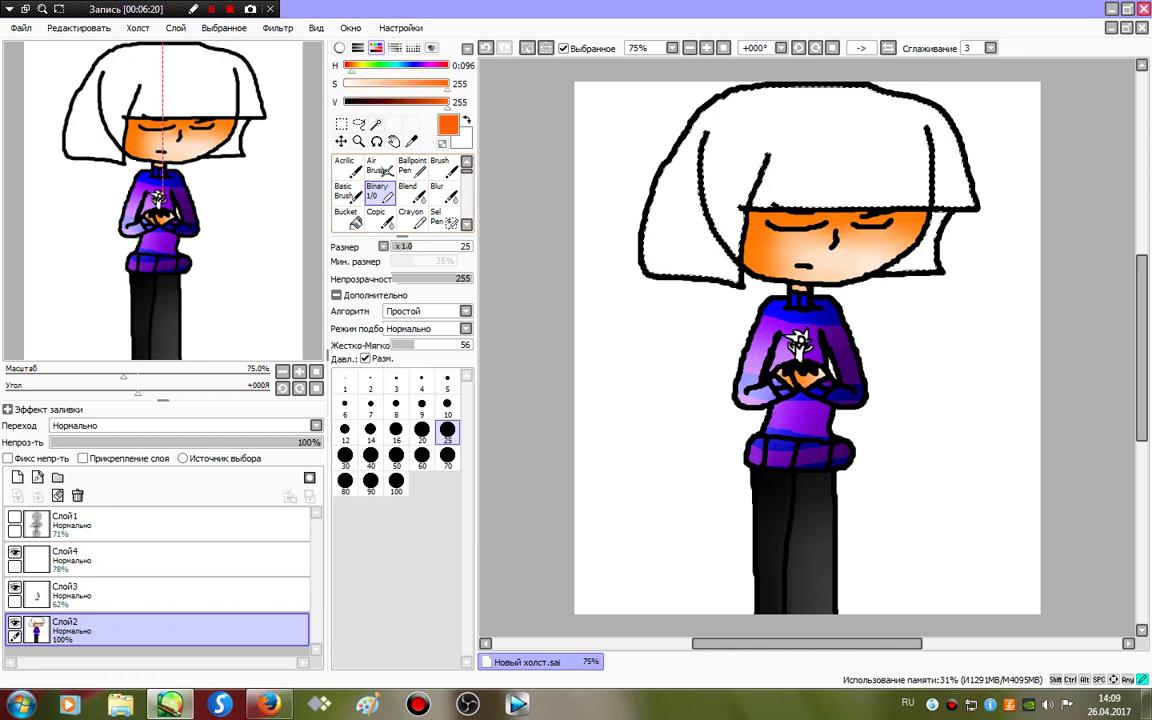
left_click_drag(447, 102, 404, 102)
left_click(396, 481)
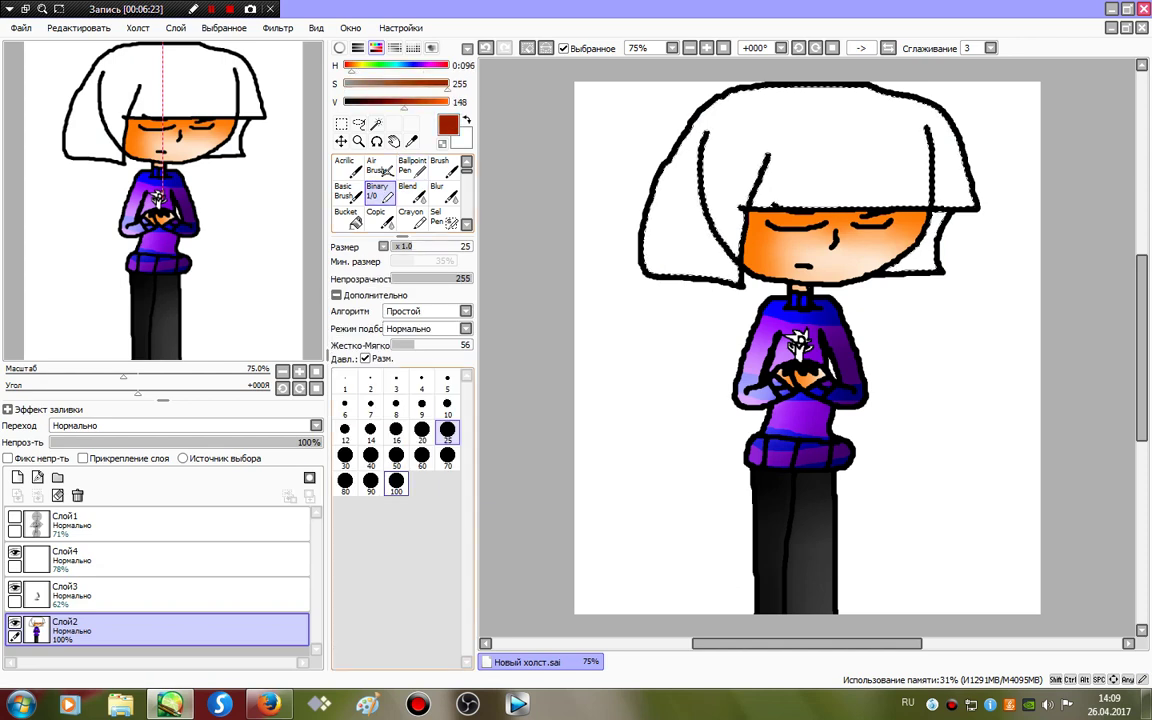
left_click(918, 288)
mouse_move(918, 288)
left_mouse_down()
mouse_move(903, 216)
mouse_move(587, 151)
mouse_move(597, 95)
left_mouse_up()
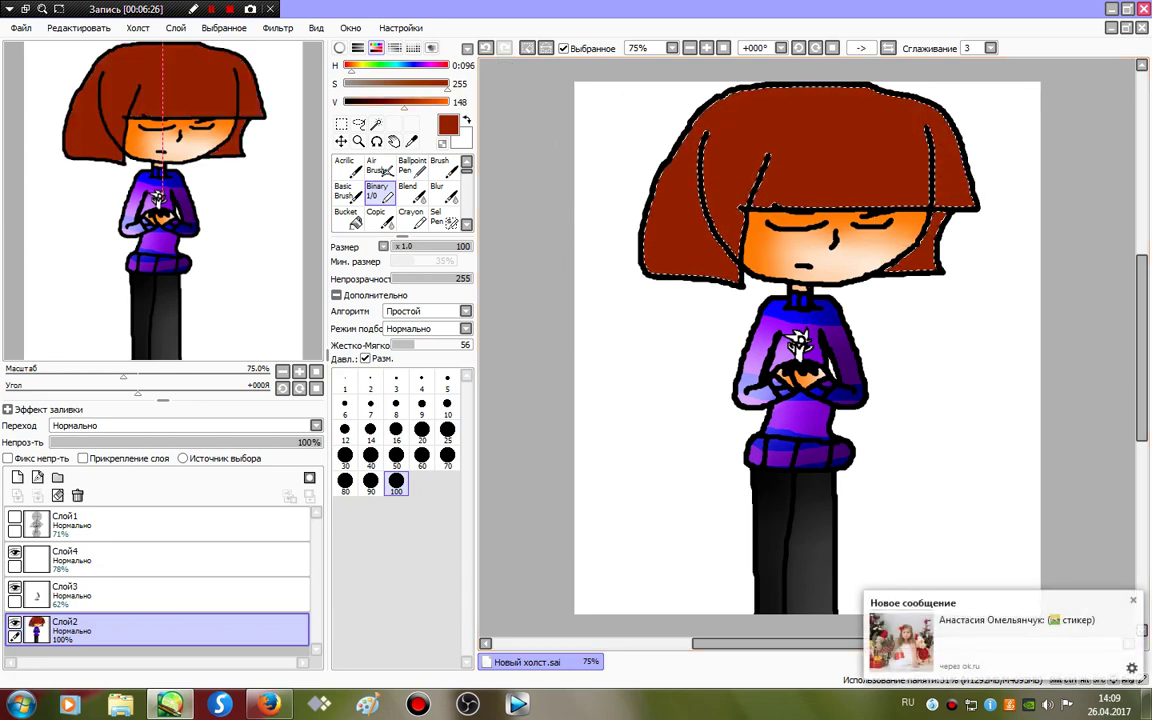
Paint darker brown shadows (V 090) around the crown and outer edges of the hair with the Binary pen at size 100.
left_click_drag(404, 102, 381, 102)
mouse_move(894, 85)
left_mouse_down()
mouse_move(940, 101)
mouse_move(980, 206)
left_mouse_up()
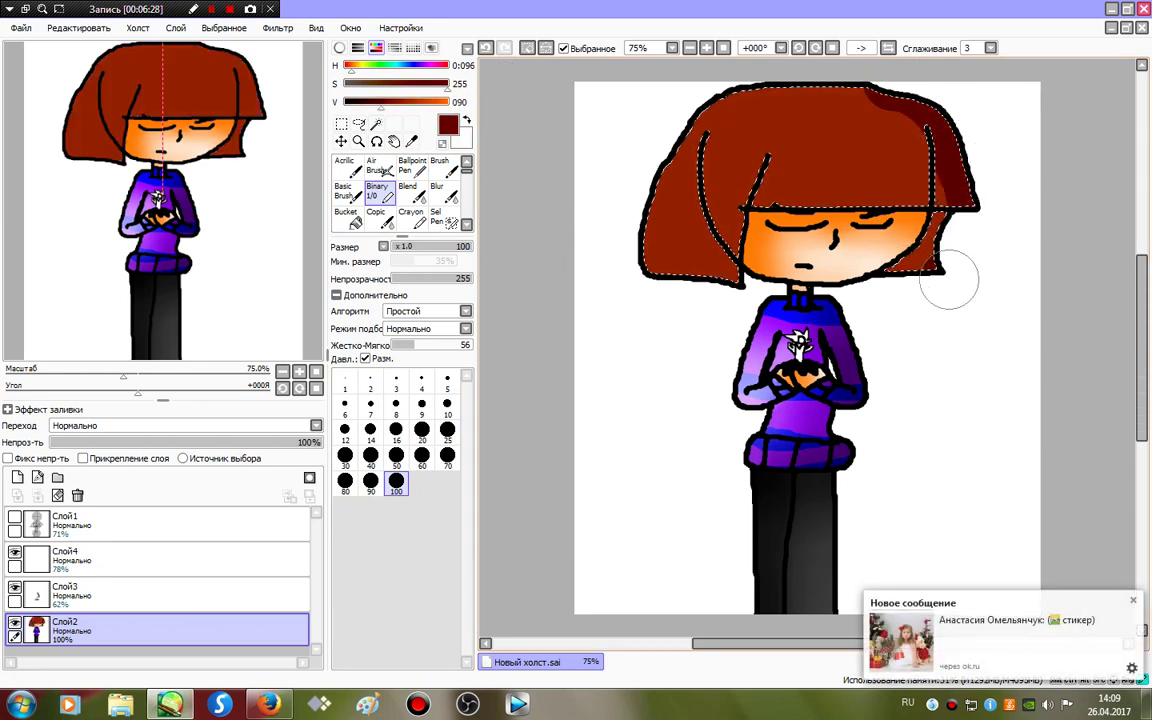
mouse_move(931, 299)
left_mouse_down()
mouse_move(979, 197)
mouse_move(968, 92)
mouse_move(823, 92)
mouse_move(718, 119)
mouse_move(629, 388)
mouse_move(672, 283)
mouse_move(802, 153)
mouse_move(697, 312)
left_mouse_up()
Paint white highlights (S 000, V 255) on both sides of the fringe and the side strand with the Binary pen at size 25.
mouse_move(358, 84)
left_mouse_down()
mouse_move(344, 84)
mouse_move(449, 102)
left_mouse_up()
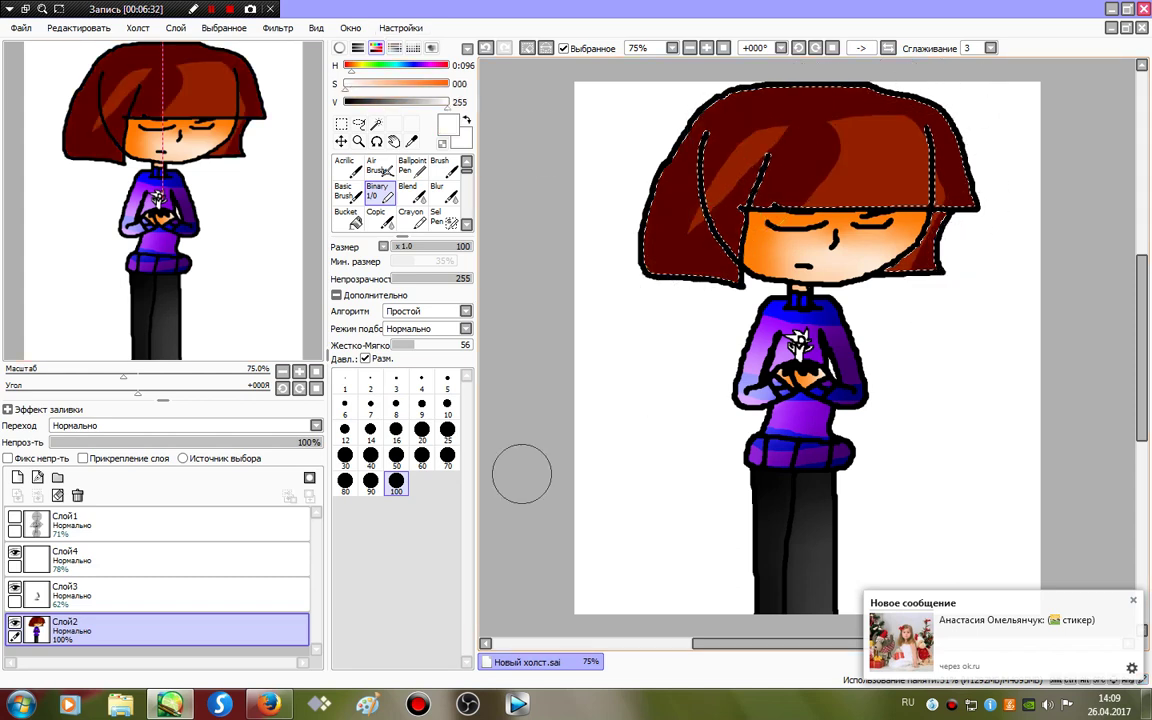
left_click_drag(772, 132, 712, 224)
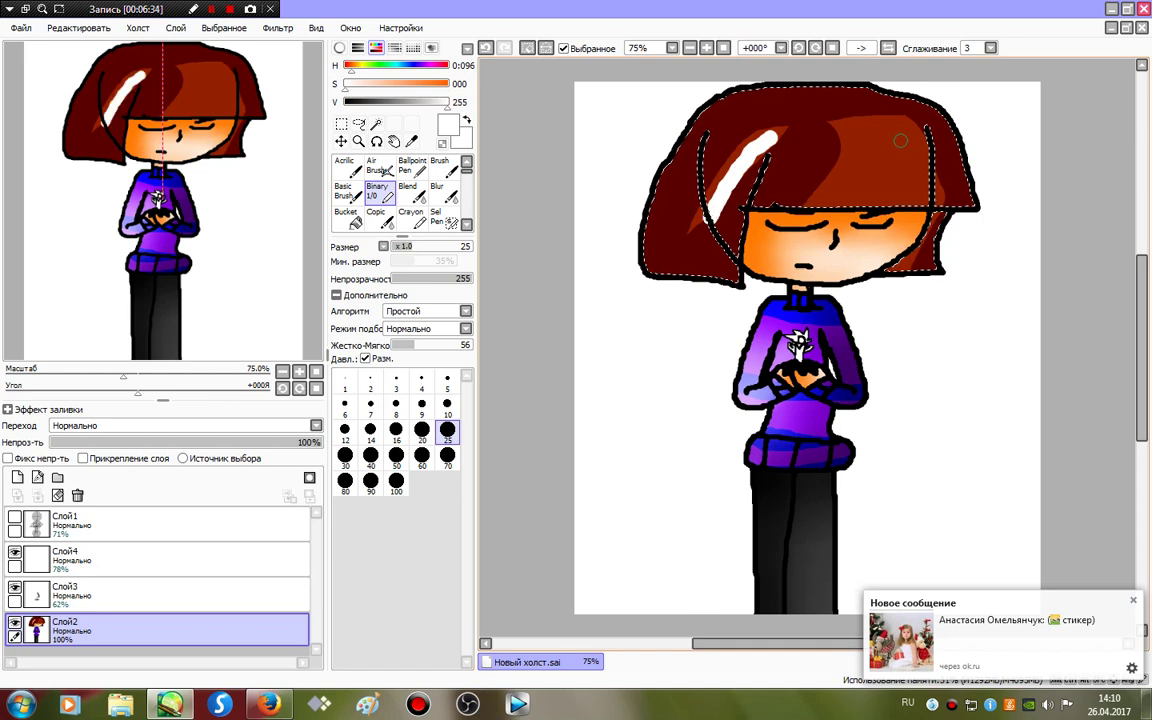
mouse_move(905, 135)
left_mouse_down()
mouse_move(889, 201)
mouse_move(941, 171)
mouse_move(890, 156)
left_mouse_up()
left_click_drag(893, 264, 918, 262)
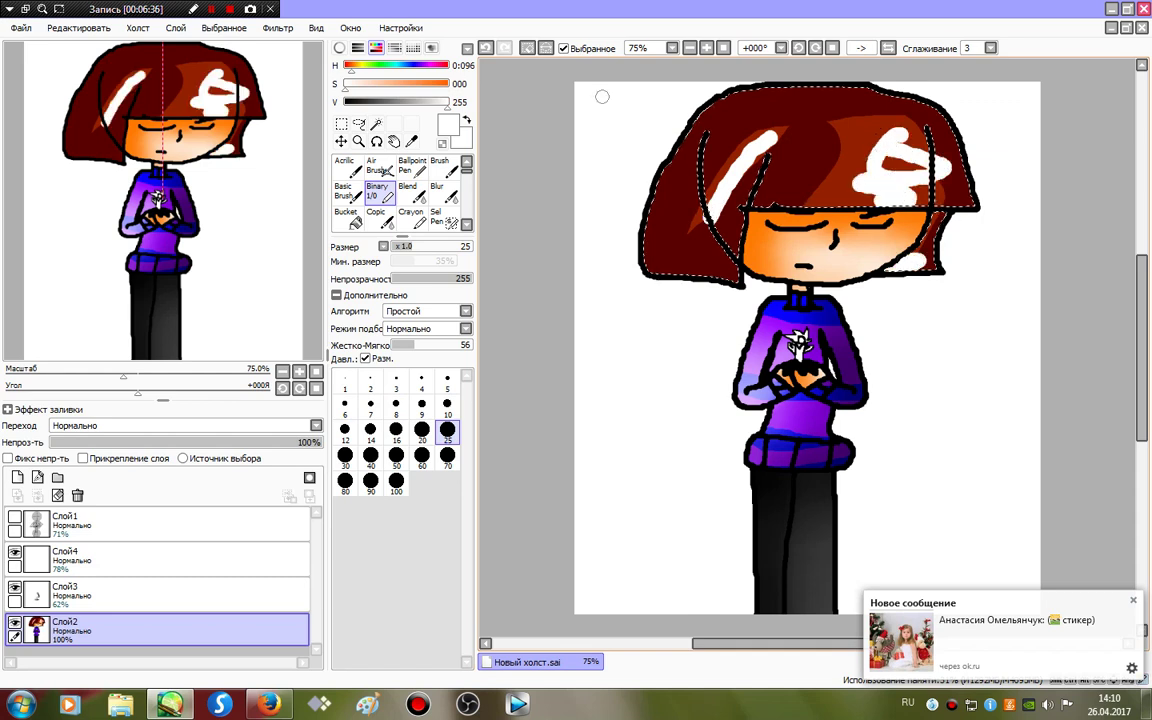
Blend the hair's shadows and highlights with the Blur brush at size 50, and clear the hair selection.
left_click(443, 193)
mouse_move(895, 142)
left_mouse_down()
mouse_move(752, 148)
mouse_move(838, 103)
mouse_move(758, 154)
mouse_move(553, 211)
mouse_move(1119, 185)
mouse_move(697, 216)
mouse_move(625, 241)
mouse_move(555, 193)
mouse_move(707, 188)
mouse_move(601, 147)
mouse_move(1116, 153)
left_mouse_up()
mouse_move(922, 256)
left_mouse_down()
mouse_move(1093, 224)
mouse_move(846, 267)
mouse_move(1029, 200)
mouse_move(1035, 248)
left_mouse_up()
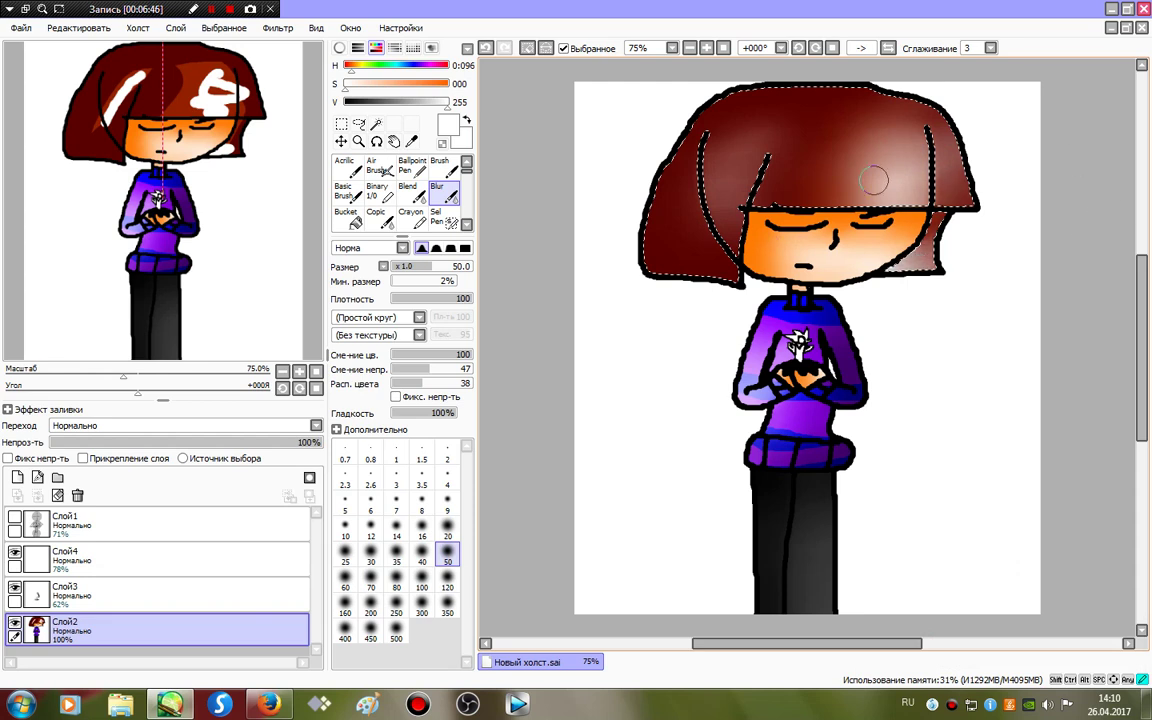
left_click_drag(873, 180, 897, 158)
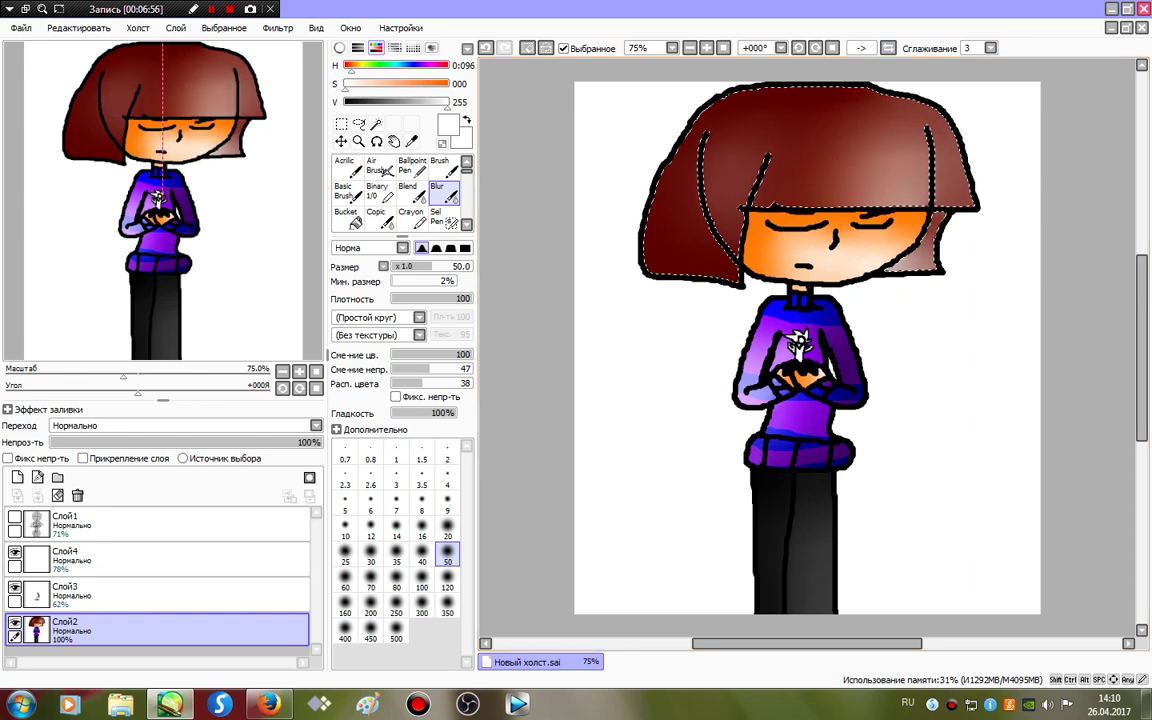
key("ctrl+d")
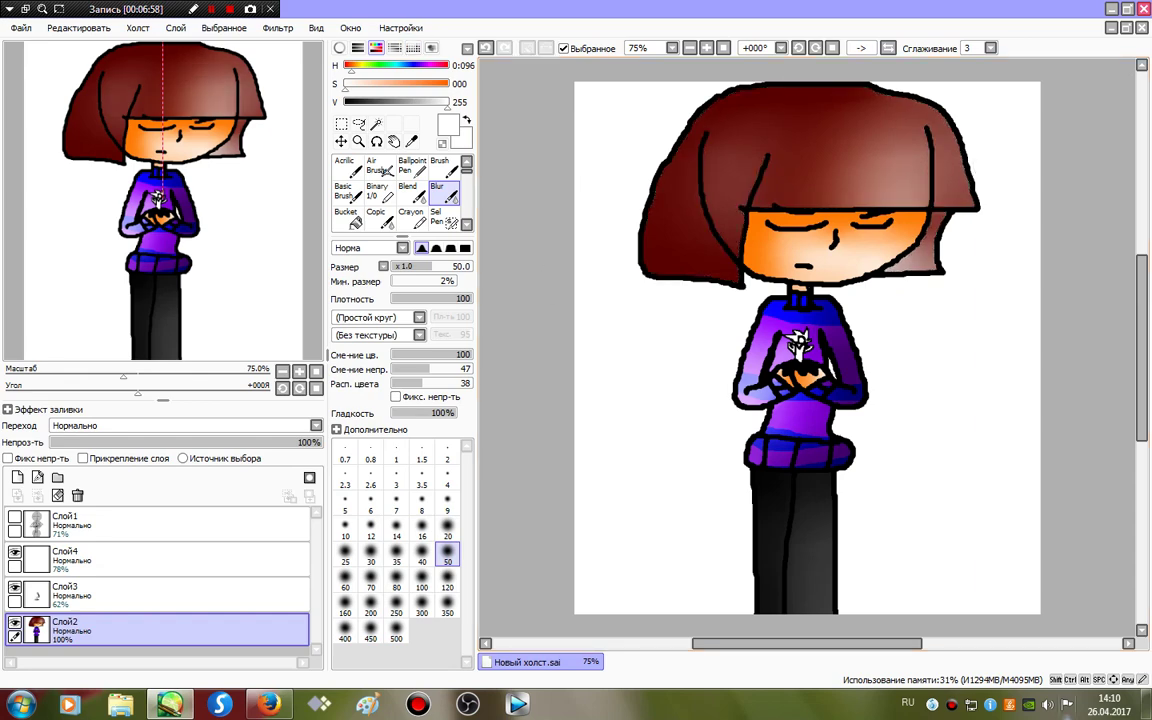
Select the flower's round centre with the Magic Wand and paint it yellow (H 0:252, S 255, V 255) with the Binary pen at size 25.
left_click(707, 48)
left_click(707, 48)
left_click(707, 48)
left_click(707, 48)
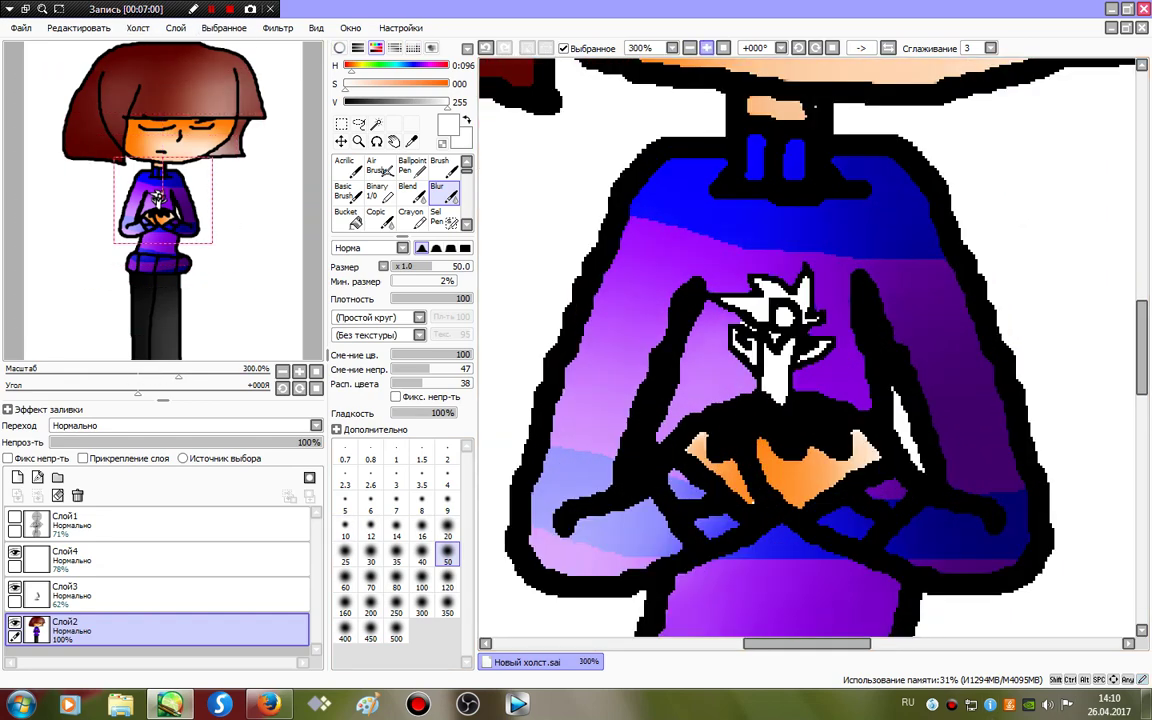
left_click(707, 48)
left_click(376, 124)
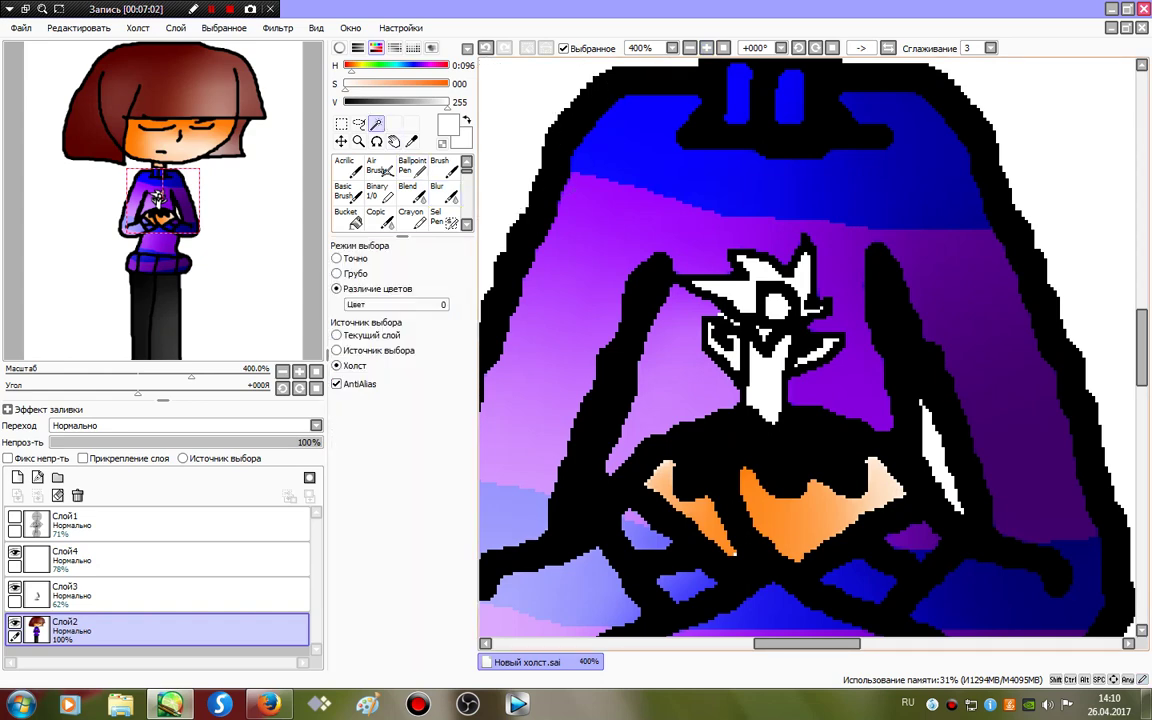
left_click(775, 305)
left_click(380, 192)
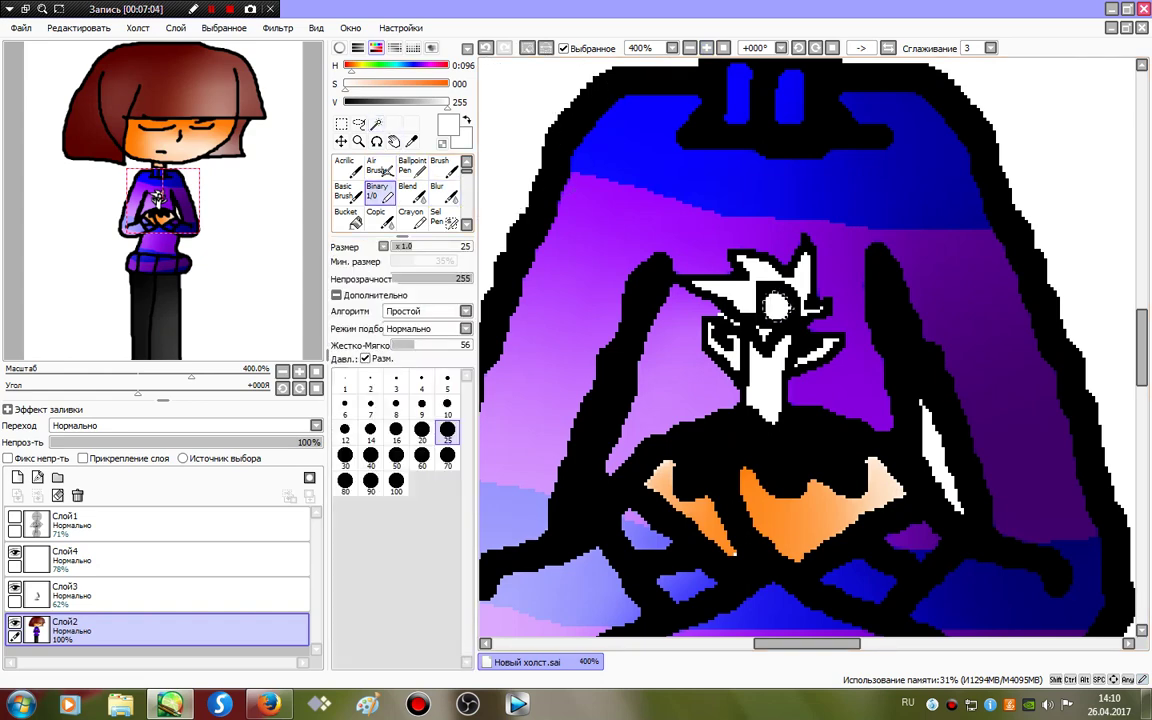
left_click(362, 65)
left_click(447, 84)
left_click_drag(795, 300, 710, 272)
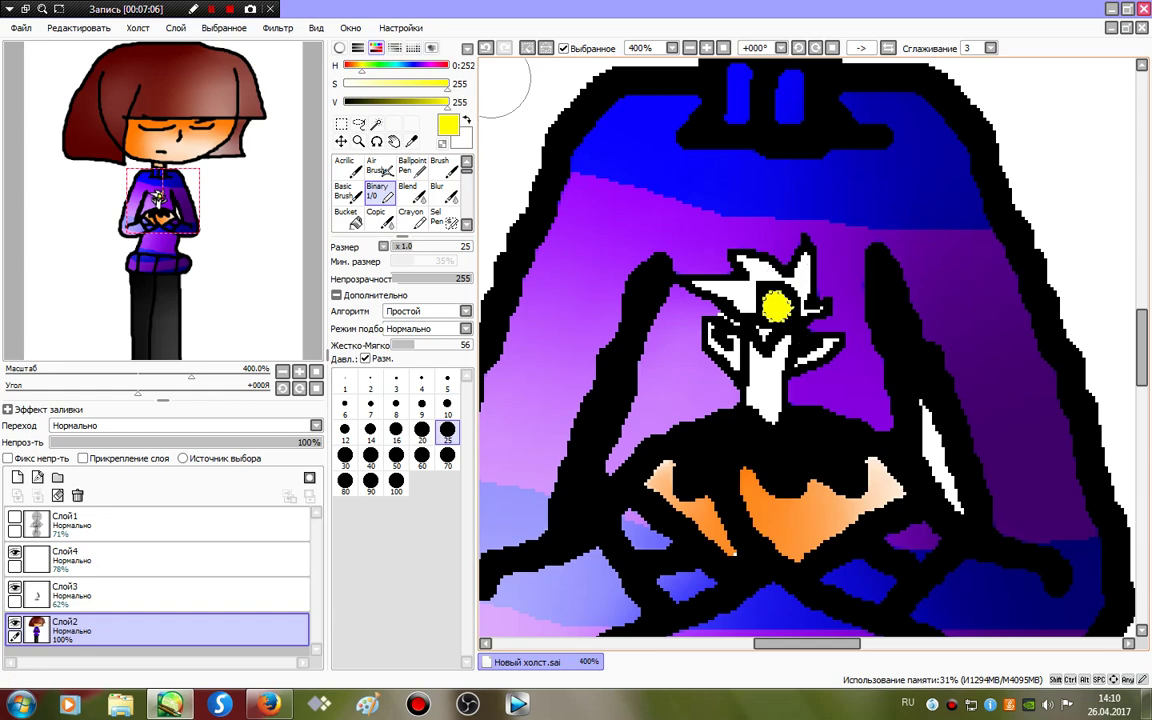
Paint a darker yellow shadow (V 194) on one side of the flower's centre with the Binary pen at size 10.
left_click(422, 101)
left_click(447, 406)
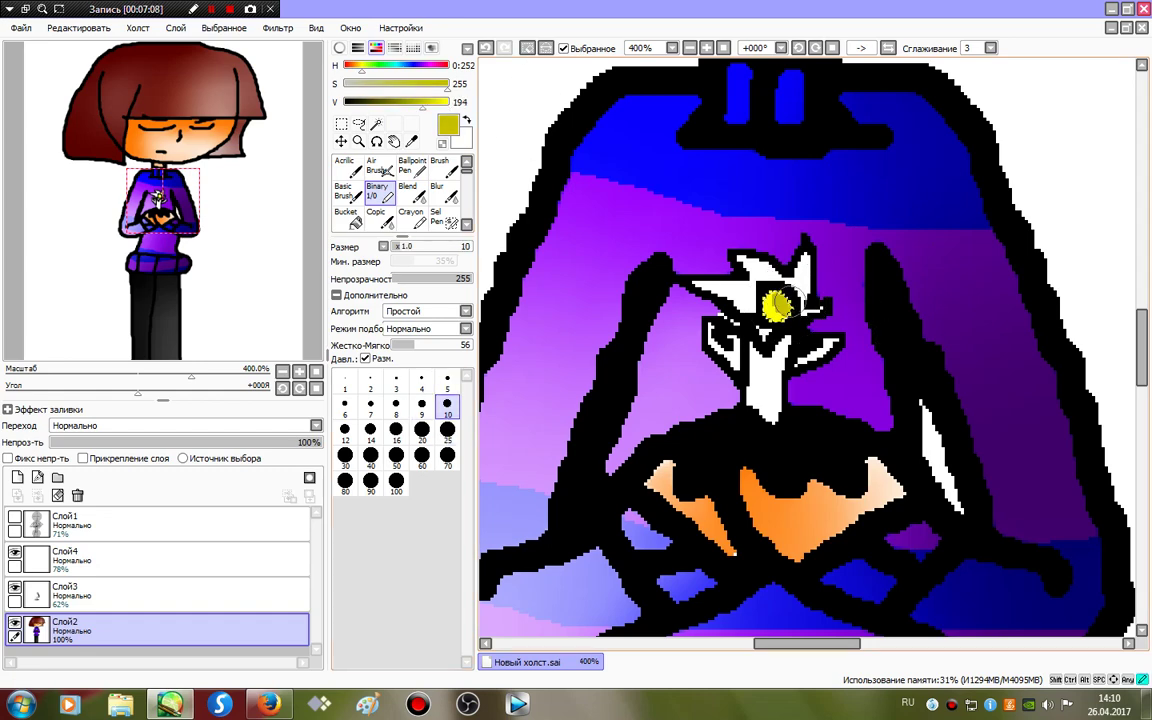
left_click_drag(789, 302, 780, 325)
Add a white highlight to the flower's centre with the Binary pen at size 5 and blend it with the Blur brush at size 4.
left_click(346, 84)
left_click(447, 101)
left_click(447, 381)
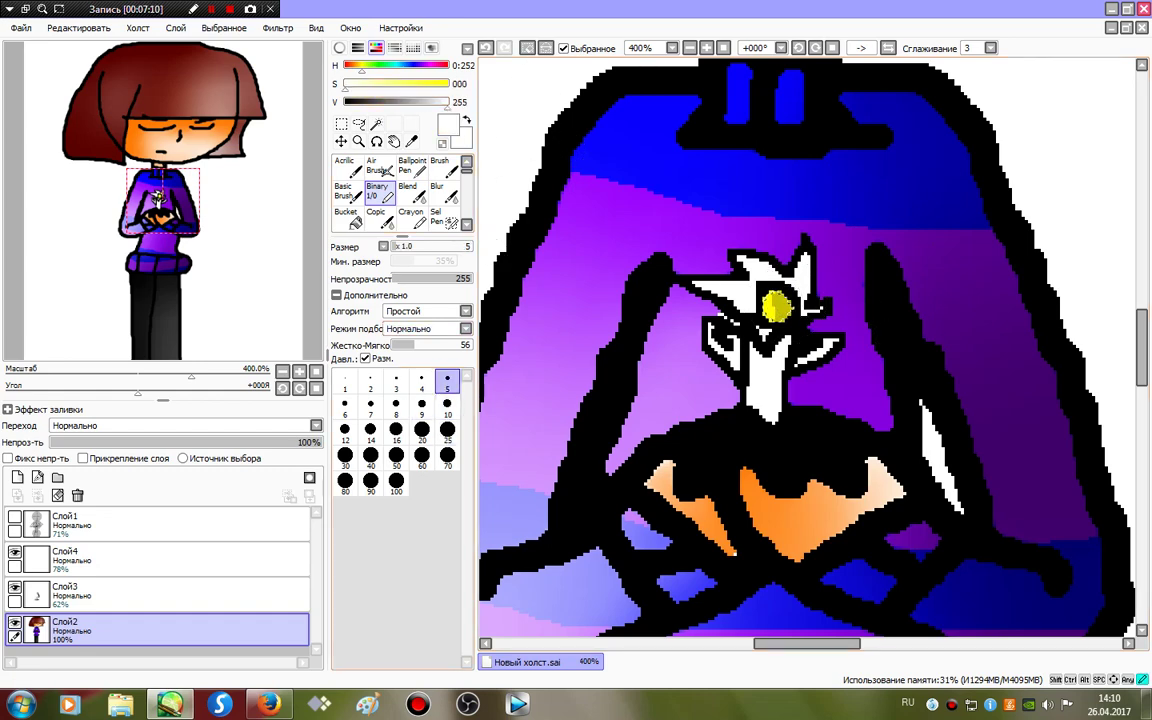
left_click(438, 192)
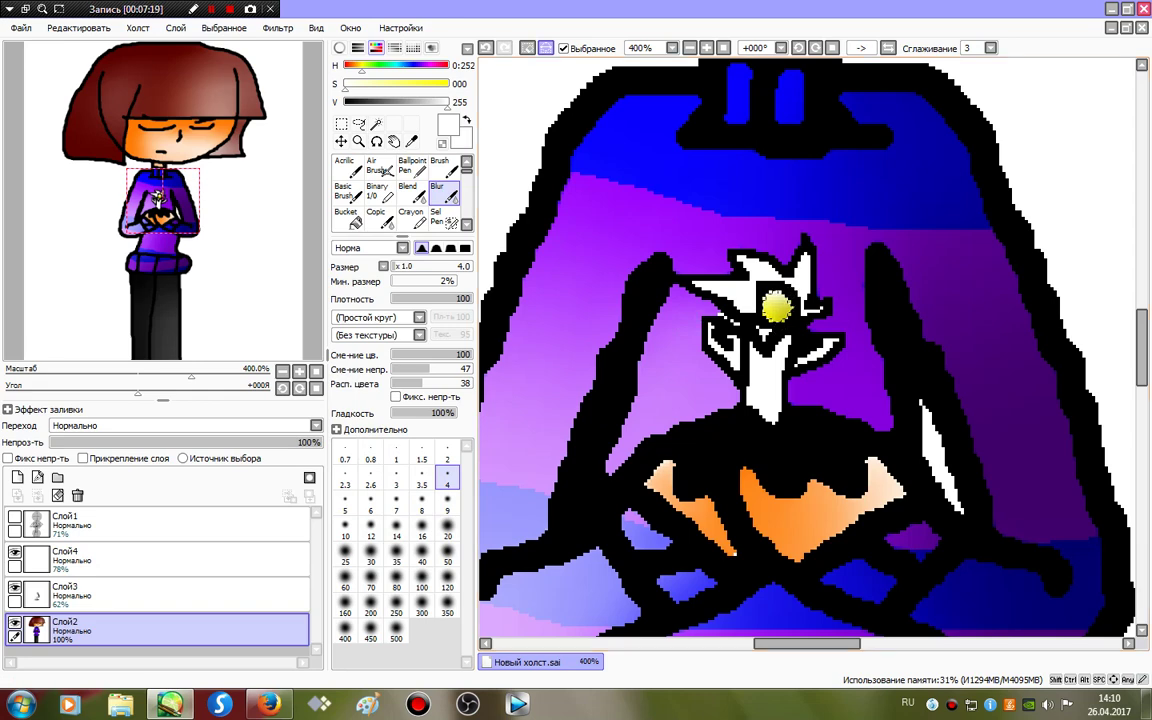
Select the flower's petals with the Magic Wand and paint light grey shadows (V 228) around the centre with the Binary pen at size 5.
left_click(376, 123)
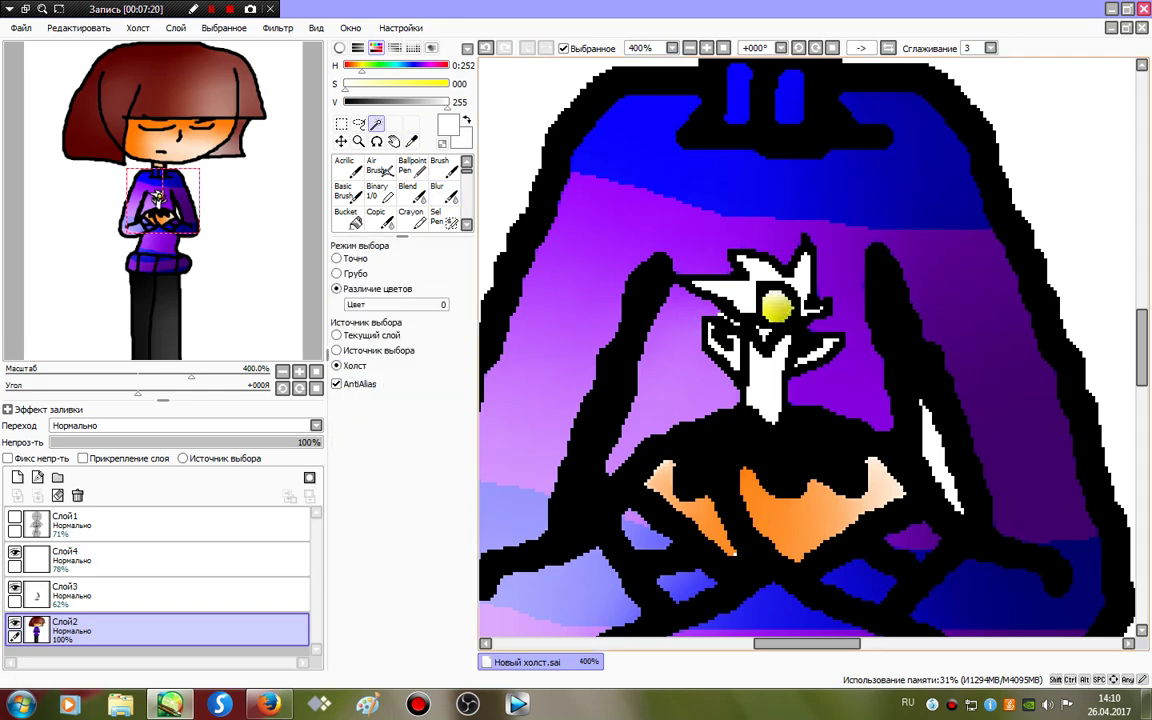
left_click(745, 270)
left_click(380, 193)
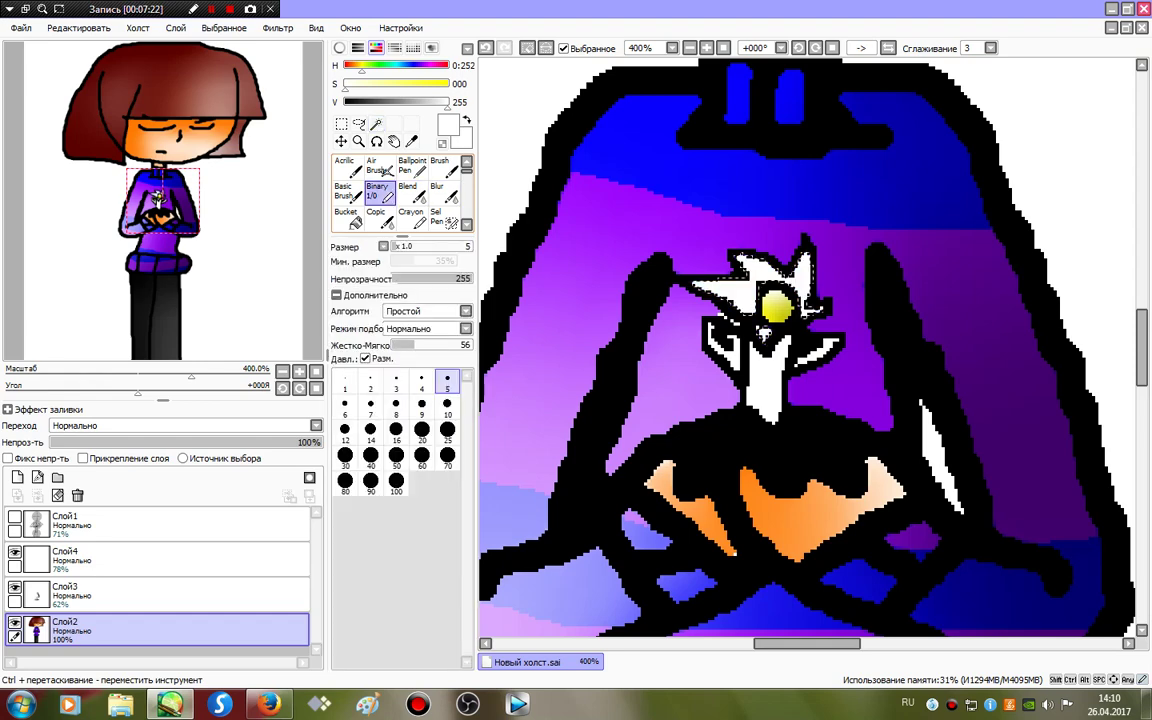
left_click_drag(445, 103, 436, 103)
left_click_drag(747, 308, 780, 330)
Blend the grey shading across the petals with the Blur brush at size 4, and clear the petal selection.
left_click(442, 194)
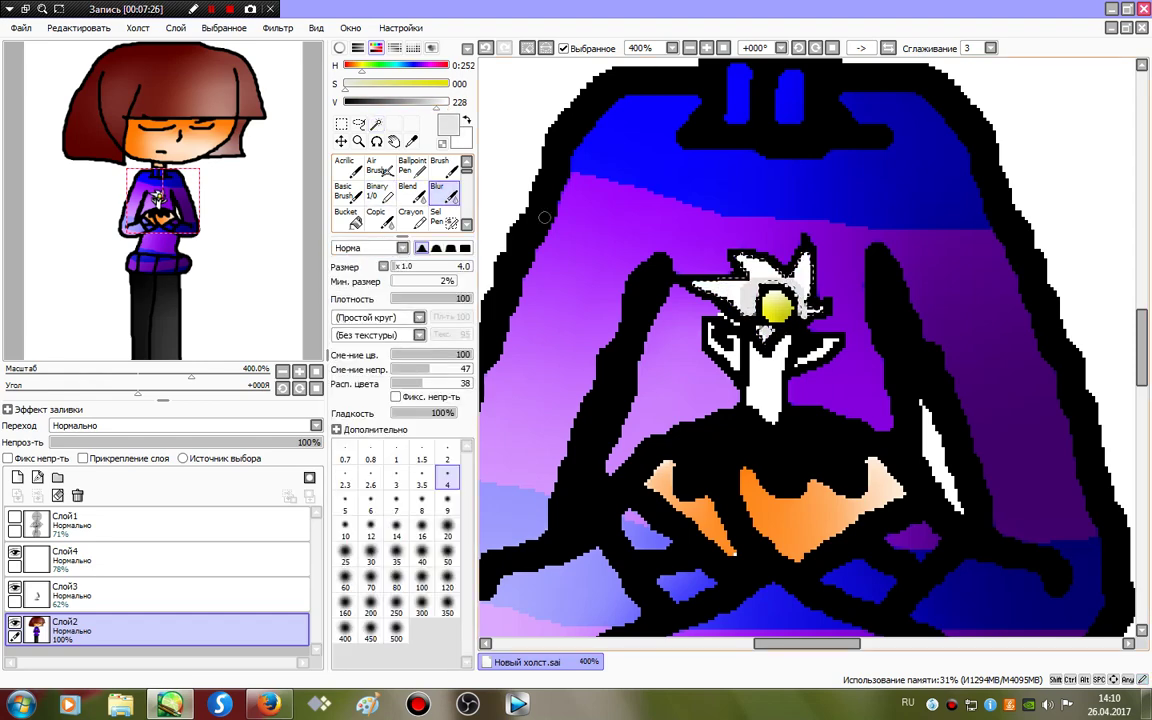
mouse_move(619, 331)
left_mouse_down()
mouse_move(650, 291)
mouse_move(933, 251)
mouse_move(839, 237)
left_mouse_up()
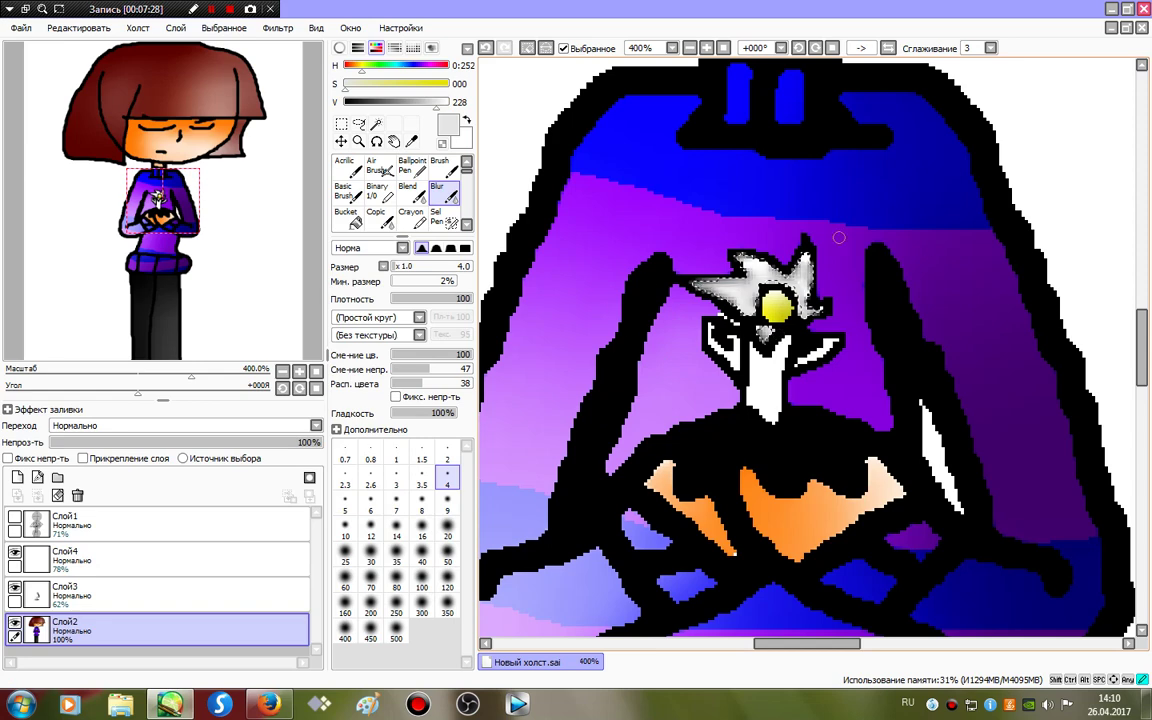
mouse_move(621, 317)
left_mouse_down()
mouse_move(767, 298)
mouse_move(820, 259)
mouse_move(664, 290)
left_mouse_up()
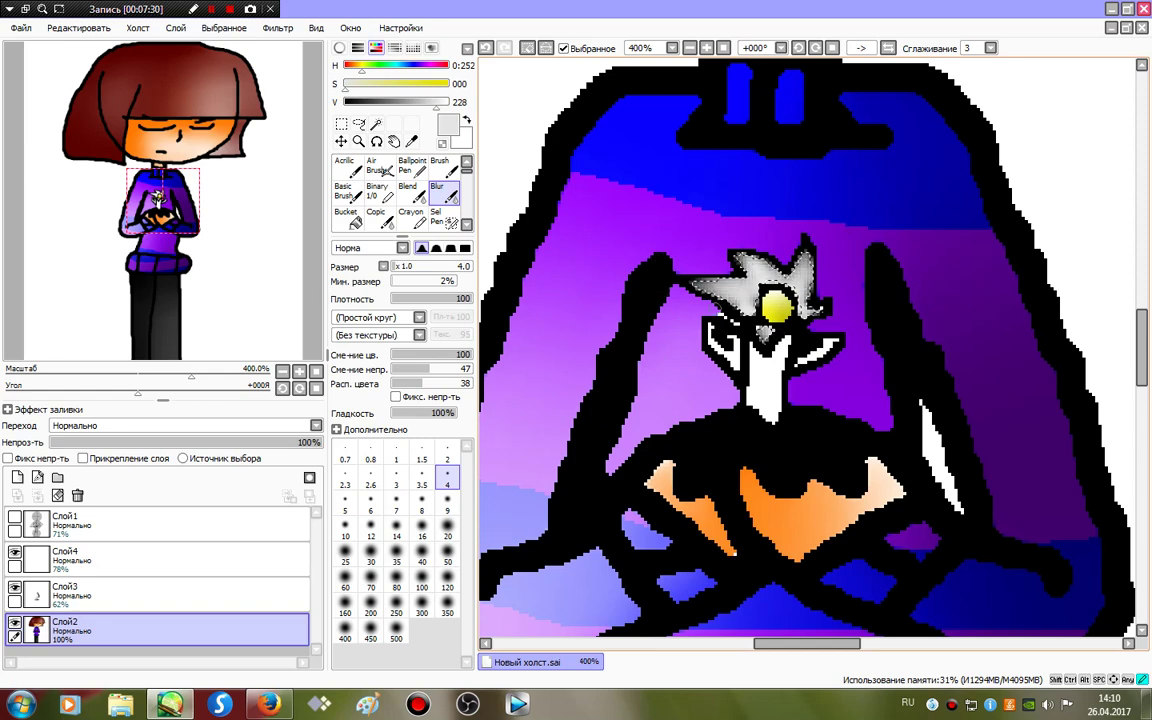
mouse_move(596, 378)
left_mouse_down()
mouse_move(723, 234)
mouse_move(733, 280)
mouse_move(714, 239)
left_mouse_up()
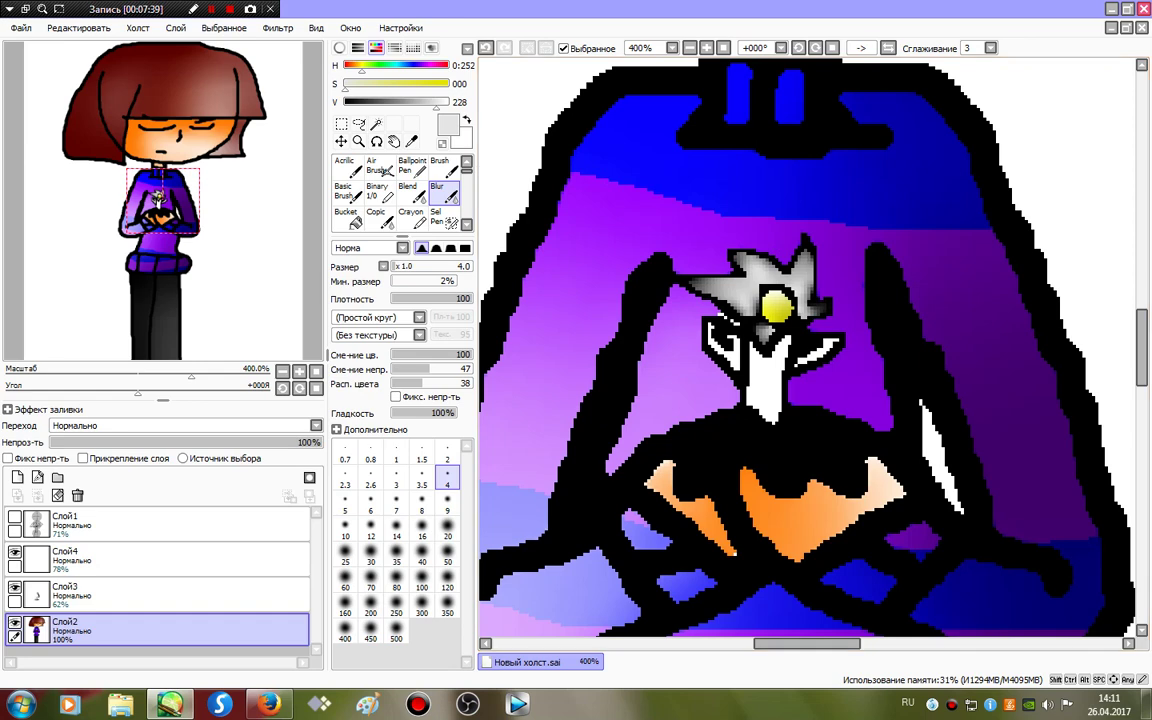
Select the flower's stem and leaves with the Magic Wand and paint them green (H 2:076, S 255, V 228) with the Binary pen at size 5.
key("w")
left_click(766, 378)
left_click(731, 352)
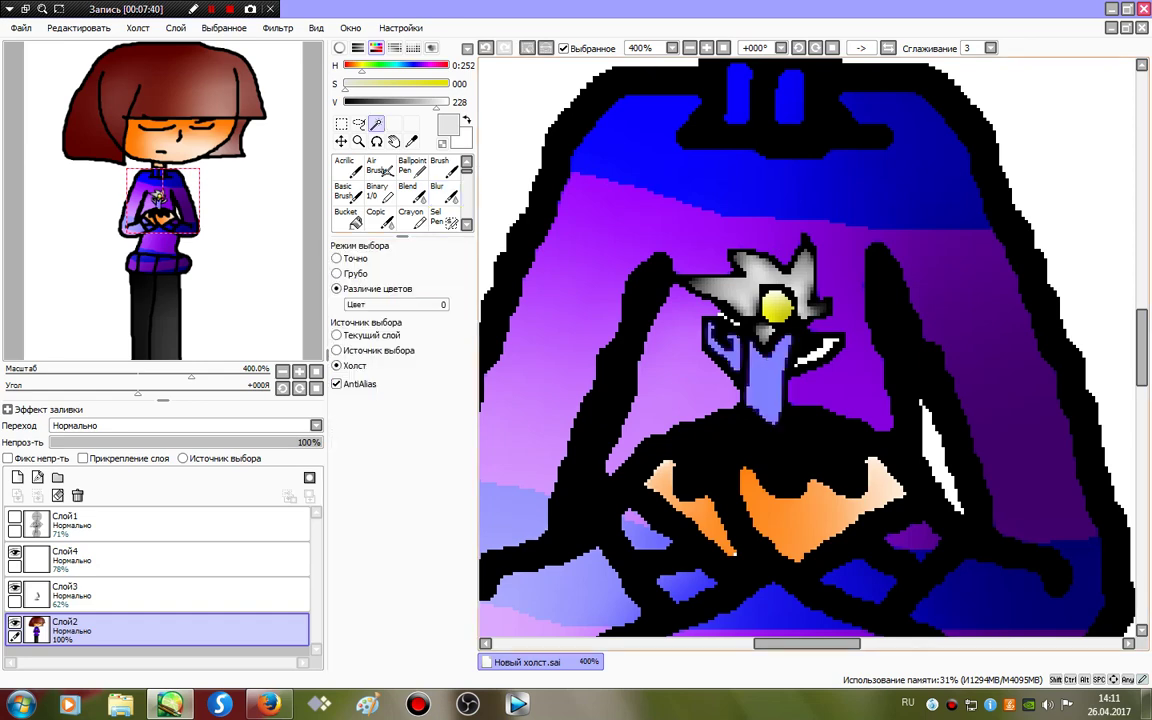
left_click(378, 192)
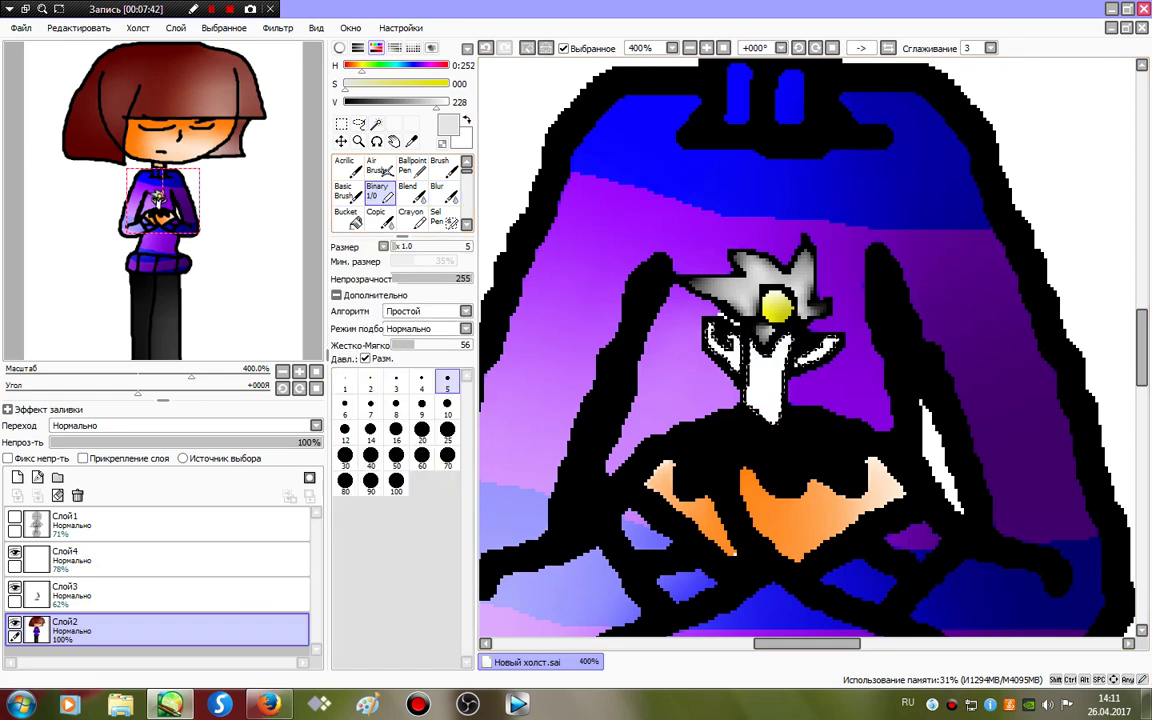
left_click(384, 66)
left_click(447, 85)
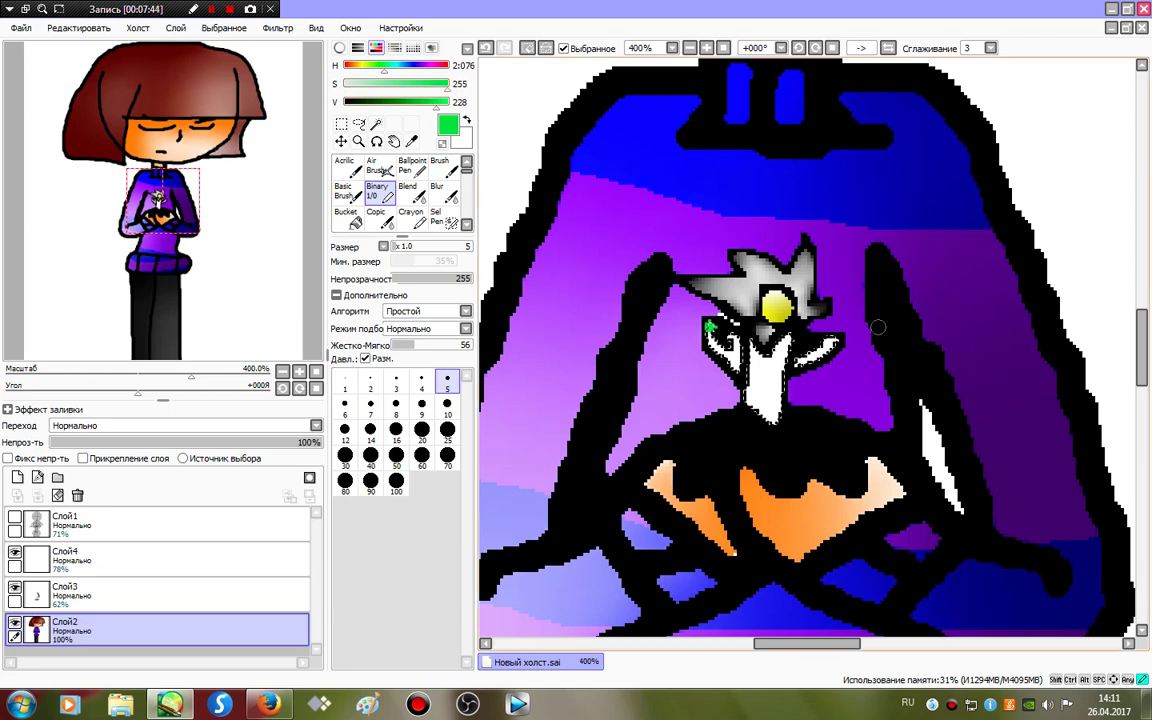
left_click_drag(877, 327, 665, 337)
left_click_drag(862, 386, 802, 442)
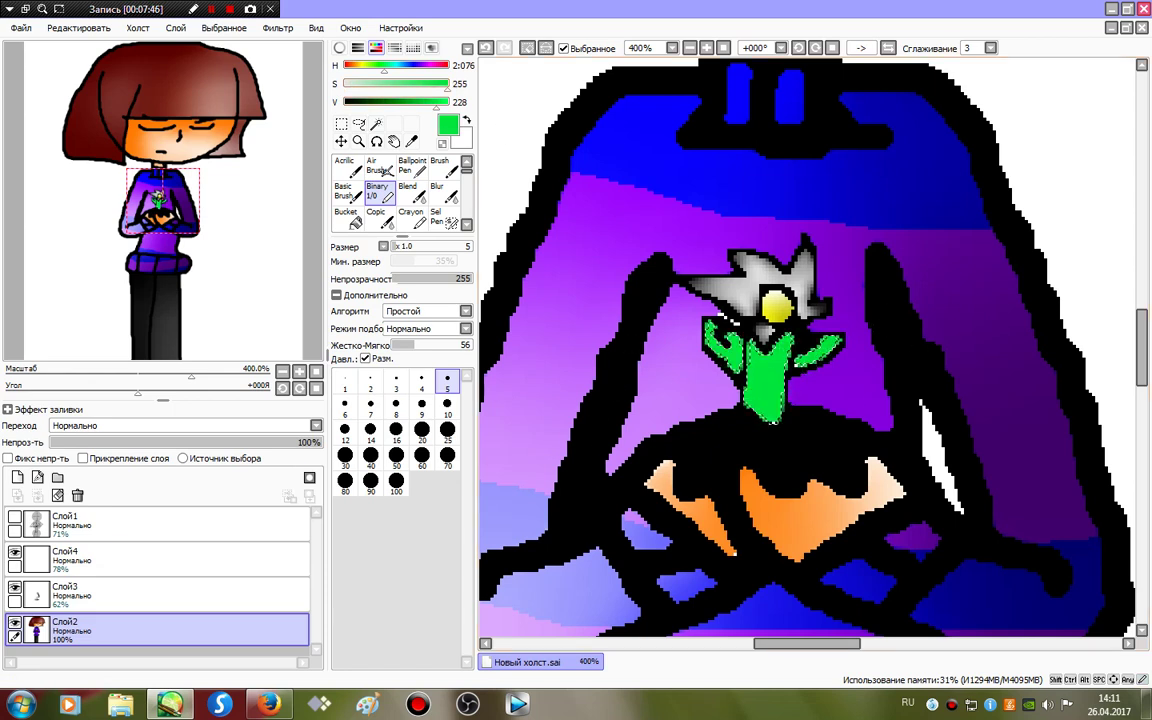
Paint darker green shadows (V 162) and white highlights (S 000, V 255) on the stem and leaves with the Binary pen at size 5.
left_click(409, 102)
left_click_drag(727, 345, 787, 347)
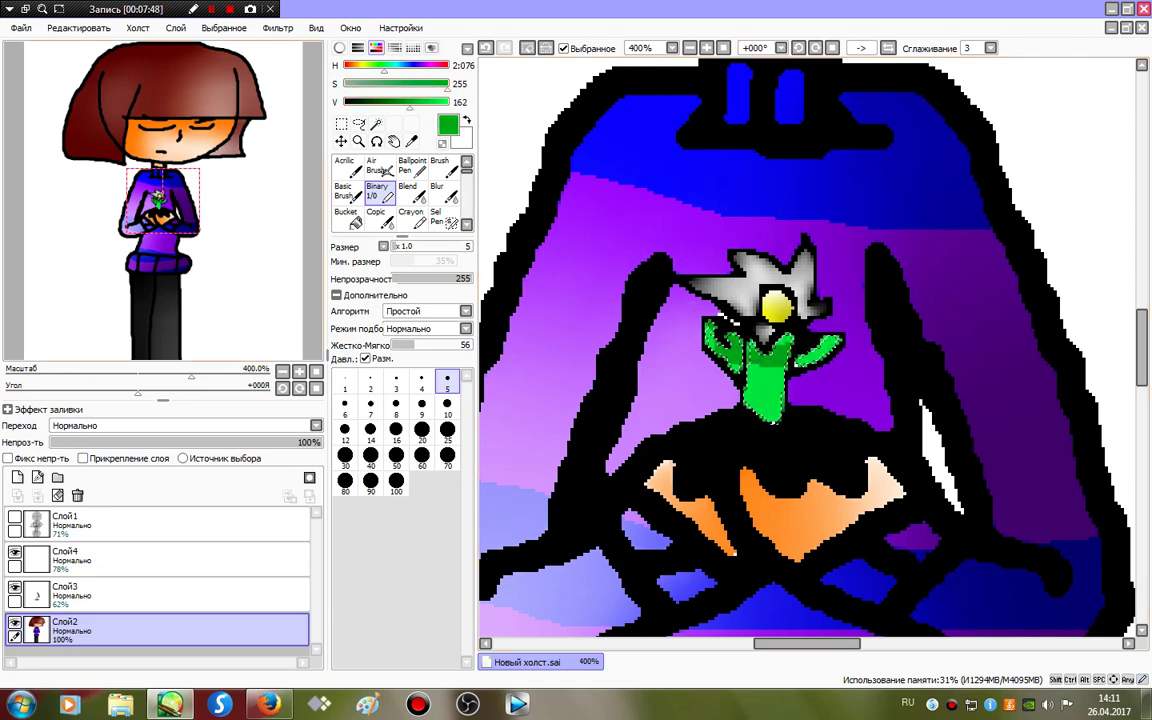
left_click(345, 84)
left_click_drag(409, 102, 448, 102)
left_click_drag(798, 368, 752, 392)
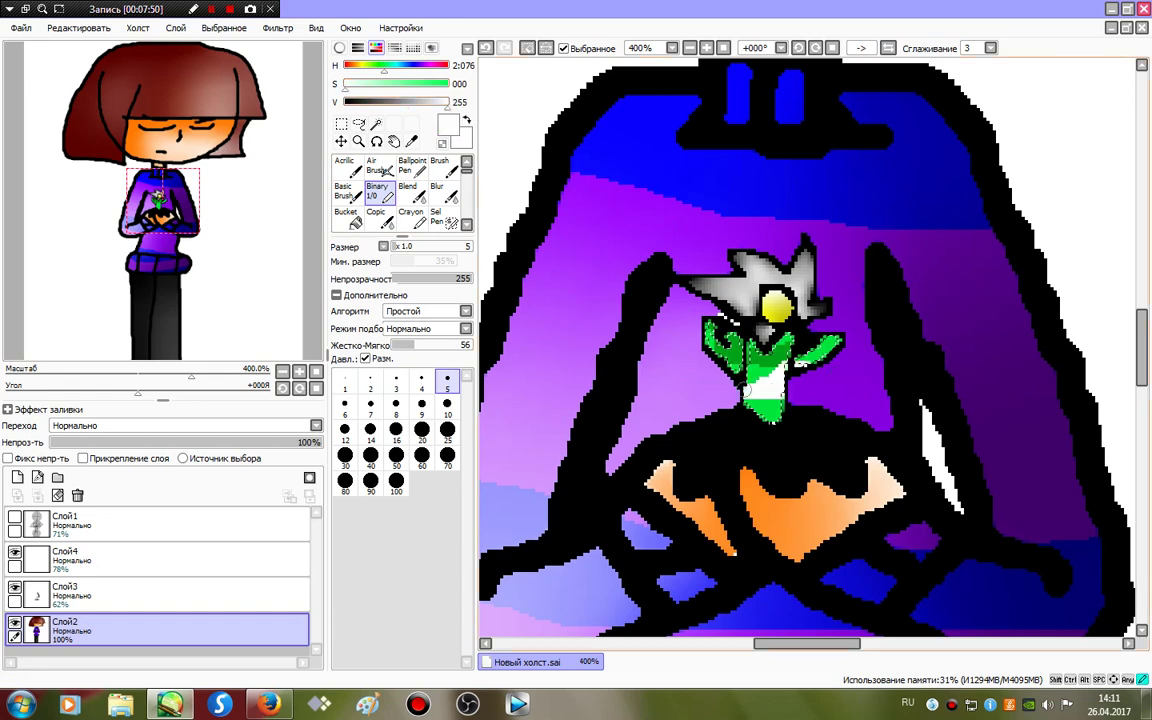
Blend the stem and leaf shading with the Blur brush at size 4, clear the selection, and pick black from the outline.
left_click(444, 193)
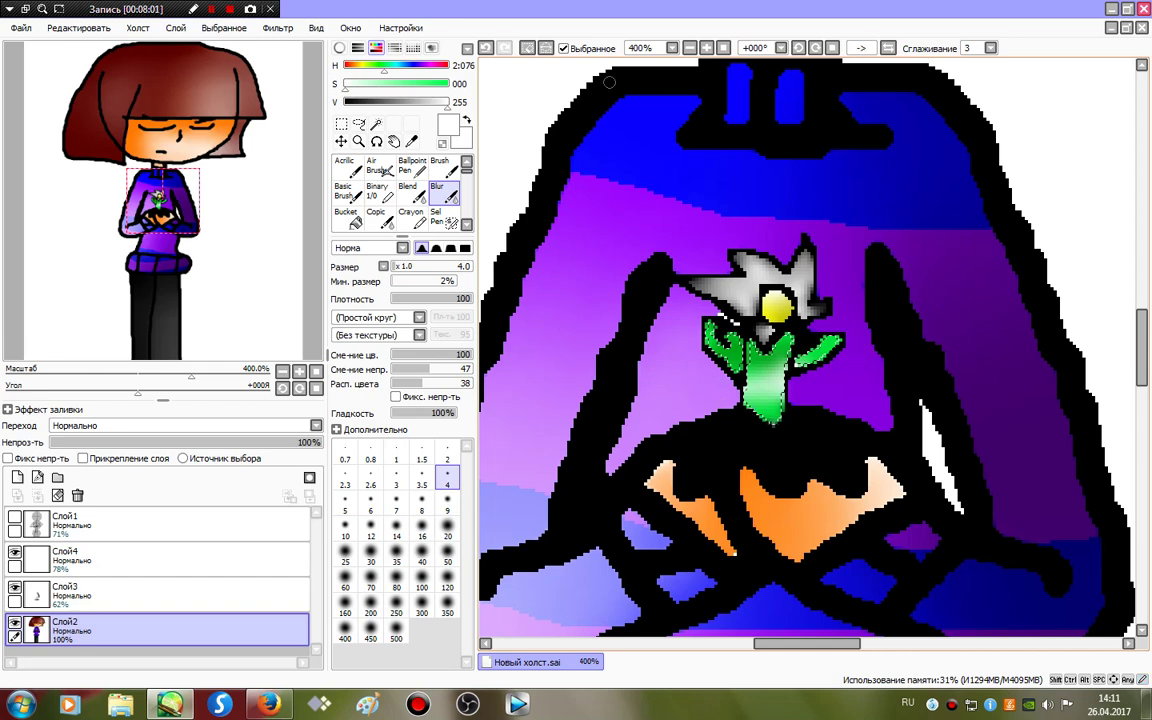
left_click(526, 48)
left_click(380, 193)
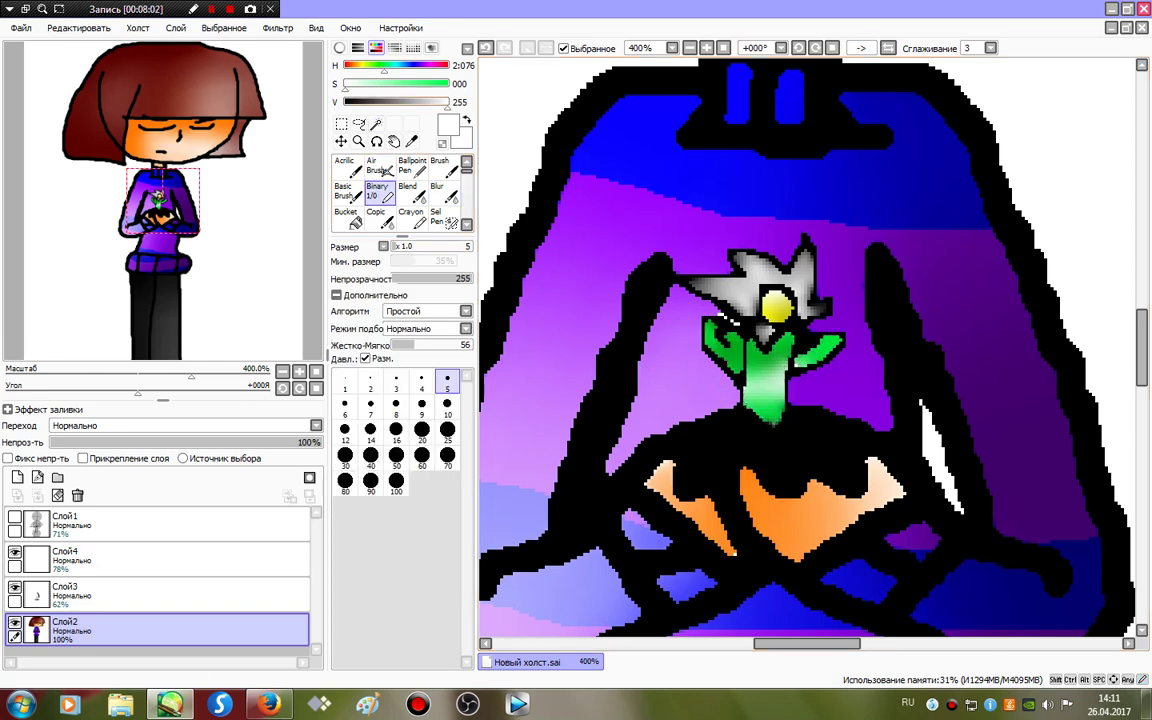
right_click(660, 295)
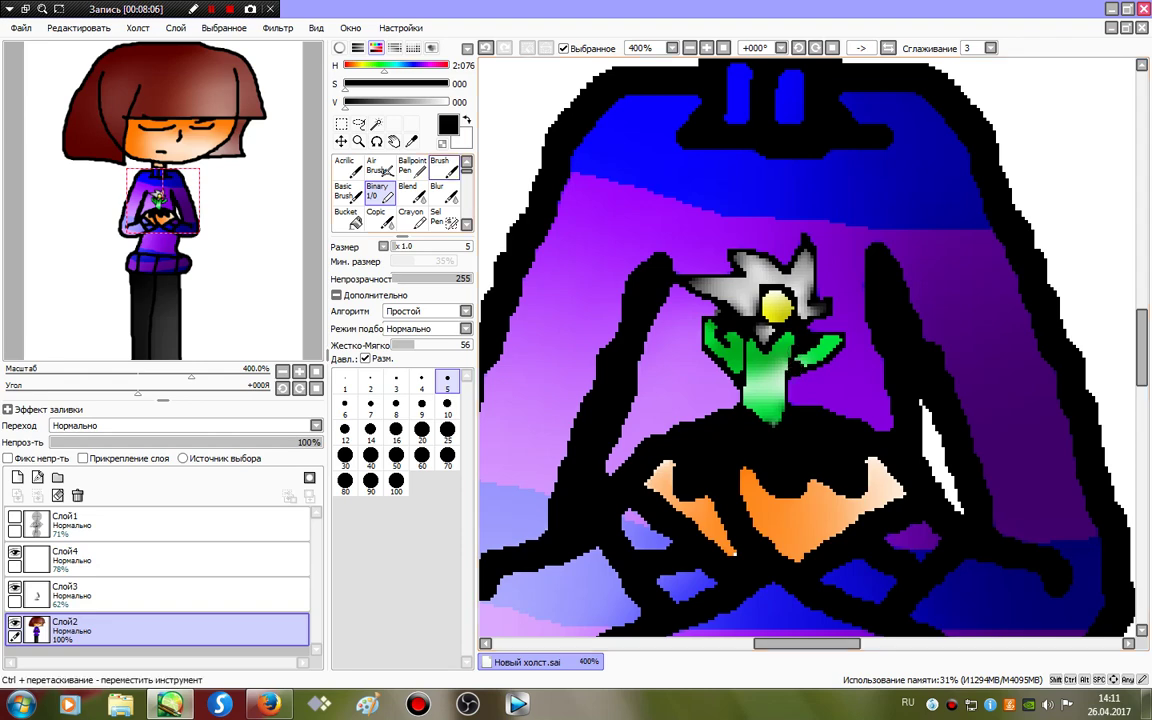
left_click(444, 193)
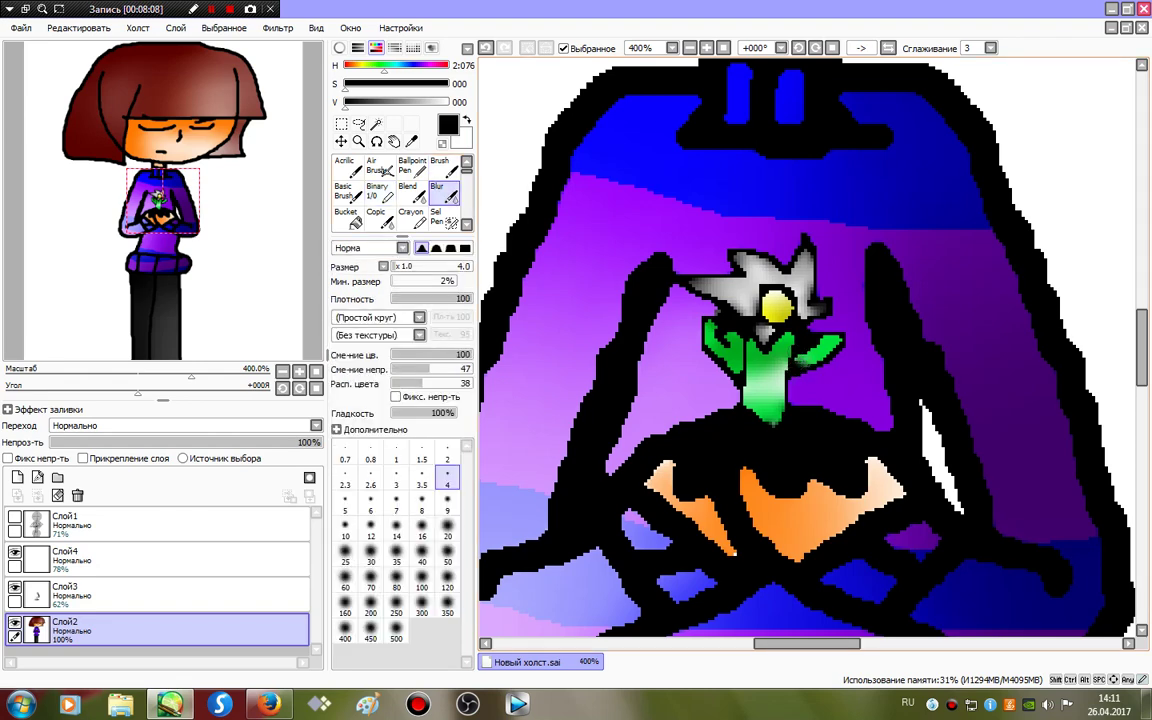
Select the background on both sides of the character with the Magic Wand and paint it near-black (V 014) with the Binary pen at size 100.
left_click(723, 48)
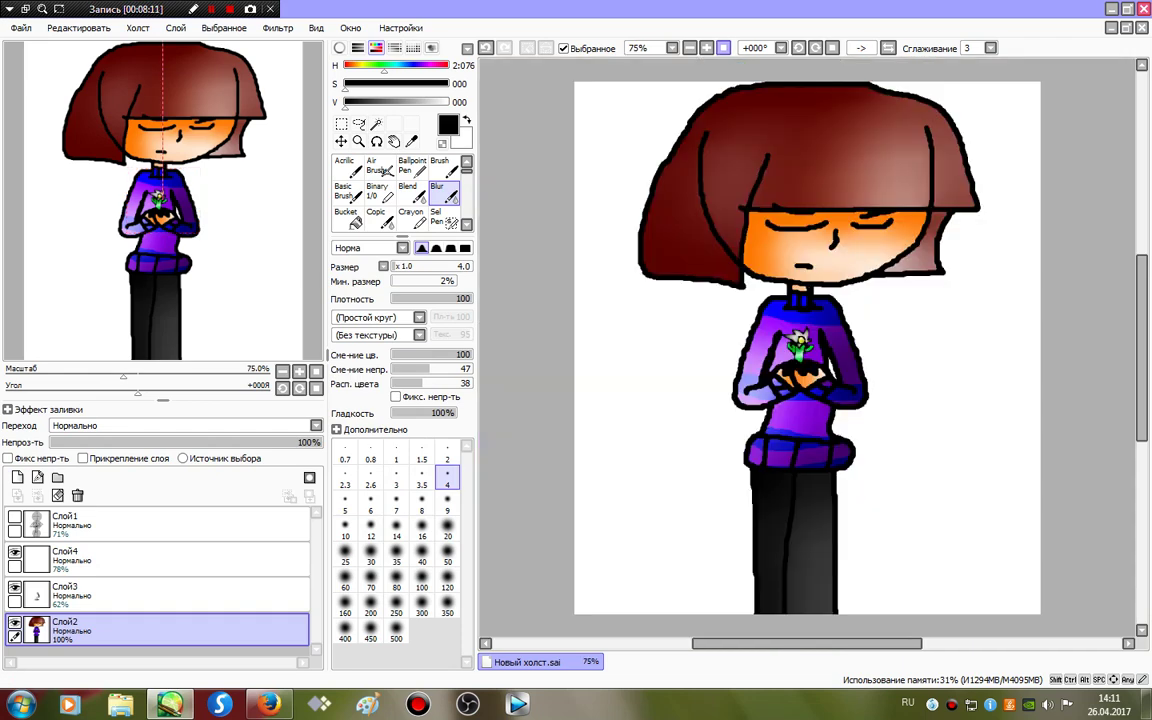
left_click(376, 124)
left_click(622, 360)
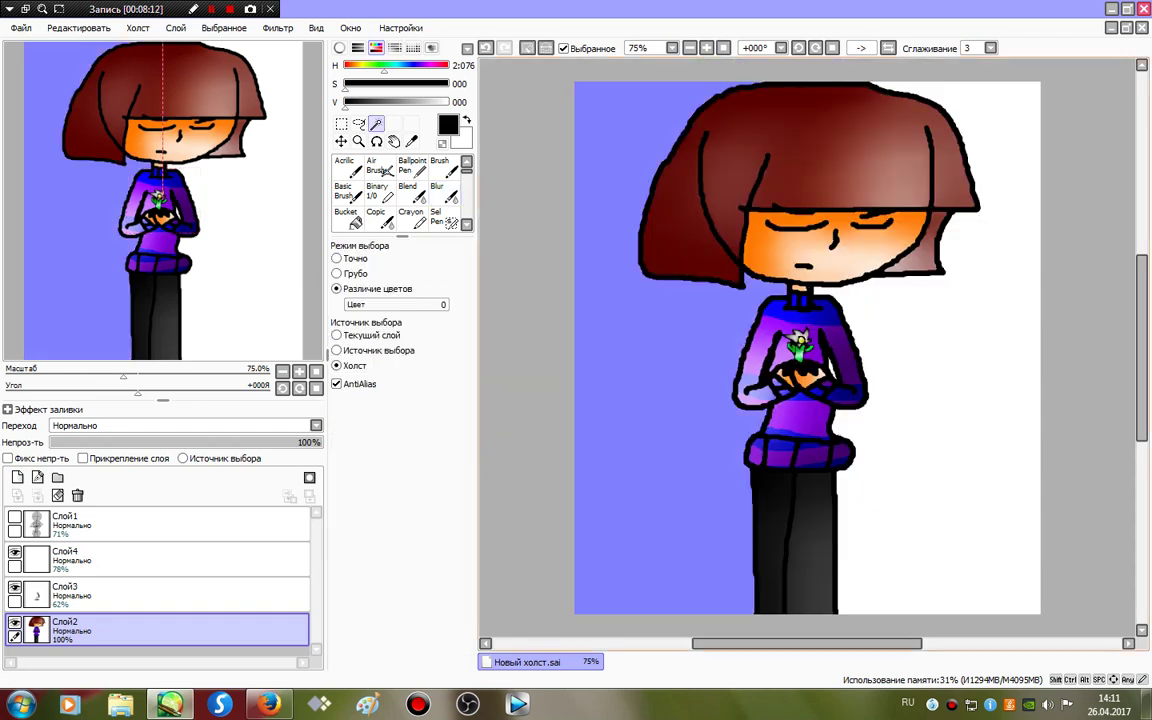
left_click(930, 370)
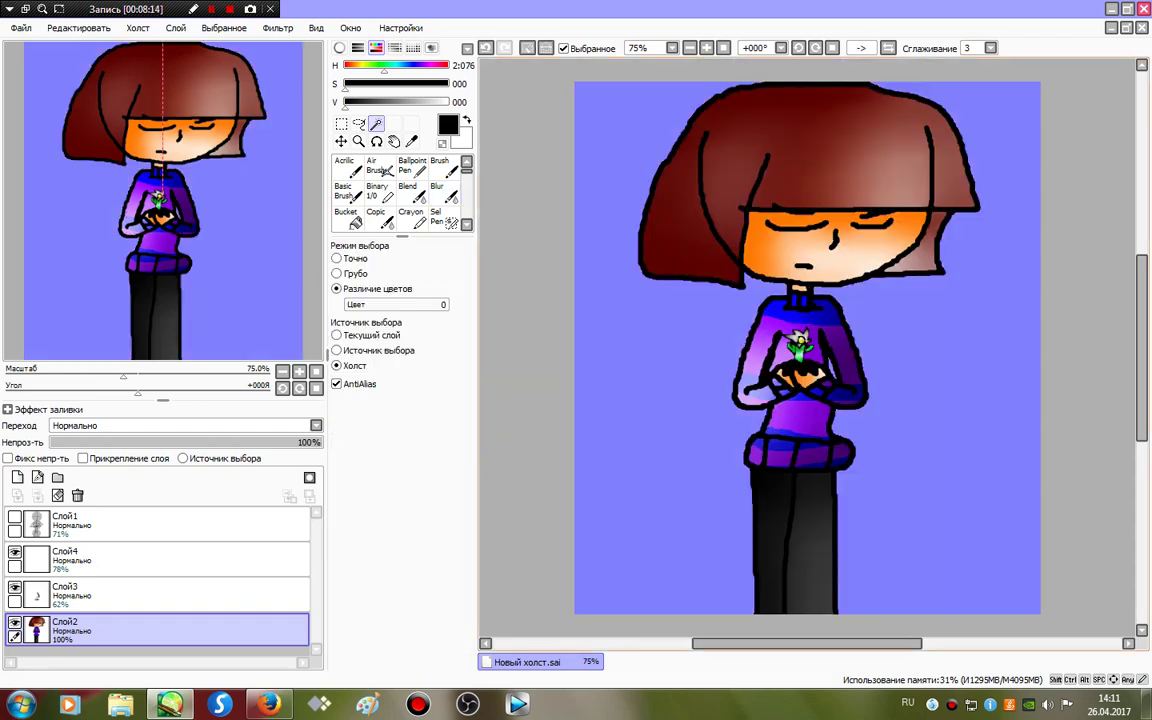
left_click(377, 191)
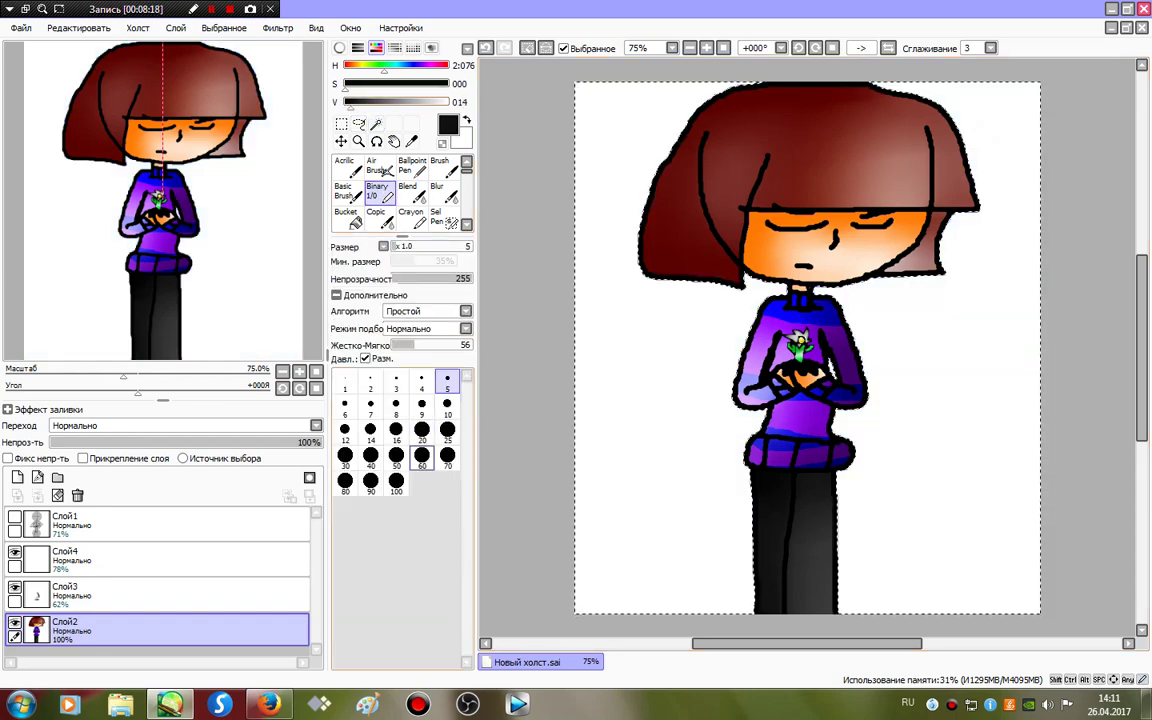
left_click(396, 480)
mouse_move(648, 210)
left_mouse_down()
mouse_move(728, 116)
mouse_move(470, 118)
mouse_move(746, 131)
mouse_move(1016, 483)
mouse_move(890, 530)
mouse_move(925, 540)
mouse_move(905, 90)
mouse_move(730, 337)
mouse_move(566, 494)
mouse_move(607, 568)
mouse_move(668, 556)
left_mouse_up()
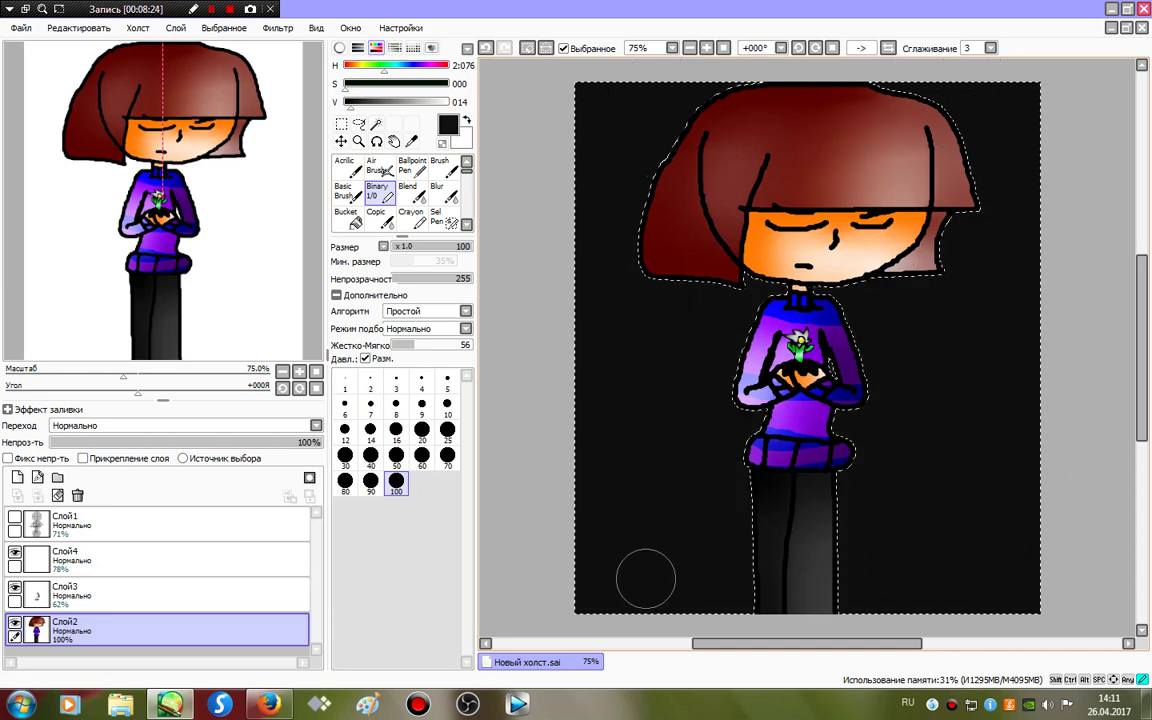
Undo the stray strokes and the cleared selection, and invert the selection so it covers the character.
left_click(527, 48)
key("shift+F12")
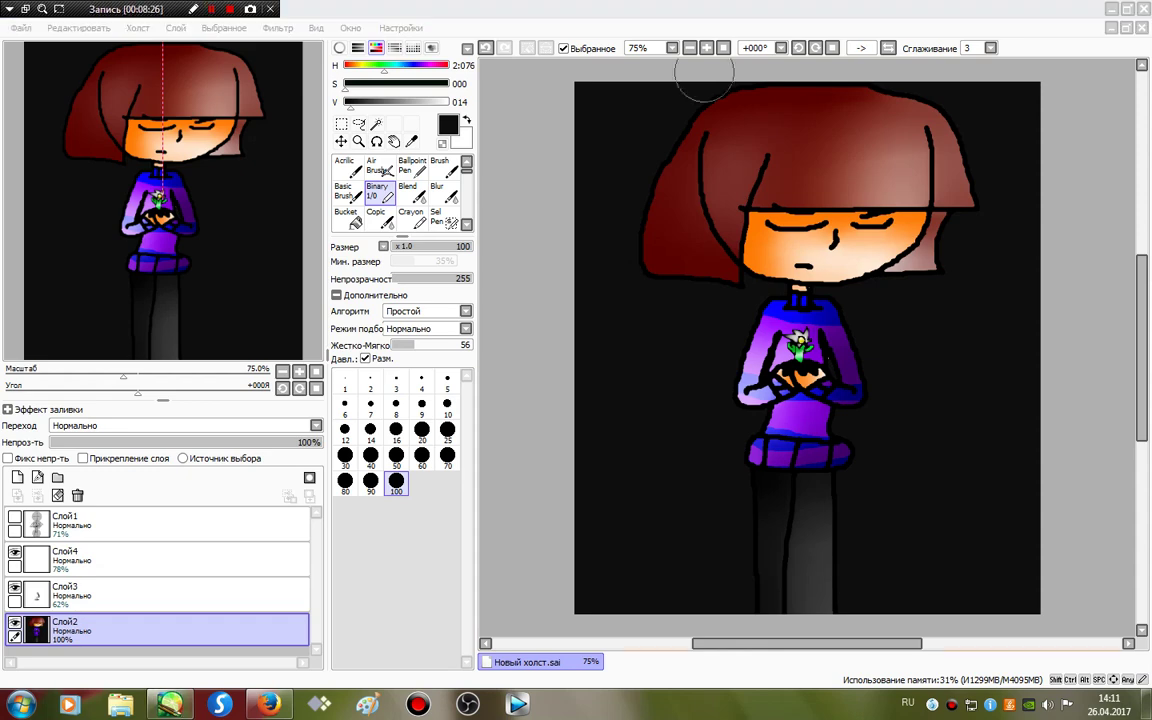
left_click(634, 184)
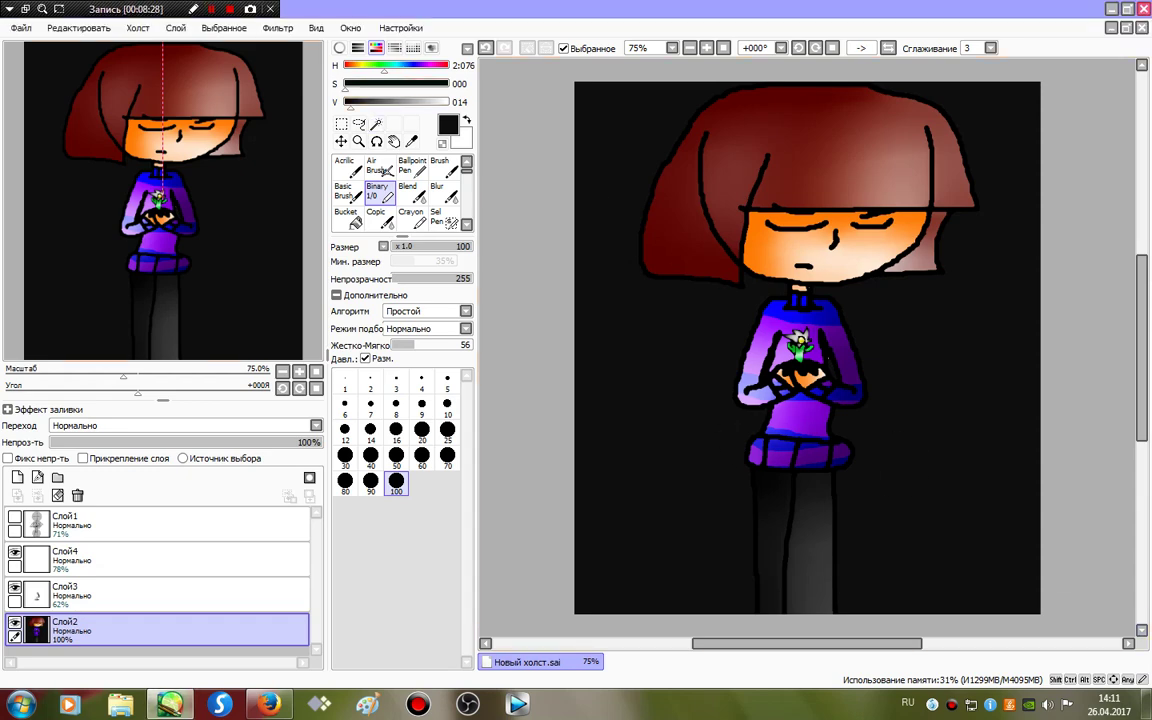
right_click(711, 279)
left_click(655, 262)
mouse_move(655, 262)
left_mouse_down()
mouse_move(700, 258)
mouse_move(680, 258)
left_mouse_up()
left_click(486, 48)
left_click(486, 48)
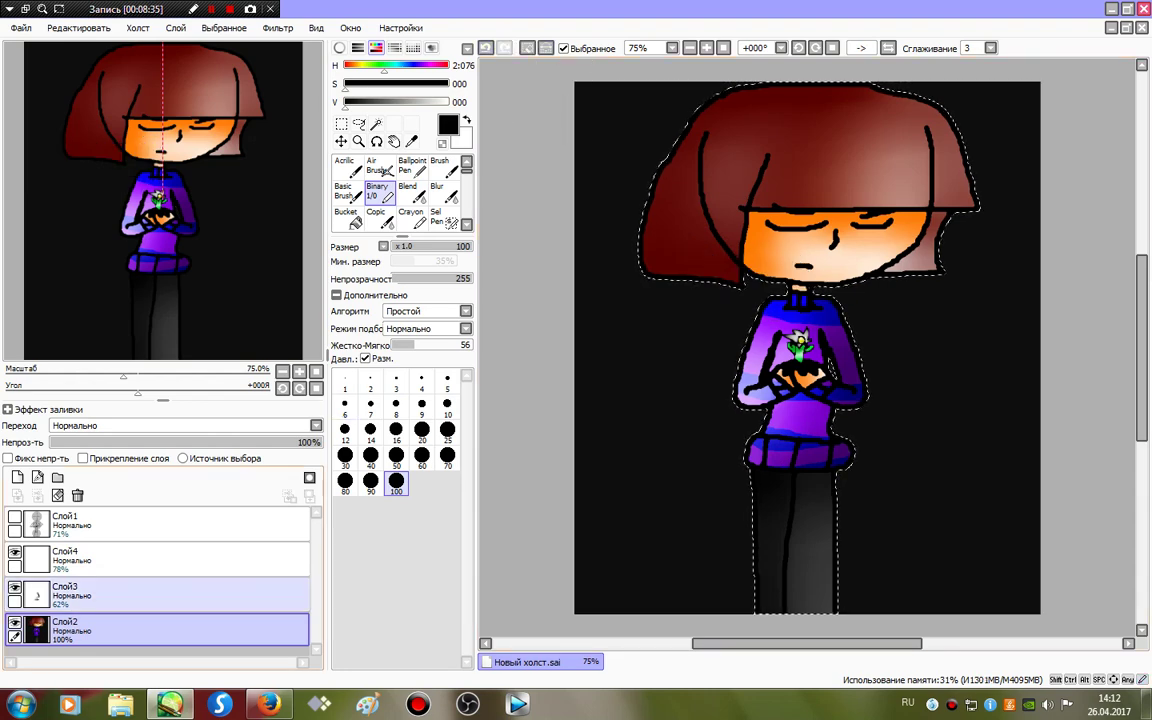
Paint black shading down the character's right-hand side on a new layer with the Binary pen at size 100, and delete the guide layer Слой1.
left_click(17, 477)
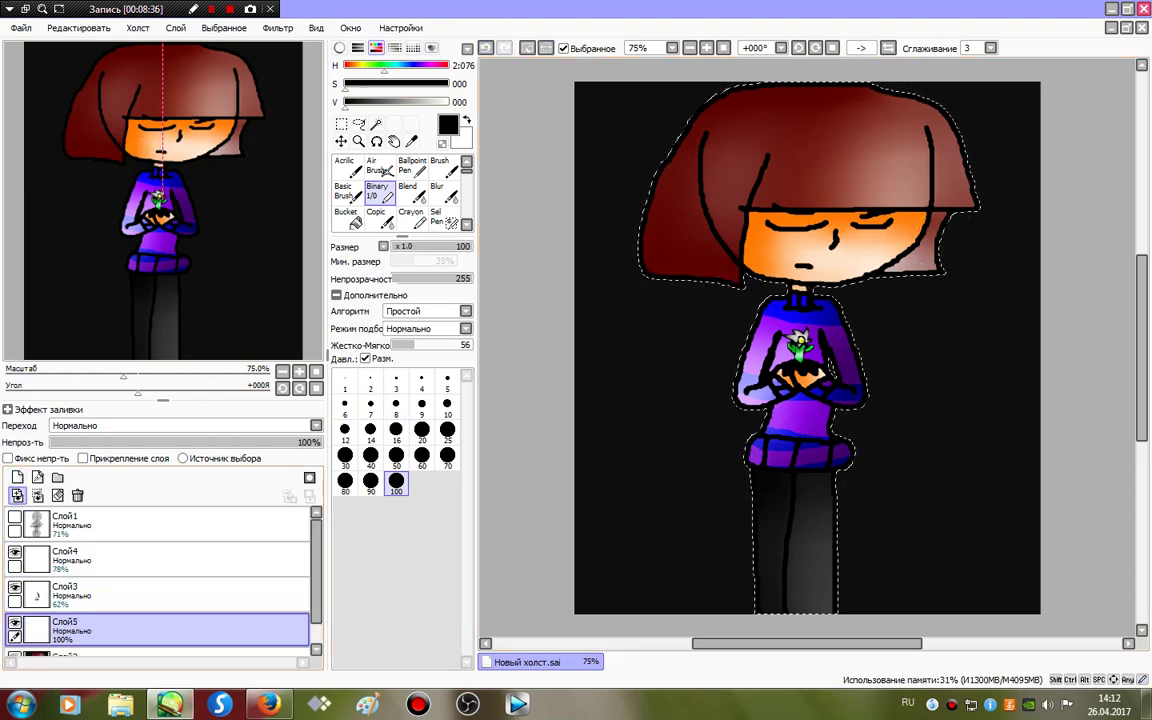
left_click(15, 517)
mouse_move(905, 140)
left_mouse_down()
mouse_move(888, 322)
mouse_move(944, 197)
mouse_move(839, 86)
mouse_move(650, 113)
left_mouse_up()
mouse_move(1011, 111)
left_mouse_down()
mouse_move(943, 222)
mouse_move(844, 282)
mouse_move(831, 320)
mouse_move(871, 430)
mouse_move(866, 509)
mouse_move(796, 614)
left_mouse_up()
left_click(150, 524)
left_click(78, 496)
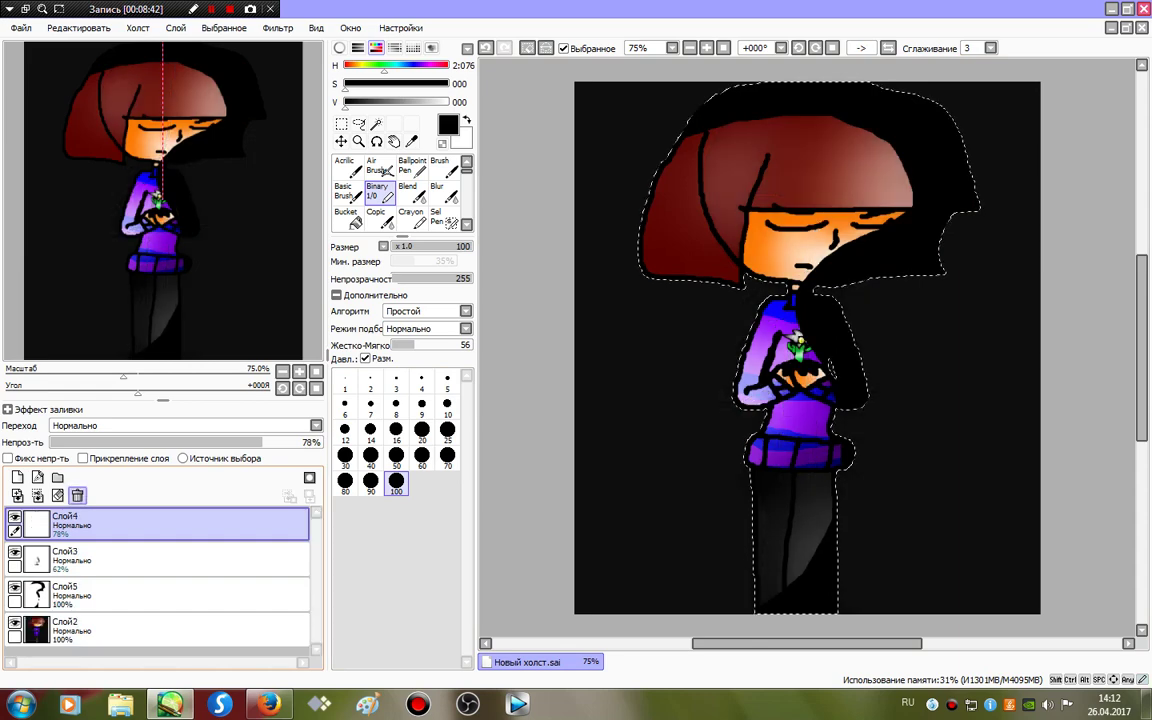
Soften the black shading on layer Слой5 across the hair, face and body with the Blur brush at size 120.
left_click(443, 192)
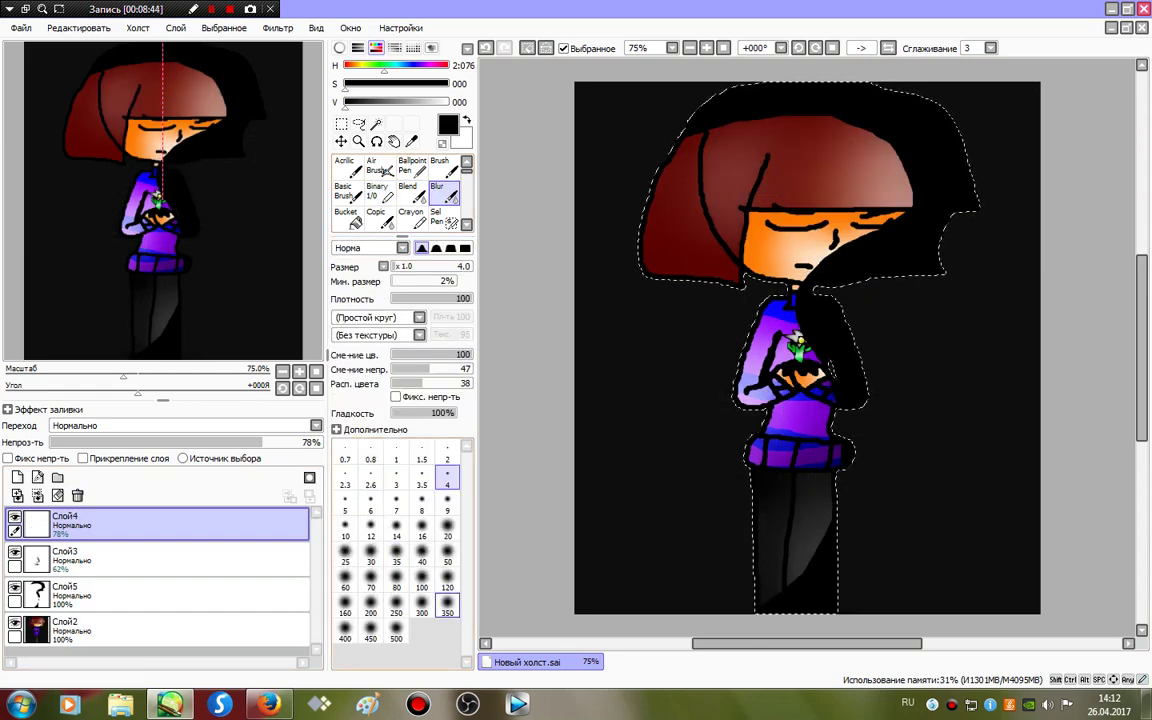
left_click(447, 580)
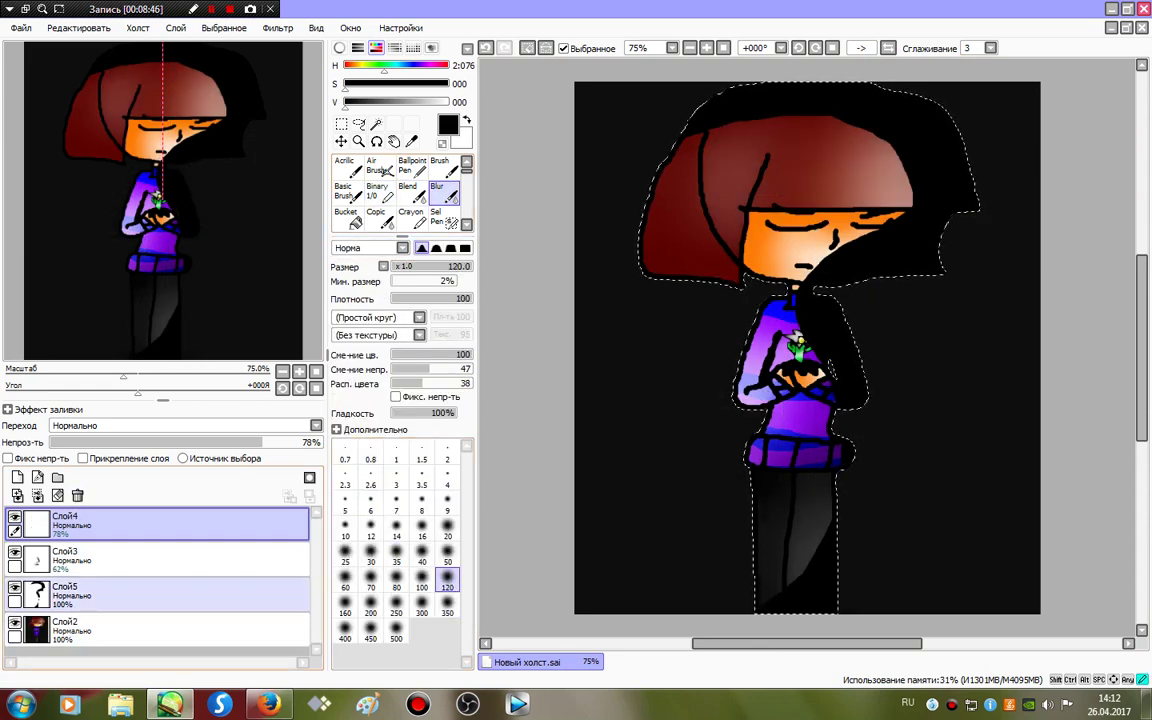
left_click(150, 595)
mouse_move(838, 86)
left_mouse_down()
mouse_move(514, 185)
mouse_move(1116, 123)
mouse_move(594, 295)
mouse_move(1026, 304)
mouse_move(488, 590)
mouse_move(1092, 481)
mouse_move(1027, 90)
left_mouse_up()
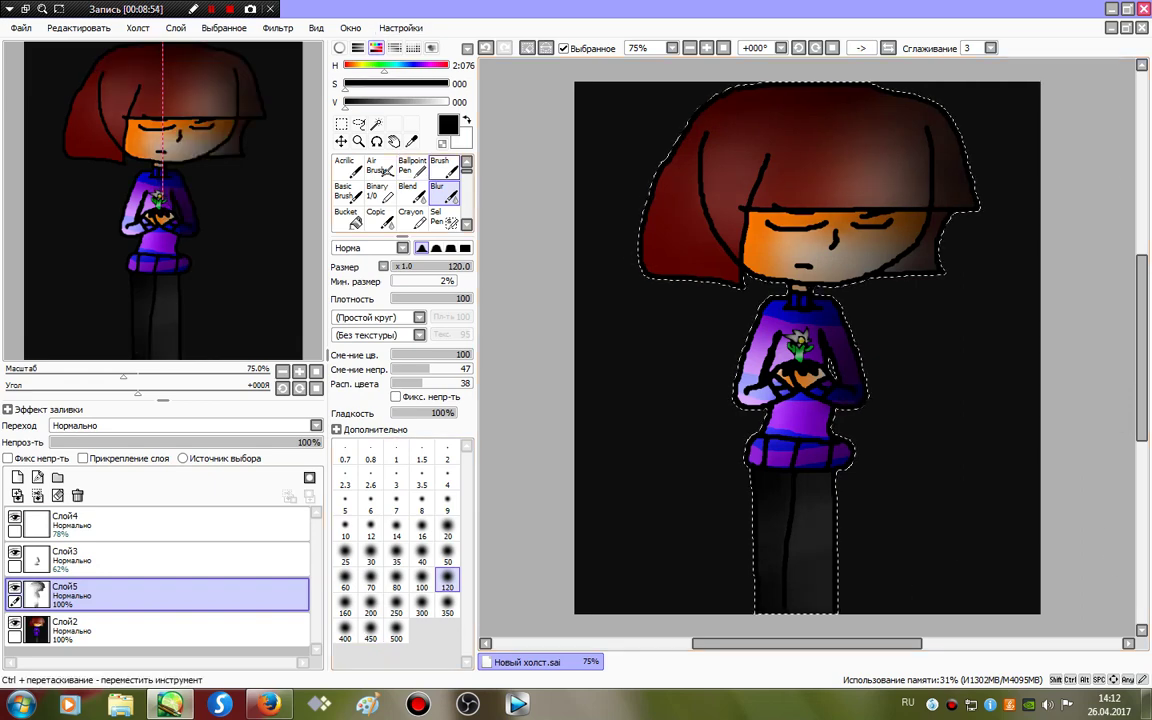
Paint black shading down the character's left-hand side with the Binary pen at size 100 and soften it with the Blur brush at size 120.
left_click(377, 191)
mouse_move(750, 112)
left_mouse_down()
mouse_move(688, 276)
mouse_move(770, 378)
mouse_move(738, 609)
left_mouse_up()
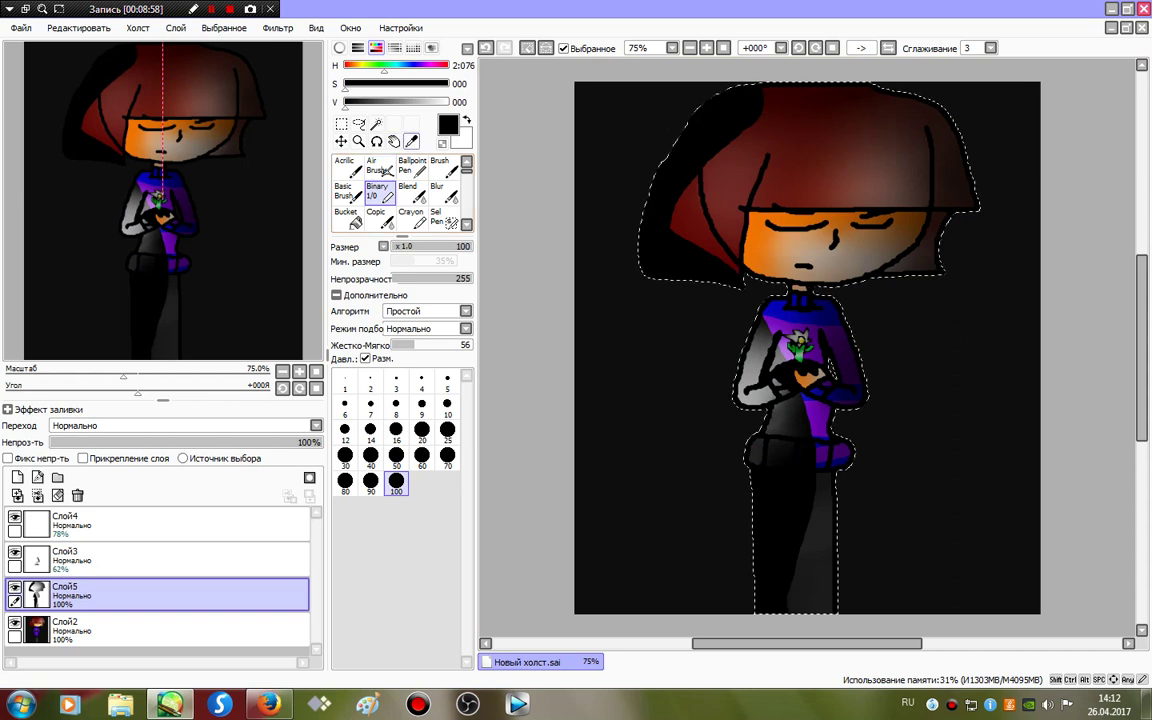
left_click(437, 191)
mouse_move(992, 169)
left_mouse_down()
mouse_move(690, 297)
mouse_move(1057, 465)
mouse_move(532, 520)
mouse_move(1000, 600)
left_mouse_up()
Move the shading layer Слой5 to the top of the layer stack and set its opacity to 59%.
left_click_drag(60, 594, 60, 520)
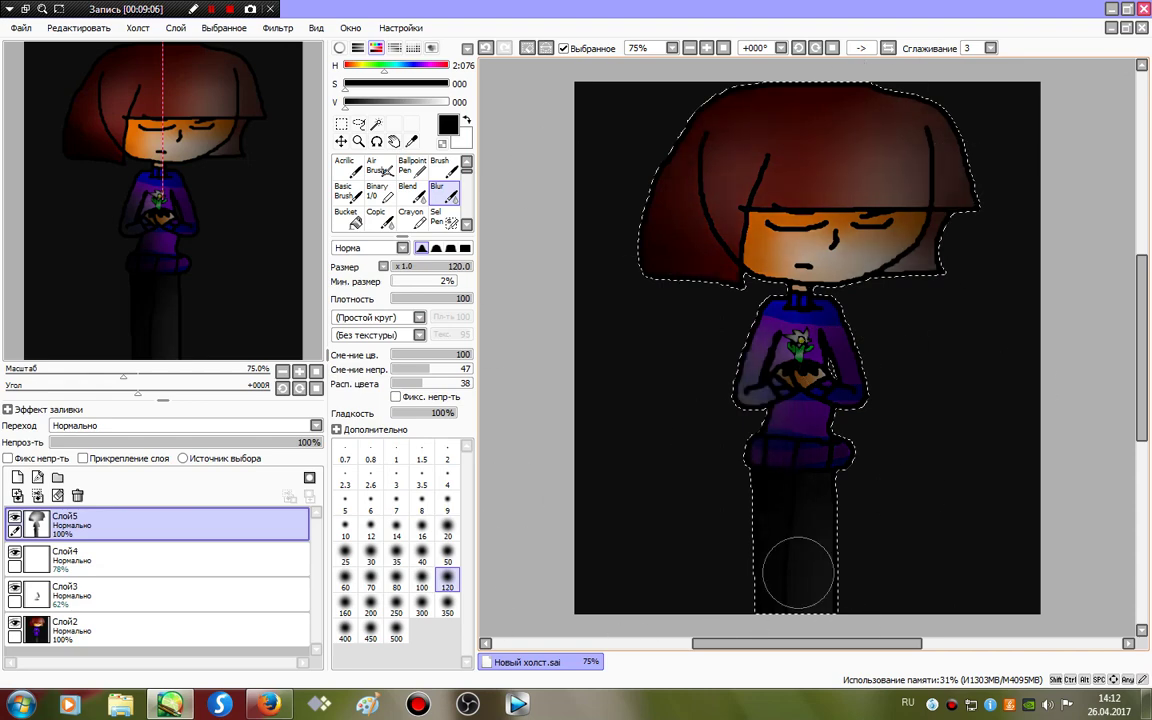
mouse_move(315, 442)
left_mouse_down()
mouse_move(190, 442)
mouse_move(210, 442)
left_mouse_up()
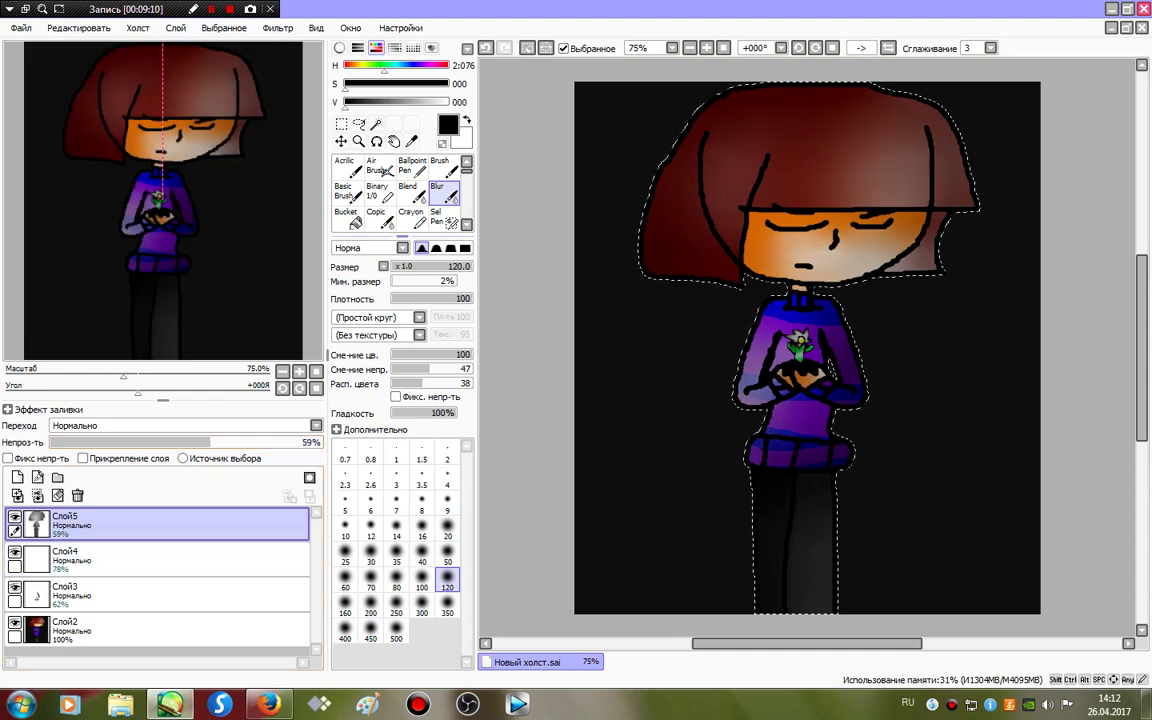
Paint white highlights over the face, sweater and trousers on a new layer with the Binary pen at size 25, and soften them with Blur at size 120.
left_click(380, 192)
key("x")
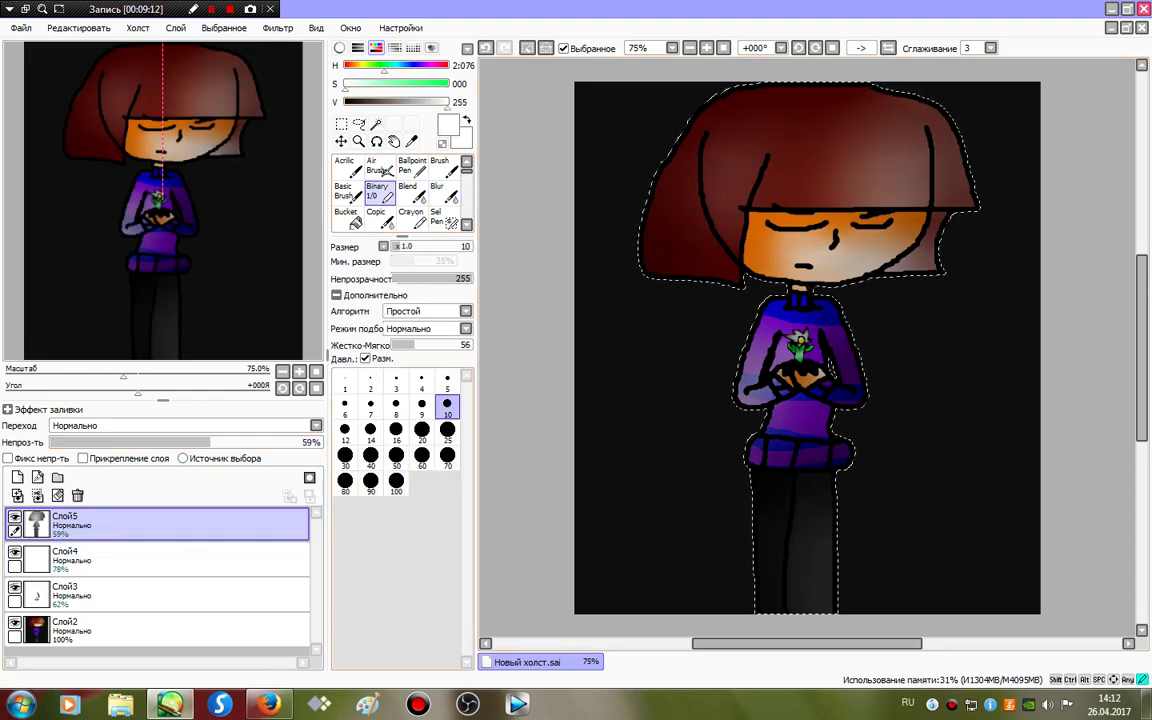
left_click(447, 430)
left_click(17, 477)
mouse_move(866, 203)
left_mouse_down()
mouse_move(724, 219)
mouse_move(846, 258)
mouse_move(786, 253)
left_mouse_up()
mouse_move(778, 340)
left_mouse_down()
mouse_move(809, 335)
mouse_move(808, 373)
mouse_move(784, 410)
mouse_move(785, 443)
mouse_move(805, 473)
mouse_move(802, 511)
left_mouse_up()
left_click_drag(821, 559, 803, 562)
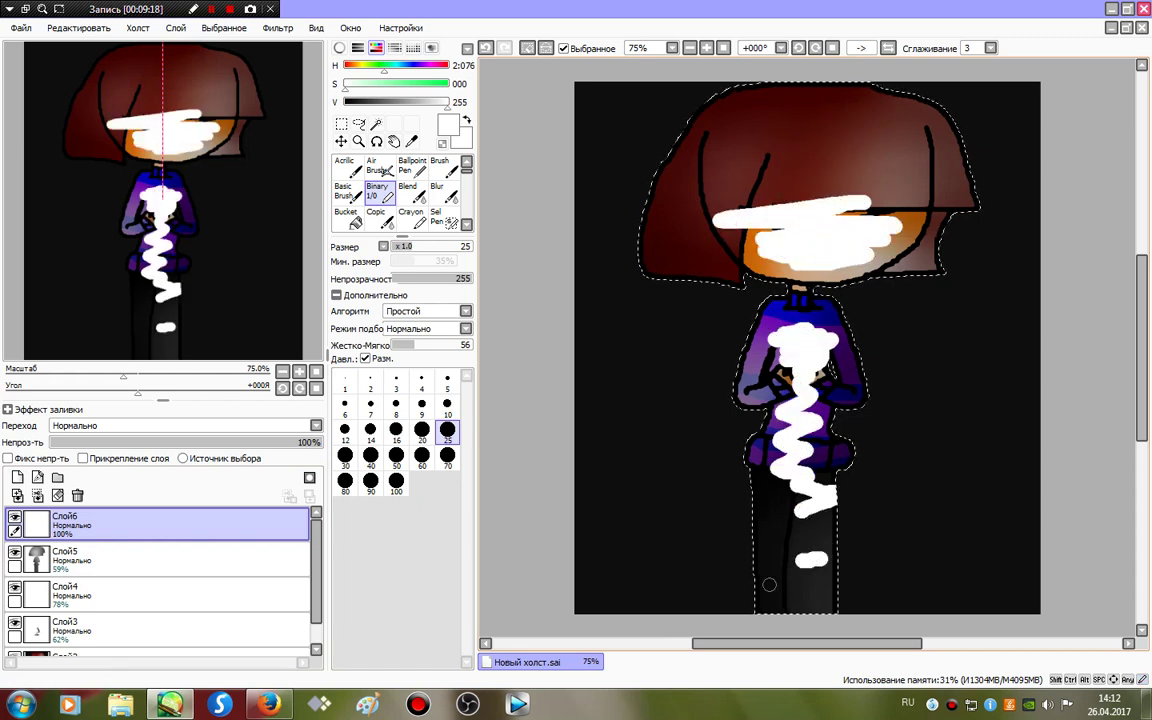
left_click(443, 193)
mouse_move(824, 165)
left_mouse_down()
mouse_move(1017, 178)
mouse_move(695, 265)
mouse_move(722, 300)
mouse_move(1032, 118)
mouse_move(584, 179)
mouse_move(508, 273)
mouse_move(797, 304)
mouse_move(790, 372)
mouse_move(605, 463)
mouse_move(943, 443)
mouse_move(740, 534)
mouse_move(767, 585)
mouse_move(925, 166)
left_mouse_up()
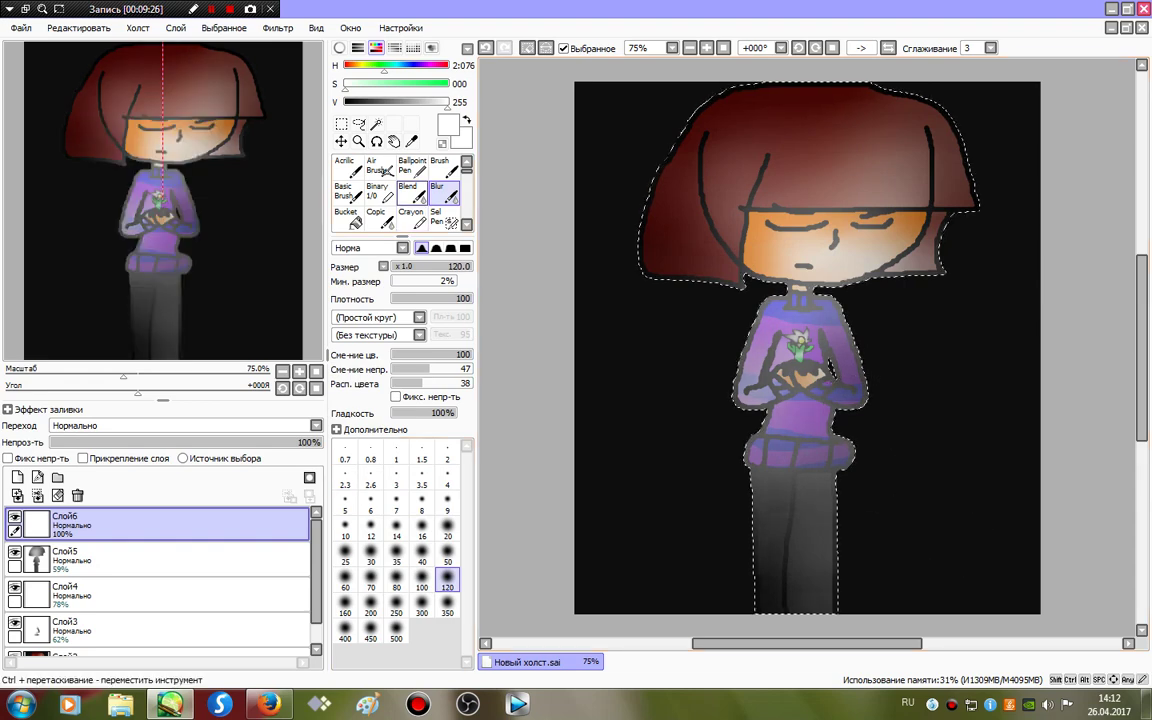
Erase highlights from the sleeves, trousers and fringe with the Binary pen's transparent colour at size 25, and soften the remainder with Blur at size 120.
left_click(380, 193)
left_click(442, 144)
mouse_move(768, 330)
left_mouse_down()
mouse_move(767, 510)
mouse_move(822, 490)
left_mouse_up()
left_click_drag(847, 391, 848, 458)
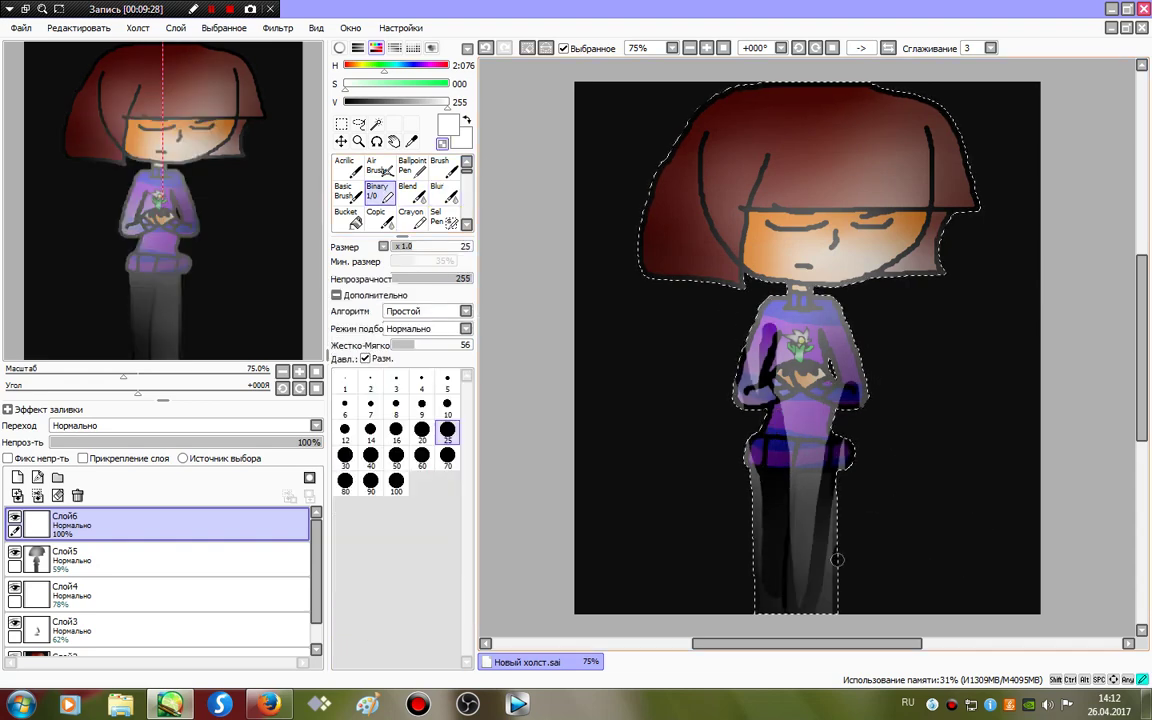
mouse_move(837, 560)
left_mouse_down()
mouse_move(787, 524)
mouse_move(805, 515)
left_mouse_up()
mouse_move(938, 228)
left_mouse_down()
mouse_move(868, 205)
mouse_move(728, 220)
left_mouse_up()
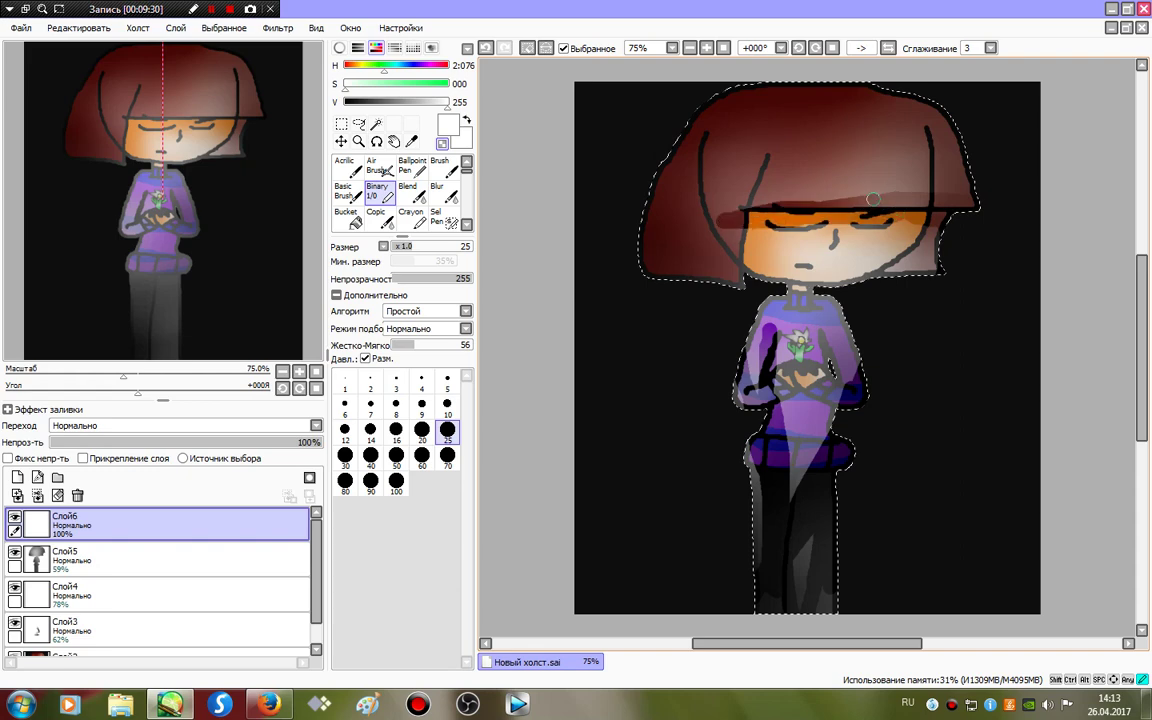
double_click(437, 191)
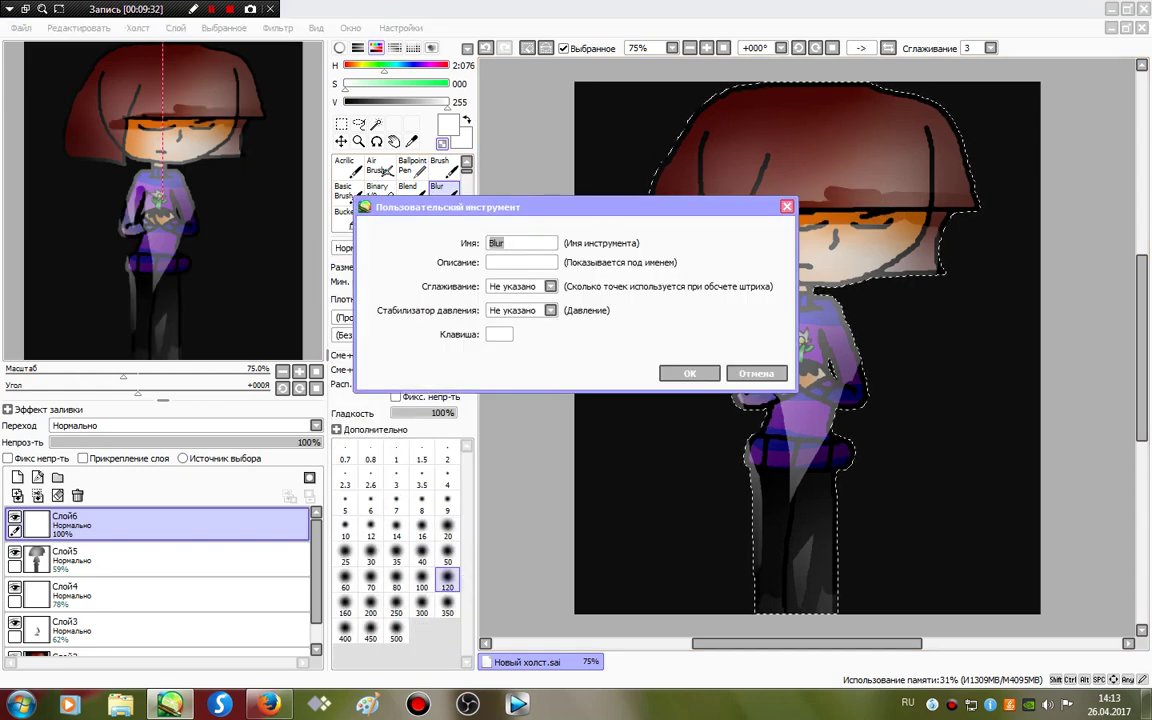
key("Escape")
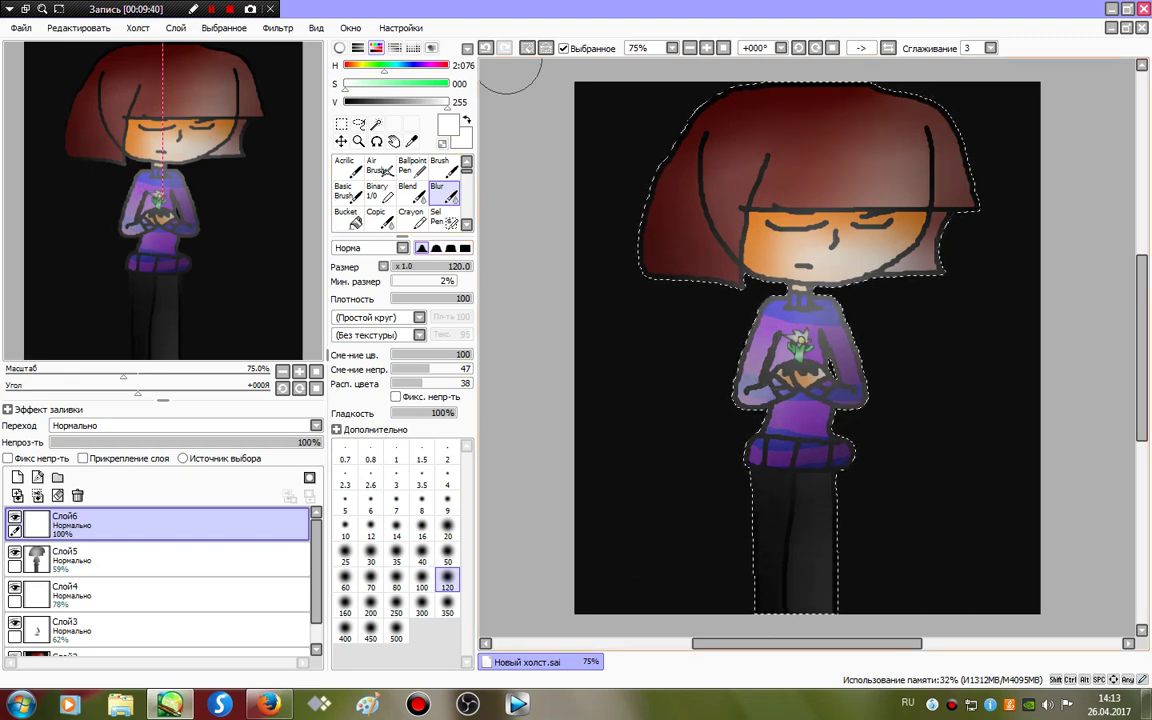
Clear the selection and rename the Blur brush "Hello! ^_^" with the description ":)".
key("ctrl+d")
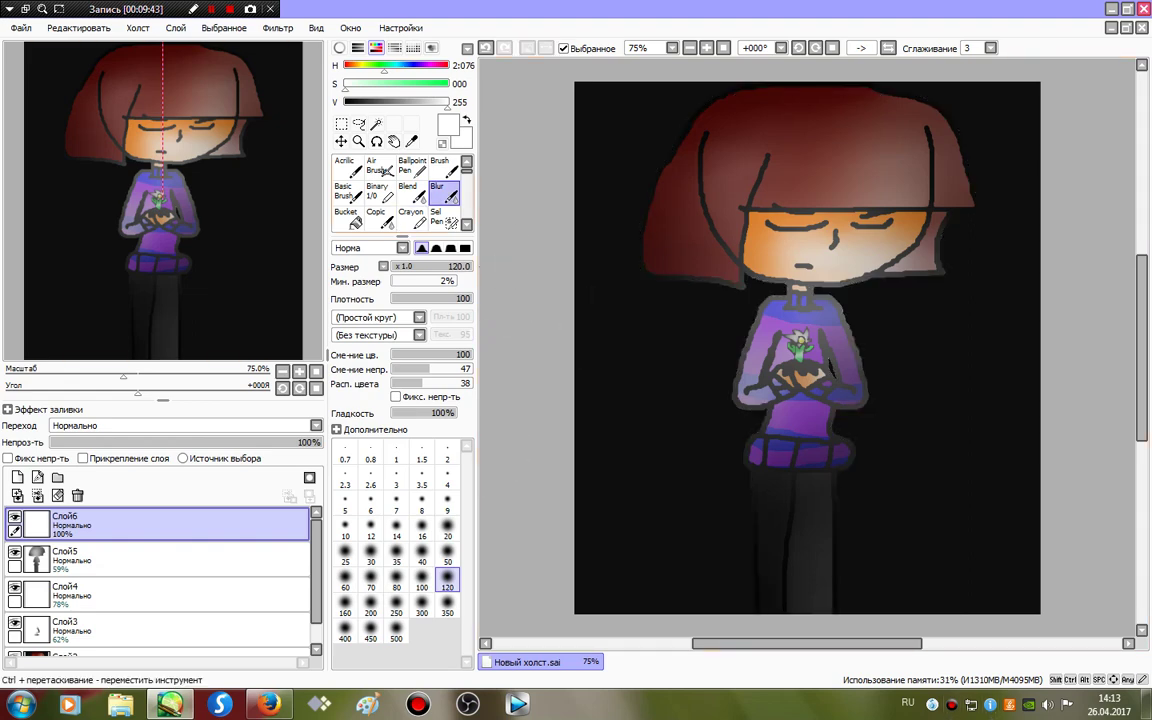
double_click(444, 193)
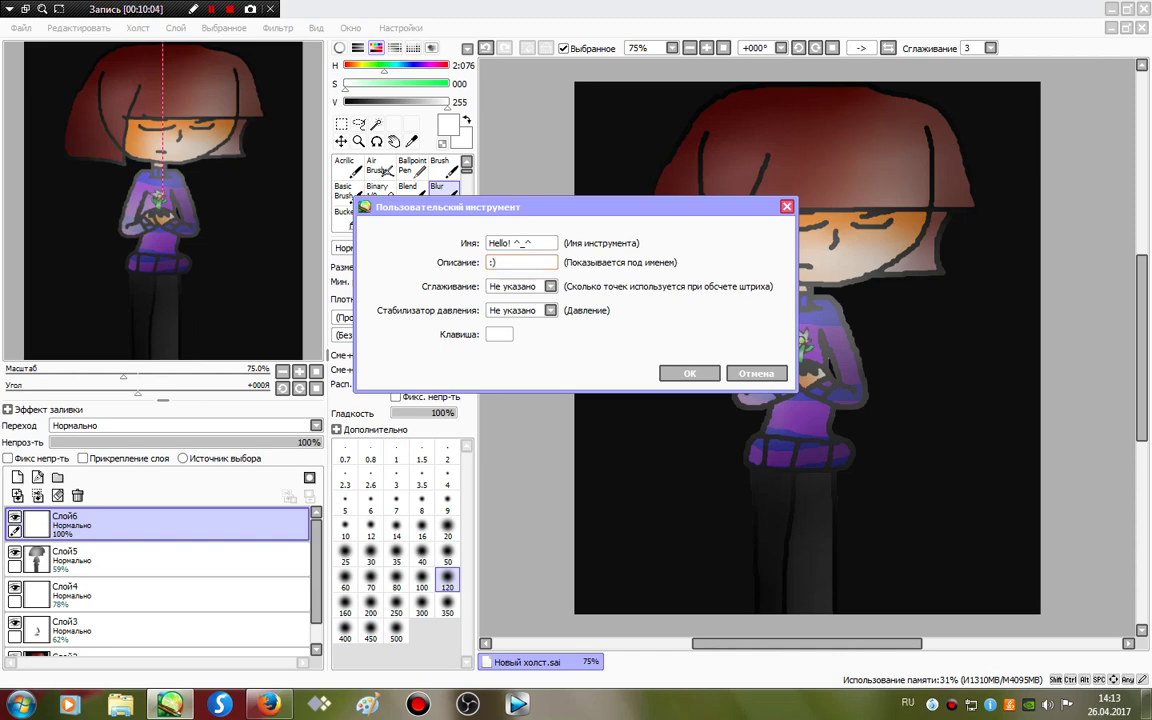
left_click(689, 373)
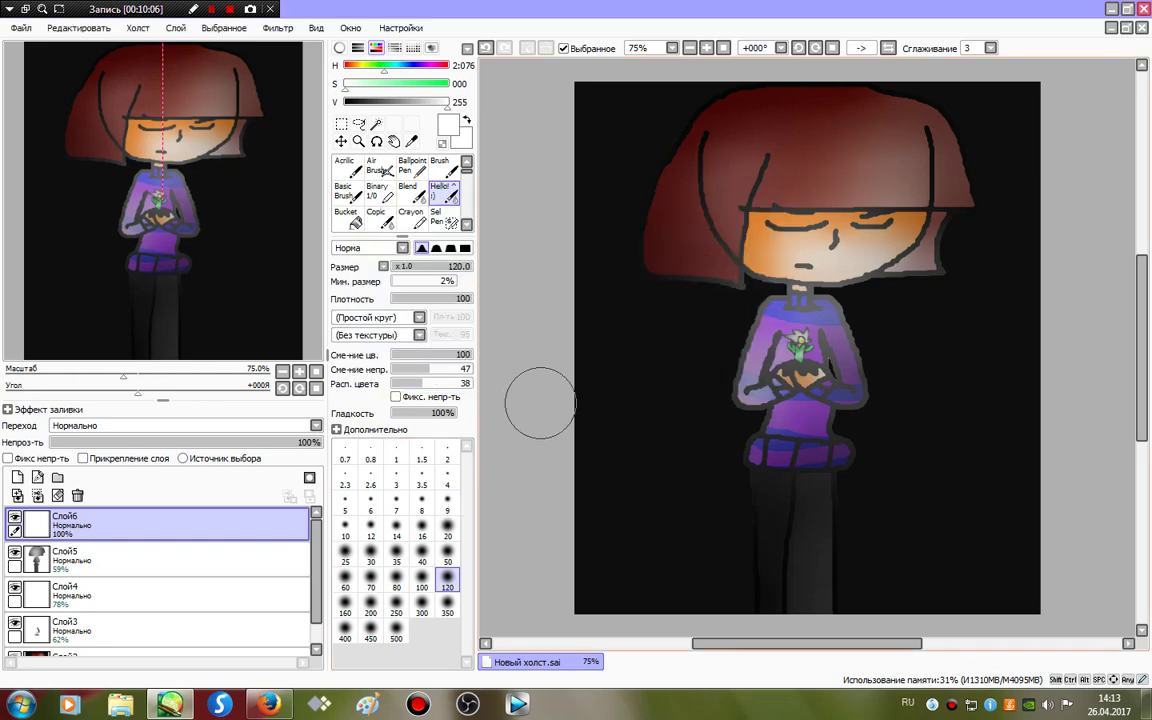
Try to soften the highlight edges around the body with the renamed blur brush at size 50, and undo the blur and the cleared selection.
left_click(447, 555)
mouse_move(753, 325)
left_mouse_down()
mouse_move(972, 211)
mouse_move(682, 325)
mouse_move(777, 397)
mouse_move(960, 473)
mouse_move(615, 596)
left_mouse_up()
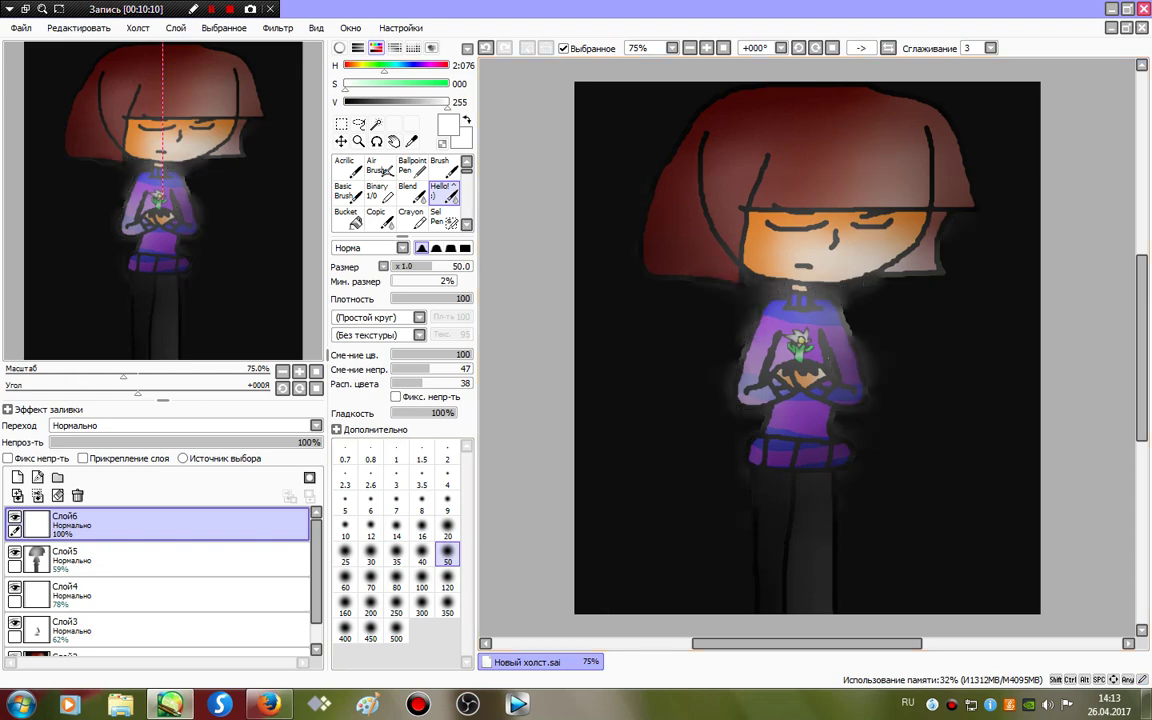
left_click(486, 48)
left_click(486, 48)
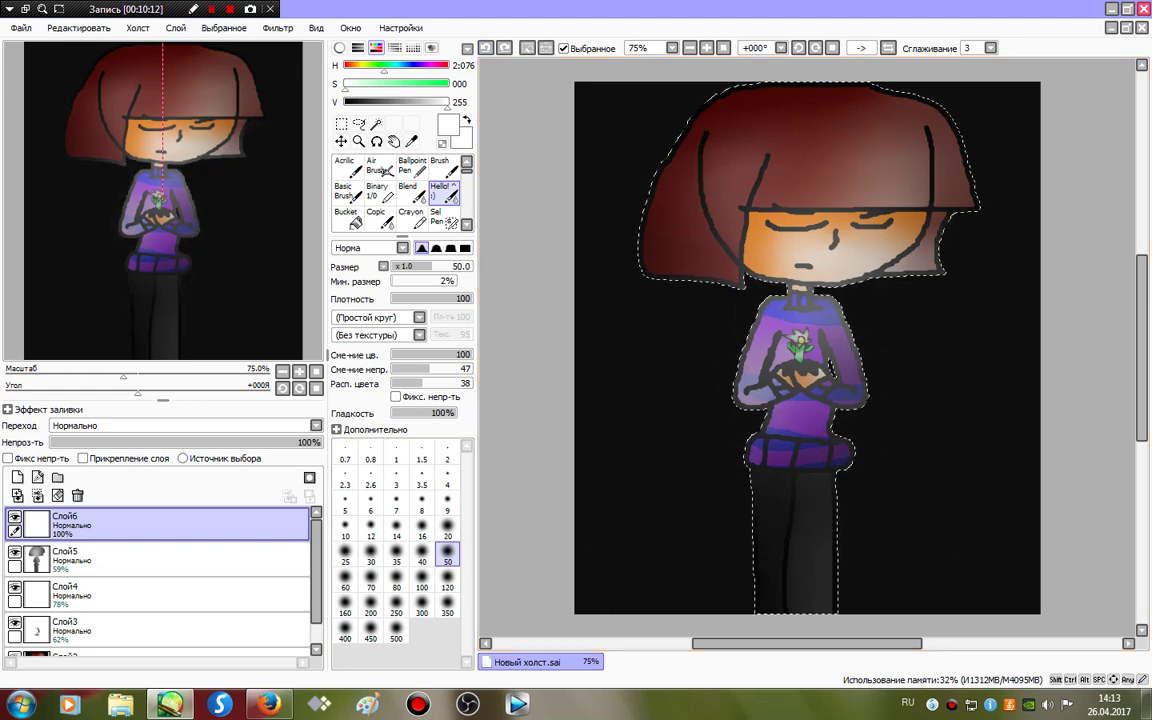
Set the opacity of the highlight layer Слой6 to 64%.
left_click(380, 192)
left_click(224, 442)
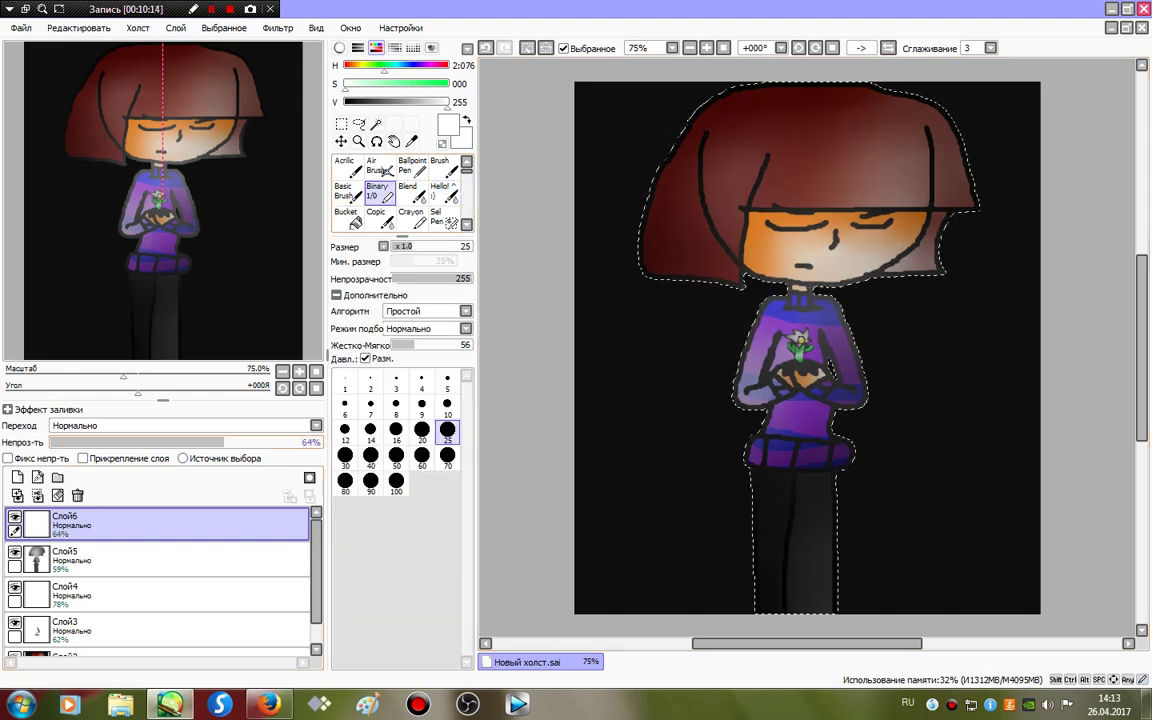
Add a layer above Слой6 and paint light blue edge light along the face, neck, right sleeve, hip and trouser leg.
left_click(17, 477)
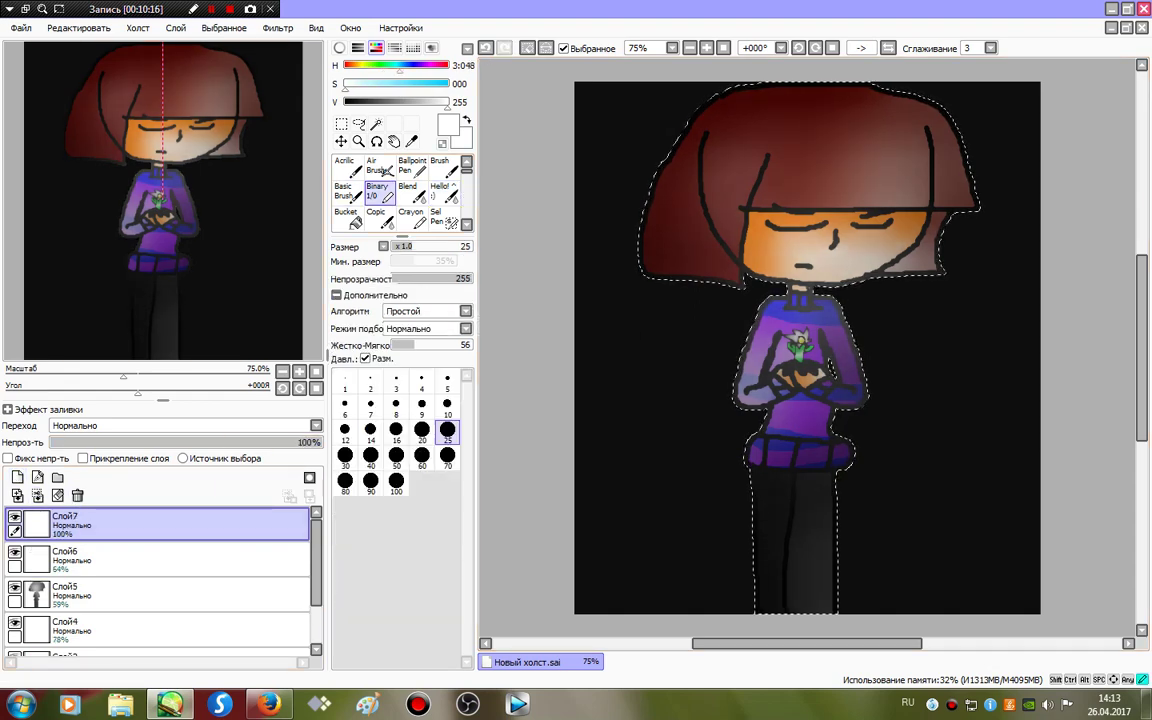
left_click(399, 66)
left_click(401, 84)
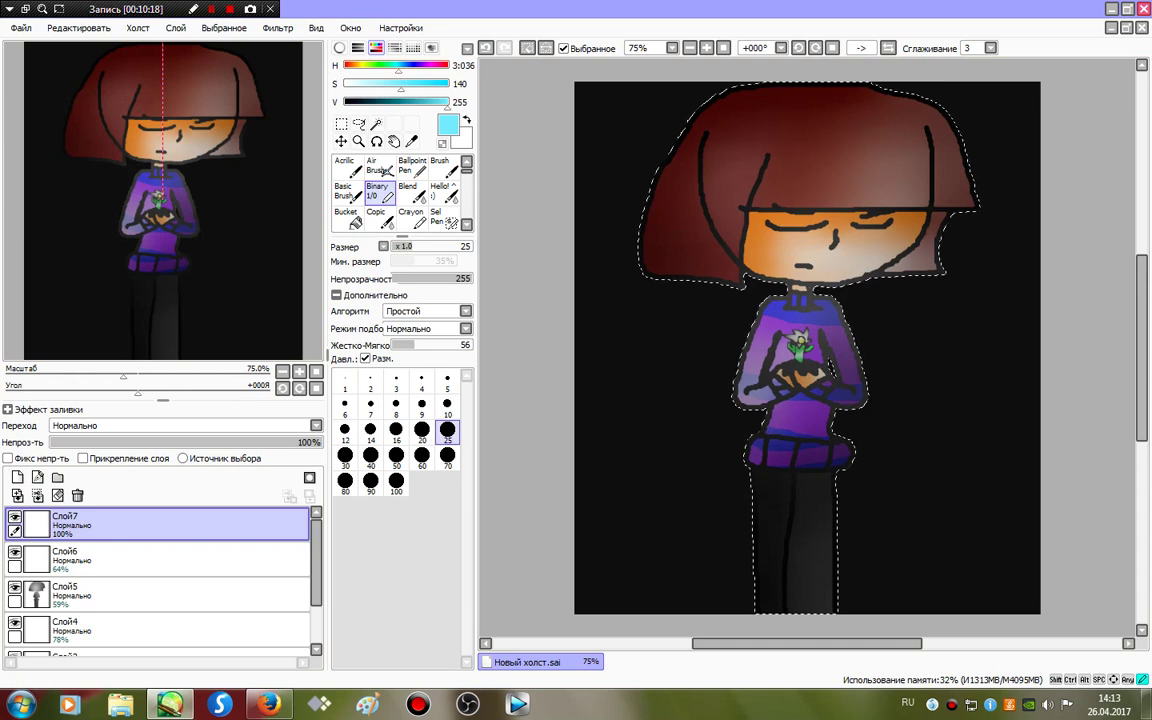
left_click(403, 66)
left_click_drag(744, 281, 717, 226)
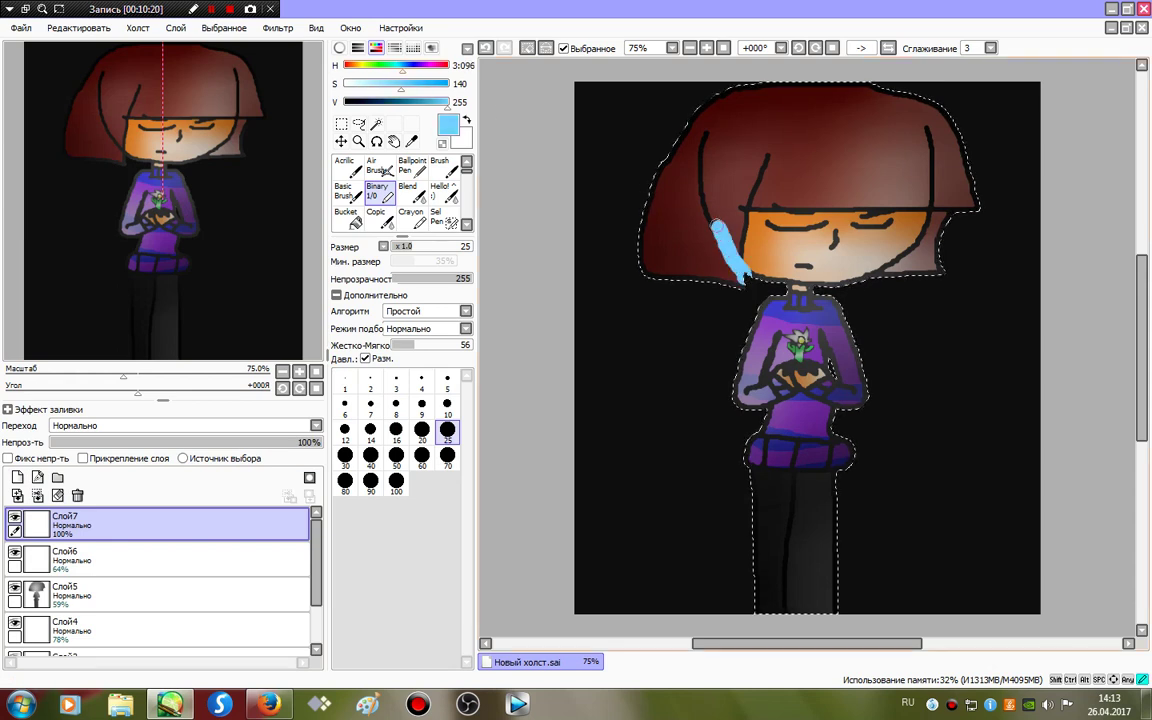
left_click_drag(757, 283, 779, 285)
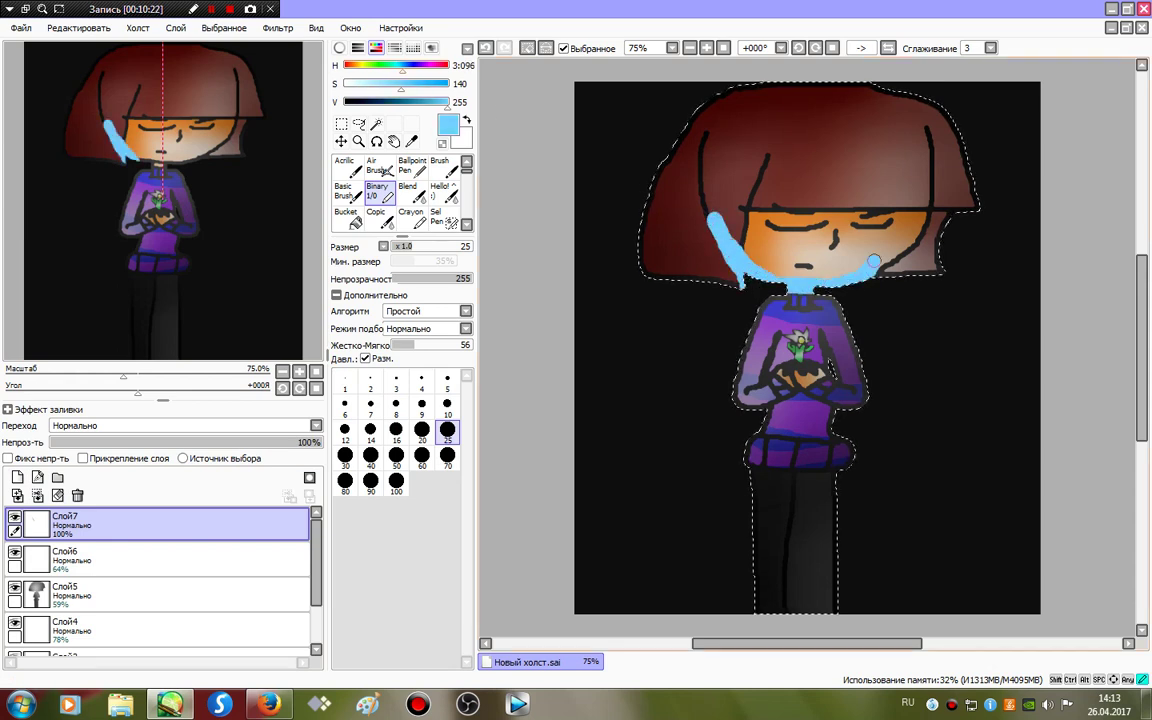
mouse_move(874, 262)
left_mouse_down()
mouse_move(860, 340)
mouse_move(881, 382)
mouse_move(851, 436)
left_mouse_up()
left_click_drag(839, 596, 844, 613)
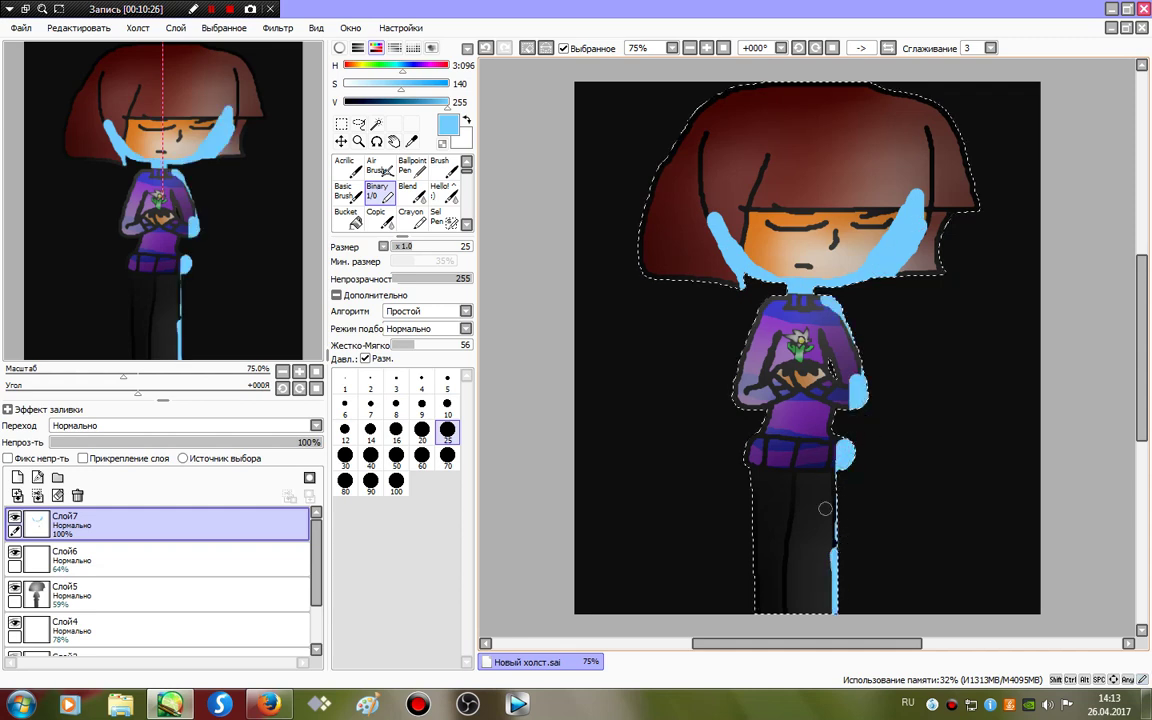
Paint pure red edge light along the left side of the hair, sleeve, hip and trouser leg on the same layer.
left_click(447, 66)
left_click(447, 84)
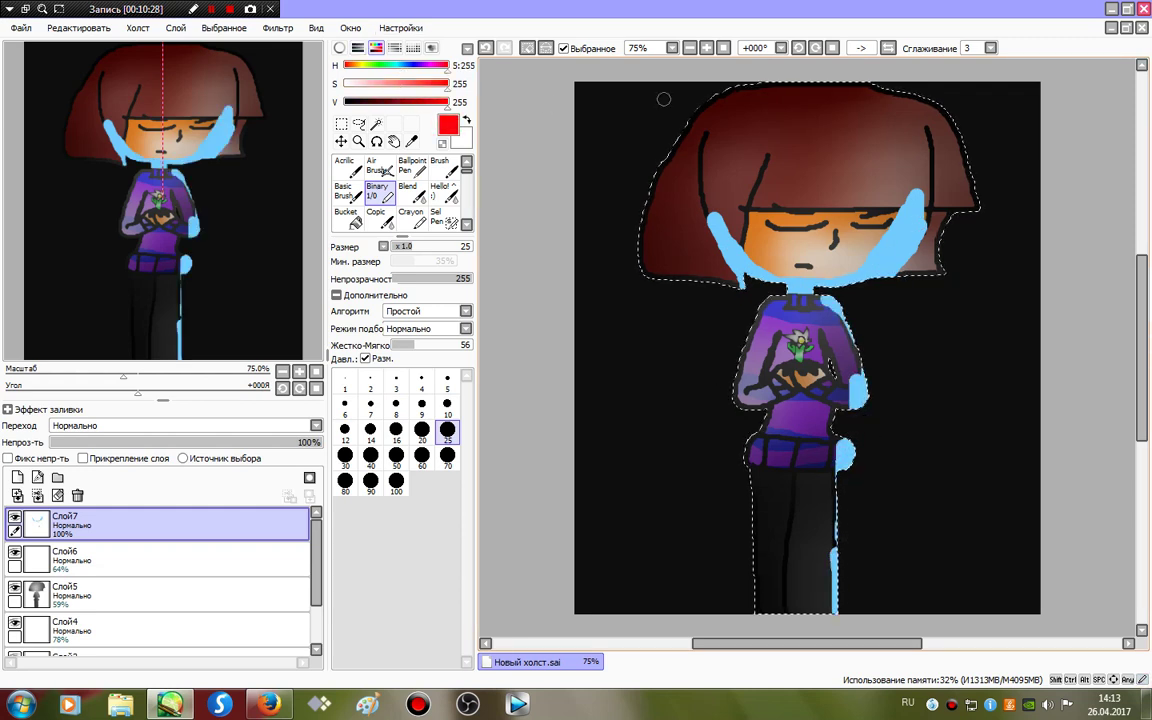
left_click_drag(678, 148, 636, 254)
left_click_drag(671, 141, 750, 88)
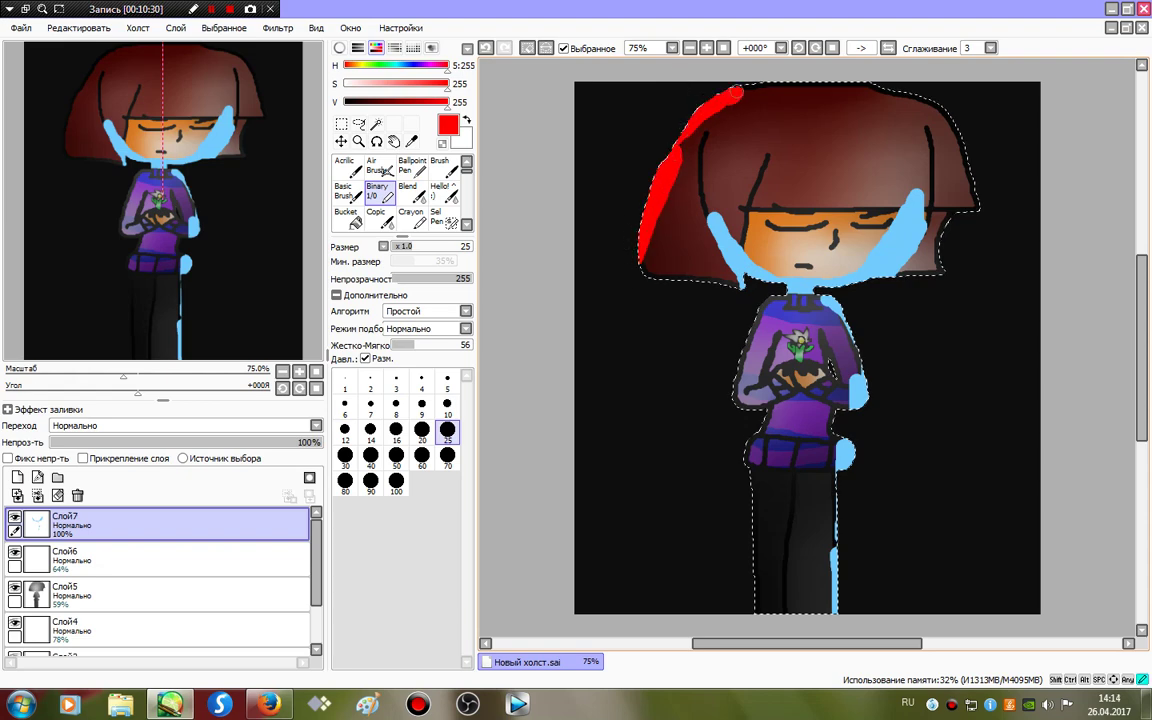
left_click_drag(763, 340, 735, 402)
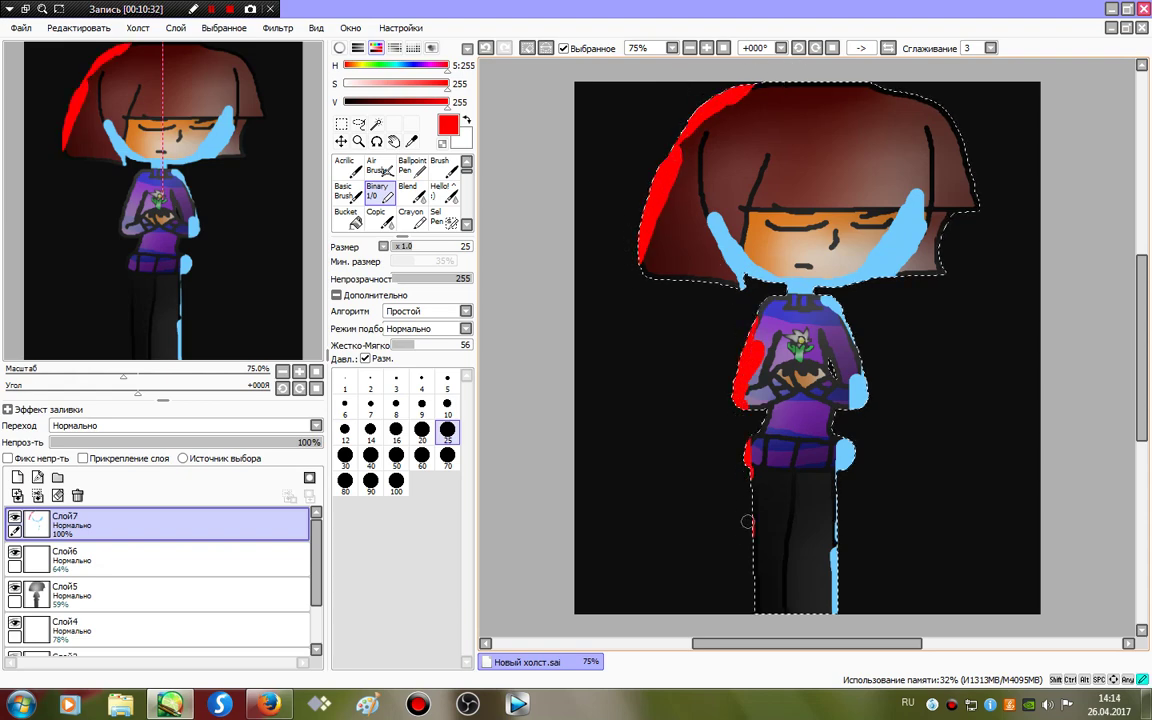
left_click_drag(747, 521, 765, 605)
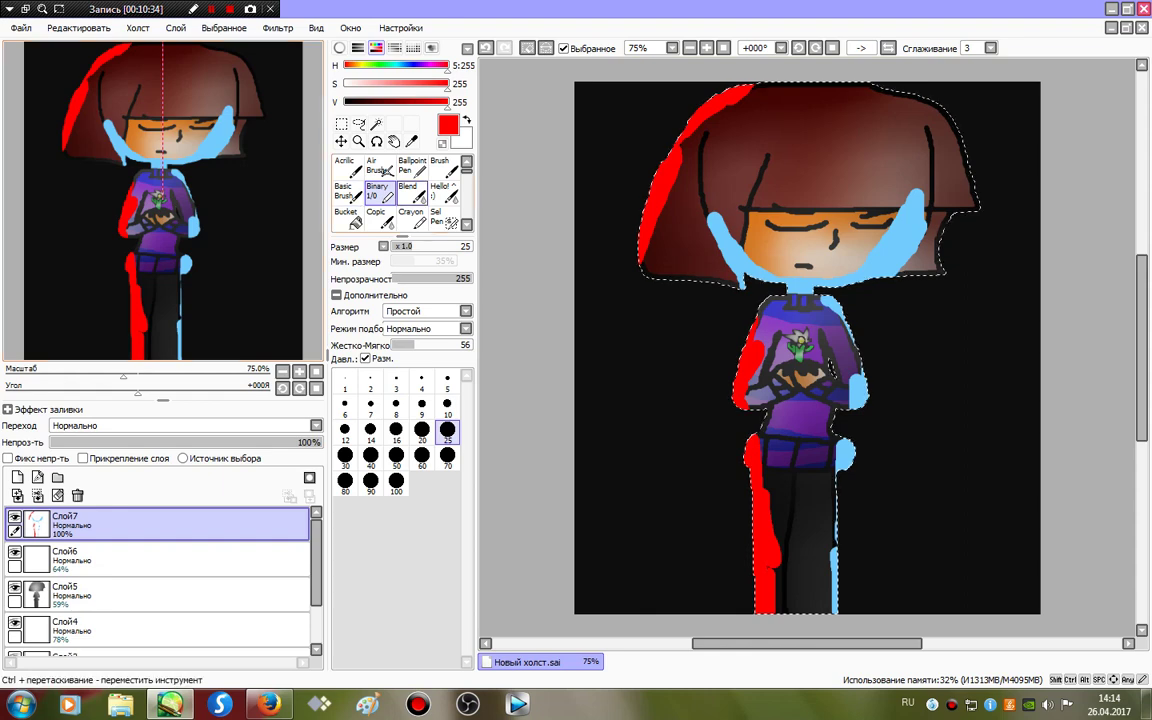
Blend the red and blue edge lights into the hair, face, sweater and trousers with the "Hello! ^_^" brush at size 50.
left_click(440, 192)
mouse_move(860, 210)
left_mouse_down()
mouse_move(980, 190)
mouse_move(800, 255)
mouse_move(680, 250)
mouse_move(650, 215)
mouse_move(709, 206)
mouse_move(594, 185)
mouse_move(632, 112)
mouse_move(630, 129)
mouse_move(740, 64)
left_mouse_up()
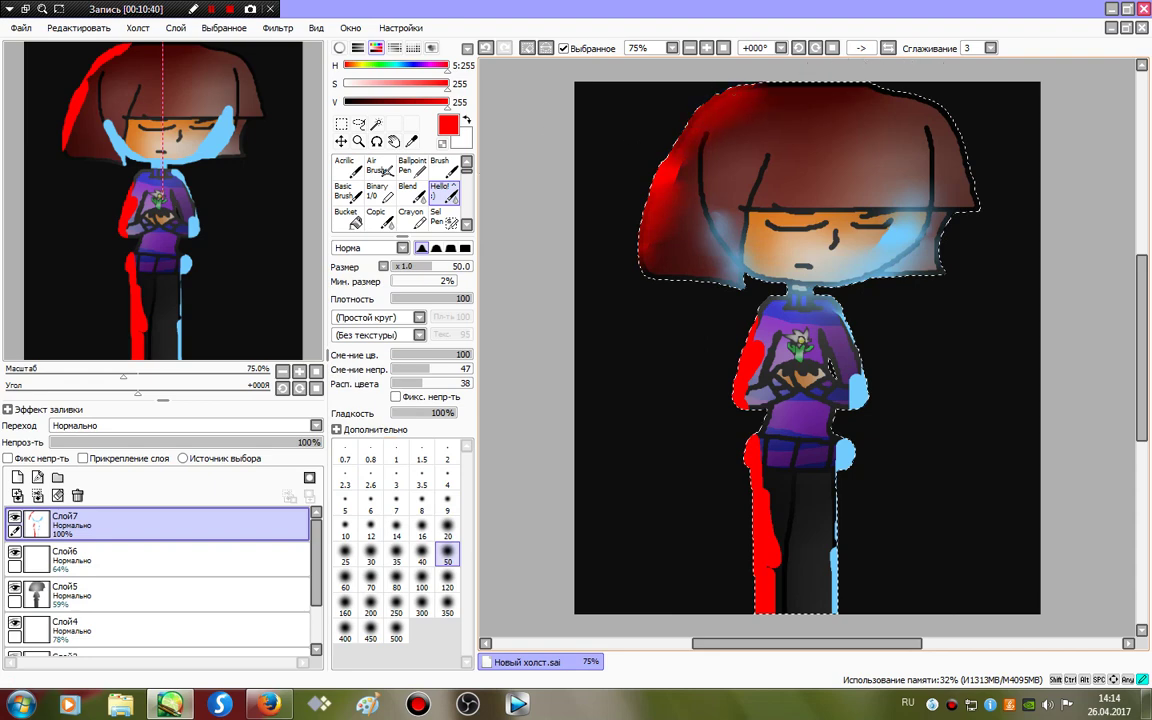
mouse_move(841, 165)
left_mouse_down()
mouse_move(1008, 188)
mouse_move(908, 383)
mouse_move(1073, 331)
left_mouse_up()
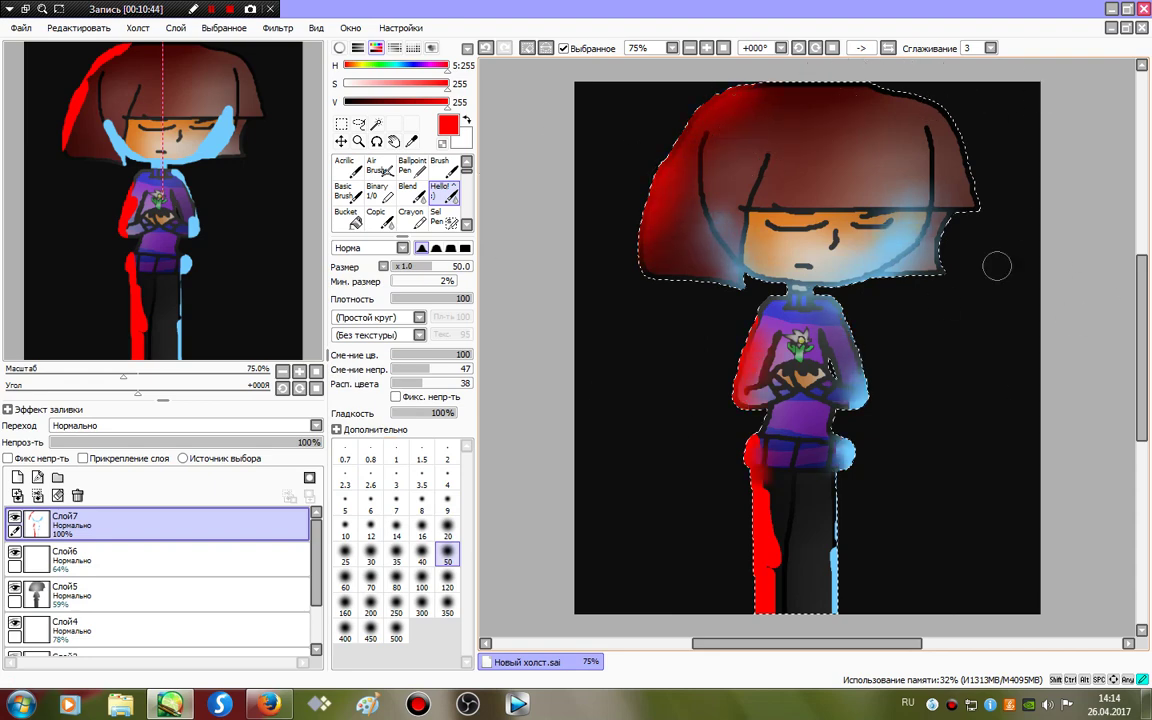
left_click_drag(997, 266, 934, 291)
mouse_move(780, 380)
left_mouse_down()
mouse_move(735, 435)
mouse_move(817, 474)
mouse_move(794, 587)
mouse_move(744, 356)
left_mouse_up()
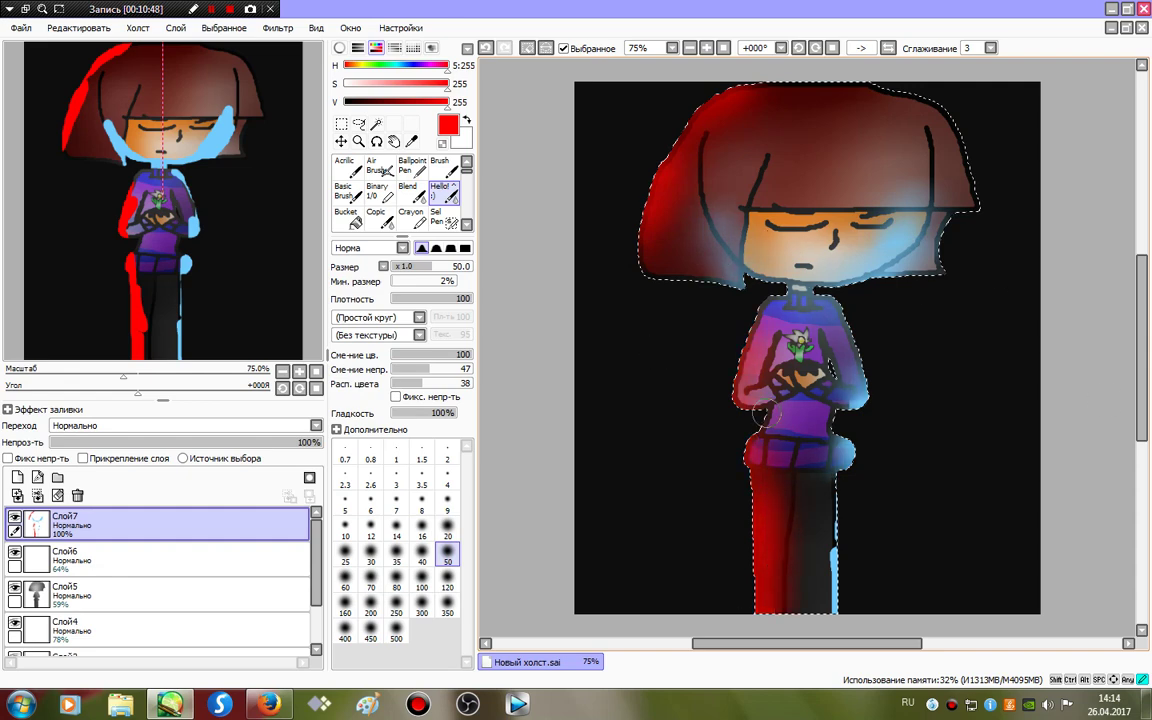
left_click_drag(833, 500, 830, 604)
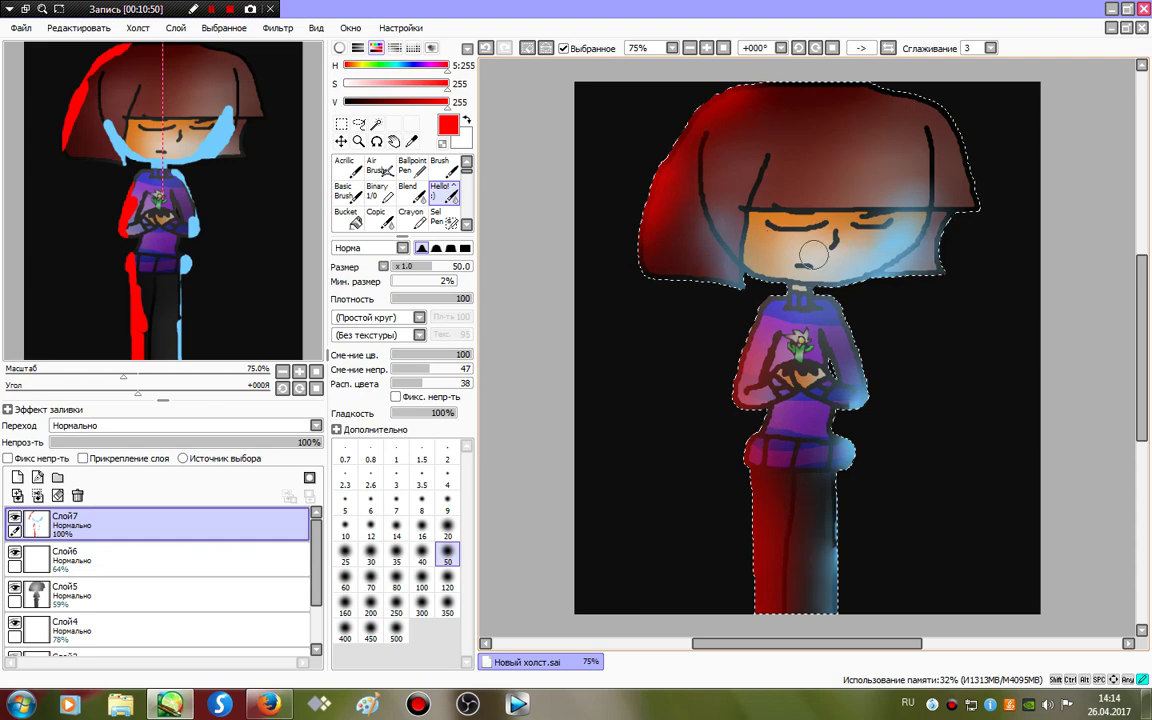
left_click_drag(834, 530, 837, 618)
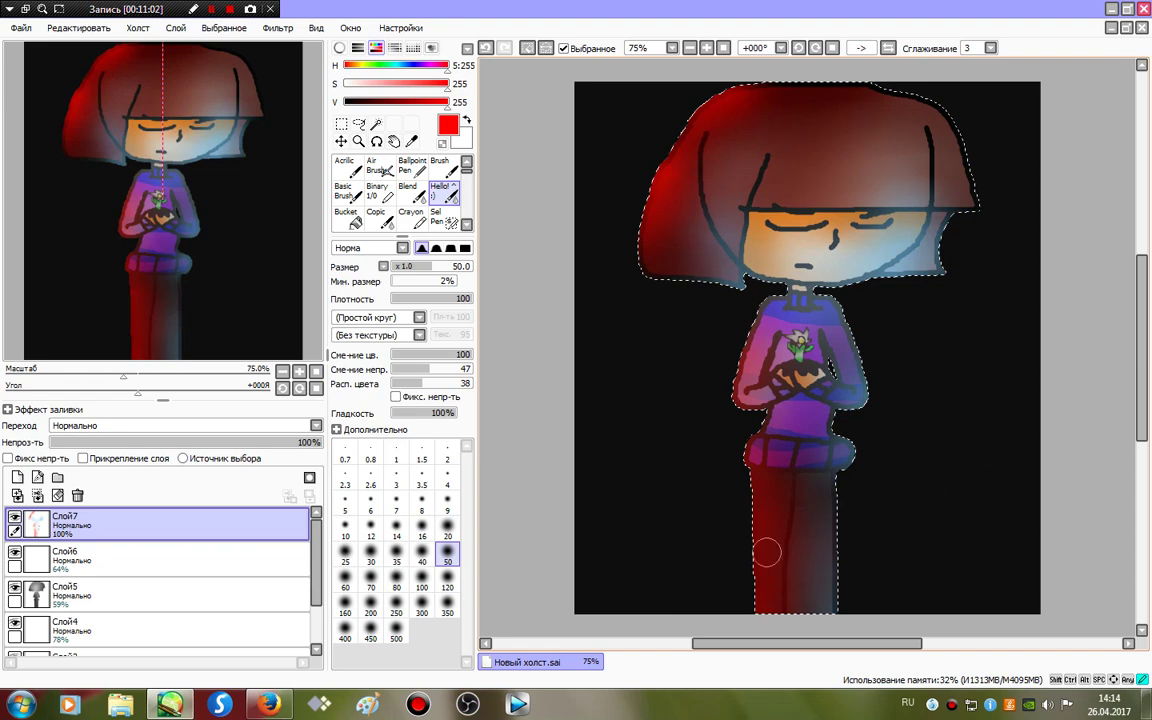
Set the opacity of the coloured light layer Слой7 to 78% and clear the selection.
left_click_drag(307, 443, 262, 443)
left_click(528, 48)
left_click(380, 193)
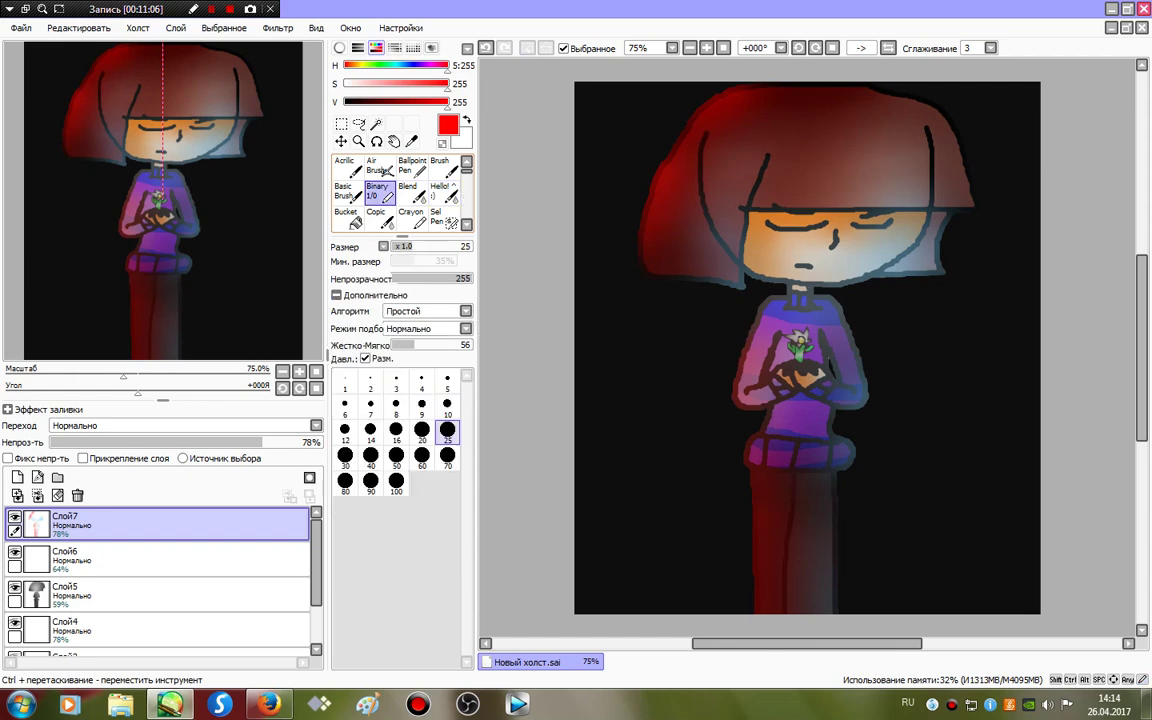
Sample the pale blue from the character's cheek and add a new layer above Слой7.
left_click(401, 66)
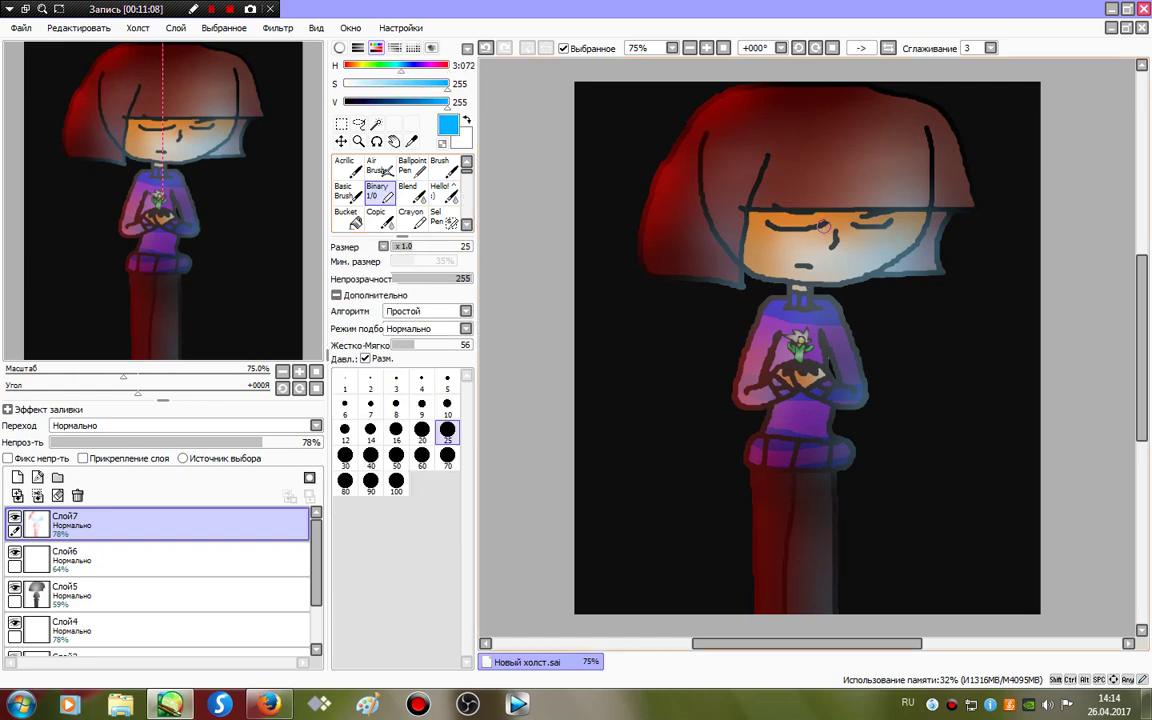
left_click(869, 268, "alt")
left_click(17, 478)
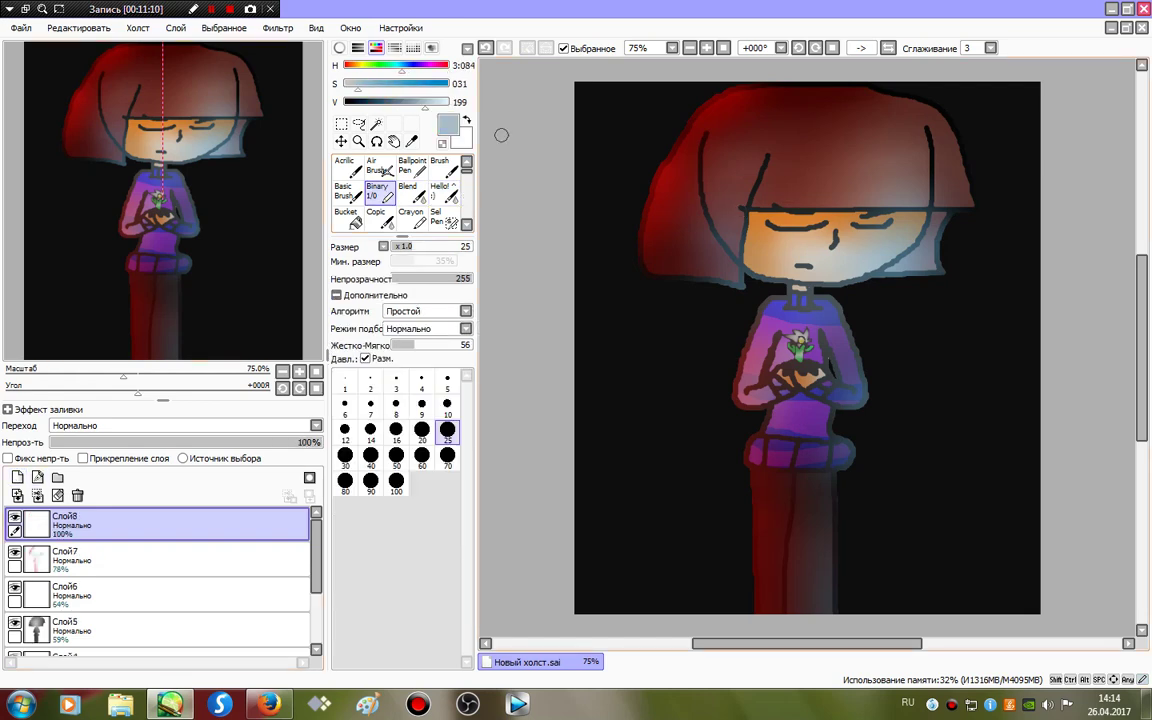
Set the opacity of Слой7 to 100%, try the sampled blue at saturation 255, and compare the opacity change by undoing and redoing it.
left_click(150, 559)
left_click_drag(289, 442, 324, 442)
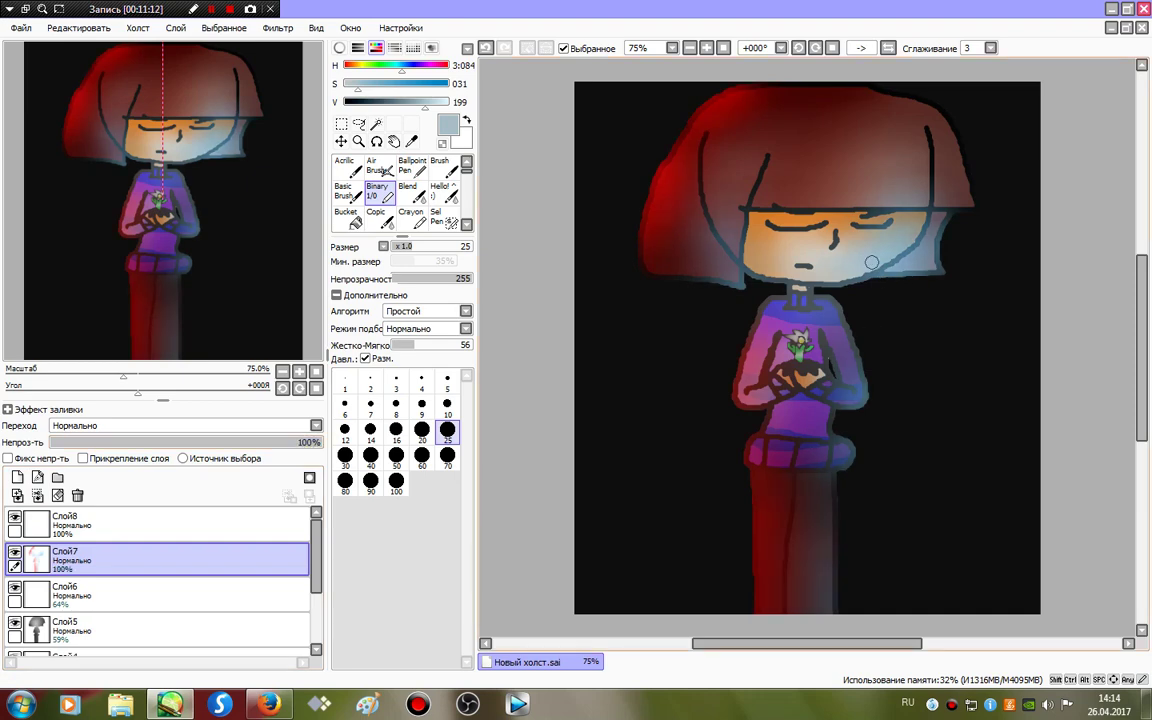
left_click_drag(364, 84, 449, 84)
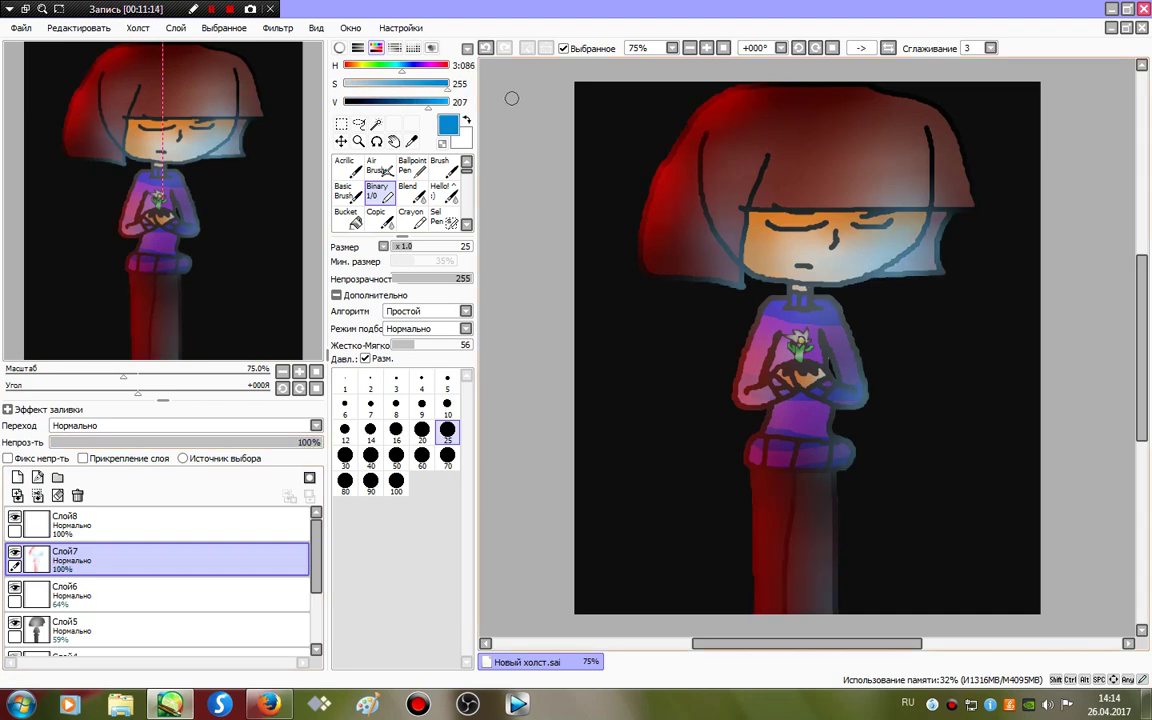
key("shift+F12")
key("shift+F12")
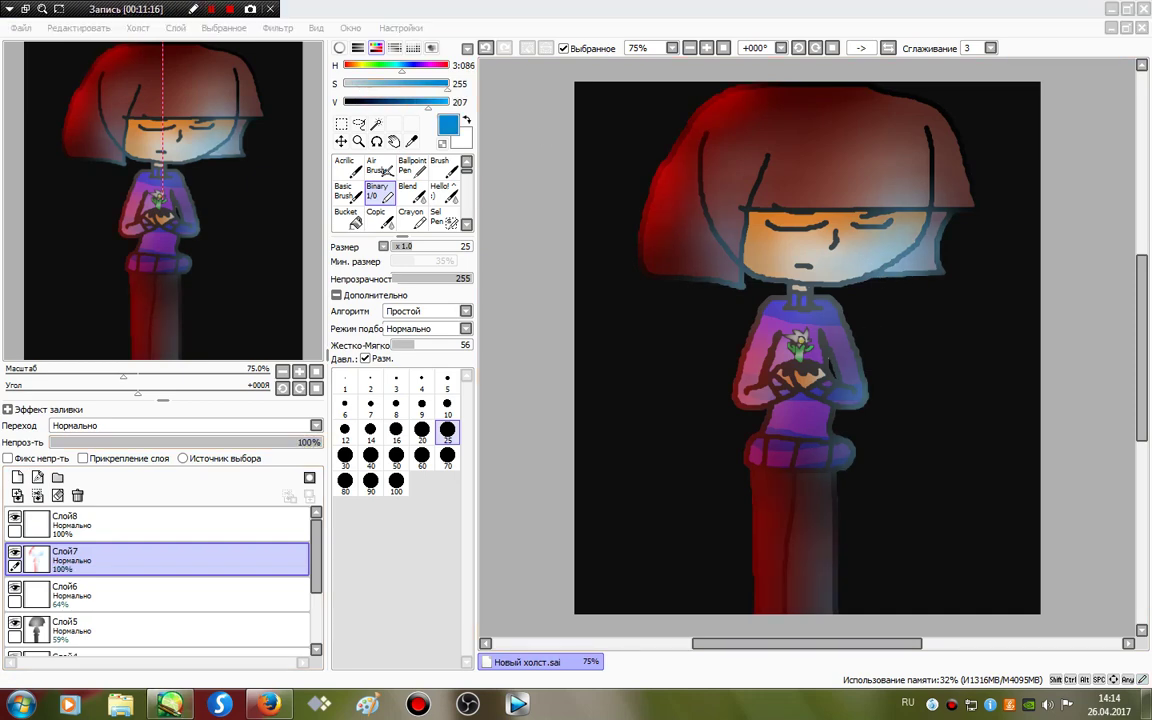
left_click(486, 48)
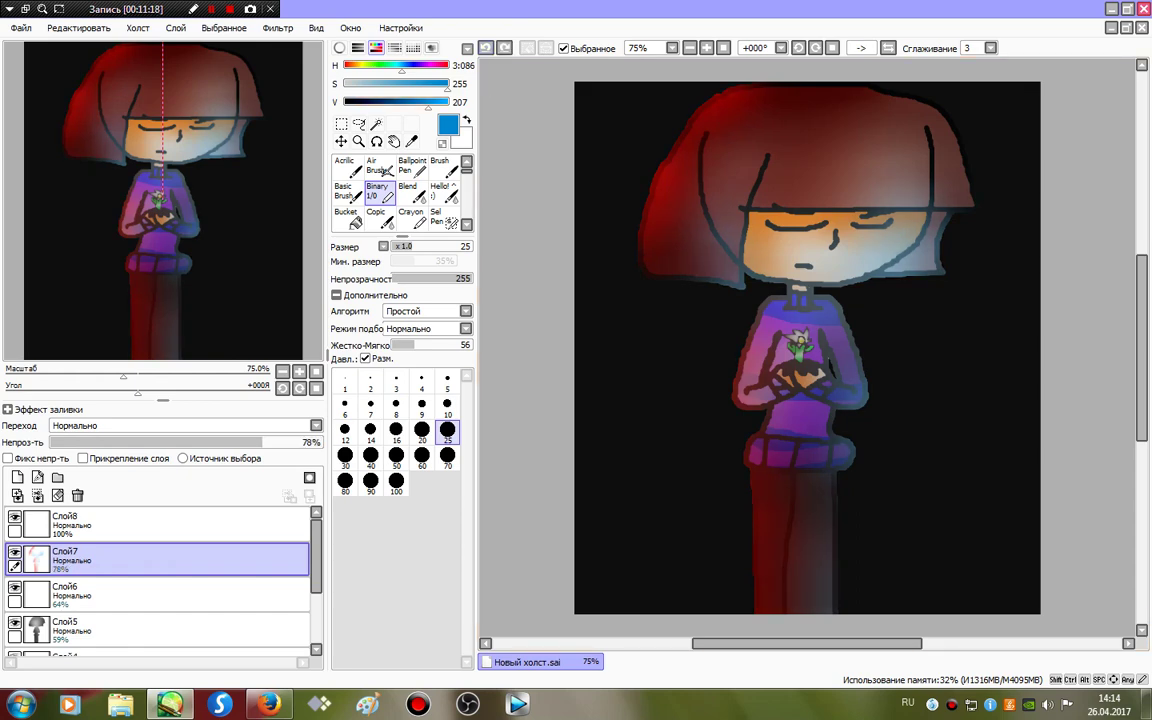
key("ctrl+y")
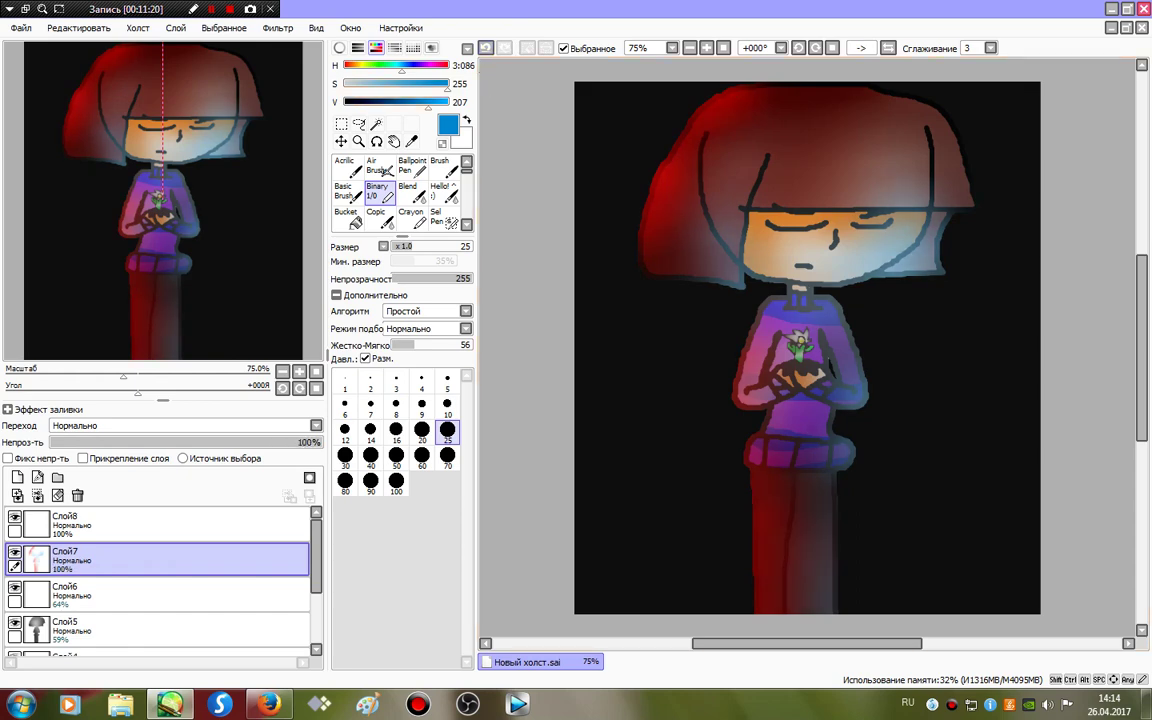
Sample the cheek's light blue again, raise its brightness to 255, and set the opacity of Слой7 to 72%.
left_click_drag(365, 85, 405, 85)
left_click(881, 253, "alt")
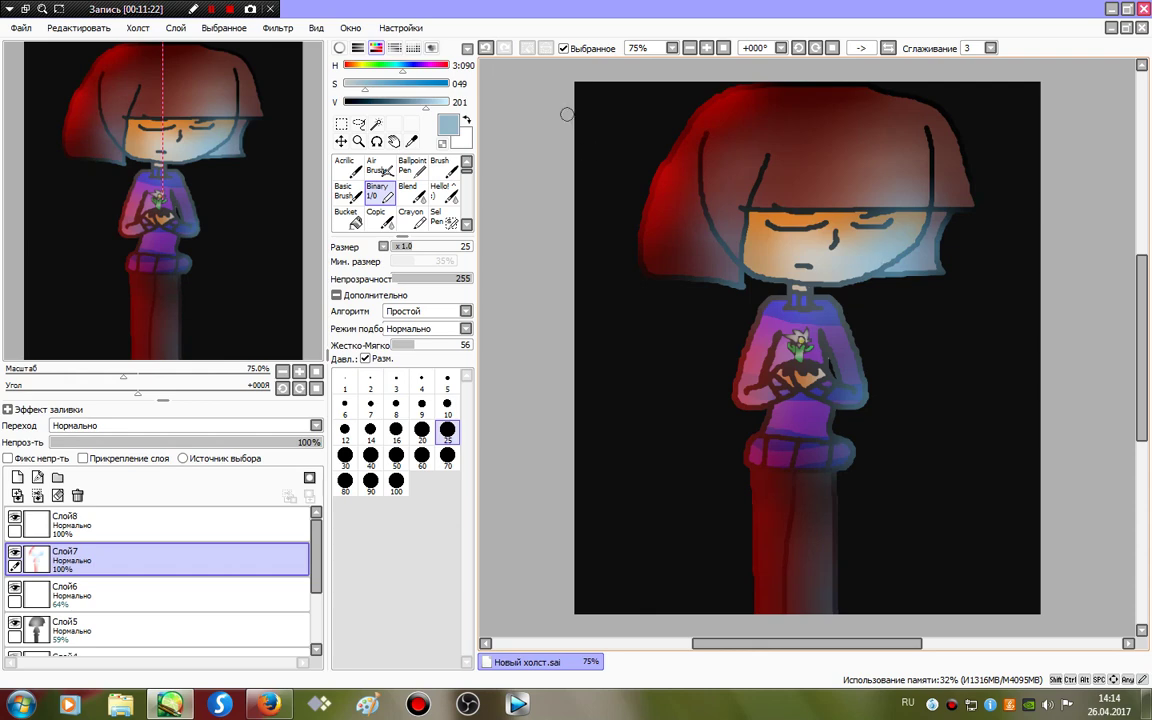
left_click(448, 103)
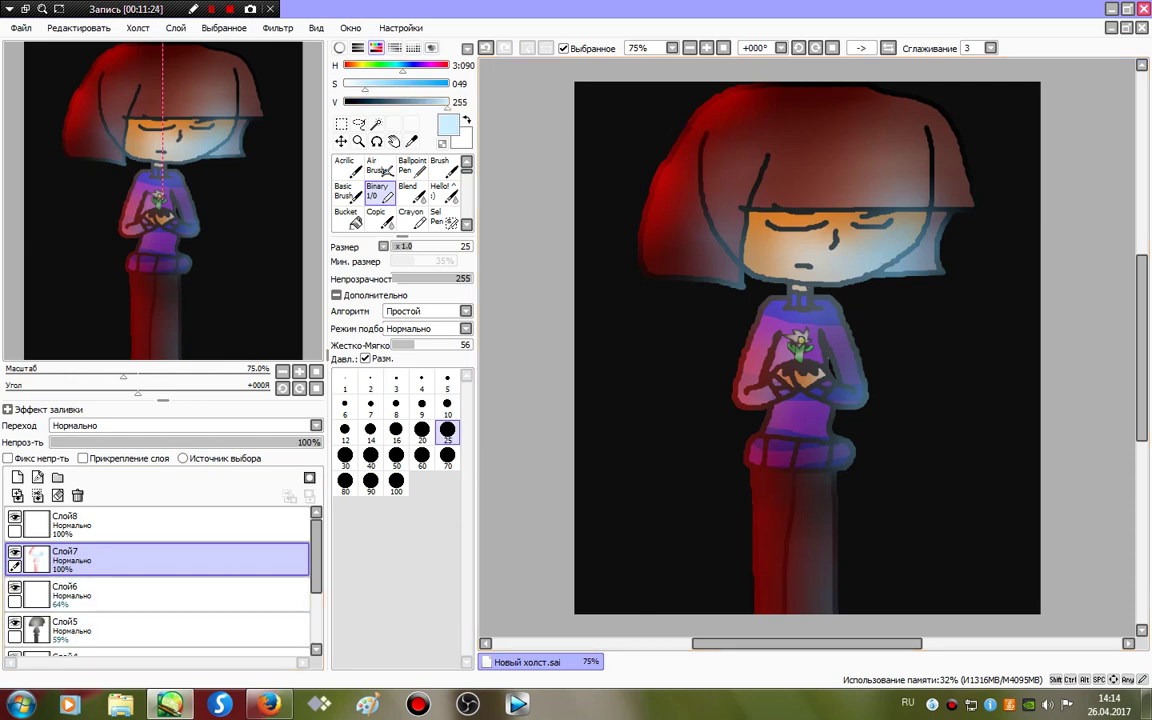
left_click_drag(288, 442, 246, 442)
On layer Слой8, fill the lower-right corner of the canvas with pale blue using the Binary pen at size 100.
left_click(178, 525)
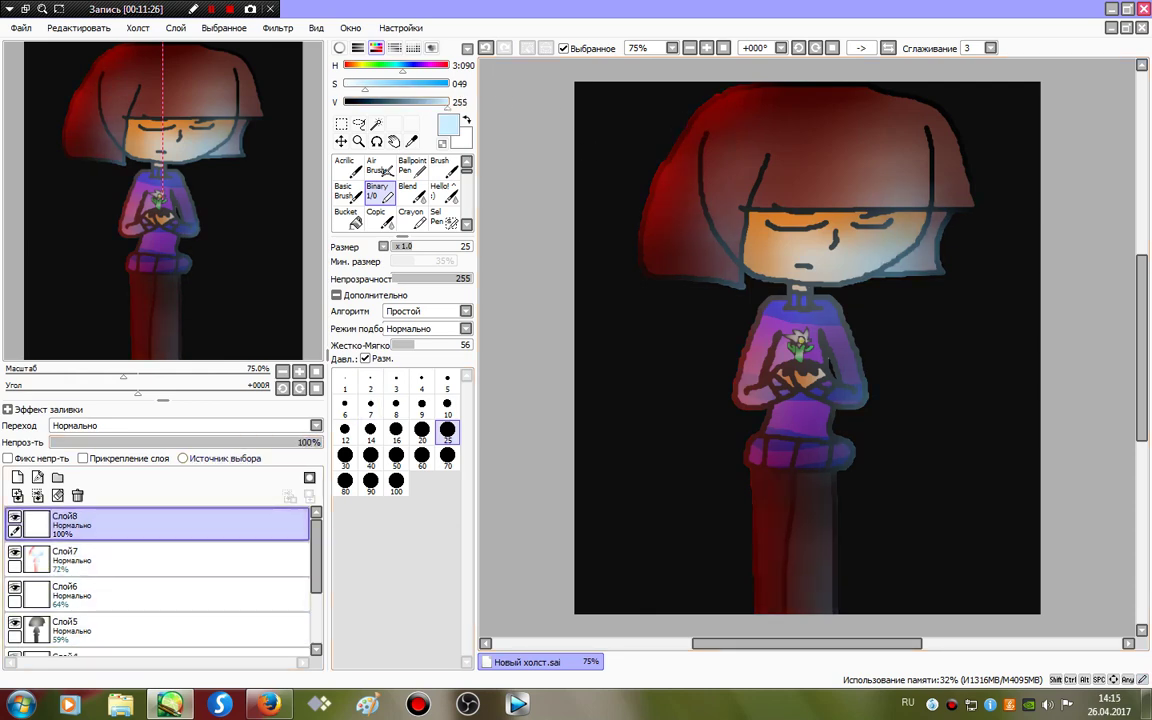
left_click(396, 482)
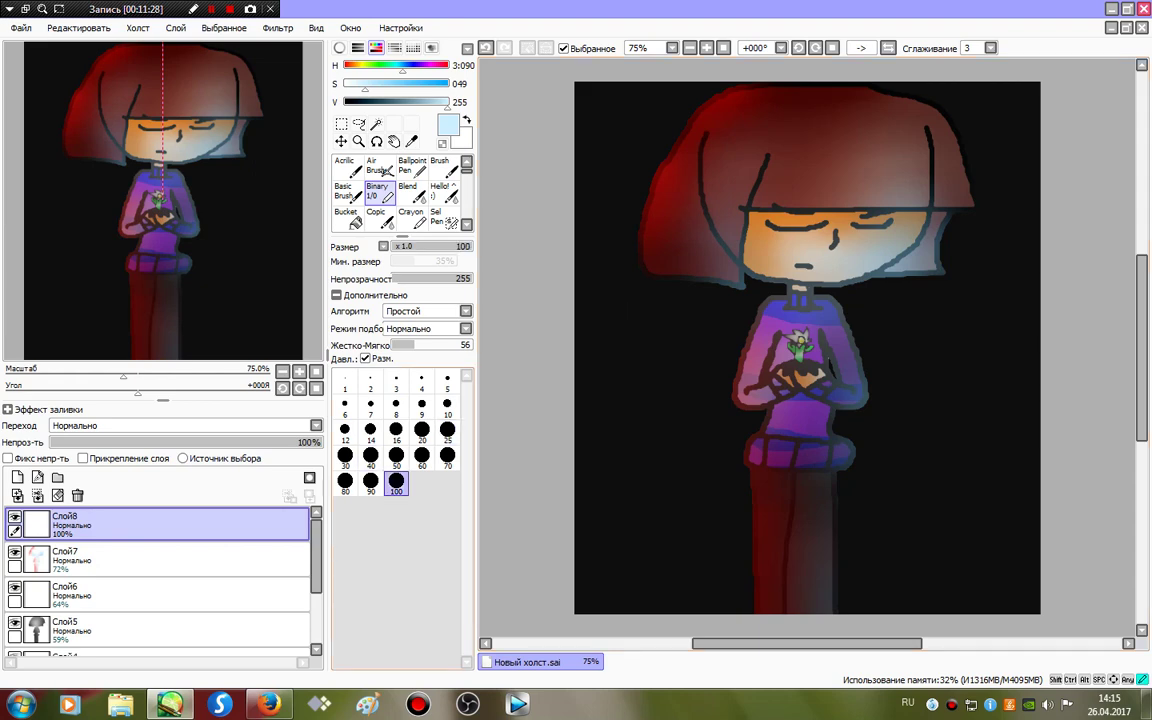
mouse_move(1045, 476)
left_mouse_down()
mouse_move(1099, 460)
mouse_move(903, 598)
mouse_move(938, 625)
left_mouse_up()
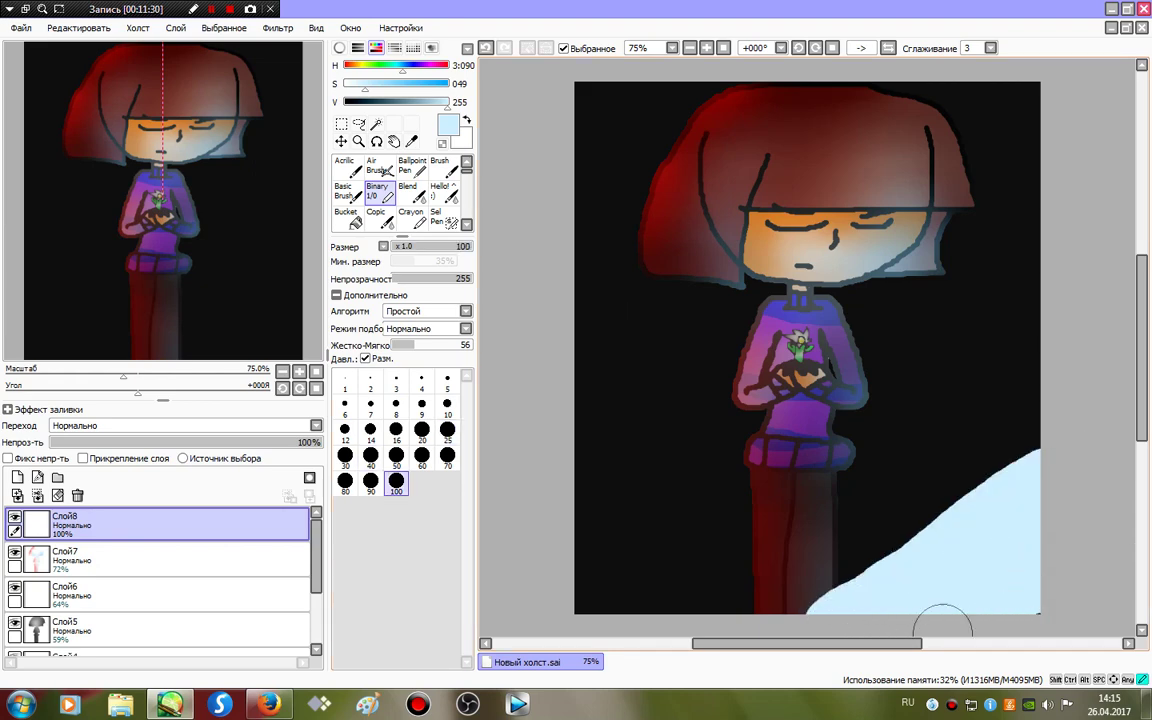
Blur the pale blue corner into the dark background with the "Hello! ^_^" brush at size 120.
left_click(444, 192)
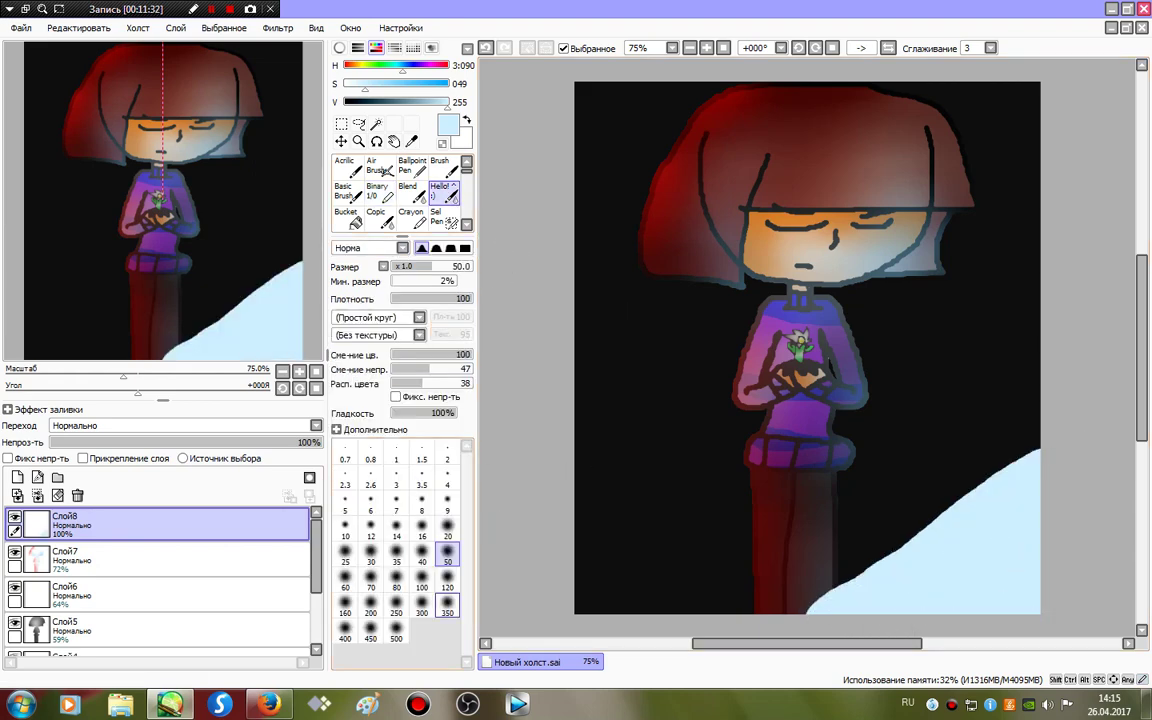
left_click(447, 580)
mouse_move(778, 505)
left_mouse_down()
mouse_move(1091, 455)
mouse_move(1151, 460)
mouse_move(816, 498)
mouse_move(1146, 445)
mouse_move(1066, 489)
mouse_move(971, 580)
mouse_move(802, 667)
mouse_move(1143, 428)
mouse_move(835, 455)
mouse_move(524, 418)
mouse_move(864, 466)
mouse_move(655, 462)
mouse_move(1150, 383)
left_mouse_up()
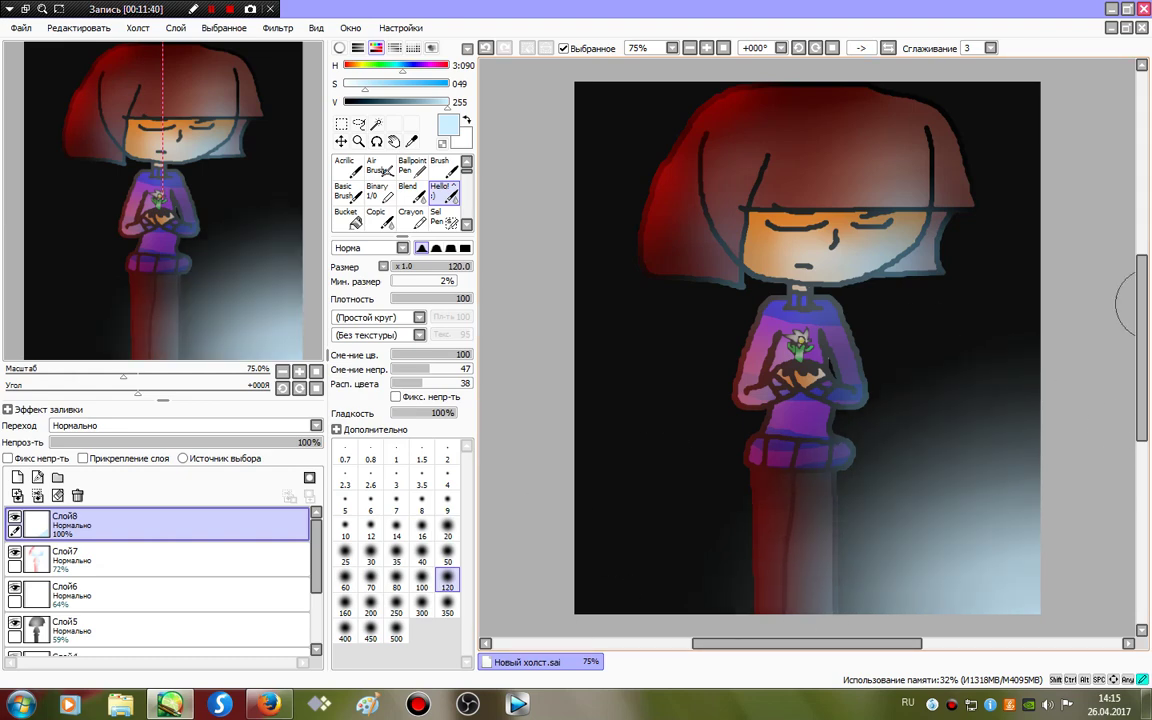
left_click_drag(861, 540, 1005, 560)
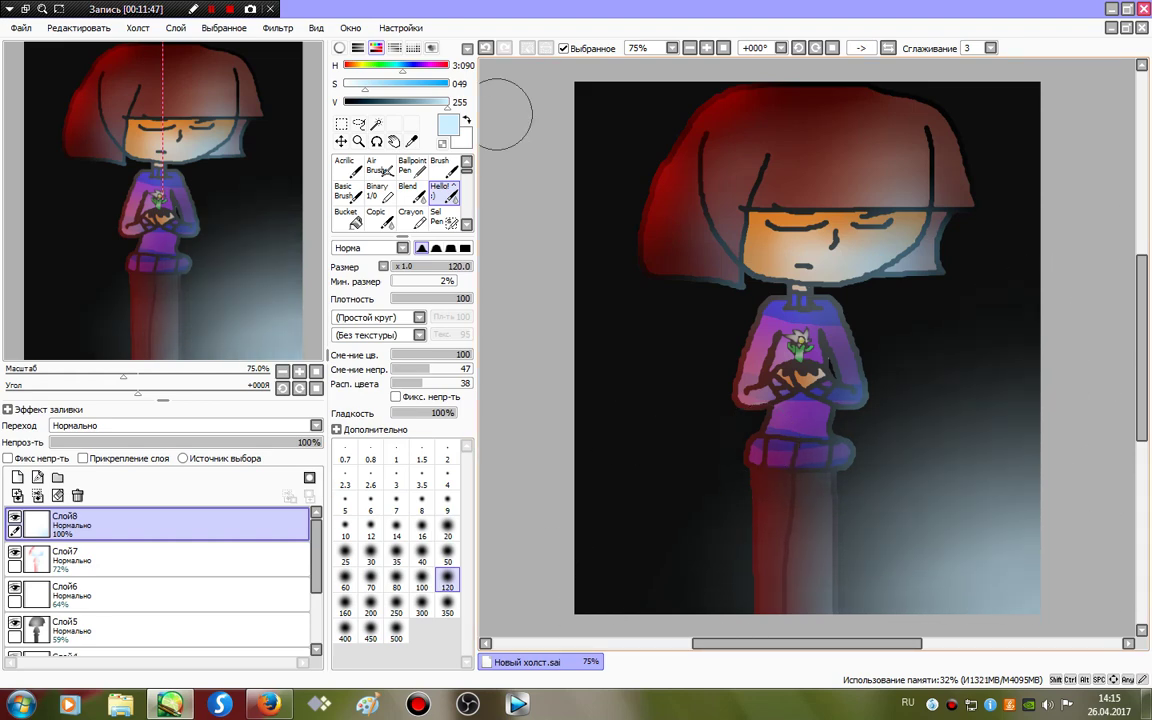
Paint the upper-left corner of the canvas pure red with the Binary pen and blur it with the "Hello! ^_^" brush at size 120.
left_click(379, 192)
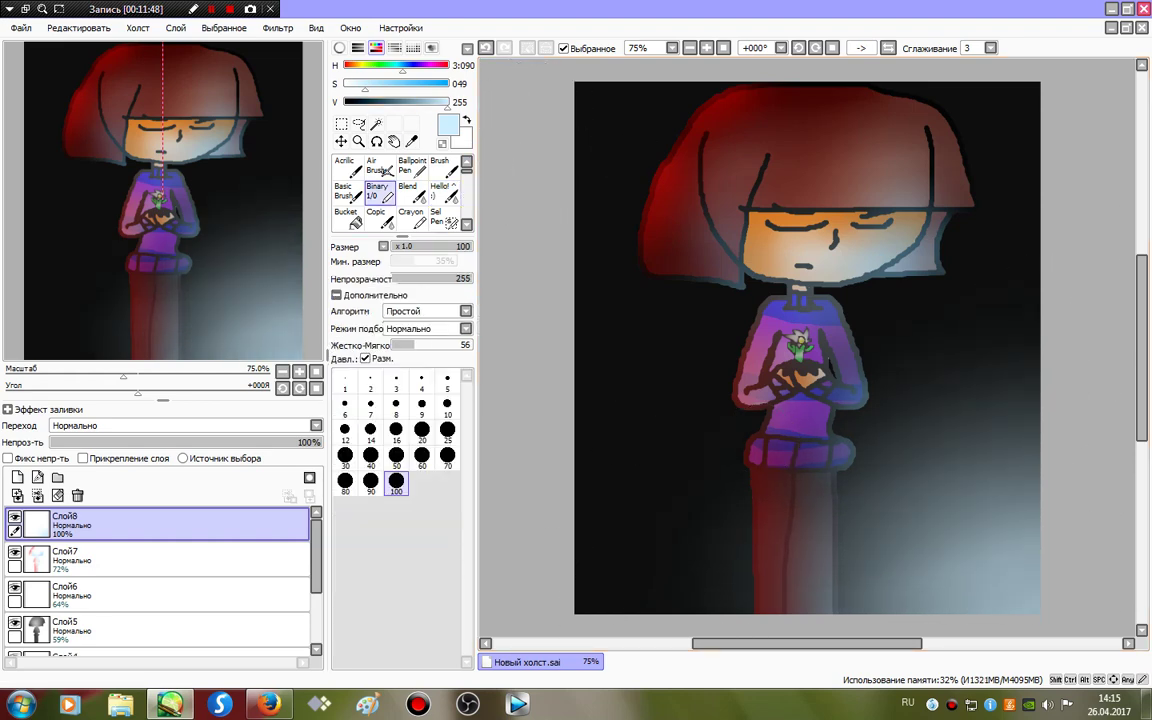
left_click(447, 66)
left_click(447, 84)
mouse_move(663, 91)
left_mouse_down()
mouse_move(690, 83)
mouse_move(503, 102)
left_mouse_up()
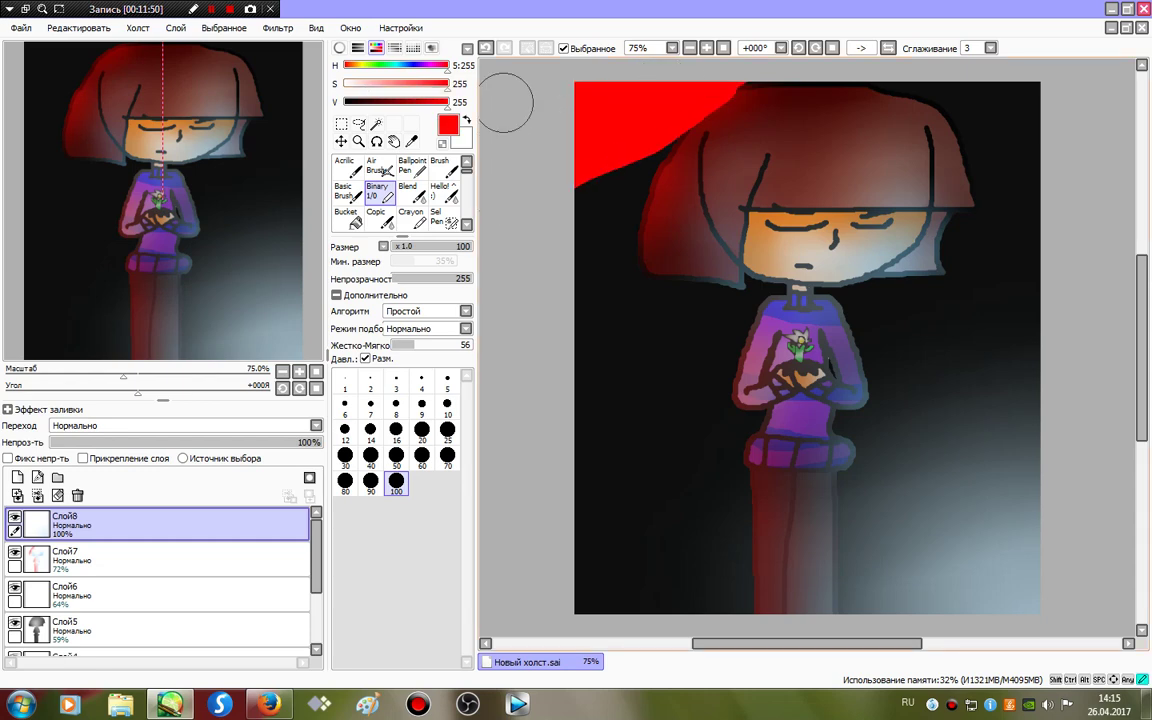
left_click(443, 193)
mouse_move(728, 98)
left_mouse_down()
mouse_move(481, 213)
mouse_move(742, 30)
left_mouse_up()
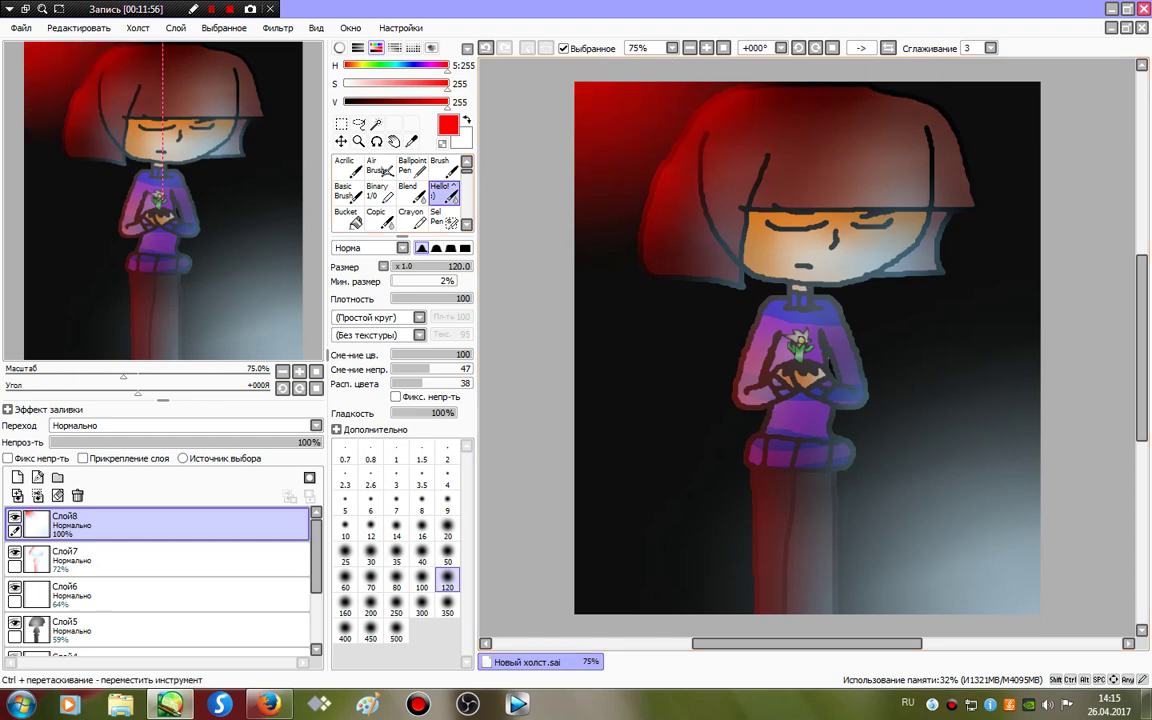
Add another red patch over the upper-left part of the hair and blend it into the red glow.
left_click(377, 192)
mouse_move(748, 108)
left_mouse_down()
mouse_move(695, 150)
mouse_move(785, 97)
left_mouse_up()
left_click(444, 193)
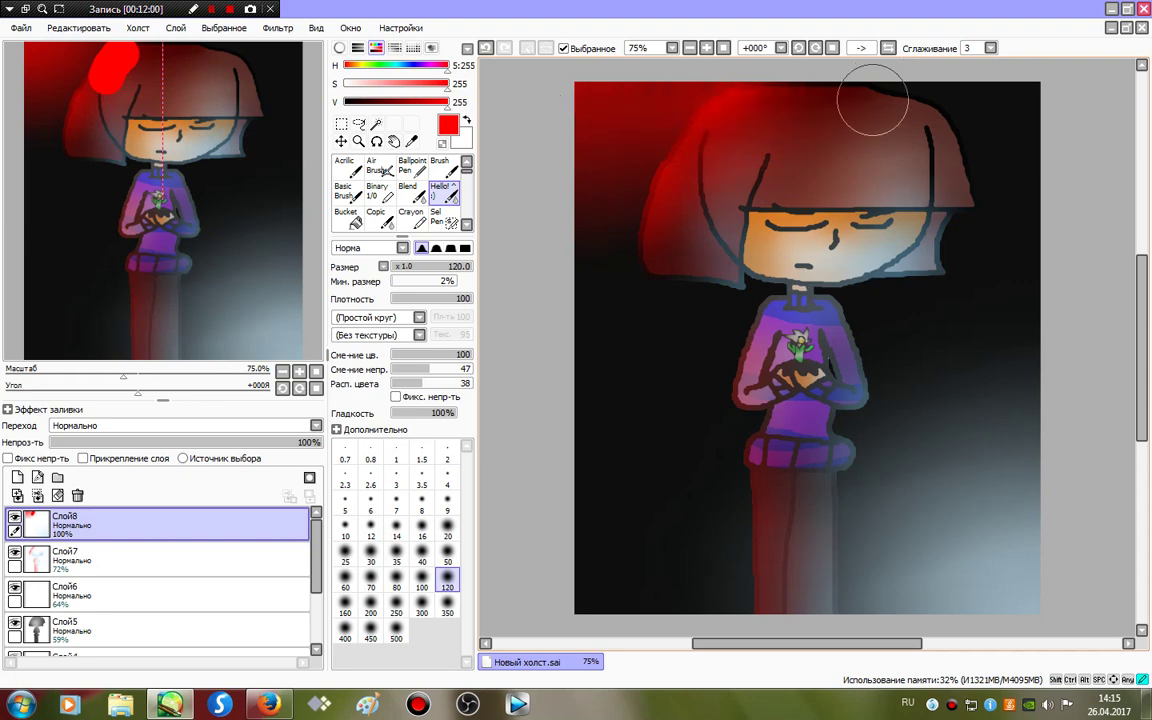
Paint a red band across the hair, blend it with the "Hello! ^_^" brush at size 120, and set layer Слой8's opacity to 77%.
left_click(377, 192)
left_click_drag(820, 163, 600, 140)
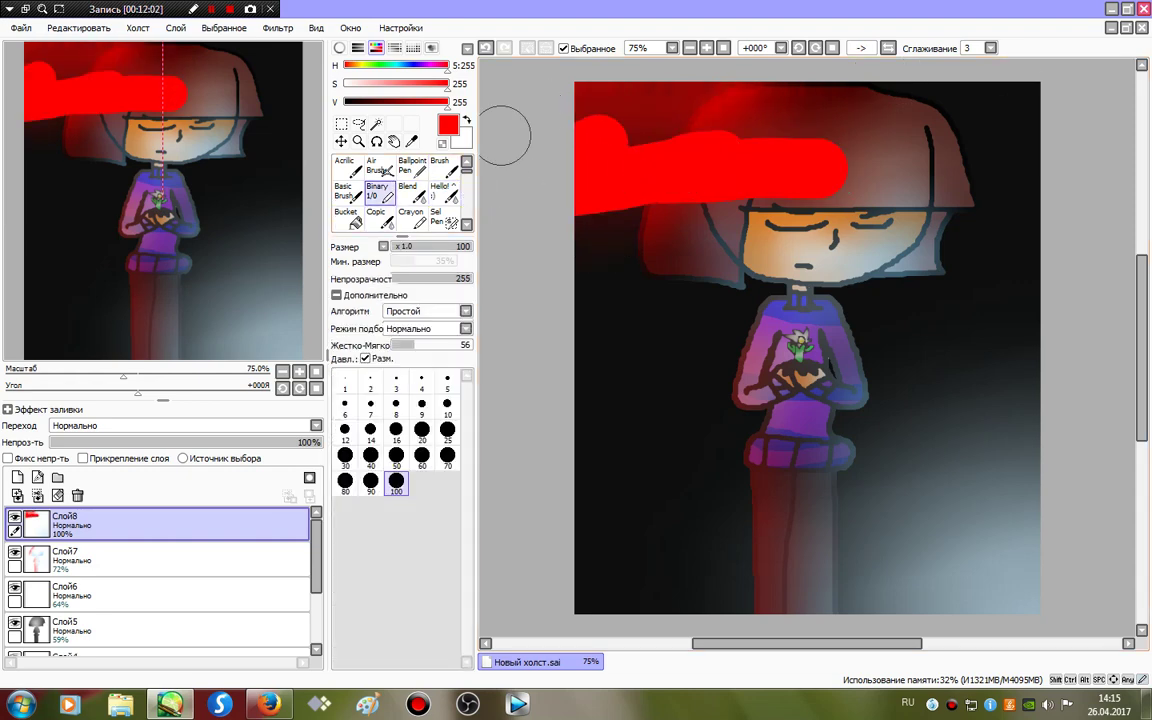
left_click(443, 192)
mouse_move(720, 190)
left_mouse_down()
mouse_move(620, 170)
mouse_move(540, 100)
left_mouse_up()
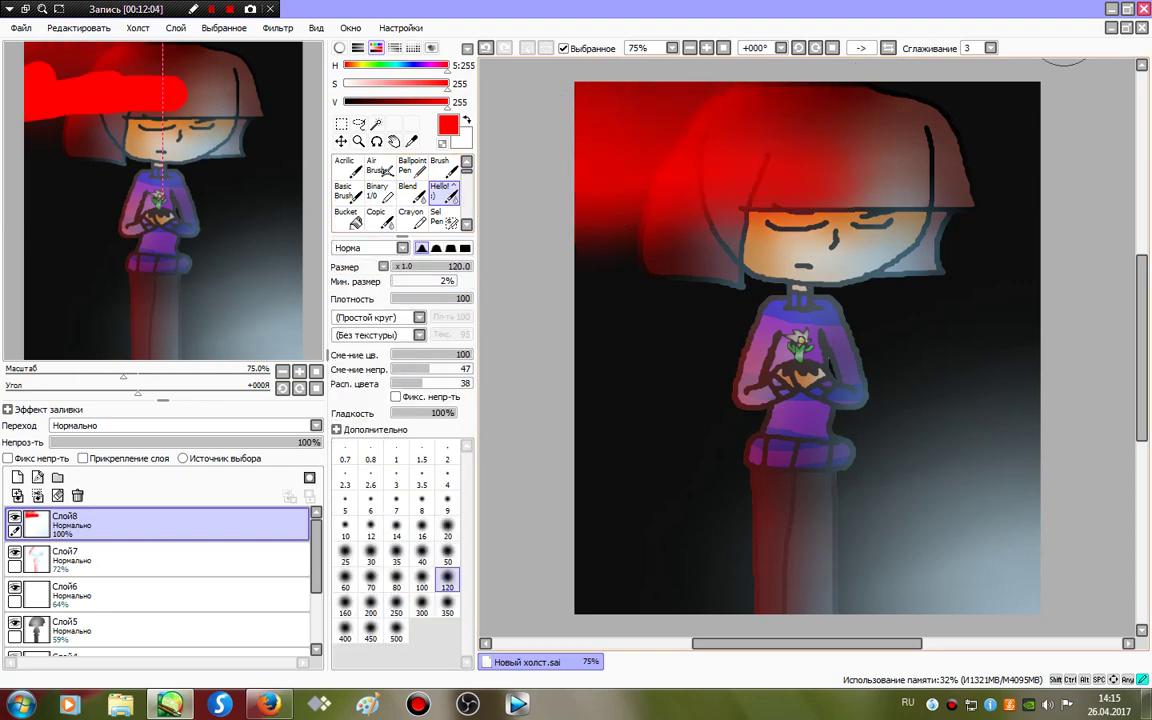
left_click_drag(663, 230, 663, 240)
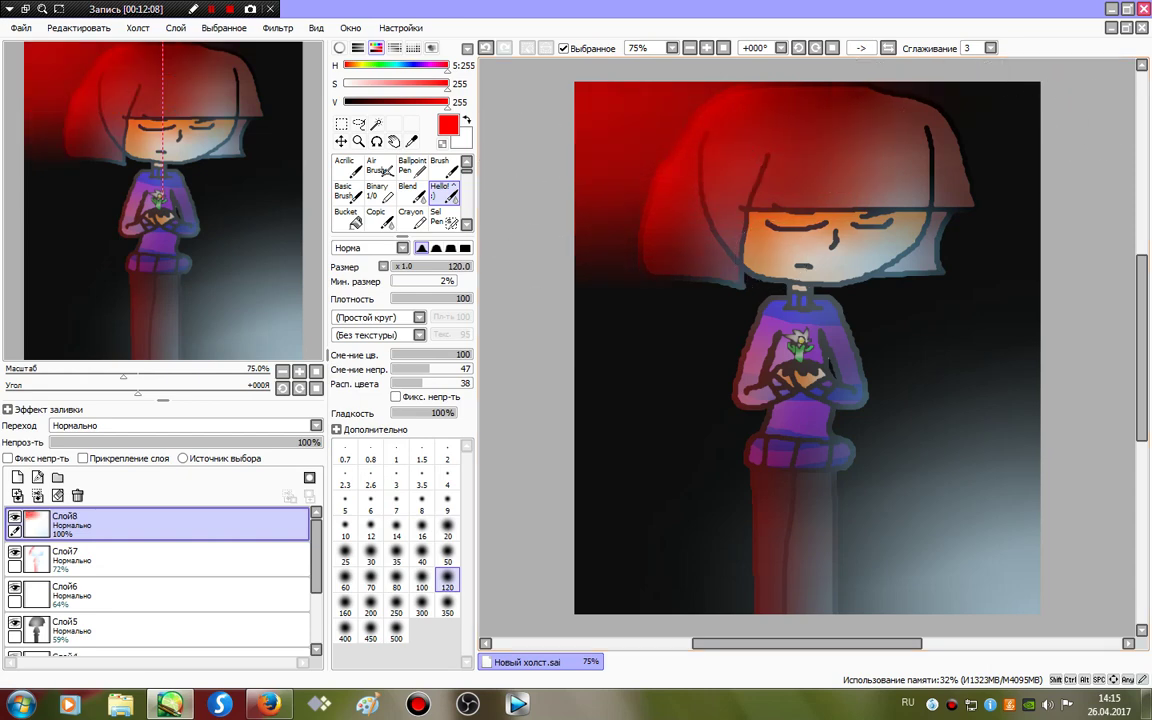
left_click_drag(300, 442, 259, 442)
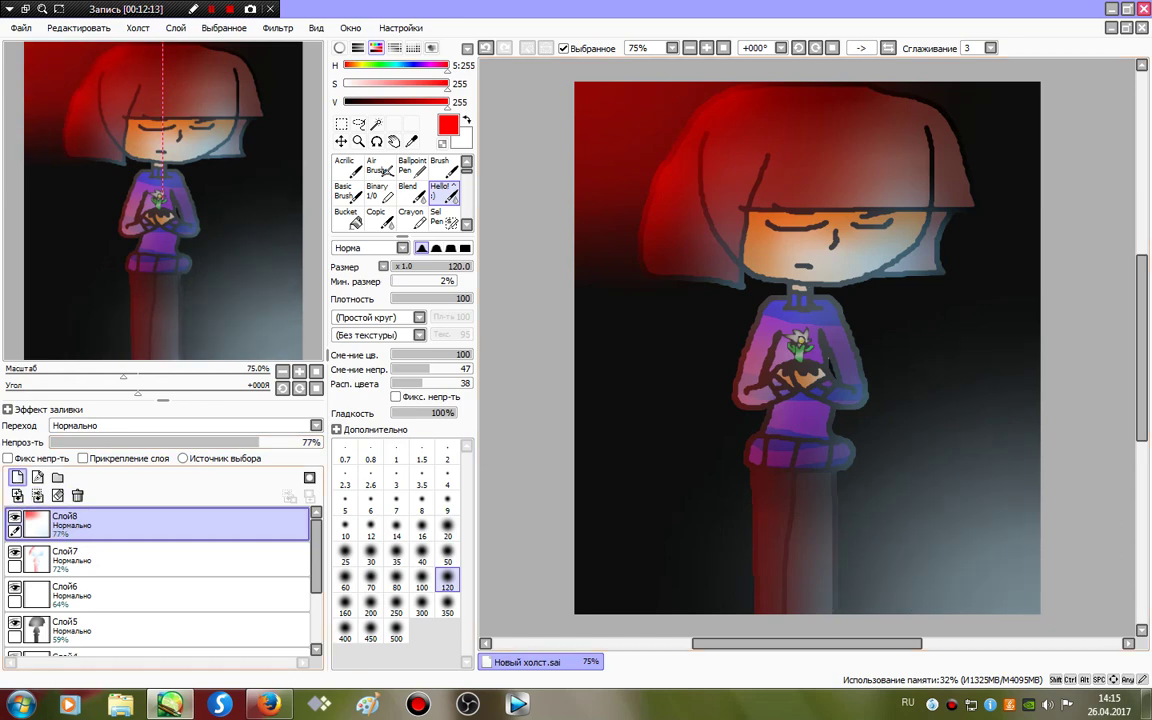
On a new layer, paint dark red strokes beside the character's arm at the canvas's left edge with the Binary pen at size 25.
left_click(17, 477)
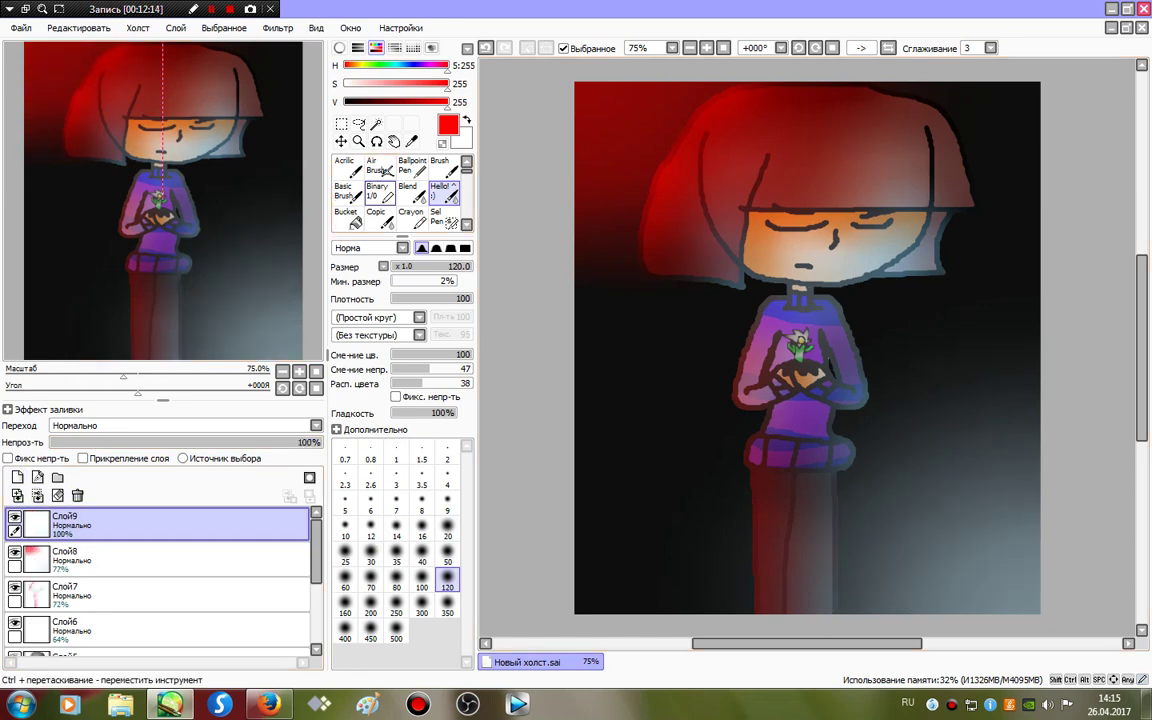
left_click(376, 191)
left_click_drag(421, 103, 402, 103)
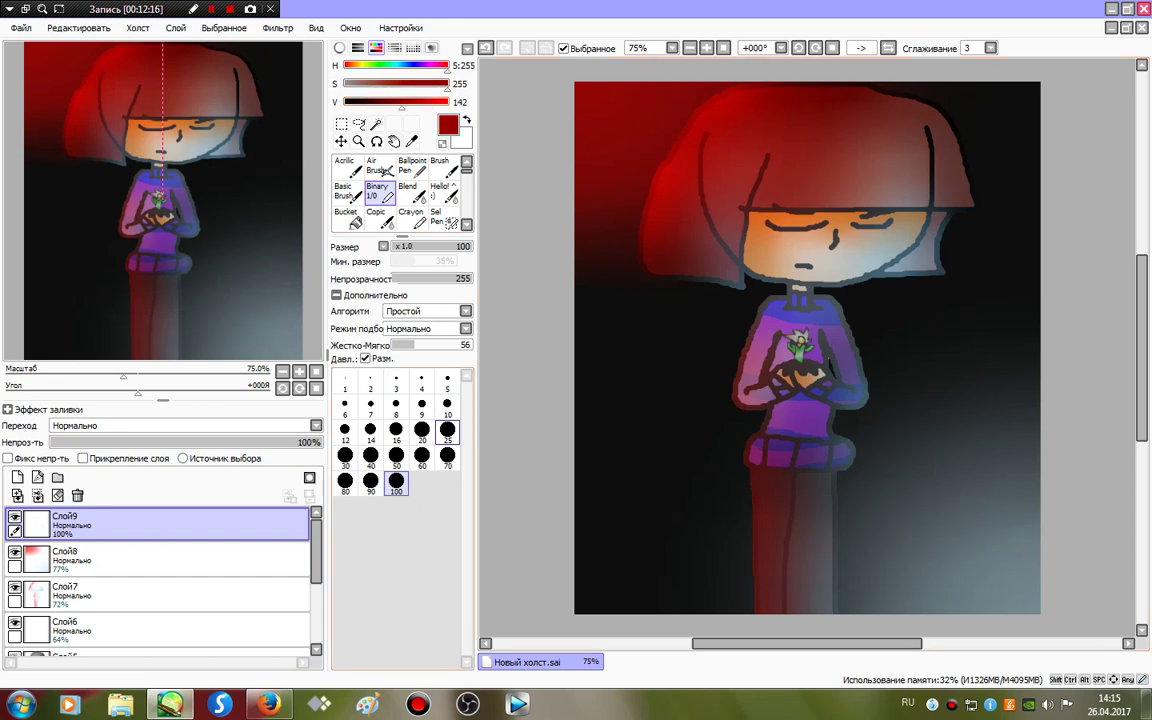
left_click(447, 430)
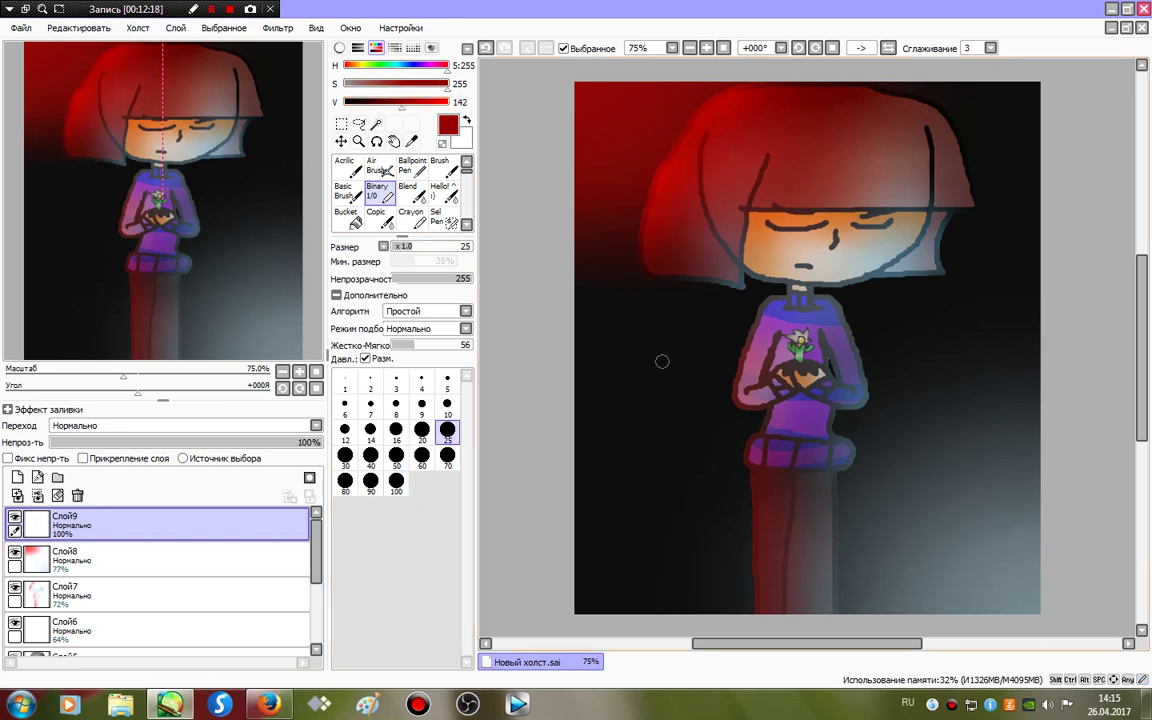
mouse_move(647, 331)
left_mouse_down()
mouse_move(720, 325)
mouse_move(600, 350)
mouse_move(590, 375)
mouse_move(704, 360)
mouse_move(565, 357)
mouse_move(662, 350)
mouse_move(588, 310)
left_mouse_up()
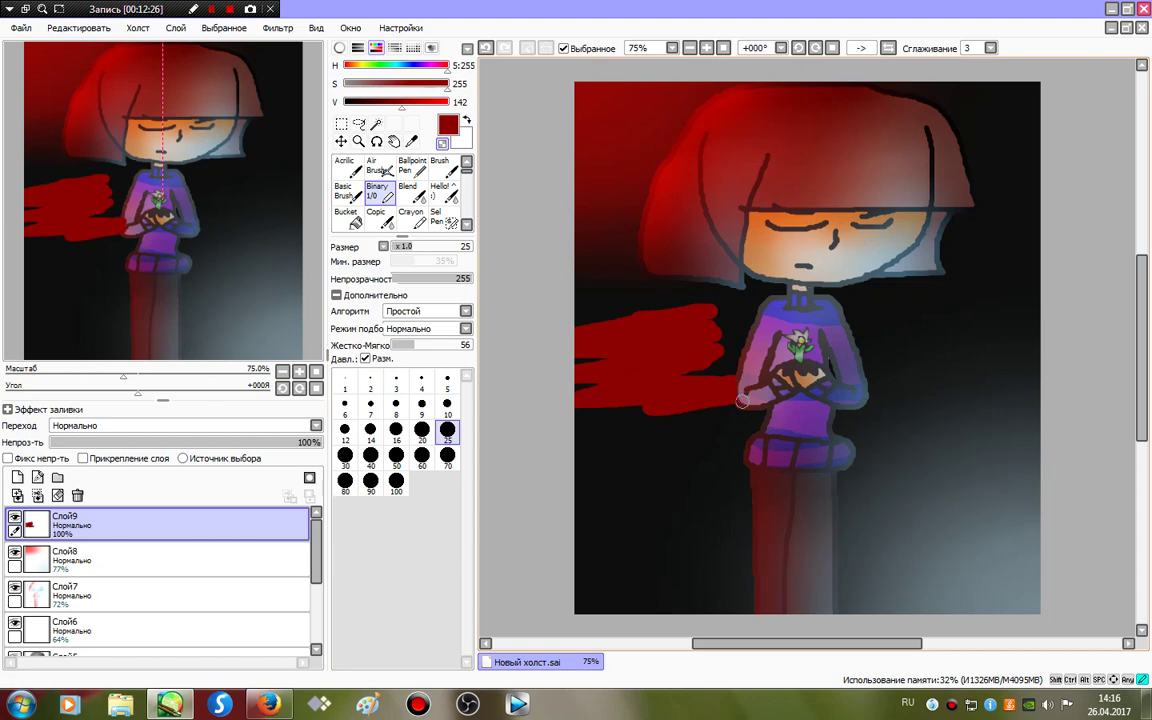
right_click(661, 383)
right_click(640, 373)
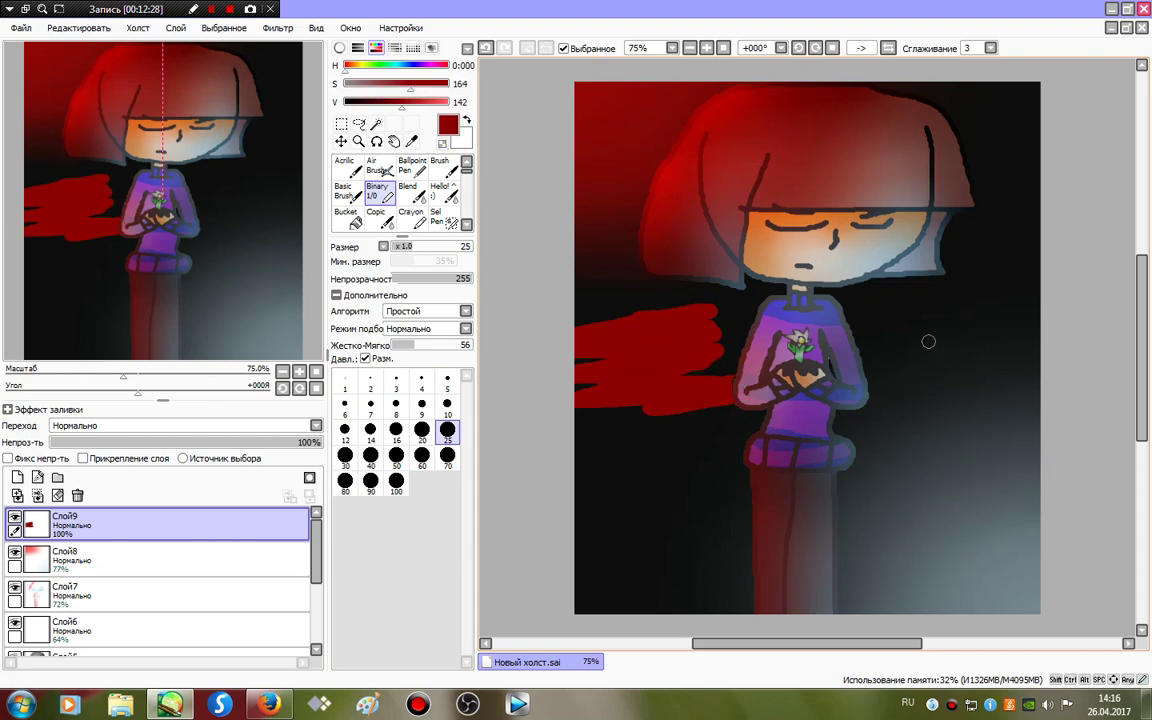
Add dark red strokes along the canvas's right edge and in its lower-left area, and place layer Слой9 below Слой8.
mouse_move(990, 298)
left_mouse_down()
mouse_move(1016, 334)
mouse_move(1020, 410)
mouse_move(1075, 504)
mouse_move(1043, 537)
left_mouse_up()
left_click_drag(180, 523, 180, 573)
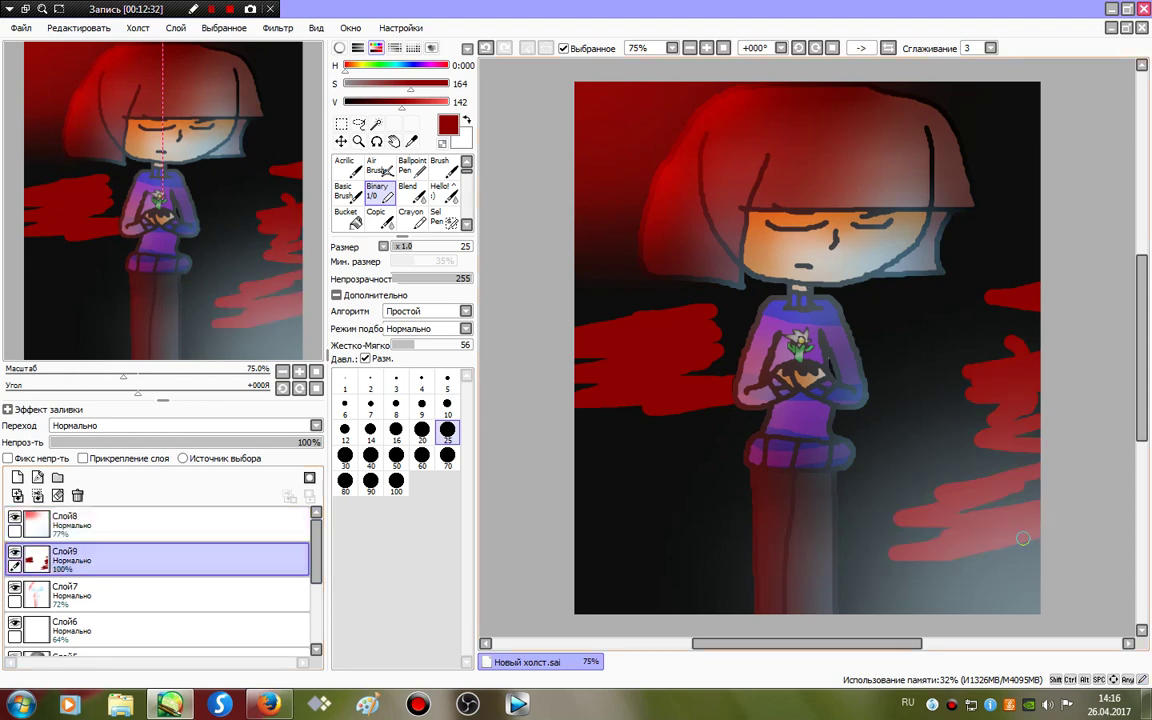
mouse_move(1005, 544)
left_mouse_down()
mouse_move(1077, 537)
mouse_move(896, 574)
left_mouse_up()
mouse_move(1026, 100)
left_mouse_down()
mouse_move(1025, 195)
mouse_move(1010, 130)
left_mouse_up()
mouse_move(591, 528)
left_mouse_down()
mouse_move(639, 497)
mouse_move(695, 562)
left_mouse_up()
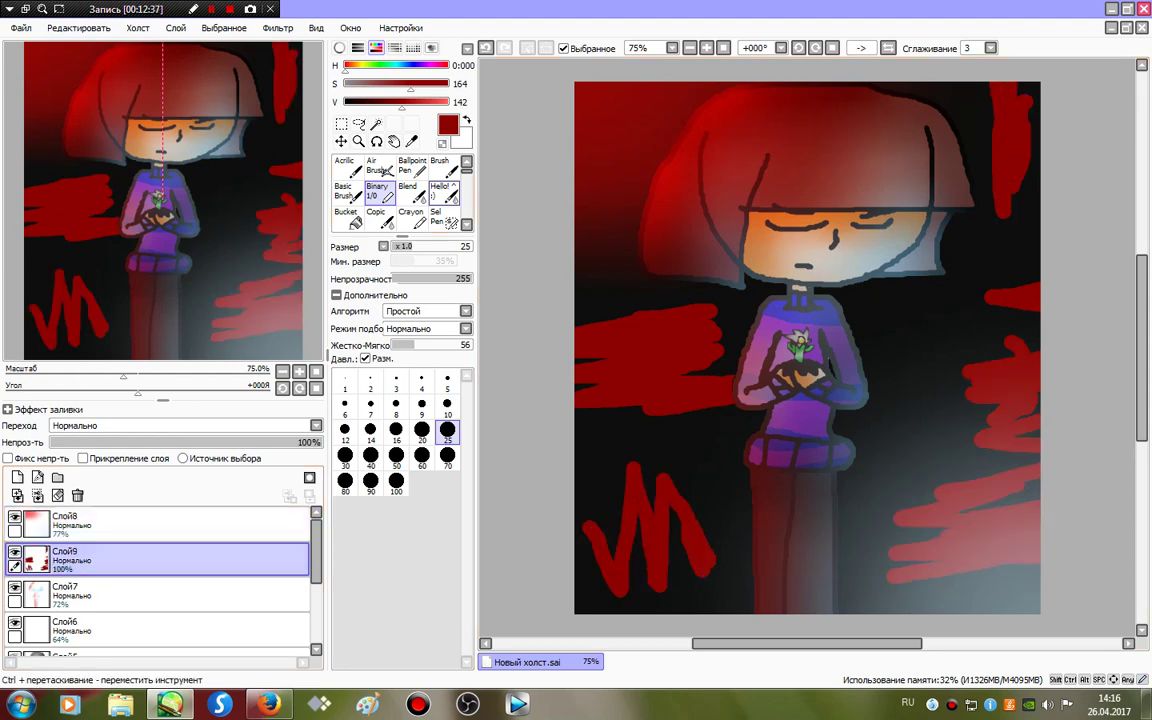
left_click(444, 194)
mouse_move(597, 263)
left_mouse_down()
mouse_move(675, 280)
mouse_move(525, 332)
mouse_move(652, 318)
mouse_move(799, 338)
mouse_move(720, 387)
mouse_move(574, 416)
mouse_move(644, 389)
mouse_move(664, 344)
mouse_move(564, 353)
mouse_move(589, 396)
mouse_move(680, 402)
left_mouse_up()
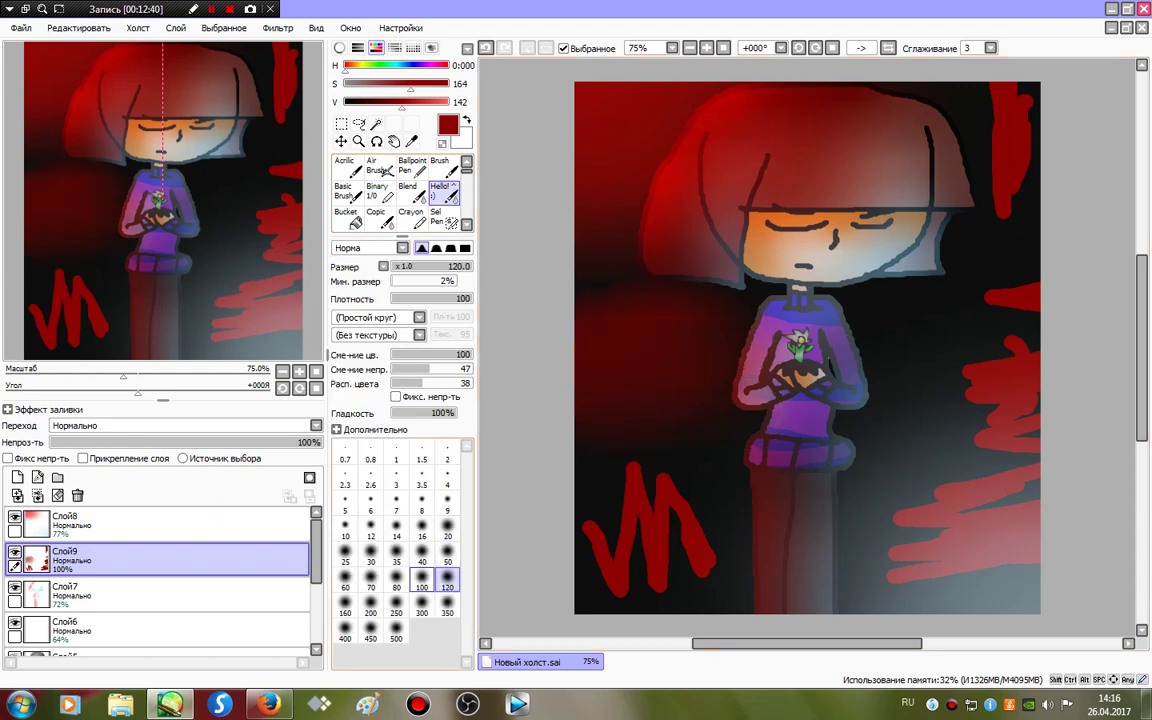
mouse_move(657, 485)
left_mouse_down()
mouse_move(617, 506)
mouse_move(681, 494)
mouse_move(471, 552)
mouse_move(630, 591)
mouse_move(1077, 548)
mouse_move(866, 505)
mouse_move(1029, 507)
mouse_move(990, 141)
mouse_move(1039, 172)
mouse_move(1023, 180)
left_mouse_up()
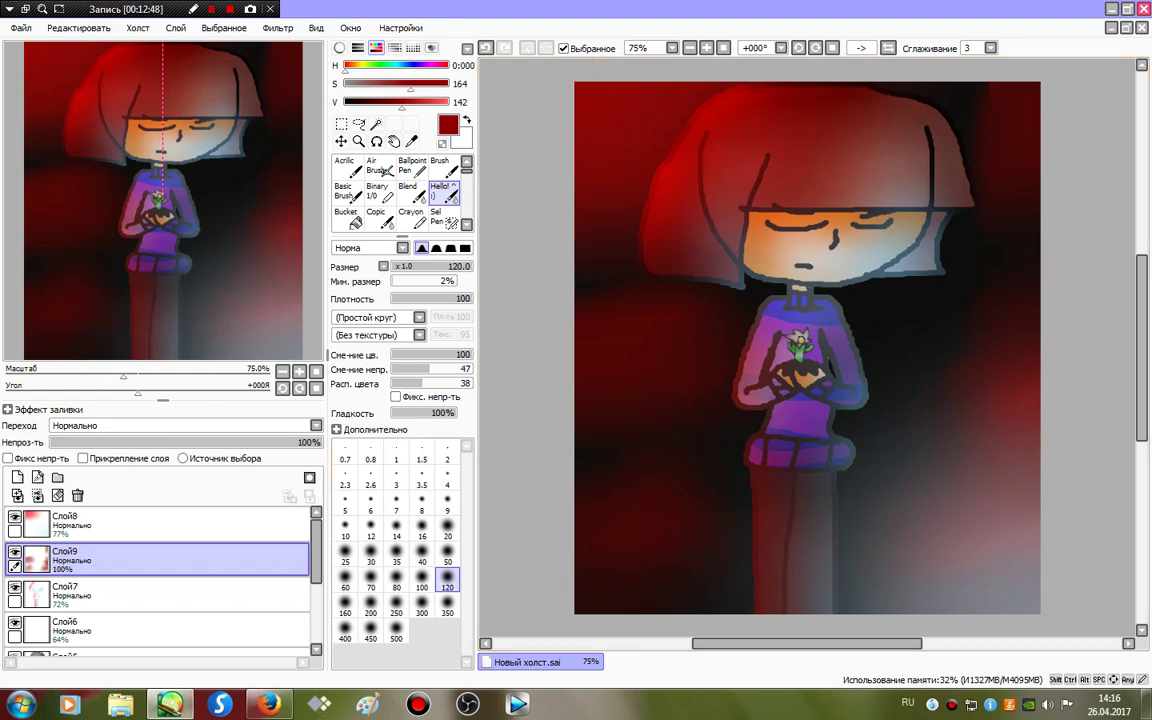
left_click(487, 48)
left_click(487, 48)
left_click(487, 48)
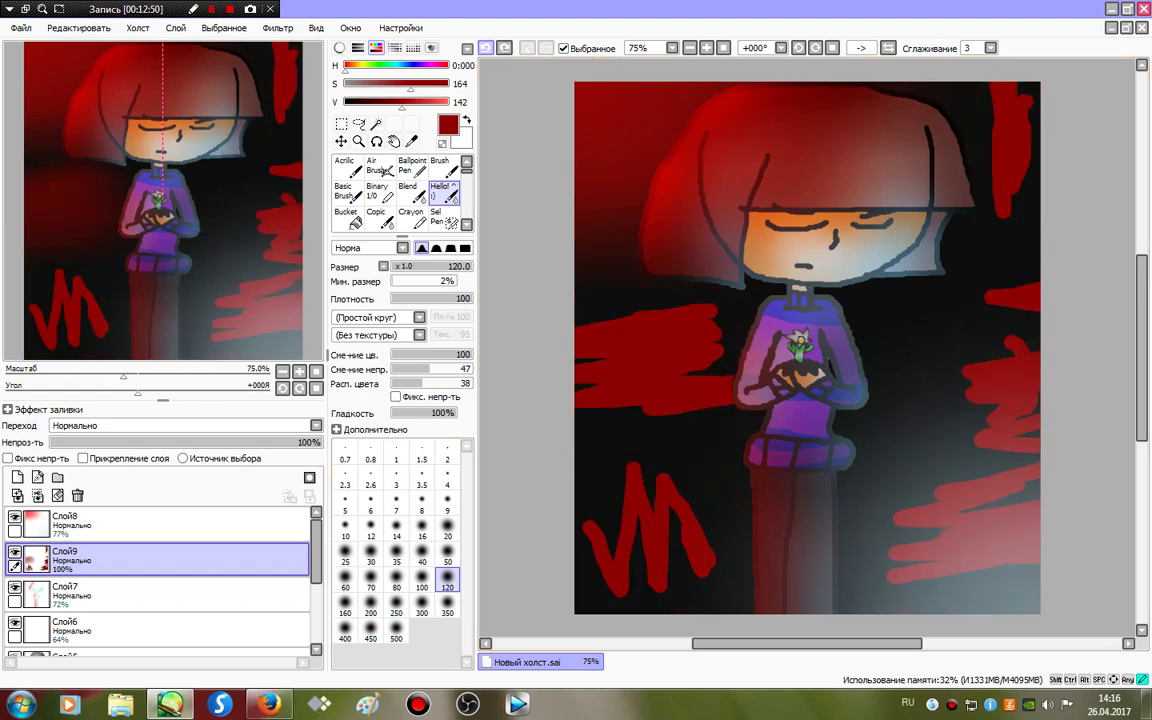
Blur all the dark red strokes on layer Слой9 into the background with the "Hello! ^_^" brush at size 50.
left_click(447, 560)
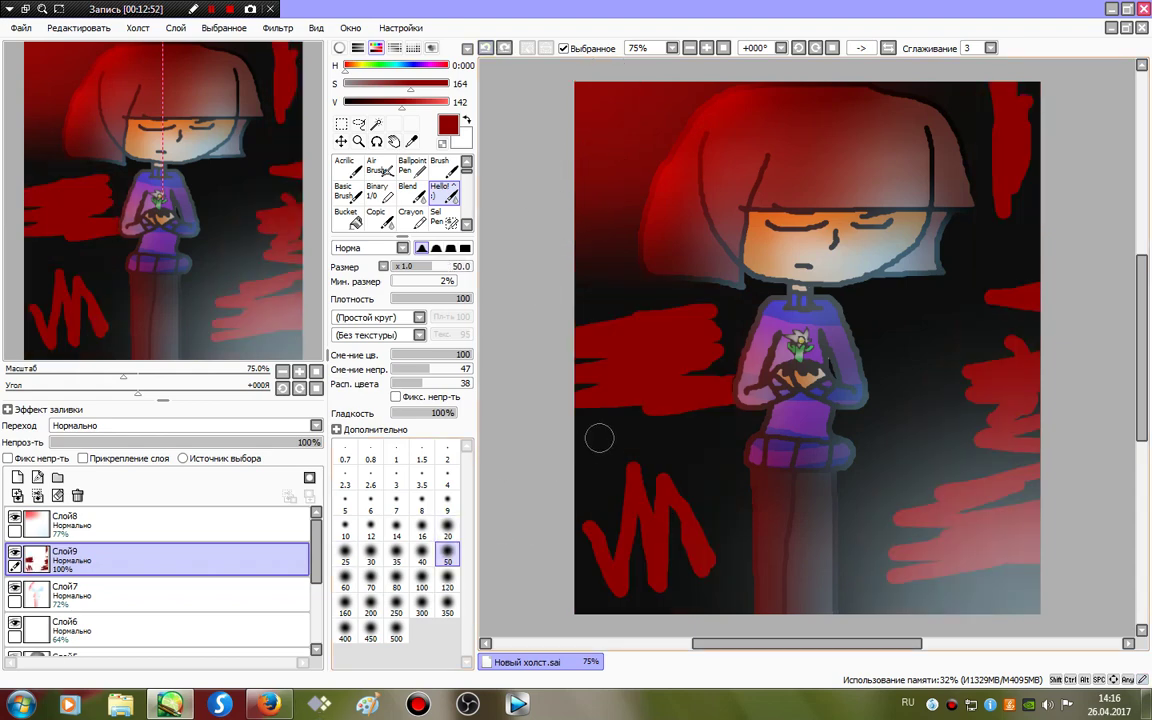
left_click_drag(823, 330, 499, 338)
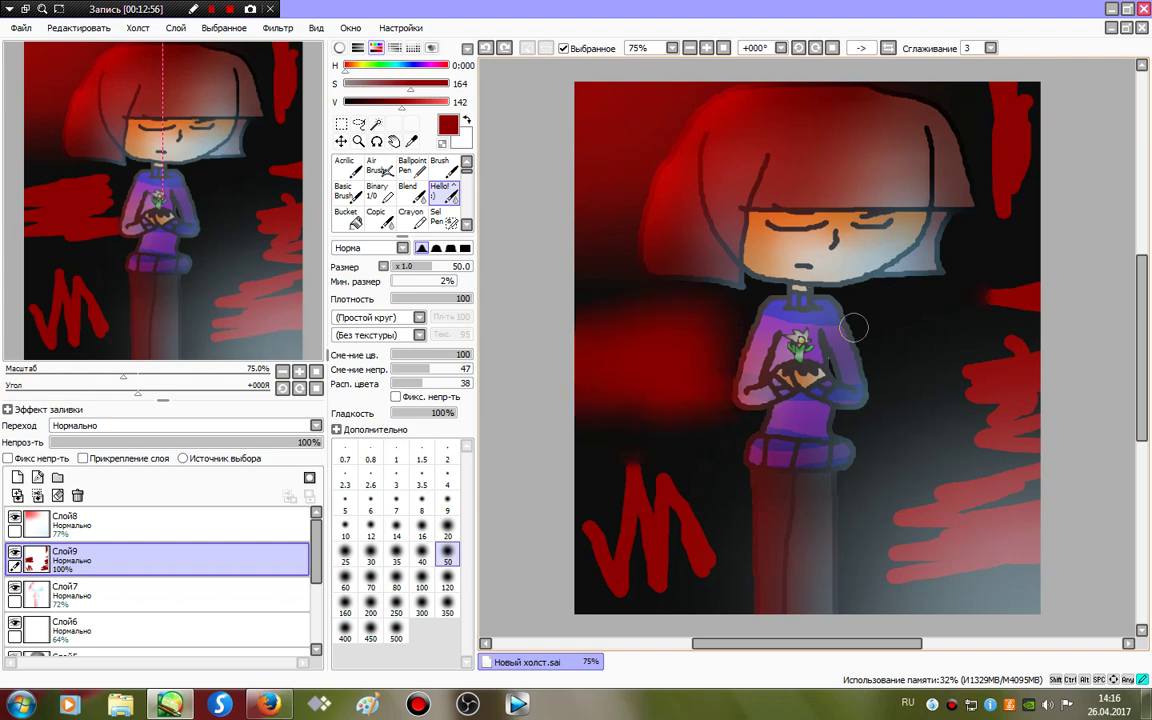
mouse_move(853, 327)
left_mouse_down()
mouse_move(1064, 358)
mouse_move(868, 455)
mouse_move(793, 421)
mouse_move(866, 453)
mouse_move(613, 563)
mouse_move(893, 494)
left_mouse_up()
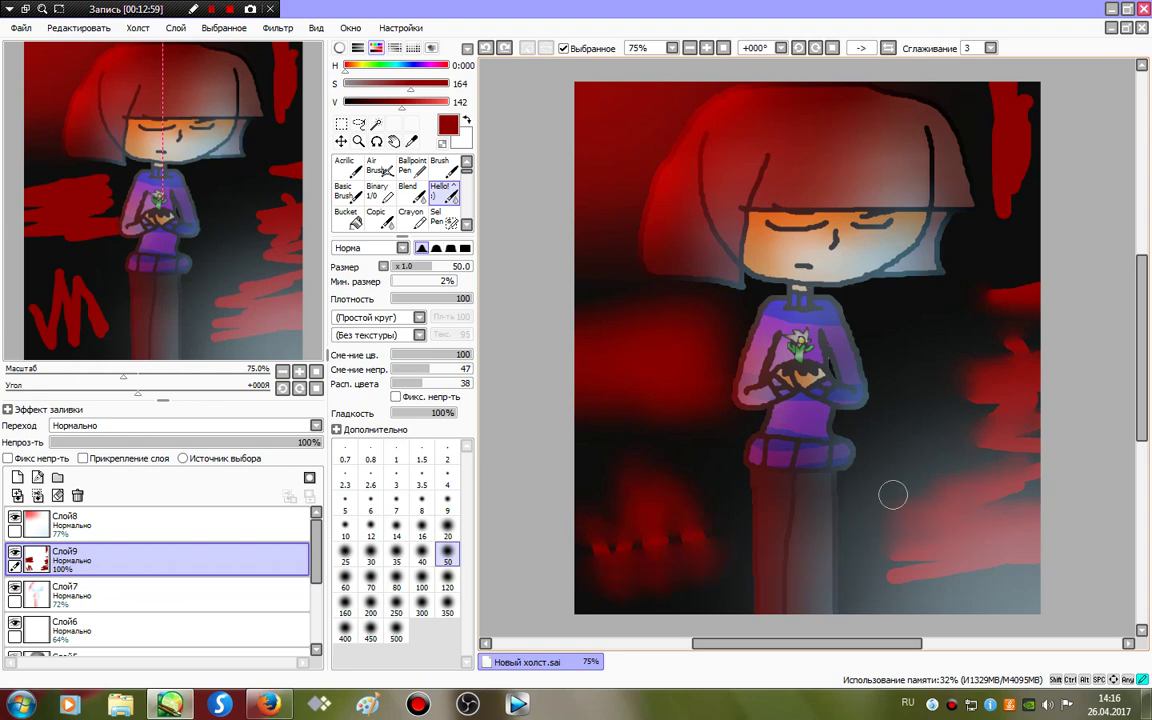
key("ctrl+y")
key("ctrl+y")
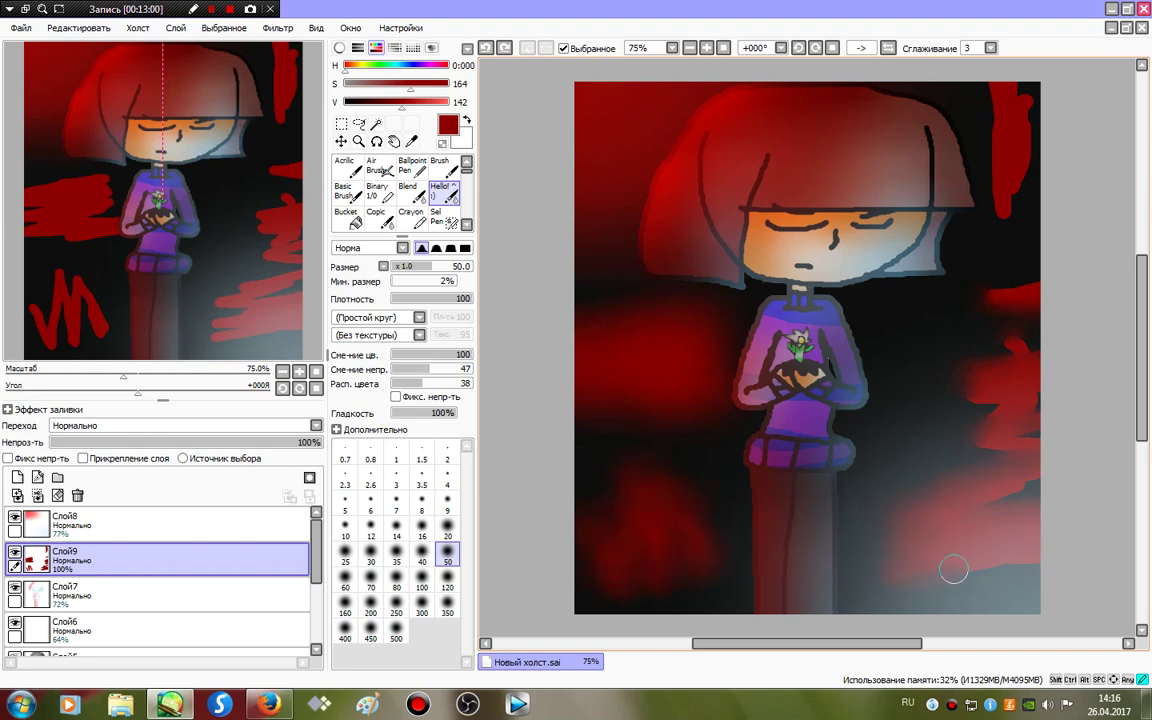
key("ctrl+y")
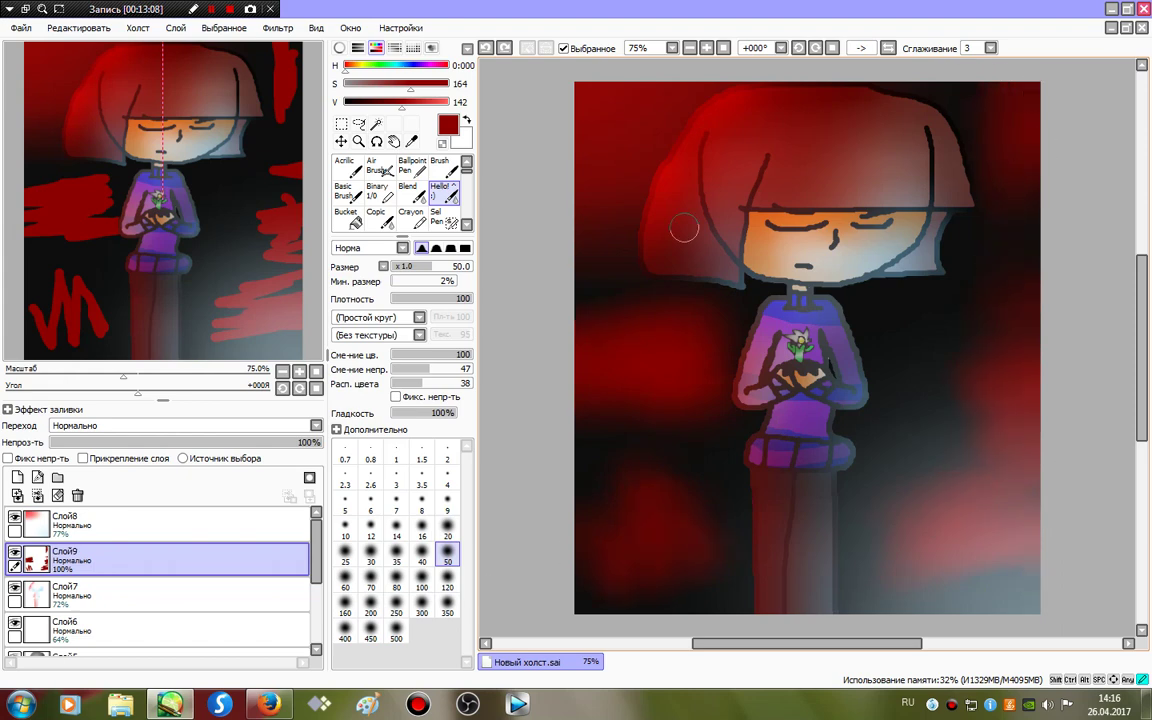
Merge all layers down into the single layer Слой2 and set its brightness to +24, contrast to +3 and colour depth to +14.
left_click(150, 525)
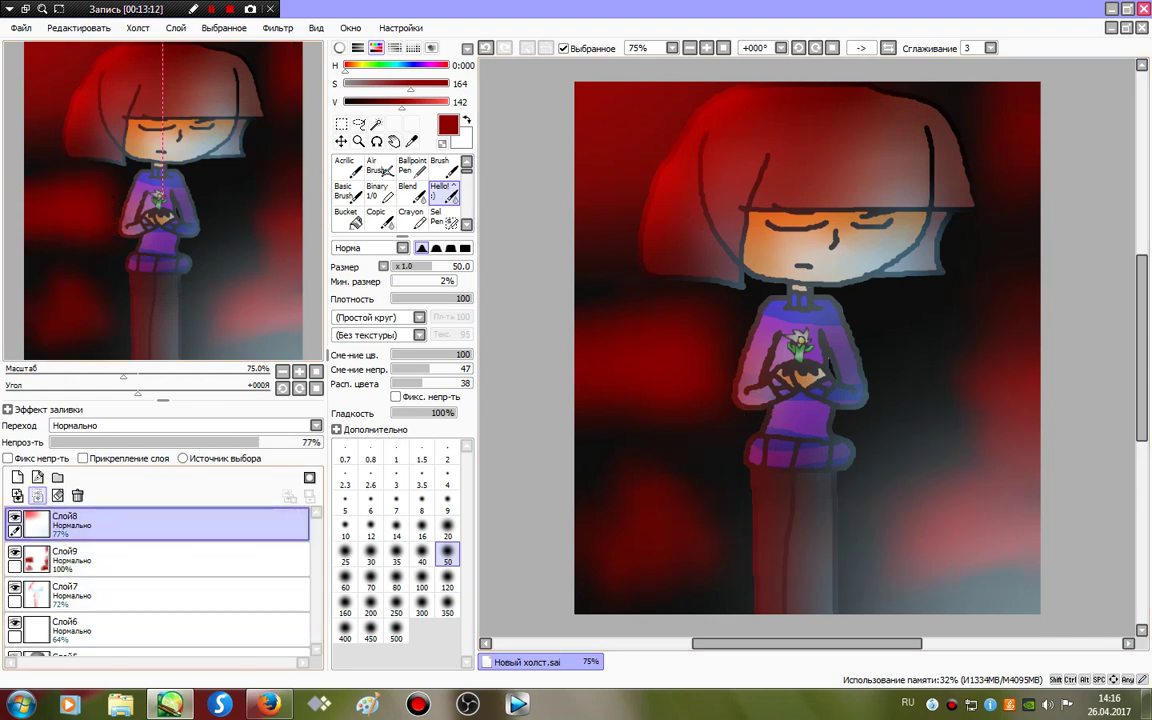
left_click(38, 496)
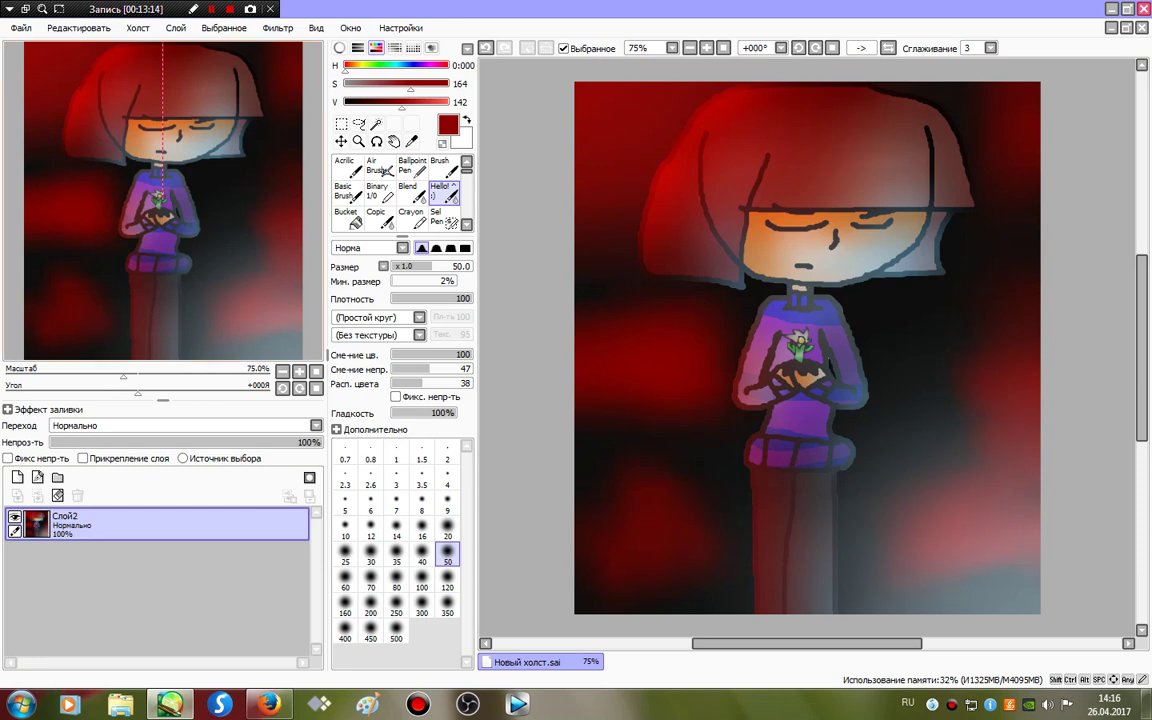
left_click(277, 28)
left_click(322, 60)
left_click_drag(253, 181, 270, 229)
left_click(289, 259)
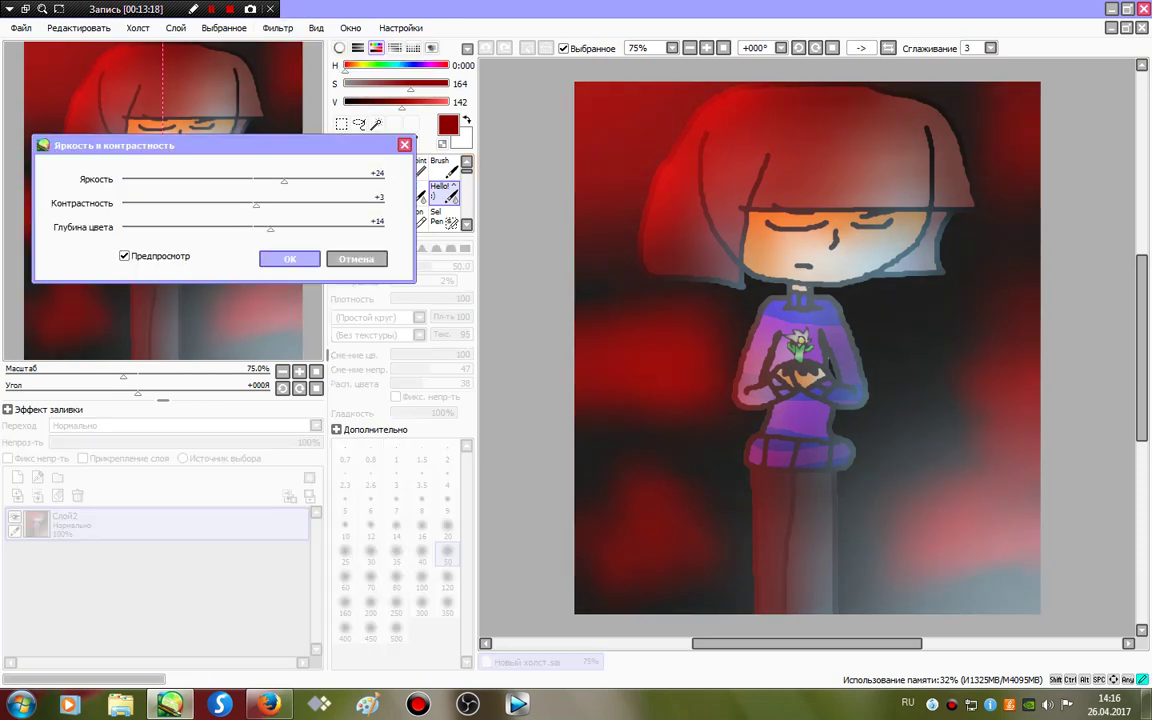
key("Return")
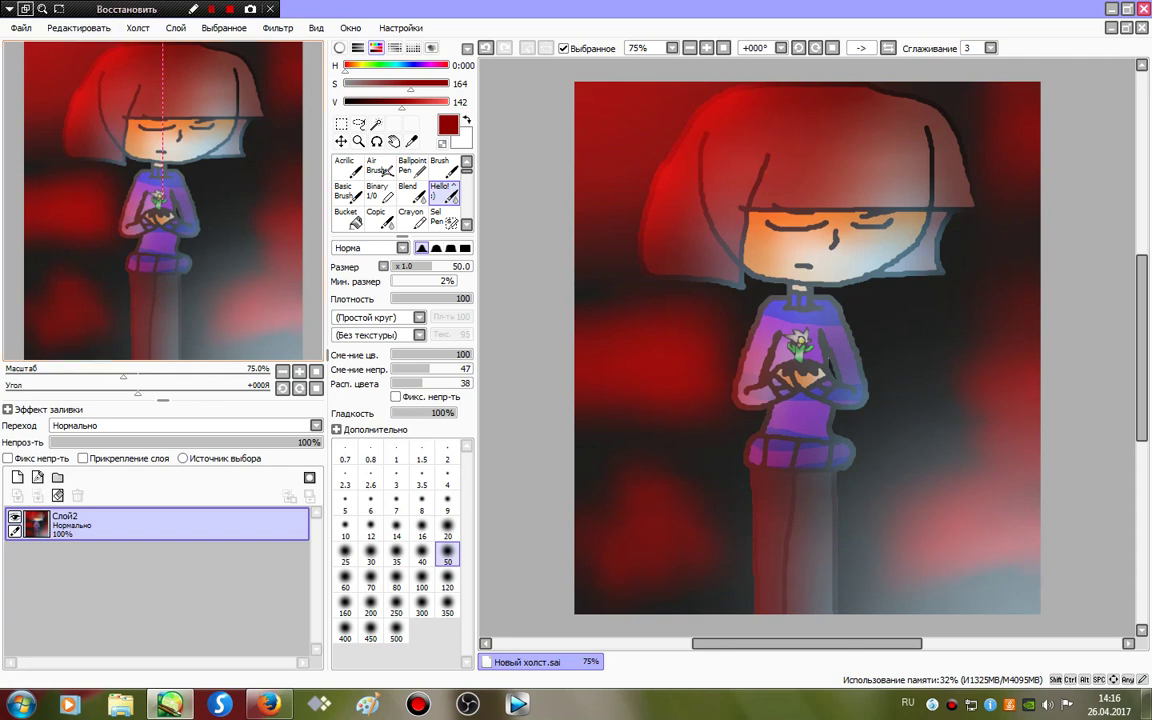
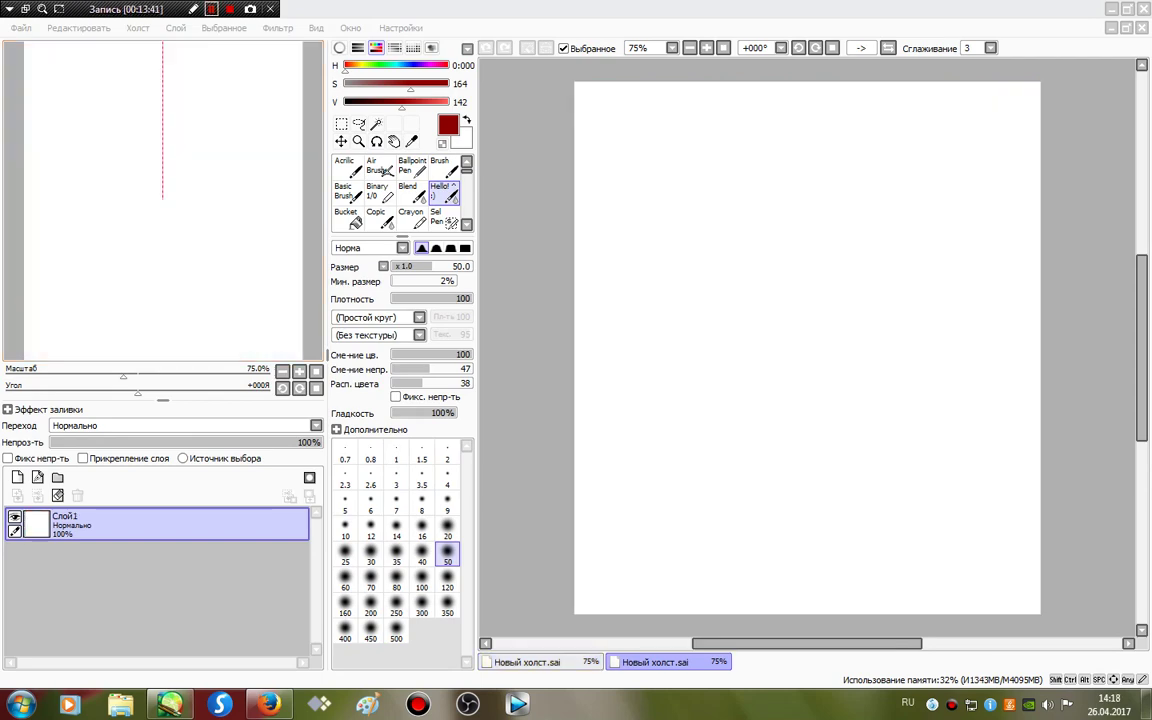
With the Brush in black, stamp a size-350 circle near the canvas top and an overlapping size-300 circle below it.
left_click(444, 168)
left_click(441, 167)
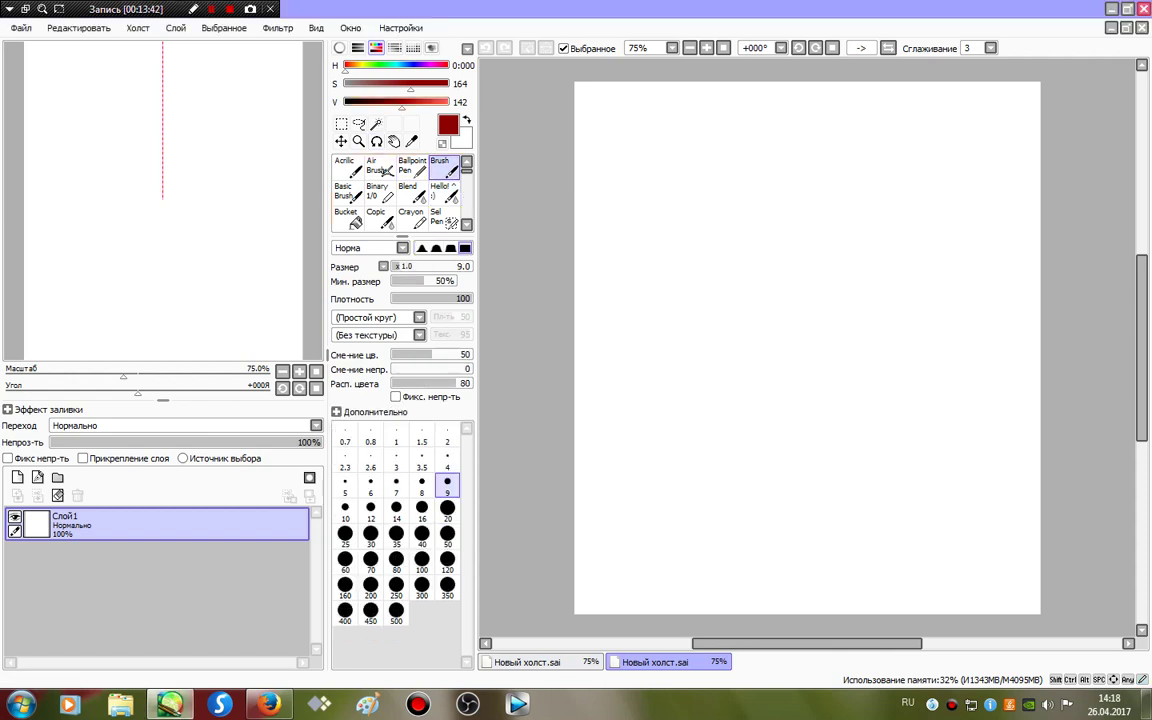
left_click_drag(402, 102, 342, 102)
left_click(396, 612)
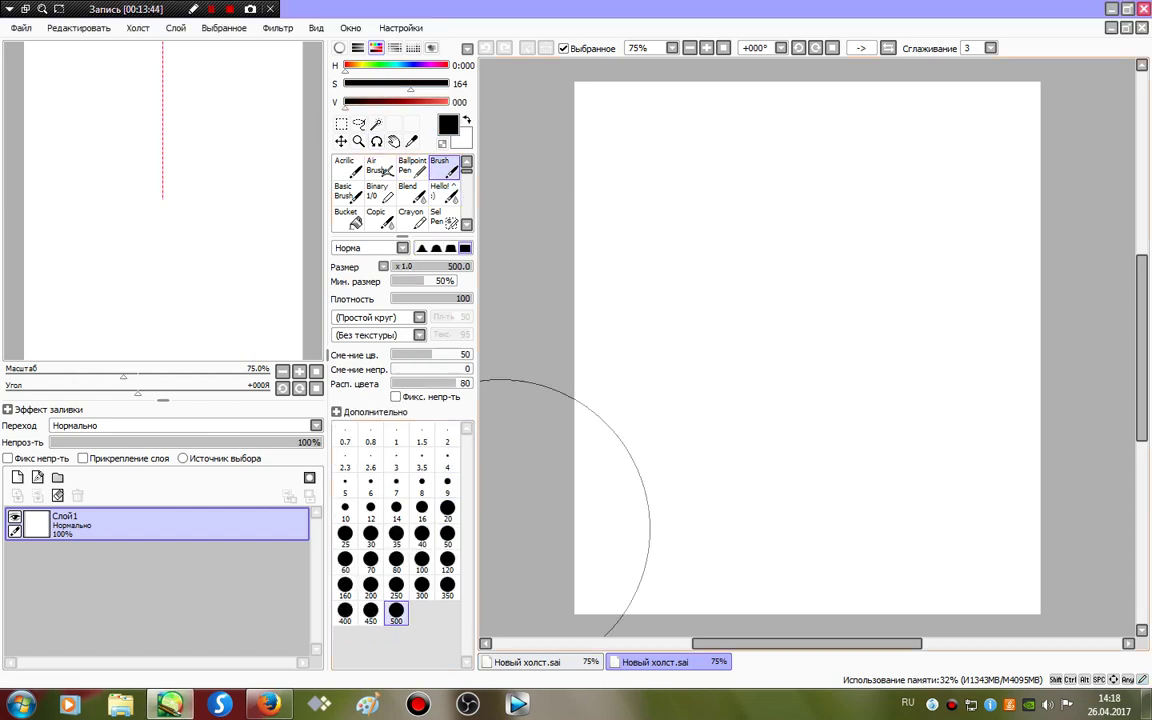
left_click(447, 587)
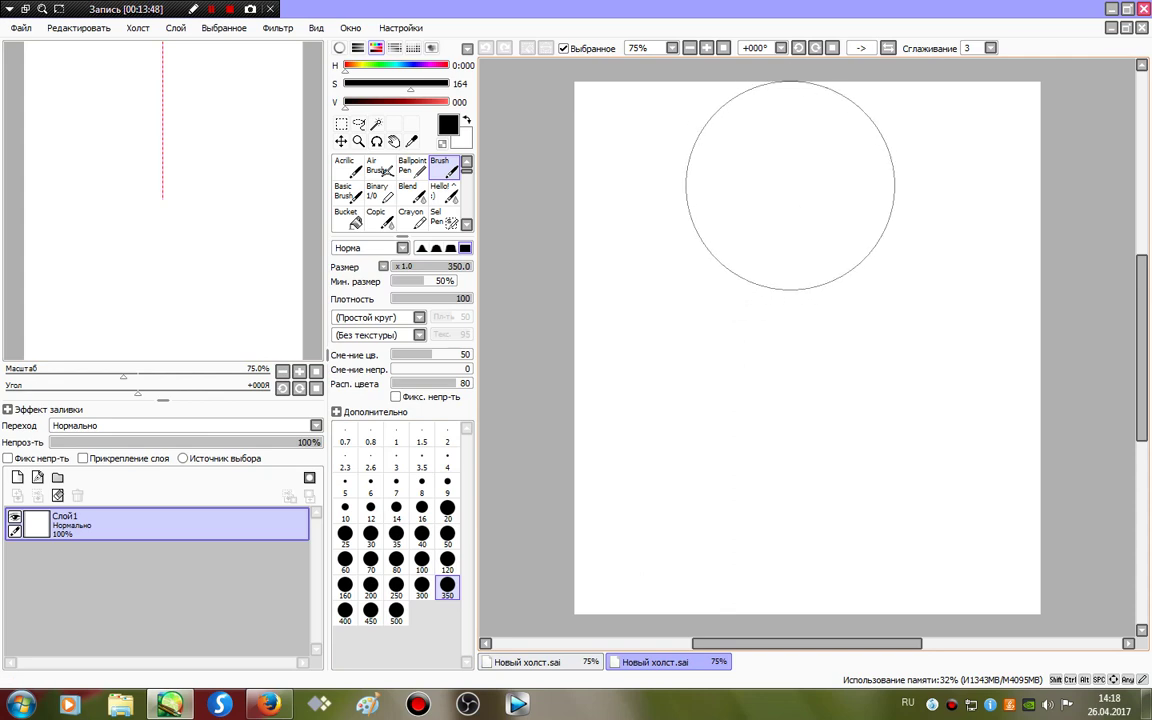
left_click(790, 184)
left_click(421, 587)
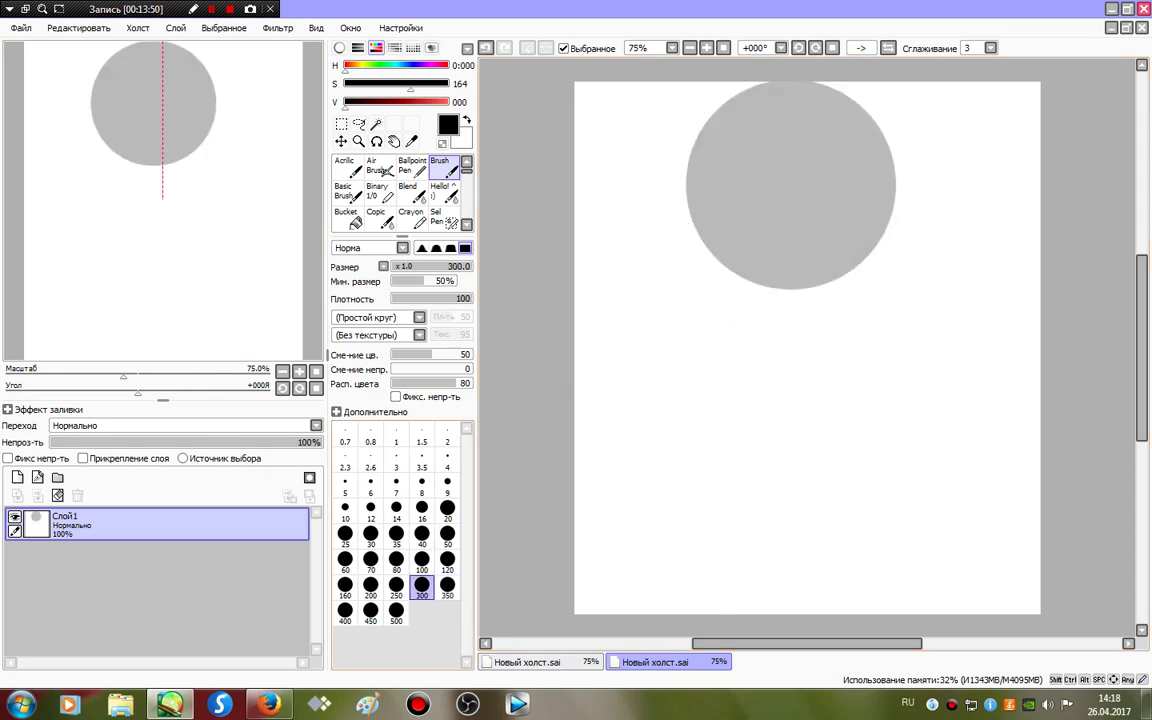
left_click(787, 356)
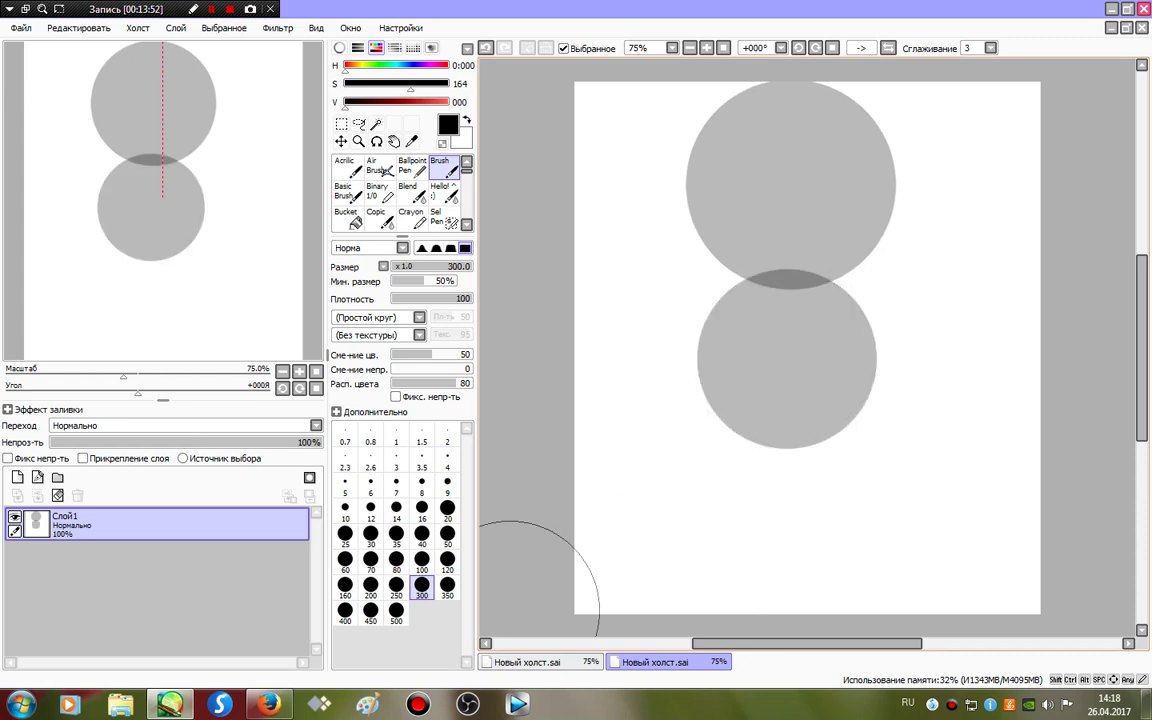
Try a size-250 circle overlapping the bottom of the second one, with a size-9 arm stroke extending from its left edge.
left_click(396, 587)
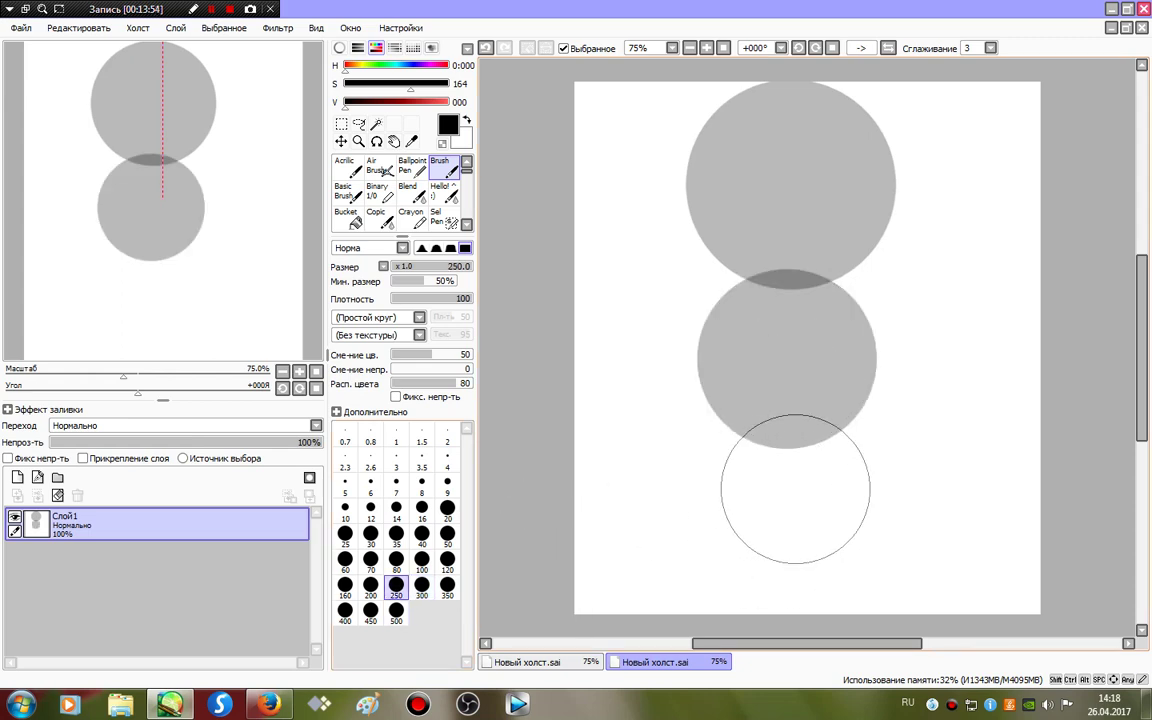
left_click(796, 489)
left_click(447, 485)
left_click_drag(722, 497, 598, 473)
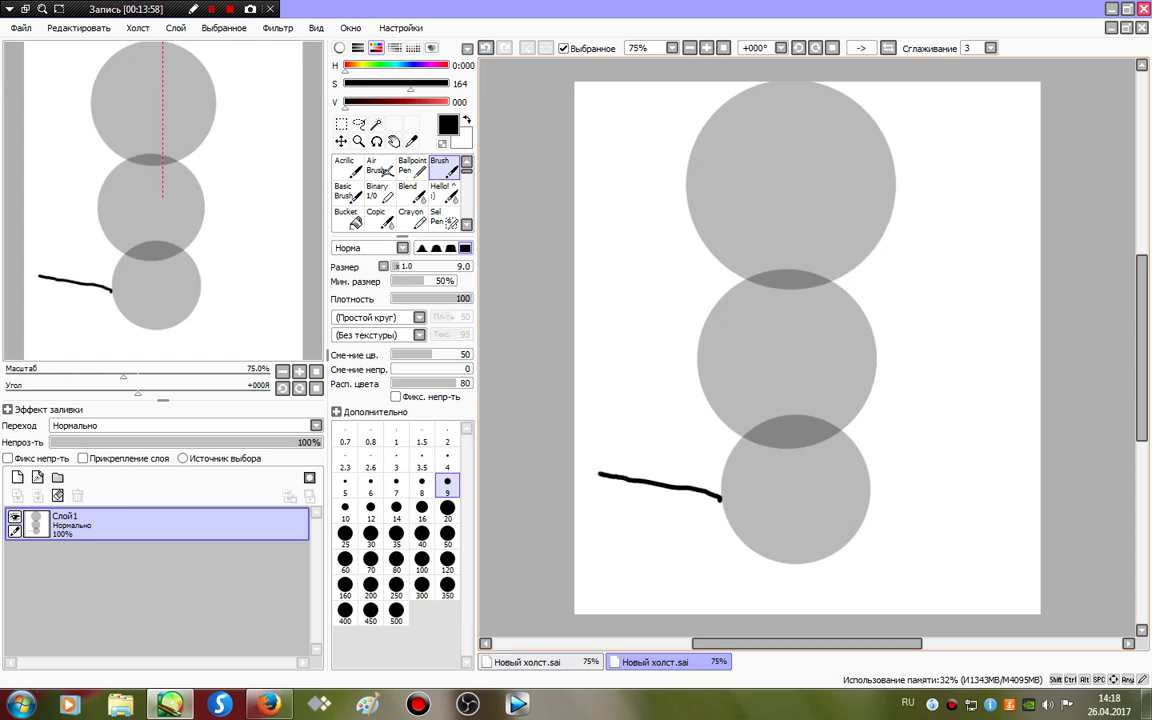
key("ctrl+z")
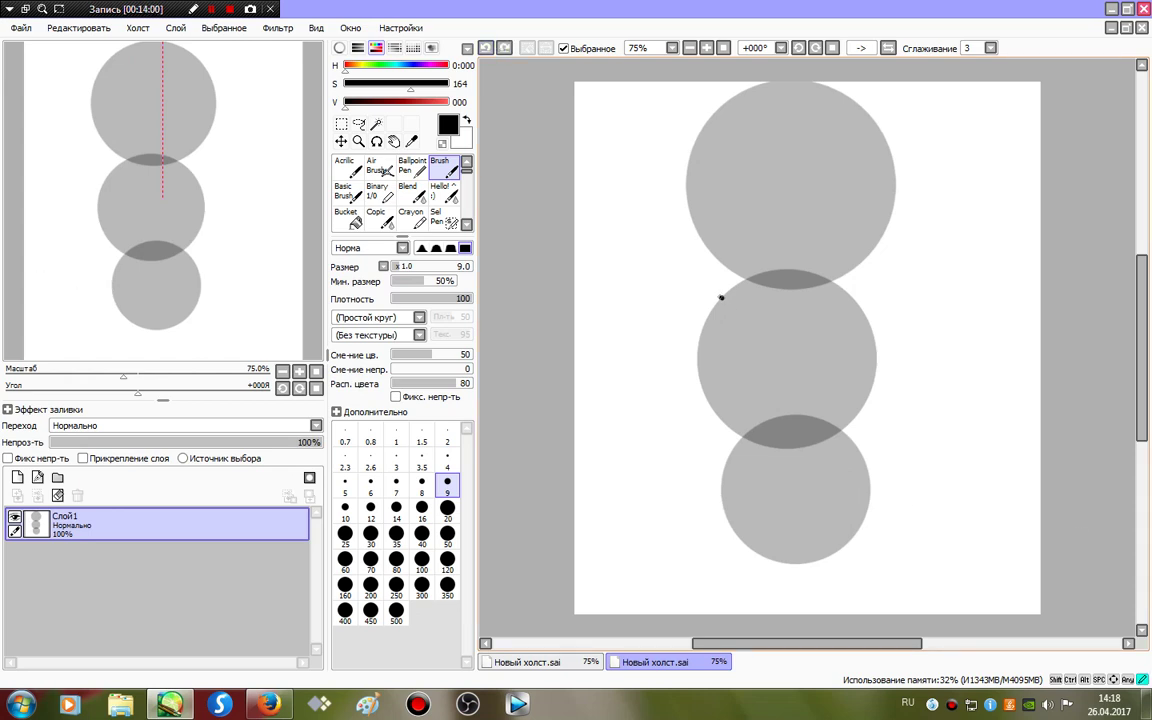
Try bent size-9 arms with round hands on both sides of the middle circle, and undo the right arm.
mouse_move(722, 297)
left_mouse_down()
mouse_move(640, 300)
mouse_move(700, 377)
mouse_move(690, 391)
left_mouse_up()
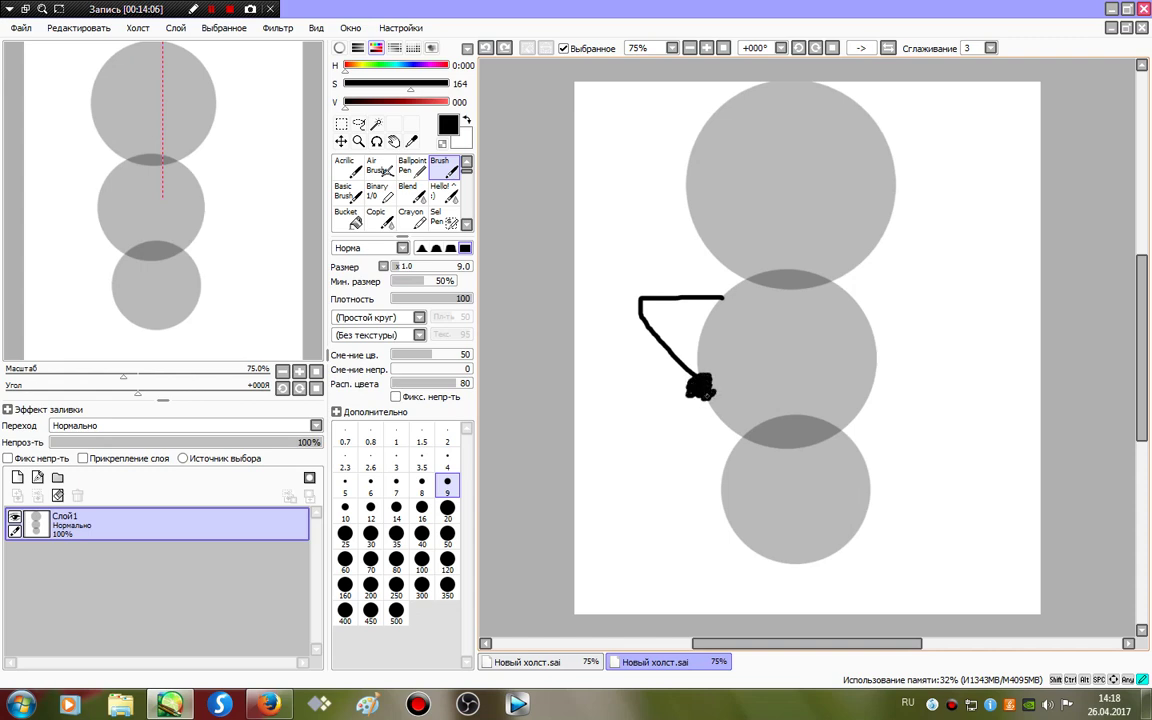
mouse_move(856, 316)
left_mouse_down()
mouse_move(894, 337)
mouse_move(903, 255)
mouse_move(914, 264)
left_mouse_up()
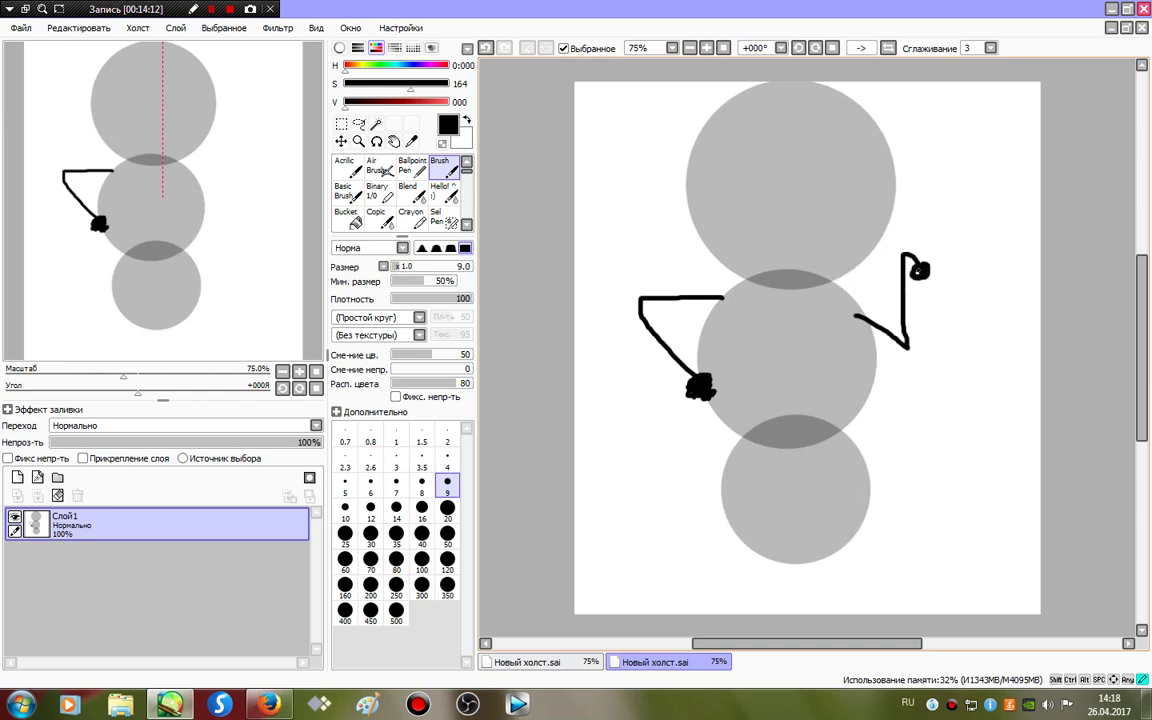
key("ctrl+z")
key("ctrl+z")
key("ctrl+z")
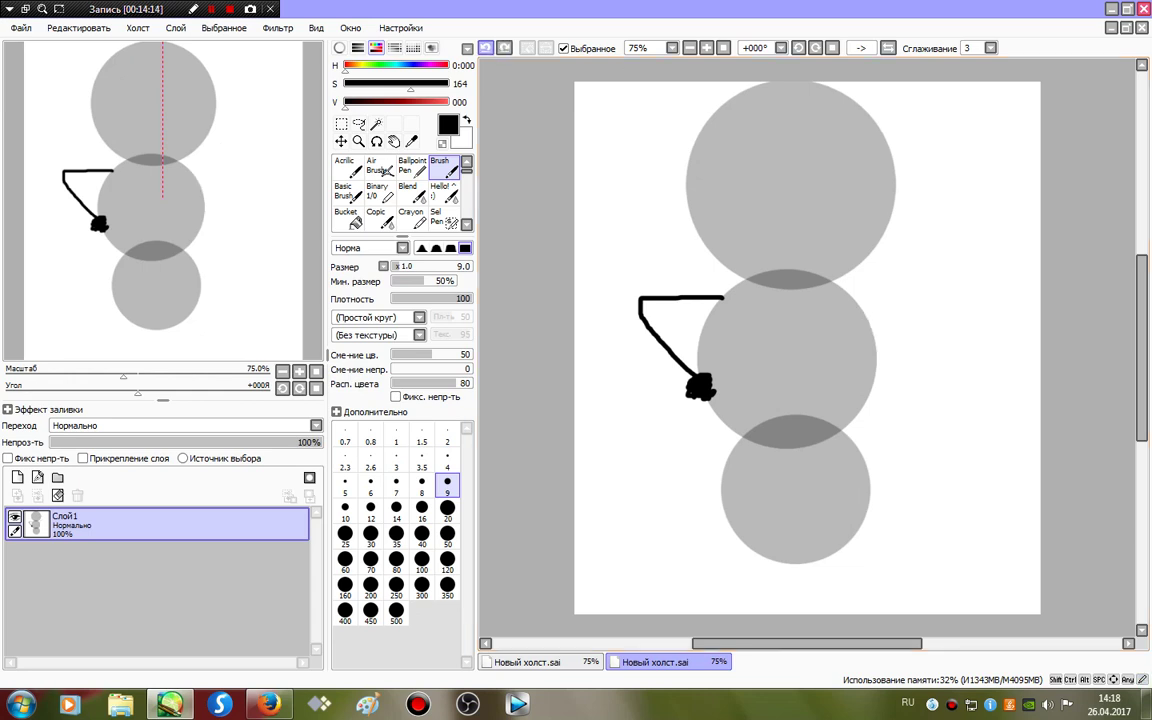
Try a straight slanted right arm on the middle circle, and undo all arm strokes and the lowest circle.
left_click_drag(848, 302, 937, 404)
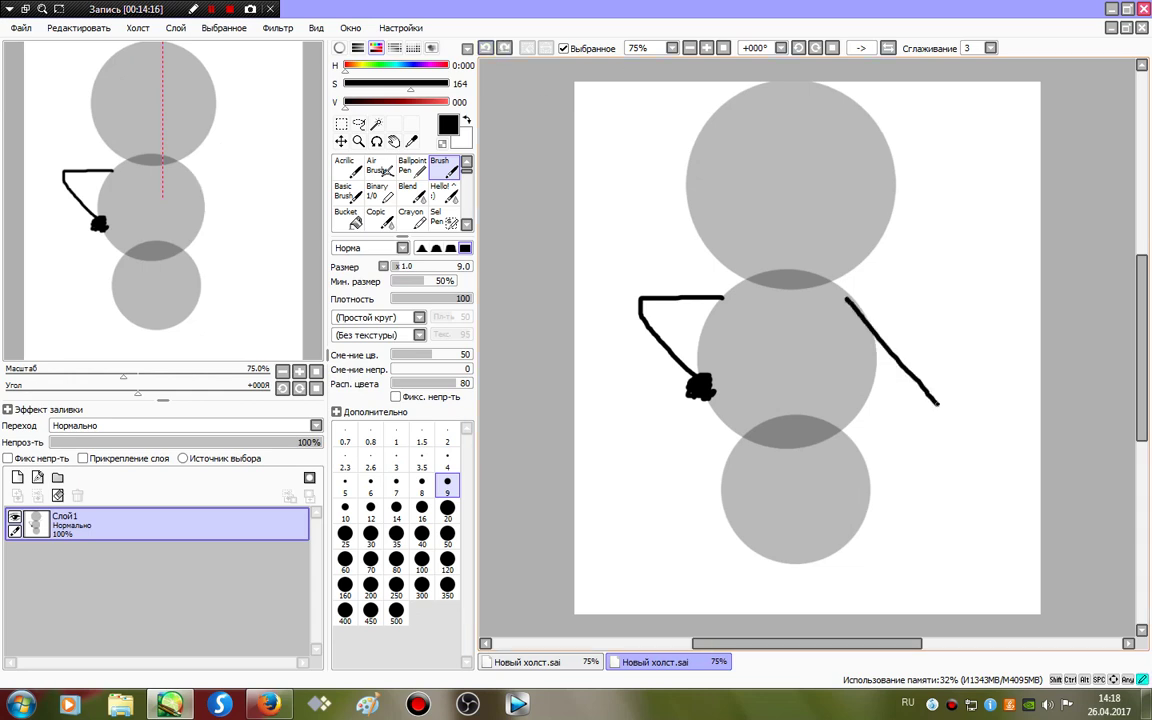
key("ctrl+z")
key("ctrl+z")
key("ctrl+z")
key("ctrl+z")
key("ctrl+z")
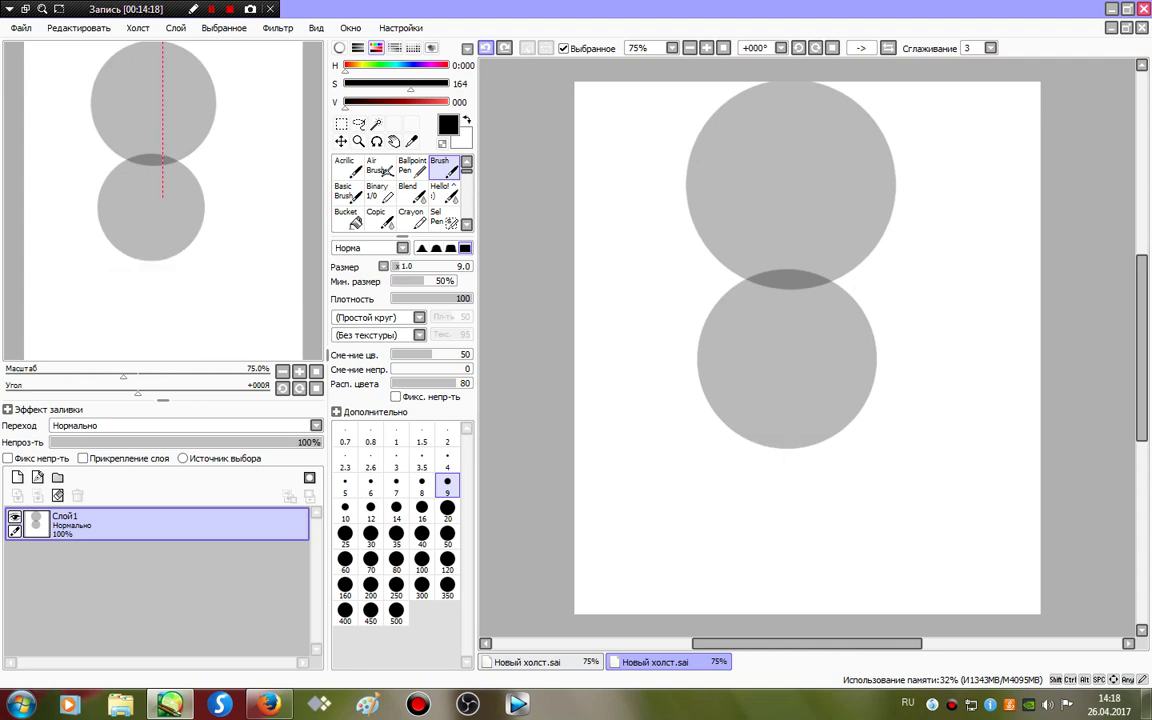
key("ctrl+y")
key("ctrl+y")
key("ctrl+z")
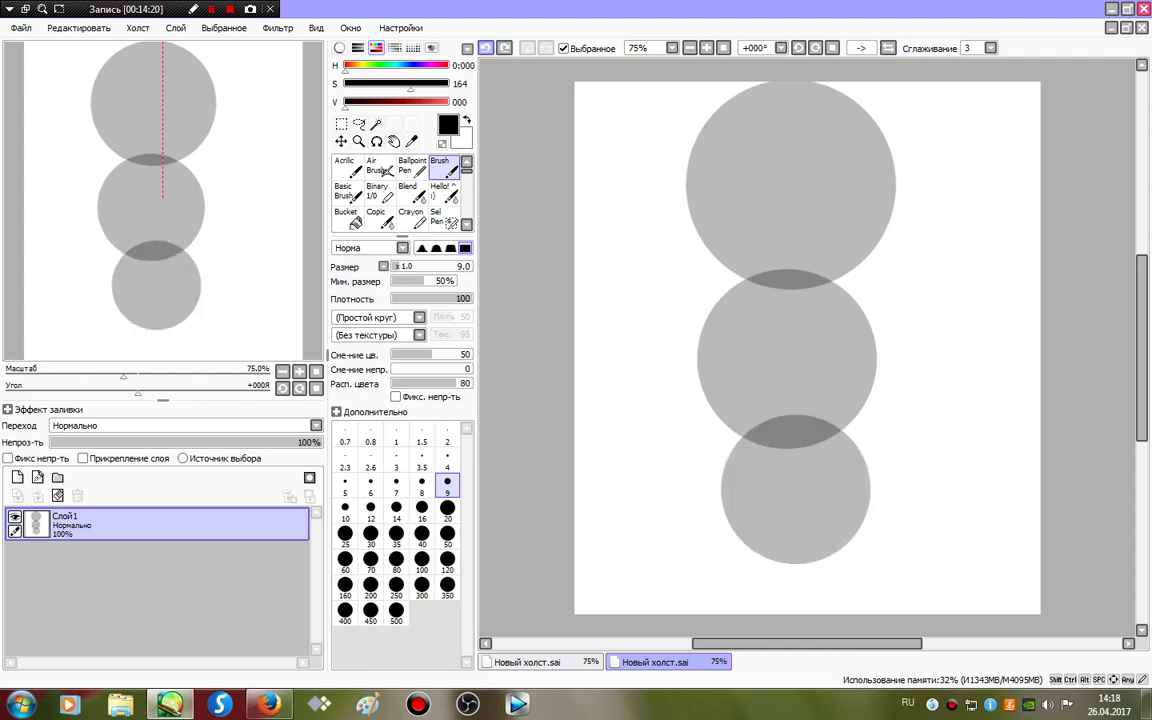
key("ctrl+z")
Stamp a black size-350 circle overlapping the bottom of the middle circle and running off the canvas's lower edge.
left_click(447, 562)
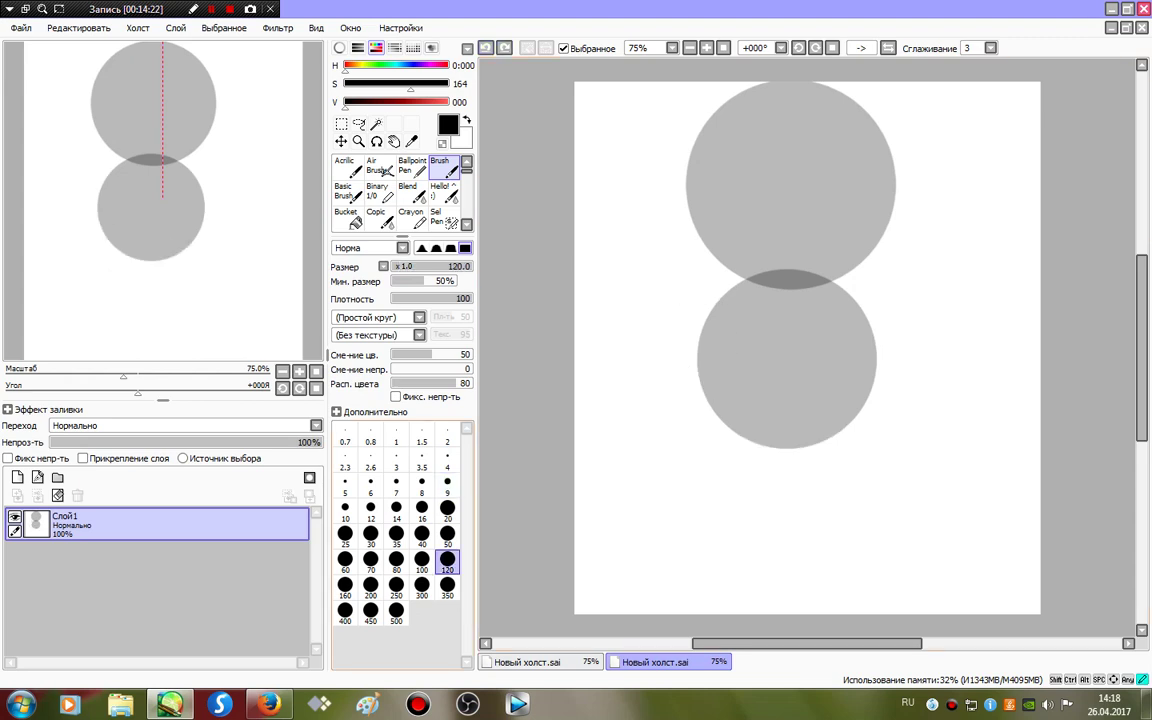
right_click(802, 375)
left_click(346, 102)
left_click(447, 585)
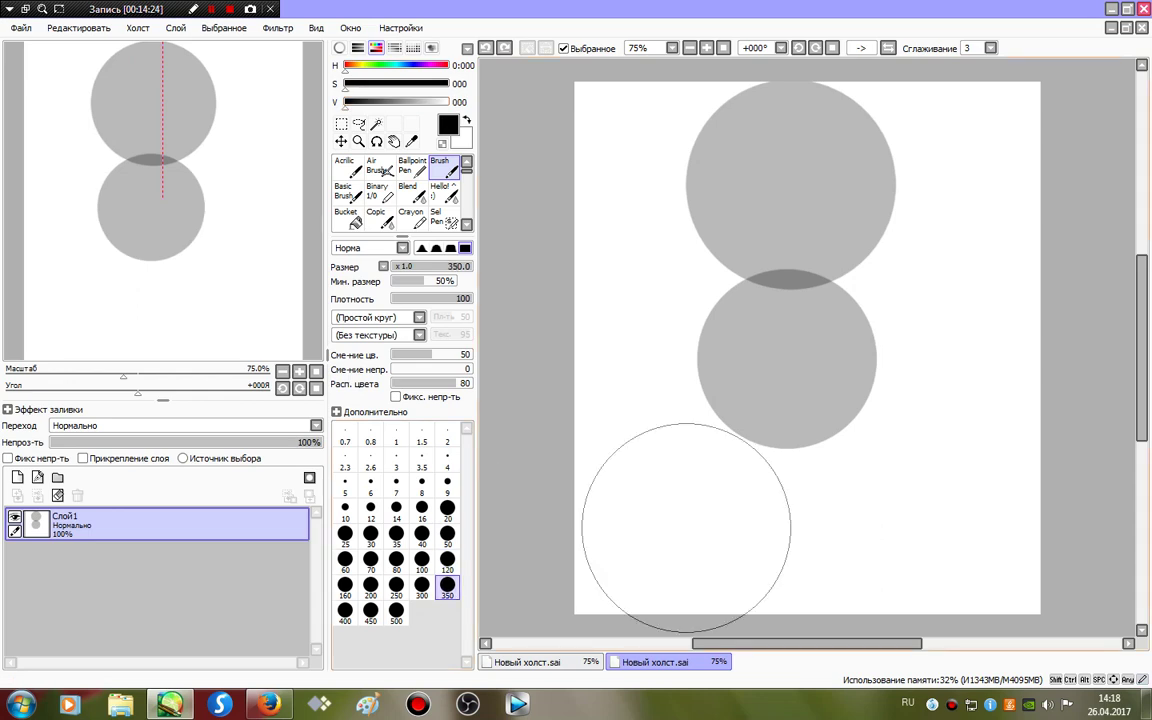
left_click(788, 530)
Draw a straight size-12 arm line sloping down from each side of the middle circle, undoing the trial hand strokes.
left_click(447, 485)
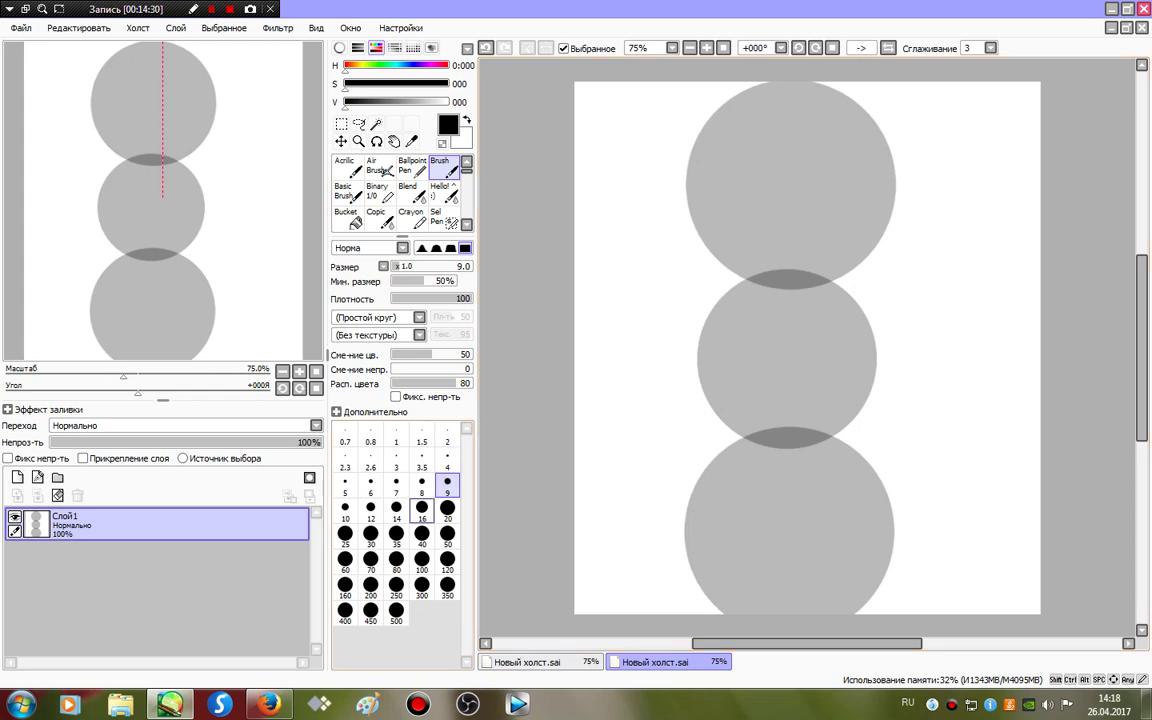
left_click(371, 508)
left_click_drag(743, 283, 602, 381)
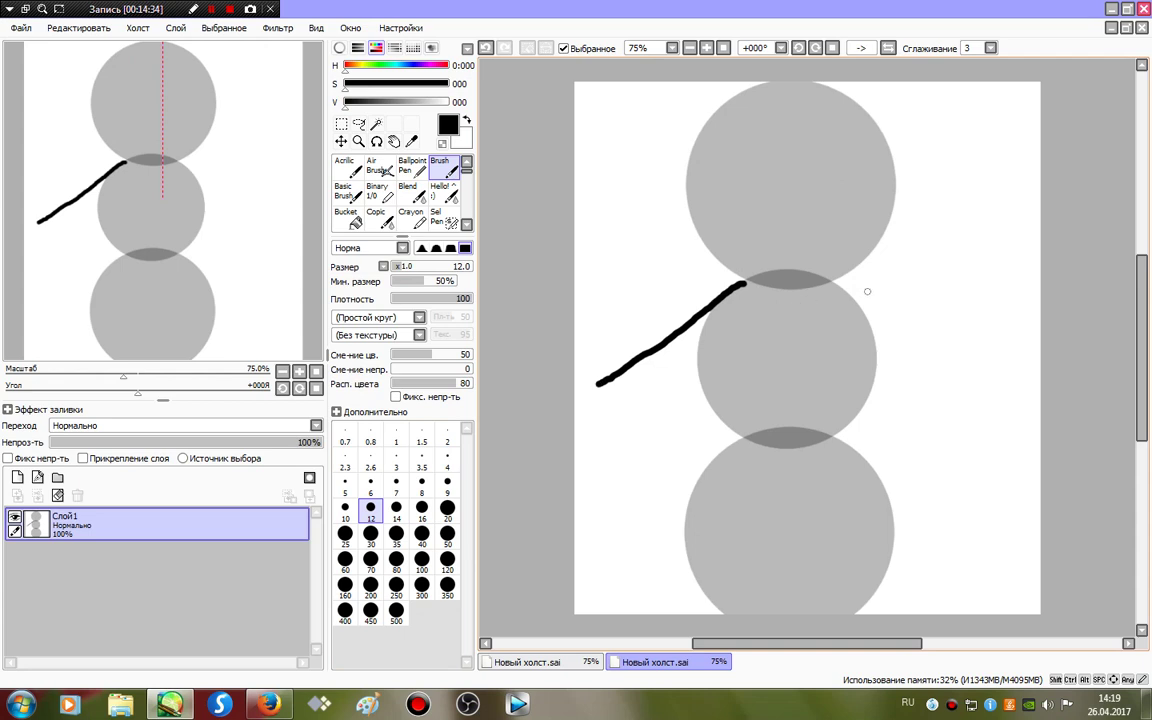
mouse_move(856, 303)
left_mouse_down()
mouse_move(1011, 433)
mouse_move(990, 412)
mouse_move(1011, 441)
mouse_move(999, 472)
mouse_move(1012, 440)
left_mouse_up()
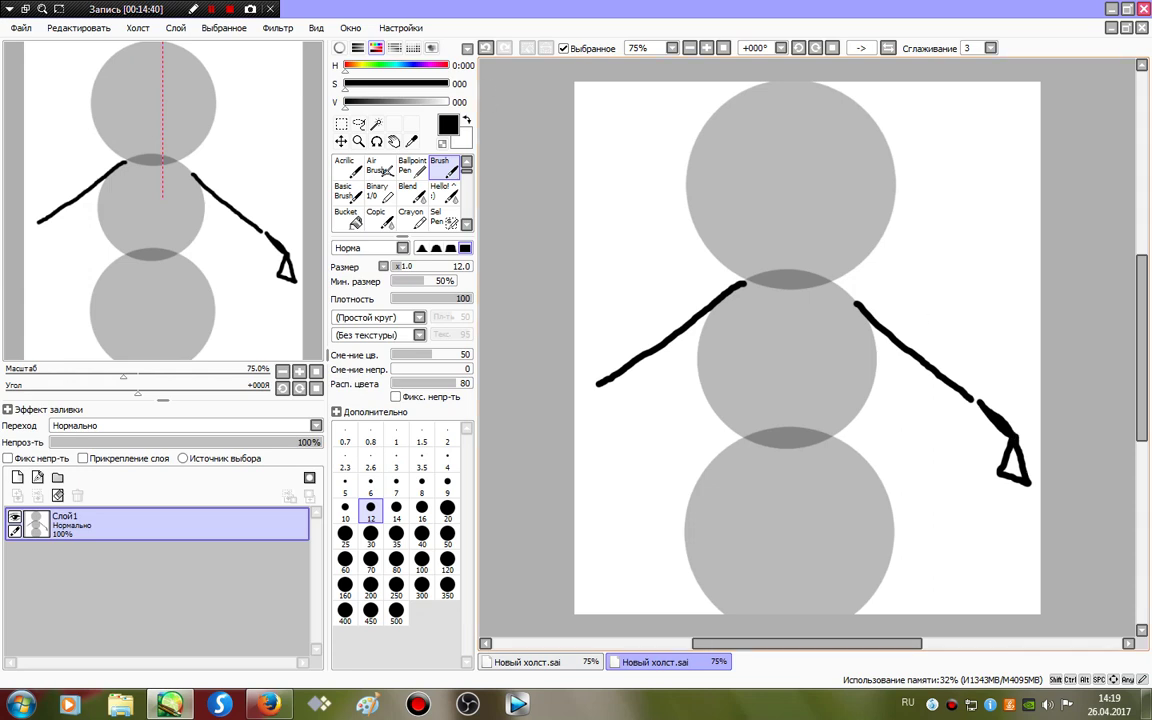
key("ctrl+z")
key("ctrl+z")
key("ctrl+z")
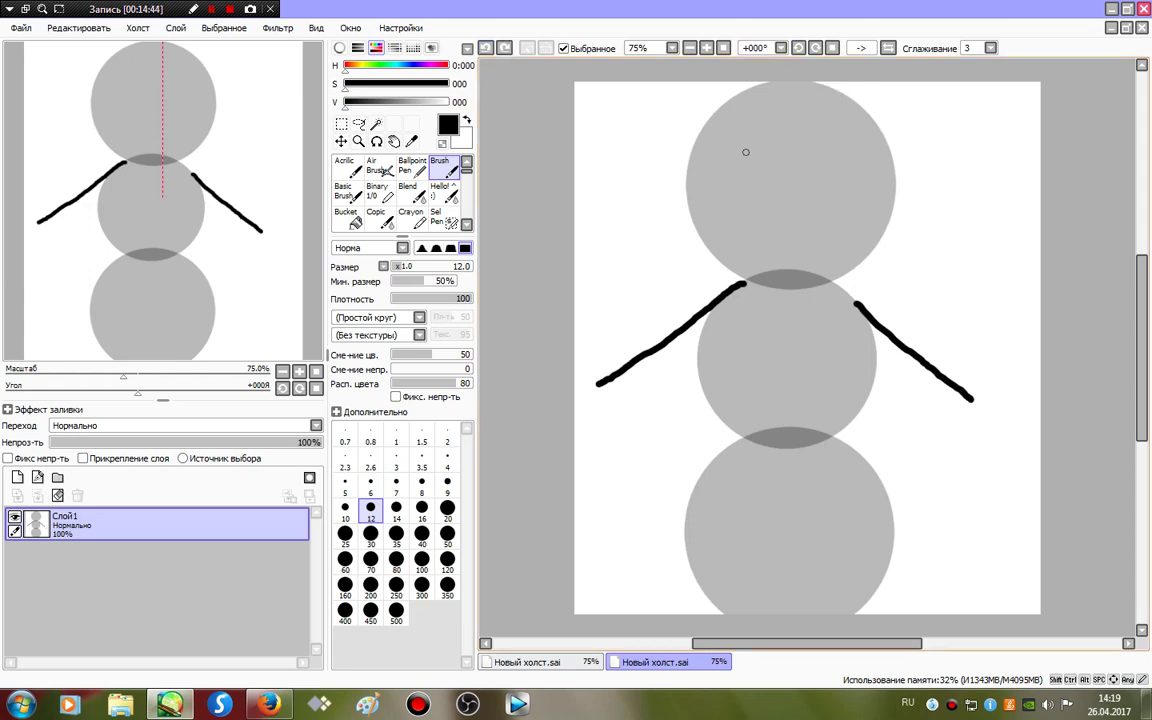
Complete the skeleton guides with a curved face cross in the top circle, a tapered torso outline and two spread leg lines.
left_click_drag(784, 112, 795, 250)
mouse_move(728, 170)
left_mouse_down()
mouse_move(813, 186)
mouse_move(860, 172)
left_mouse_up()
mouse_move(748, 286)
left_mouse_down()
mouse_move(770, 433)
mouse_move(845, 351)
mouse_move(859, 305)
mouse_move(739, 283)
left_mouse_up()
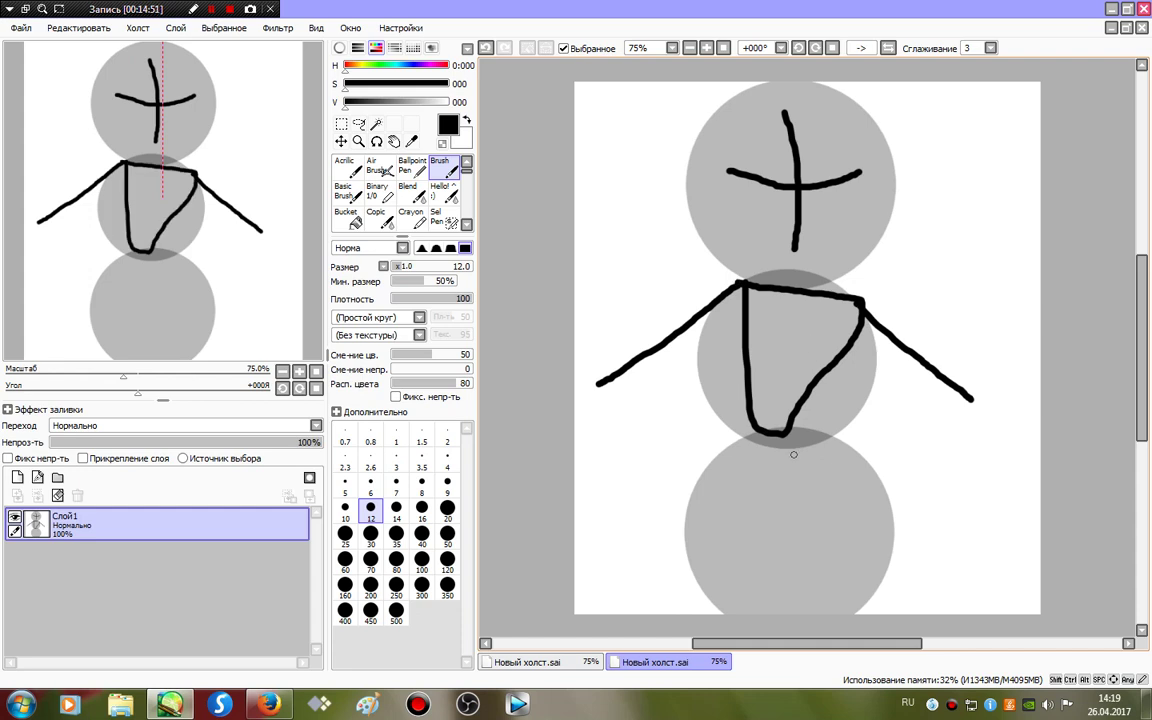
left_click_drag(760, 432, 716, 613)
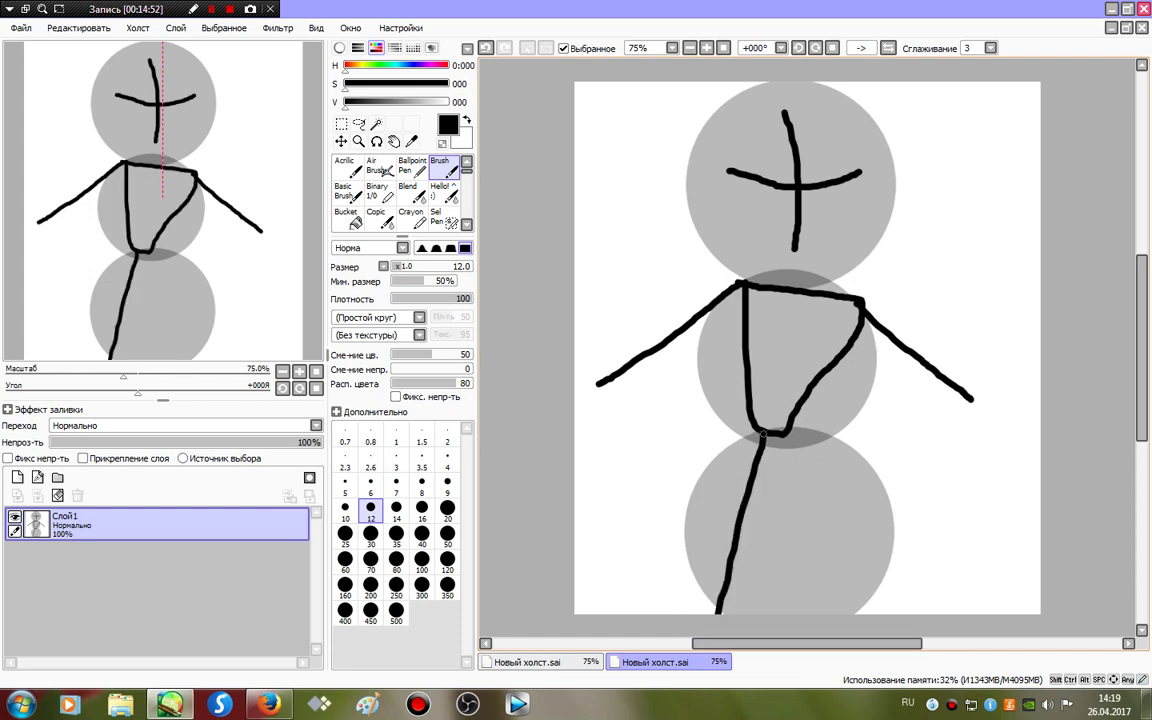
left_click_drag(763, 434, 838, 612)
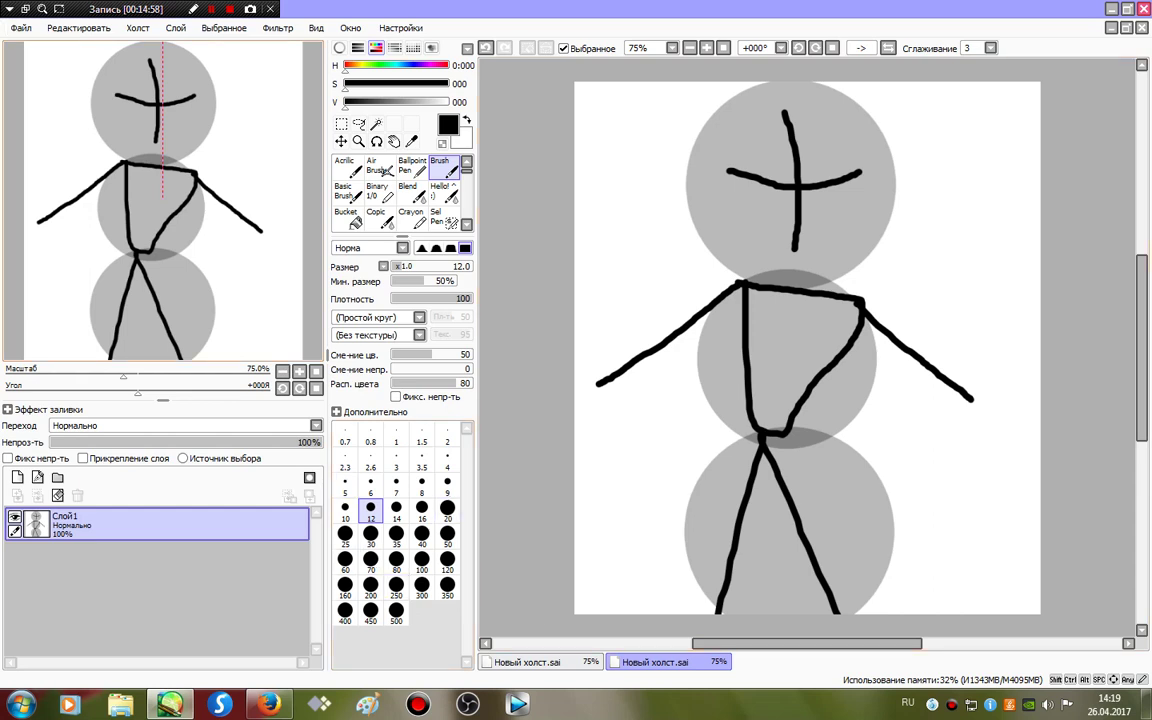
Select the Binary pen, set the sketch layer's opacity to 63% and add a new layer above it.
left_click(378, 190)
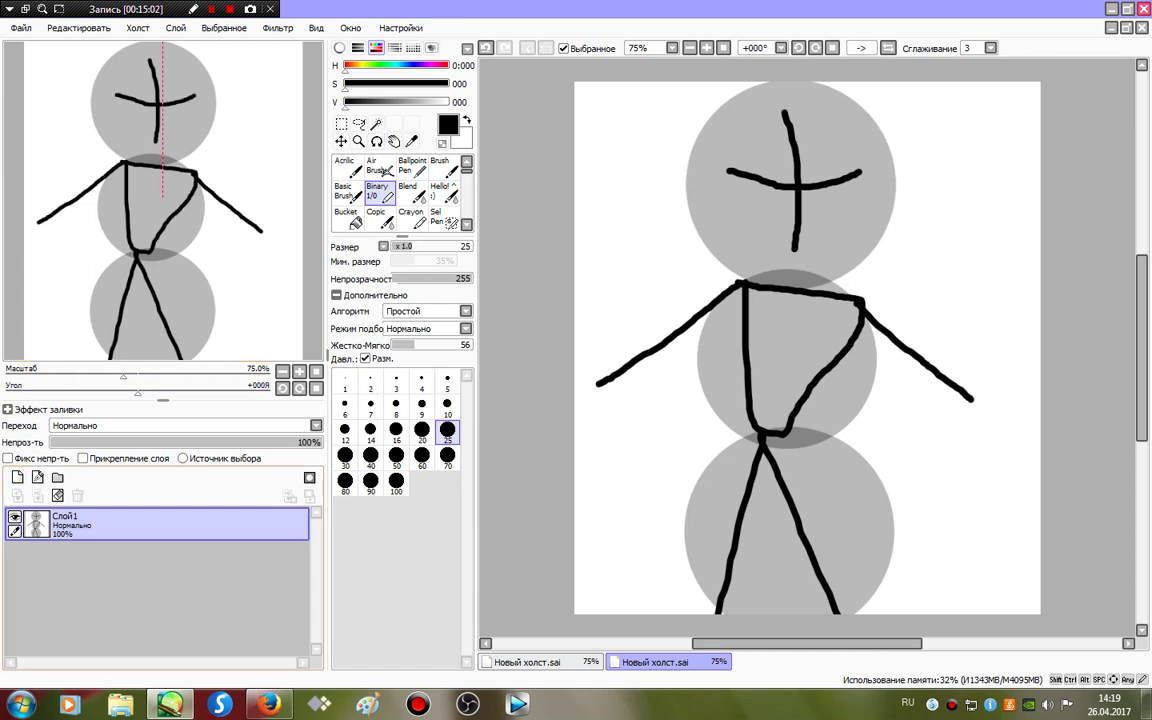
left_click(232, 442)
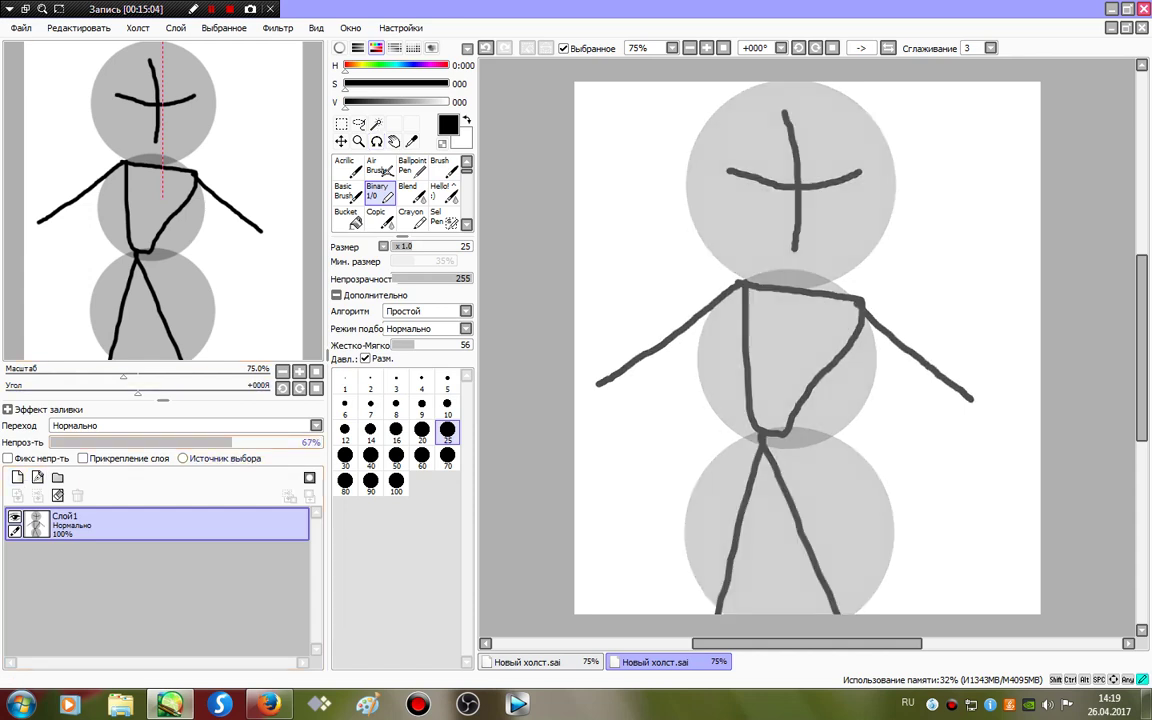
left_click_drag(231, 442, 221, 442)
left_click(17, 478)
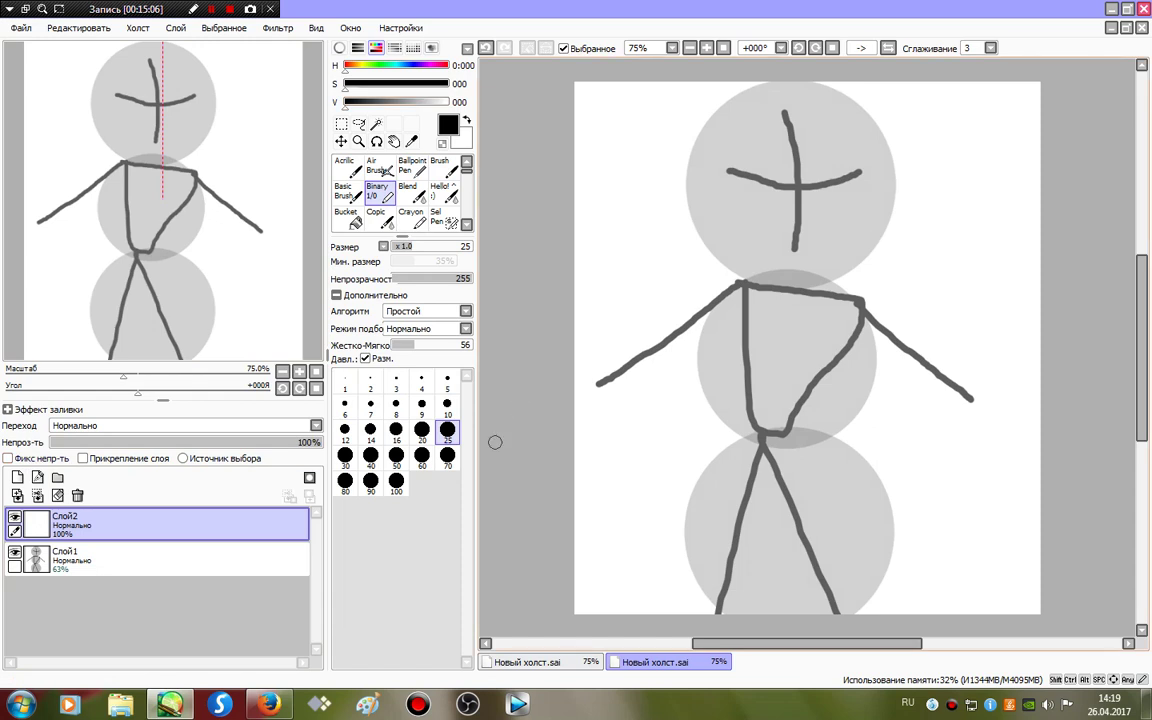
Try a size-16 outline of the face across the top circle and undo it.
left_click(396, 432)
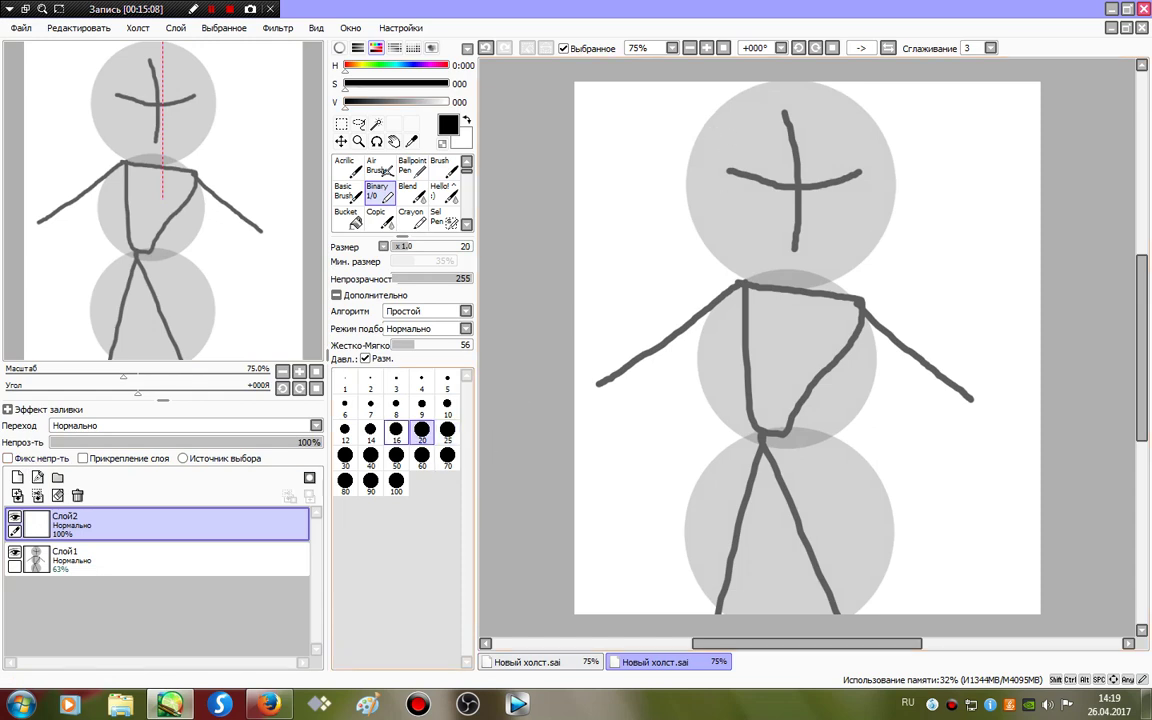
mouse_move(695, 127)
left_mouse_down()
mouse_move(694, 206)
mouse_move(771, 278)
mouse_move(884, 117)
left_mouse_up()
key("ctrl+z")
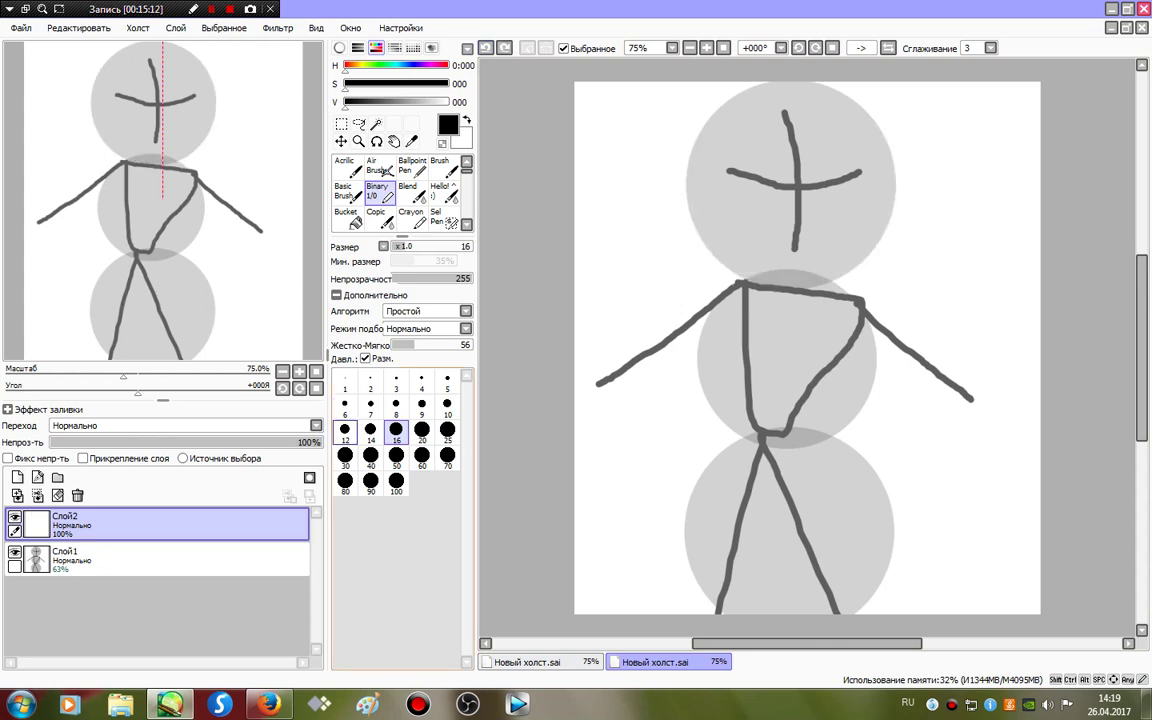
Outline the jaw, the bangs and the bobbed hair around the head circle with the size-12 Binary pen.
left_click(345, 430)
mouse_move(682, 152)
left_mouse_down()
mouse_move(683, 215)
mouse_move(710, 257)
mouse_move(801, 267)
mouse_move(846, 260)
mouse_move(883, 173)
mouse_move(884, 124)
left_mouse_up()
mouse_move(748, 122)
left_mouse_down()
mouse_move(733, 228)
mouse_move(745, 272)
mouse_move(666, 276)
mouse_move(647, 261)
mouse_move(655, 146)
mouse_move(692, 89)
mouse_move(812, 75)
mouse_move(871, 88)
mouse_move(928, 147)
mouse_move(845, 176)
mouse_move(722, 173)
left_mouse_up()
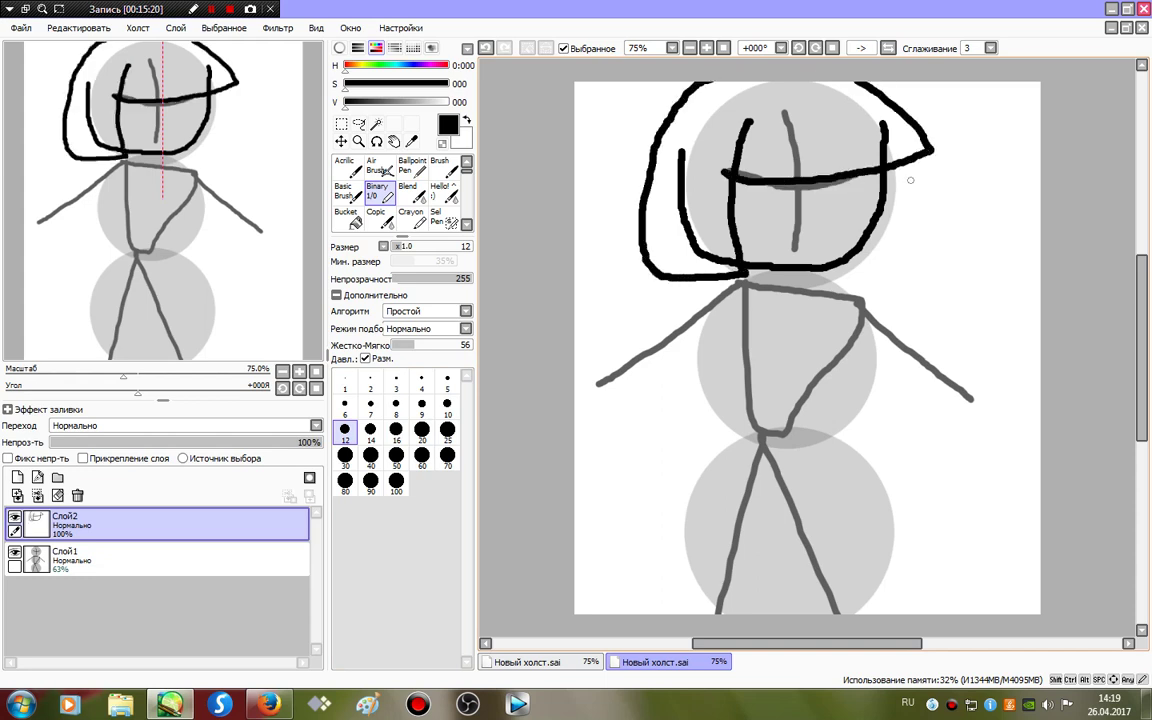
left_click_drag(908, 166, 918, 246)
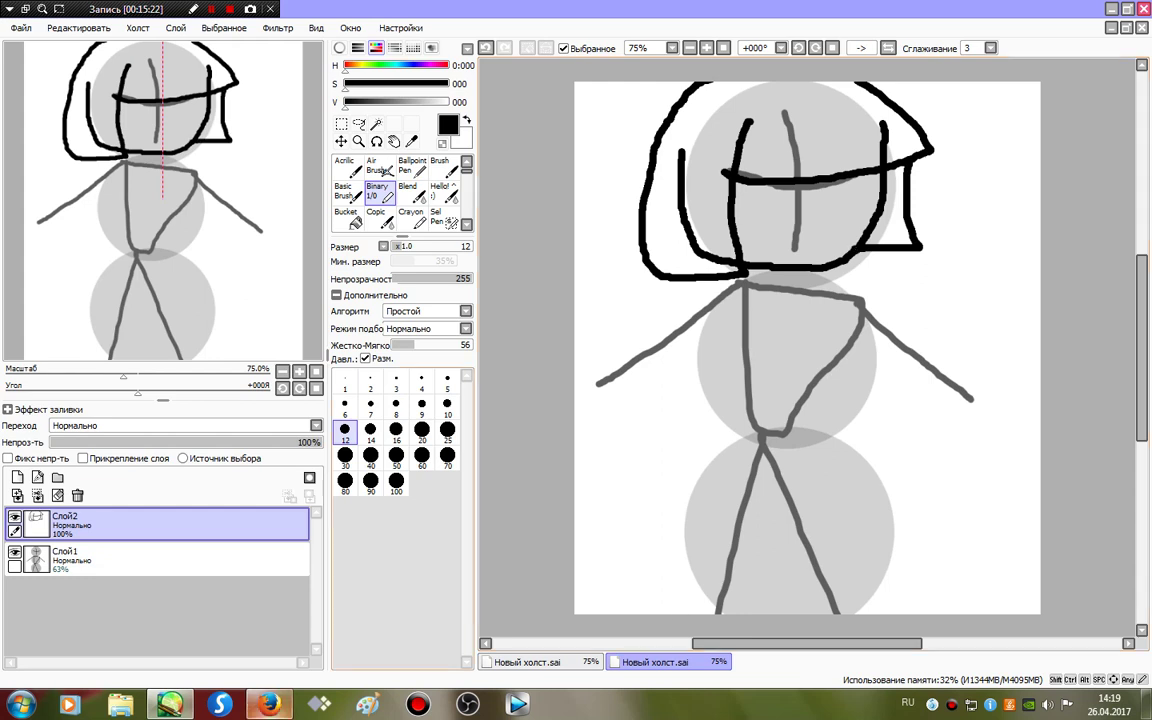
Draw the neck, both outstretched arms and the hands with fingers over the shoulder and arm guides.
left_click_drag(769, 267, 768, 290)
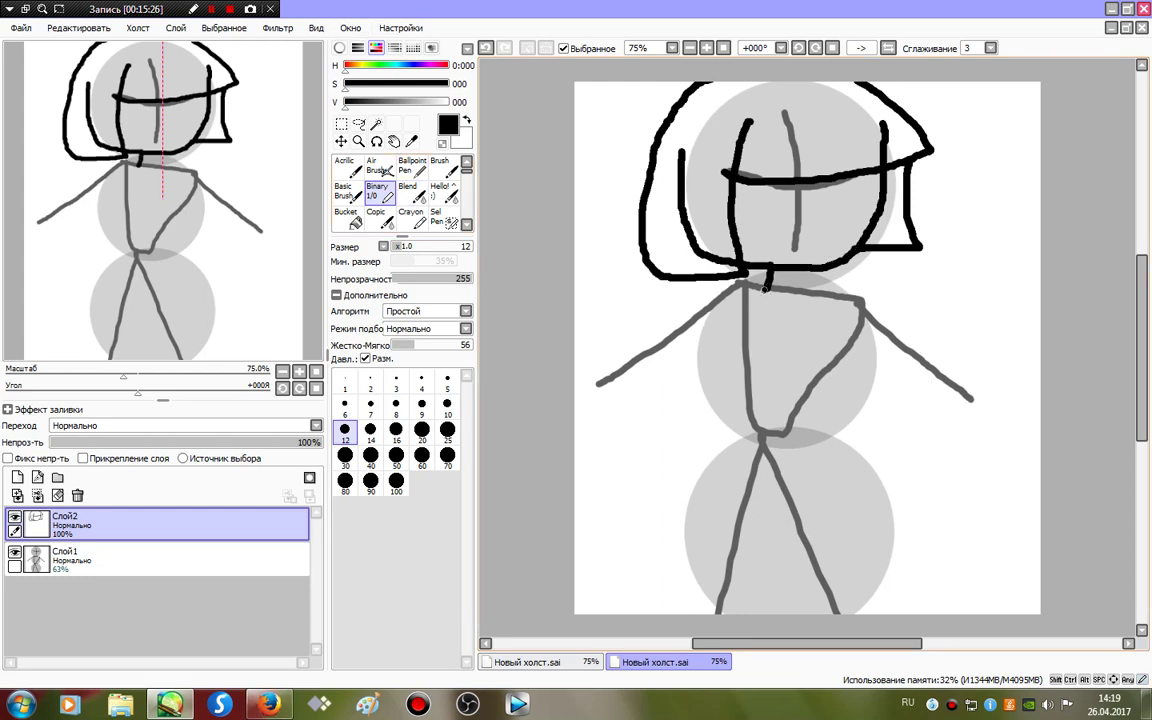
mouse_move(765, 289)
left_mouse_down()
mouse_move(603, 375)
mouse_move(623, 375)
mouse_move(635, 388)
mouse_move(625, 393)
mouse_move(643, 397)
mouse_move(633, 405)
mouse_move(655, 403)
mouse_move(763, 314)
left_mouse_up()
mouse_move(797, 268)
left_mouse_down()
mouse_move(797, 284)
mouse_move(895, 318)
mouse_move(992, 398)
mouse_move(940, 410)
mouse_move(955, 420)
mouse_move(929, 429)
mouse_move(910, 420)
mouse_move(940, 424)
mouse_move(909, 440)
mouse_move(875, 371)
mouse_move(819, 320)
mouse_move(855, 330)
left_mouse_up()
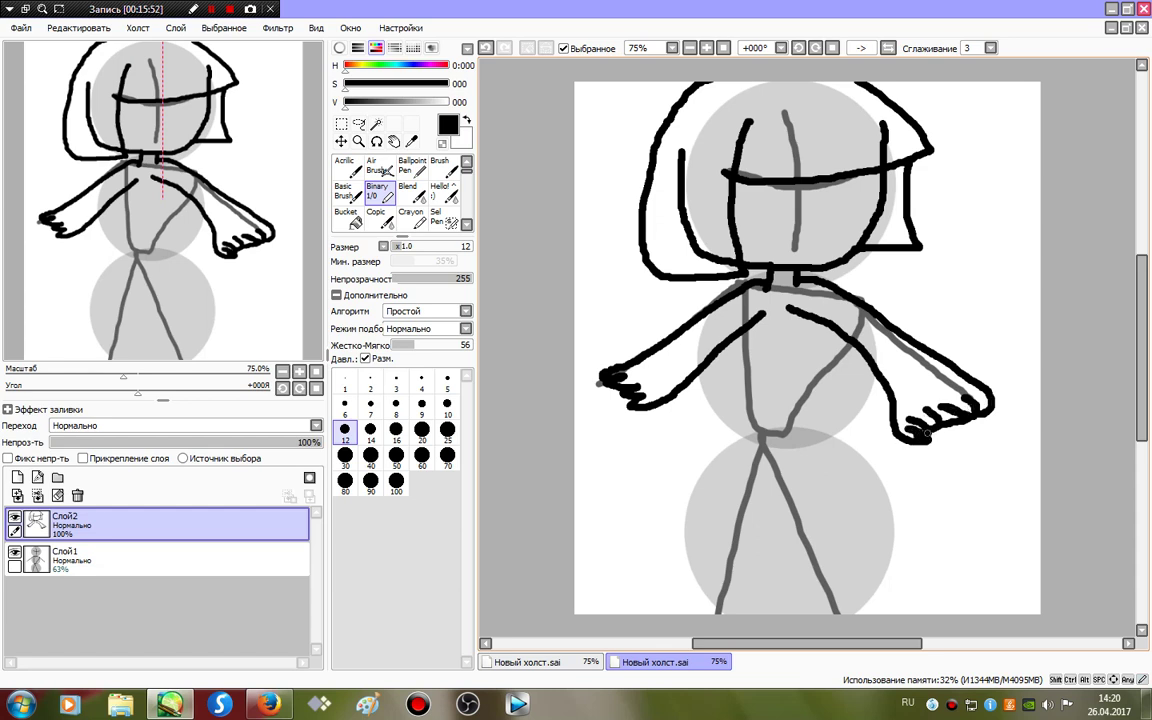
Close the right hand's outline and draw a long tapering shape with an arrow-like tip hanging down from it.
mouse_move(923, 434)
left_mouse_down()
mouse_move(1014, 492)
mouse_move(982, 416)
mouse_move(918, 547)
mouse_move(932, 544)
mouse_move(986, 410)
left_mouse_up()
key("ctrl+z")
mouse_move(925, 550)
left_mouse_down()
mouse_move(902, 553)
mouse_move(912, 610)
mouse_move(938, 566)
mouse_move(918, 549)
left_mouse_up()
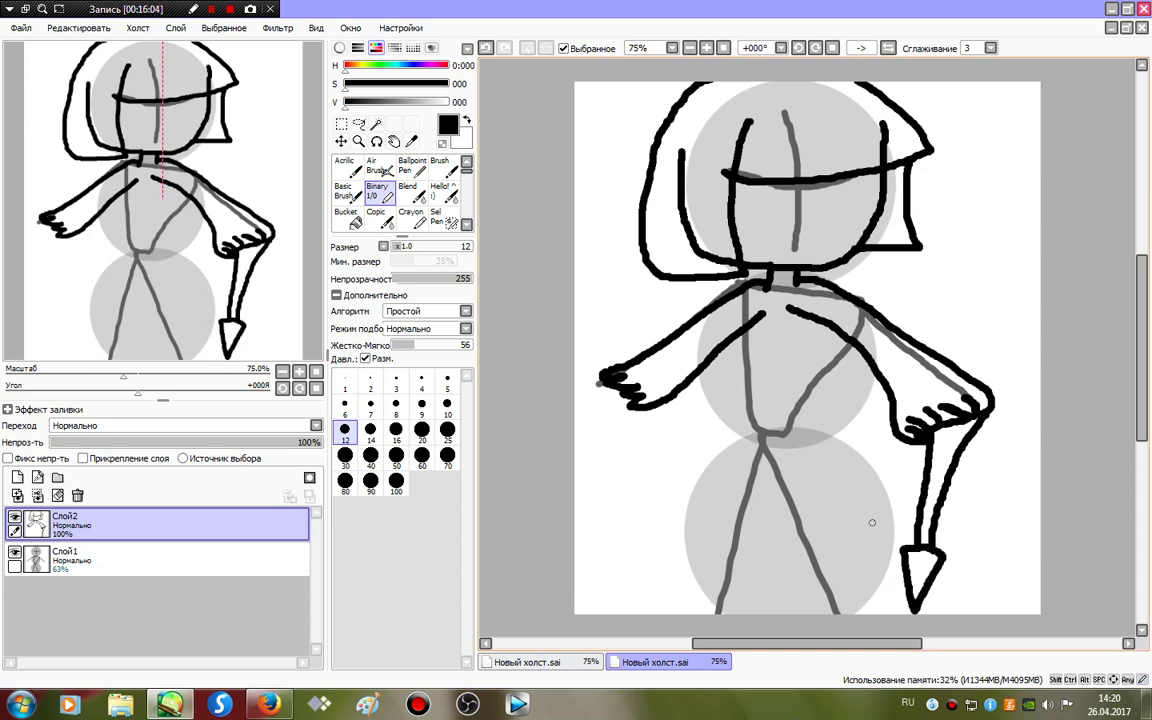
Outline the torso, waist and flared hips, adding a short chest mark and the curved inner lines across the hips.
mouse_move(762, 315)
left_mouse_down()
mouse_move(754, 356)
mouse_move(787, 364)
left_mouse_up()
mouse_move(824, 322)
left_mouse_down()
mouse_move(807, 387)
mouse_move(837, 436)
mouse_move(827, 454)
mouse_move(717, 464)
mouse_move(720, 443)
mouse_move(747, 428)
mouse_move(753, 358)
left_mouse_up()
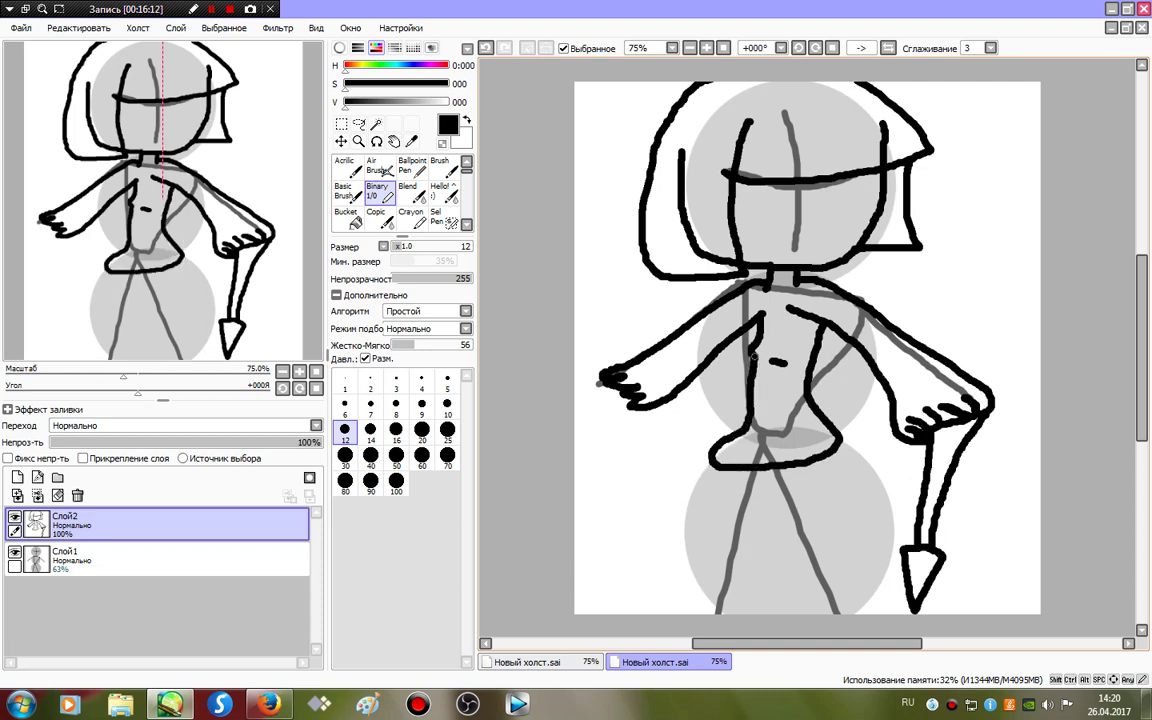
left_click_drag(745, 430, 836, 441)
mouse_move(721, 464)
left_mouse_down()
mouse_move(747, 438)
mouse_move(752, 471)
mouse_move(775, 446)
mouse_move(813, 448)
left_mouse_up()
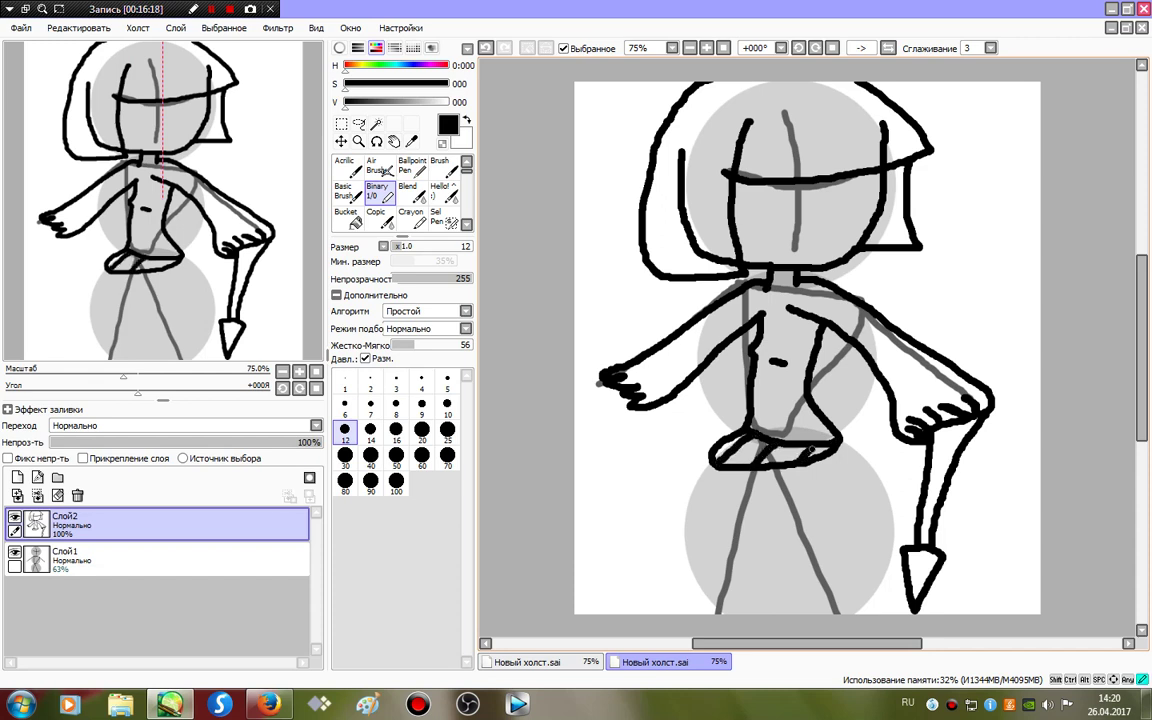
Add stripes across the skirt band, a collar around the neck and banded cuffs on both sleeves.
mouse_move(738, 463)
left_mouse_down()
mouse_move(762, 437)
mouse_move(795, 446)
left_mouse_up()
mouse_move(769, 276)
left_mouse_down()
mouse_move(793, 293)
mouse_move(772, 288)
left_mouse_up()
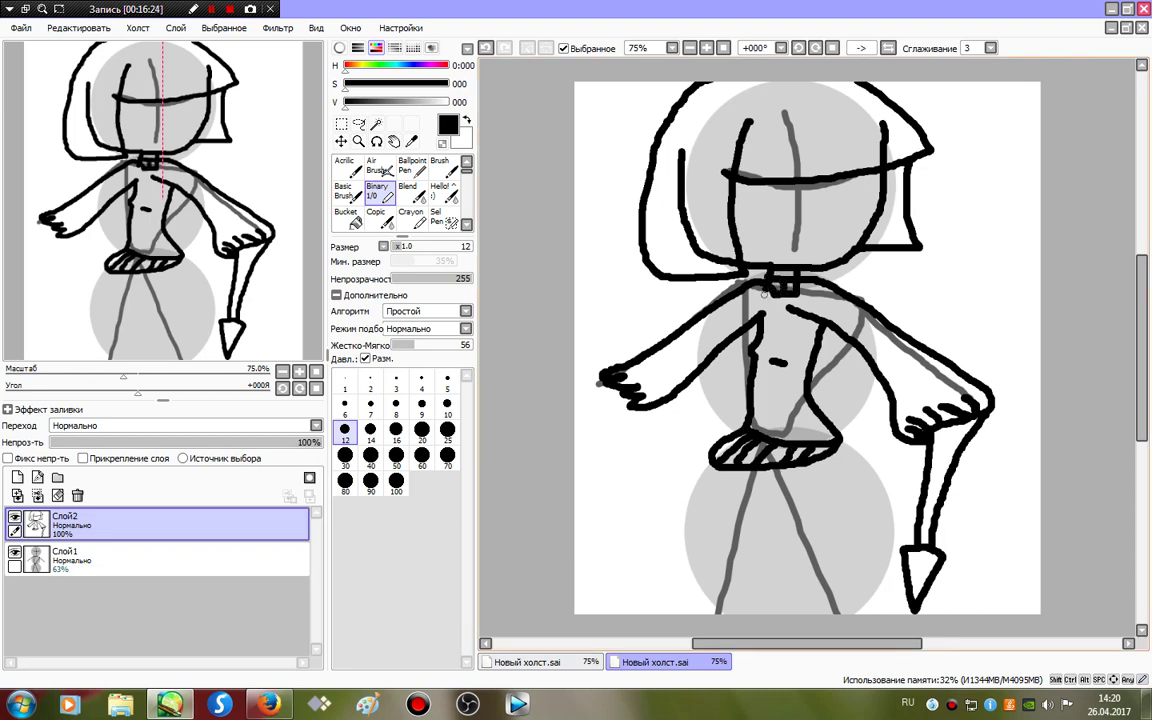
mouse_move(641, 352)
left_mouse_down()
mouse_move(655, 388)
mouse_move(660, 353)
mouse_move(683, 375)
left_mouse_up()
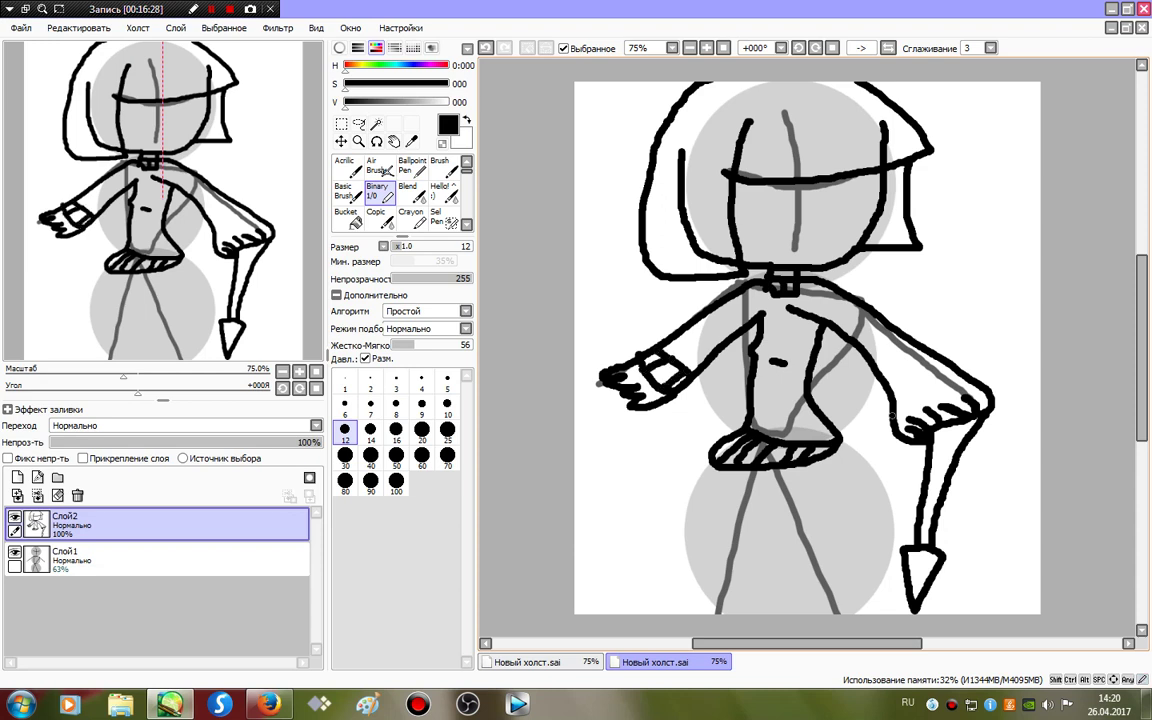
mouse_move(896, 407)
left_mouse_down()
mouse_move(959, 386)
mouse_move(939, 372)
left_mouse_up()
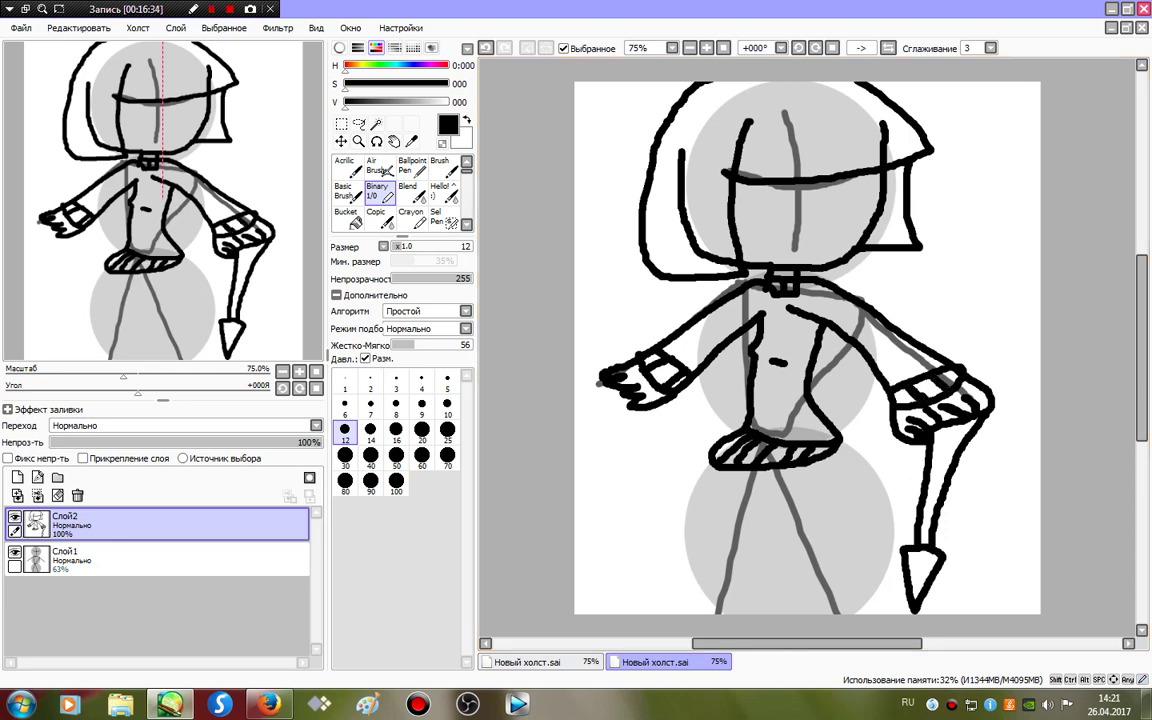
Outline both legs over the leg guides, from the skirt down to the lower edge of the canvas.
left_click_drag(740, 470, 742, 612)
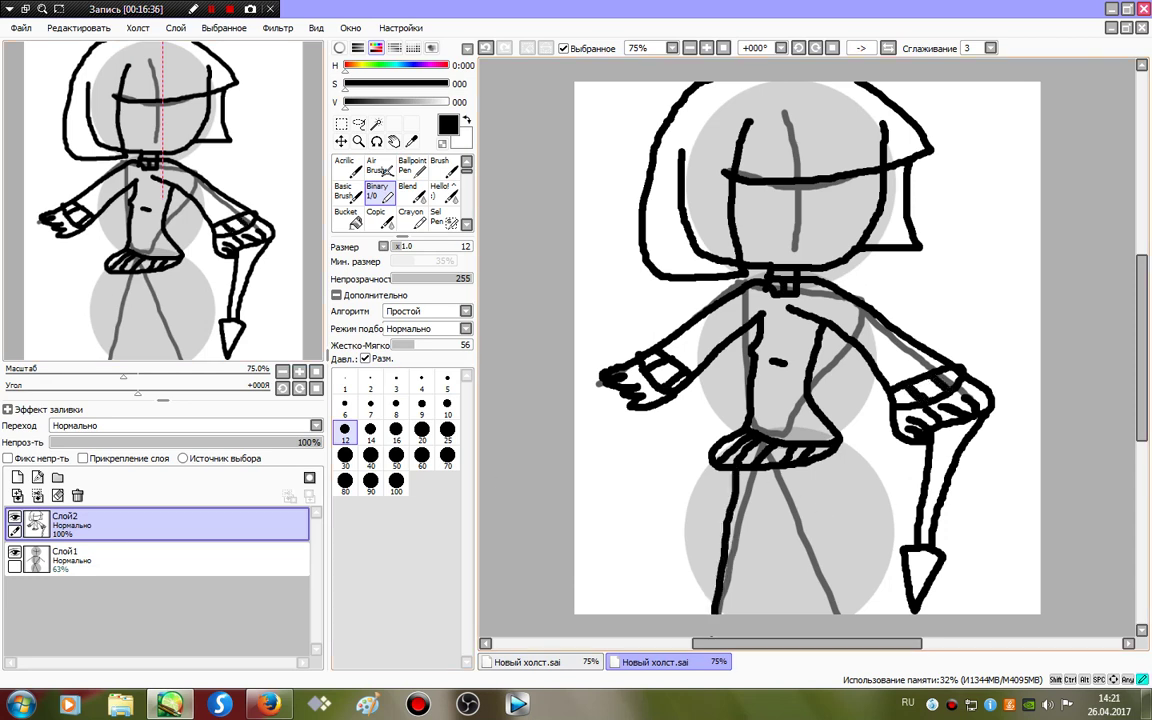
left_click_drag(767, 470, 753, 612)
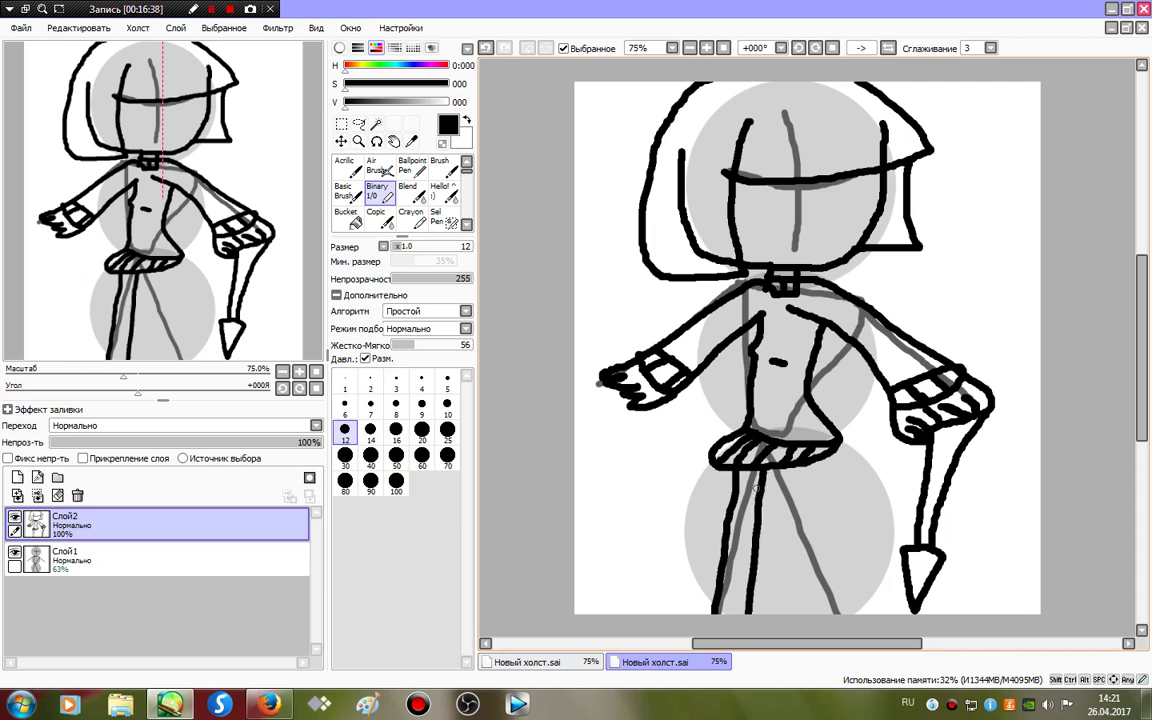
left_click_drag(763, 470, 828, 612)
left_click_drag(803, 465, 862, 612)
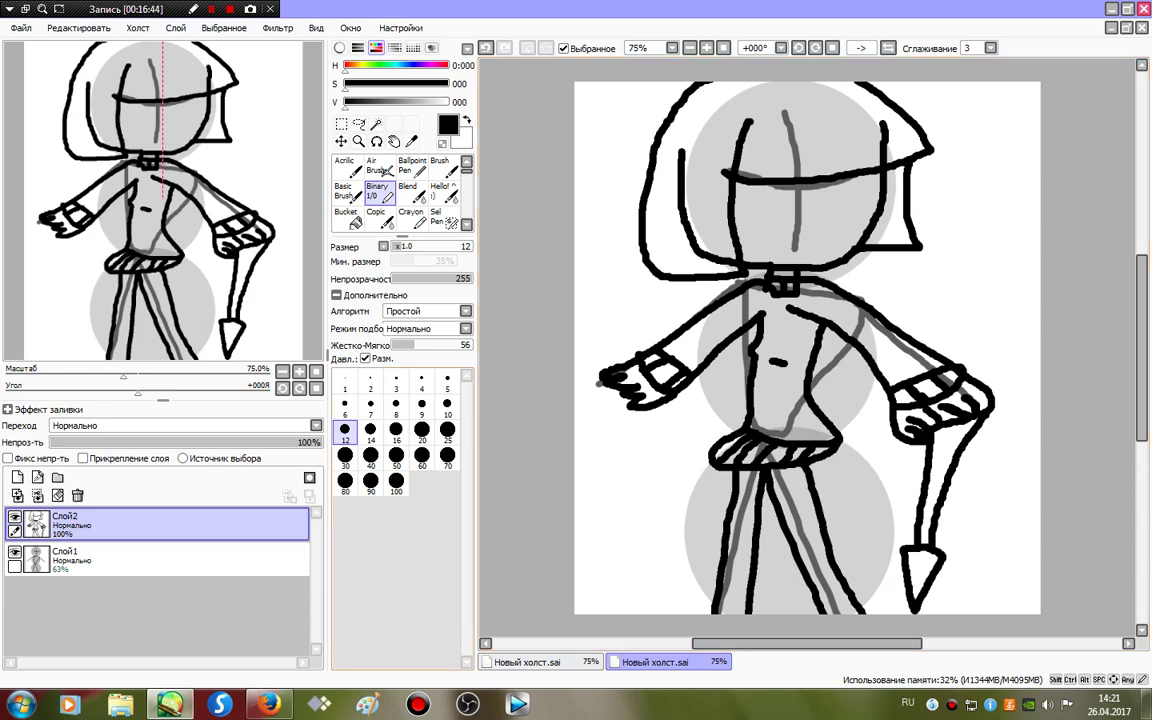
Hide the guide layer Слой1 and draw an open, grinning mouth on the face with the size-10 Binary pen.
left_click(447, 406)
left_click(14, 552)
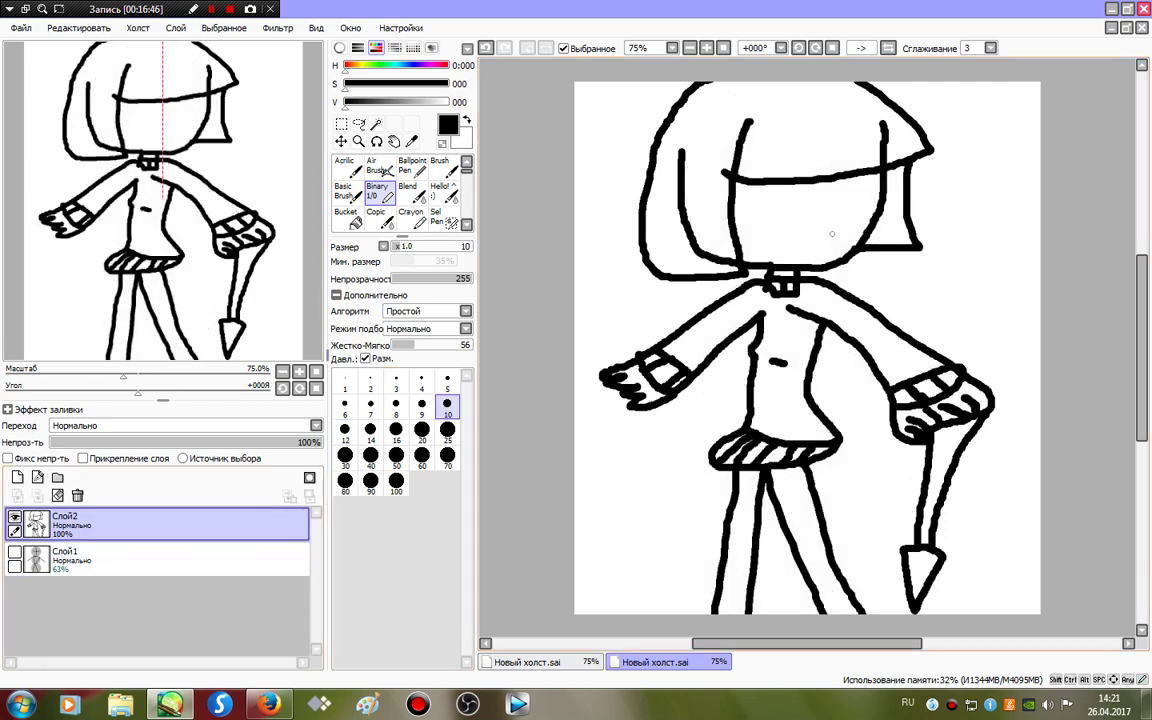
left_click_drag(812, 240, 740, 222)
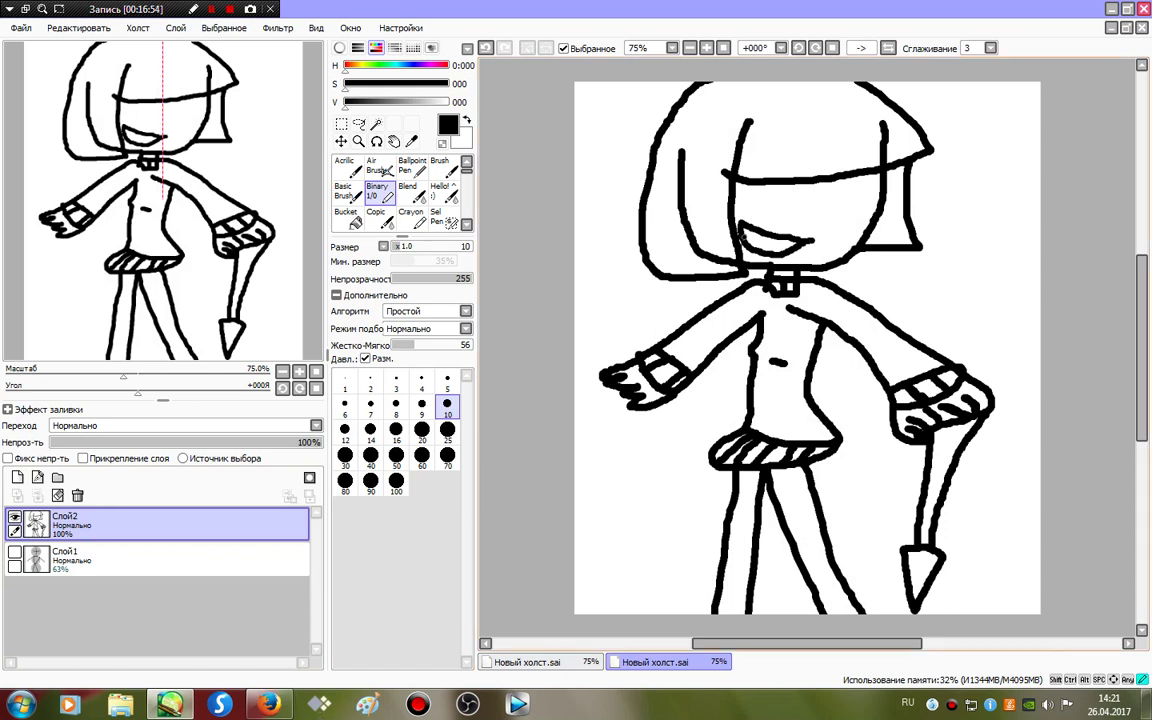
key("shift+F12")
left_click(211, 9)
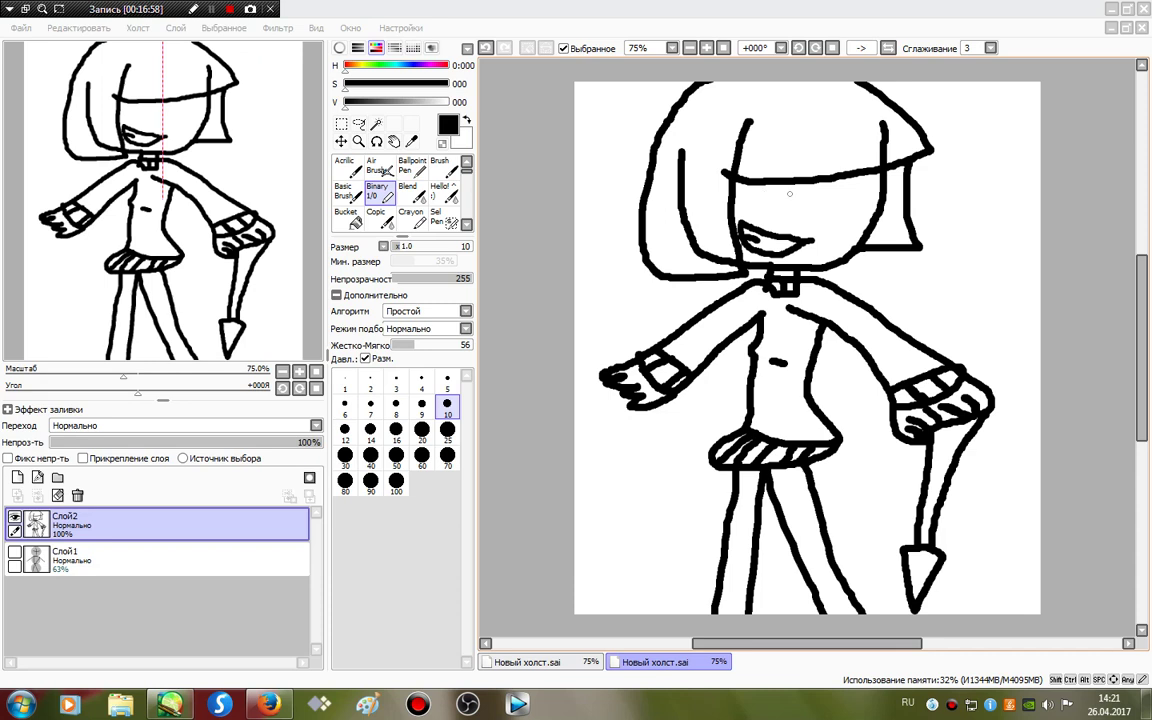
key("shift+F12")
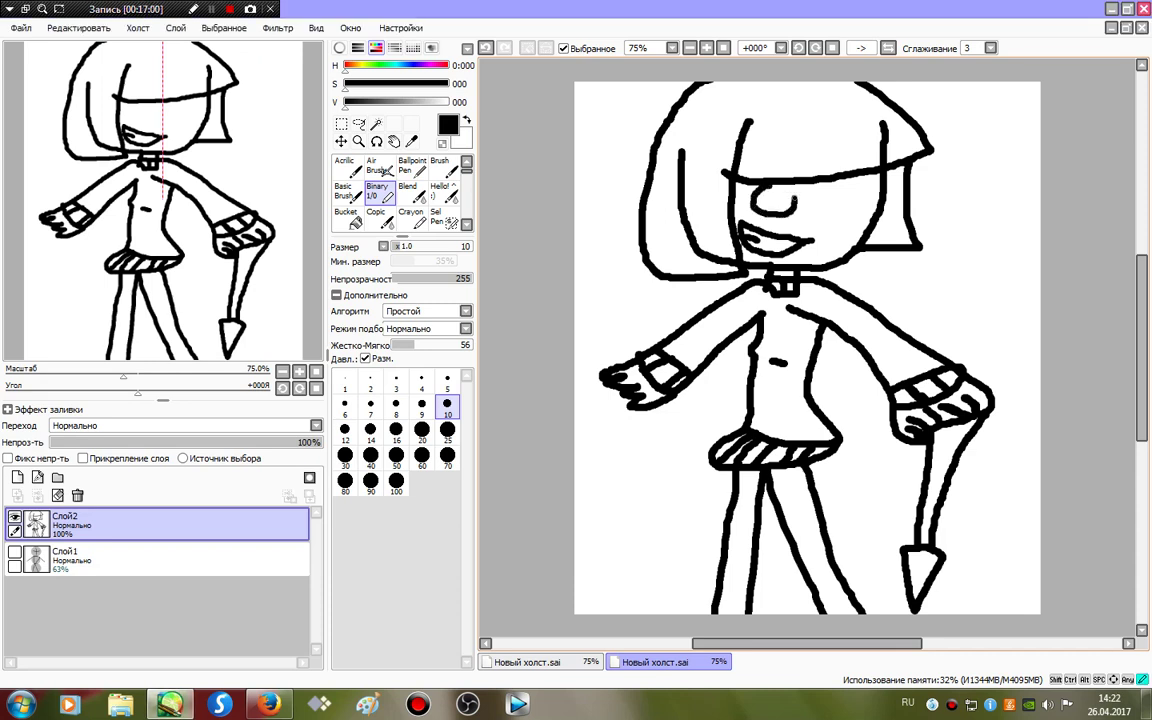
Fill the round eye below the bangs with black using the Bucket.
left_click(346, 217)
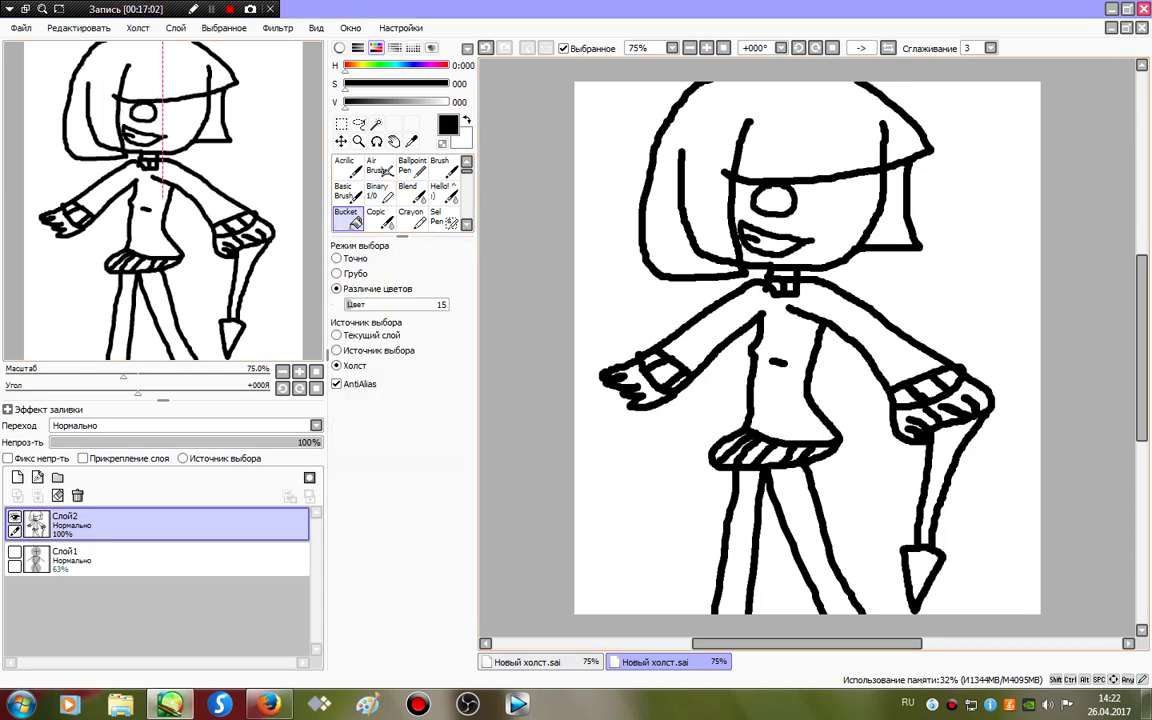
left_click(773, 200)
Lasso the black eye, copy and paste it as a new layer, and move the copy across the face as the second eye.
left_click(359, 124)
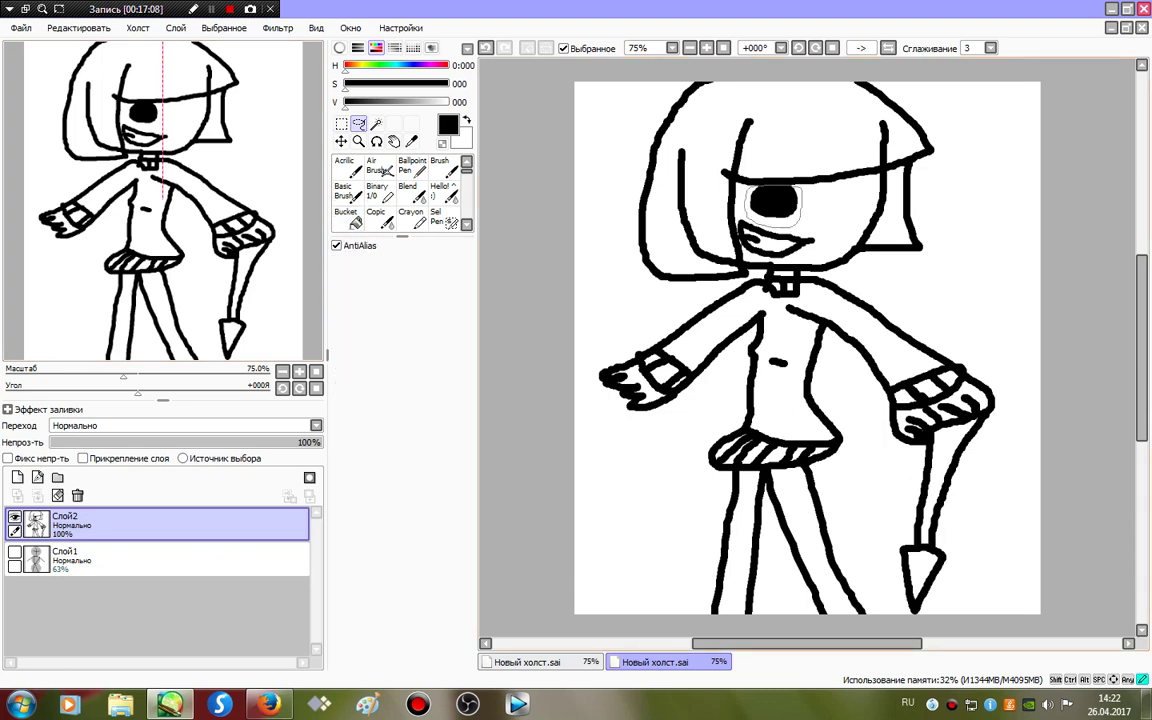
left_click_drag(750, 188, 748, 192)
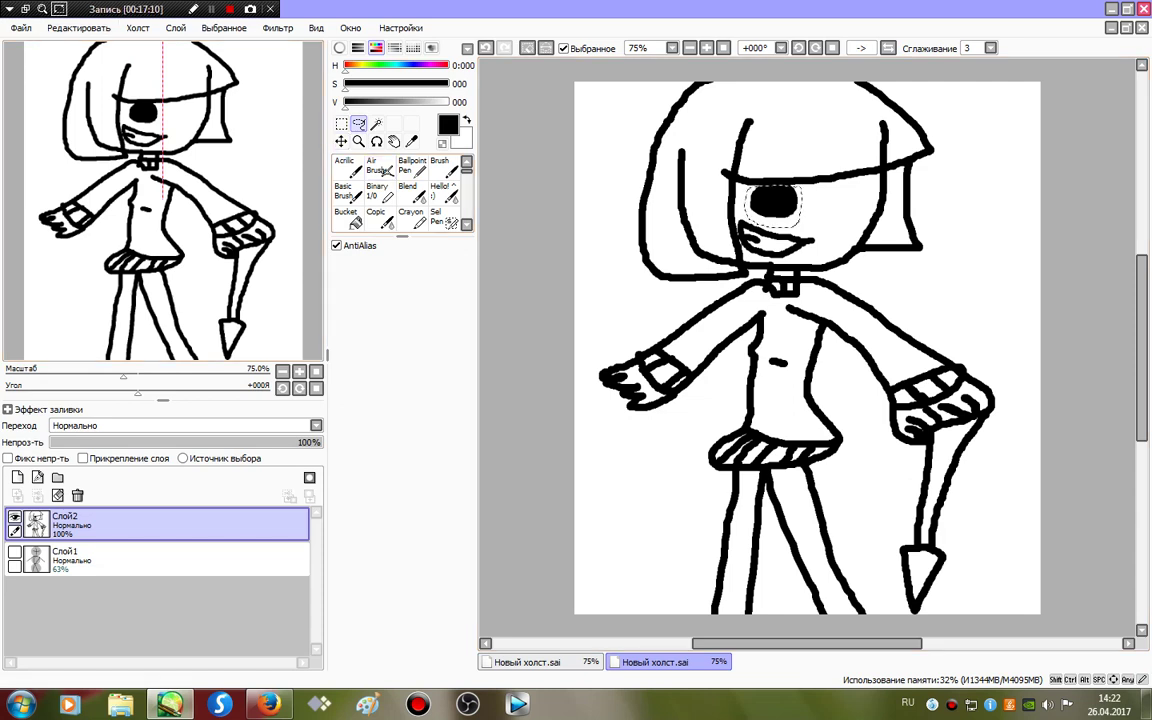
left_click(79, 27)
left_click(84, 100)
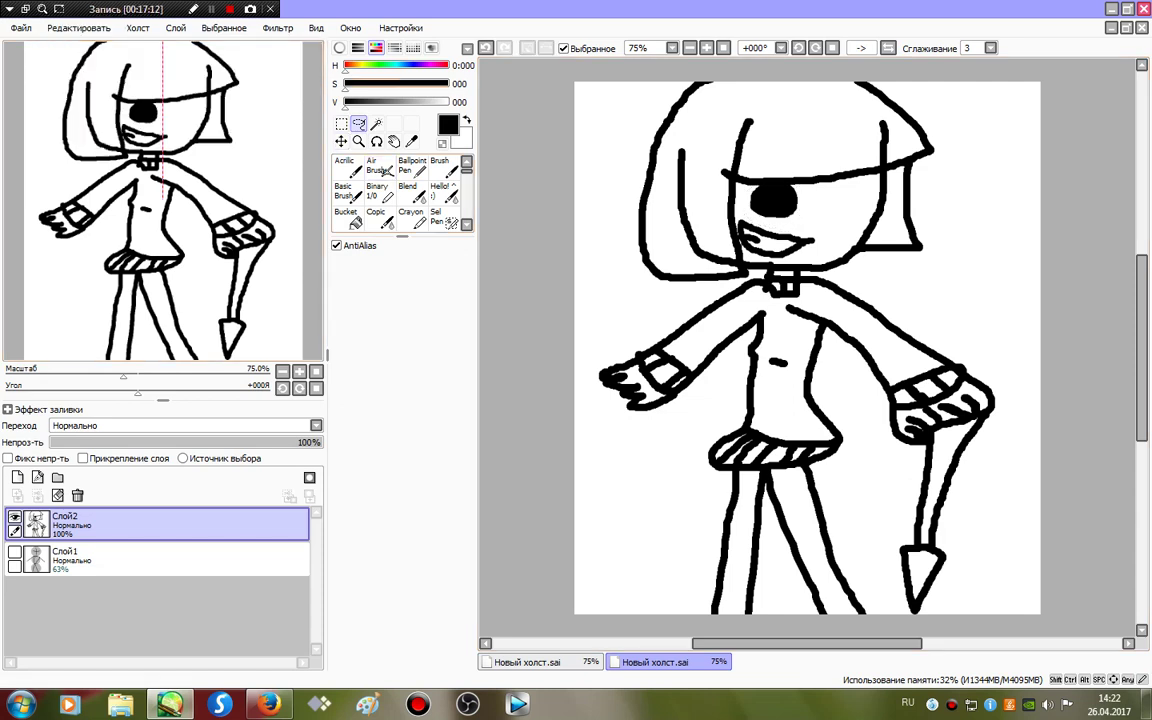
left_click(79, 27)
left_click(77, 113)
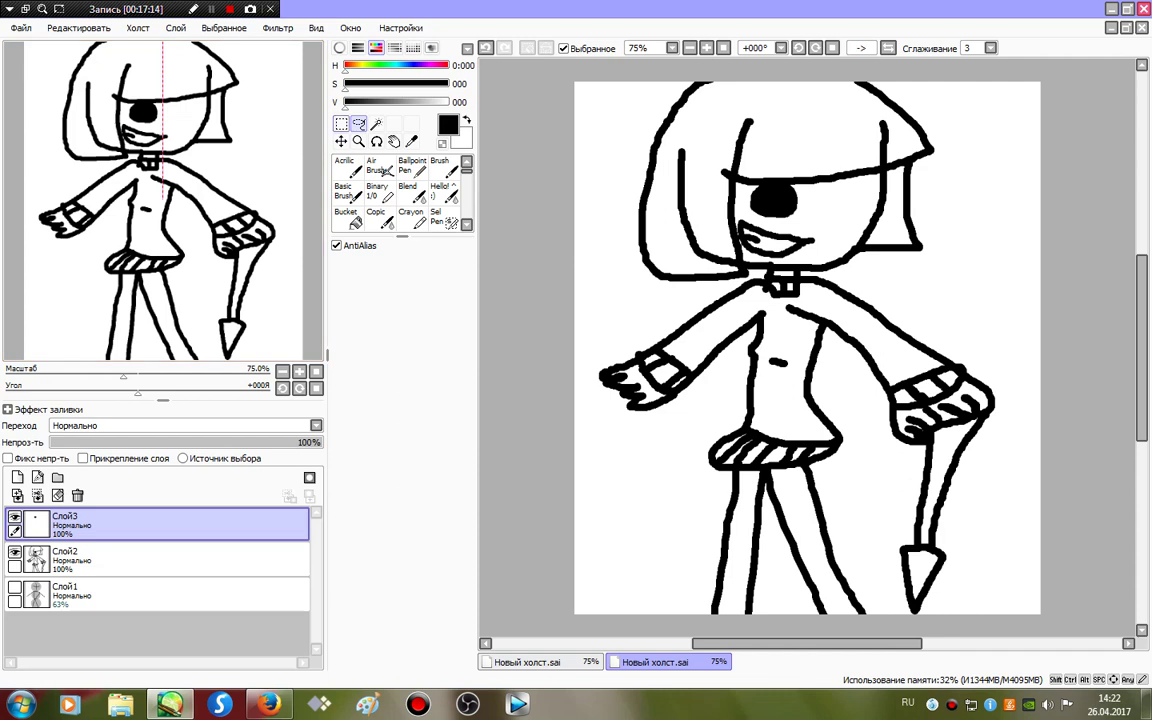
left_click(341, 142)
left_click_drag(773, 199, 838, 197)
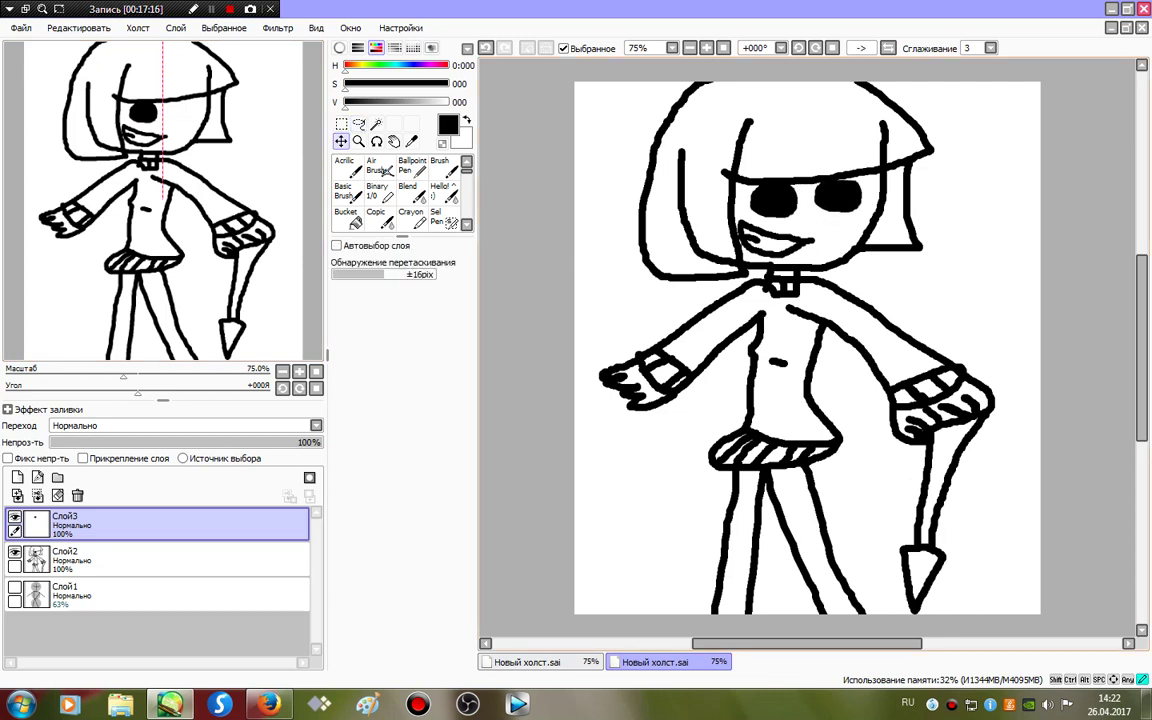
Set the Binary pen to red with saturation and value 255 and dot a small pupil in the left part of each eye.
left_click(411, 193)
left_click(380, 193)
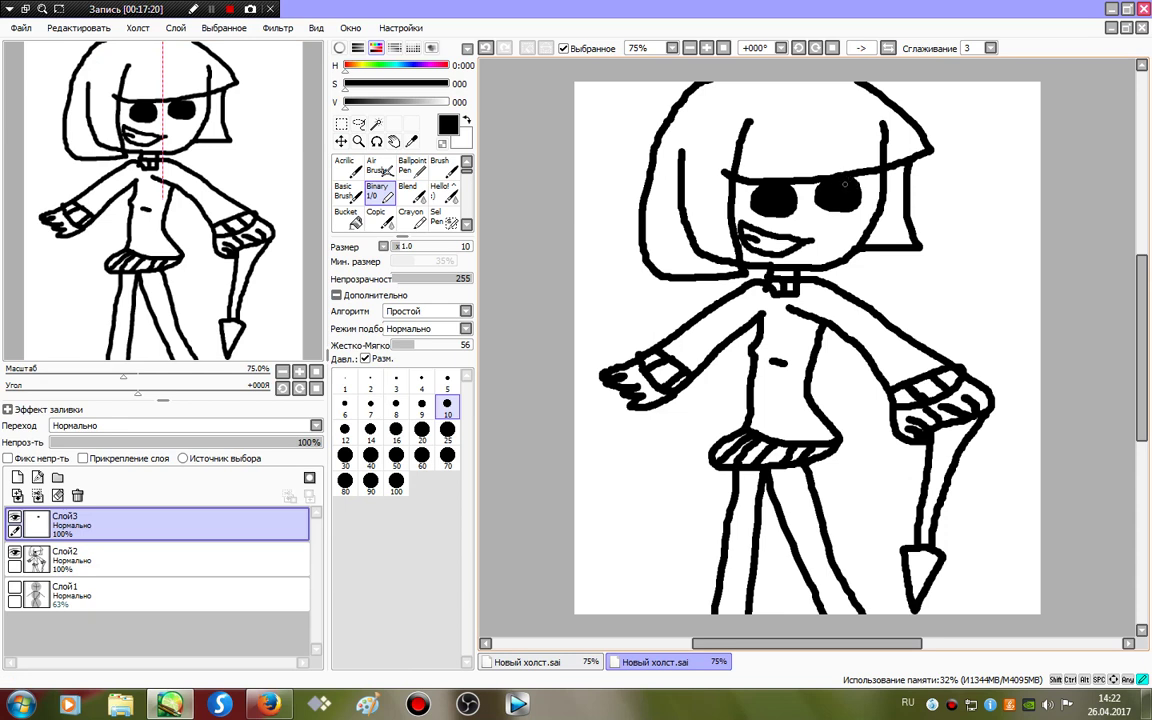
left_click(447, 65)
left_click(447, 84)
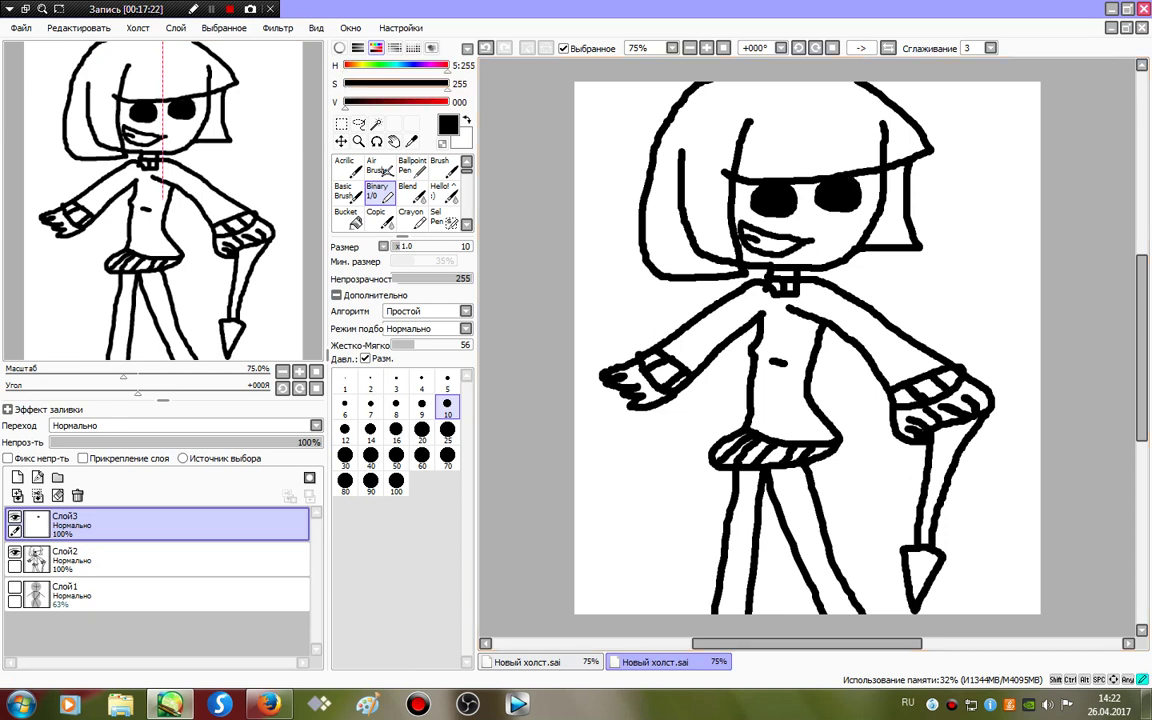
left_click(447, 102)
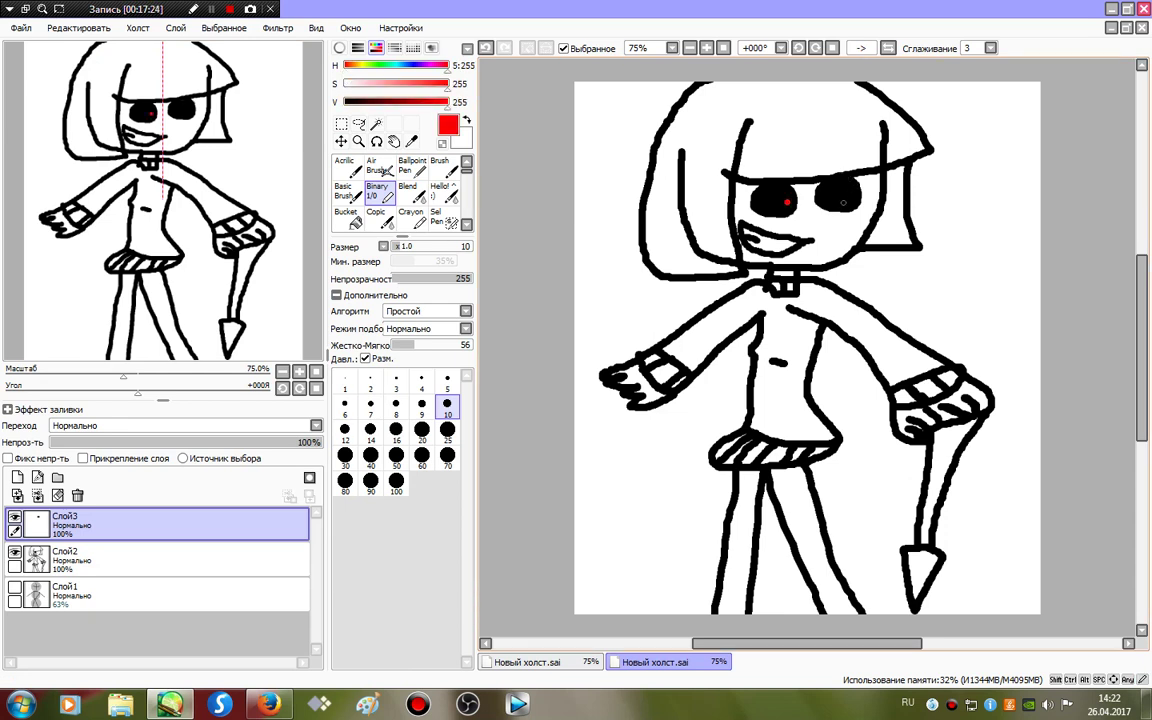
key("ctrl+z")
left_click(760, 200)
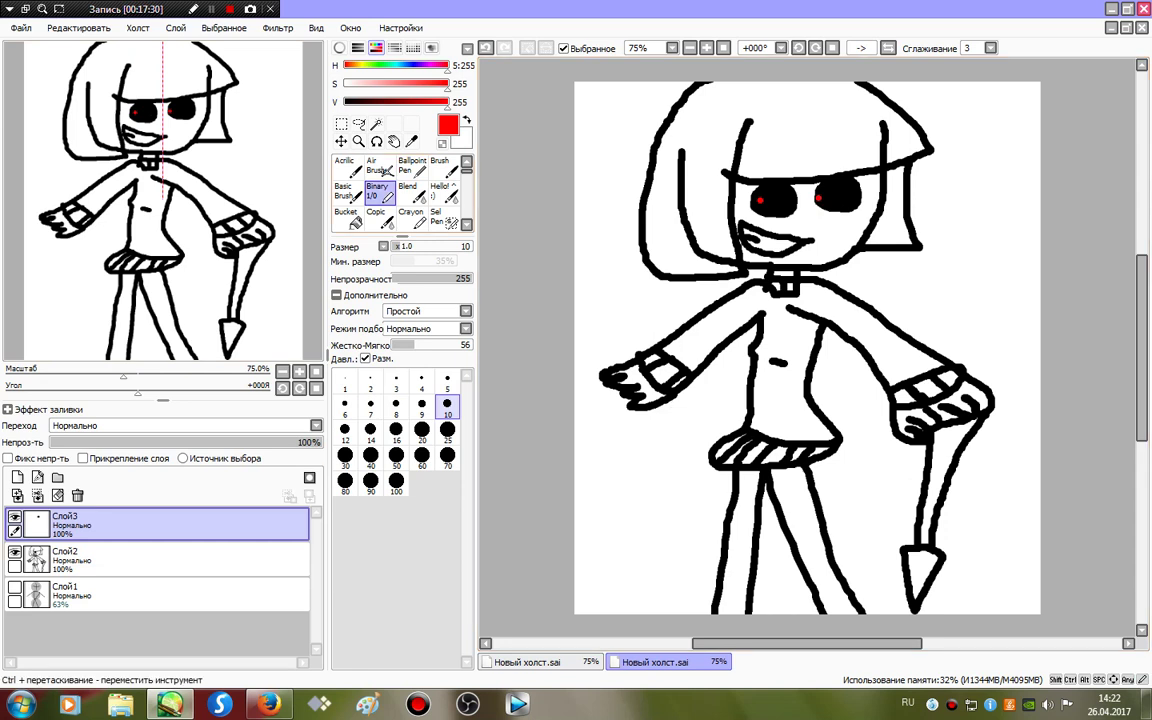
Draw black, angrily slanted eyebrows above the eyes and a size-4 jagged tooth line inside the mouth.
left_click(345, 102)
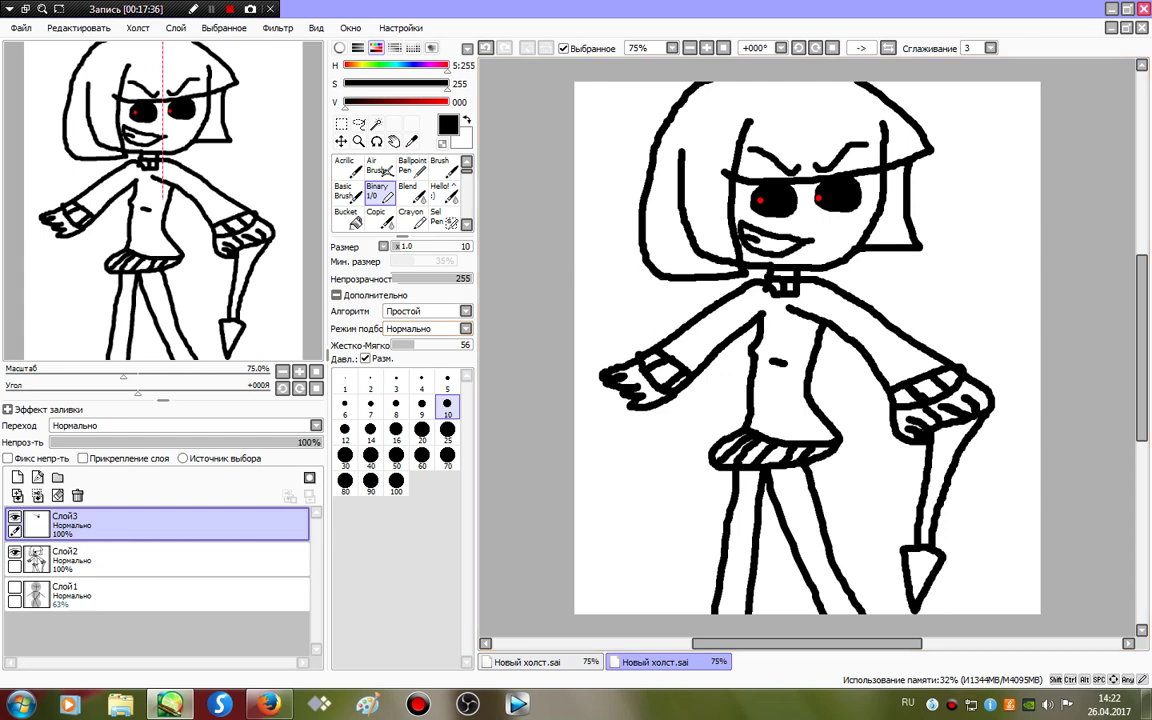
left_click(421, 381)
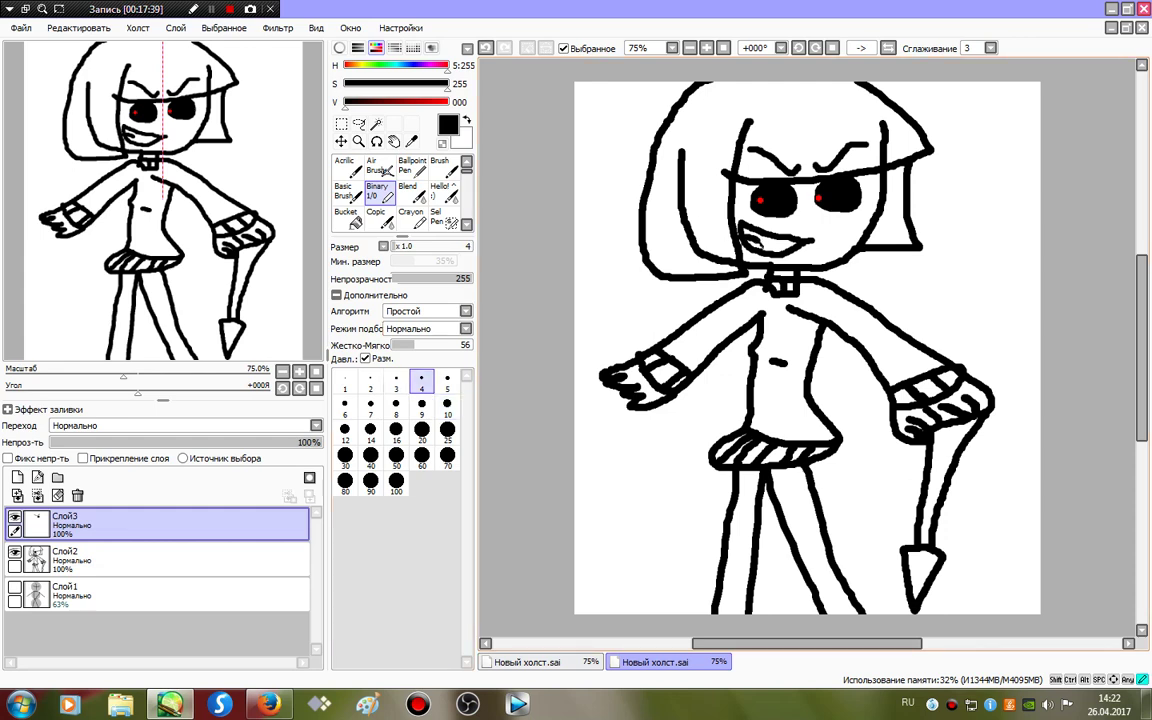
Set the brush size to 10 and draw a small hooked nose between the eyes and the mouth.
key("bracketright")
key("bracketright")
key("bracketright")
key("bracketright")
key("bracketright")
key("bracketright")
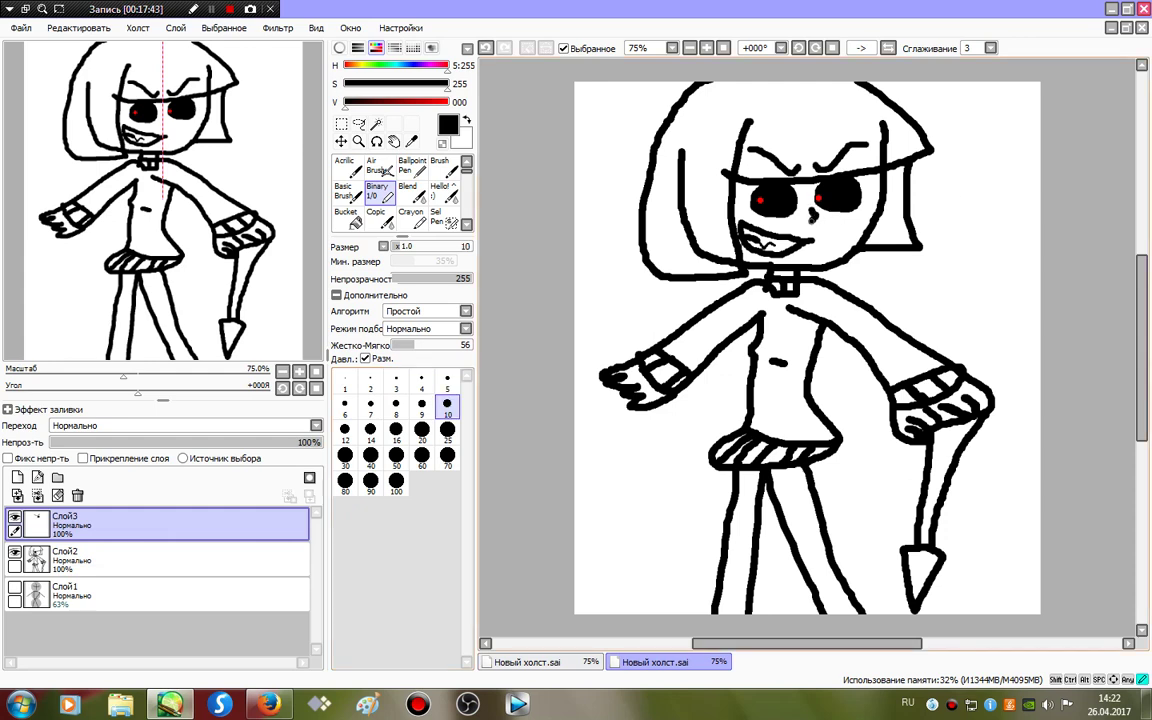
Select the face, both hands and the area below the right cuff with the Magic Wand.
key("w")
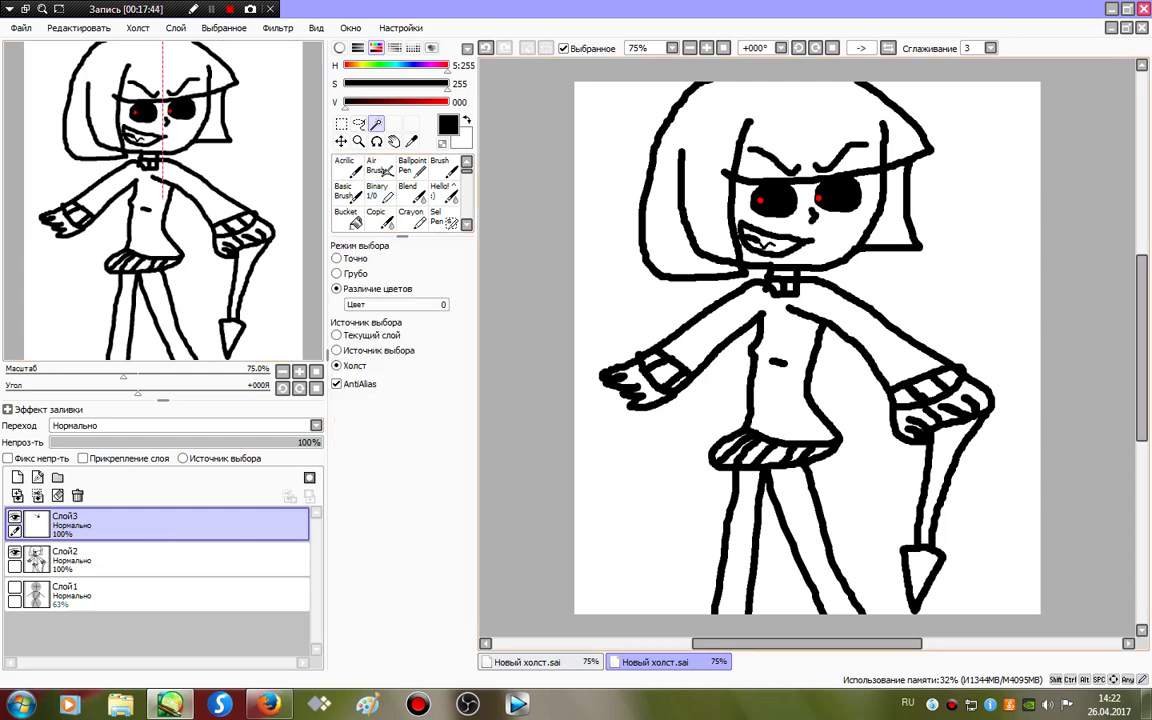
left_click(836, 228)
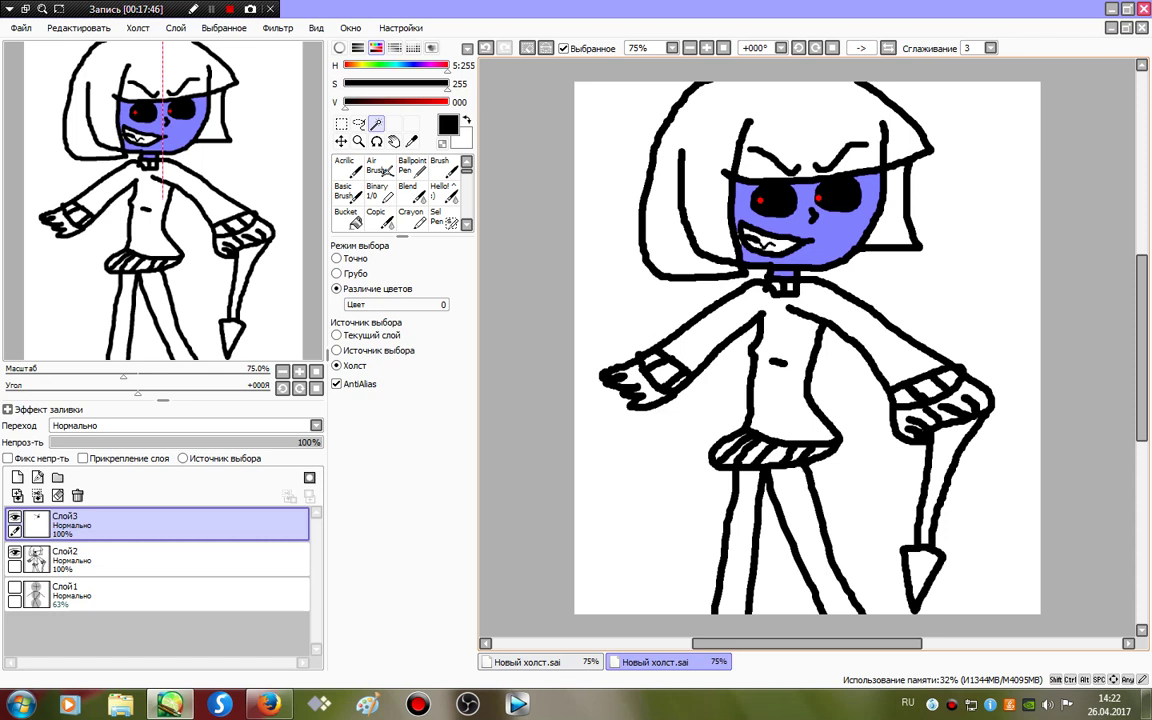
left_click(638, 388)
left_click(912, 425)
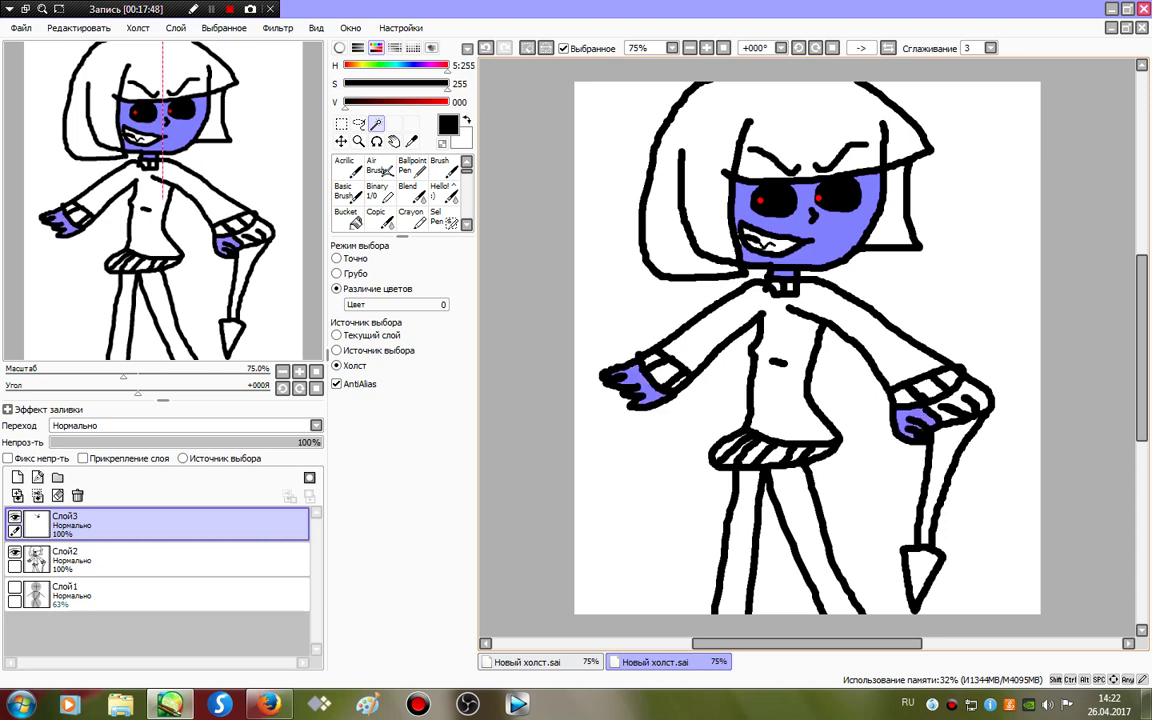
left_click(960, 405)
Merge Слой3 into Слой2 and paint the selected skin areas pale peach (saturation 66, value 255) with the size-100 Binary pen, keeping guide layer Слой1 hidden.
left_click(377, 190)
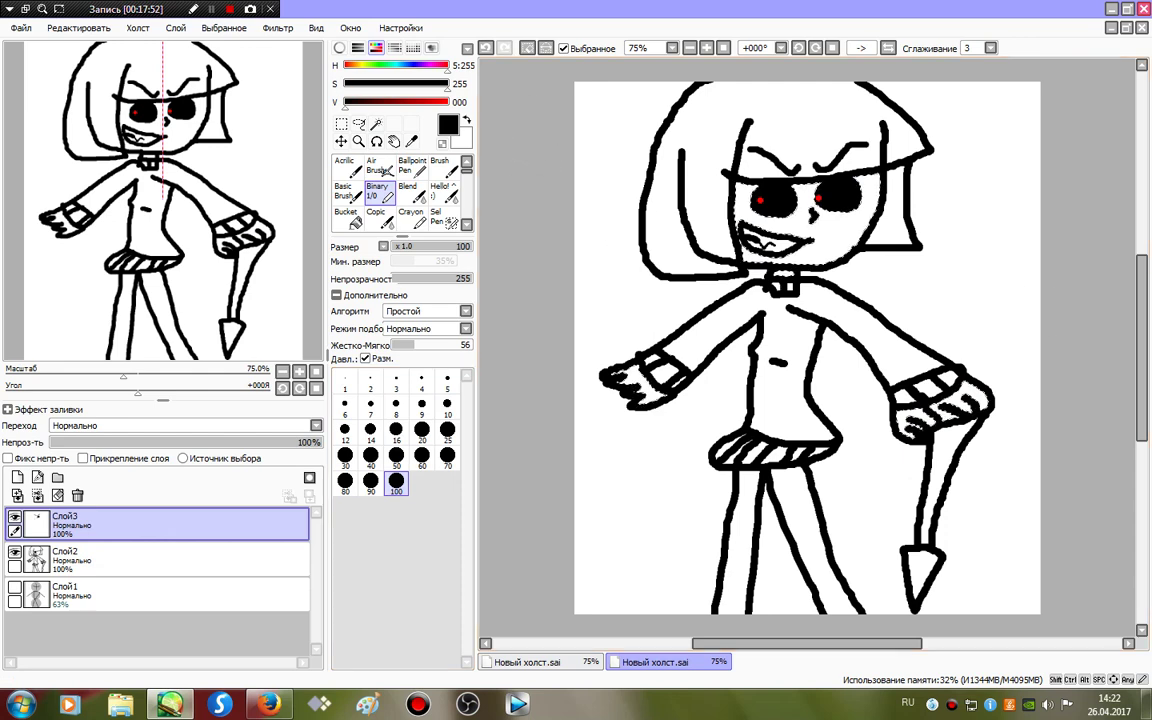
left_click(355, 66)
left_click(371, 84)
left_click(447, 102)
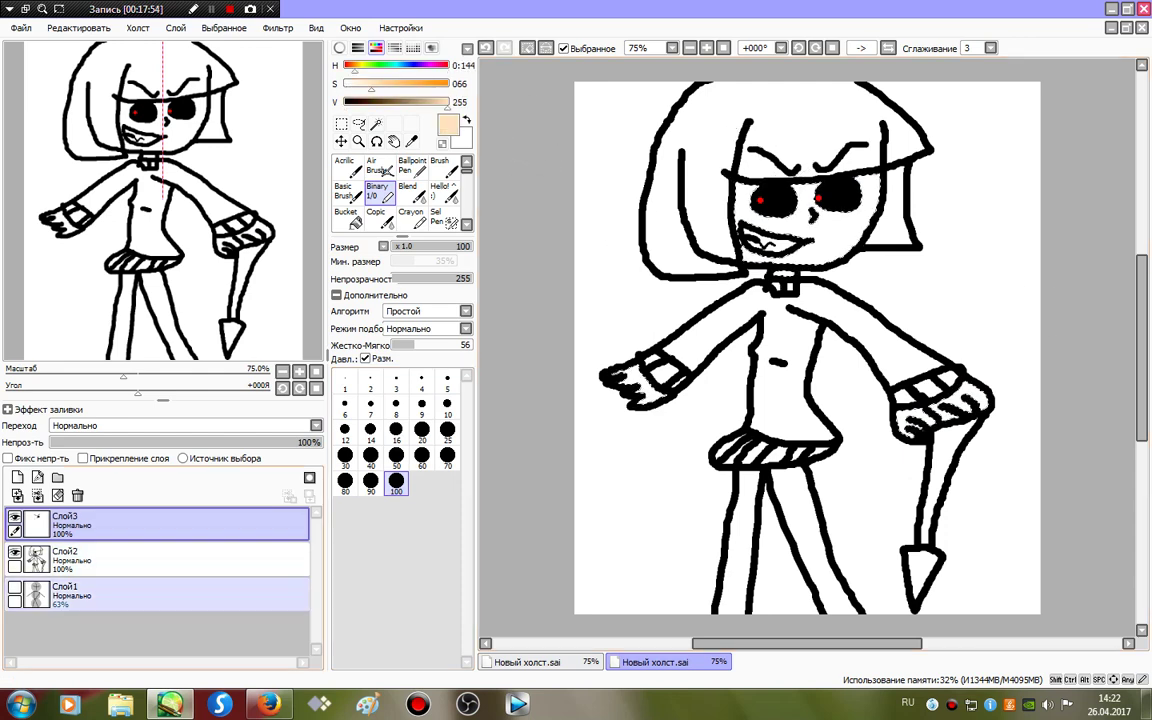
left_click(38, 496)
left_click(14, 552)
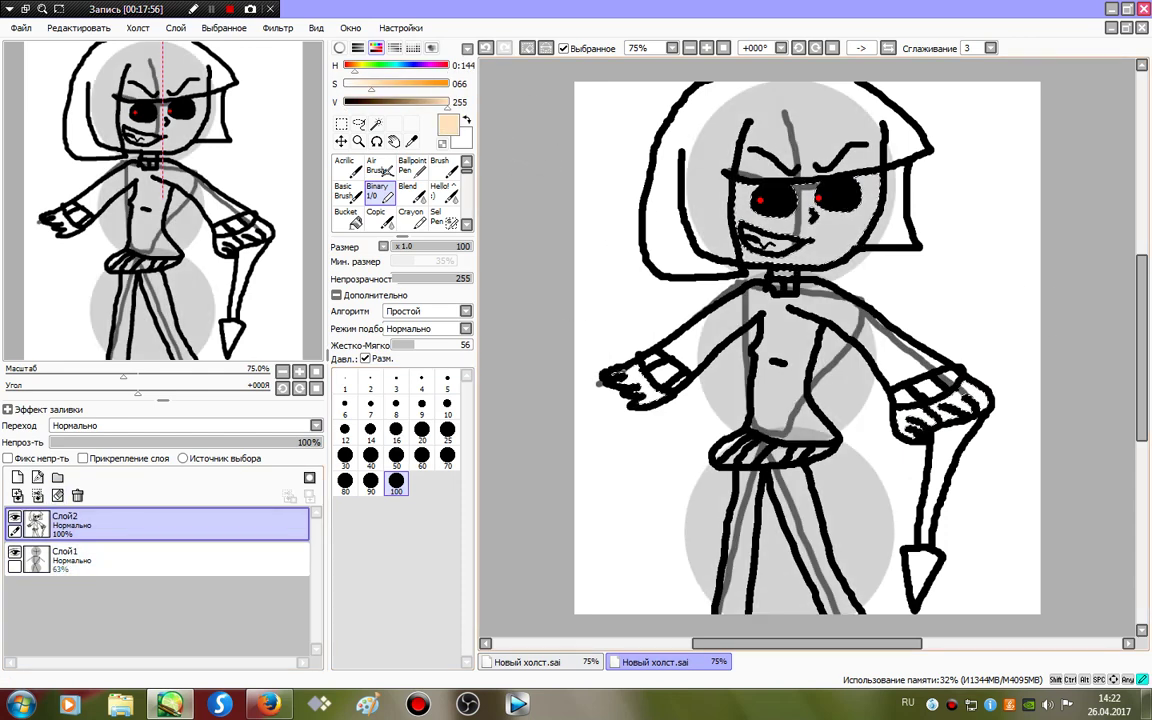
mouse_move(840, 236)
left_mouse_down()
mouse_move(761, 163)
mouse_move(593, 275)
mouse_move(1093, 321)
mouse_move(778, 487)
mouse_move(953, 504)
left_mouse_up()
left_click(14, 552)
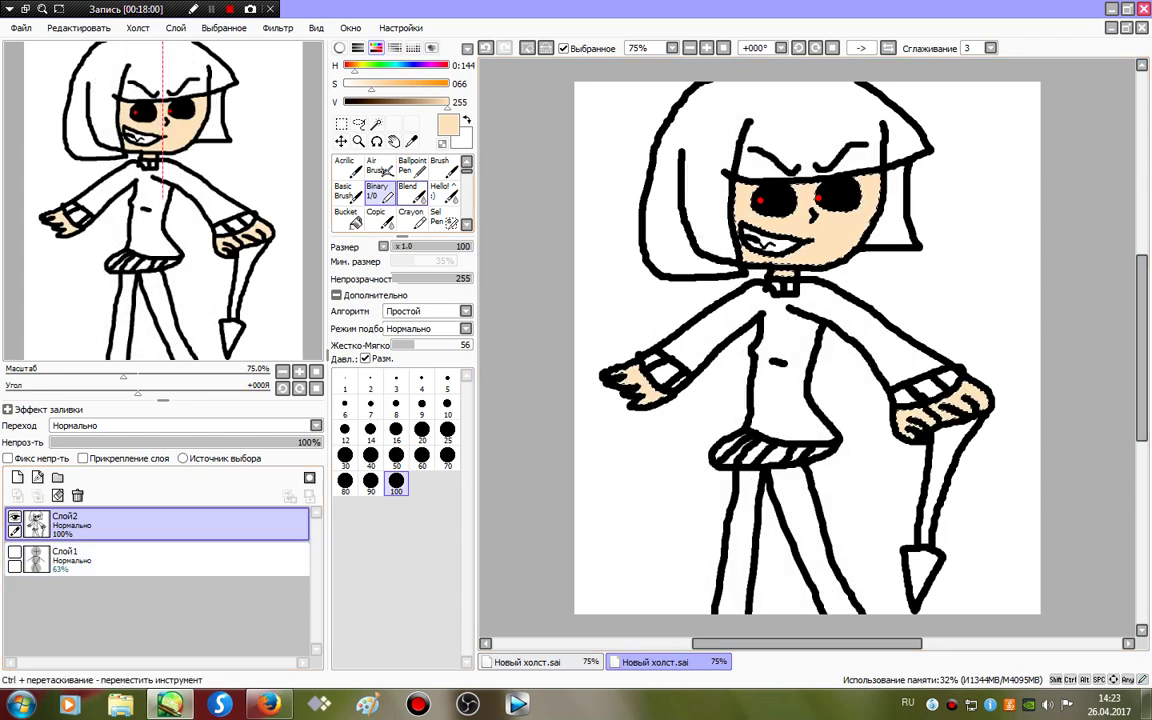
Paint saturated orange shadows (saturation 255, value 255) around the eyes, nose, chin, neck and both hands with the size-25 Binary pen.
left_click(447, 84)
left_click(447, 455)
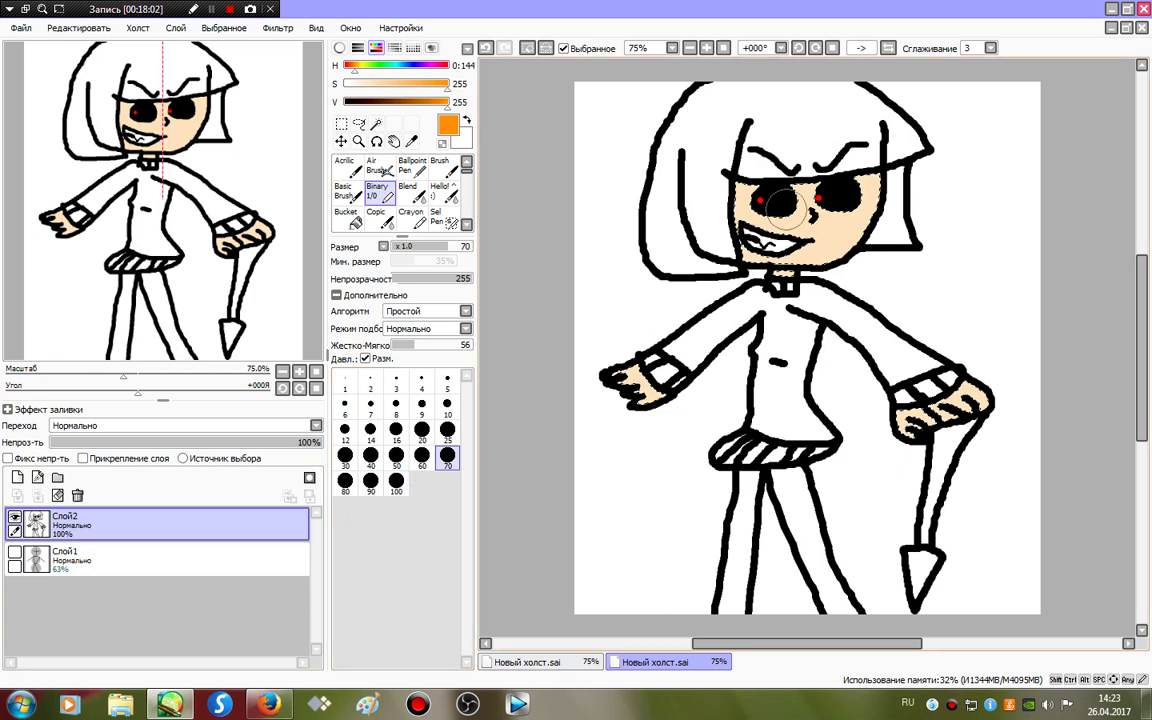
left_click(447, 430)
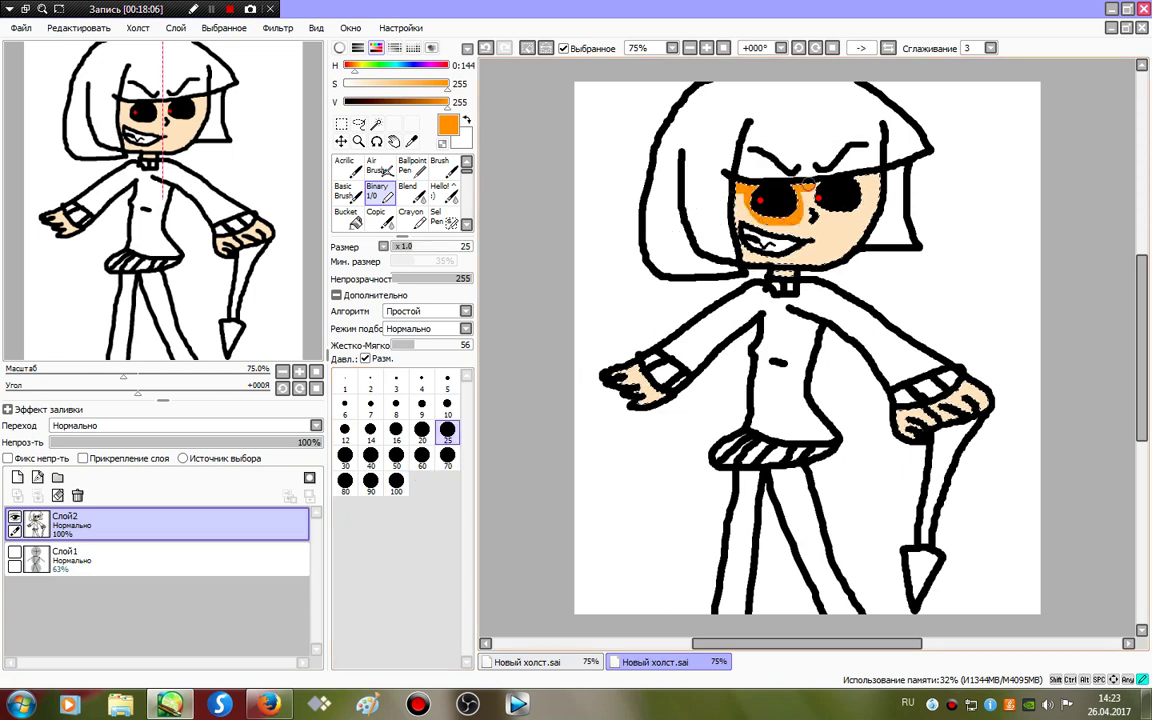
left_click_drag(865, 190, 849, 225)
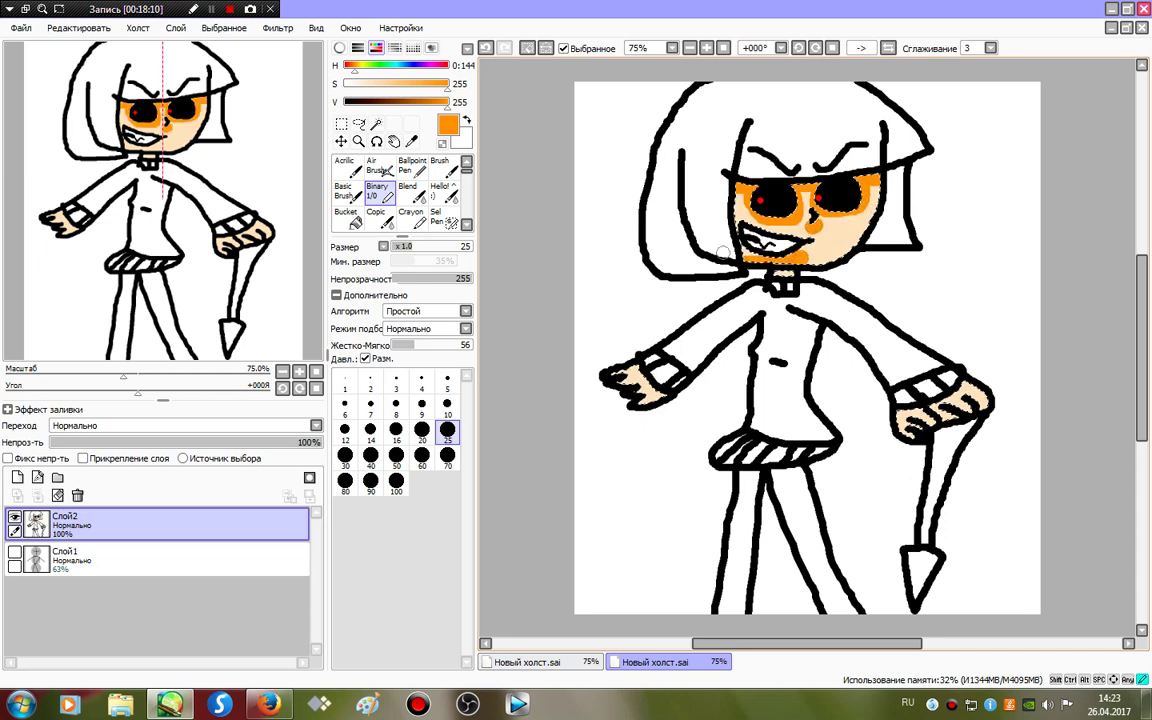
left_click_drag(745, 240, 750, 248)
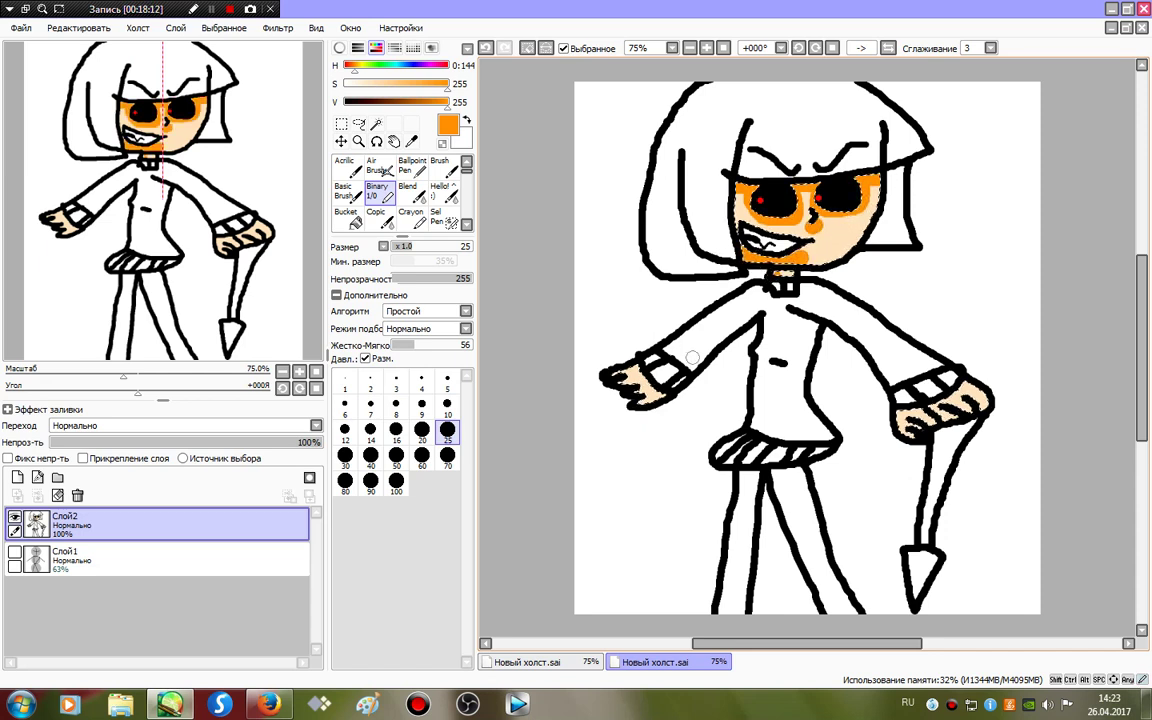
mouse_move(655, 387)
left_mouse_down()
mouse_move(632, 340)
mouse_move(660, 398)
left_mouse_up()
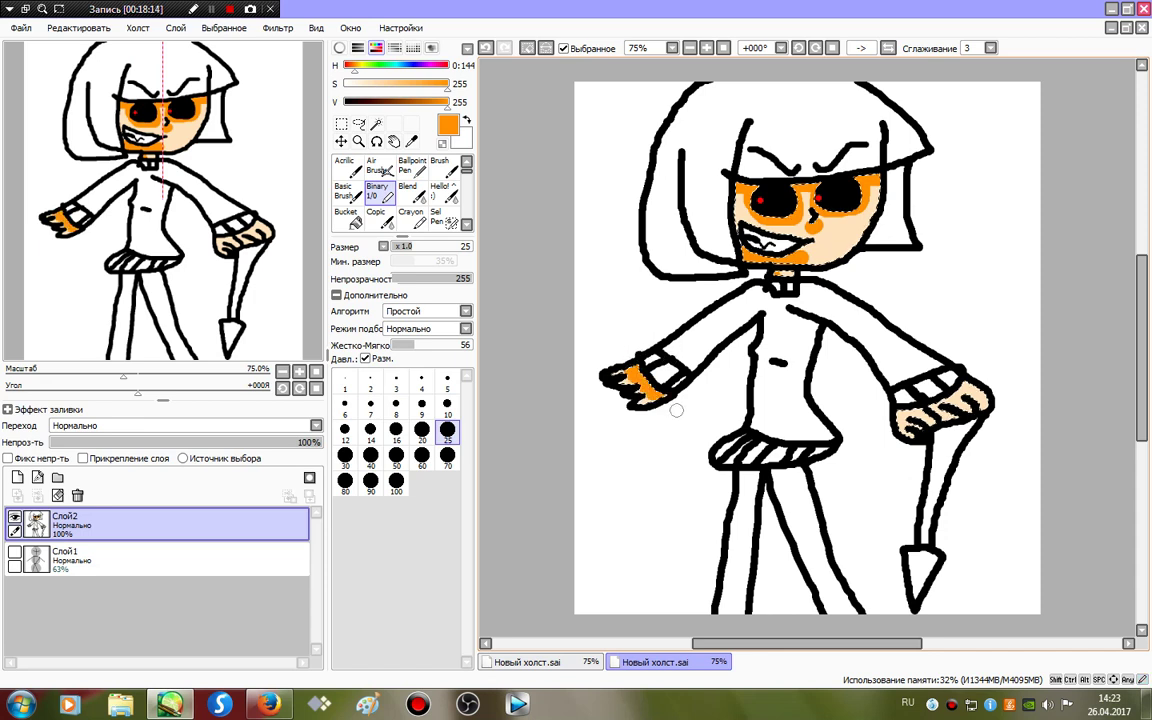
mouse_move(966, 386)
left_mouse_down()
mouse_move(974, 373)
mouse_move(904, 420)
left_mouse_up()
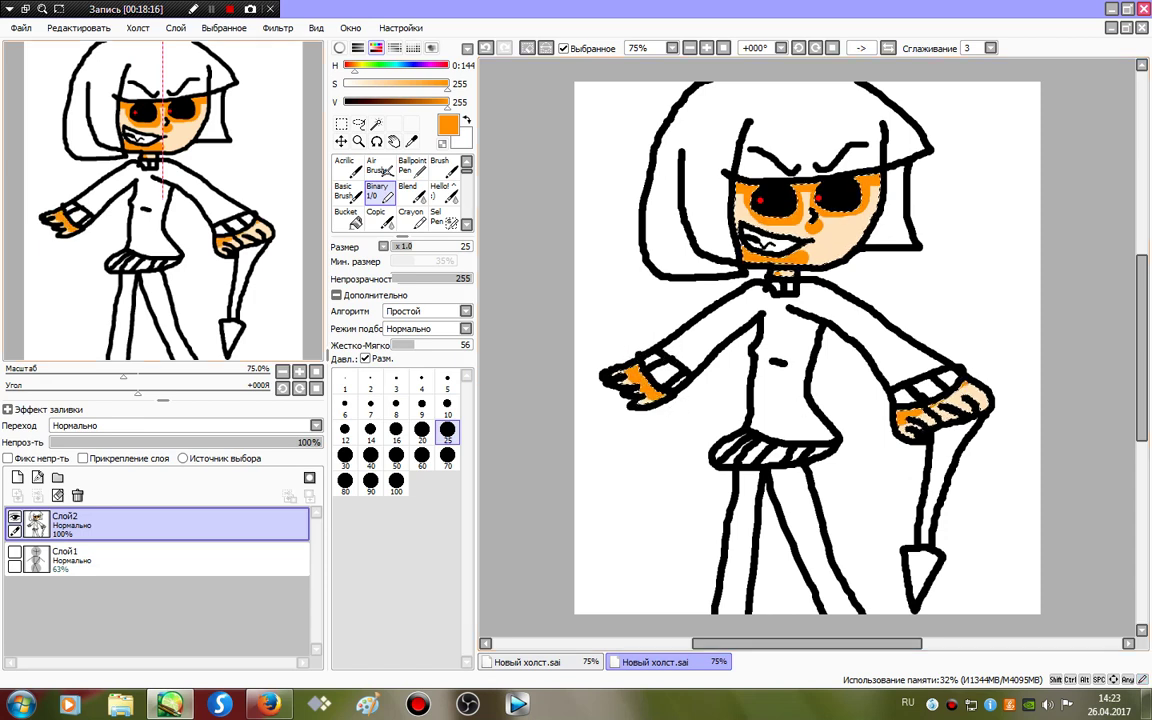
Add white highlights to the cheek and right hand, and smooth the skin shading with the size-50 "Hello! ^ :)" brush.
left_click_drag(443, 84, 322, 86)
left_click_drag(830, 240, 837, 243)
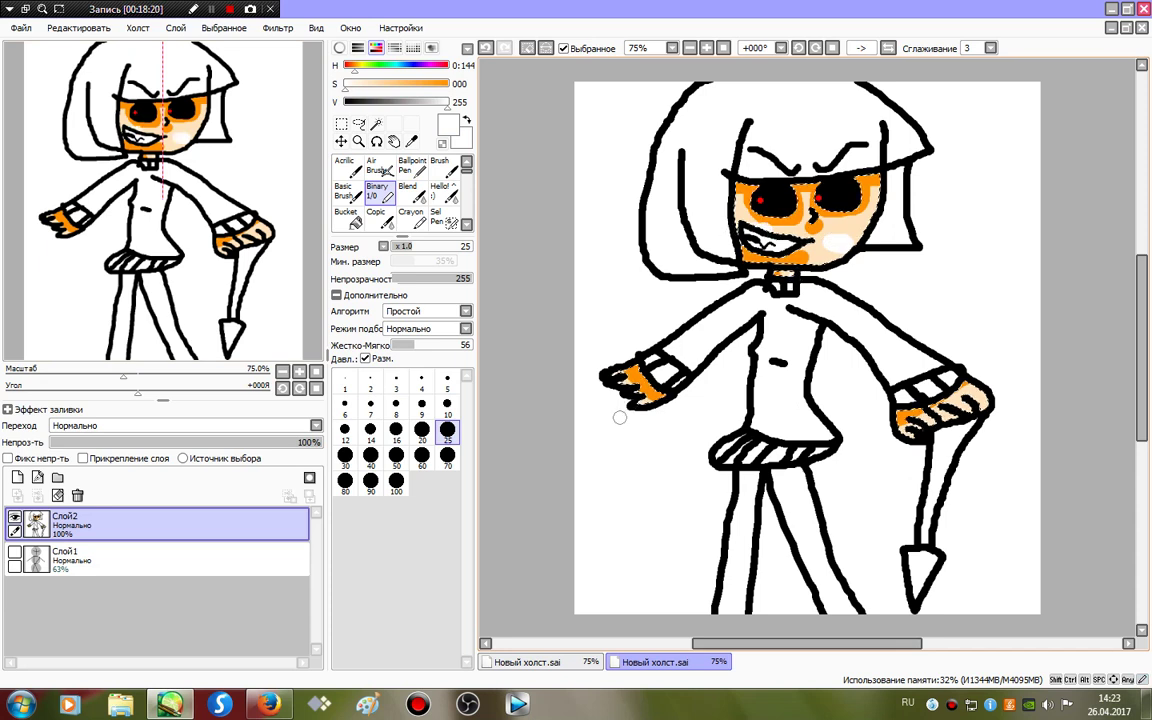
left_click_drag(915, 414, 905, 430)
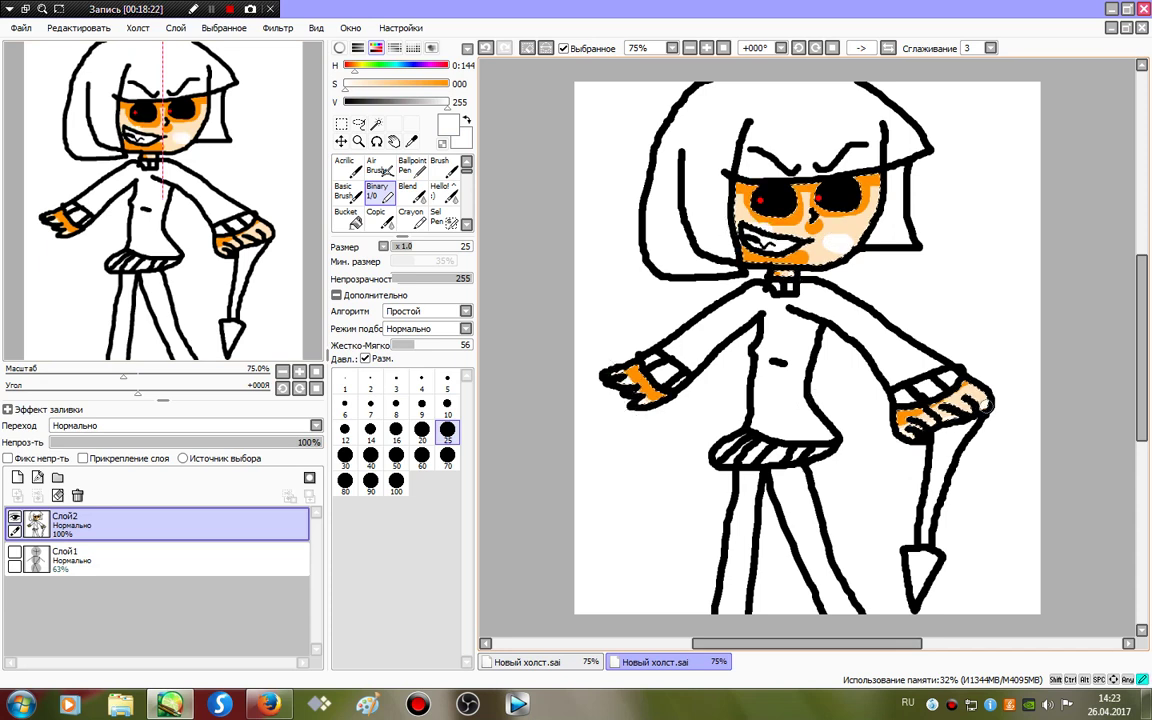
left_click(440, 190)
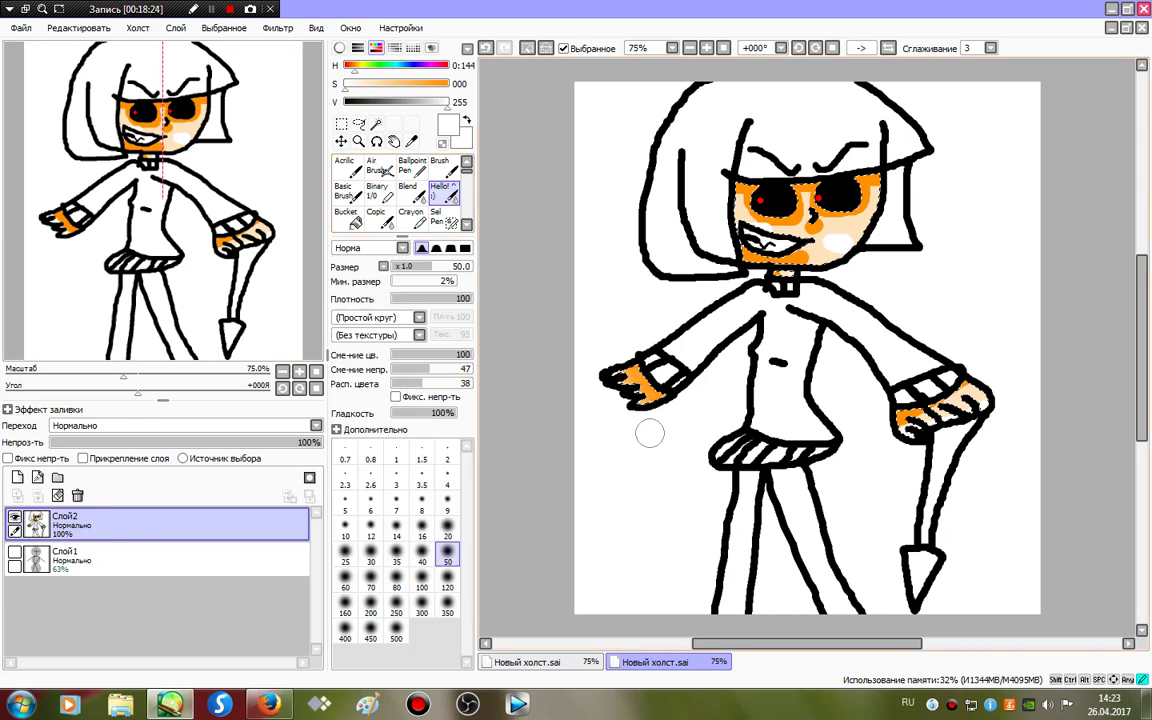
mouse_move(650, 433)
left_mouse_down()
mouse_move(1134, 375)
mouse_move(708, 412)
mouse_move(951, 226)
mouse_move(686, 222)
mouse_move(627, 314)
mouse_move(891, 207)
mouse_move(901, 169)
left_mouse_up()
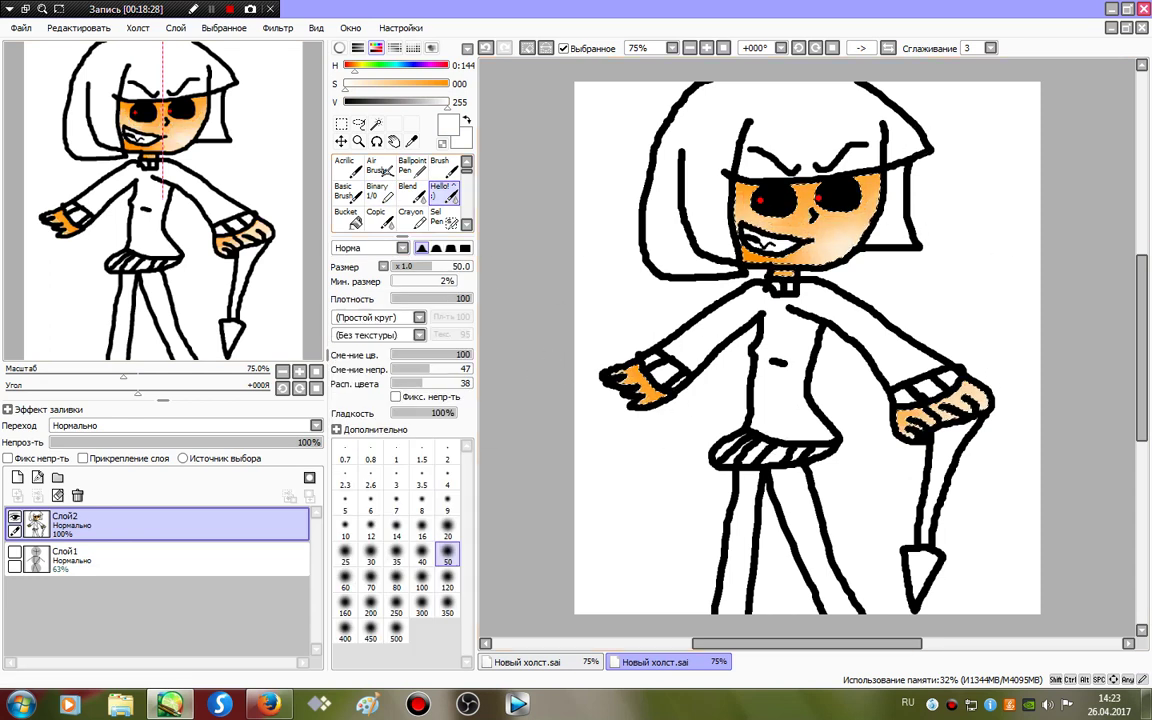
Paint a bright pink blush (saturation 255, value 255) on the right cheek with the Binary pen and blend it into the skin.
left_click(378, 192)
left_click(438, 66)
left_click(447, 84)
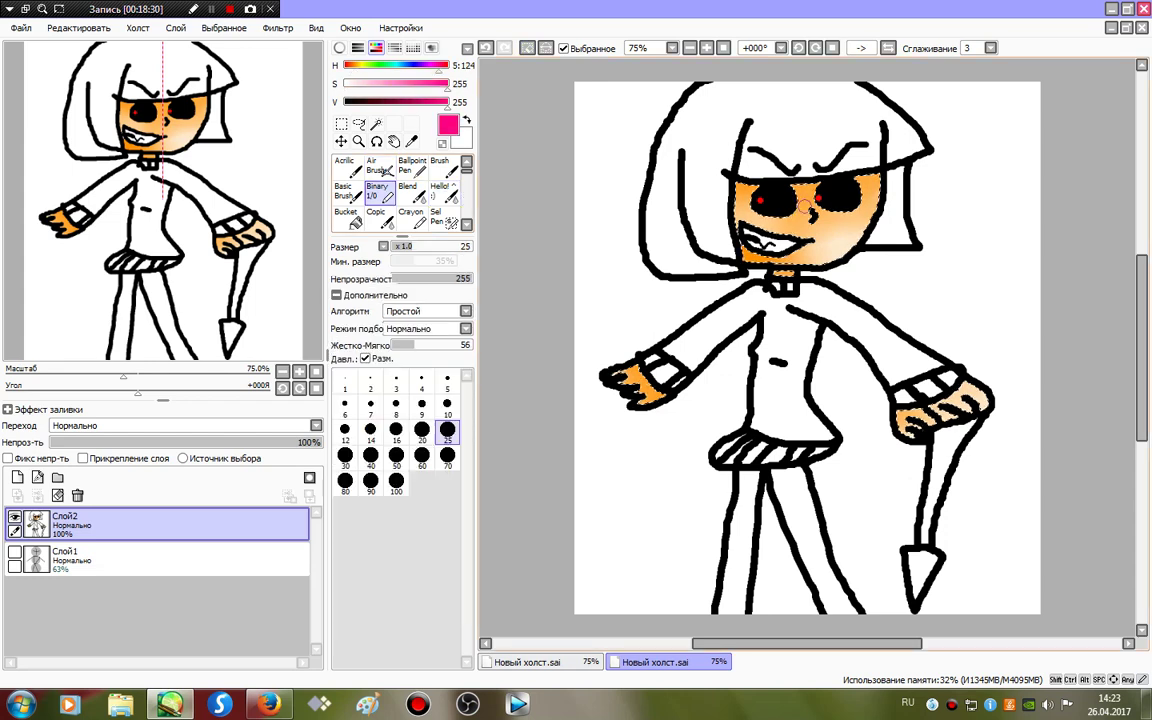
mouse_move(828, 236)
left_mouse_down()
mouse_move(862, 232)
mouse_move(803, 242)
mouse_move(940, 217)
left_mouse_up()
left_click(440, 190)
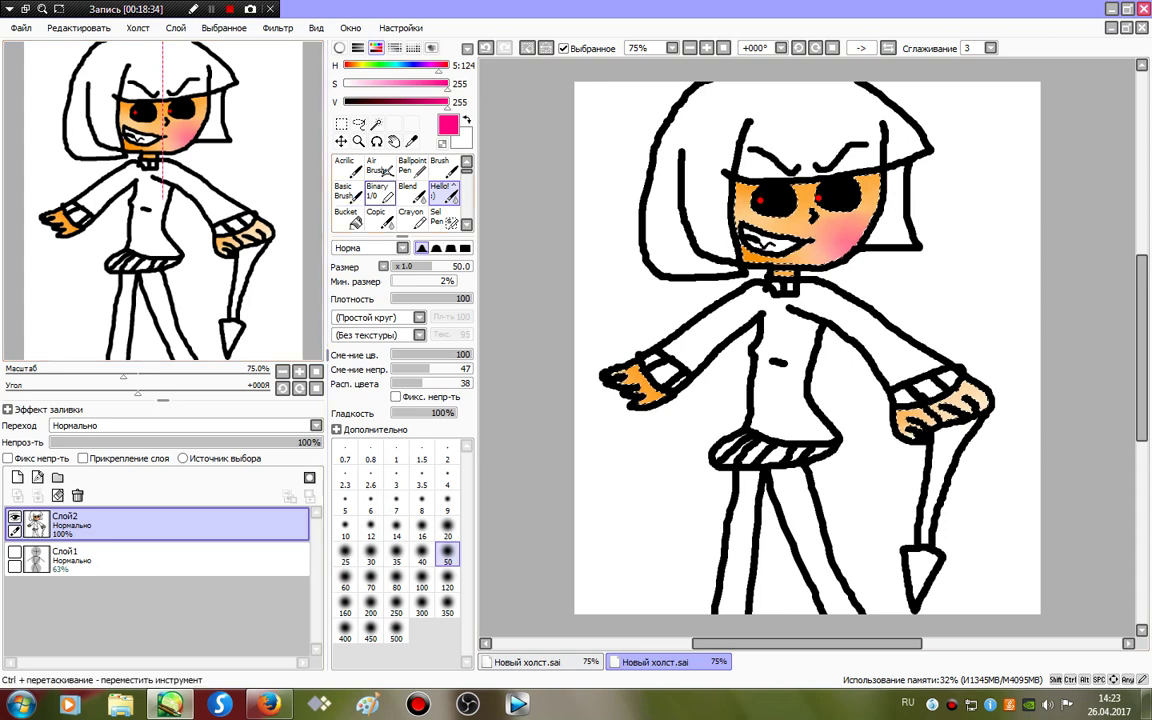
Paint a pink patch on the jaw below the left corner of the mouth and clear the selection.
left_click(377, 188)
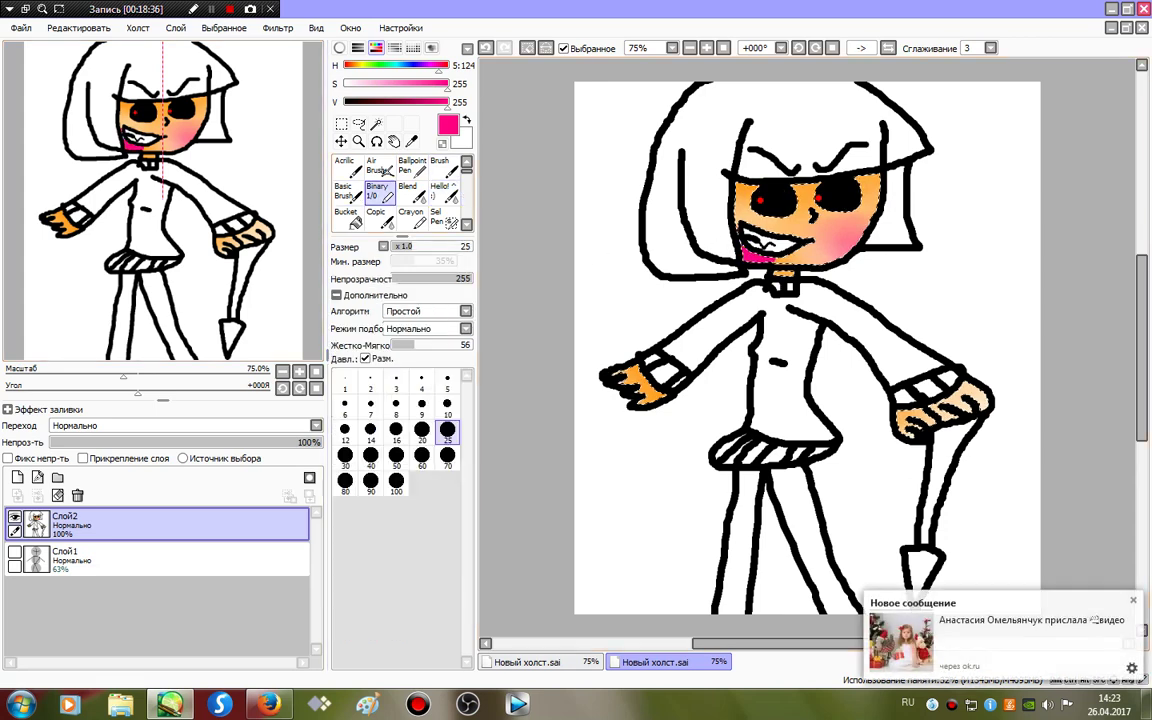
left_click(440, 190)
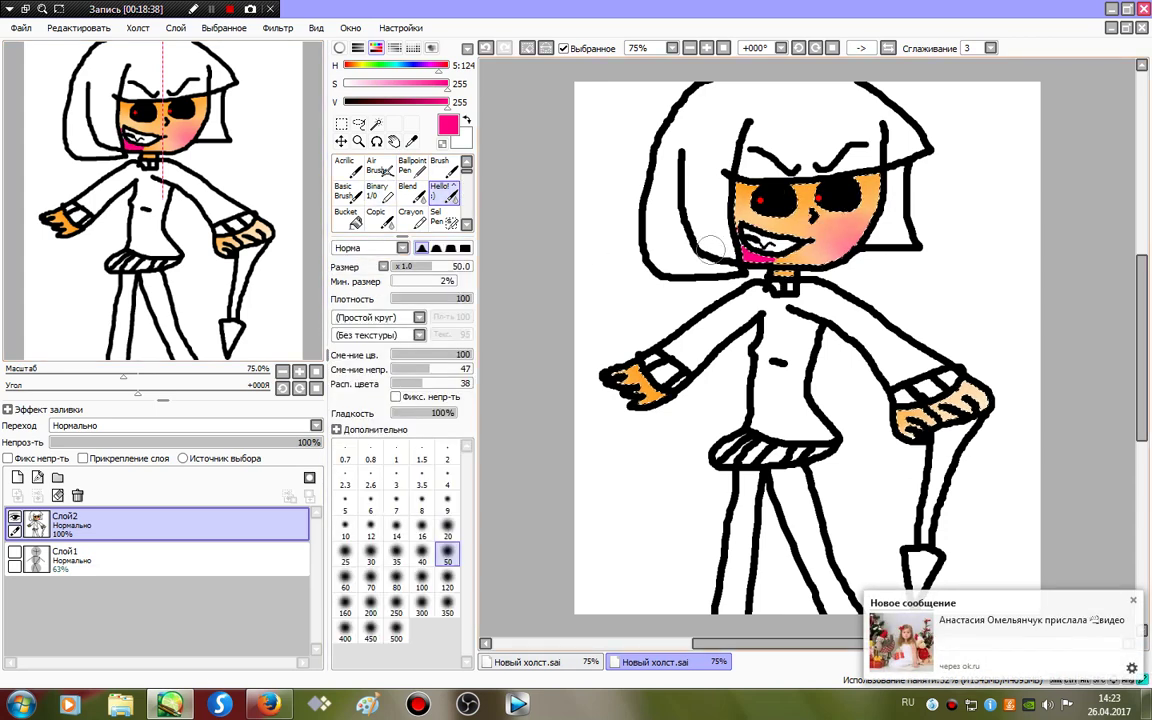
left_click(528, 48)
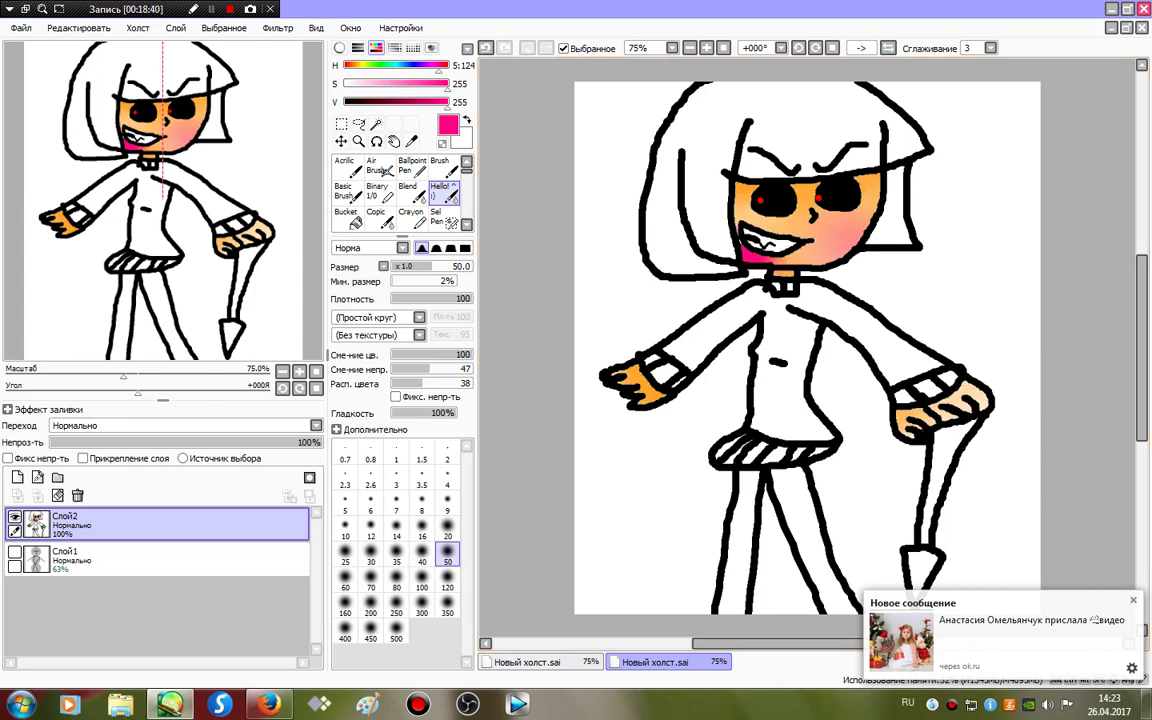
Select the sweater's collar, body, sleeves, cuffs and striped hem with the Magic Wand, leaving the black outlines unselected.
left_click(376, 124)
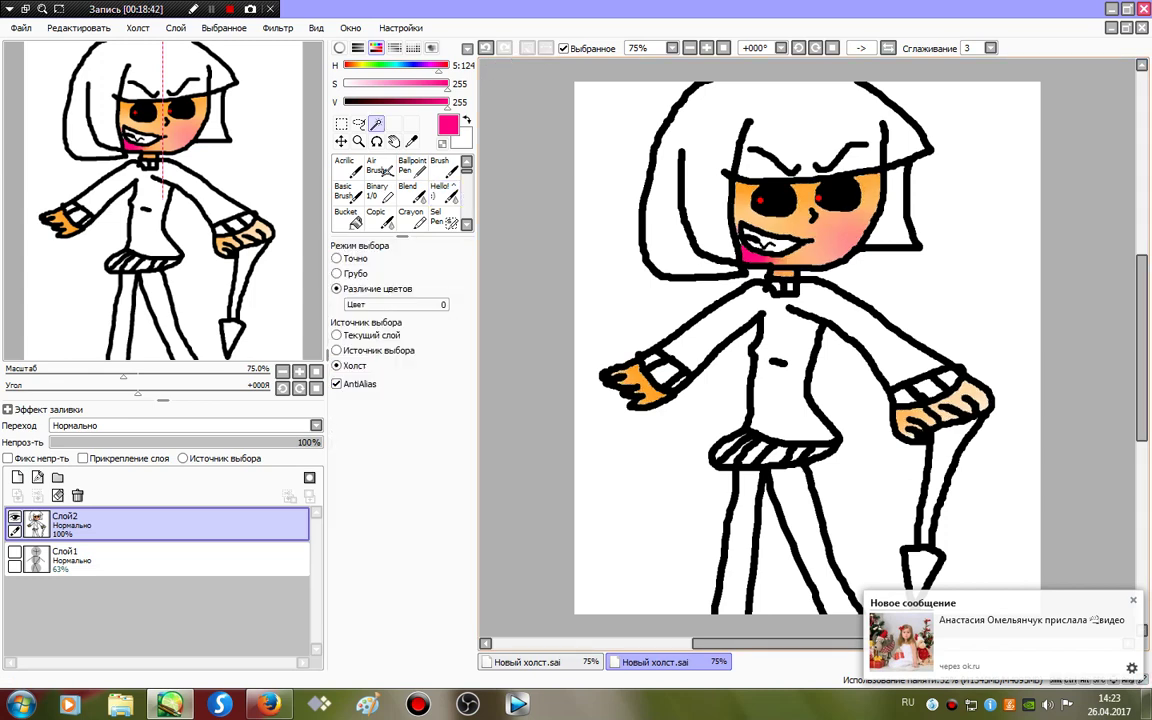
left_click(776, 288)
left_click(785, 328)
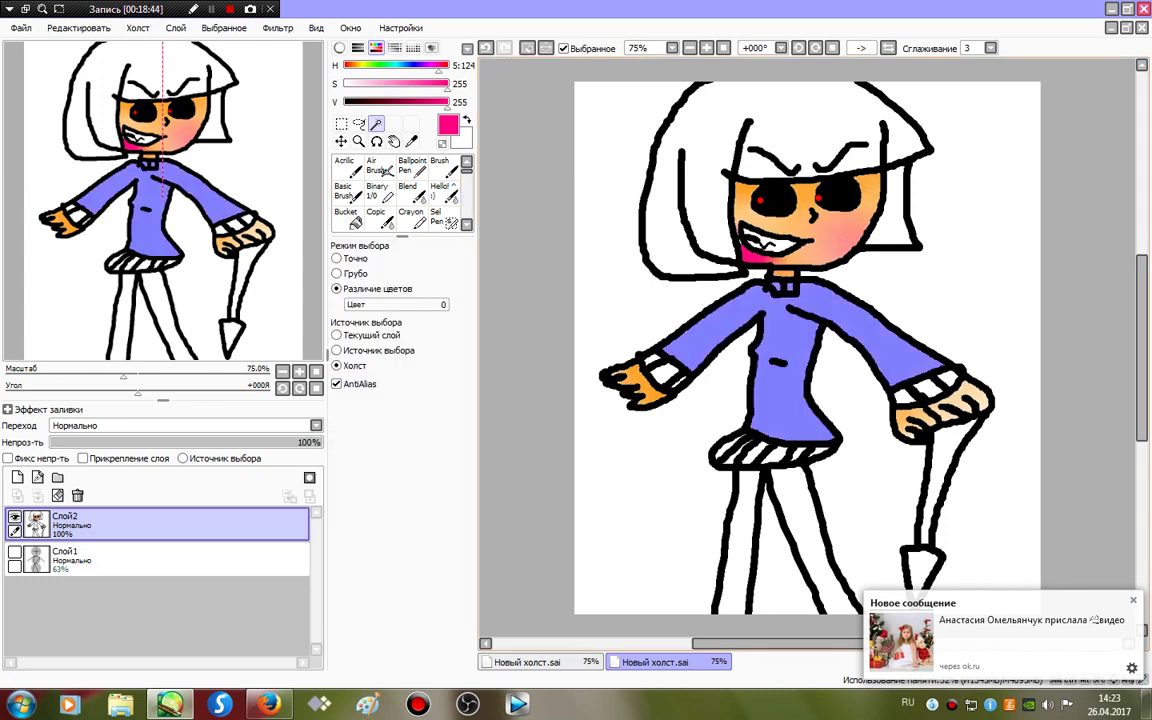
left_click(664, 374)
left_click(682, 379)
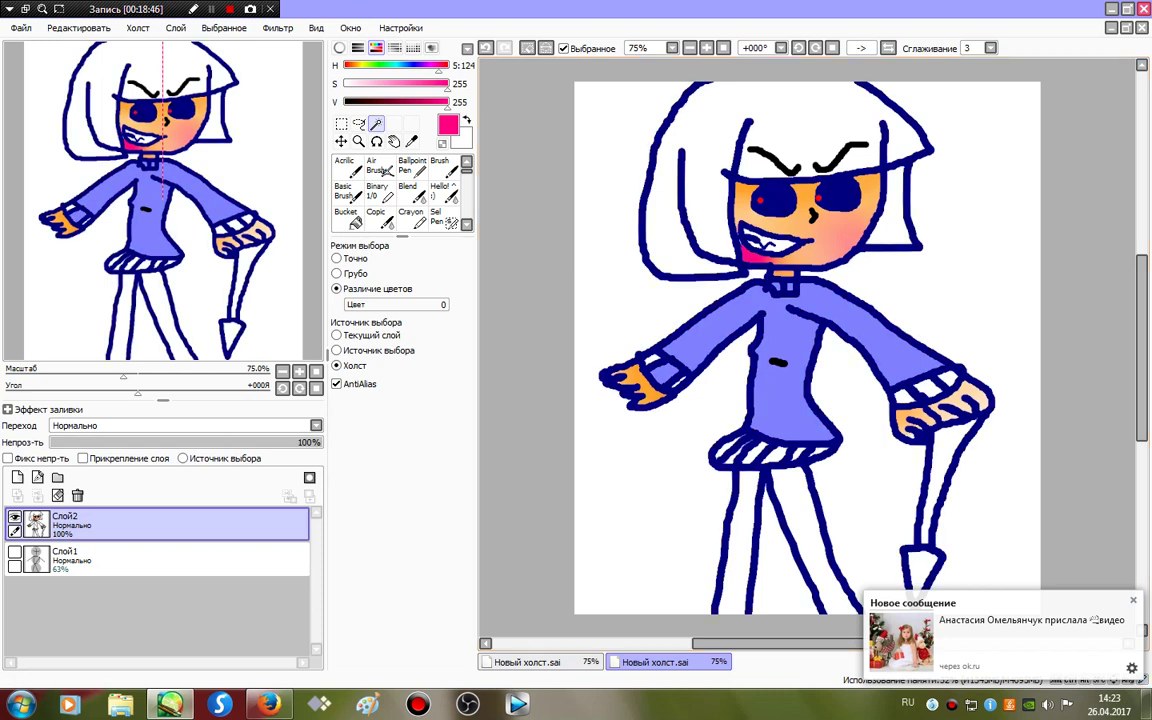
key("ctrl+d")
left_click(653, 360)
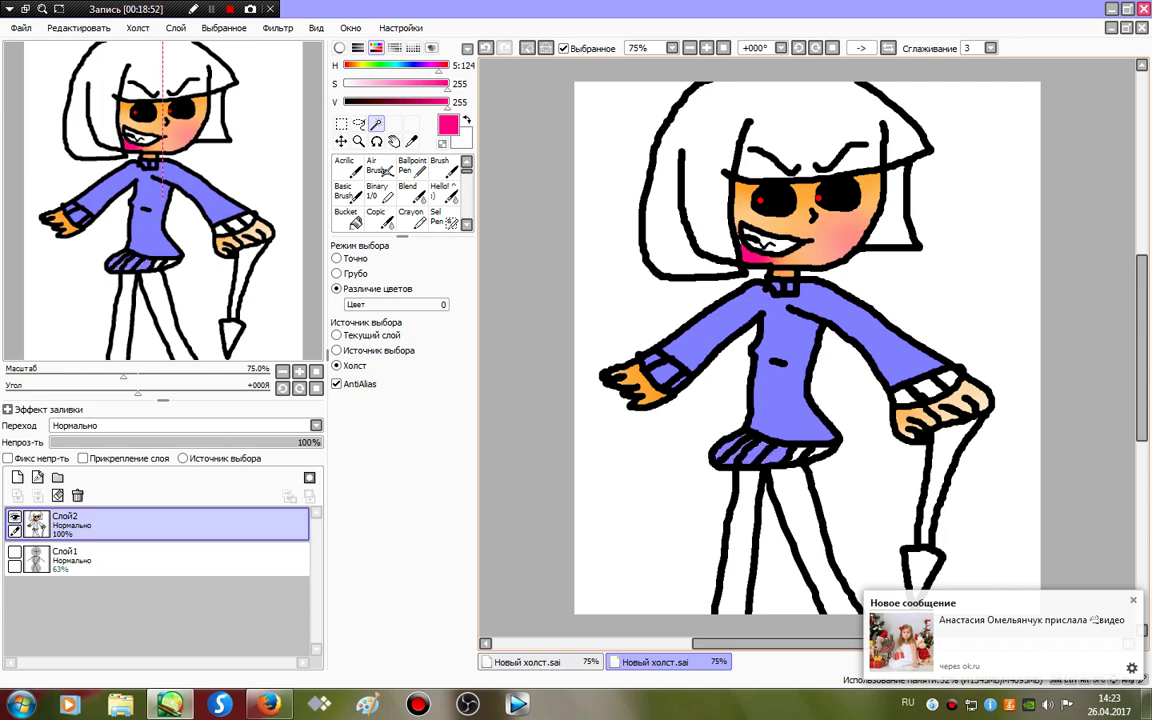
left_click(909, 398)
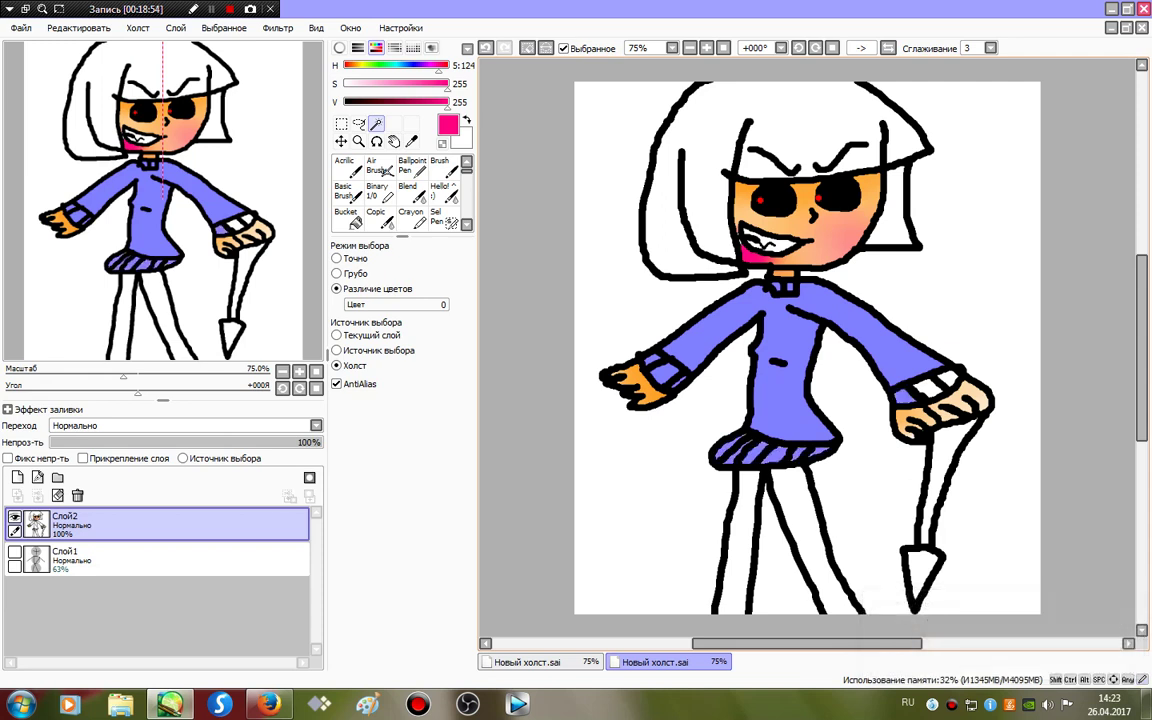
left_click(930, 390)
left_click(949, 381)
Paint the selected sweater bright green (saturation 255, value 216) with the size-100 Binary pen and hide the selection outline.
left_click(379, 193)
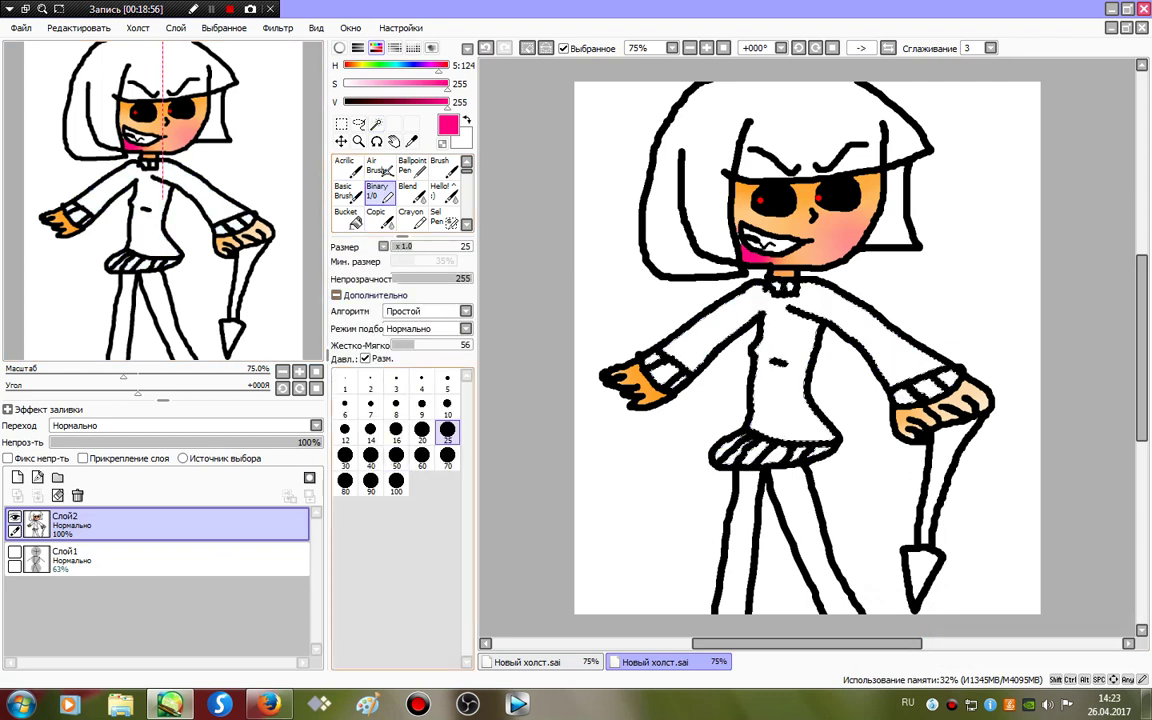
left_click(396, 483)
left_click(381, 66)
left_click(396, 103)
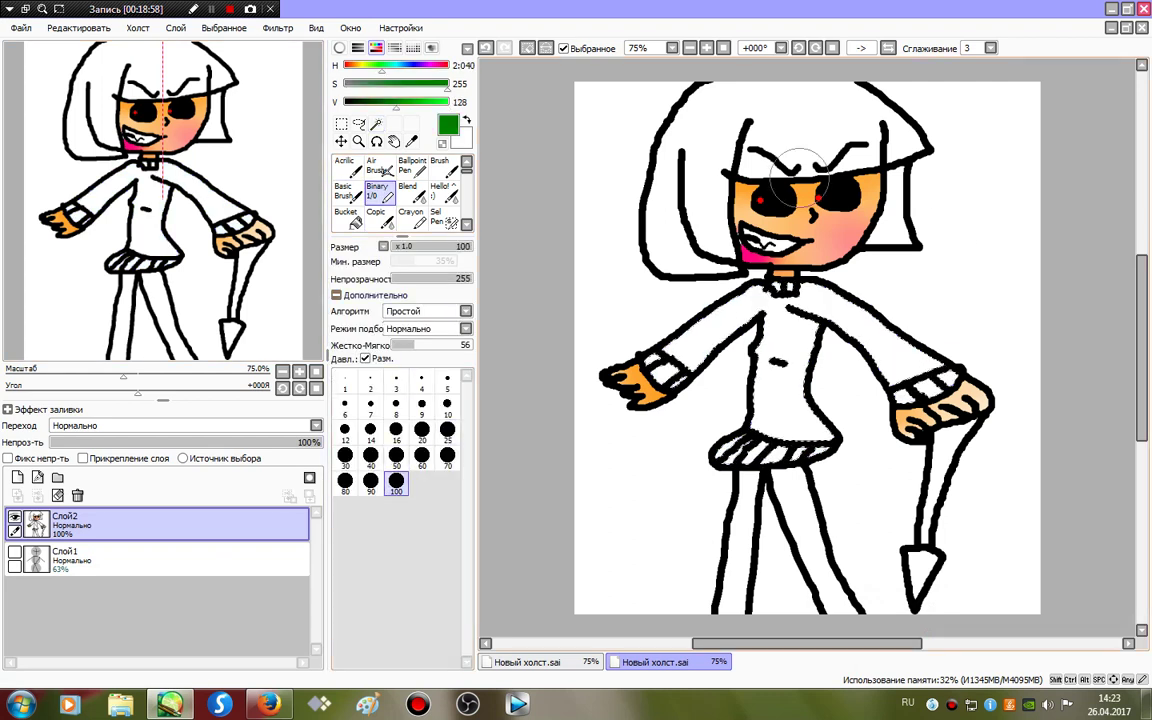
mouse_move(775, 285)
left_mouse_down()
mouse_move(1132, 277)
mouse_move(695, 428)
mouse_move(815, 455)
left_mouse_up()
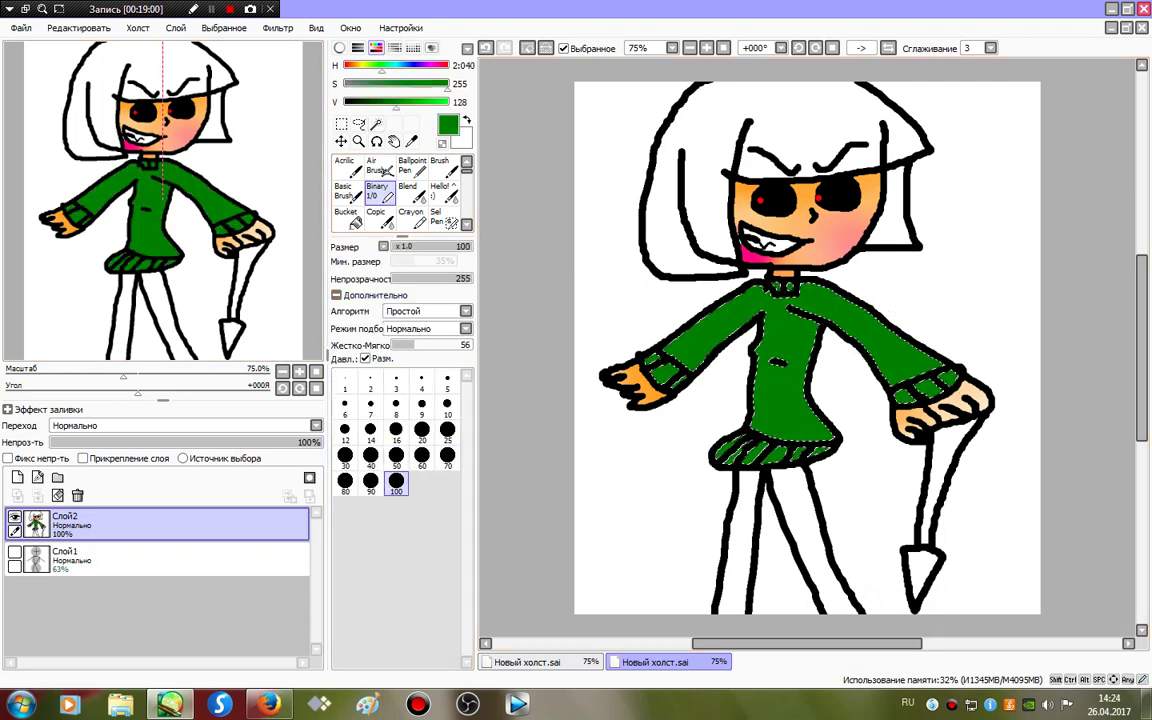
mouse_move(397, 103)
left_mouse_down()
mouse_move(460, 104)
mouse_move(431, 103)
left_mouse_up()
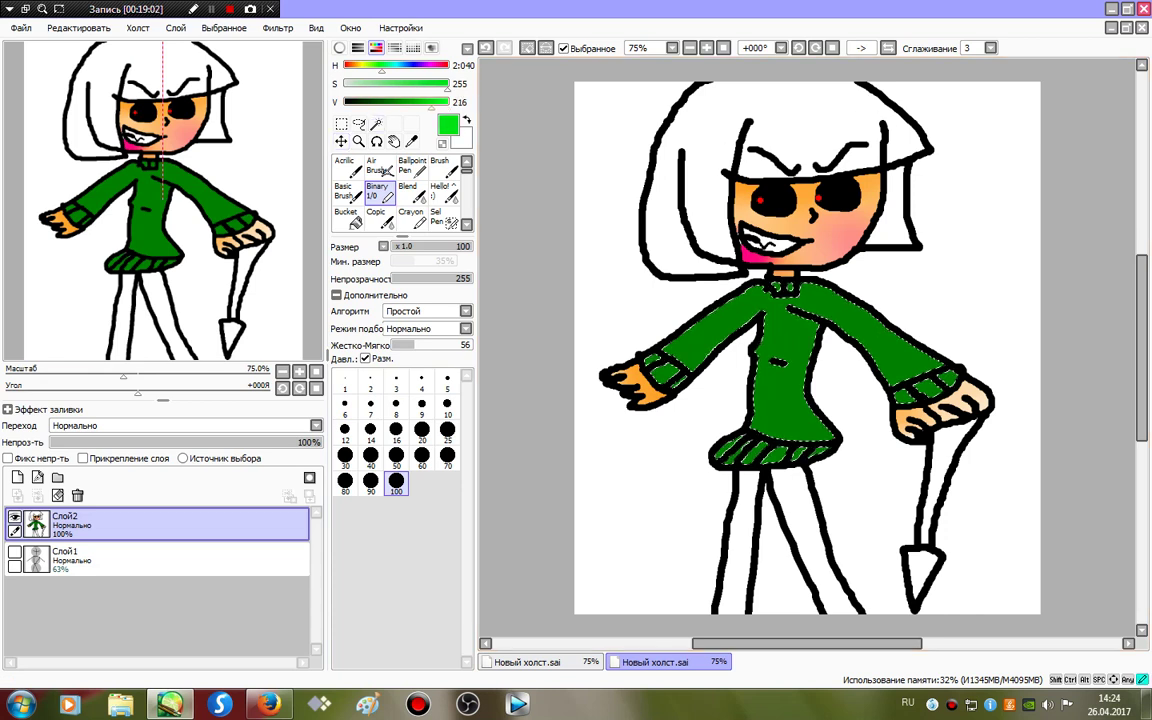
mouse_move(985, 268)
left_mouse_down()
mouse_move(660, 299)
mouse_move(1062, 437)
mouse_move(662, 374)
left_mouse_up()
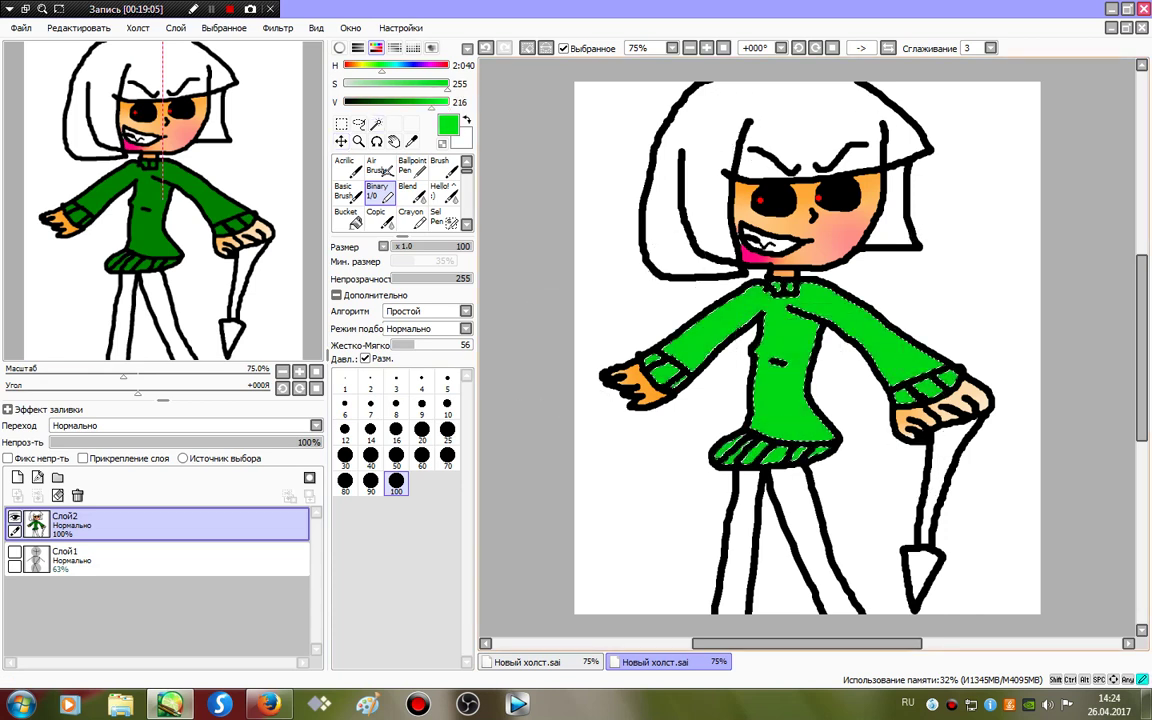
key("ctrl+d")
Change the brush colour to bright yellow with saturation 255 and value 255, keeping the brush size at 100.
left_click(411, 103)
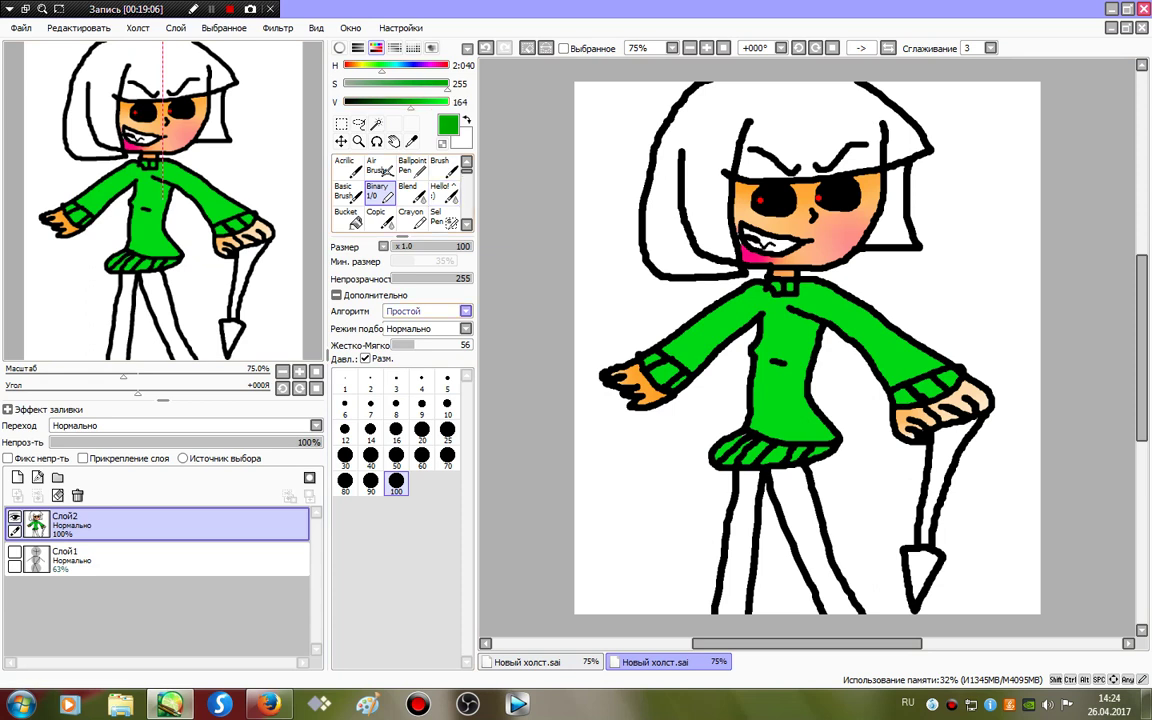
left_click(447, 457)
left_click(396, 482)
left_click_drag(381, 65, 360, 65)
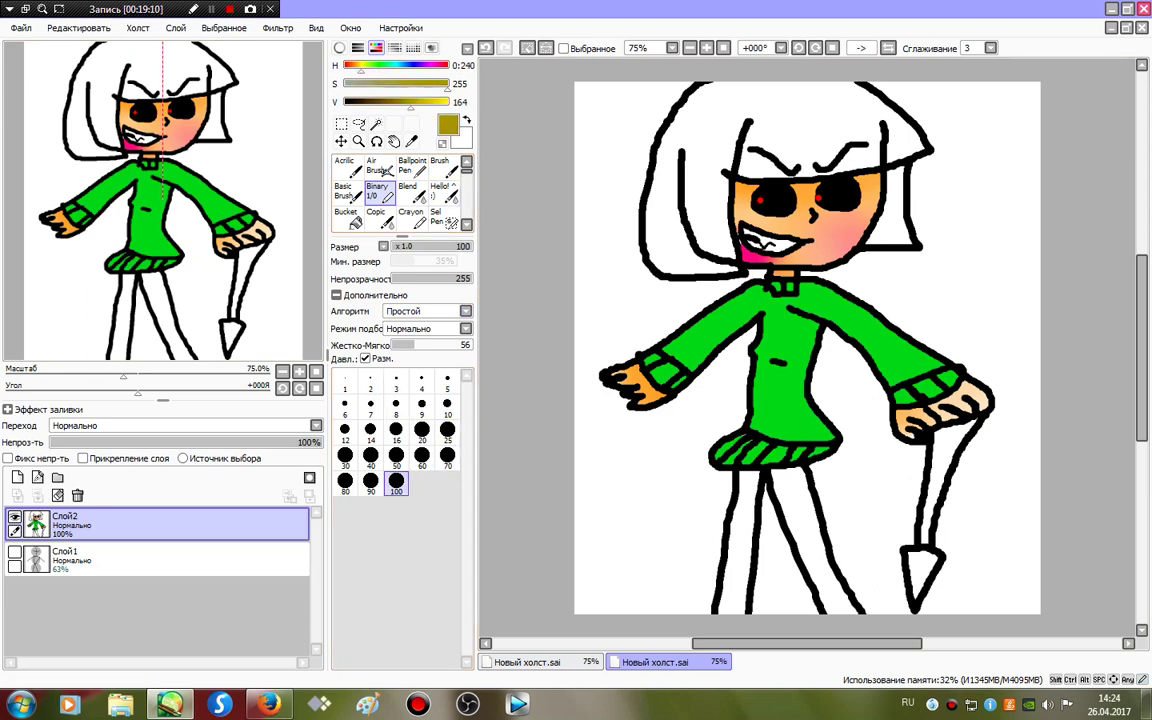
left_click(446, 102)
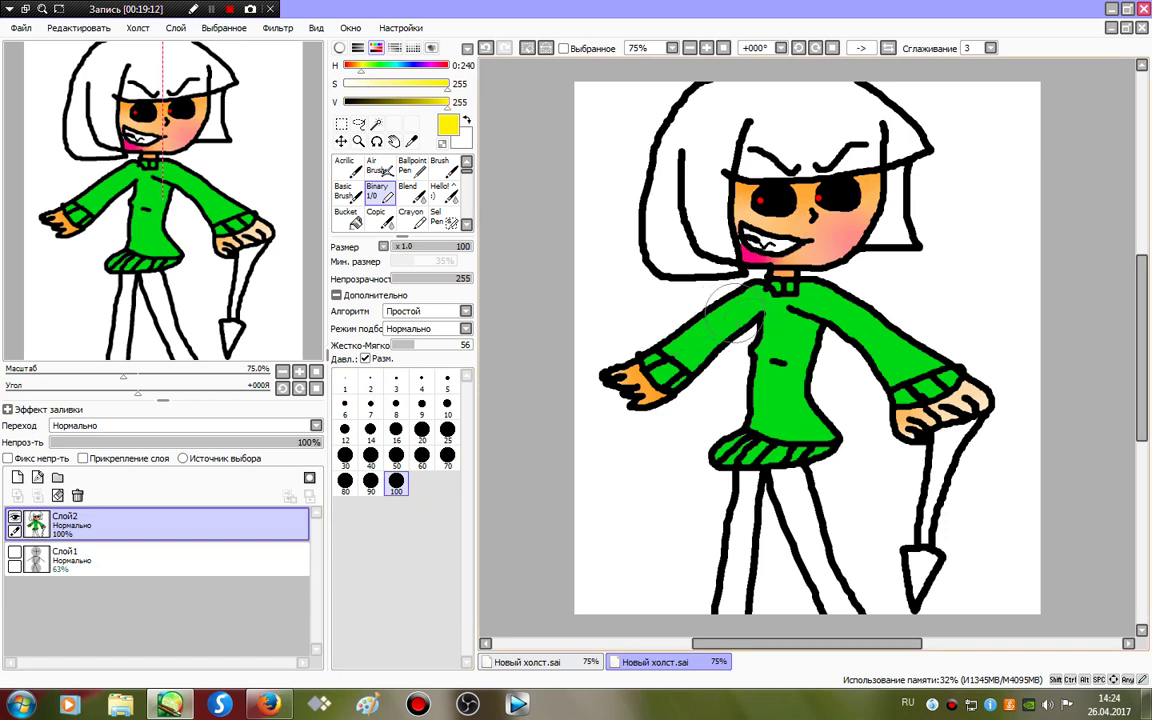
Try a size-100 yellow stripe across the chest and sleeves, undo it, and set the brush size to 70.
left_click_drag(650, 315, 920, 300)
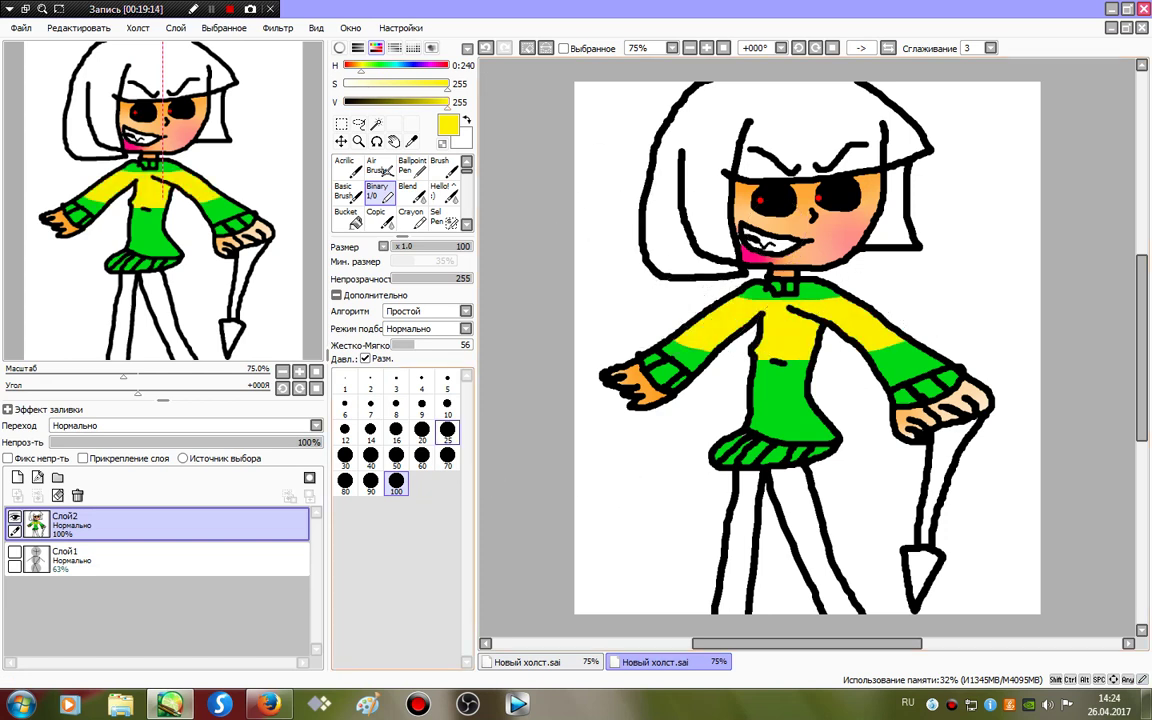
left_click(447, 457)
left_click(486, 48)
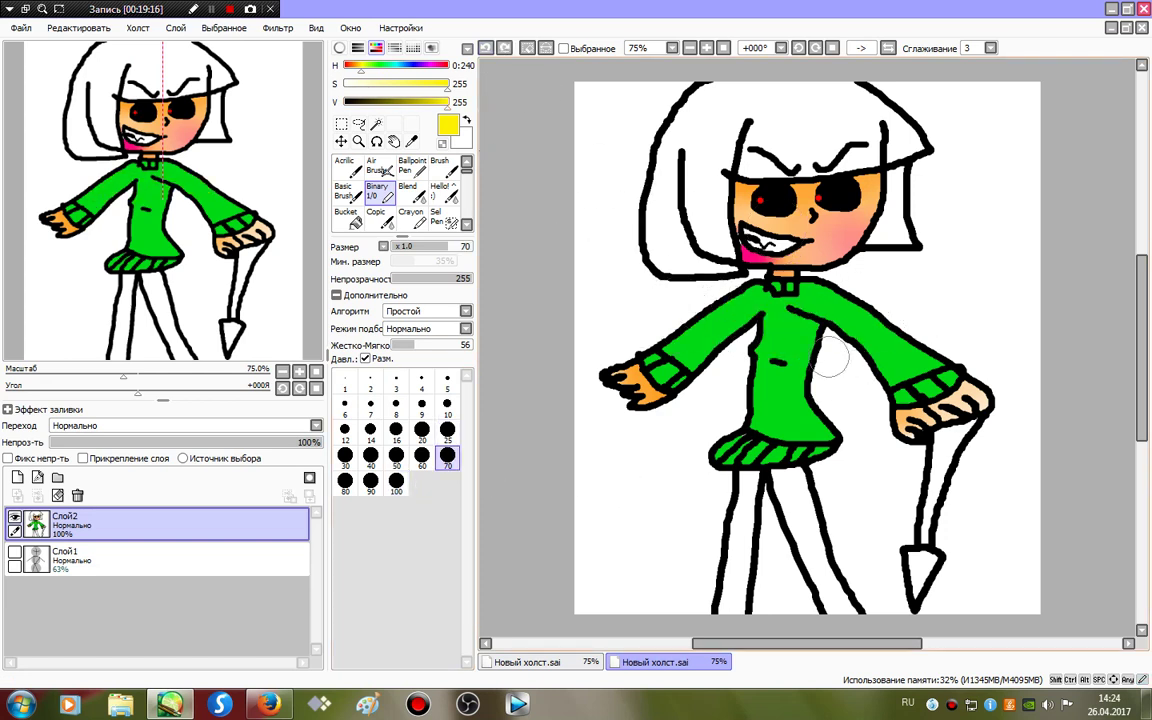
Paint size-70 yellow stripes across the sweater's chest and lower torso, and colour most of the hem yellow.
left_click_drag(760, 355, 908, 345)
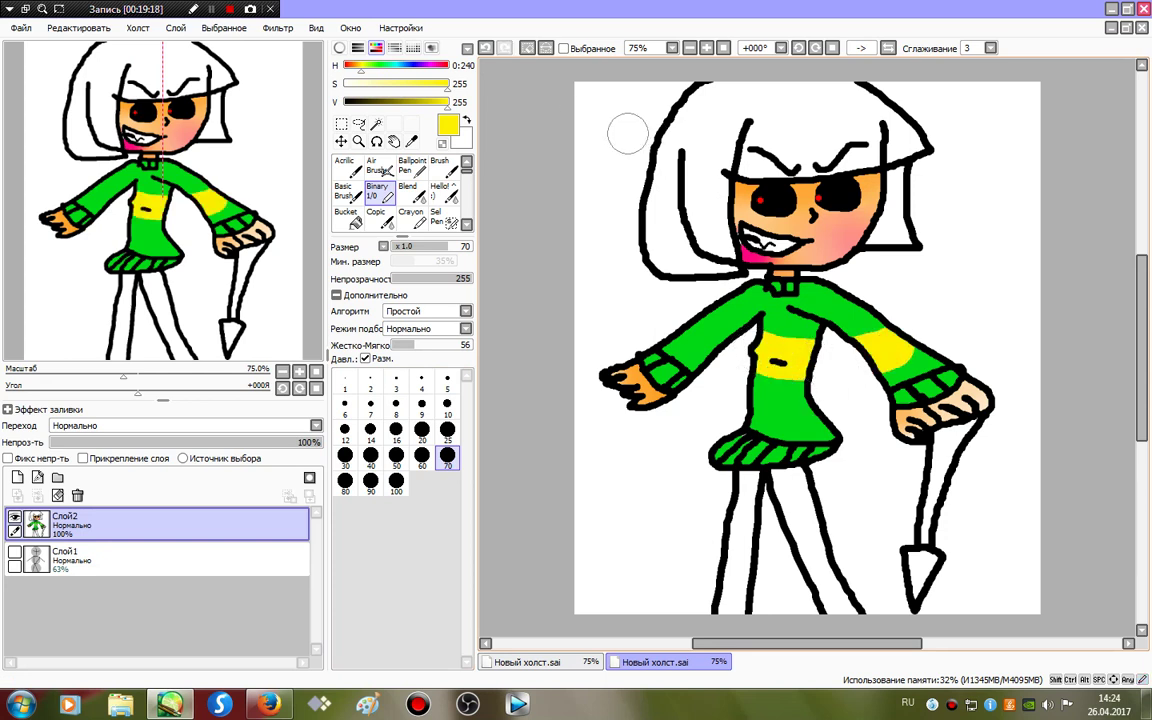
key("ctrl+z")
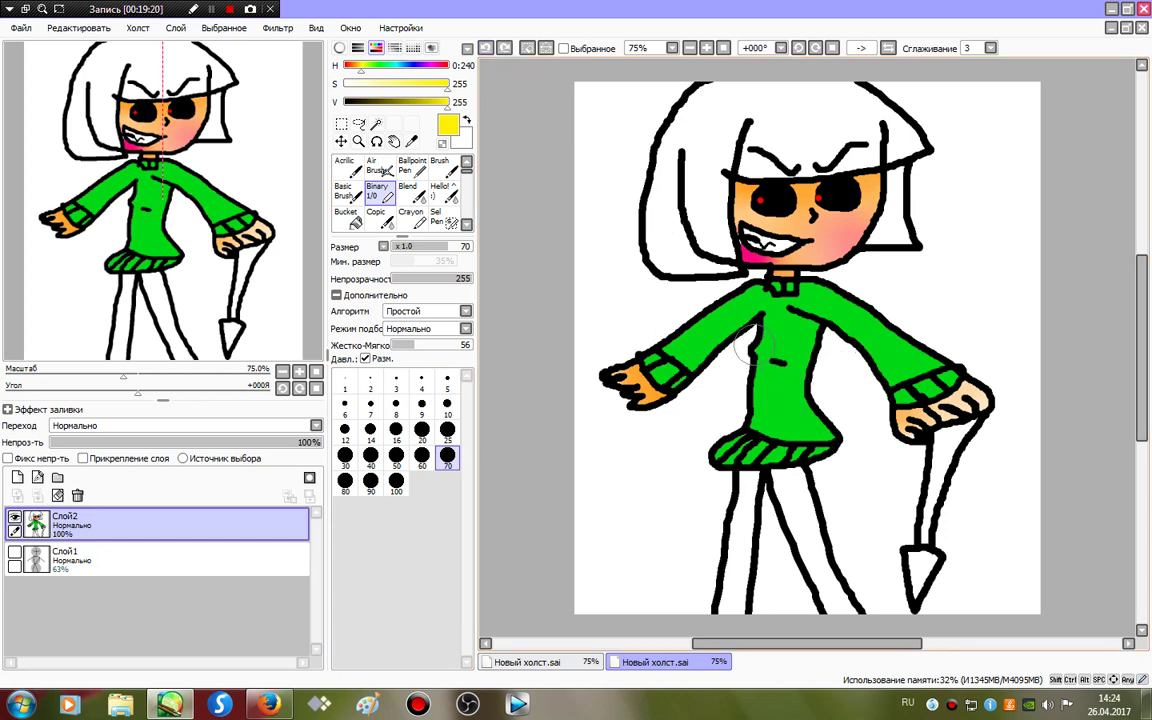
left_click_drag(754, 345, 805, 355)
mouse_move(739, 404)
left_mouse_down()
mouse_move(801, 419)
mouse_move(874, 419)
left_mouse_up()
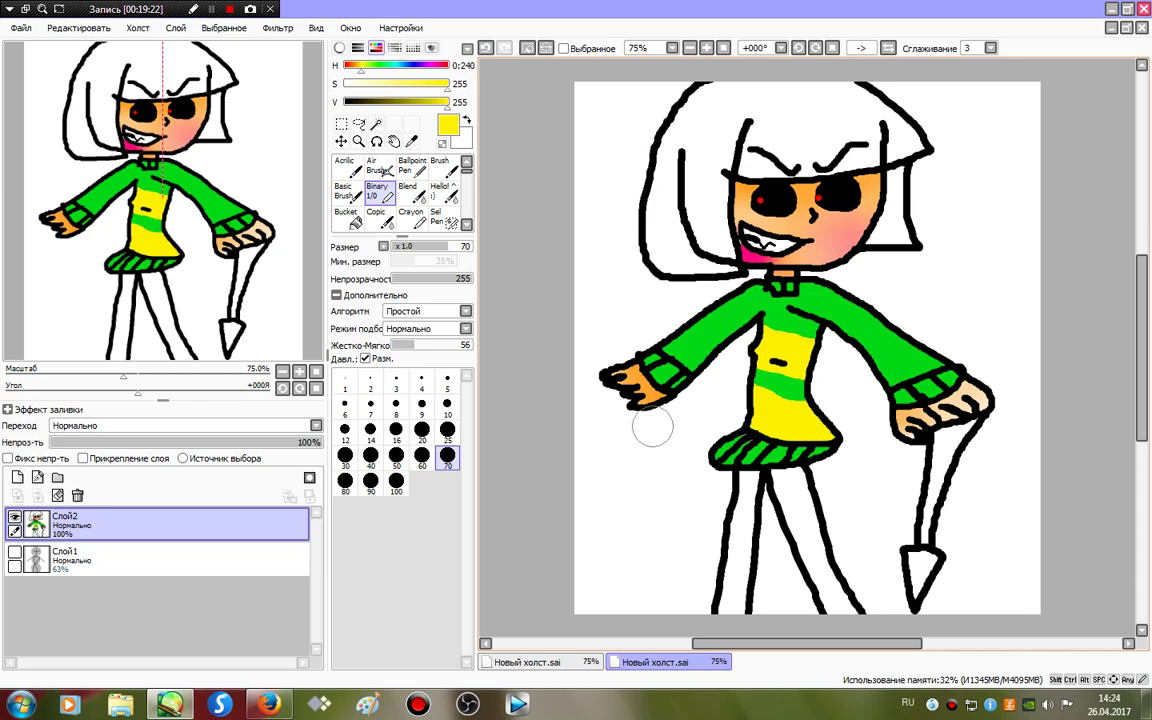
left_click_drag(700, 445, 820, 483)
Paint yellow stripes across both sleeves and cuffs, leaving green bands between them.
left_click_drag(665, 332, 710, 366)
left_click_drag(719, 291, 741, 336)
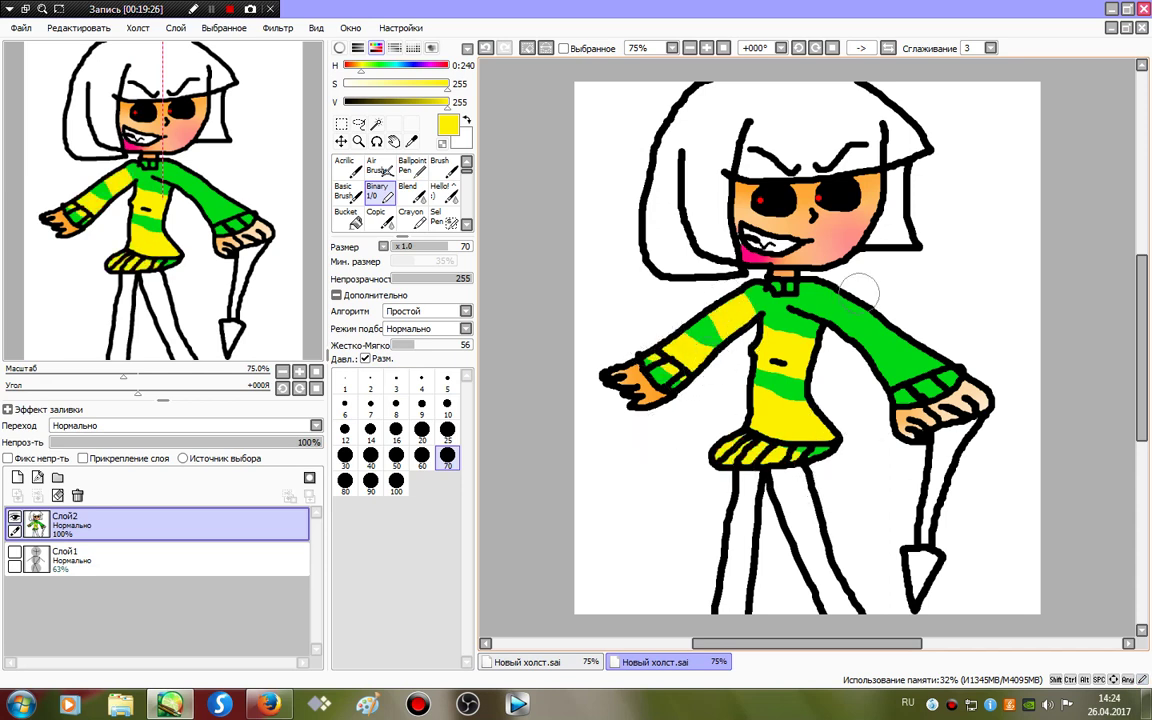
left_click_drag(866, 290, 843, 336)
left_click_drag(924, 324, 876, 381)
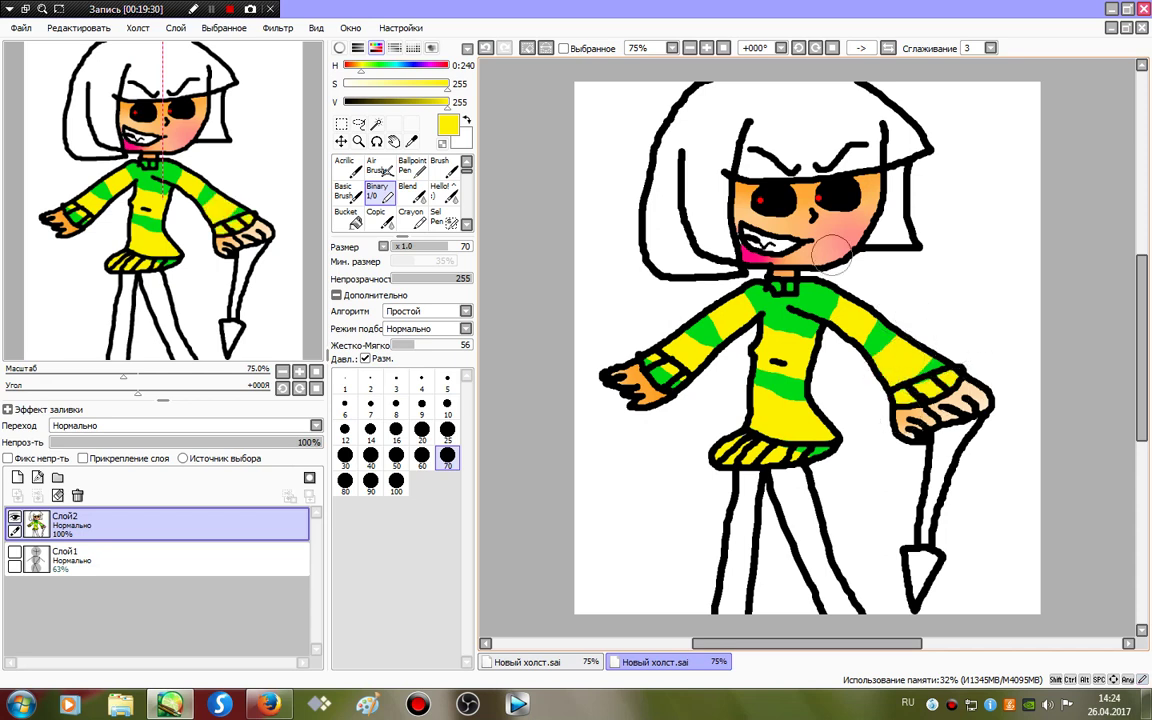
Add a new layer and paint black shadow areas over the sweater's sleeves, torso side and hem with the size-70 Binary pen.
left_click(17, 478)
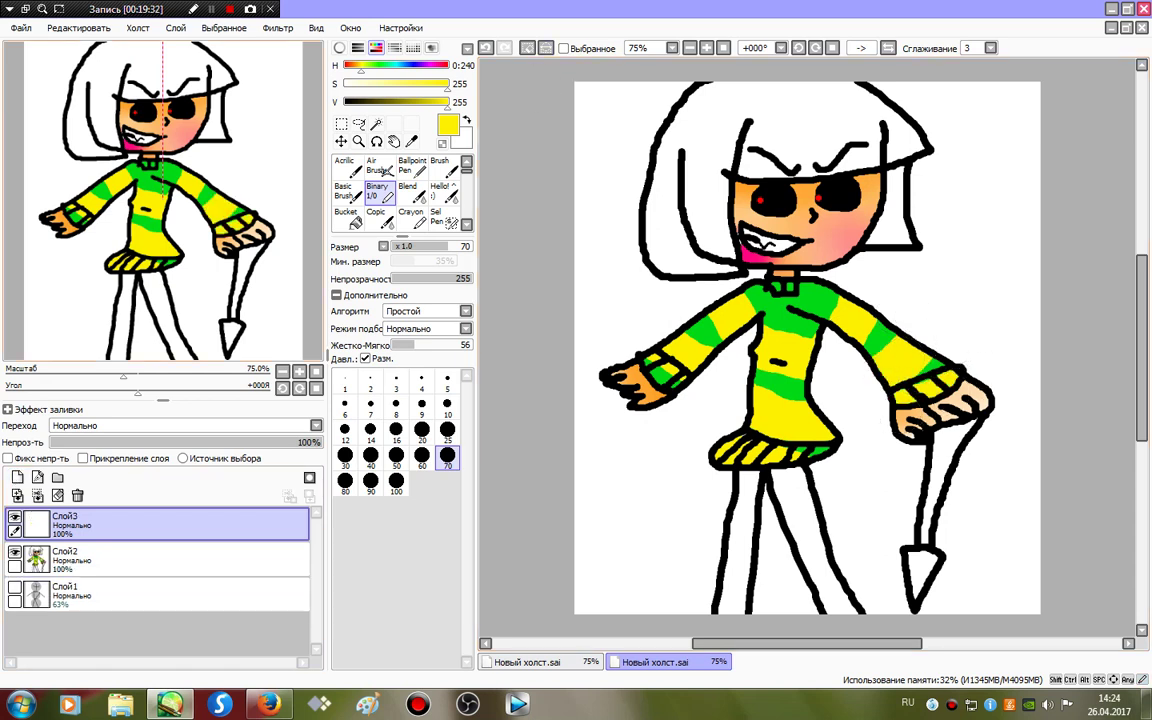
left_click(346, 103)
mouse_move(804, 272)
left_mouse_down()
mouse_move(733, 487)
mouse_move(673, 492)
mouse_move(811, 457)
mouse_move(840, 427)
mouse_move(835, 292)
mouse_move(908, 432)
mouse_move(854, 320)
mouse_move(867, 357)
left_mouse_up()
left_click_drag(776, 330, 620, 320)
Blend the black sweater shadows with the Hello! brush, first at size 50 and over most of the sweater at size 120.
left_click(443, 193)
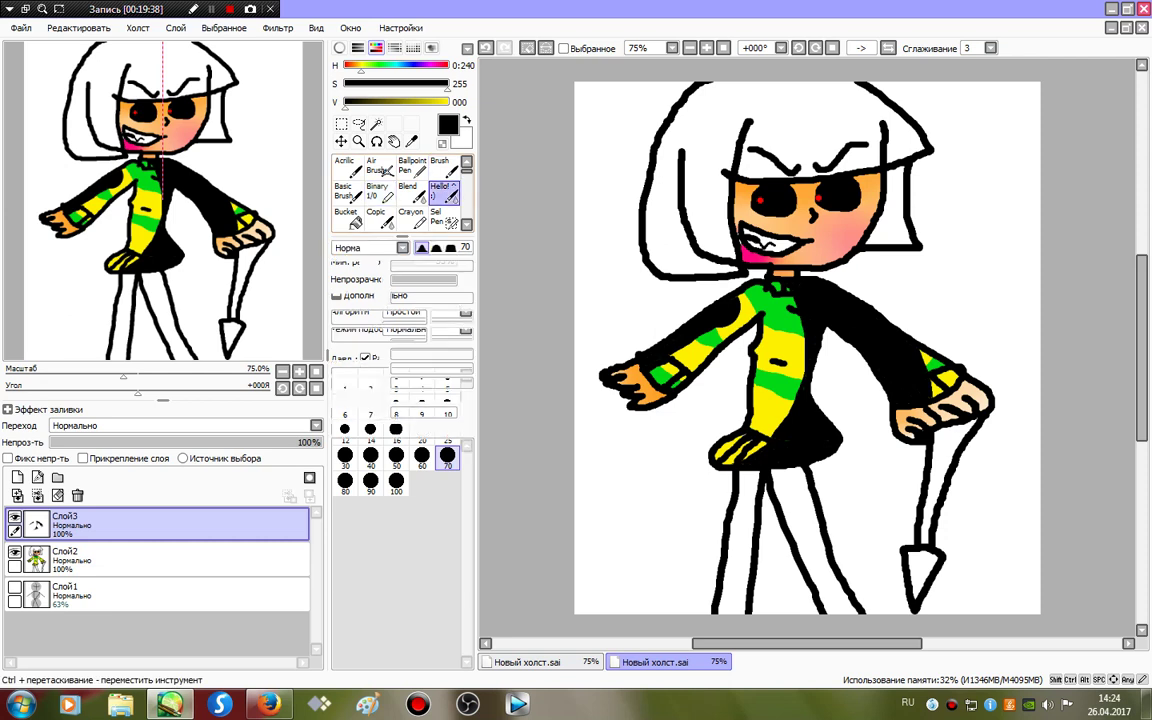
mouse_move(690, 322)
left_mouse_down()
mouse_move(1003, 278)
mouse_move(484, 342)
mouse_move(765, 320)
left_mouse_up()
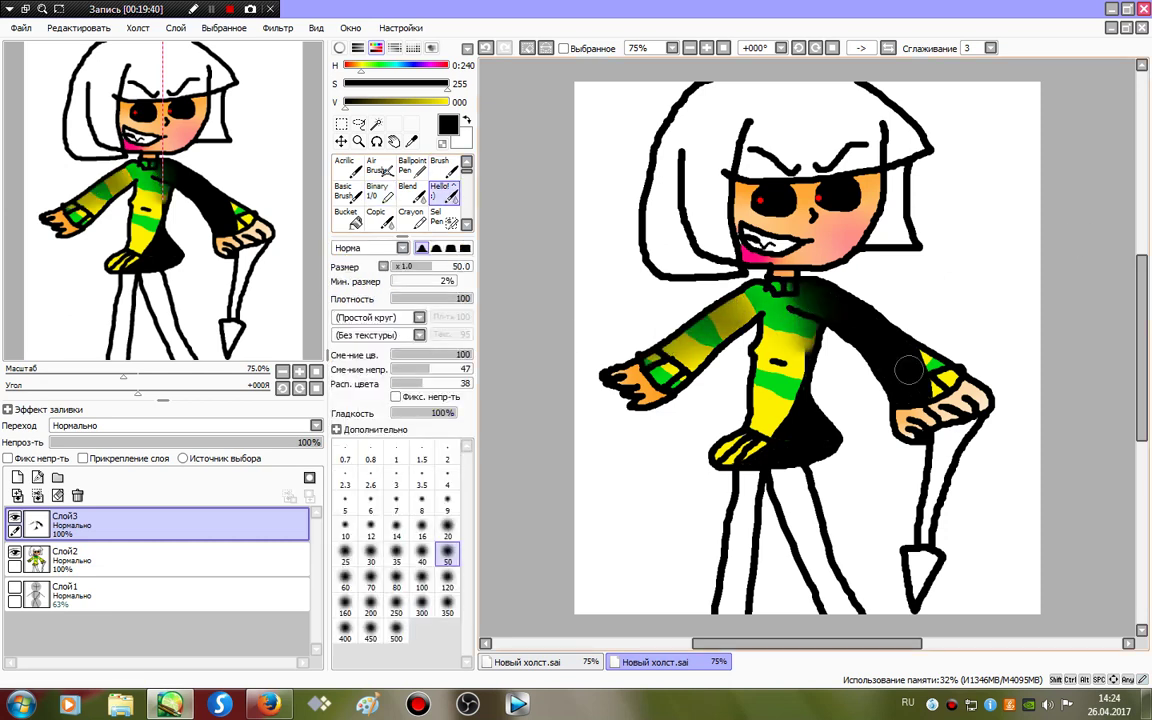
left_click(448, 579)
mouse_move(543, 509)
left_mouse_down()
mouse_move(758, 347)
mouse_move(1138, 407)
mouse_move(1051, 472)
mouse_move(542, 469)
mouse_move(673, 353)
mouse_move(1057, 273)
mouse_move(1118, 239)
mouse_move(800, 415)
left_mouse_up()
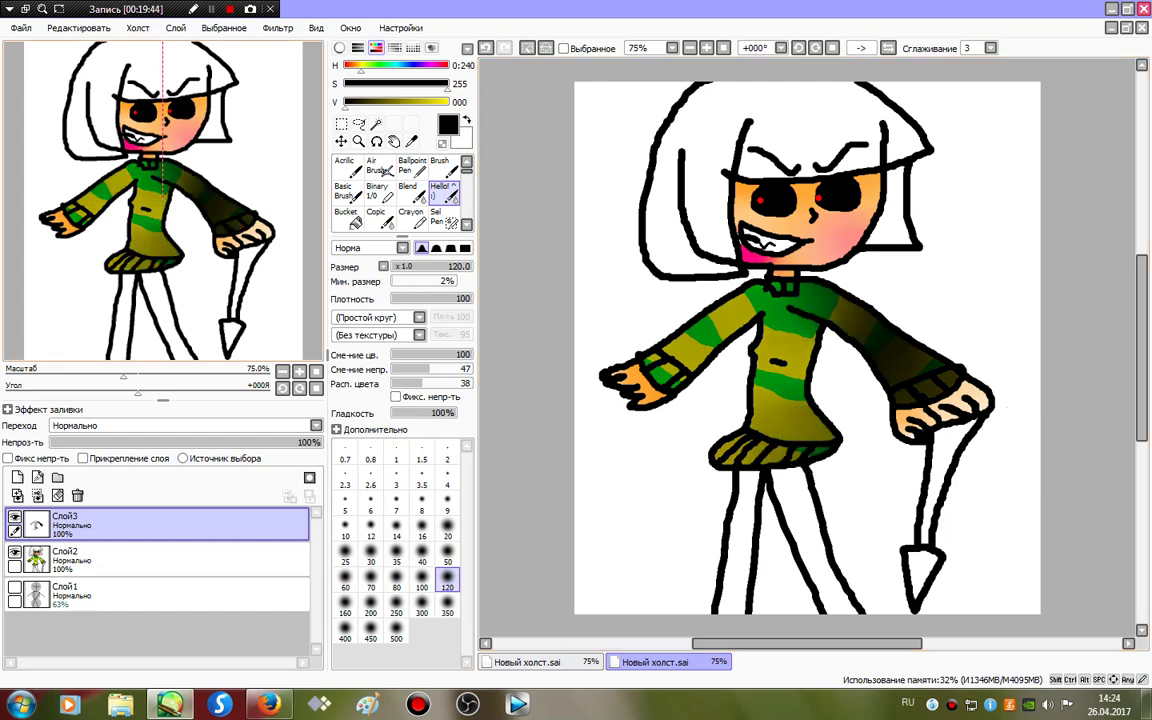
Erase parts of the sweater shadow with the Binary pen in transparent colour and soften the remaining edges with the size-120 Hello! brush.
left_click(379, 193)
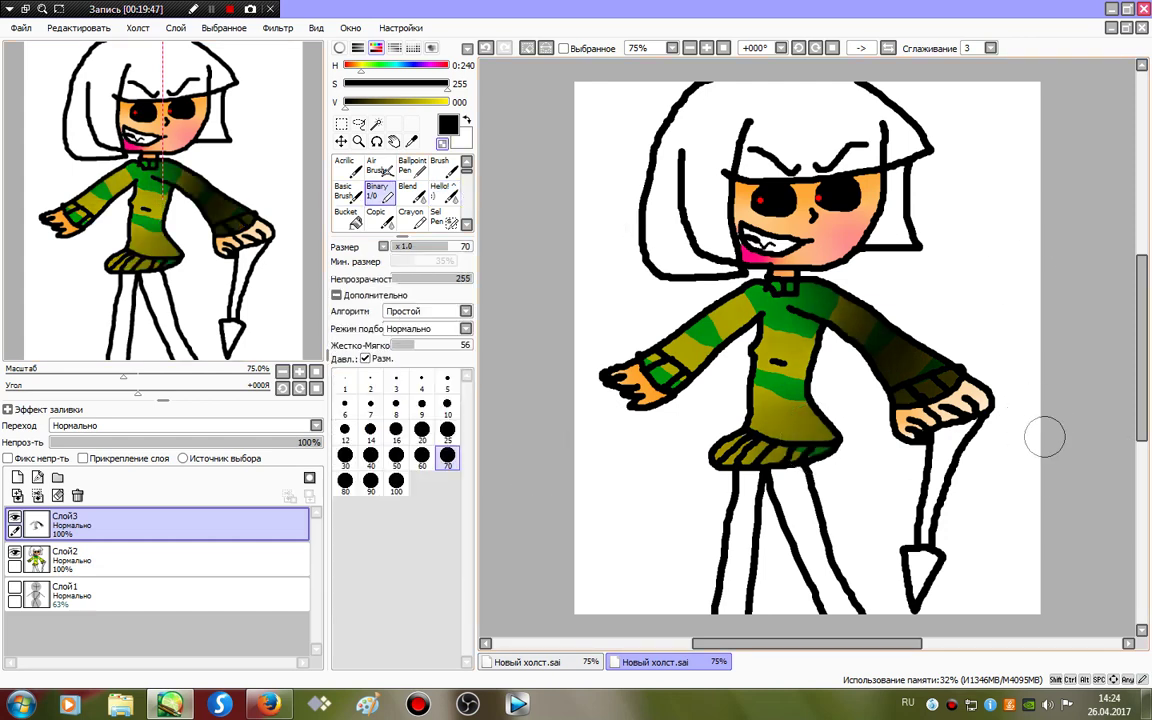
mouse_move(950, 395)
left_mouse_down()
mouse_move(800, 320)
mouse_move(712, 481)
mouse_move(768, 353)
mouse_move(705, 352)
left_mouse_up()
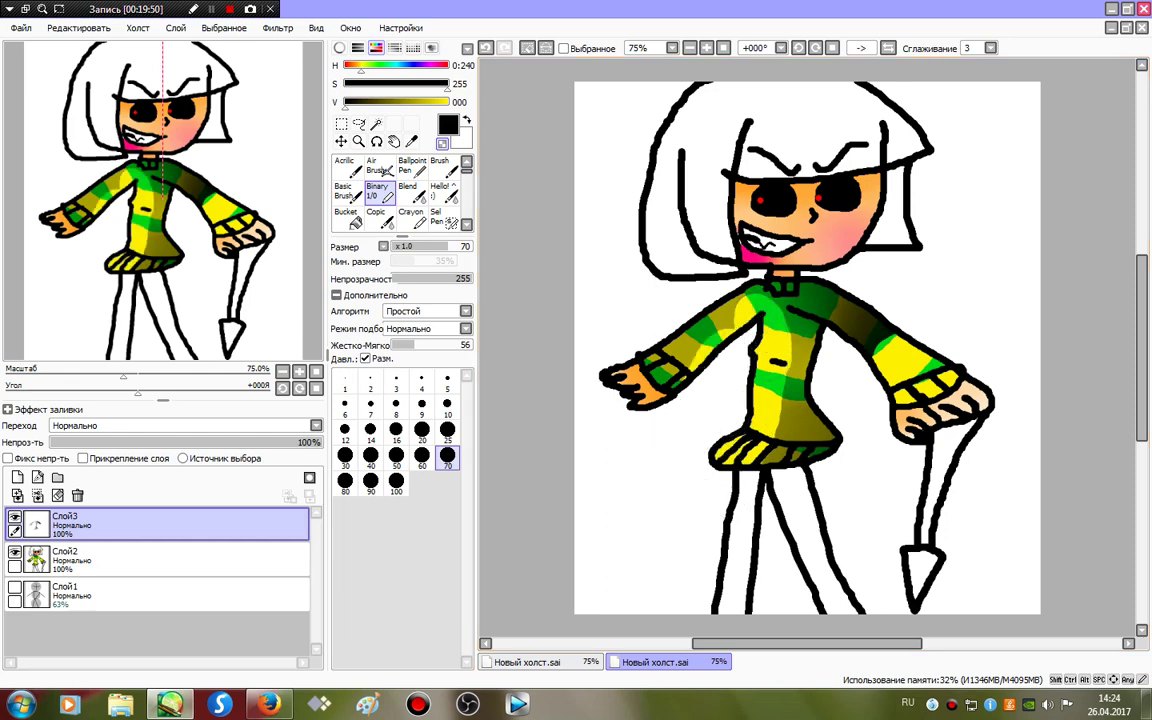
left_click(444, 192)
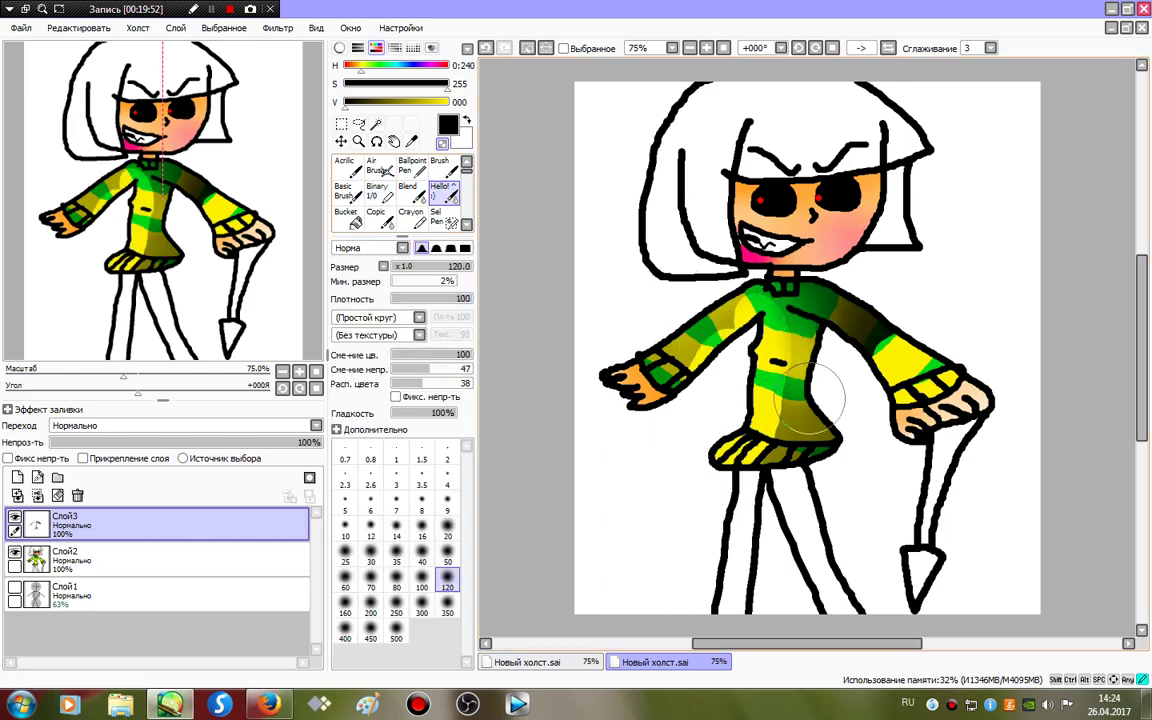
mouse_move(809, 396)
left_mouse_down()
mouse_move(778, 483)
mouse_move(730, 283)
mouse_move(626, 416)
mouse_move(664, 422)
mouse_move(758, 300)
mouse_move(808, 457)
mouse_move(778, 430)
mouse_move(775, 205)
mouse_move(997, 454)
mouse_move(951, 336)
mouse_move(681, 417)
left_mouse_up()
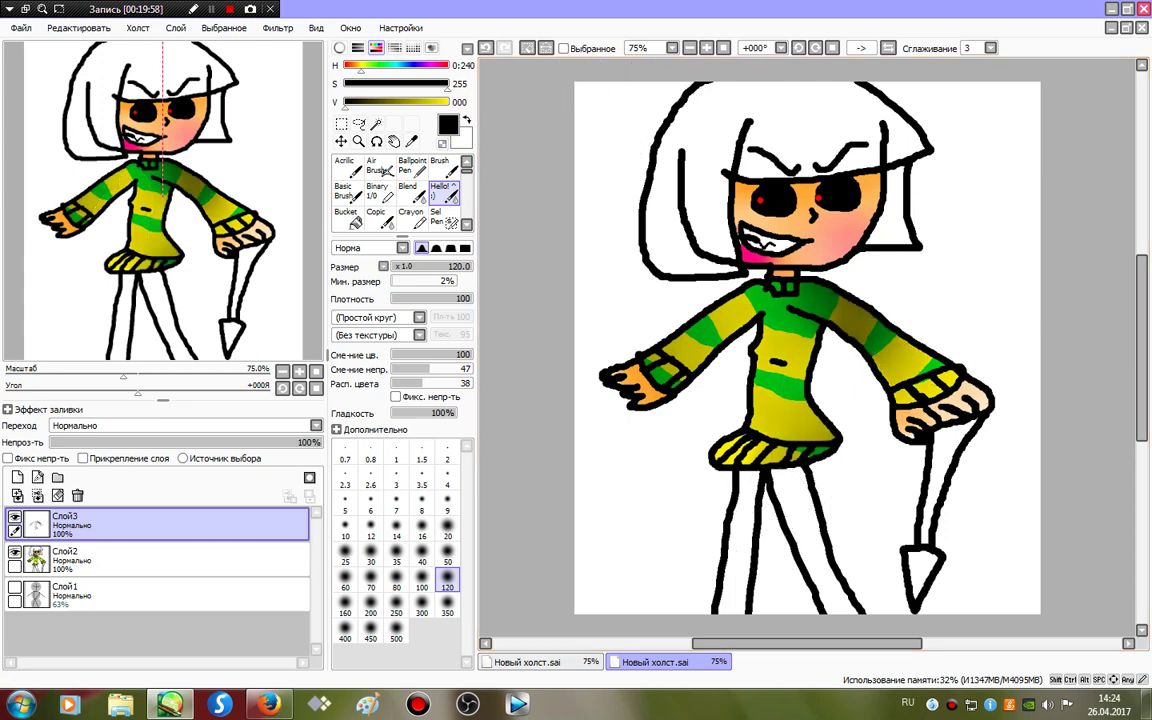
Clear the sweater selection and set the shadow layer's opacity to 83%.
left_click(528, 48)
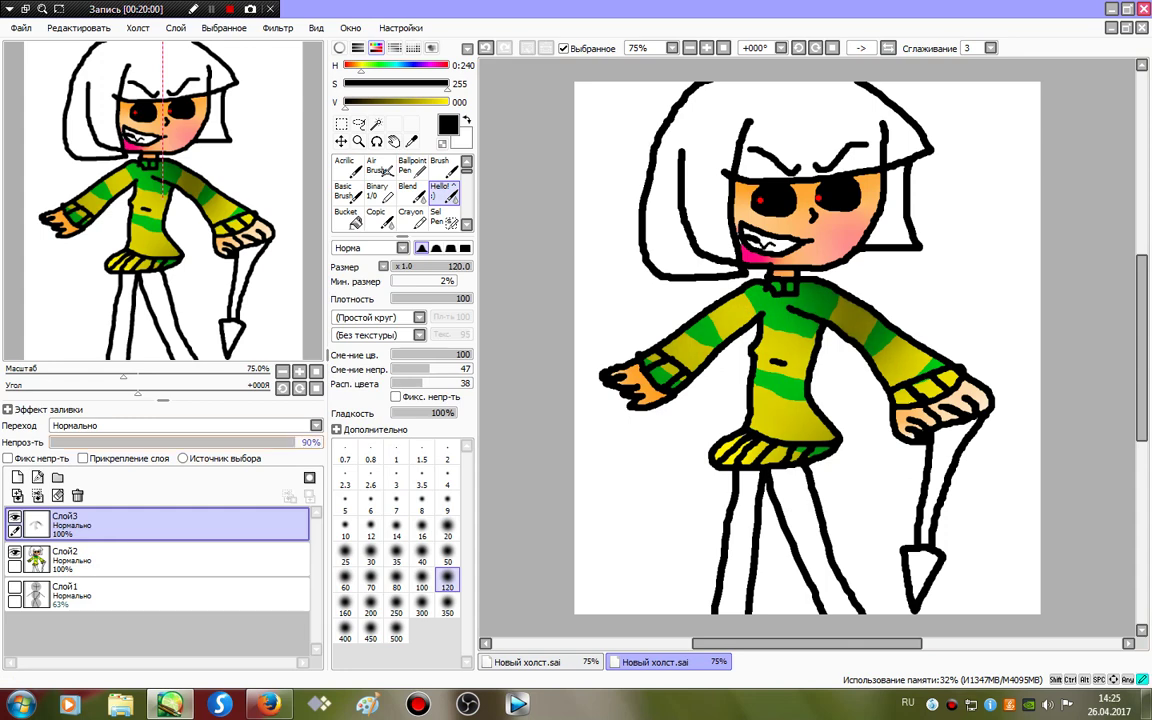
left_click(276, 442)
Return to layer Слой2 and select the white hair areas with the Magic Wand.
left_click(215, 559)
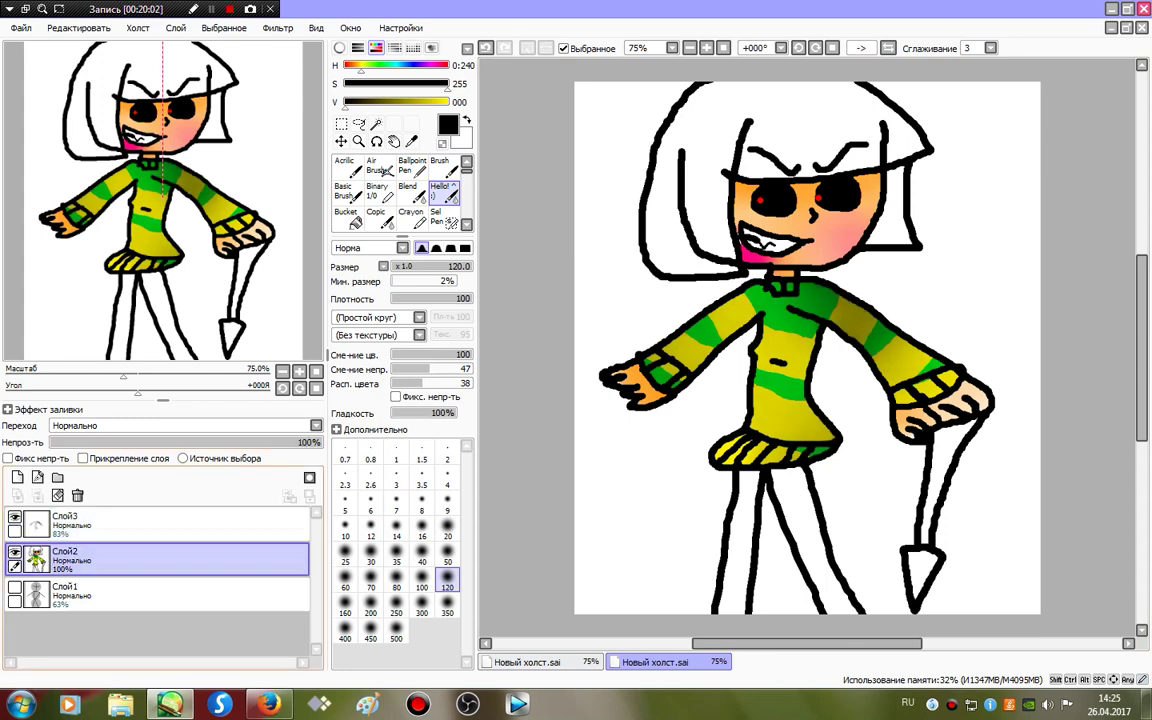
left_click(376, 122)
left_click(700, 110)
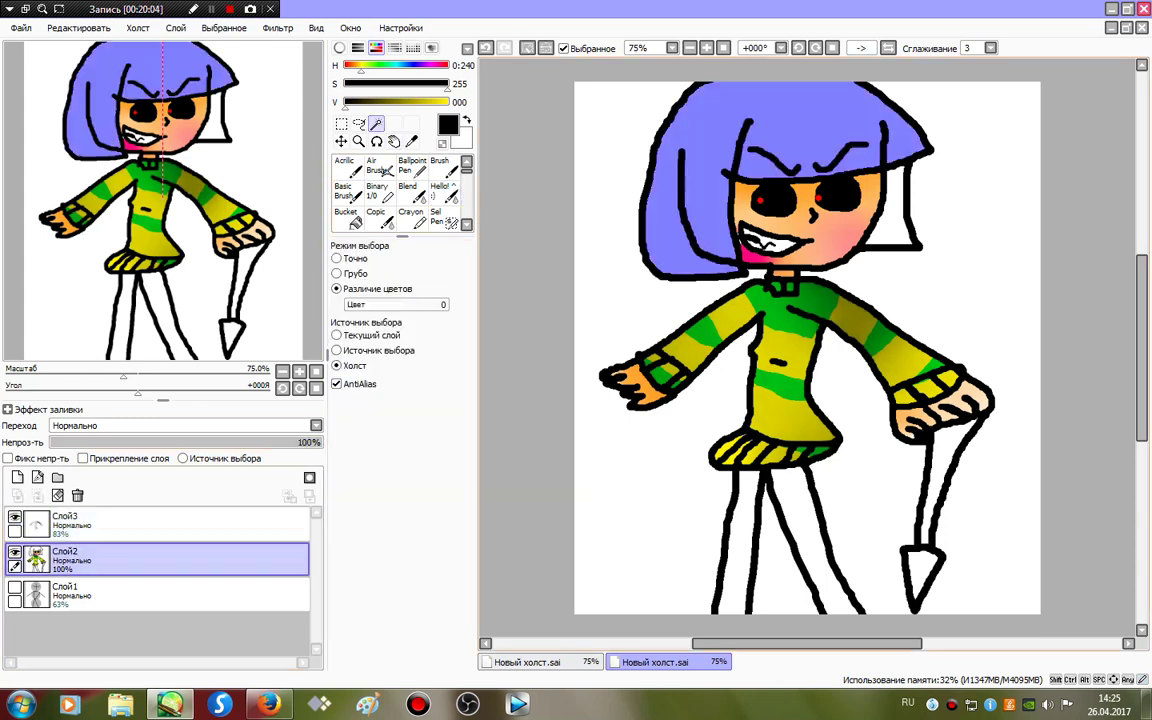
Paint the selected hair orange (hue 144, saturation 255, value 255) with the Binary pen at size 100.
left_click(378, 190)
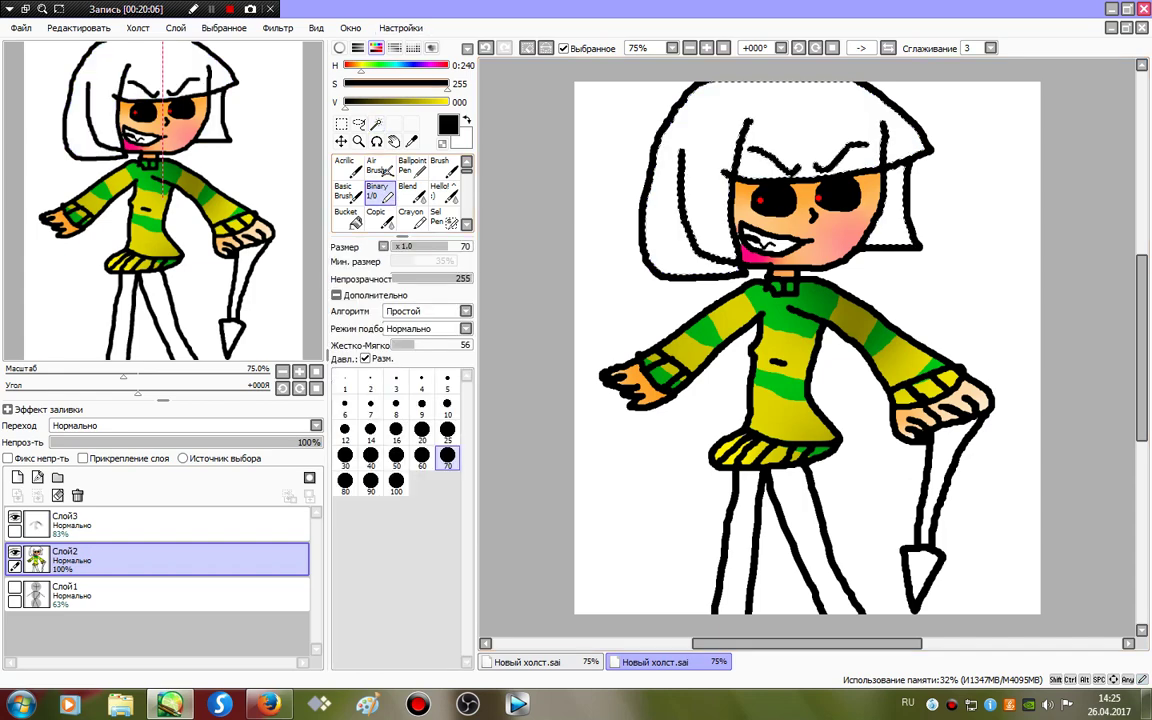
left_click_drag(348, 66, 354, 66)
left_click(447, 103)
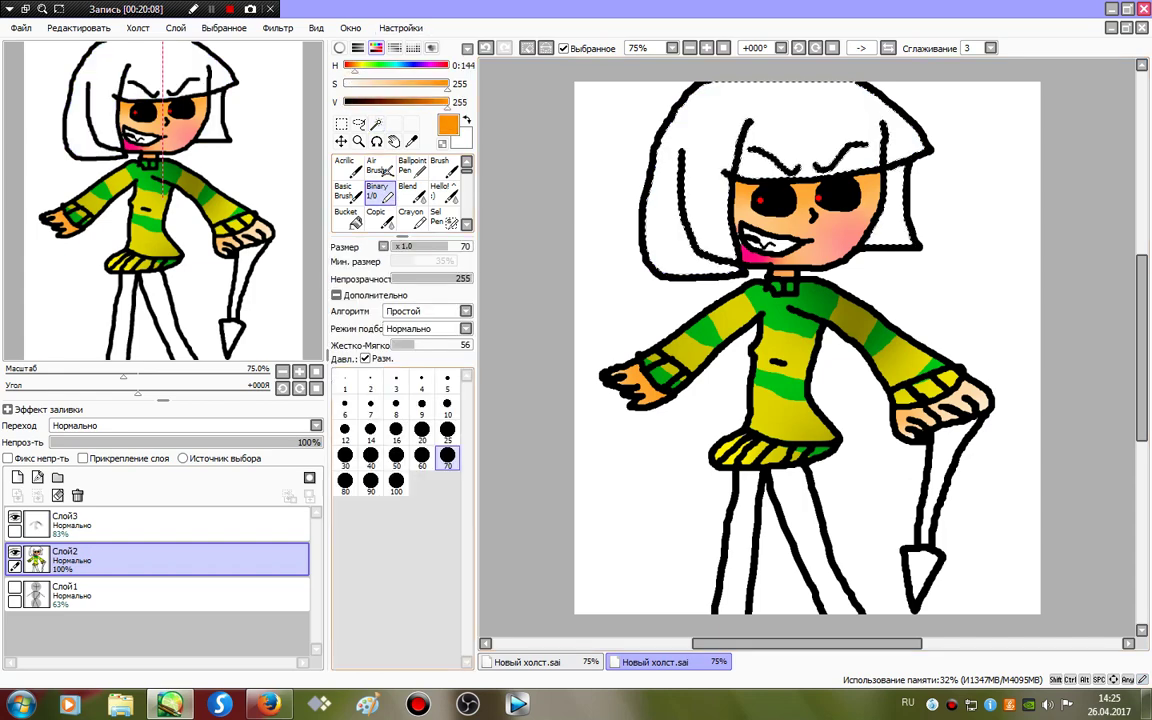
left_click(396, 481)
left_click(211, 9)
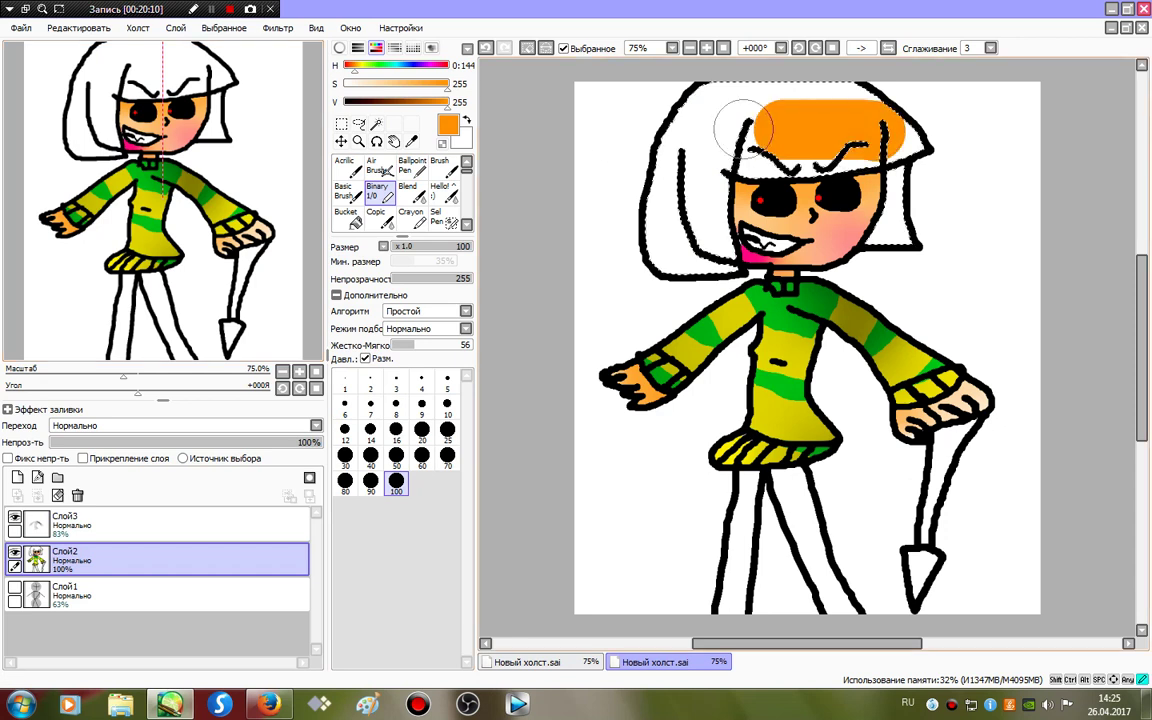
left_click_drag(742, 125, 480, 108)
left_click(211, 9)
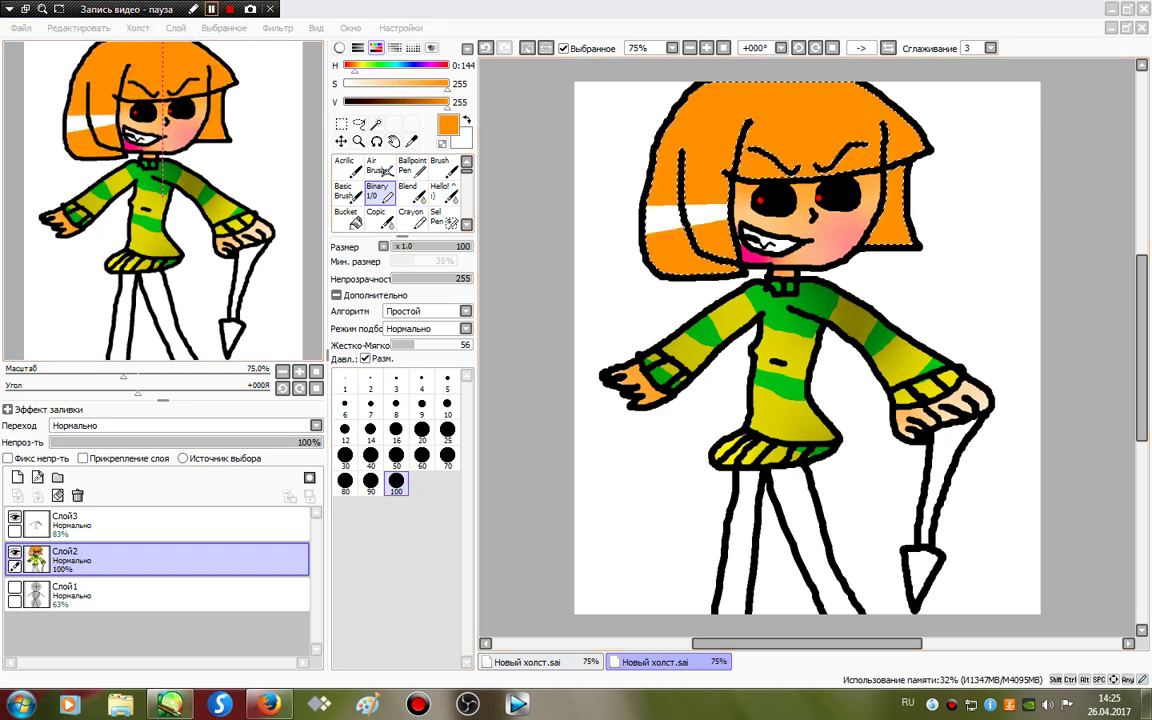
key("shift+F12")
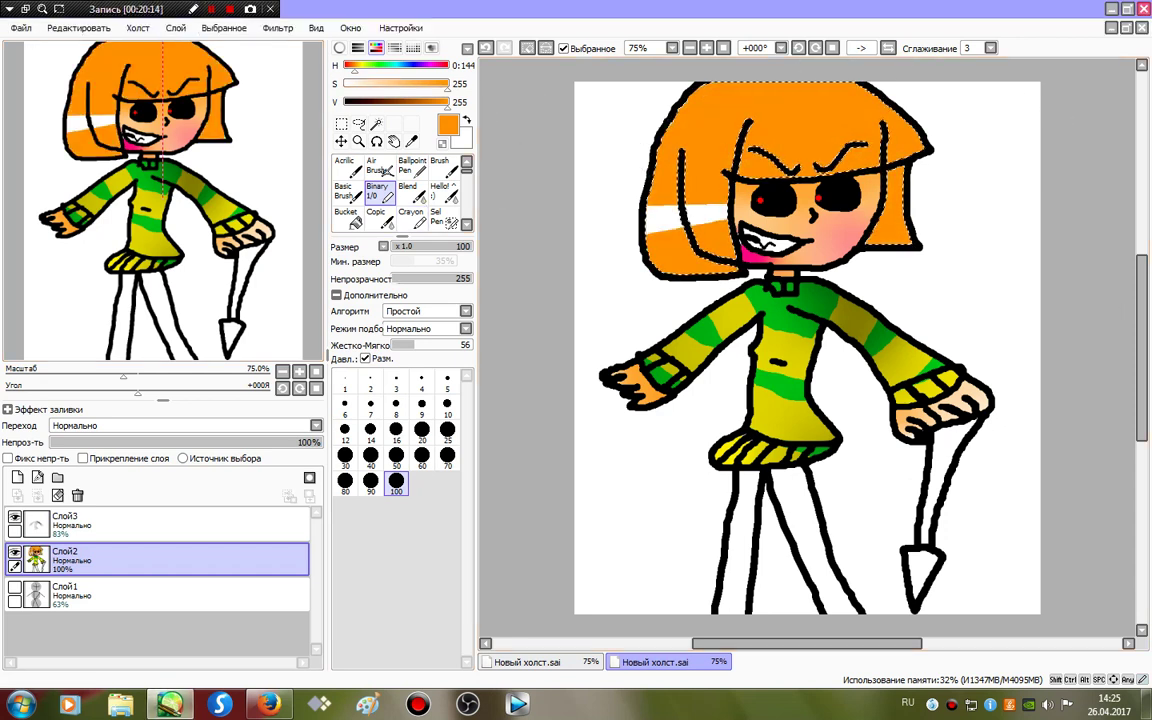
Try repainting the hair in paler tones, peach at saturation 106 and near-white at saturation 10.
left_click(387, 85)
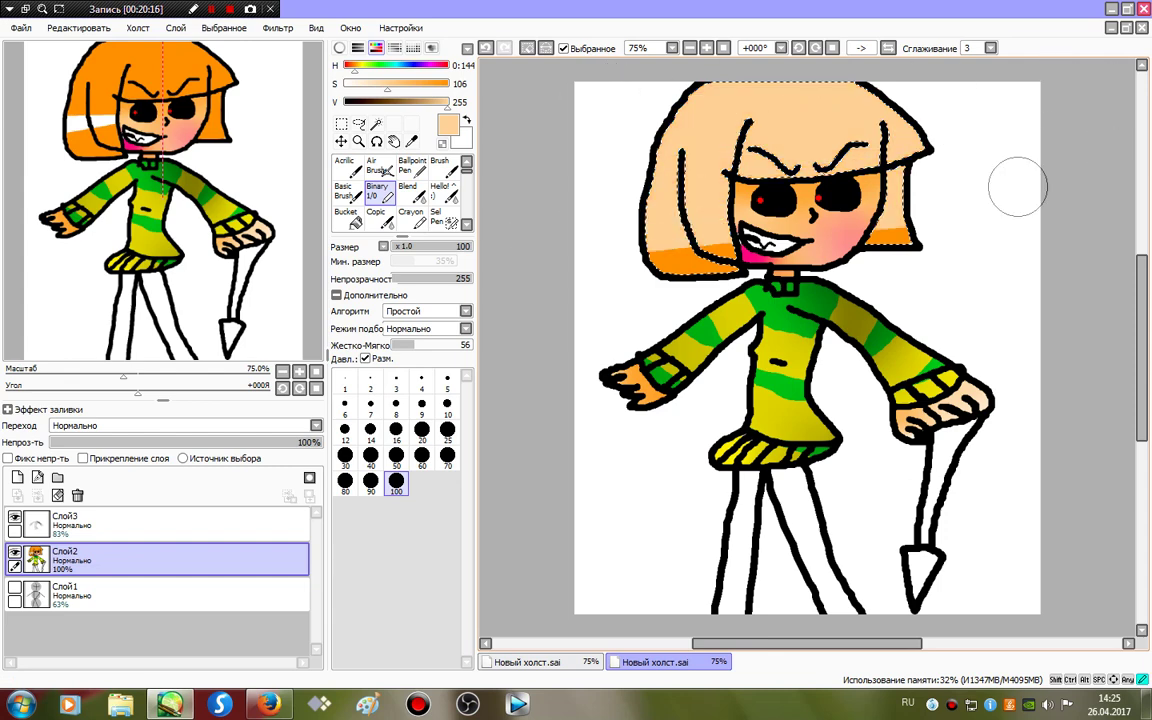
left_click_drag(1018, 187, 700, 275)
left_click_drag(870, 262, 881, 203)
left_click(356, 85)
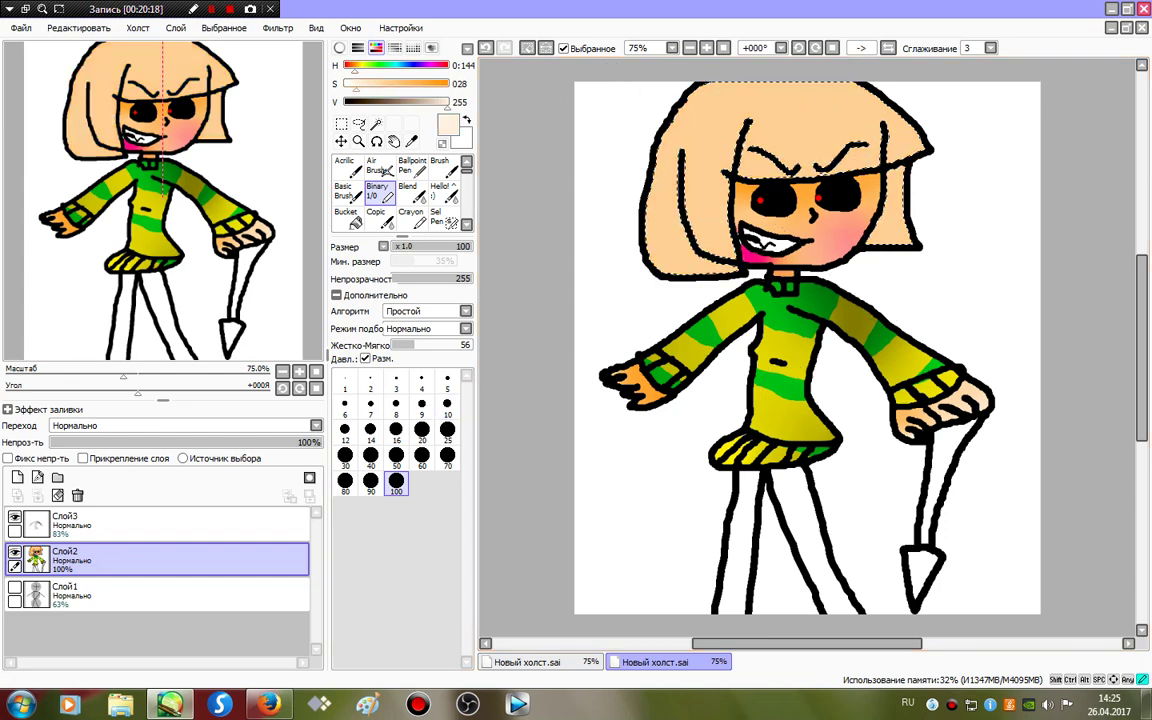
left_click_drag(356, 85, 349, 85)
mouse_move(640, 130)
left_mouse_down()
mouse_move(1008, 98)
mouse_move(725, 215)
mouse_move(842, 346)
left_mouse_up()
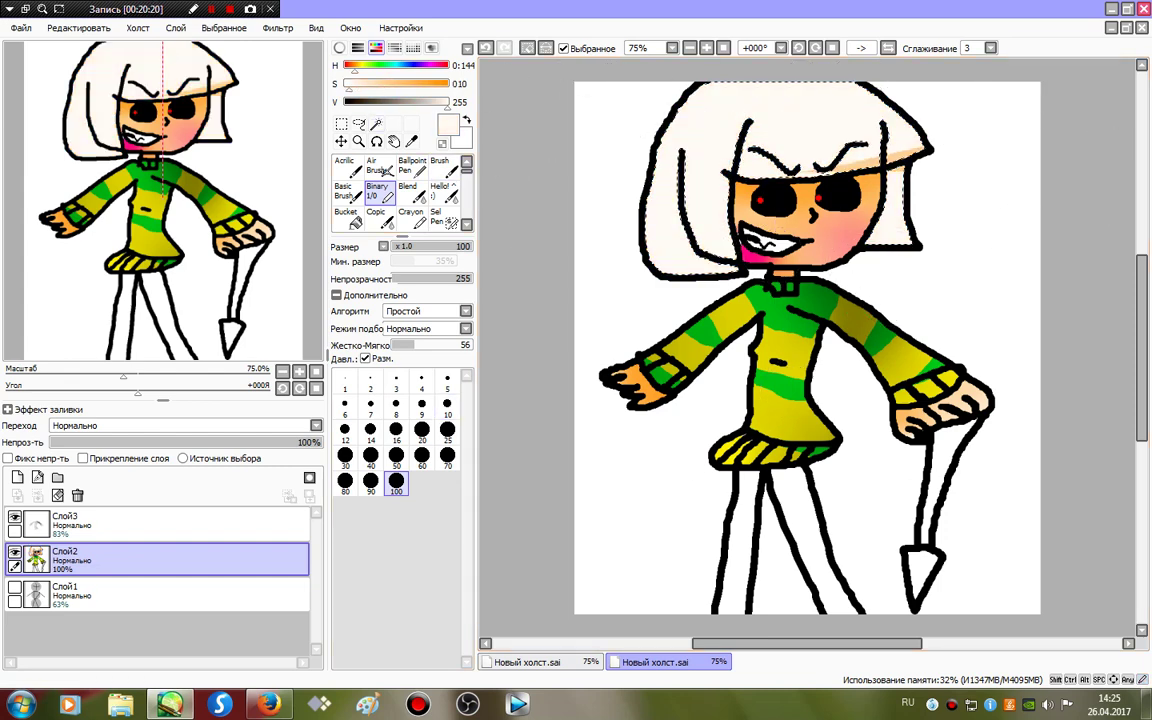
Repaint the hair orange at saturation 255 and add darker orange shadows at value 198 along the inner strands and fringe.
left_click(447, 85)
mouse_move(640, 140)
left_mouse_down()
mouse_move(967, 100)
mouse_move(1000, 85)
mouse_move(882, 267)
mouse_move(600, 186)
left_mouse_up()
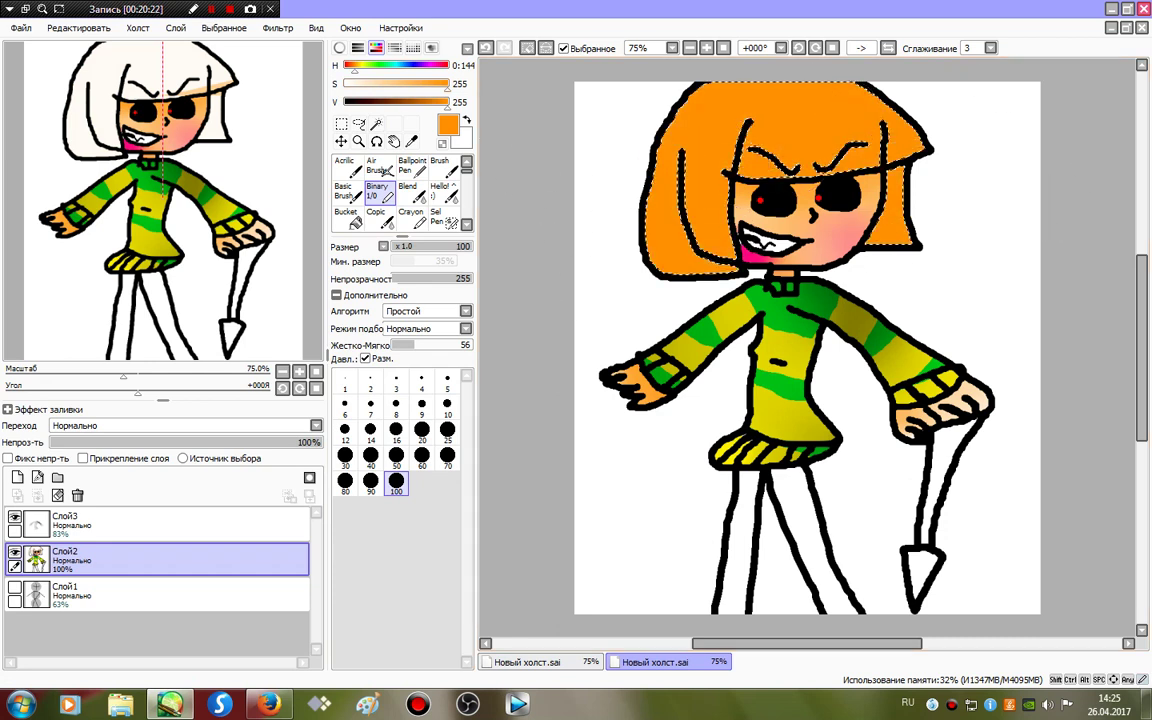
left_click(425, 101)
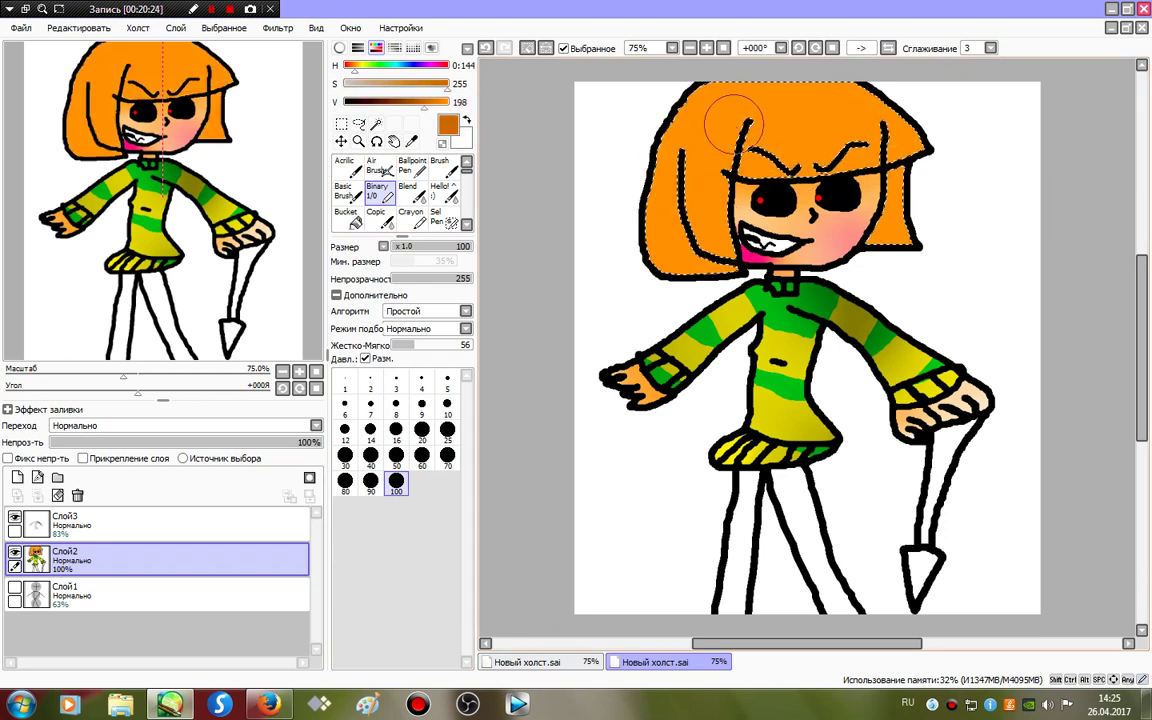
left_click_drag(733, 120, 718, 235)
Paint white highlights (saturation 0, value 255) over the hair and blend the tones together with the Hello! brush.
left_click(447, 102)
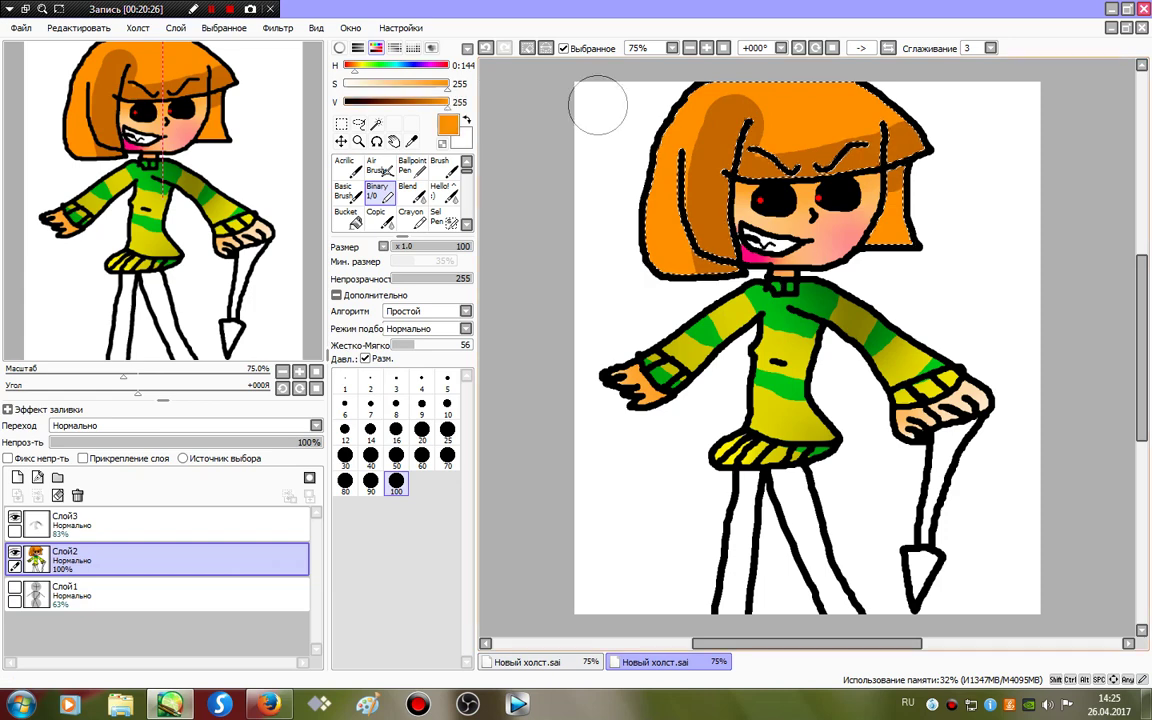
left_click(345, 84)
mouse_move(620, 210)
left_mouse_down()
mouse_move(652, 105)
mouse_move(761, 62)
mouse_move(843, 90)
mouse_move(910, 230)
left_mouse_up()
left_click(444, 193)
mouse_move(517, 193)
left_mouse_down()
mouse_move(1070, 177)
mouse_move(527, 165)
mouse_move(600, 65)
mouse_move(750, 125)
mouse_move(617, 190)
mouse_move(577, 190)
left_mouse_up()
Set up the Air Brush with black, the Chalk brush shape and the (Текстуры) texture.
left_click(379, 167)
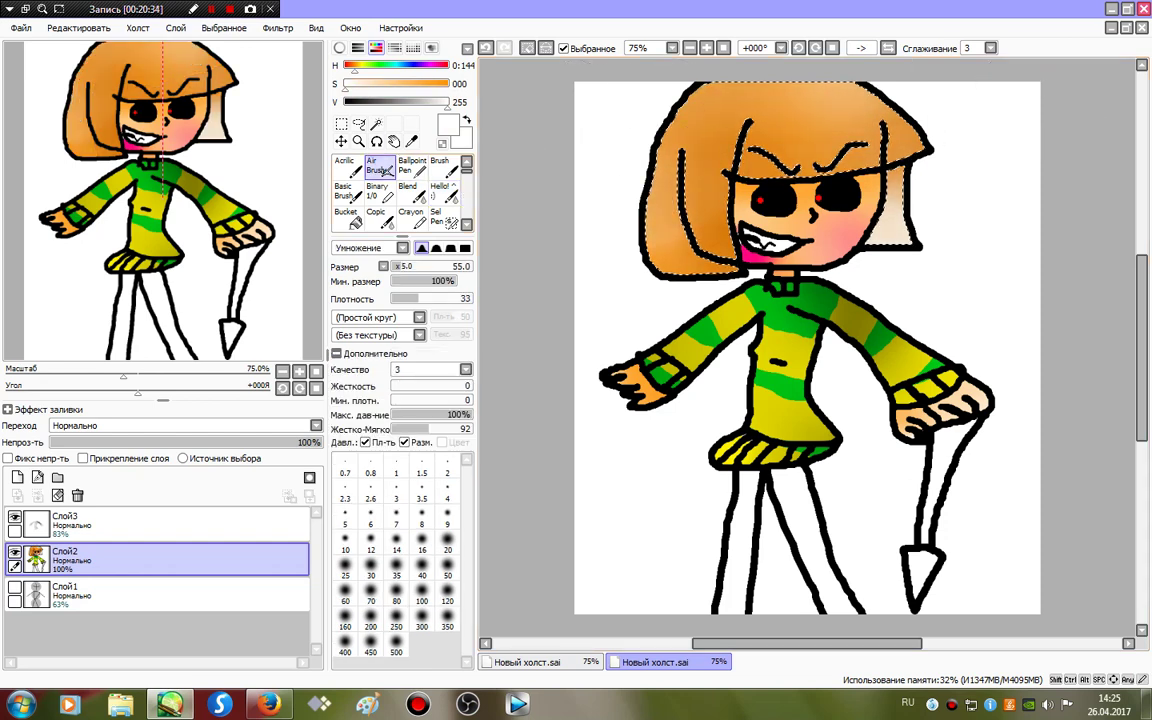
left_click_drag(378, 102, 342, 102)
left_click(378, 317)
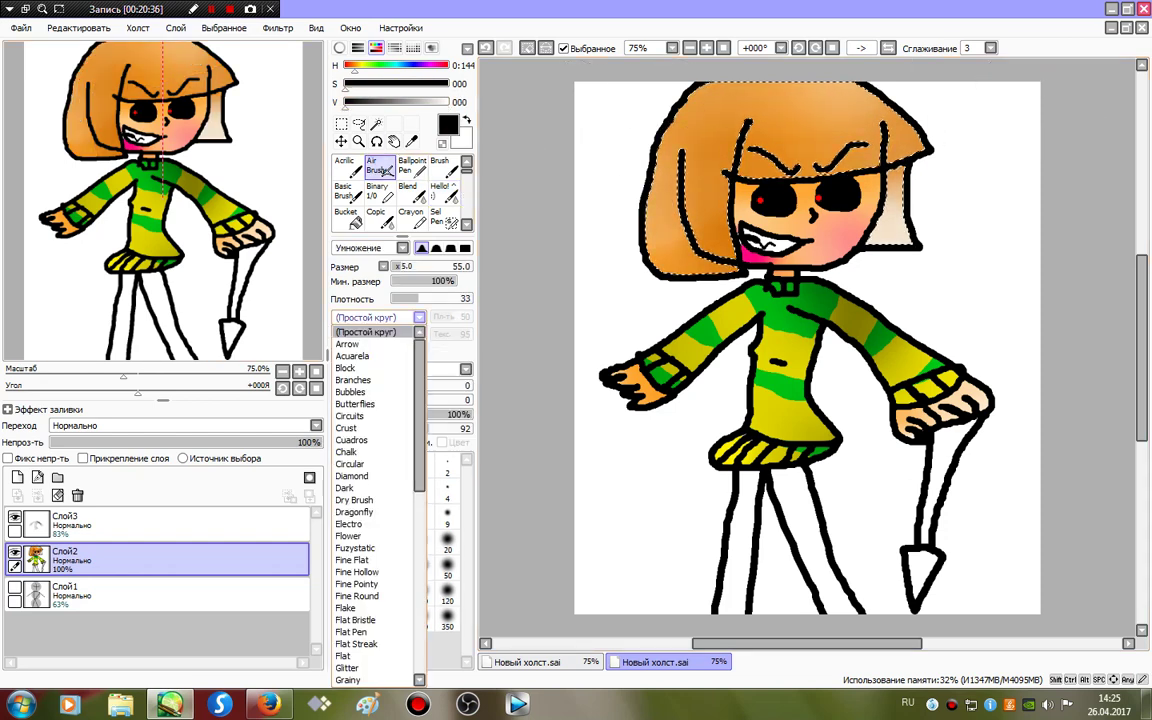
left_click(346, 451)
left_click(372, 334)
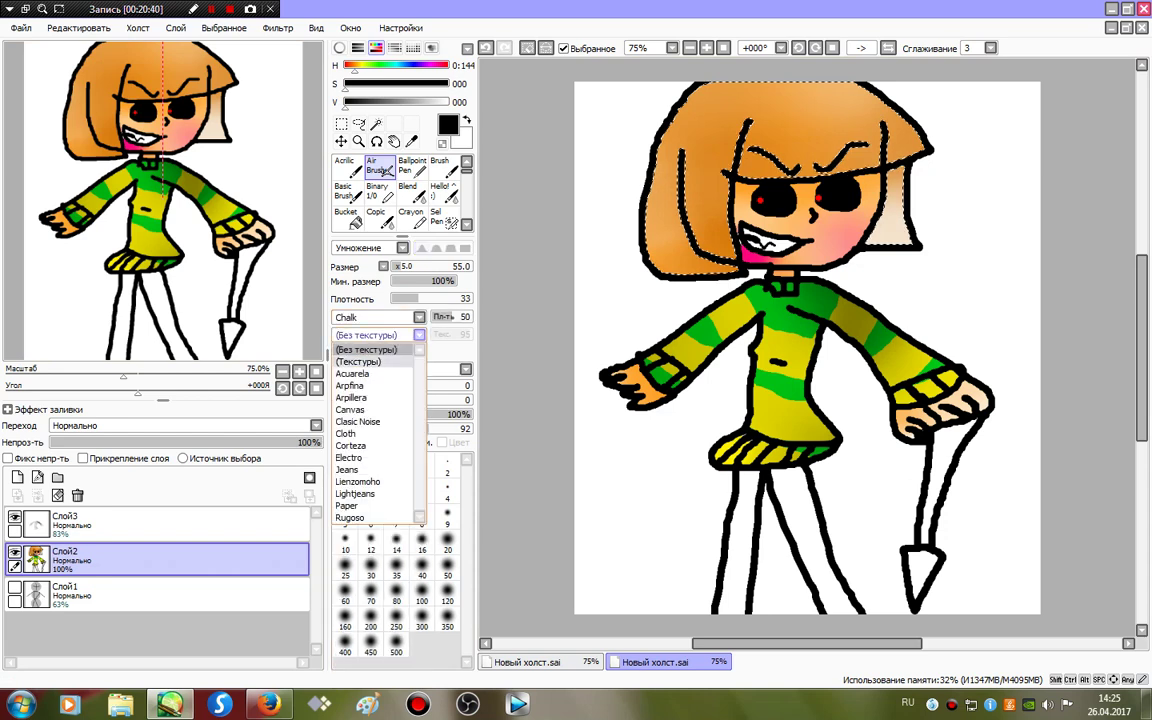
left_click(360, 361)
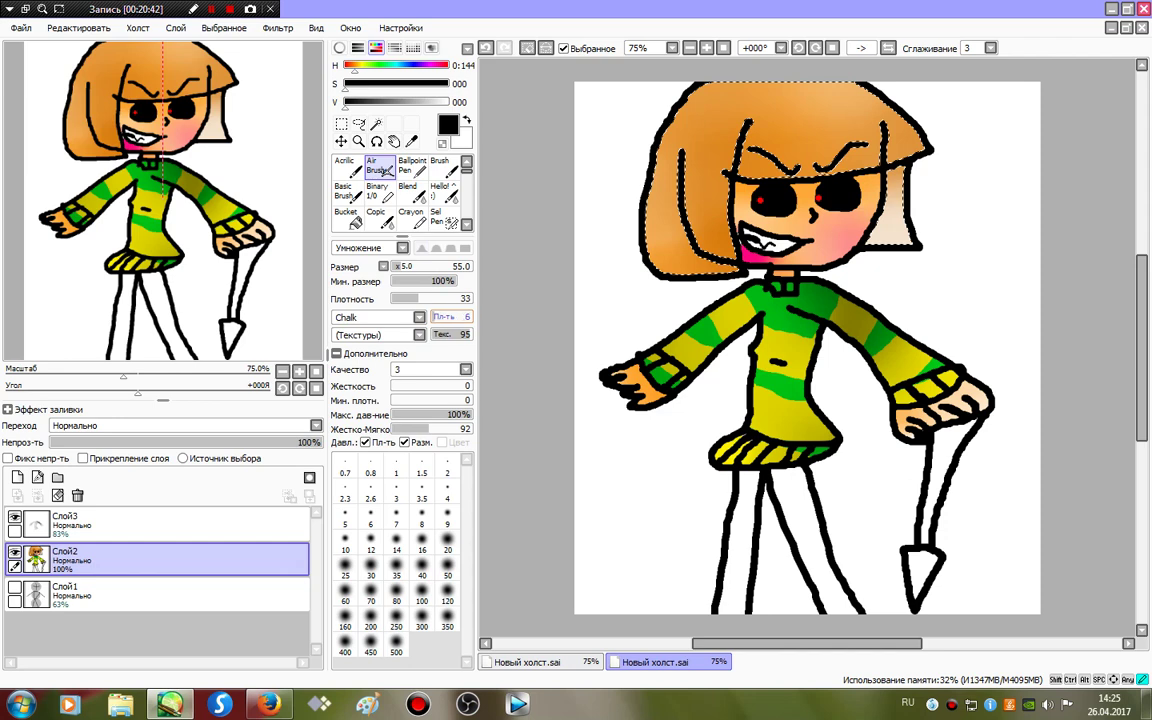
Set the Air Brush's shape and texture intensities to 4, hardness and minimum density to 100, and hard-soft pressure to 200.
left_click(437, 335)
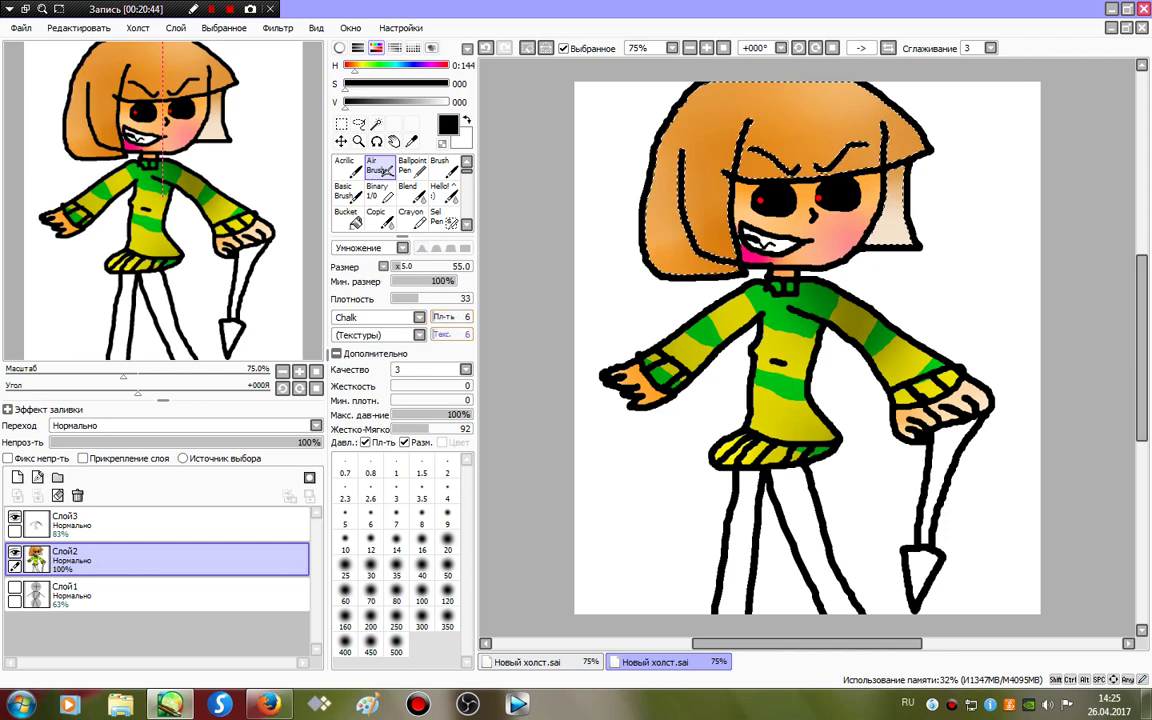
left_click(433, 335)
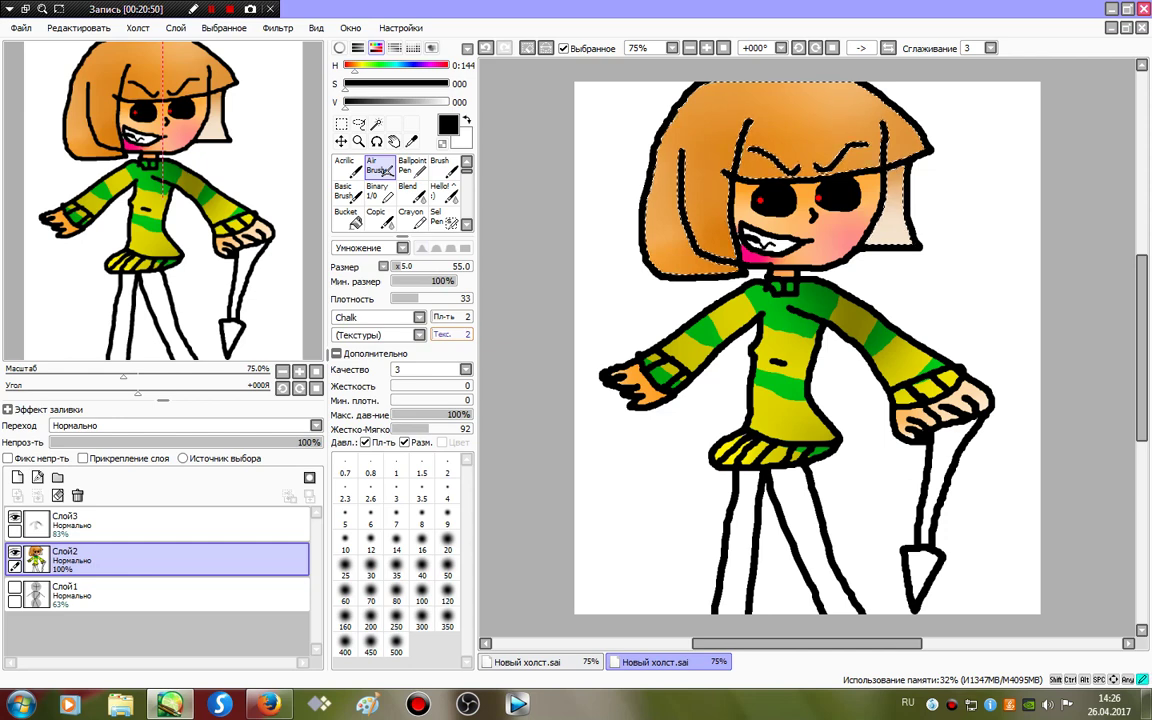
left_click(435, 317)
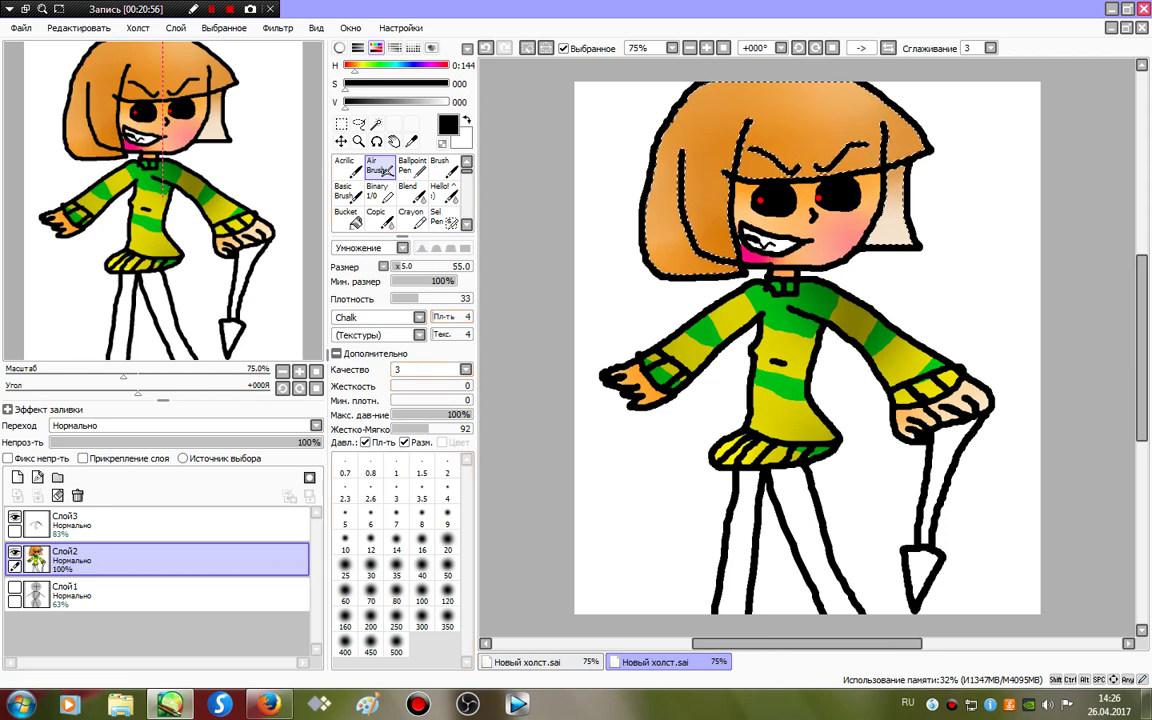
mouse_move(430, 386)
left_mouse_down()
mouse_move(514, 391)
mouse_move(520, 414)
left_mouse_up()
left_click_drag(429, 429, 488, 434)
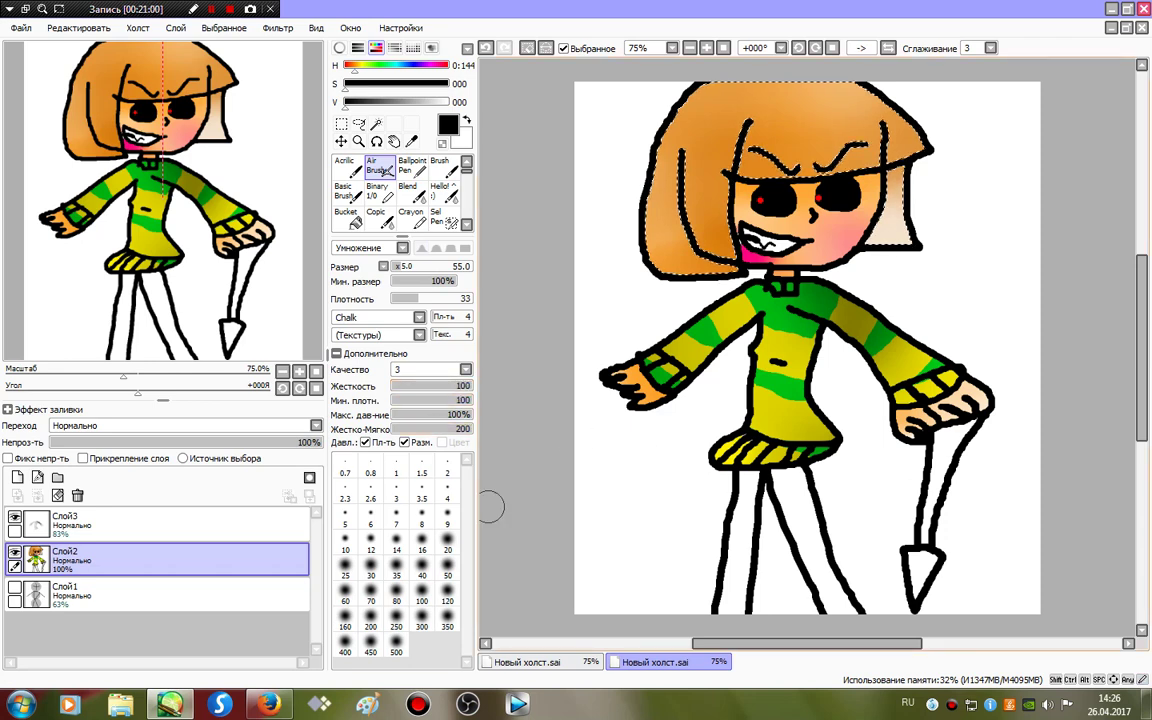
Set the Air Brush size to 120, try dark chalk strokes over the hair on Слой2, and undo them.
left_click(447, 594)
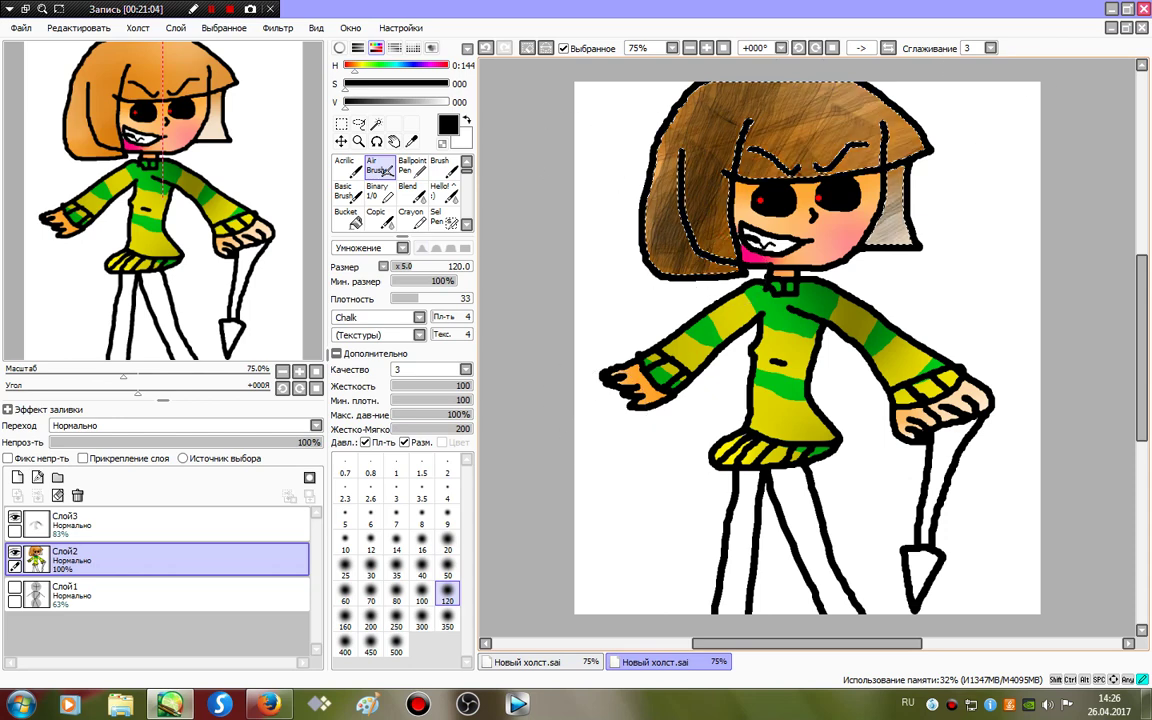
key("ctrl+z")
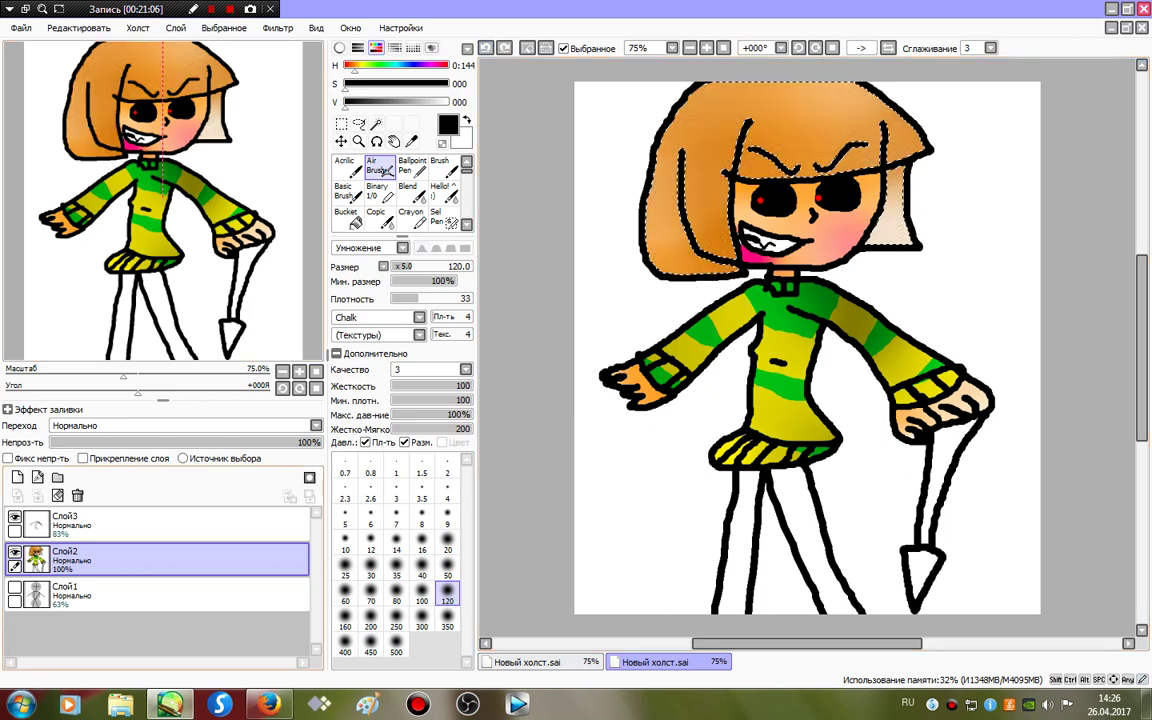
Add a new layer above Слой2, brush dark chalk streaks across the hair, and set that layer's opacity to 42%.
left_click(17, 477)
left_click_drag(672, 262, 824, 254)
mouse_move(913, 158)
left_mouse_down()
mouse_move(1013, 112)
mouse_move(996, 72)
left_mouse_up()
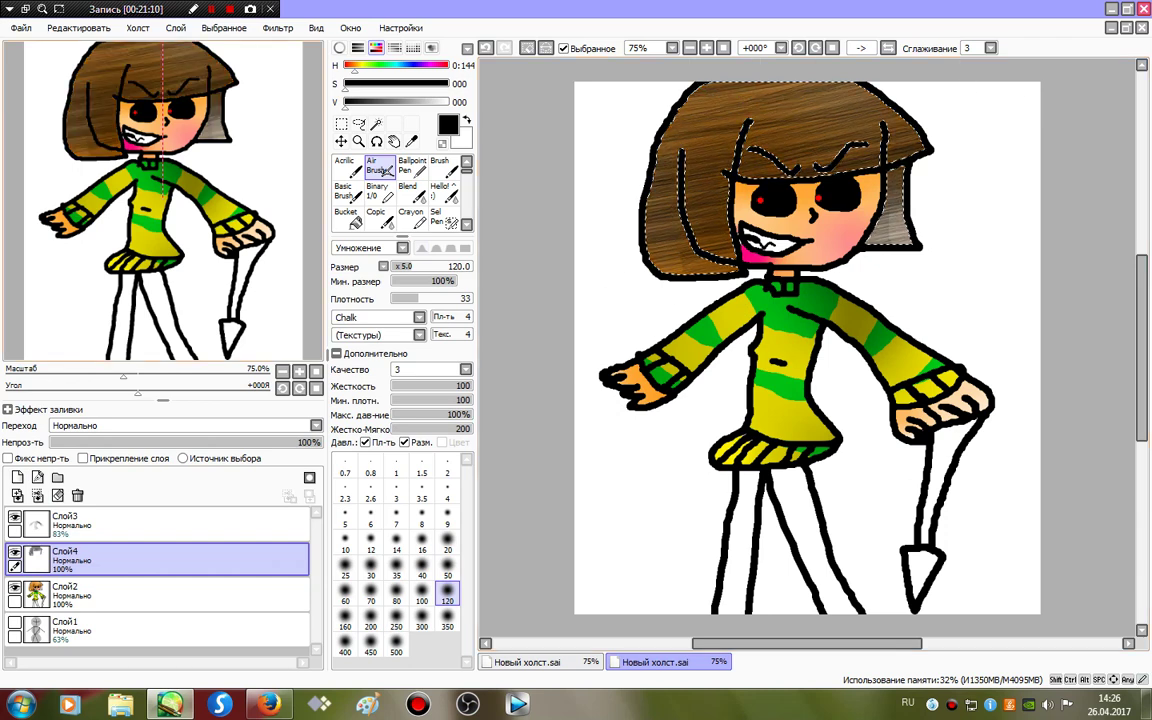
mouse_move(690, 252)
left_mouse_down()
mouse_move(1034, 203)
mouse_move(694, 54)
left_mouse_up()
left_click_drag(318, 442, 163, 442)
Paint a white highlight band across the hair with the Binary brush on a new layer above Слой4.
left_click(377, 191)
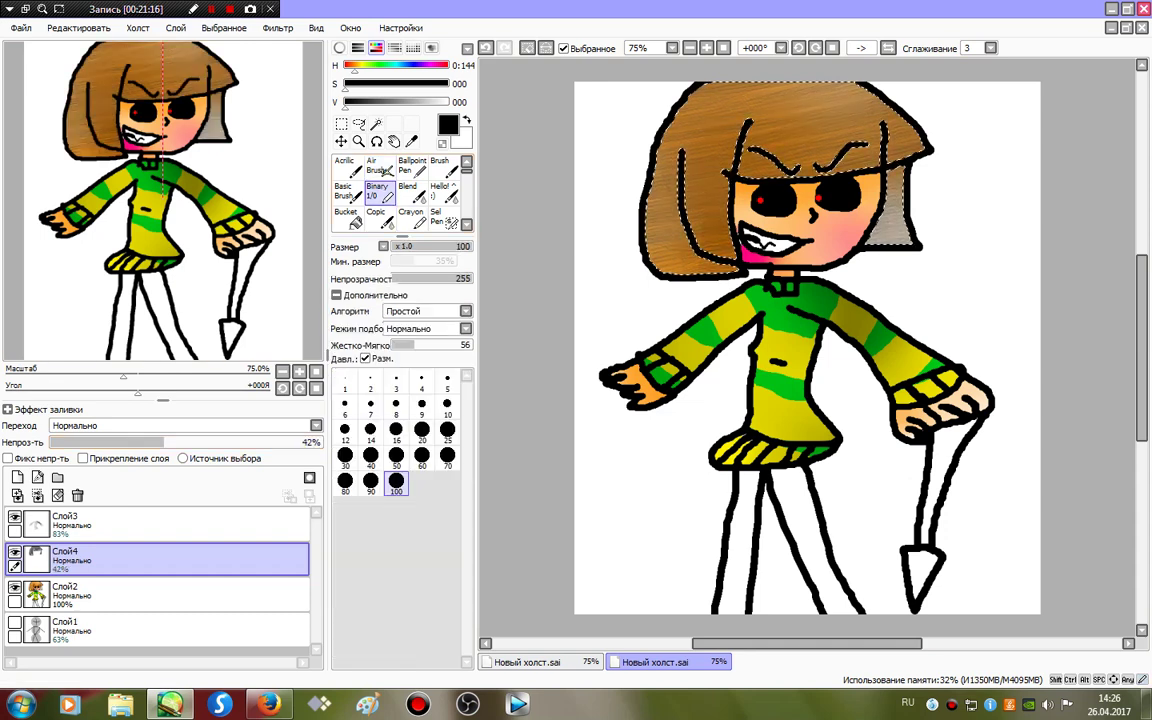
key("x")
left_click(17, 477)
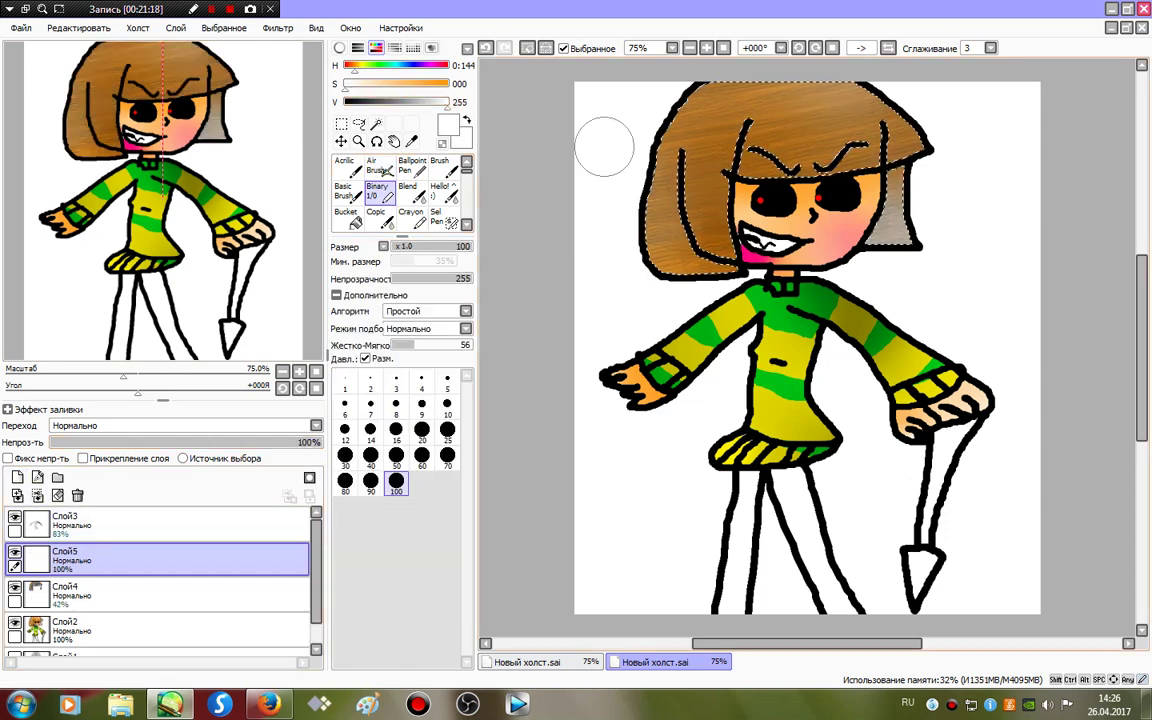
left_click_drag(648, 162, 914, 148)
Blend the white hair highlight with the Hello! brush at size 50 and lower the opacity of Слой5 to 83%.
left_click(443, 193)
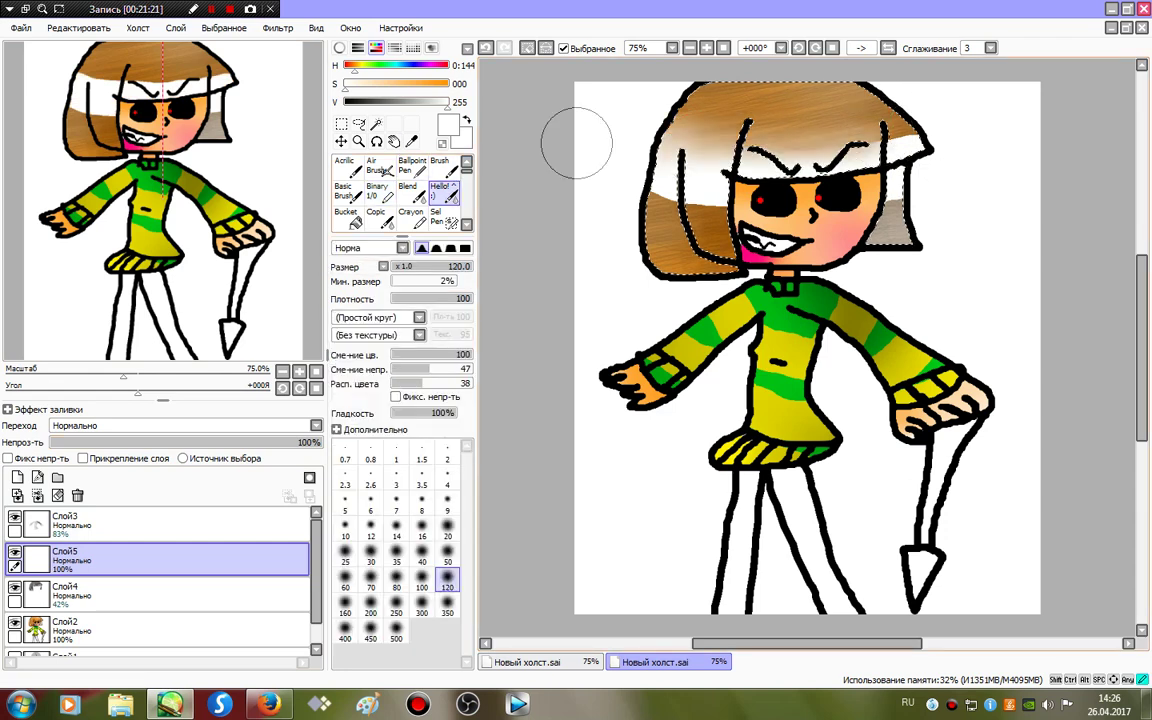
mouse_move(577, 142)
left_mouse_down()
mouse_move(997, 103)
mouse_move(501, 117)
mouse_move(1013, 92)
left_mouse_up()
key("ctrl+z")
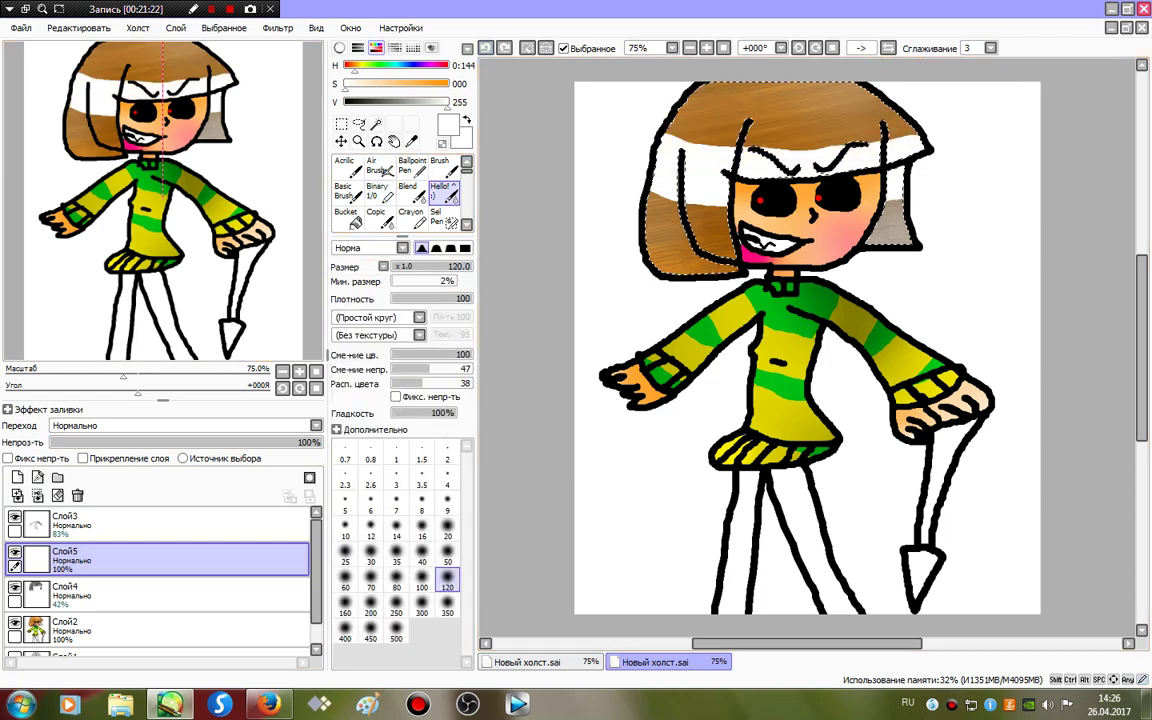
left_click(447, 553)
mouse_move(690, 128)
left_mouse_down()
mouse_move(902, 123)
mouse_move(785, 219)
mouse_move(780, 163)
mouse_move(793, 235)
left_mouse_up()
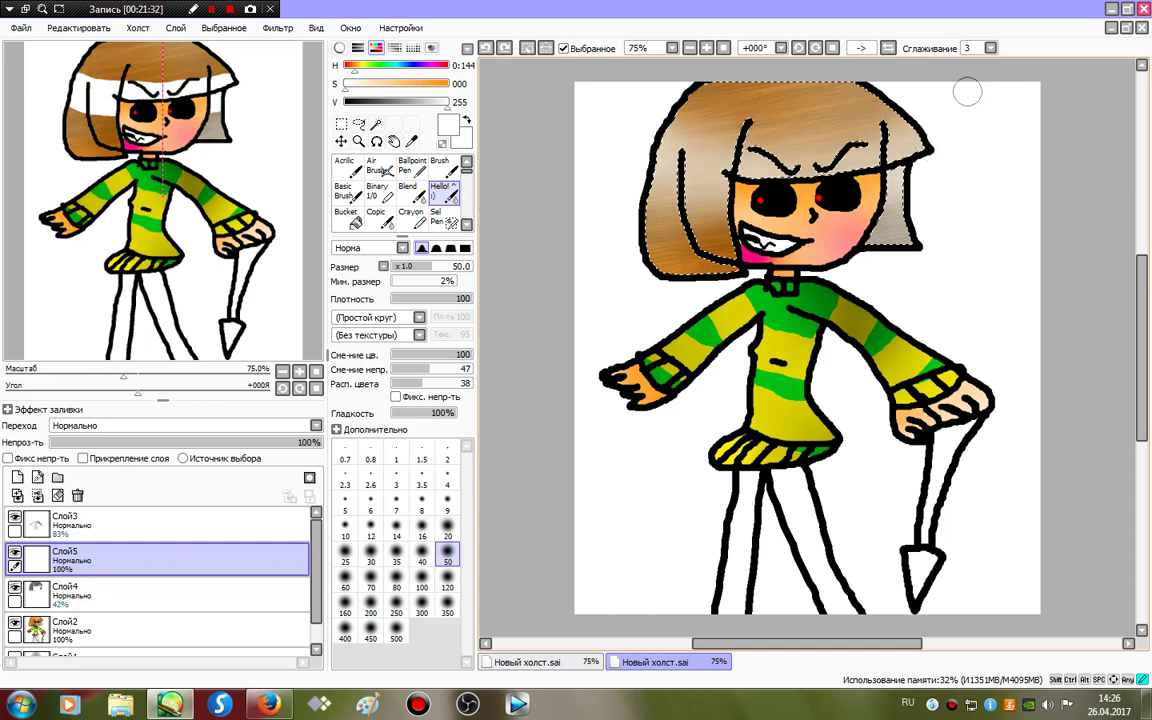
left_click_drag(292, 442, 238, 442)
Delete the highlight layer Слой5 and lower the opacity of the hair-streak layer Слой4 to 15%.
left_click(180, 594)
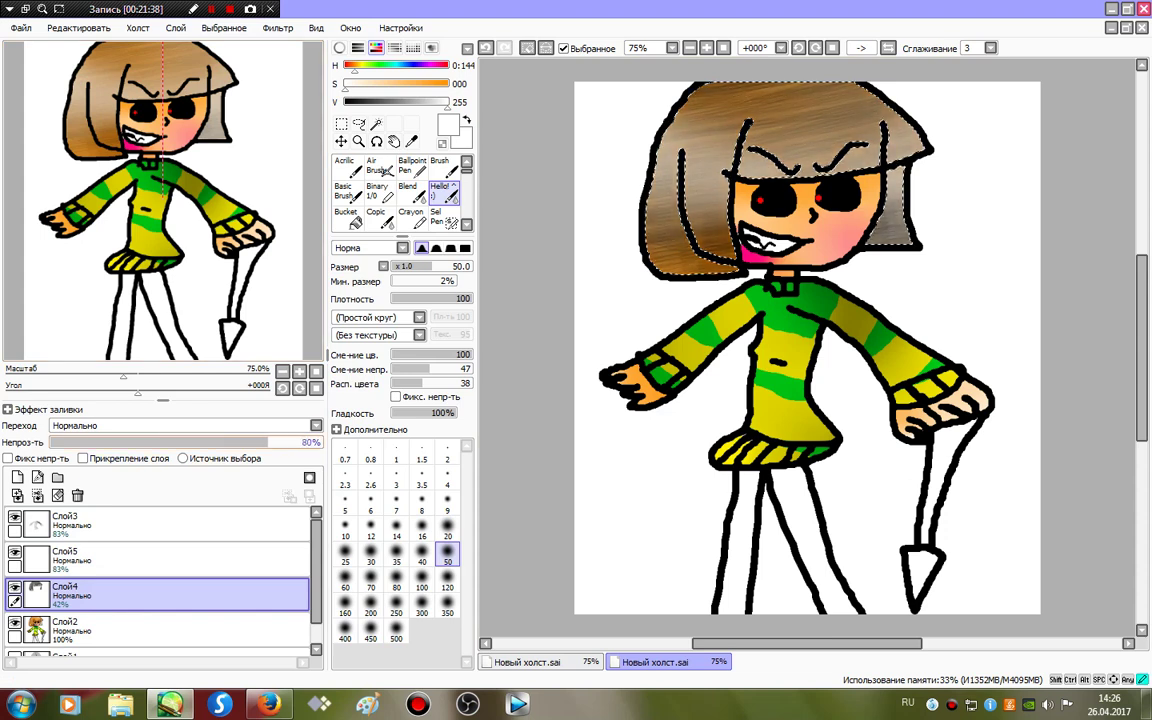
mouse_move(267, 442)
left_mouse_down()
mouse_move(158, 442)
mouse_move(270, 442)
left_mouse_up()
left_click_drag(270, 442, 183, 442)
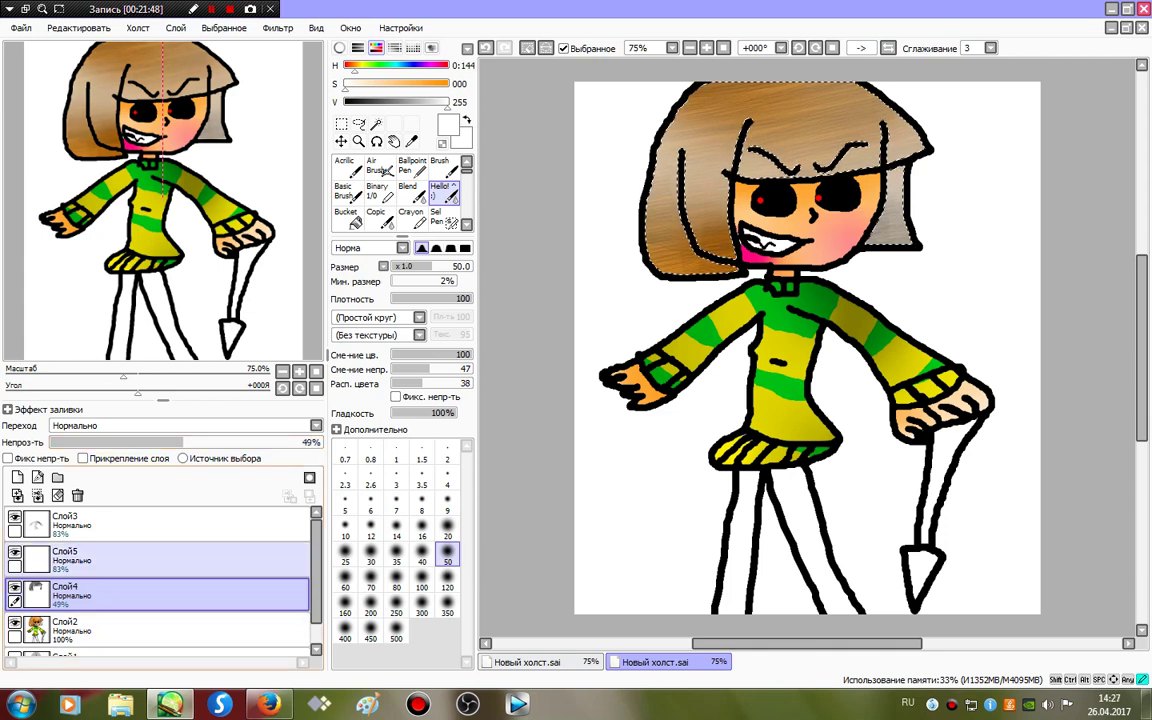
left_click(150, 559)
left_click(78, 496)
left_click_drag(181, 442, 91, 442)
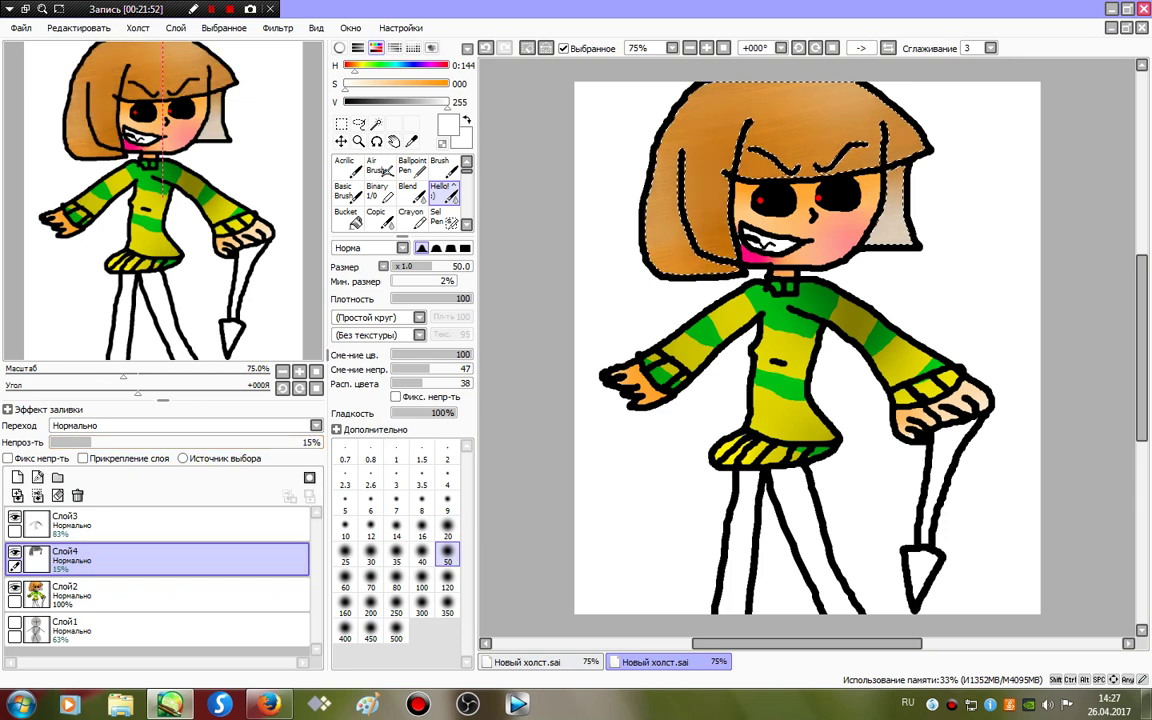
Select the inside of both legs and fill them with near-black (V 10) on Слой2 using the Binary brush at size 100.
key("w")
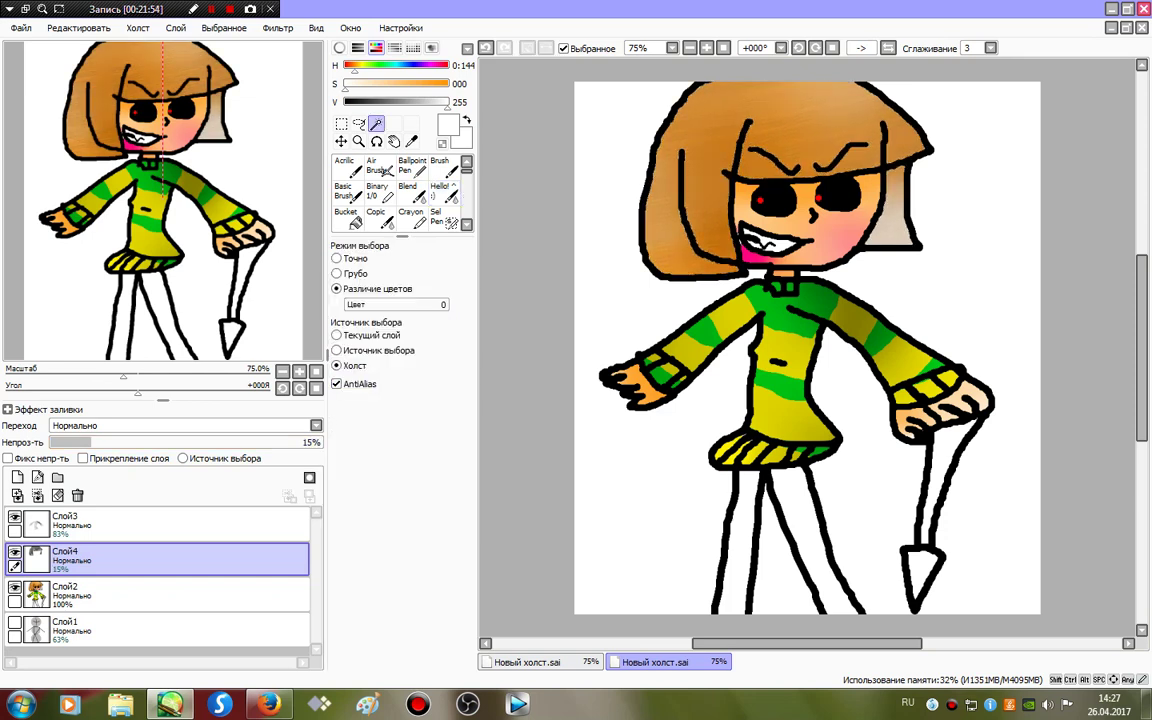
left_click(812, 532)
left_click(741, 535)
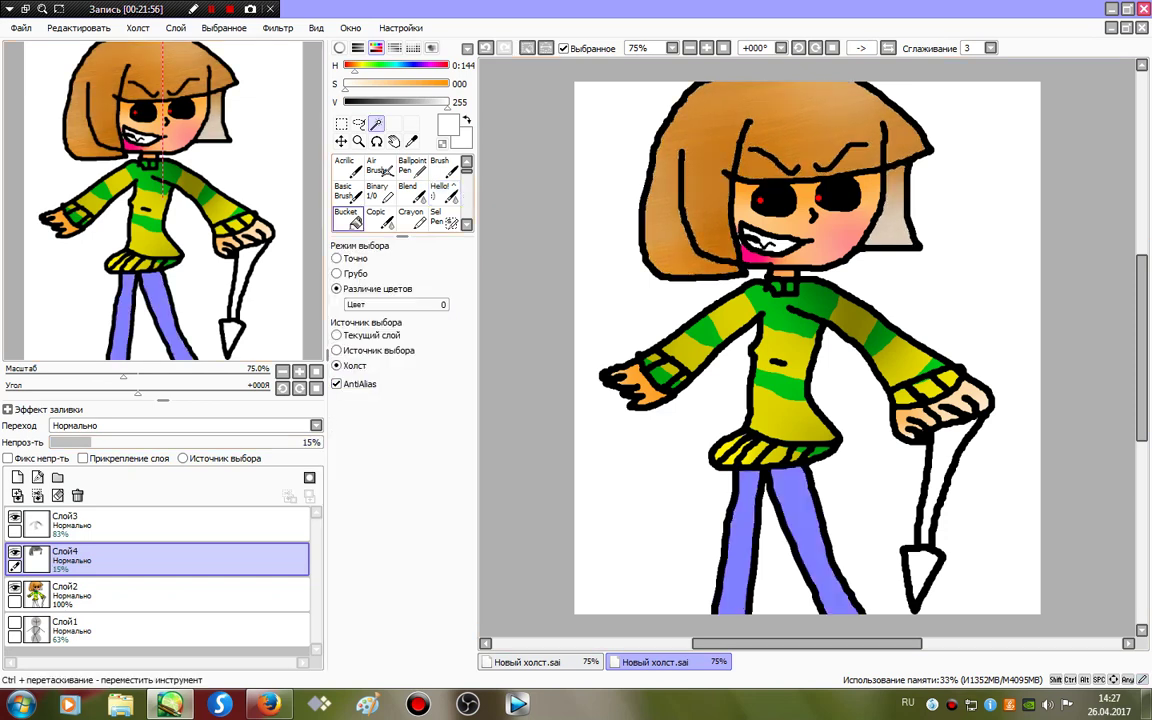
left_click(379, 192)
left_click(349, 102)
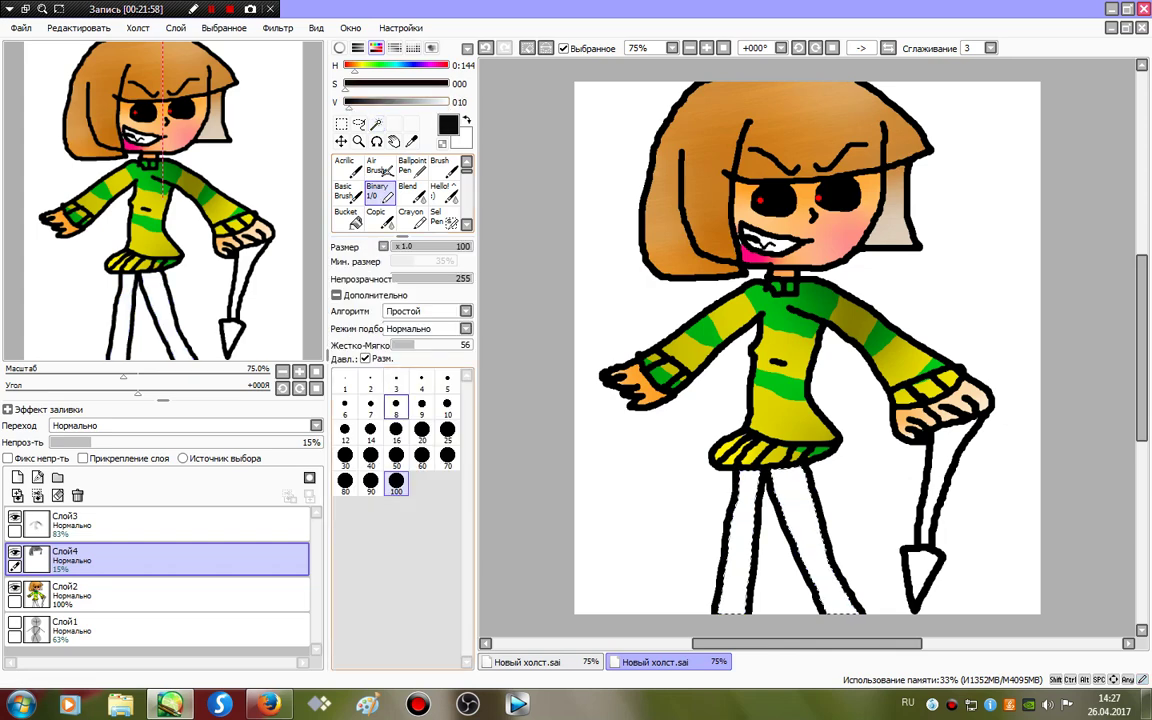
mouse_move(795, 462)
left_mouse_down()
mouse_move(919, 445)
mouse_move(798, 533)
mouse_move(856, 622)
left_mouse_up()
key("ctrl+z")
left_click(150, 593)
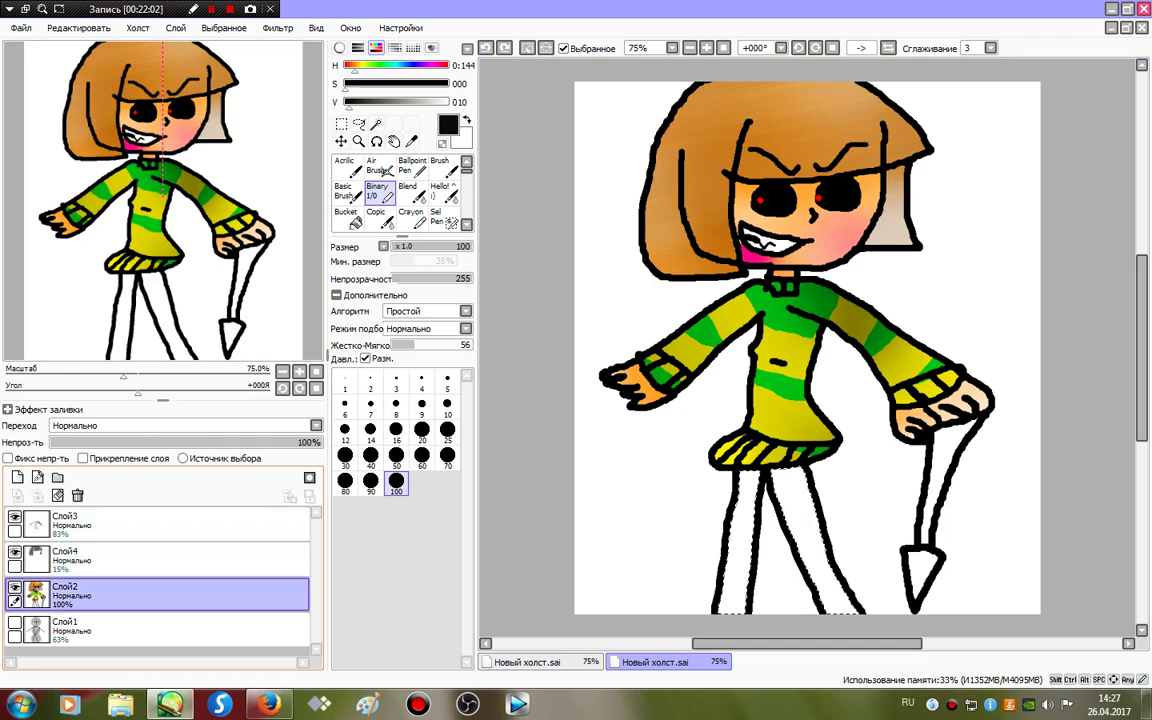
mouse_move(617, 448)
left_mouse_down()
mouse_move(602, 501)
mouse_move(954, 468)
mouse_move(924, 520)
mouse_move(938, 571)
left_mouse_up()
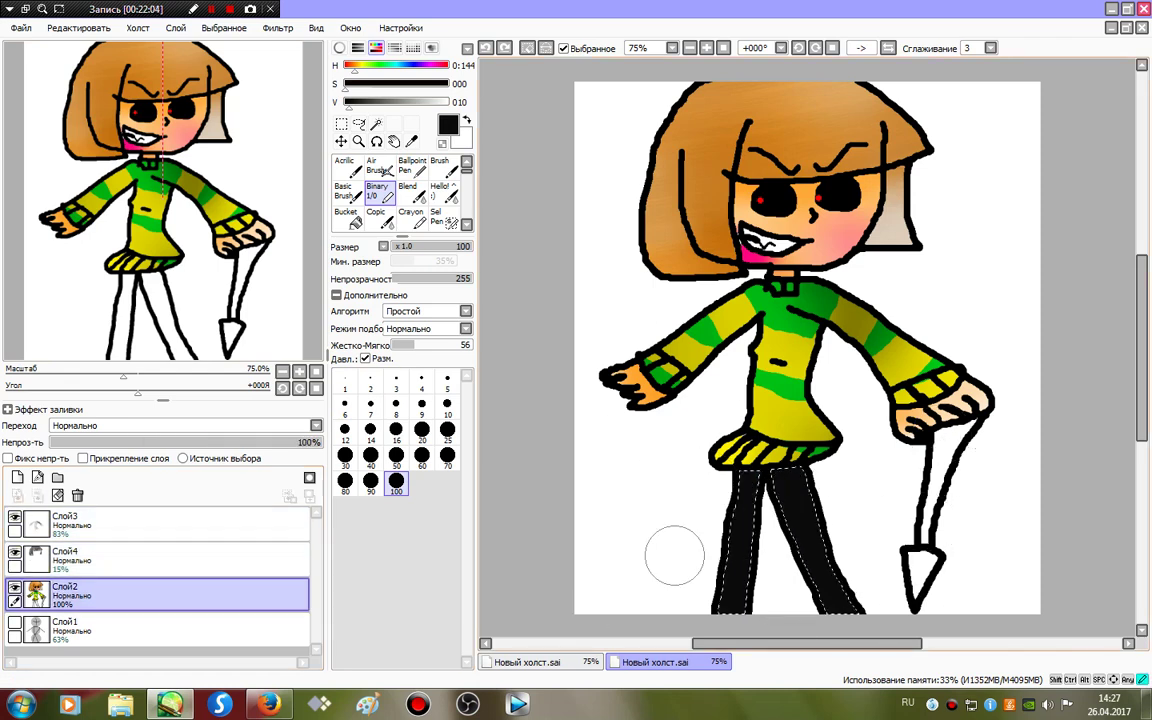
Paint the upper legs below the sweater hem pure black and the lower ends of the legs white.
left_click(346, 103)
left_click_drag(692, 455, 825, 488)
left_click(447, 103)
left_click_drag(718, 630, 845, 618)
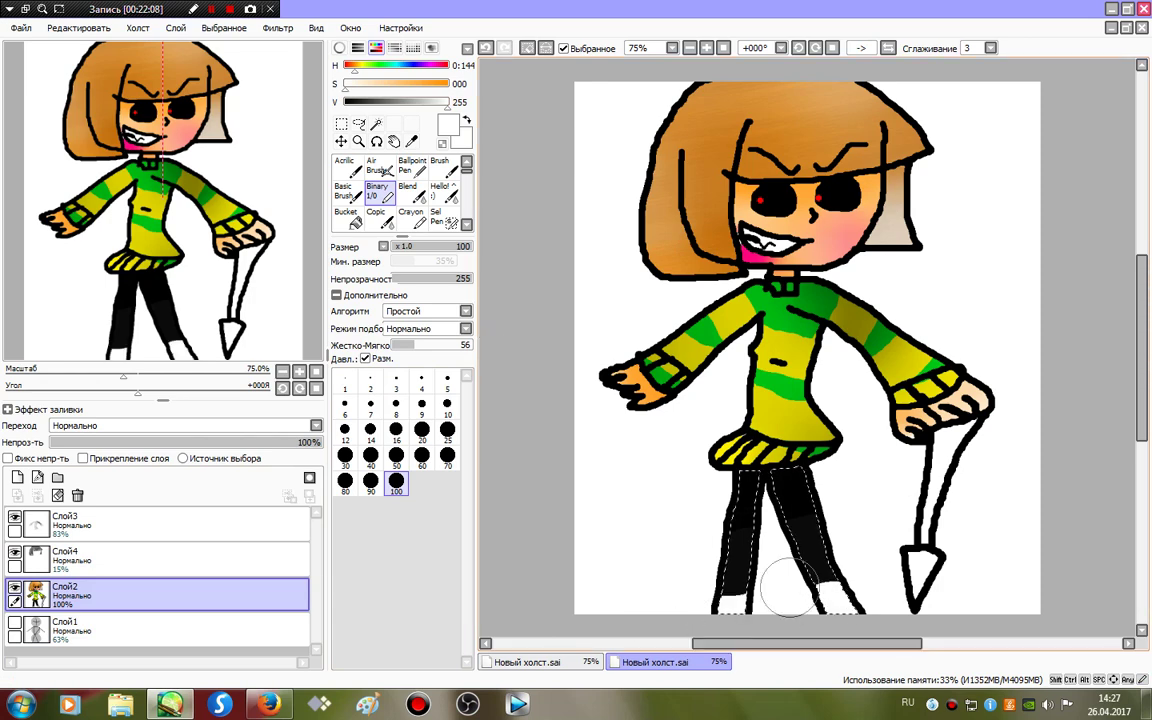
Blend the leg tones into a gradient with the Hello! brush at sizes 50 and 120, and clear the selection.
left_click(440, 192)
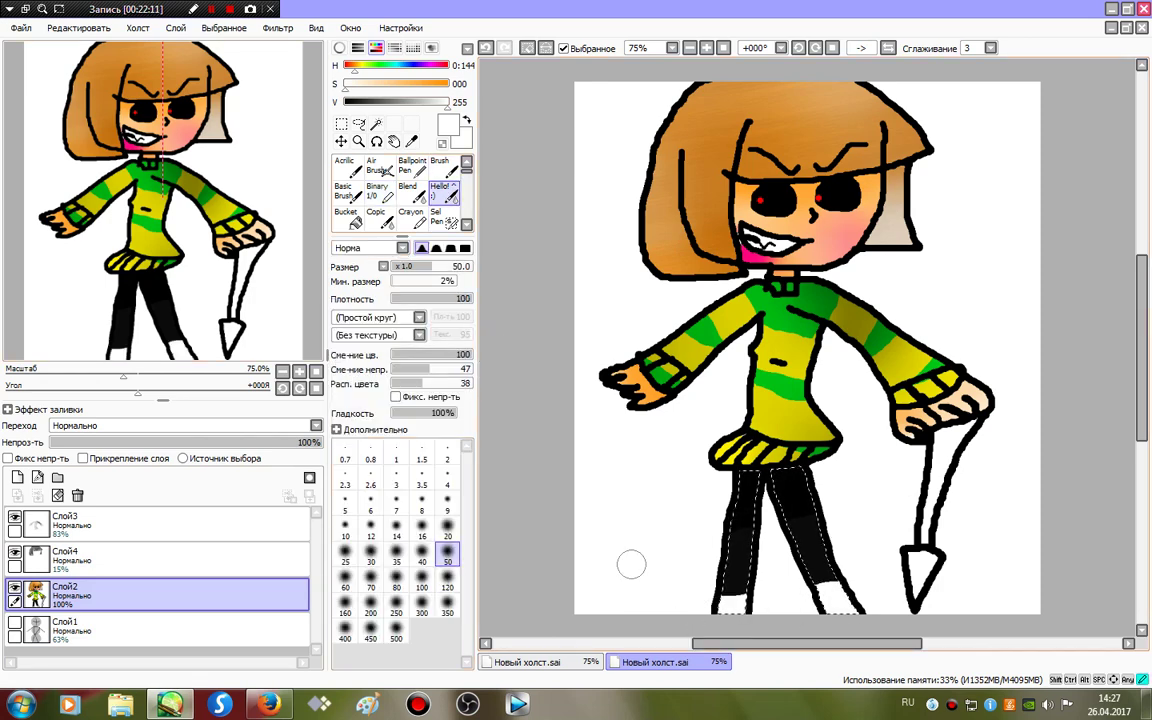
mouse_move(848, 598)
left_mouse_down()
mouse_move(728, 598)
mouse_move(850, 598)
mouse_move(812, 548)
left_mouse_up()
left_click(447, 580)
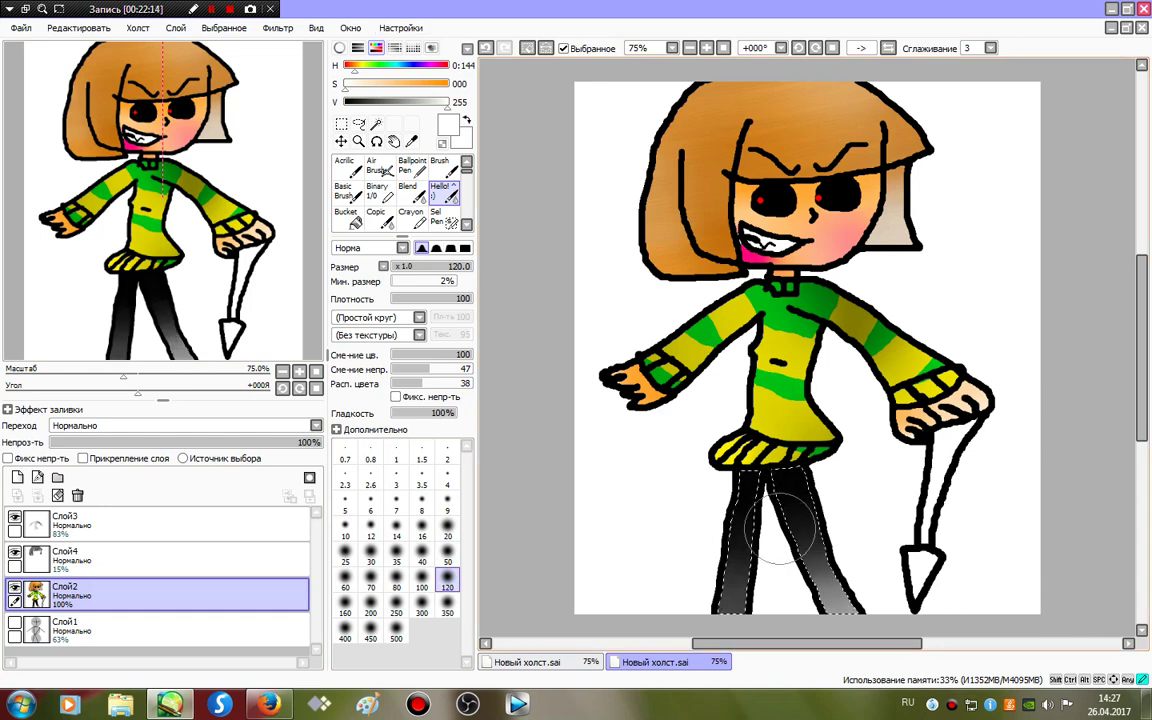
key("ctrl+d")
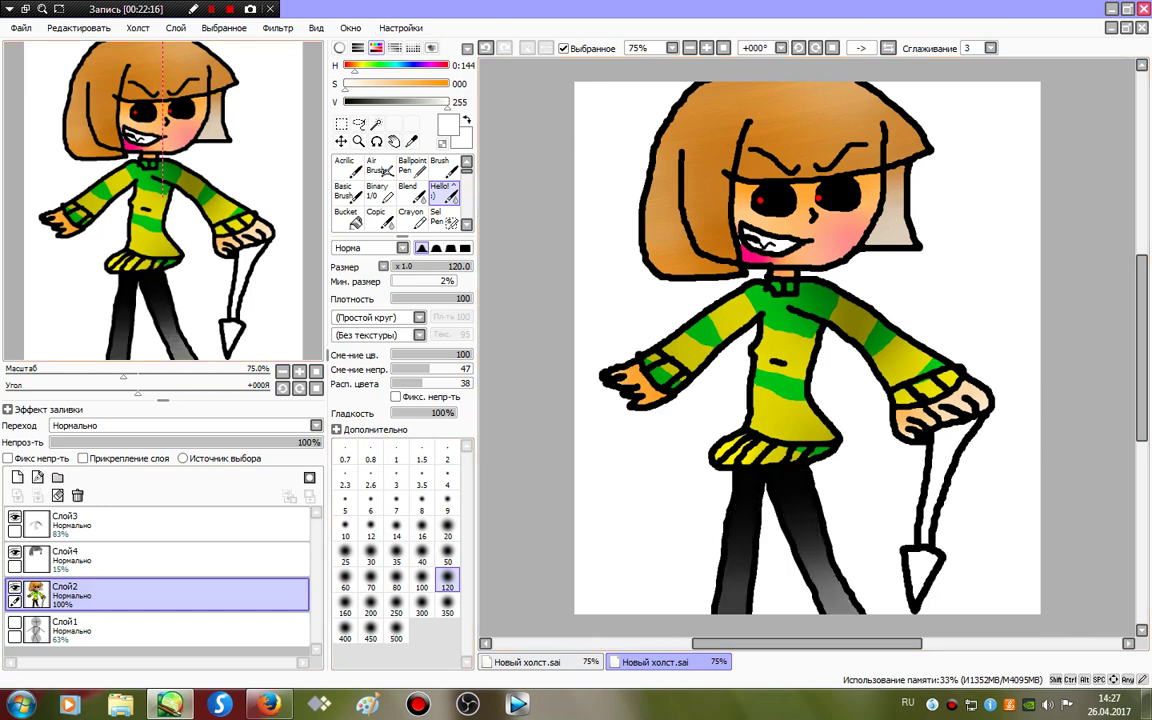
Select the inside of the weapon's long handle and fill it with brown (S 255, V 142) using the Binary brush.
left_click(376, 124)
left_click(941, 465)
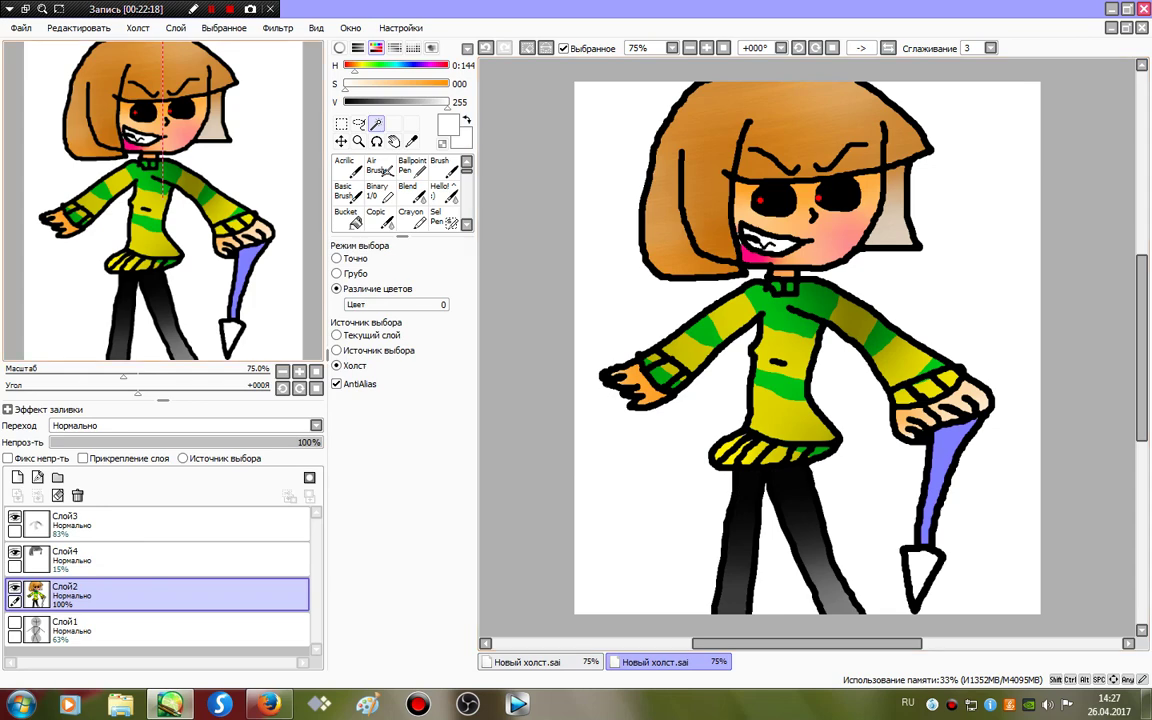
left_click(380, 192)
left_click_drag(346, 84, 448, 84)
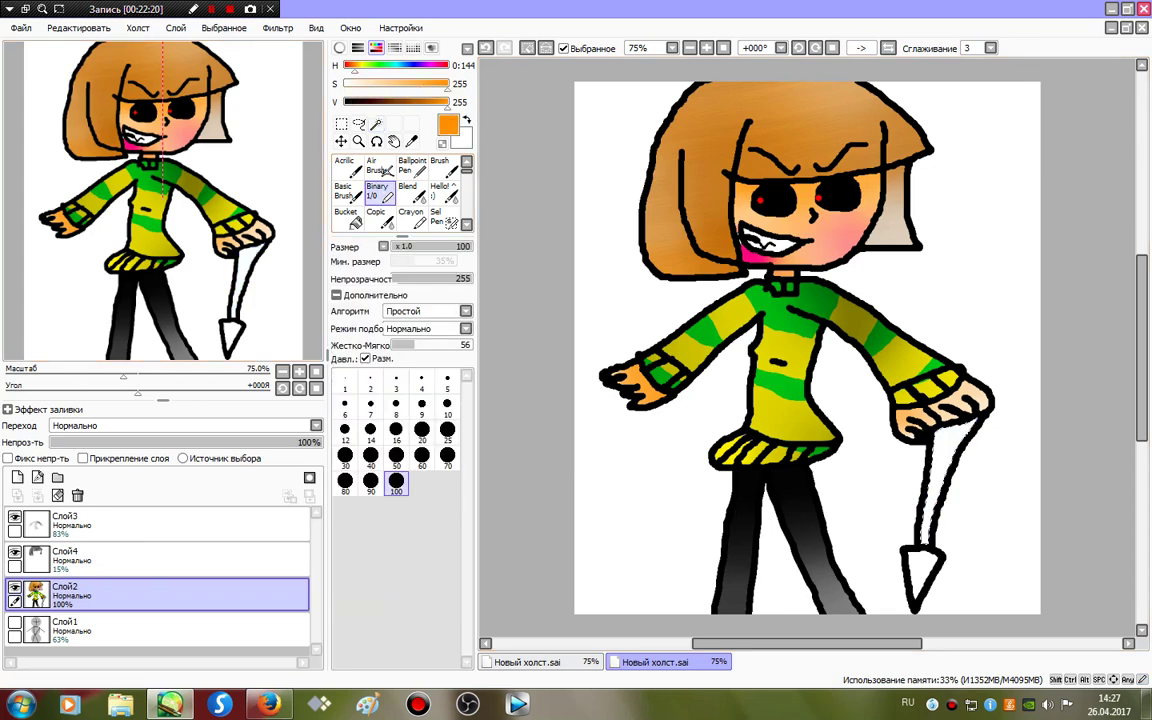
left_click(402, 103)
mouse_move(965, 430)
left_mouse_down()
mouse_move(936, 478)
mouse_move(930, 538)
left_mouse_up()
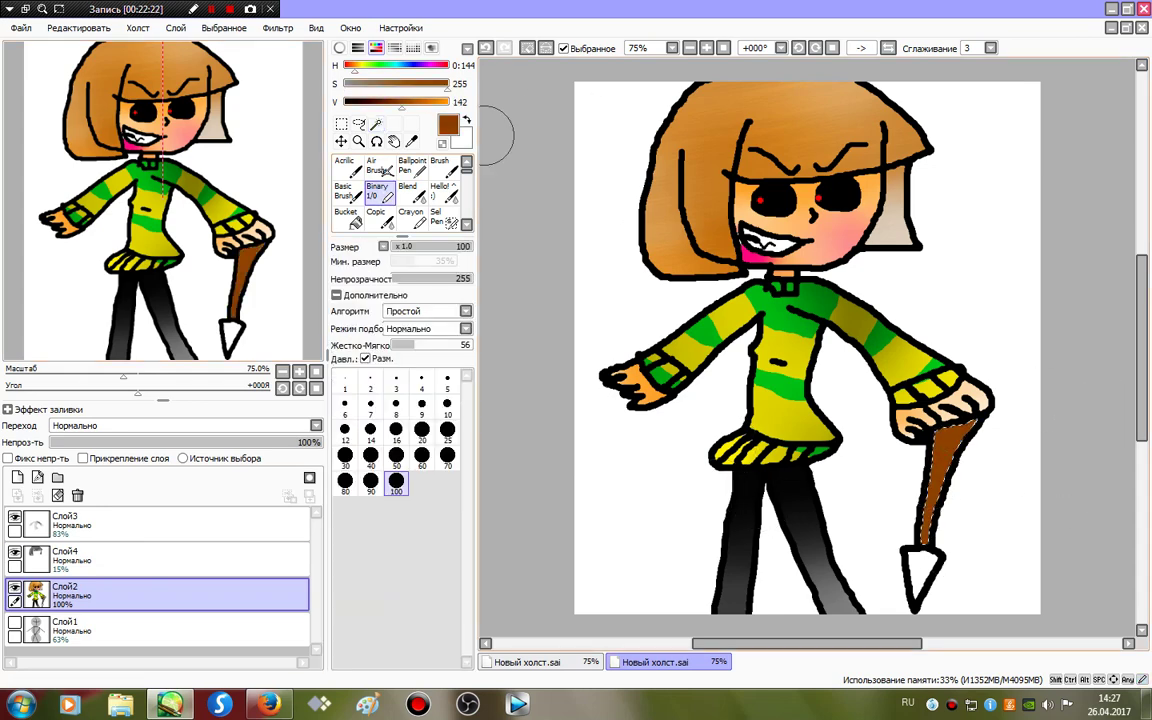
Paint the upper part of the handle dark brown (S 255, V 54) and its lower end white.
left_click(366, 103)
left_click_drag(948, 431, 976, 433)
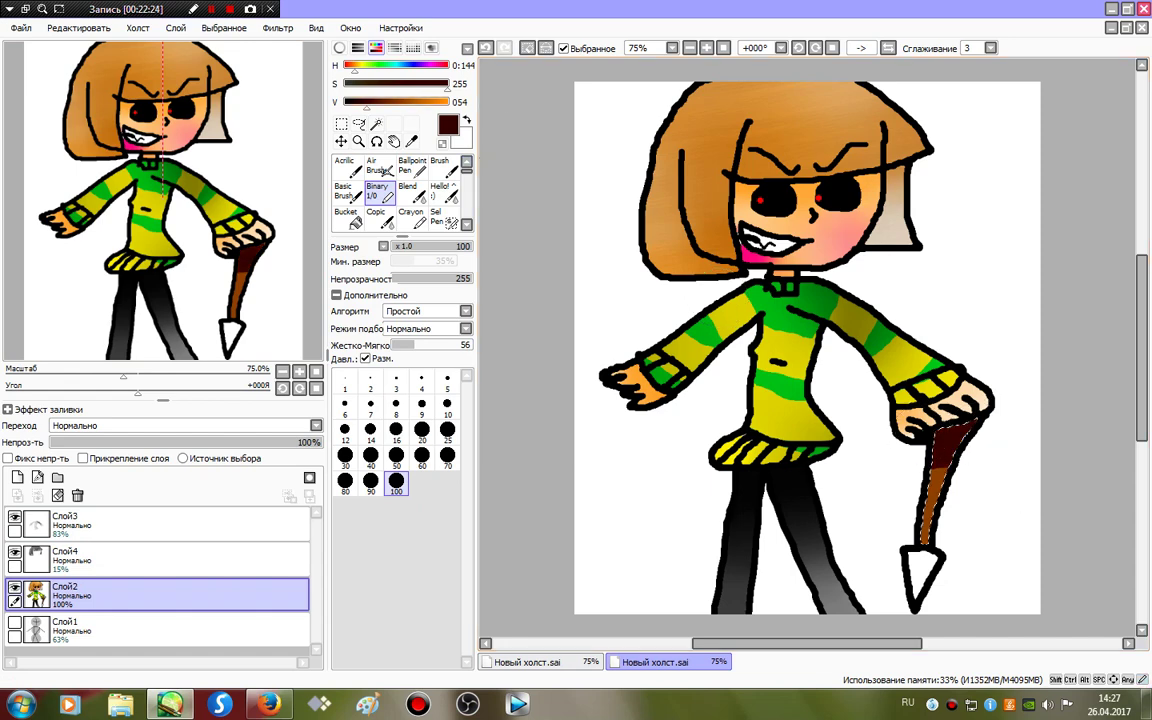
left_click(448, 103)
left_click_drag(447, 84, 344, 84)
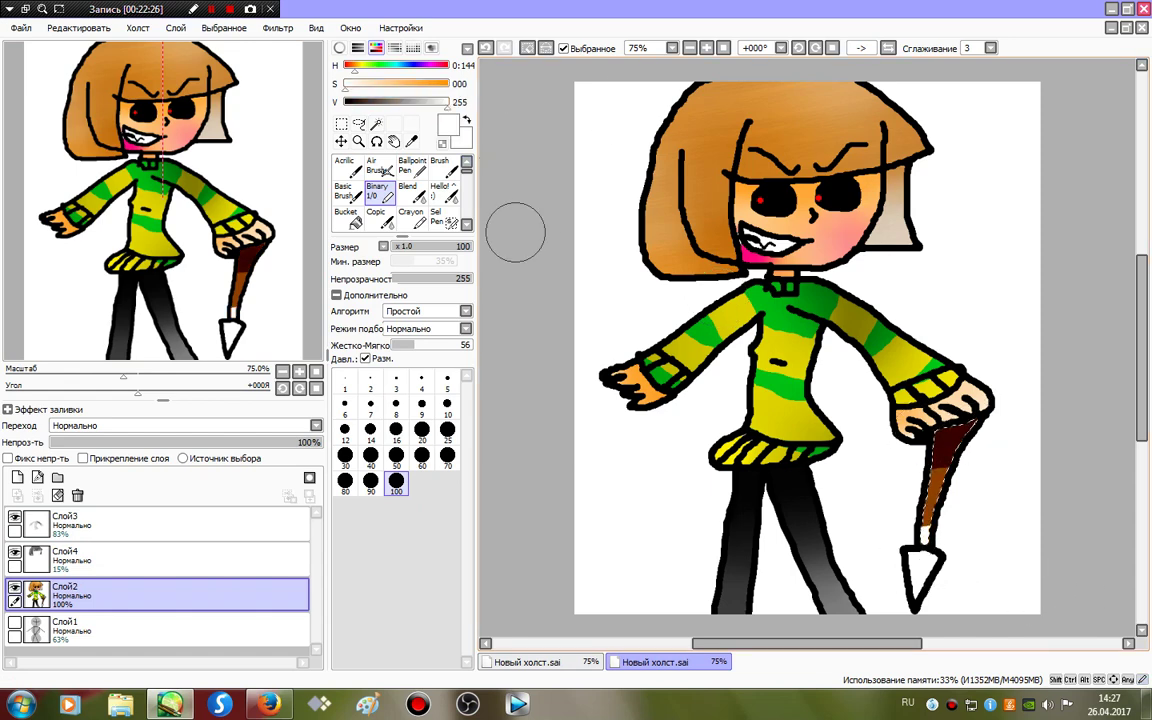
Blend the handle's tones with the Hello! brush at size 120 and clear the selection.
left_click(443, 193)
mouse_move(950, 455)
left_mouse_down()
mouse_move(1077, 437)
mouse_move(692, 558)
mouse_move(1149, 389)
left_mouse_up()
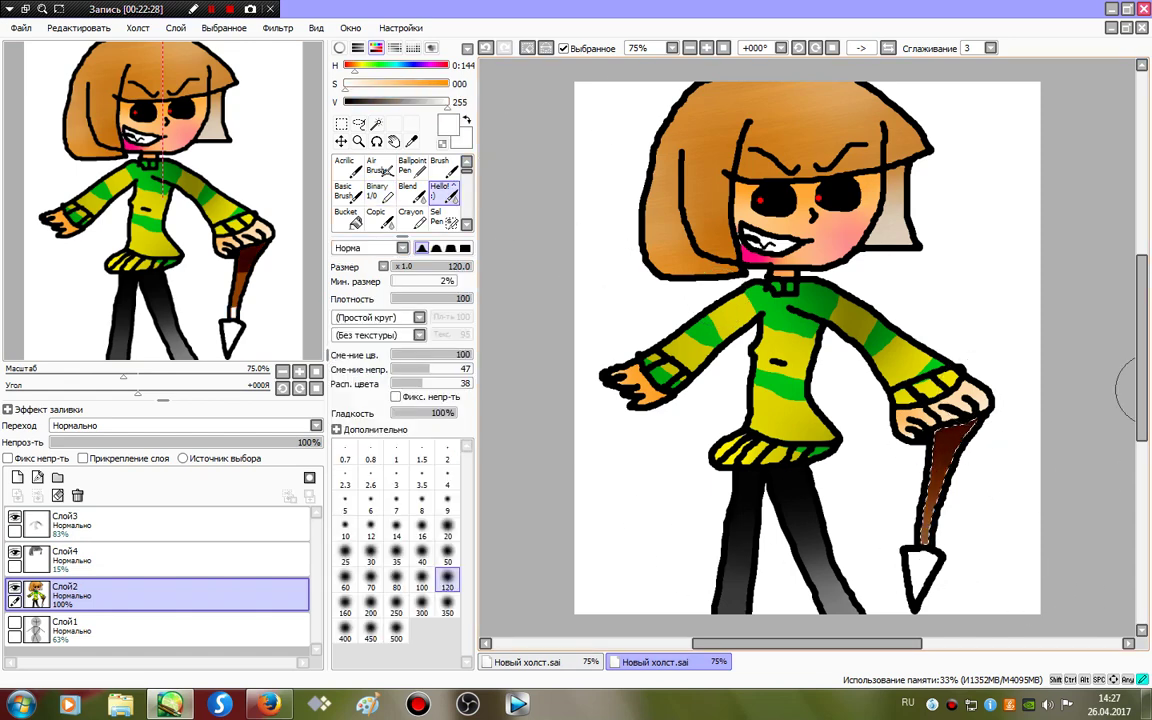
left_click(528, 48)
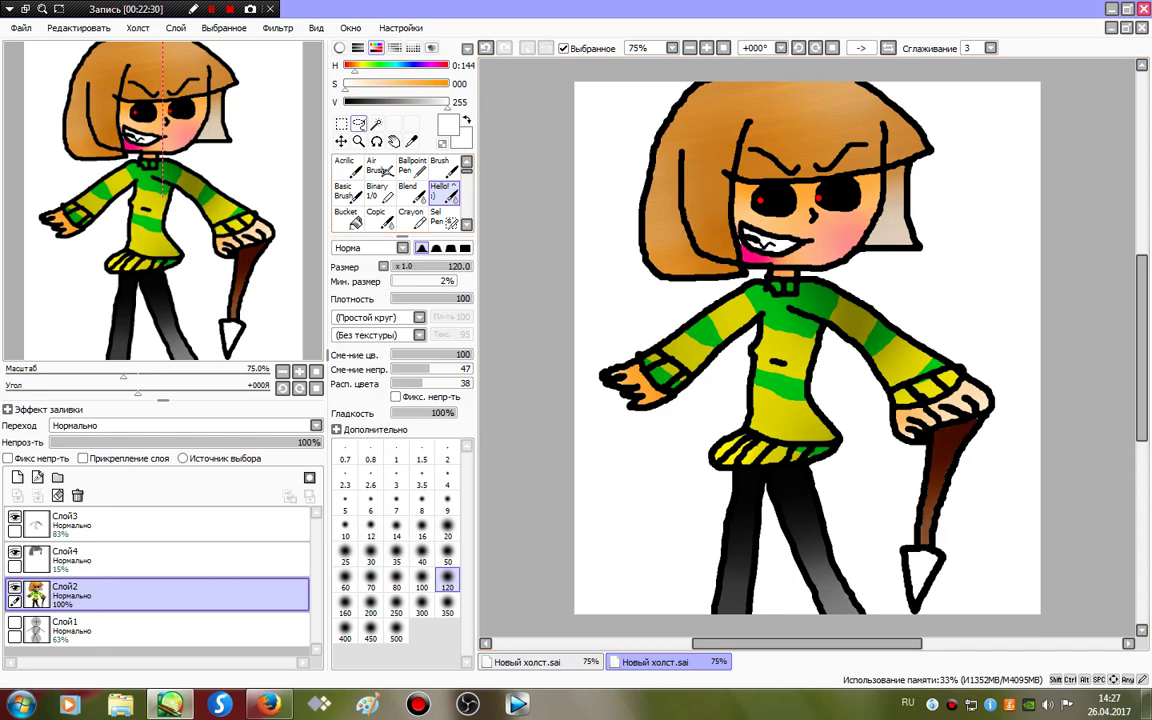
Select the weapon's pointed tip and fill it with light grey (S 0, V 226) using the Binary brush.
left_click(359, 124)
left_click(376, 124)
left_click(923, 573)
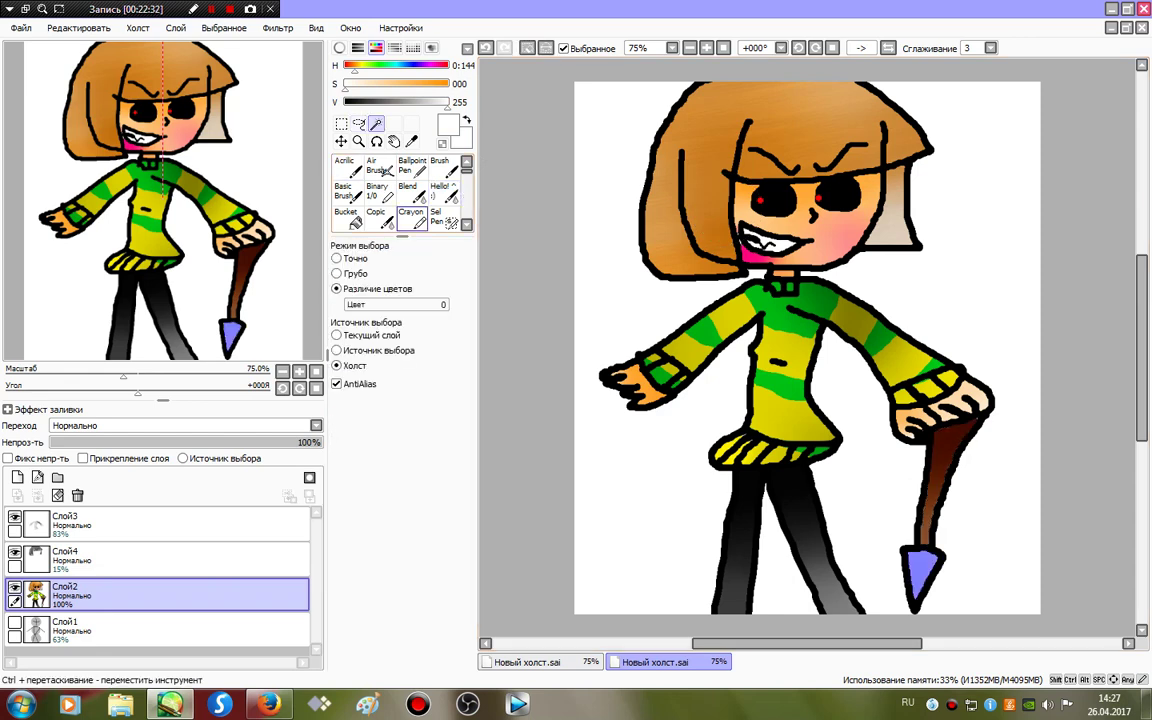
left_click(380, 193)
left_click_drag(446, 103, 436, 103)
left_click_drag(923, 572, 757, 615)
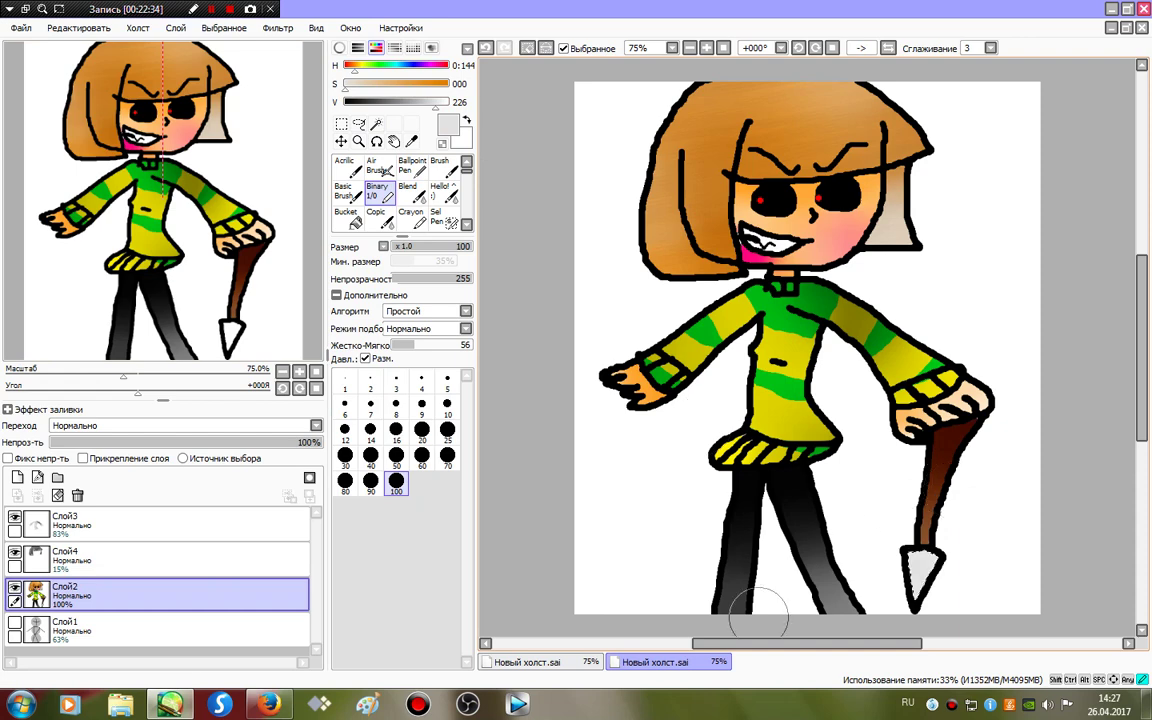
Shade the pointed tip with grey (V 168) and white at size 25, blending the tones with the Hello! brush at size 20.
left_click(412, 103)
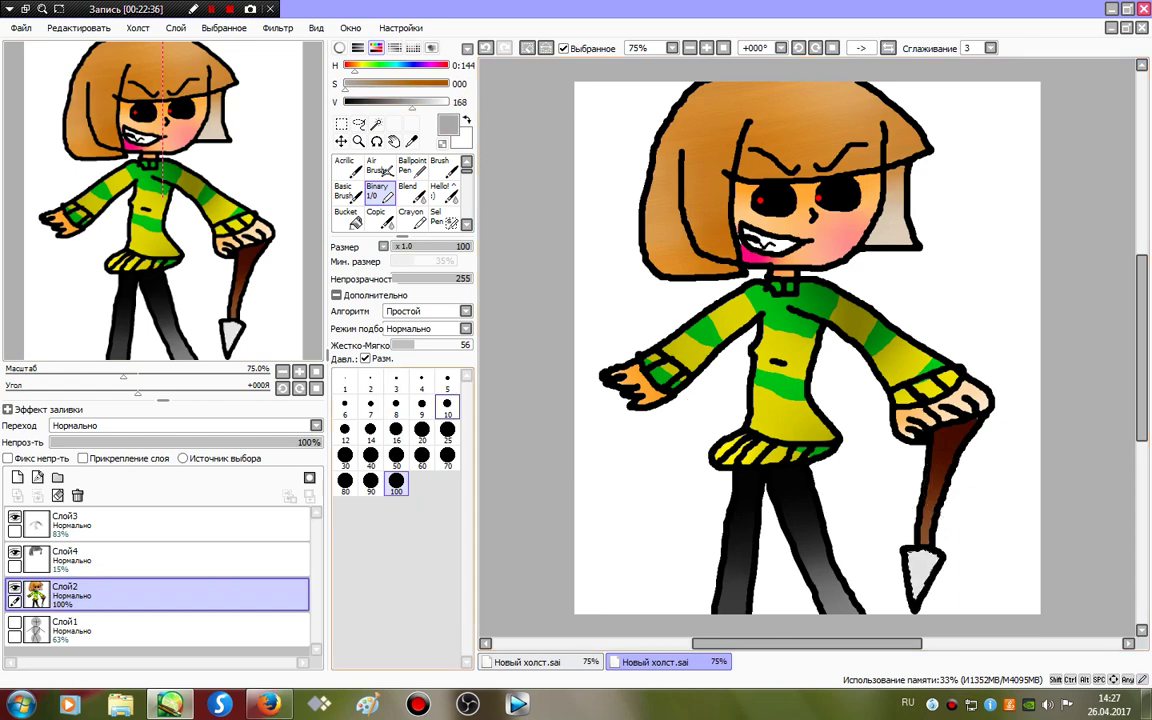
left_click(447, 431)
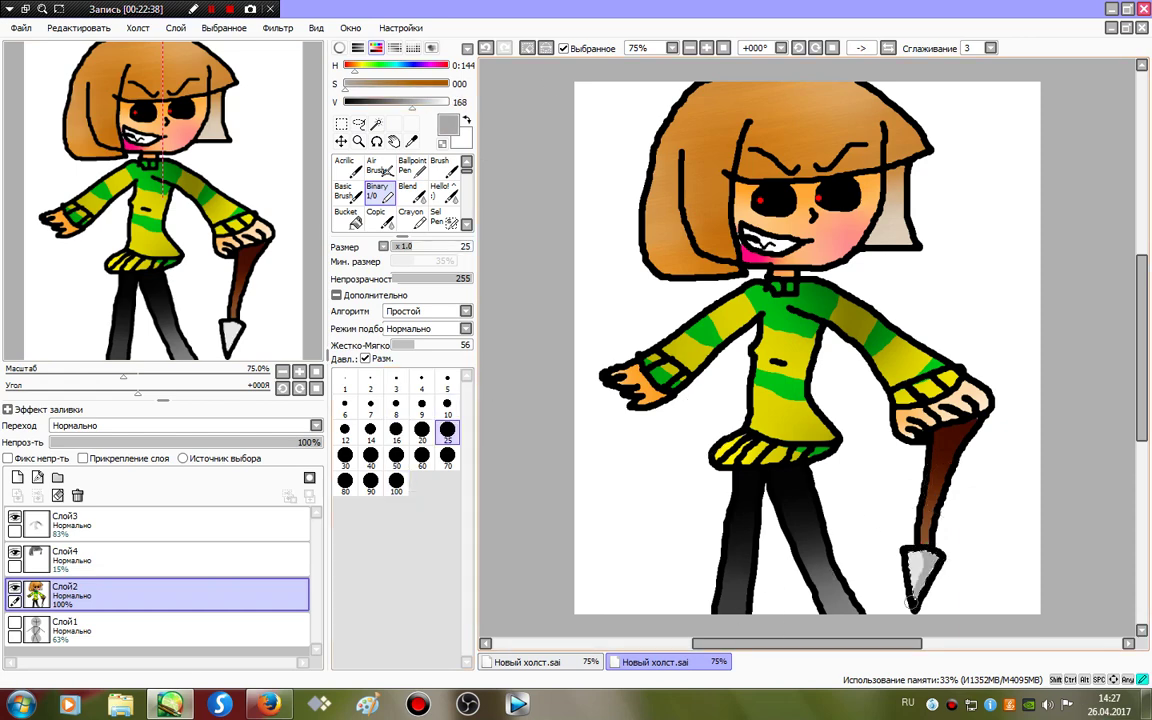
left_click_drag(930, 548, 920, 588)
left_click_drag(415, 103, 449, 103)
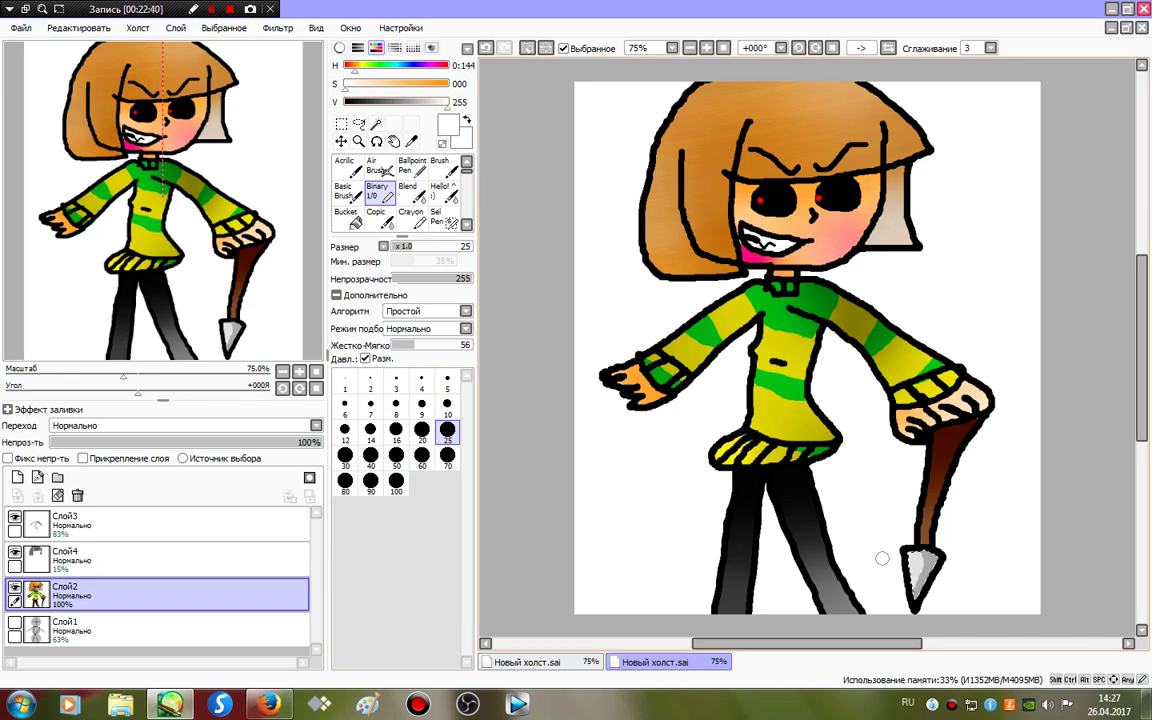
left_click(443, 192)
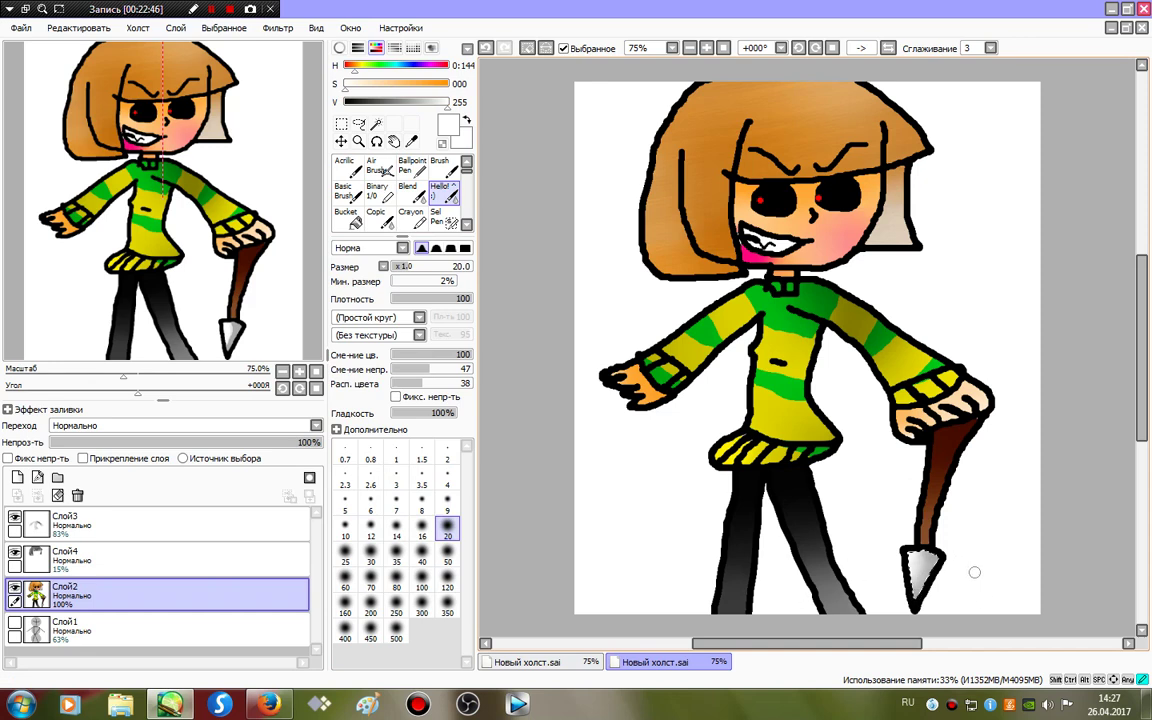
left_click_drag(914, 558, 921, 577)
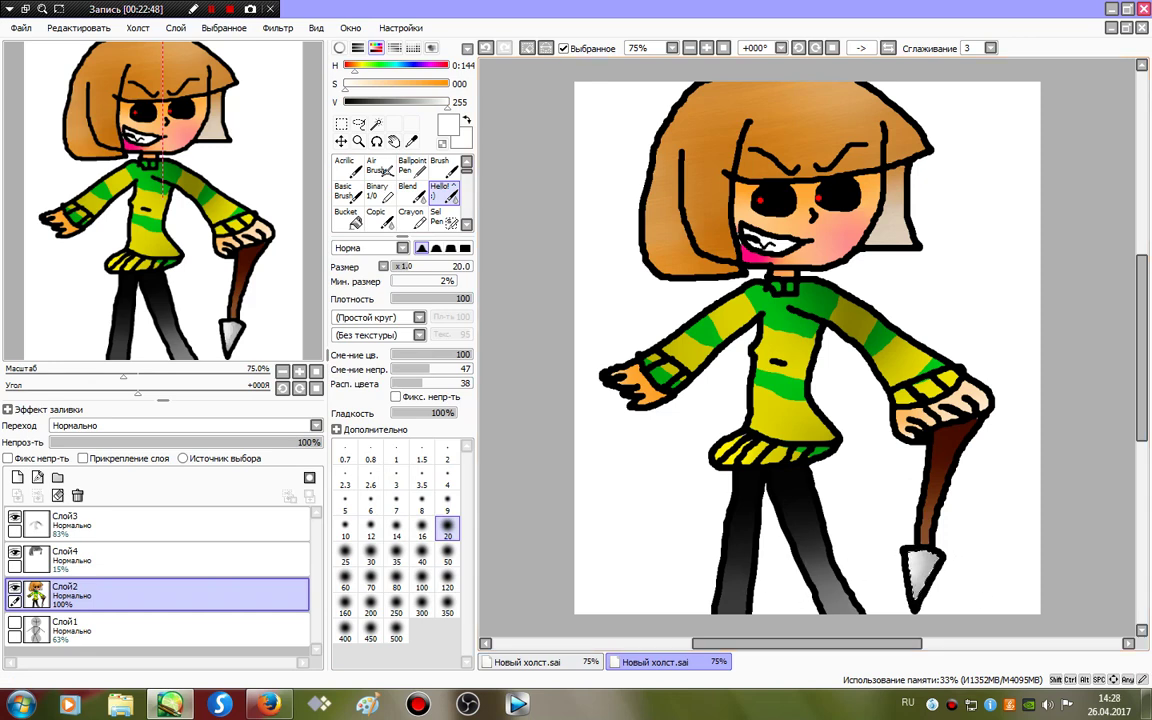
Paint dark red strokes (S 255, V 122) over the weapon's tip on Слой3 with the Binary brush at size 25.
left_click(377, 192)
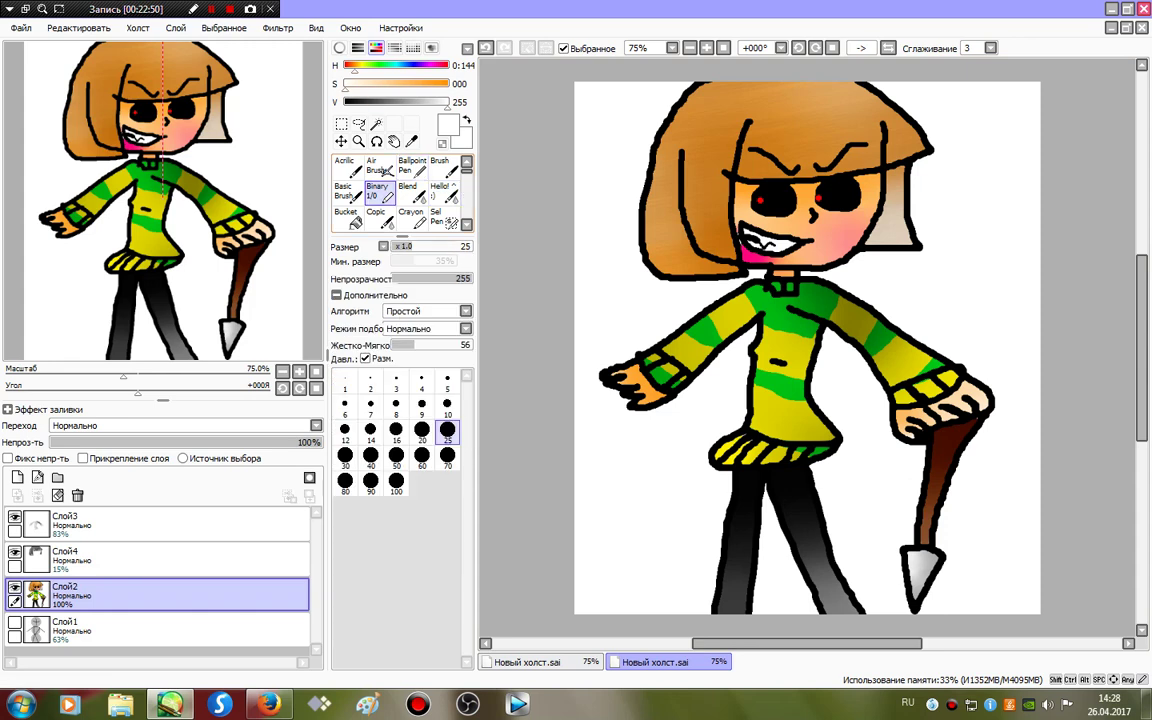
left_click(447, 66)
left_click(447, 84)
left_click(393, 102)
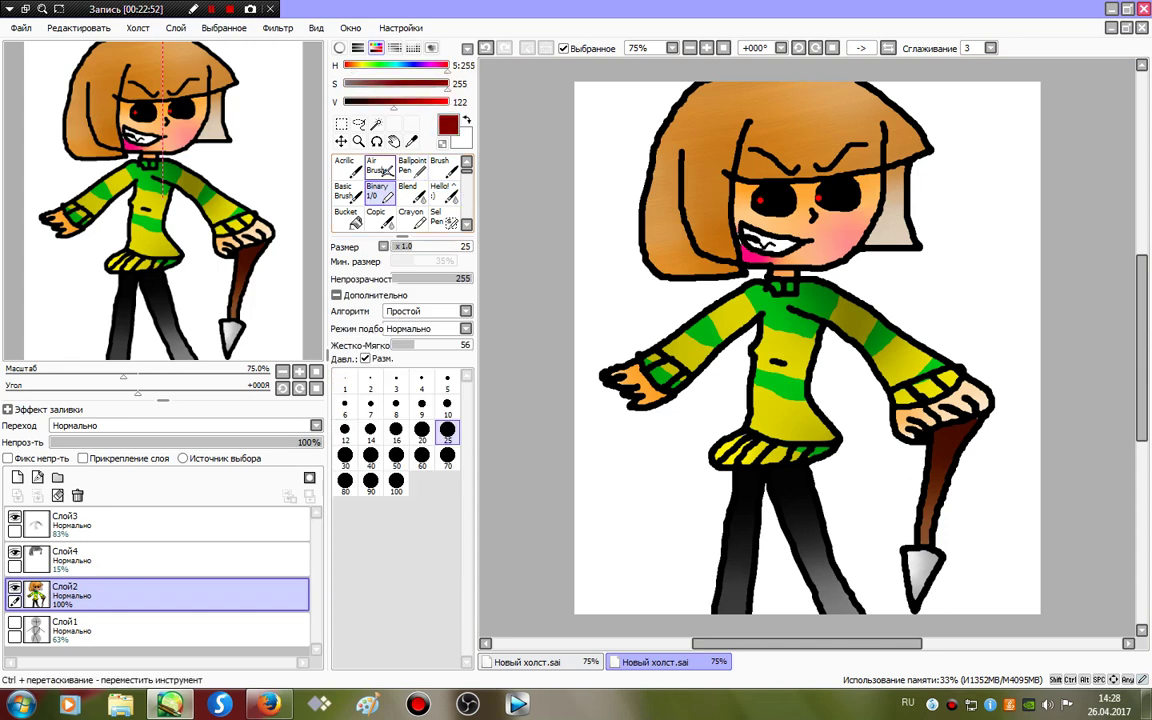
left_click(180, 524)
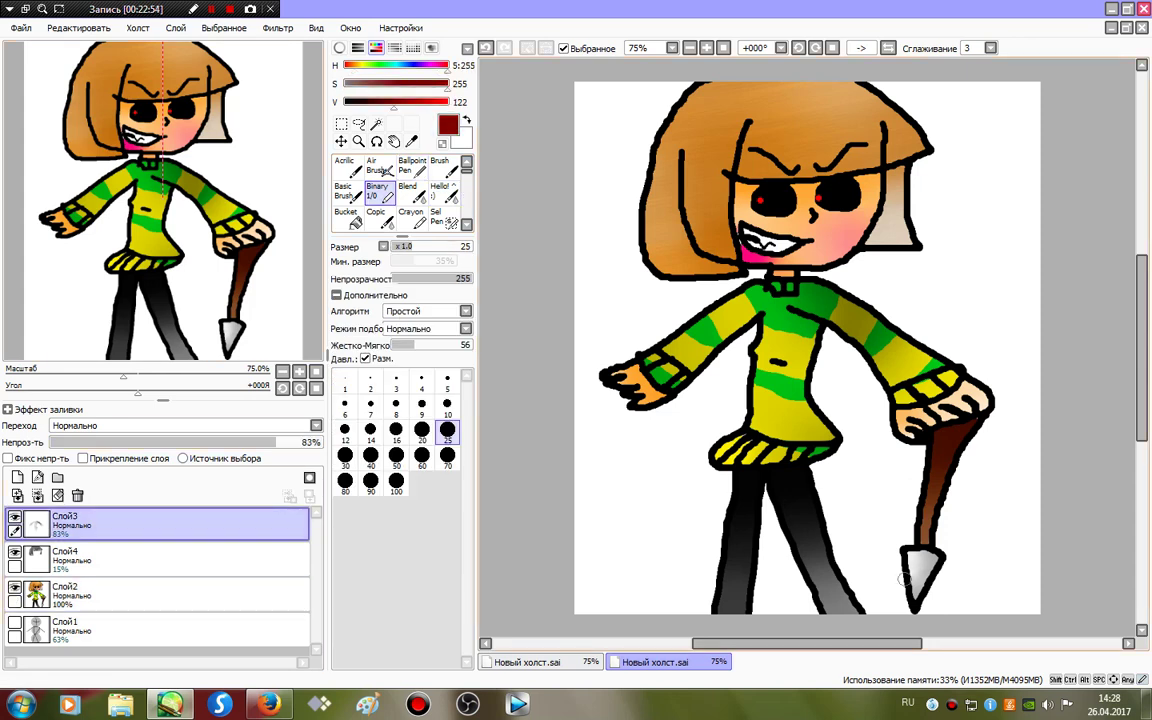
mouse_move(905, 578)
left_mouse_down()
mouse_move(915, 565)
mouse_move(925, 585)
mouse_move(938, 548)
left_mouse_up()
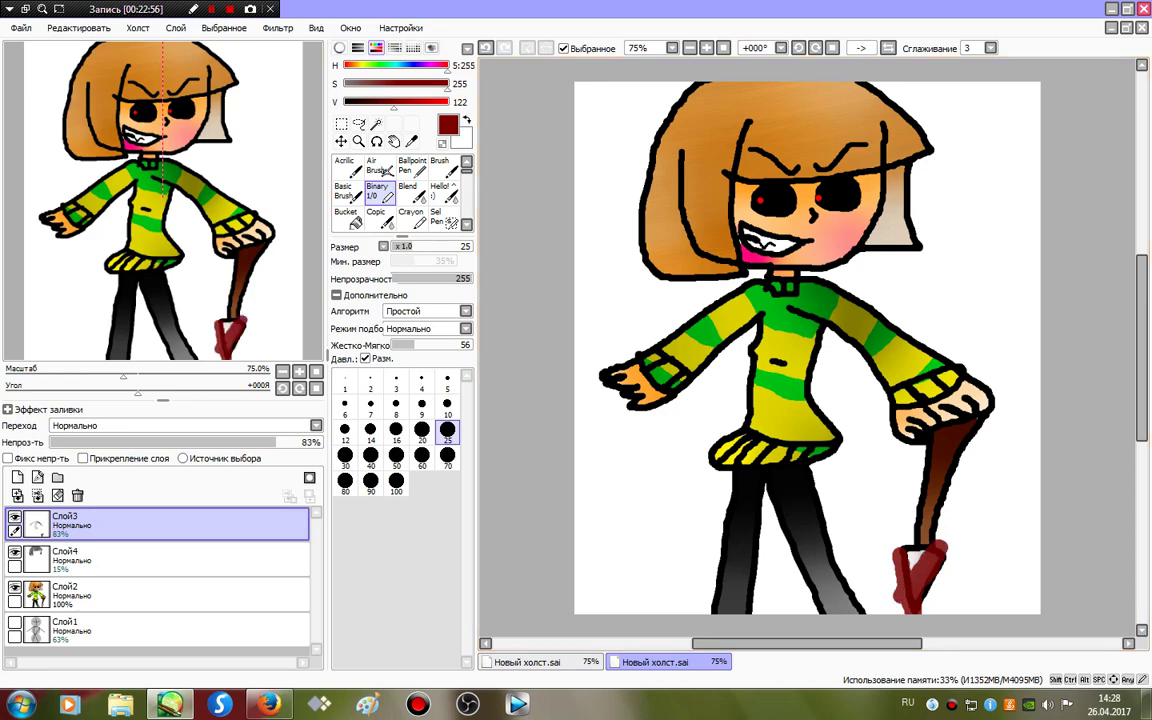
Undo the dark red strokes on Слой3, add a new layer and repaint them over the weapon's tip at size 25.
key("ctrl+z")
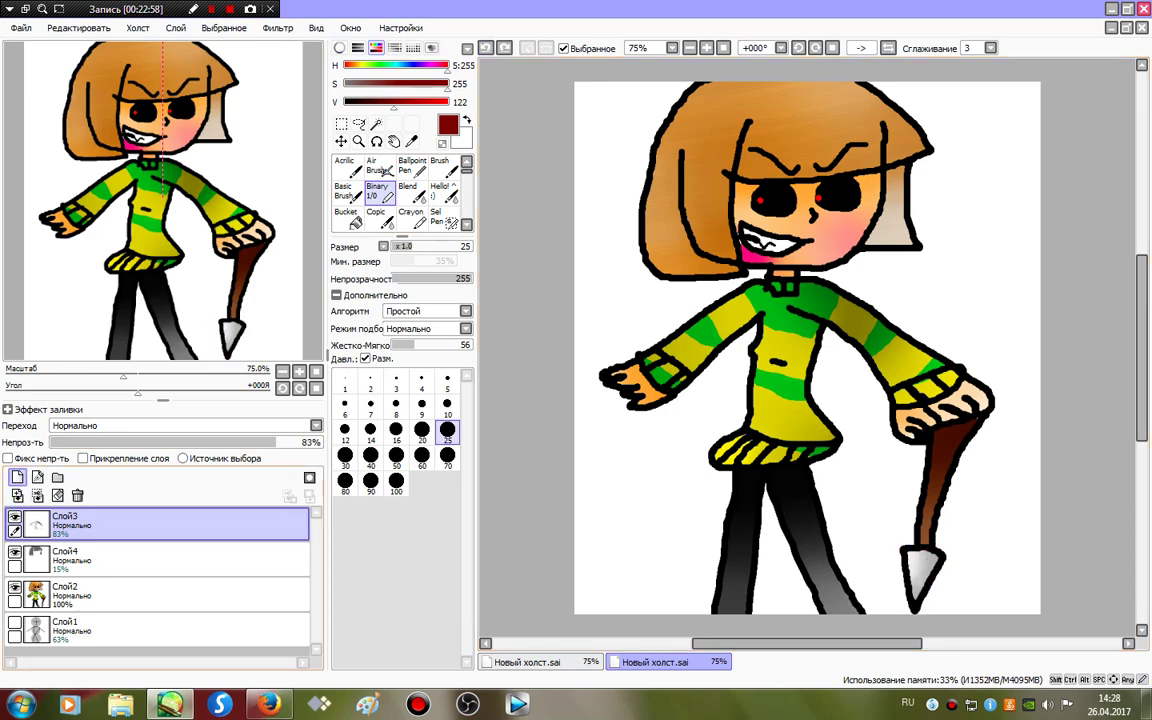
left_click(17, 477)
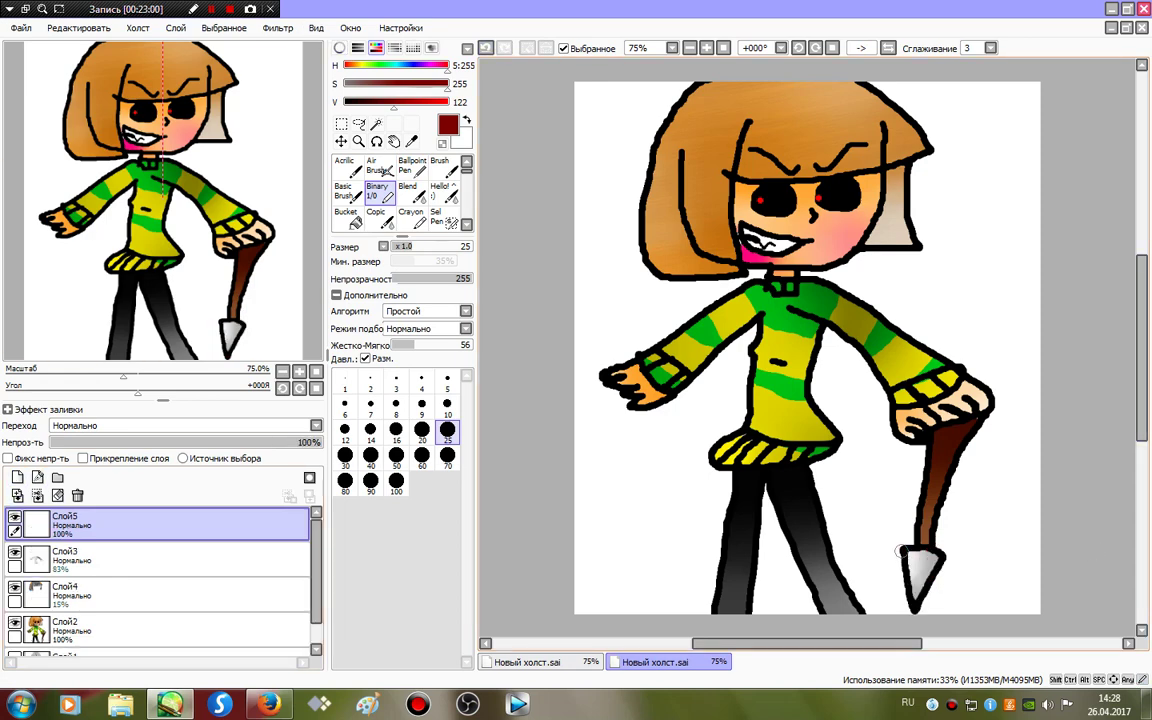
mouse_move(901, 552)
left_mouse_down()
mouse_move(909, 613)
mouse_move(941, 556)
mouse_move(910, 602)
left_mouse_up()
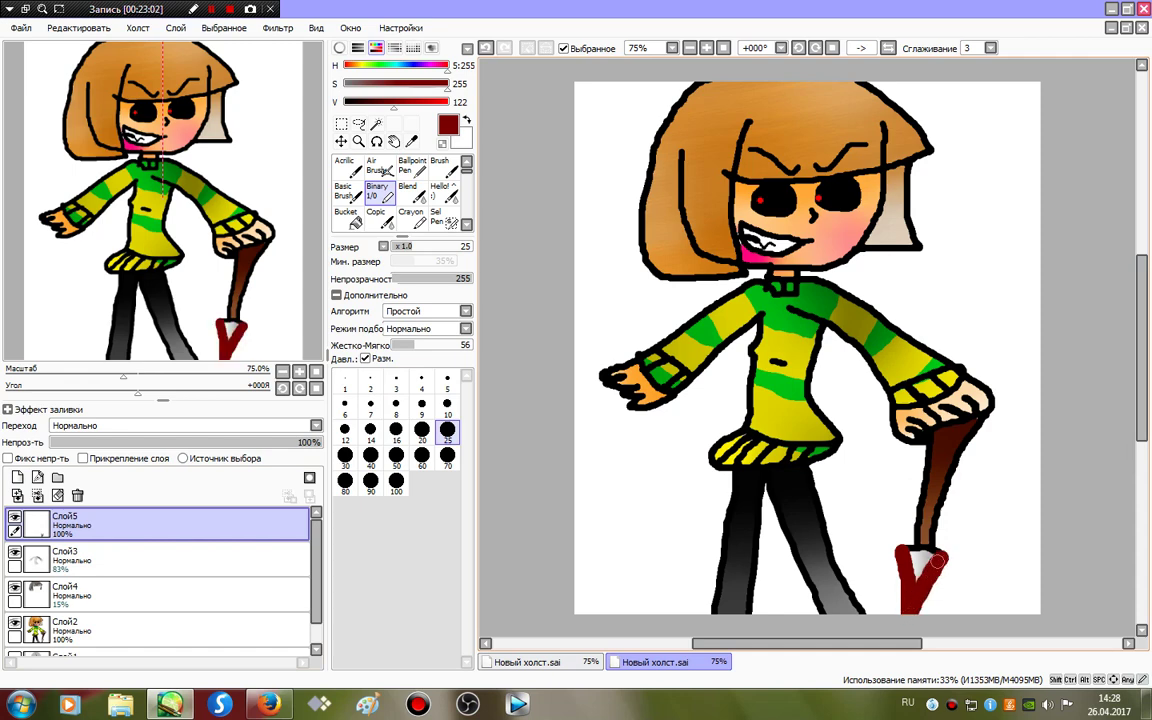
left_click_drag(937, 562, 938, 612)
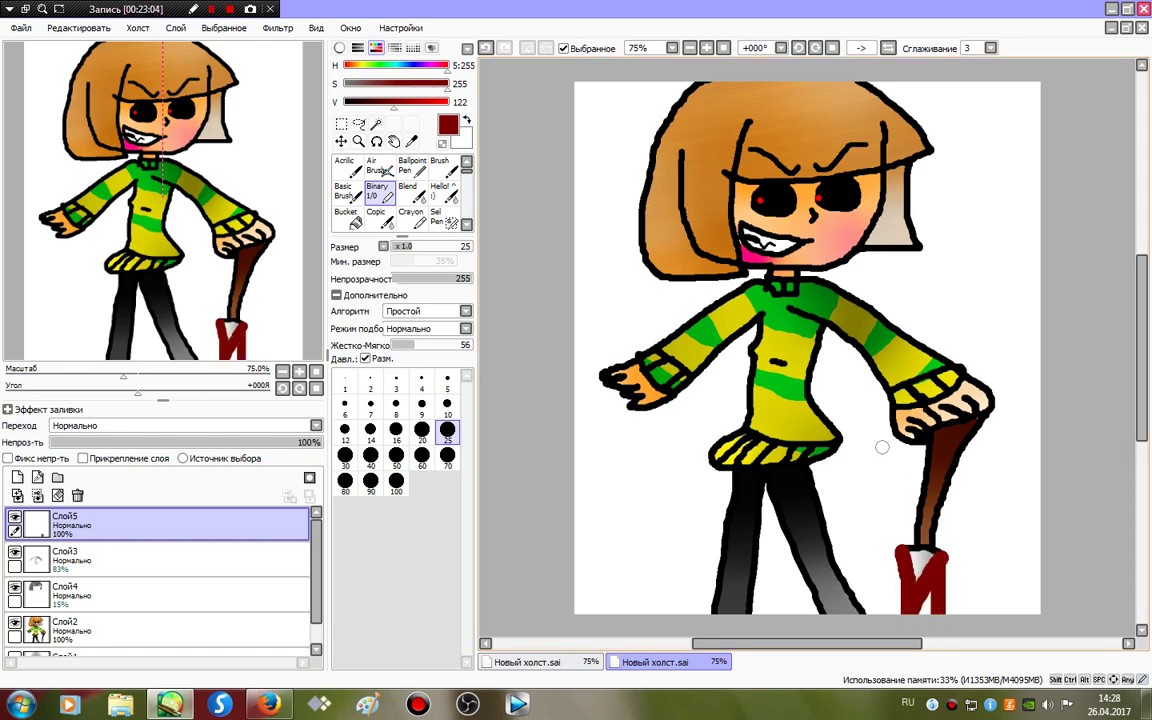
Paint dark red blood patches over the sweater's torso, collar area and both sleeves on Слой5.
mouse_move(800, 354)
left_mouse_down()
mouse_move(806, 399)
mouse_move(797, 394)
mouse_move(815, 419)
mouse_move(798, 398)
mouse_move(759, 419)
mouse_move(813, 418)
mouse_move(785, 379)
mouse_move(751, 379)
mouse_move(790, 366)
left_mouse_up()
left_click_drag(802, 296, 802, 303)
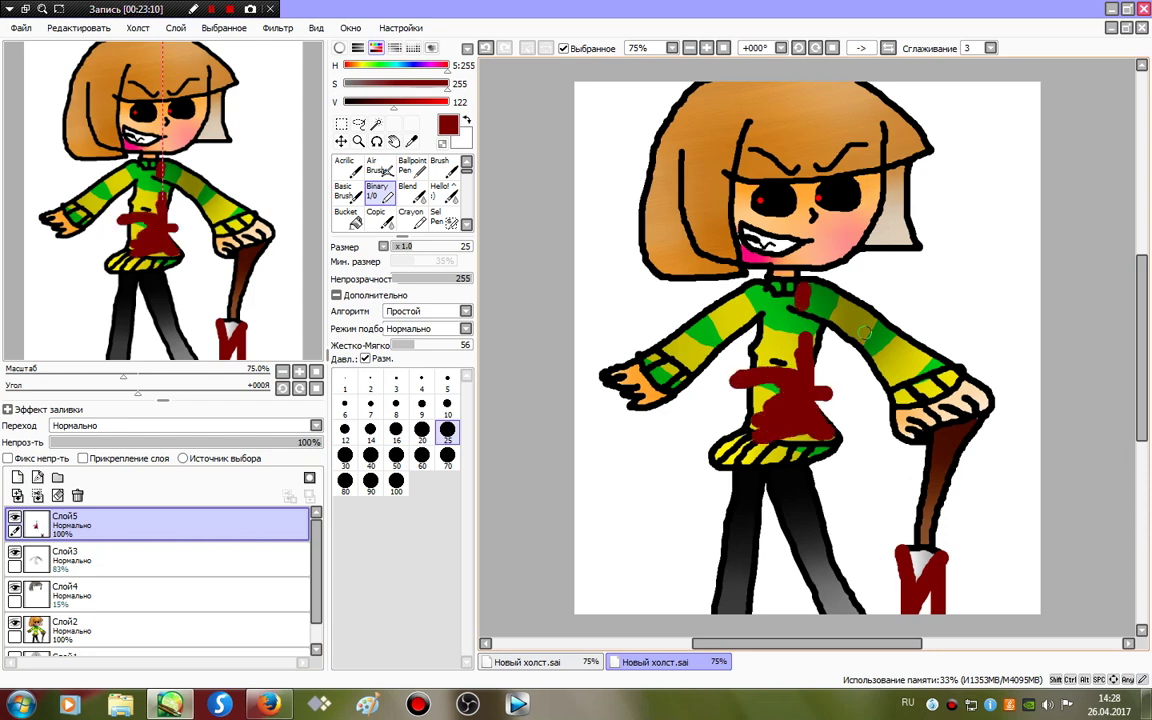
left_click_drag(862, 327, 879, 335)
mouse_move(647, 336)
left_mouse_down()
mouse_move(686, 345)
mouse_move(657, 350)
left_mouse_up()
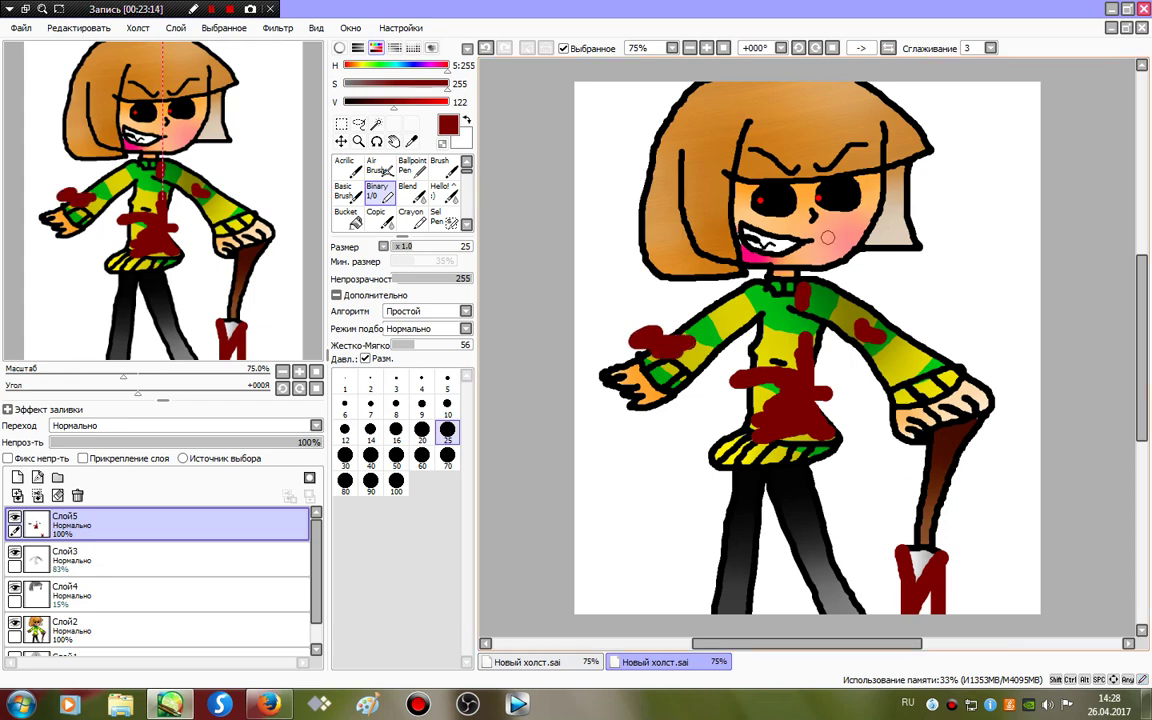
Paint dark red blood patches on the hair, the cheek, the chin, the mouth corner and under both eyes.
left_click(855, 232)
left_click_drag(652, 210, 714, 222)
left_click_drag(778, 263, 828, 262)
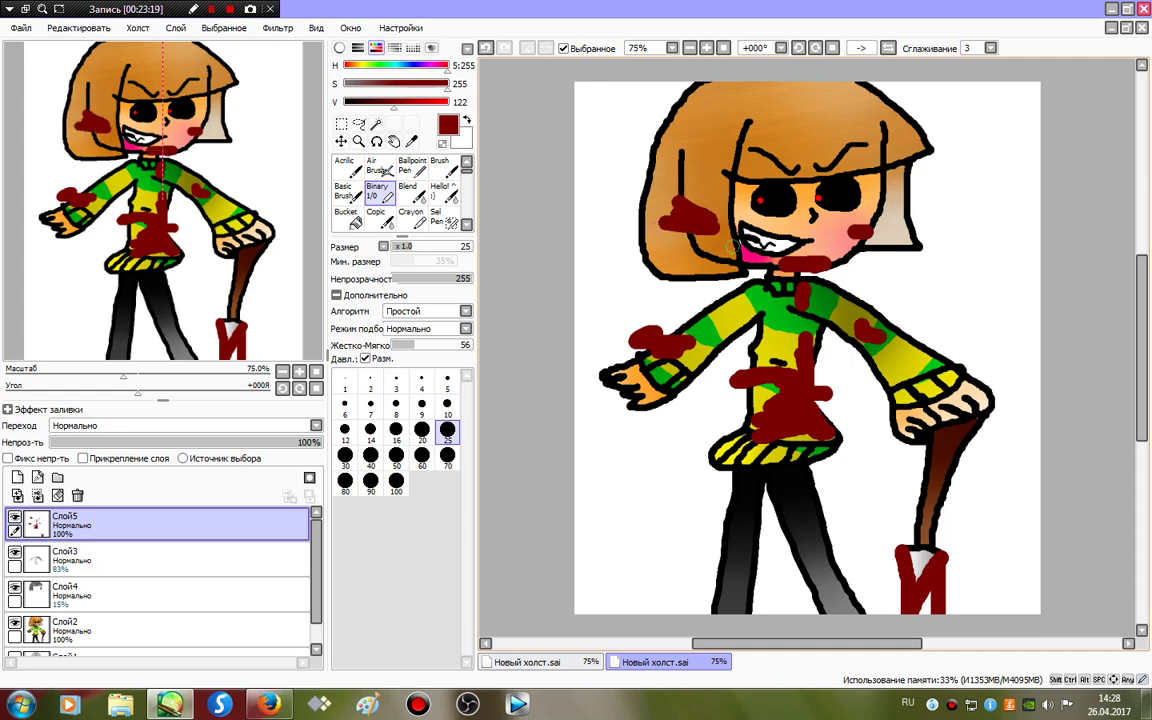
mouse_move(747, 246)
left_mouse_down()
mouse_move(782, 214)
mouse_move(755, 215)
left_mouse_up()
left_click_drag(831, 212, 843, 211)
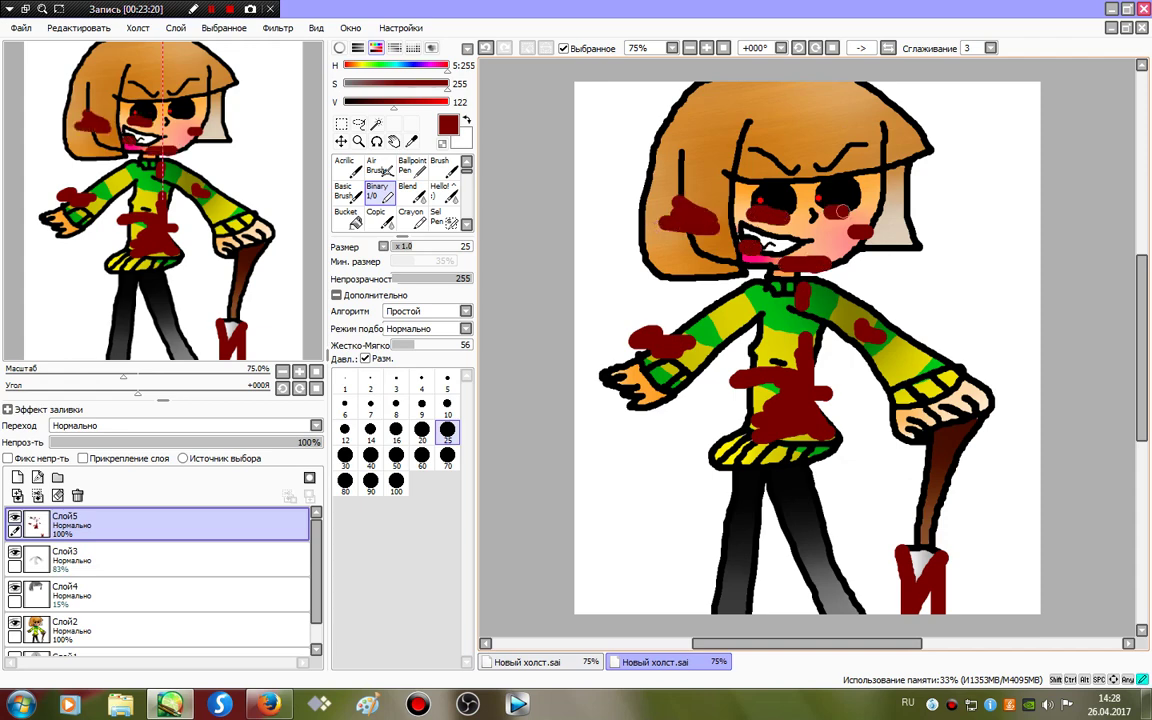
Undo the trial Hello! brush stroke on the hair and lower Слой5's opacity to 83%.
left_click(440, 190)
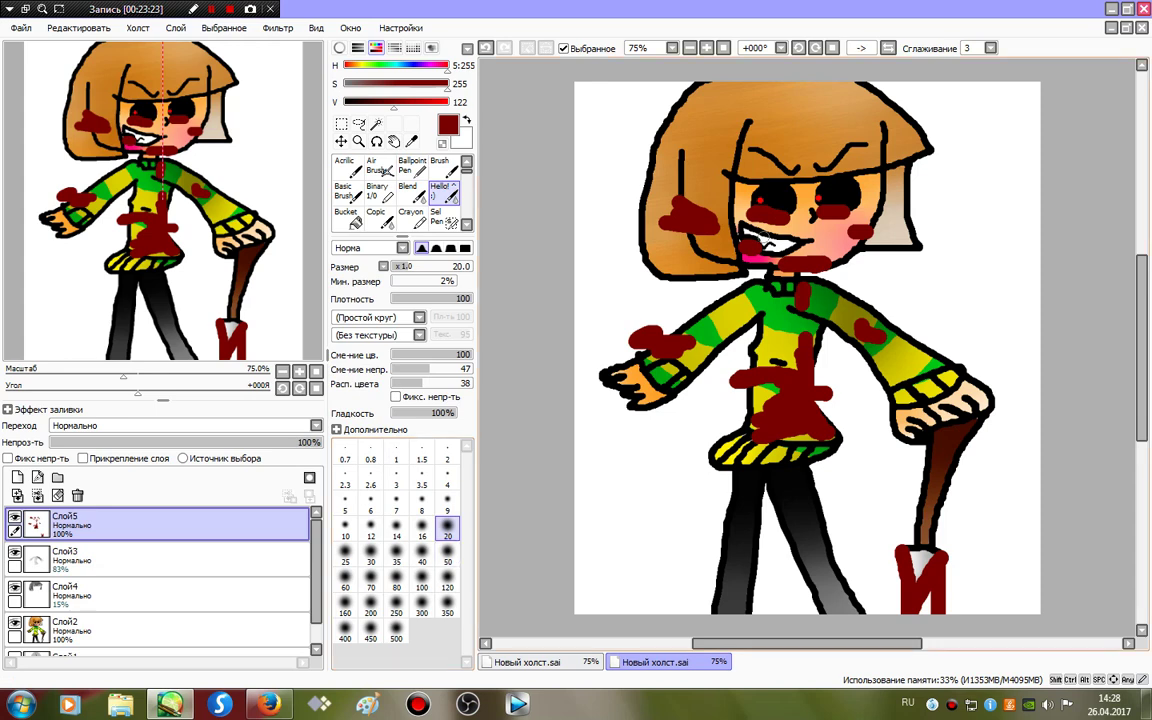
left_click_drag(703, 216, 668, 200)
key("ctrl+z")
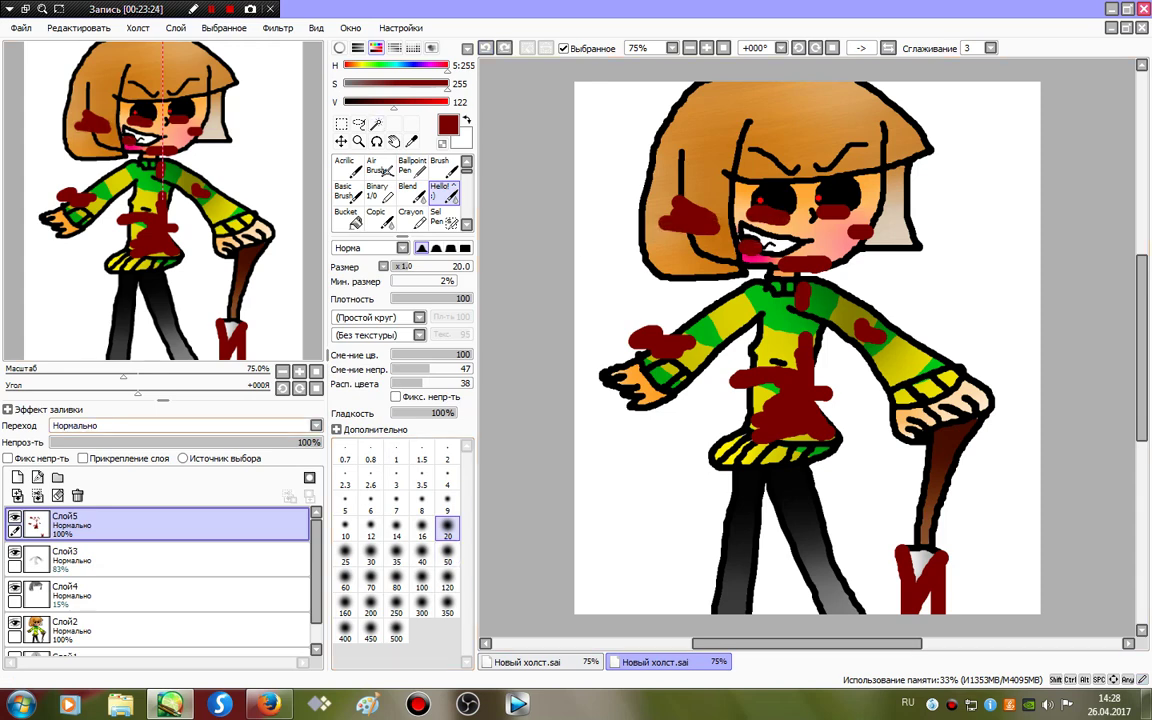
left_click_drag(308, 442, 272, 442)
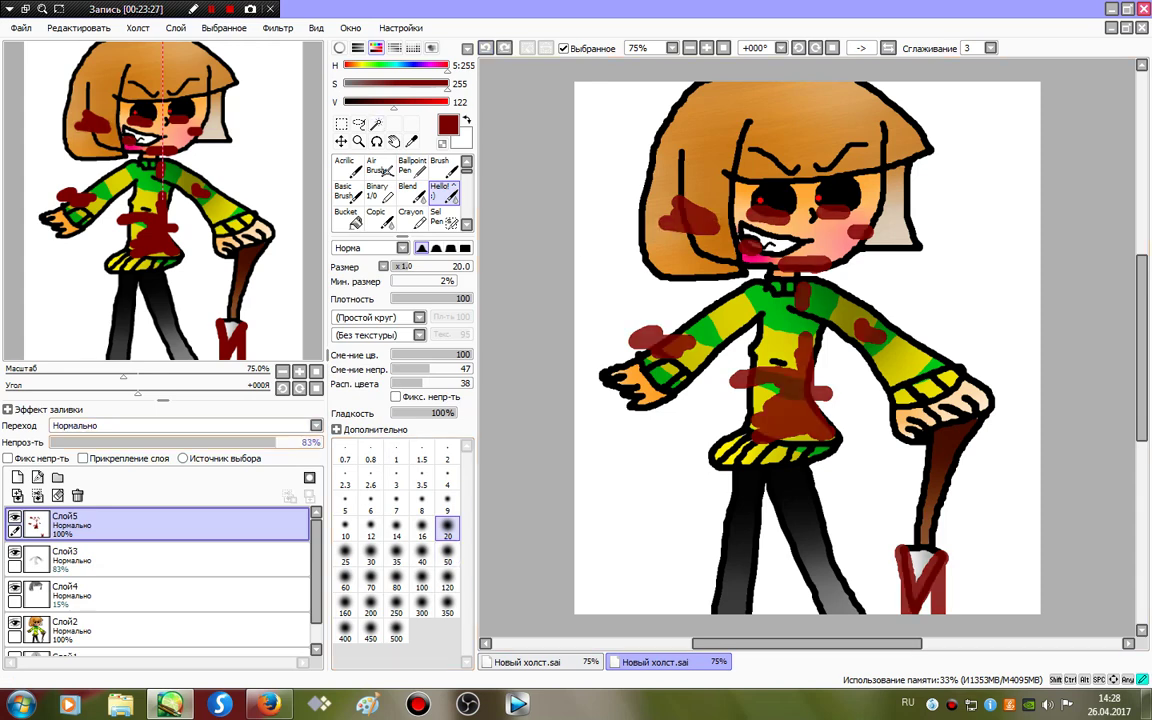
left_click(211, 9)
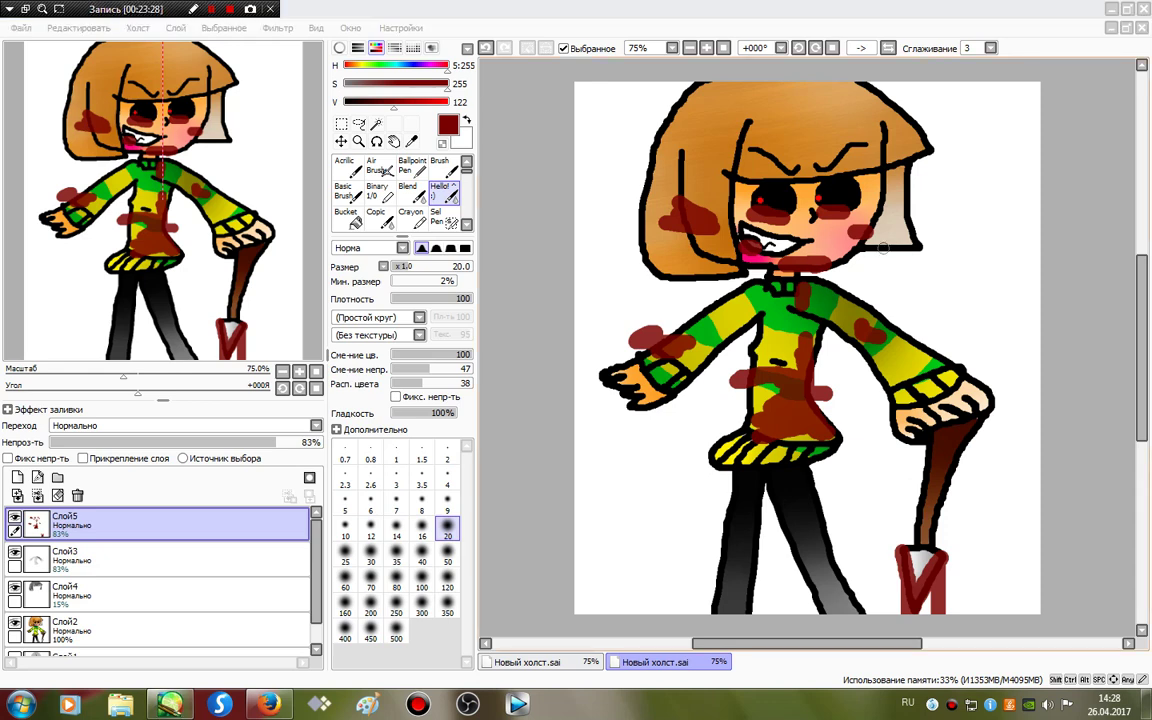
Soften the blood patches on the hair, face, sweater and weapon tip with the Hello! brush at size 20.
mouse_move(680, 207)
left_mouse_down()
mouse_move(771, 219)
mouse_move(816, 215)
left_mouse_up()
mouse_move(904, 165)
left_mouse_down()
mouse_move(636, 211)
mouse_move(517, 275)
mouse_move(933, 203)
mouse_move(605, 273)
mouse_move(1034, 208)
mouse_move(517, 342)
mouse_move(760, 335)
mouse_move(737, 335)
left_mouse_up()
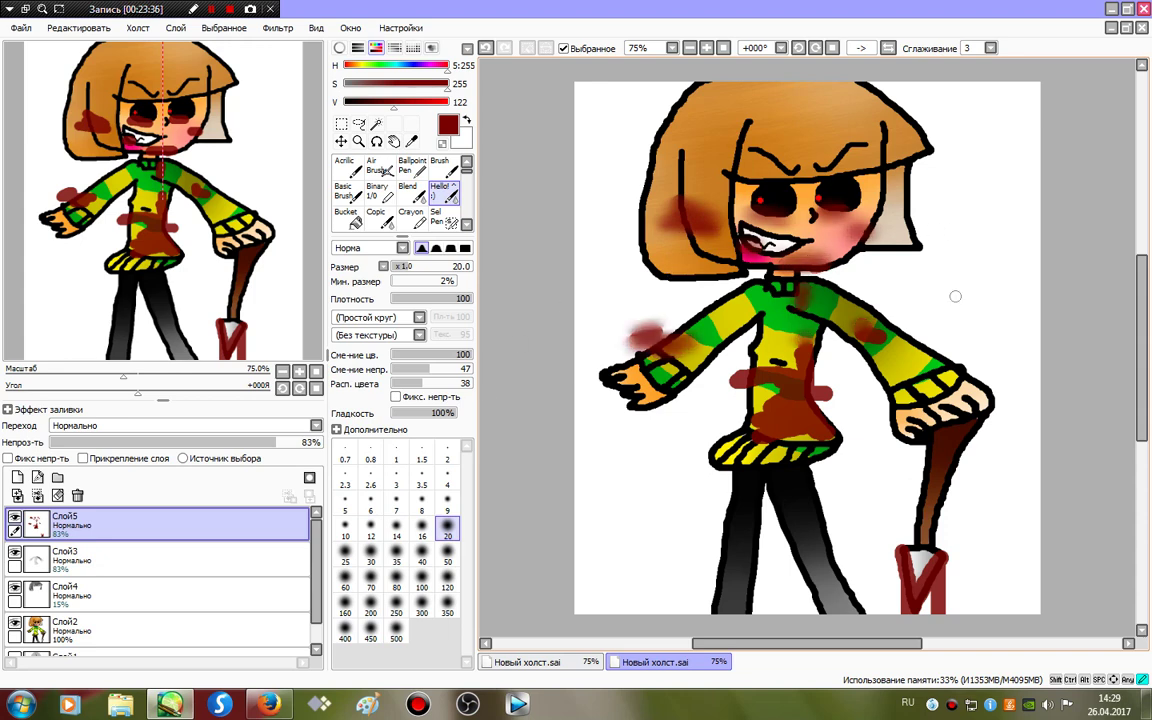
mouse_move(955, 296)
left_mouse_down()
mouse_move(944, 275)
mouse_move(752, 370)
mouse_move(659, 330)
mouse_move(800, 352)
mouse_move(561, 391)
mouse_move(992, 391)
mouse_move(957, 363)
left_mouse_up()
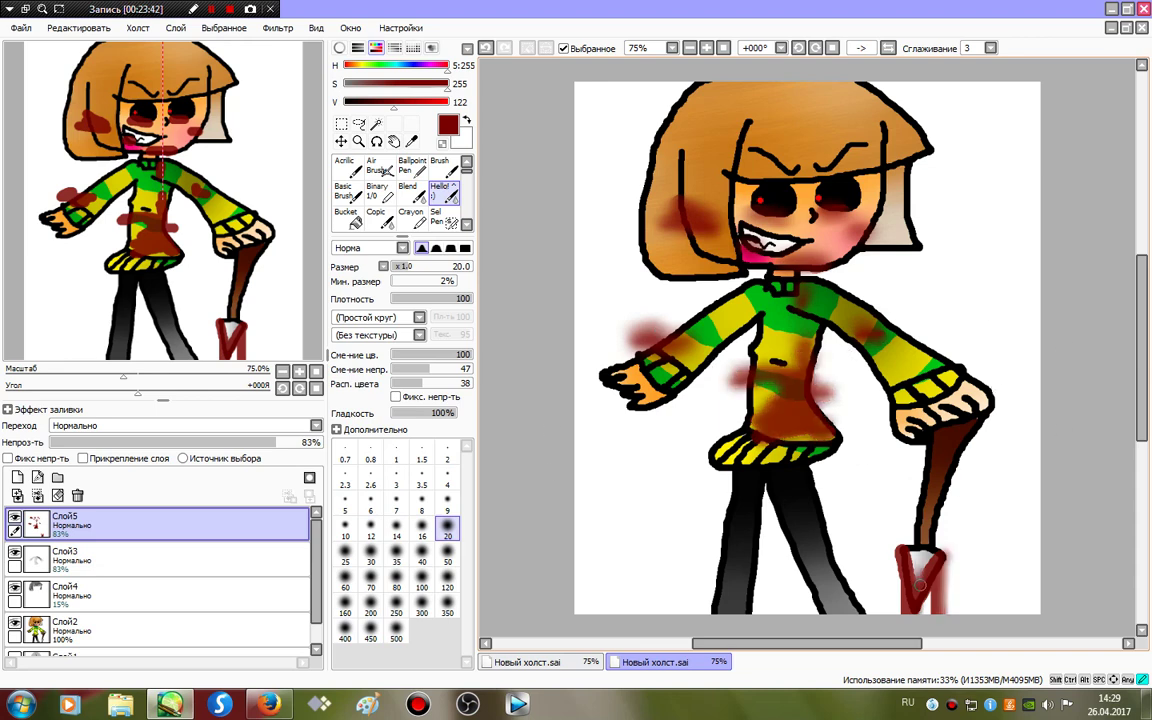
mouse_move(944, 555)
left_mouse_down()
mouse_move(946, 605)
mouse_move(943, 503)
mouse_move(912, 430)
left_mouse_up()
mouse_move(903, 574)
left_mouse_down()
mouse_move(902, 545)
mouse_move(904, 610)
left_mouse_up()
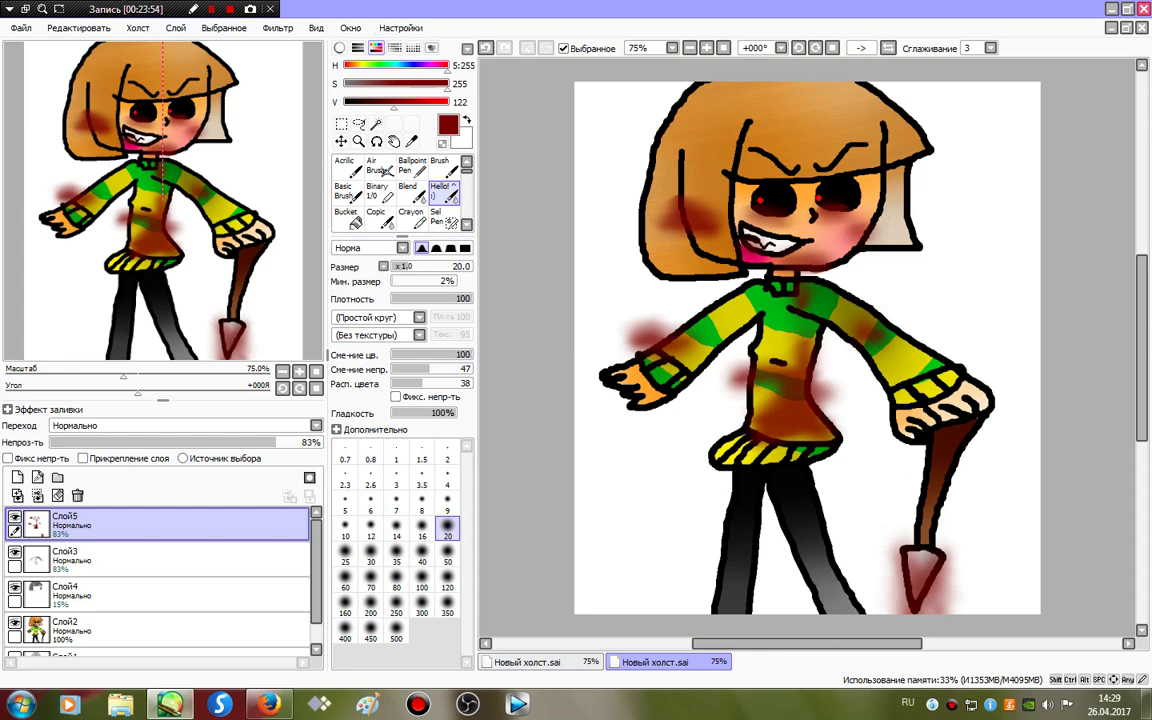
Hide Слой5 and select the white background around the character and between the legs with the Magic Wand.
left_click(376, 124)
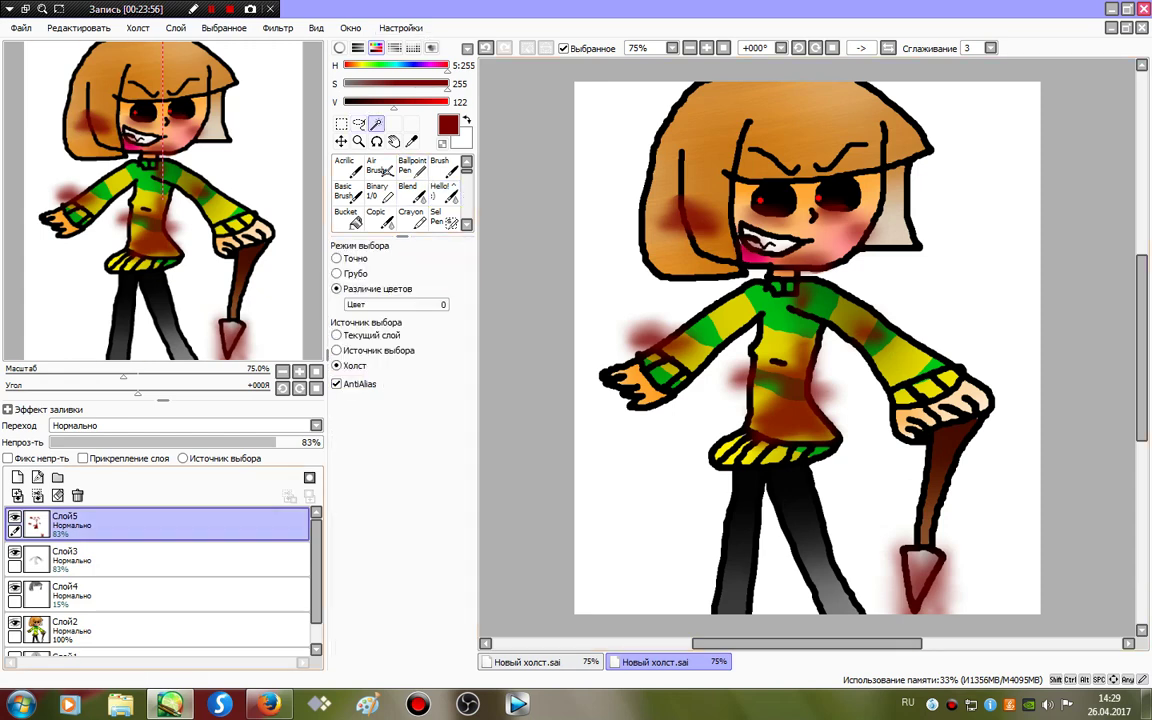
left_click(15, 517)
left_click(650, 480)
left_click(868, 490)
left_click(775, 200)
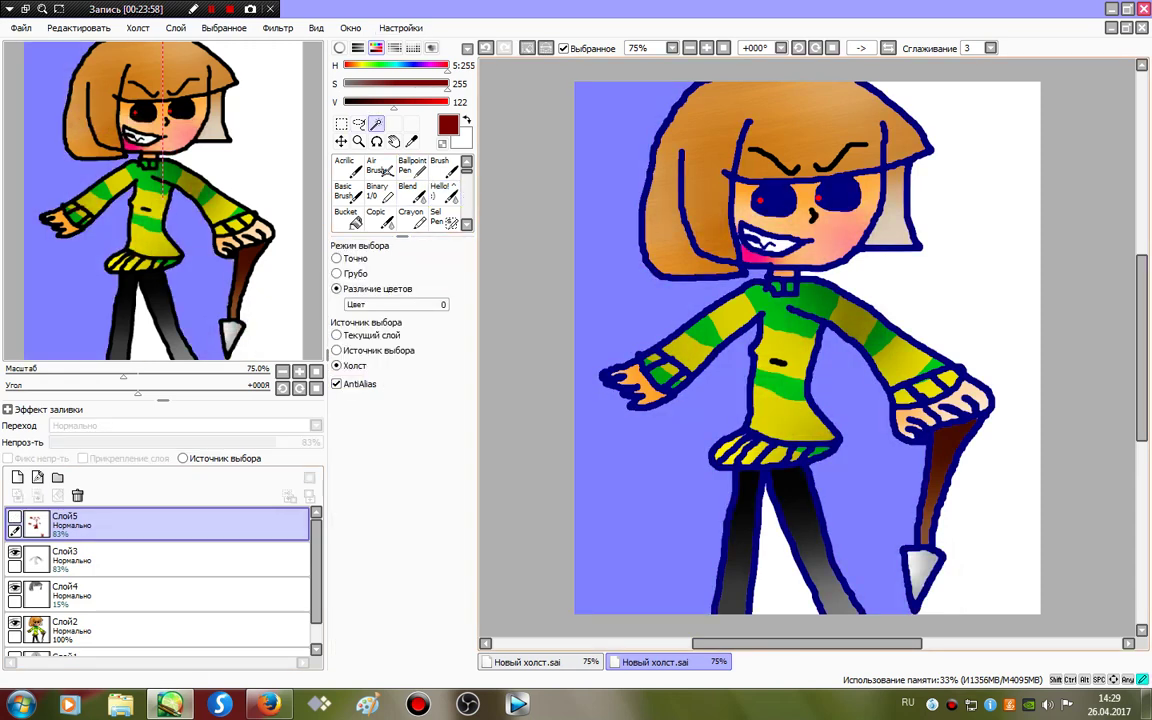
left_click(486, 48)
left_click(965, 300)
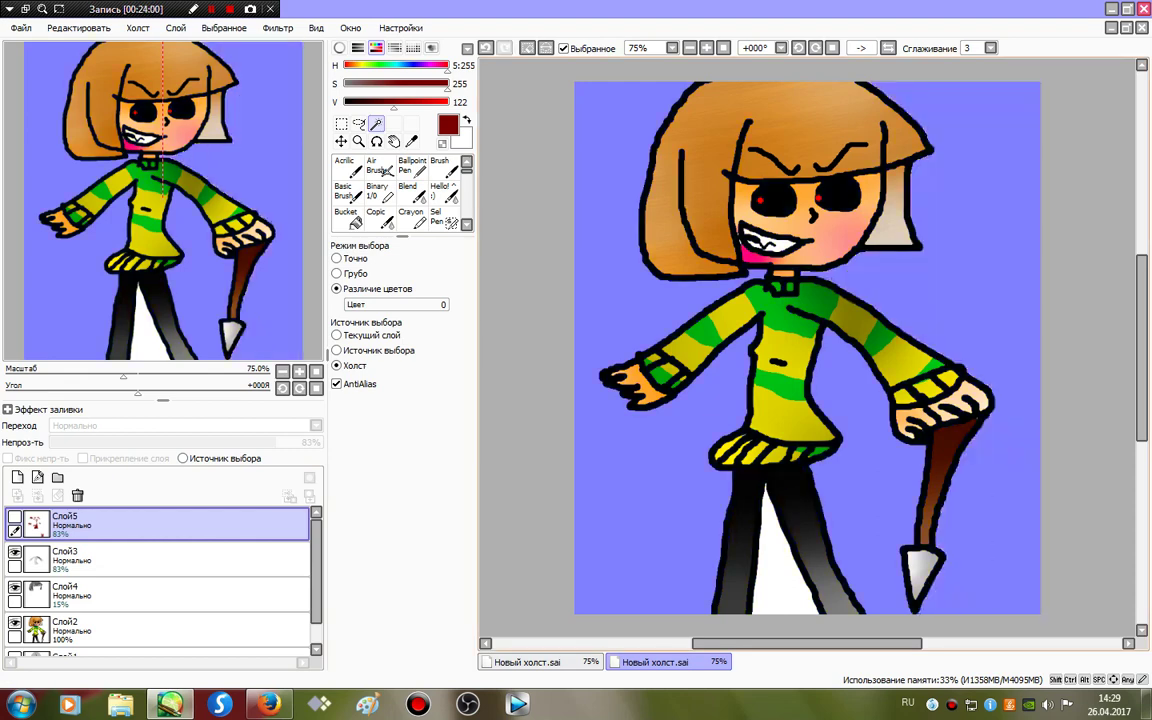
left_click(778, 562)
Erase the blood outside the character's outline on Слой5 with the Binary brush in transparent colour at size 100, then clear the selection.
left_click(380, 193)
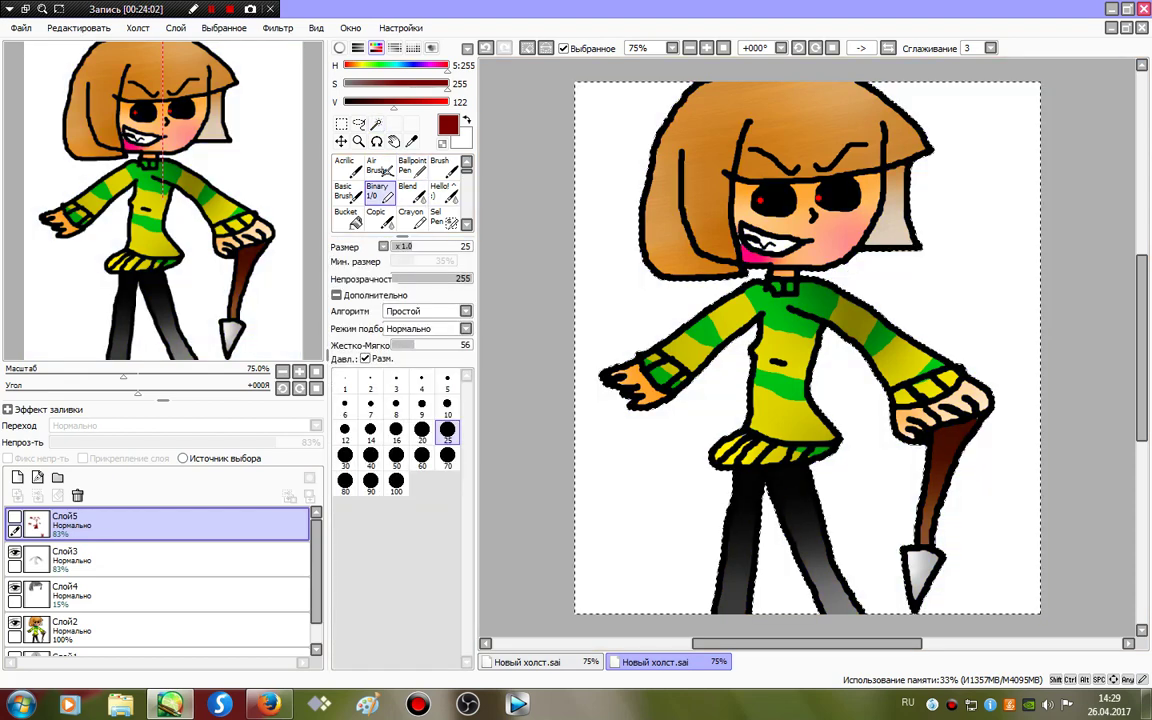
left_click(442, 144)
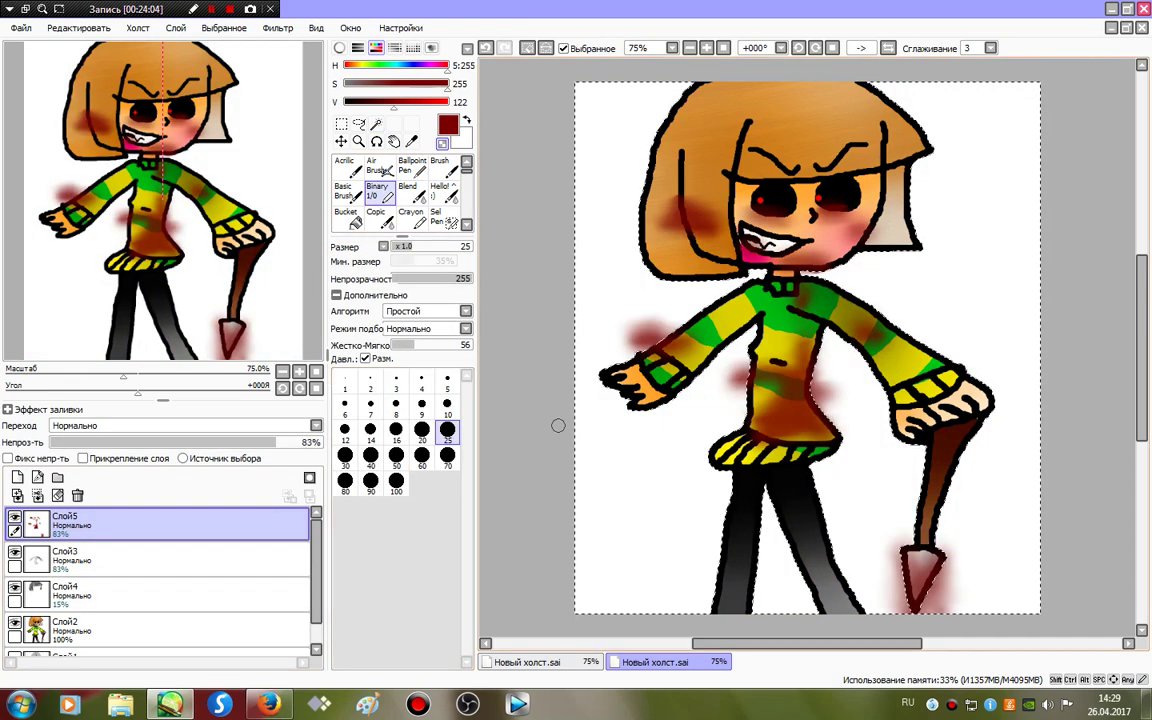
mouse_move(812, 554)
left_mouse_down()
mouse_move(1146, 542)
mouse_move(476, 424)
mouse_move(831, 383)
mouse_move(1047, 149)
left_mouse_up()
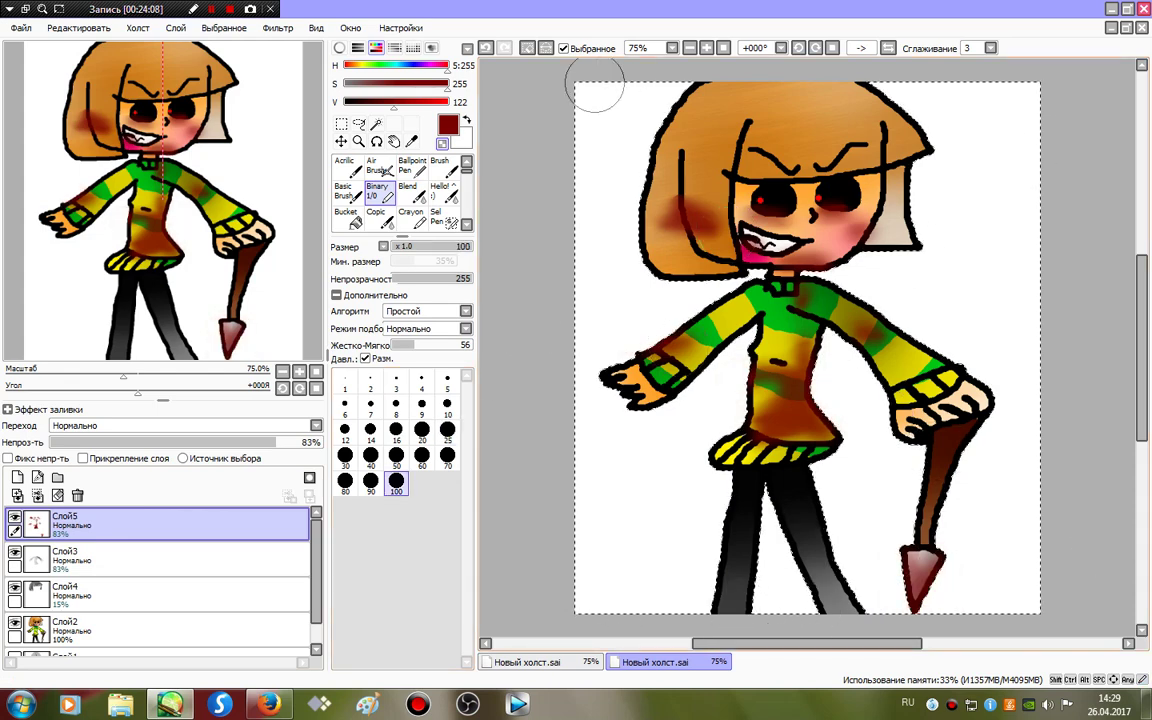
left_click(485, 47)
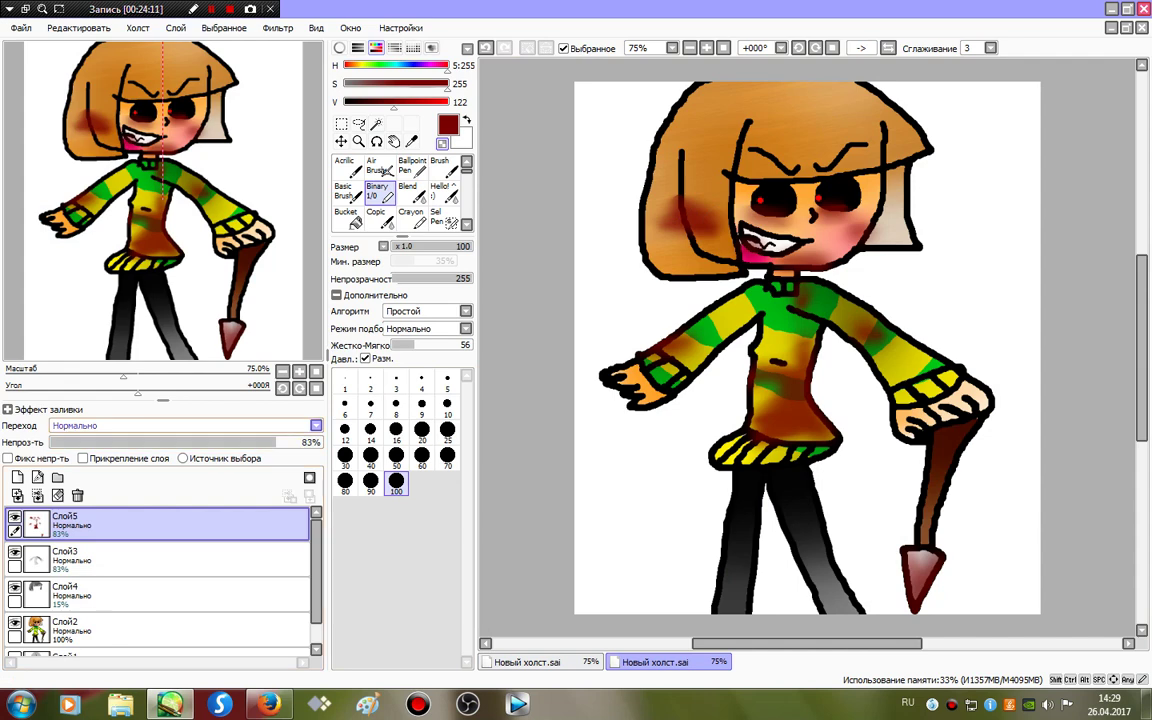
Merge Слой5, Слой3 and Слой4 down into Слой2 and delete the sketch layer Слой1.
left_click(150, 592, "ctrl")
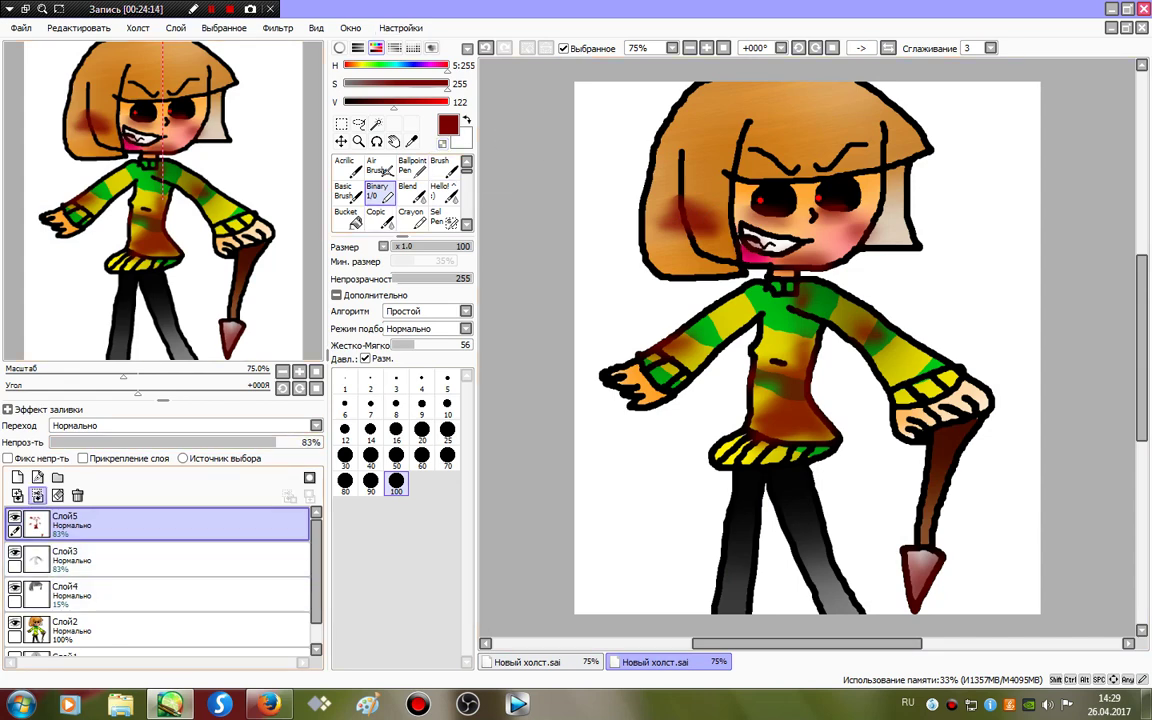
left_click(38, 496)
left_click(38, 496)
left_click(38, 496)
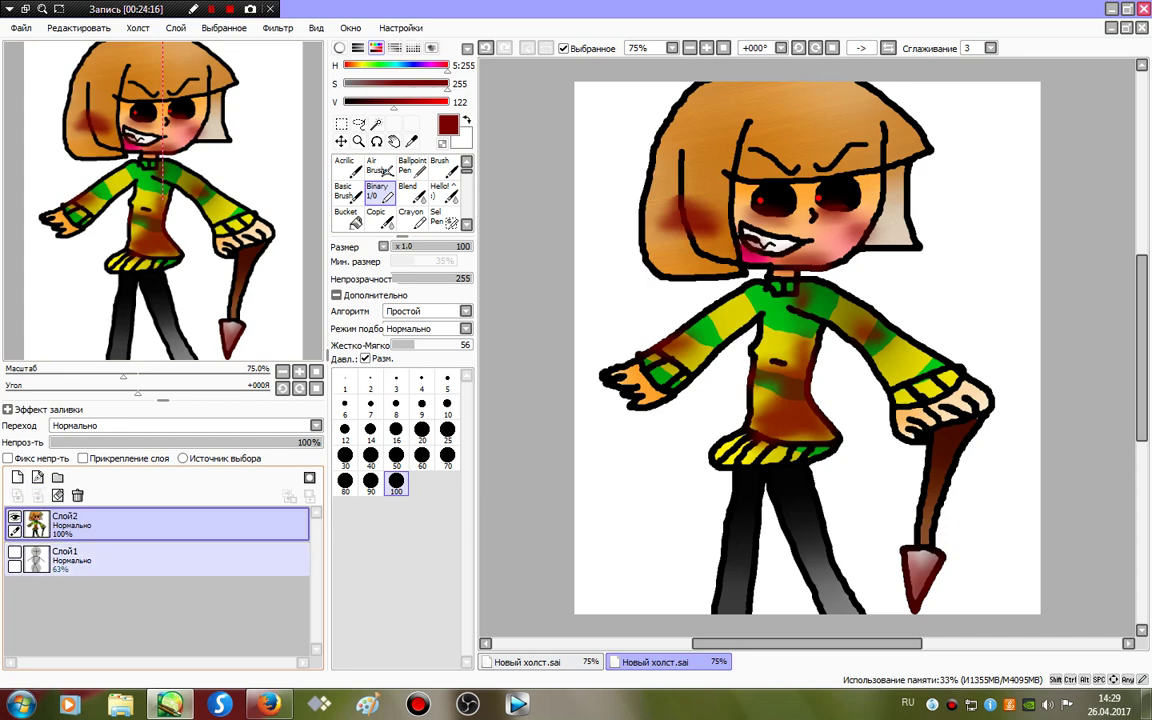
left_click(150, 560)
left_click(77, 496)
Adjust the merged picture's brightness slightly with the Brightness and Contrast filter.
left_click(278, 27)
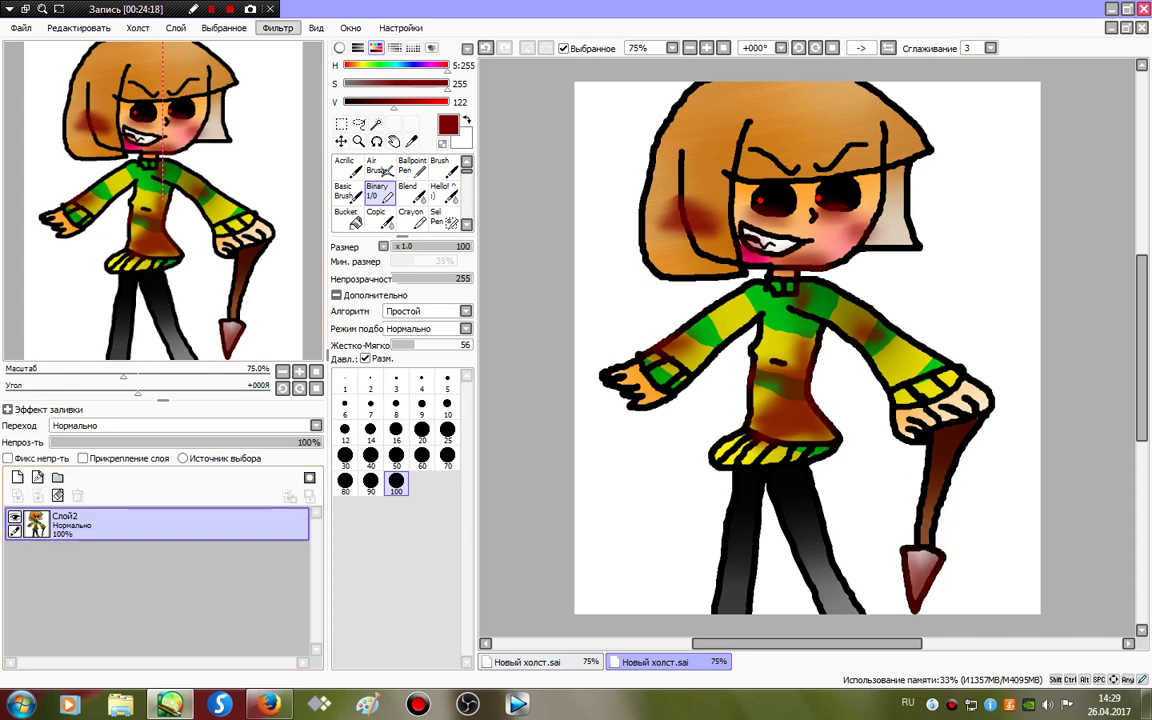
left_click(300, 62)
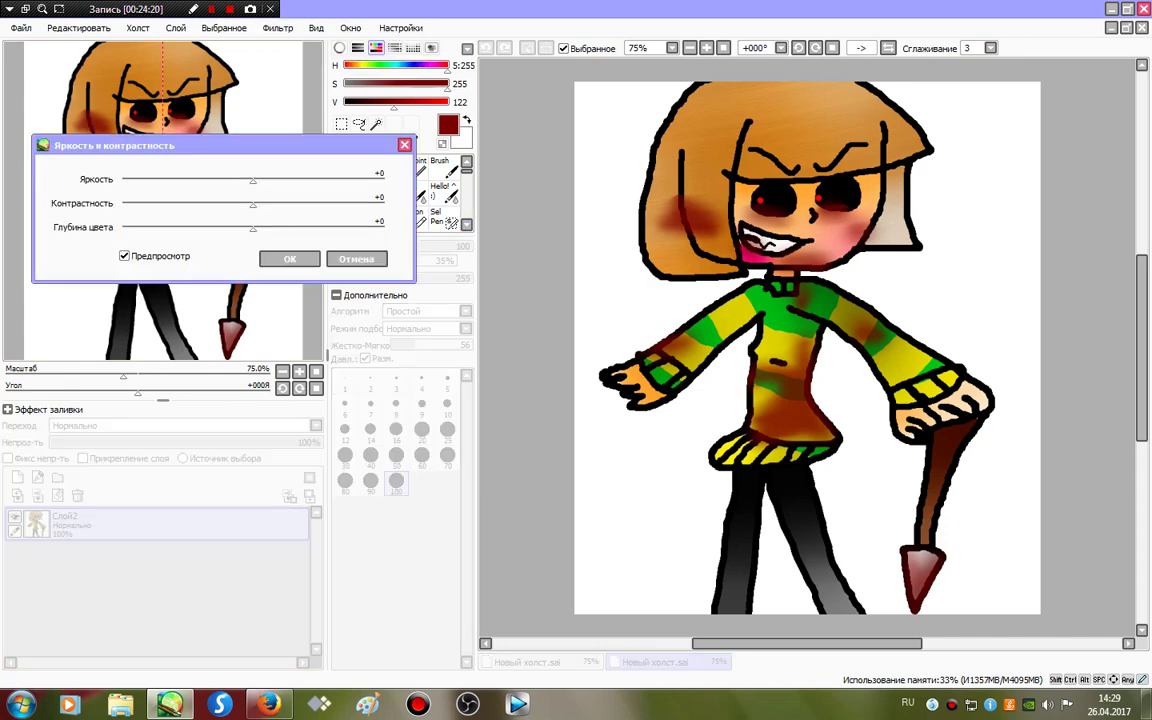
left_click_drag(253, 181, 266, 181)
left_click(289, 259)
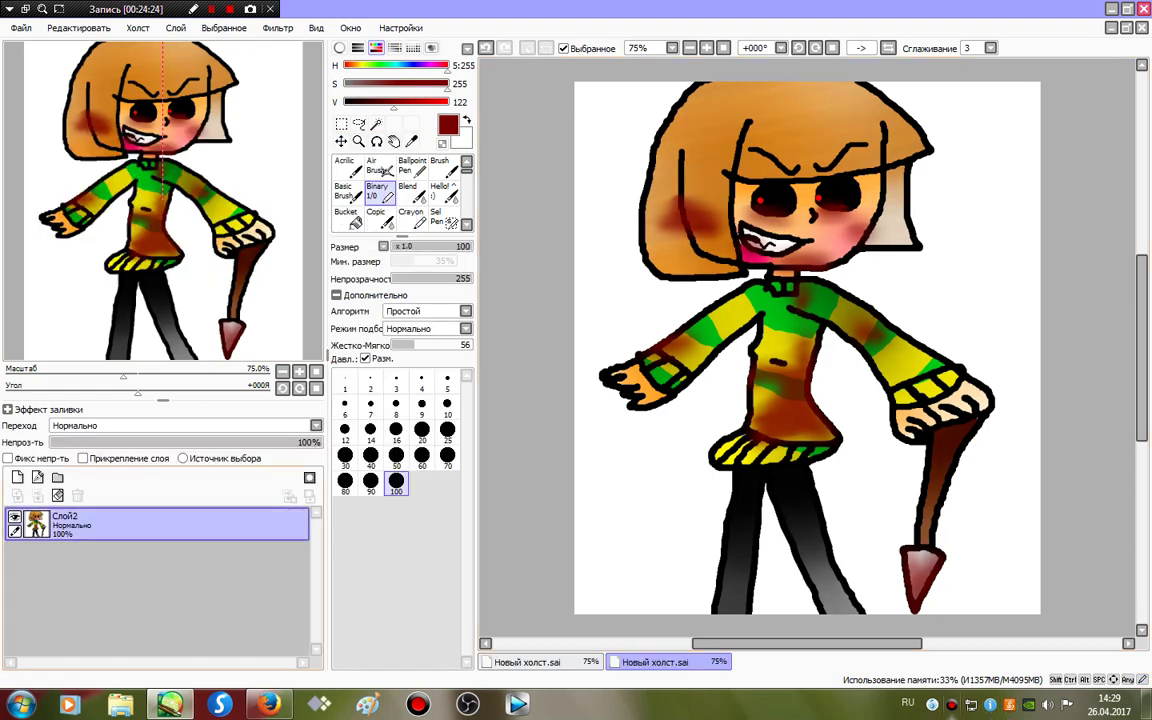
Add a new layer and paint black streaks running down from both eyes with the Binary brush at size 10.
left_click(17, 477)
left_click_drag(356, 101, 340, 101)
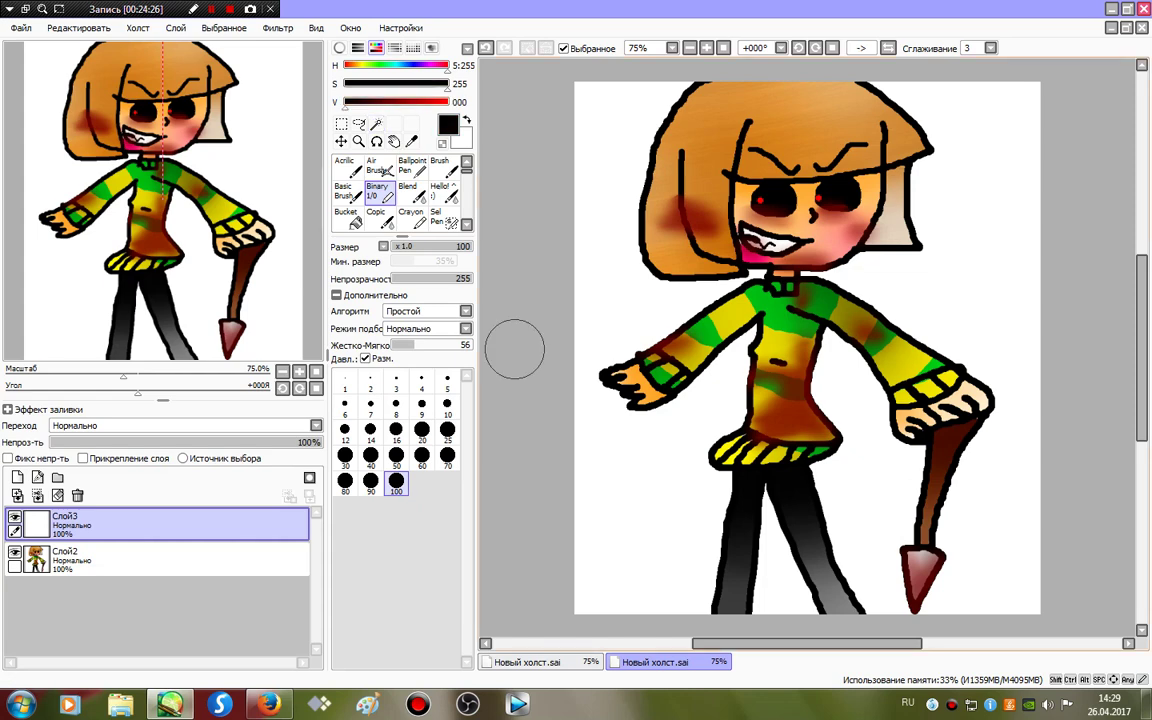
left_click(447, 403)
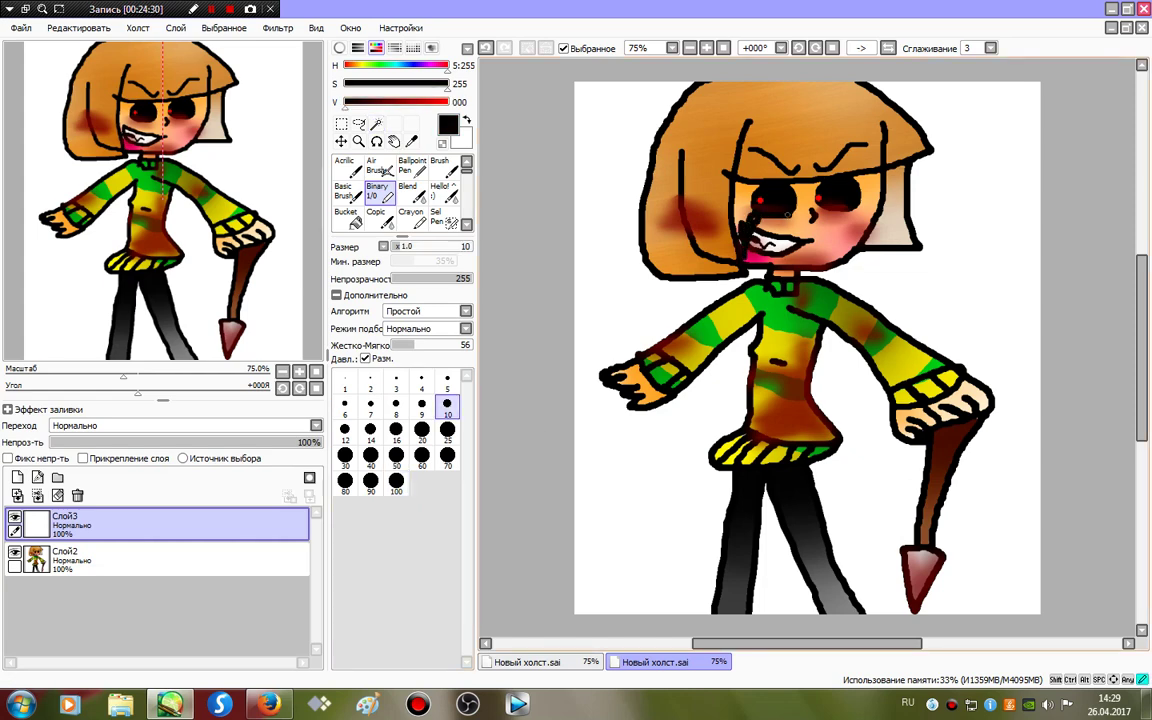
left_click_drag(765, 205, 745, 240)
mouse_move(845, 216)
left_mouse_down()
mouse_move(837, 270)
mouse_move(847, 207)
left_mouse_up()
Blend the black streaks under the eyes into soft shadows with the Hello! brush at size 20.
left_click(444, 193)
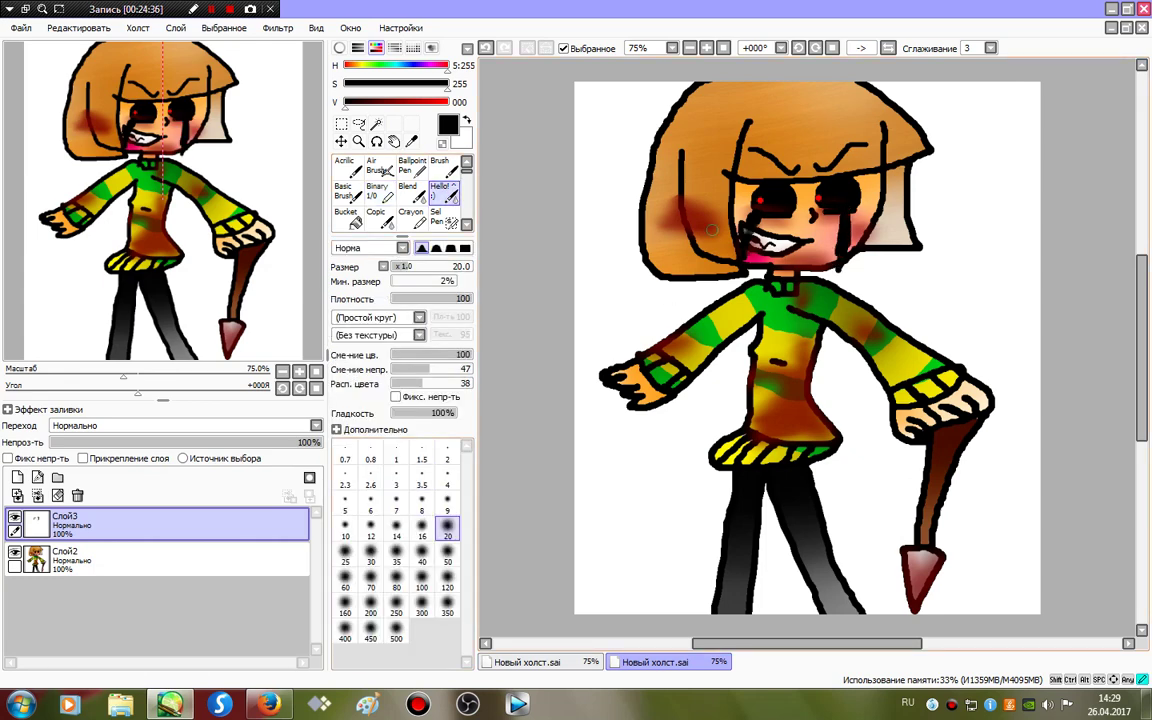
key("ctrl+z")
key("ctrl+z")
mouse_move(948, 181)
left_mouse_down()
mouse_move(825, 204)
mouse_move(707, 171)
mouse_move(1041, 200)
mouse_move(652, 268)
mouse_move(765, 203)
mouse_move(757, 258)
left_mouse_up()
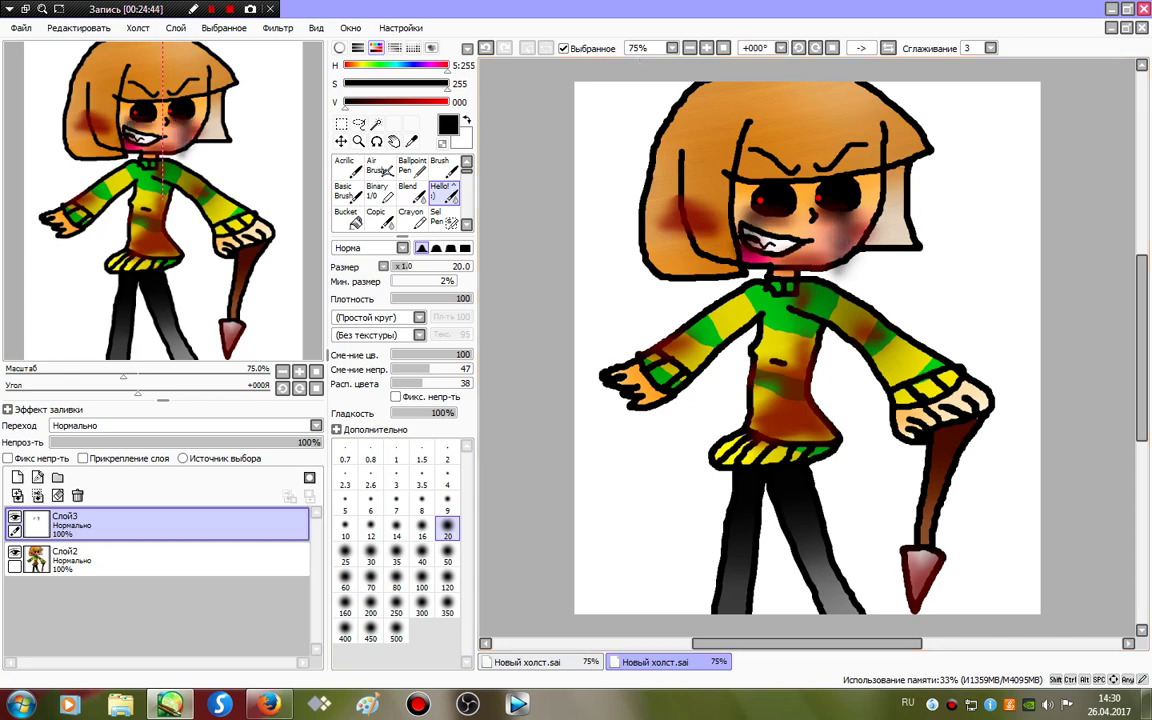
Select the background beside the character and erase the black smudge outside the face with the transparent Binary brush at size 100.
left_click(376, 123)
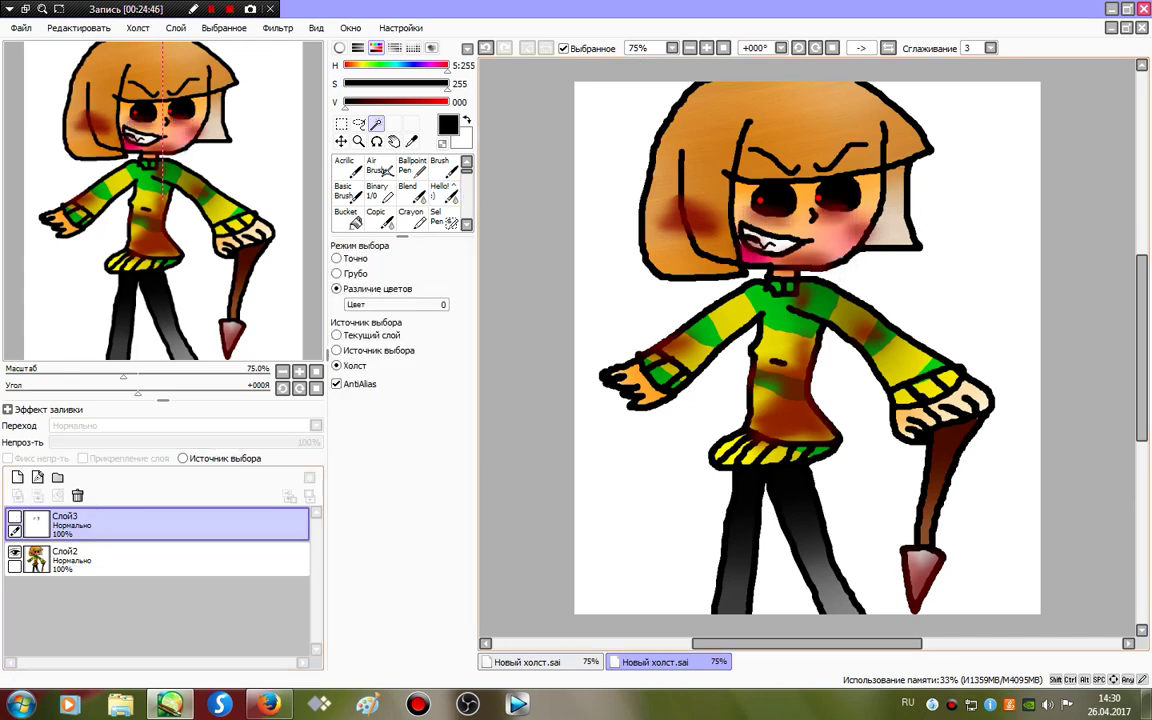
left_click(962, 330)
left_click(379, 192)
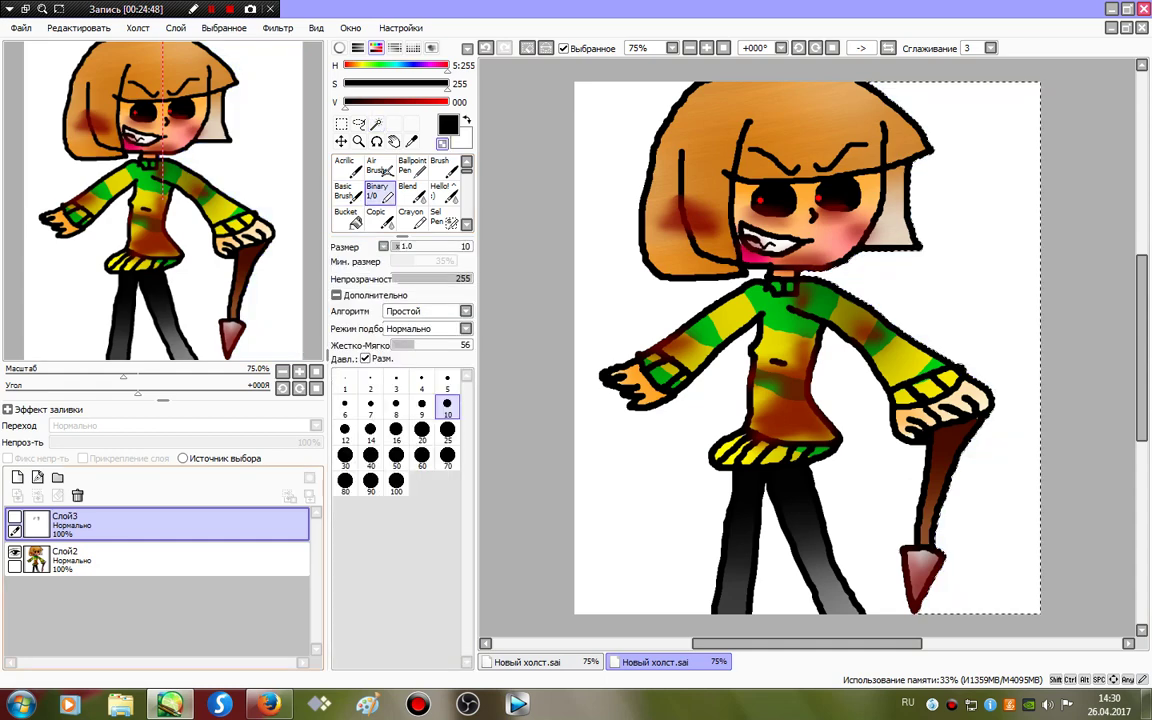
left_click(396, 481)
key("ctrl+d")
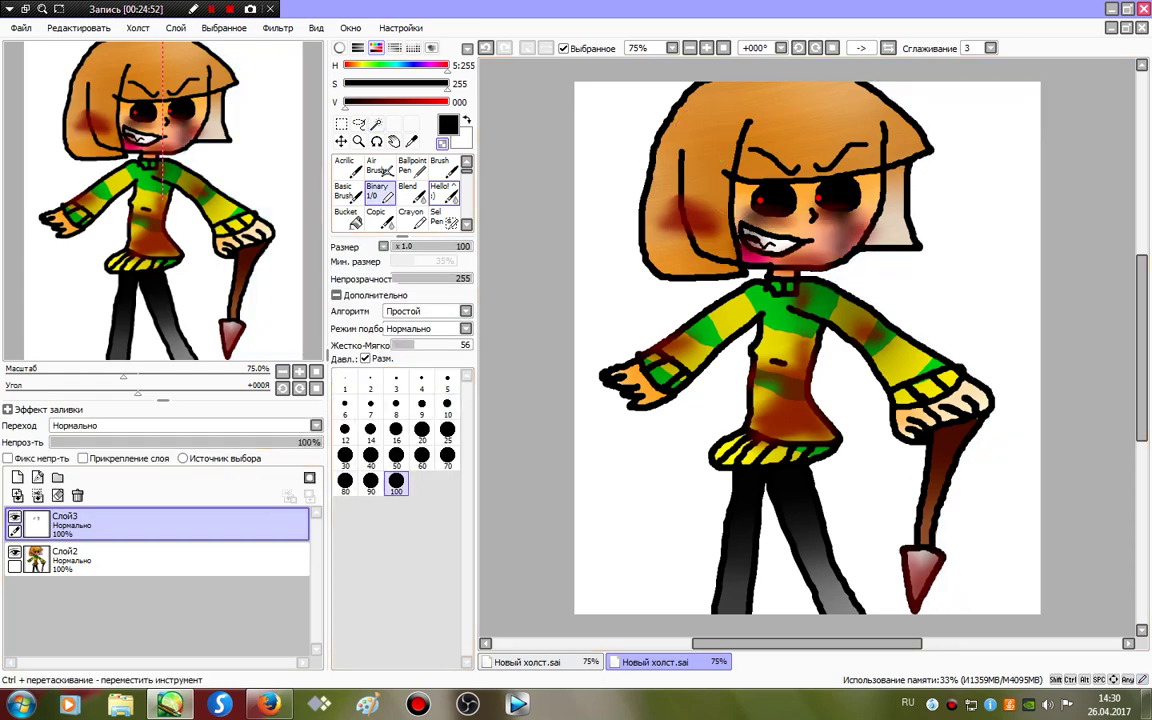
left_click(442, 144)
mouse_move(309, 442)
left_mouse_down()
mouse_move(276, 442)
mouse_move(324, 442)
left_mouse_up()
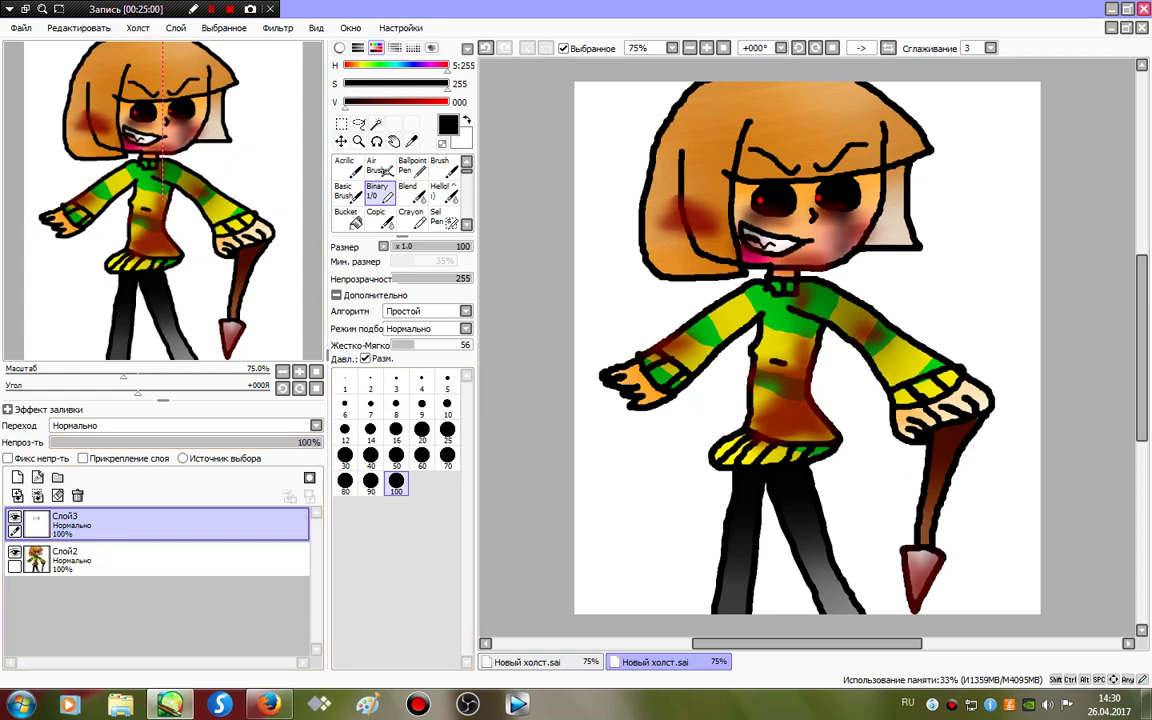
Merge the eye-streak layer down into the character layer.
left_click(38, 496)
Look through the video folders and the Аватария! picture folder for a background image, leaving without opening one.
left_click(21, 28)
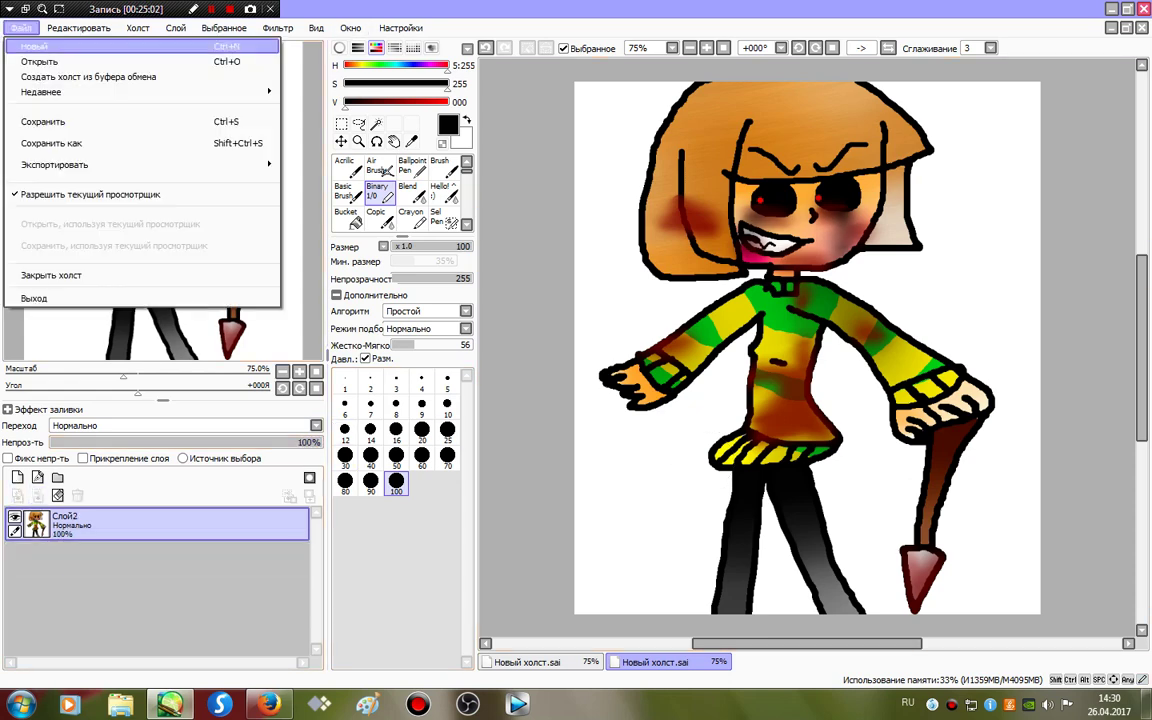
left_click(41, 59)
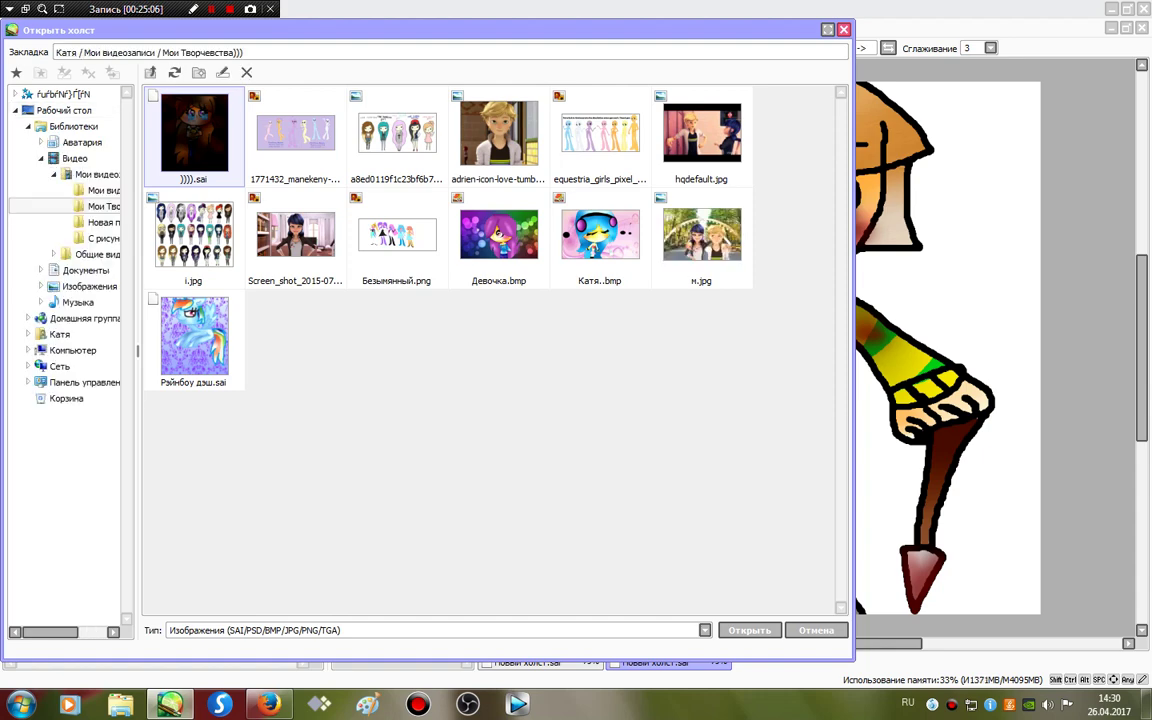
left_click(103, 190)
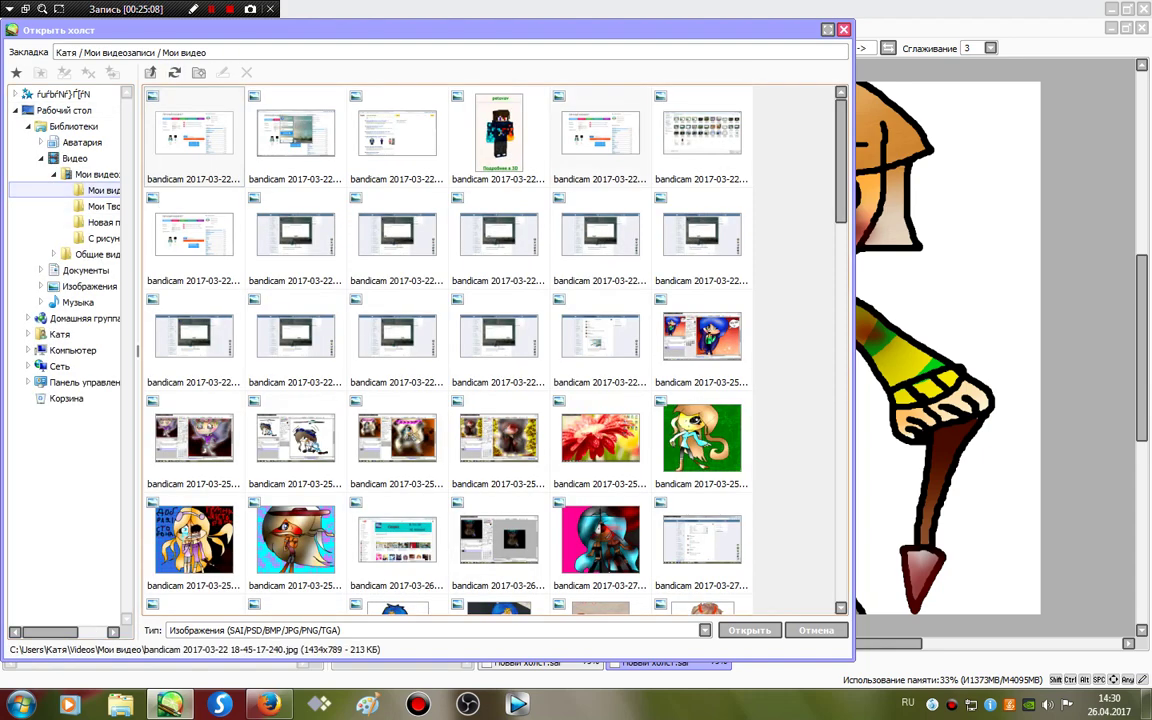
scroll(490, 350, "down", 15)
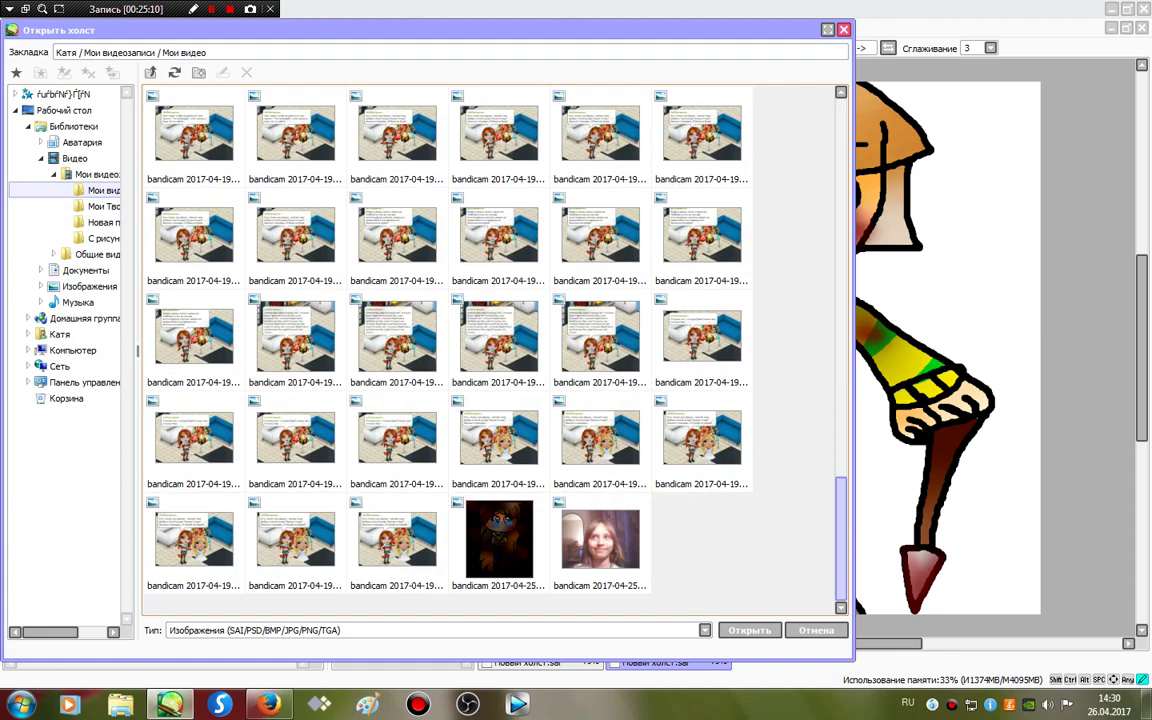
left_click(97, 174)
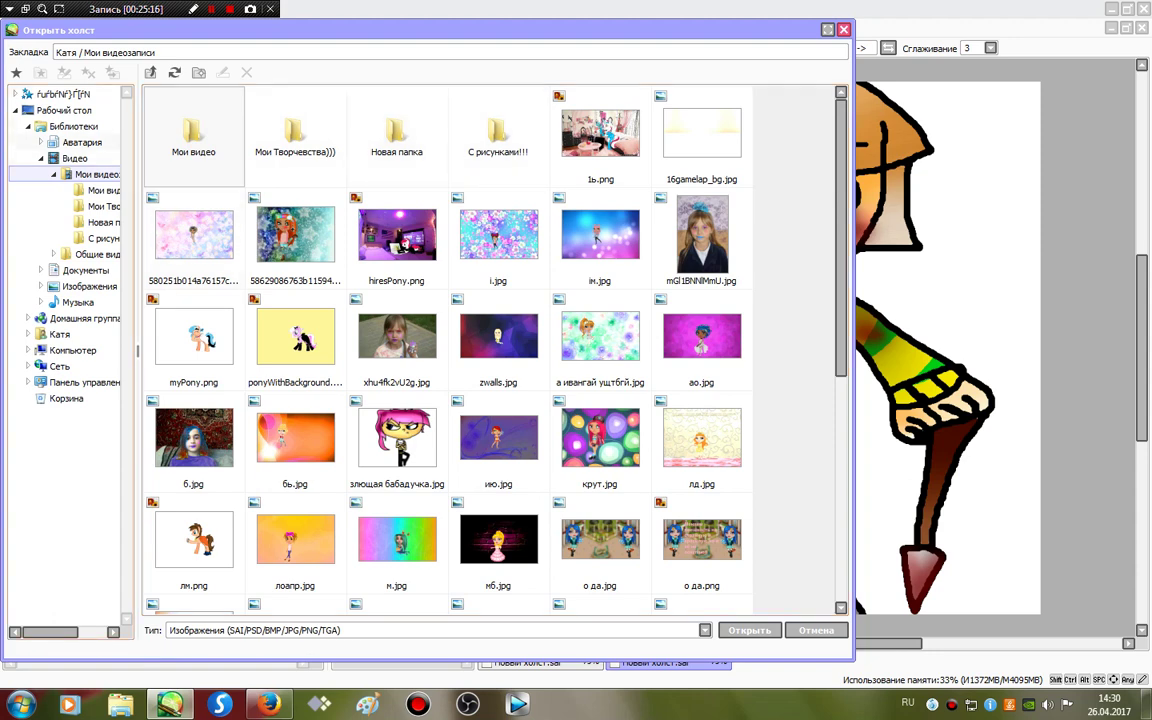
left_click(82, 142)
left_click(194, 137)
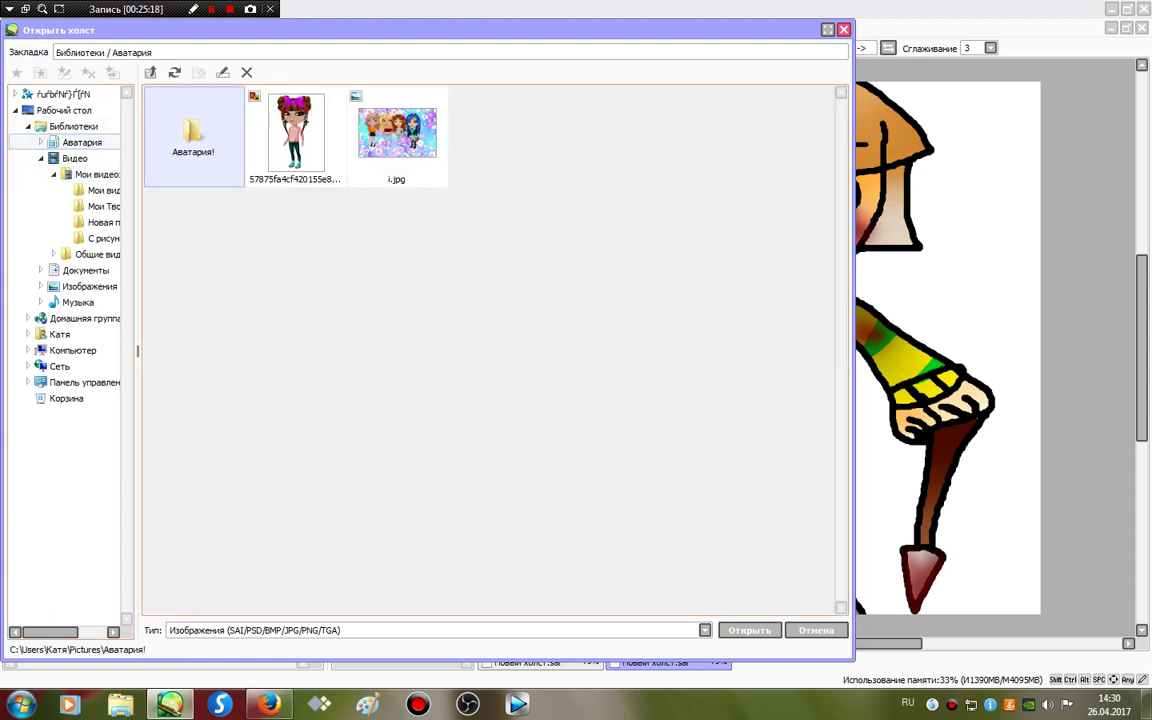
double_click(193, 135)
scroll(193, 125, "down", 1)
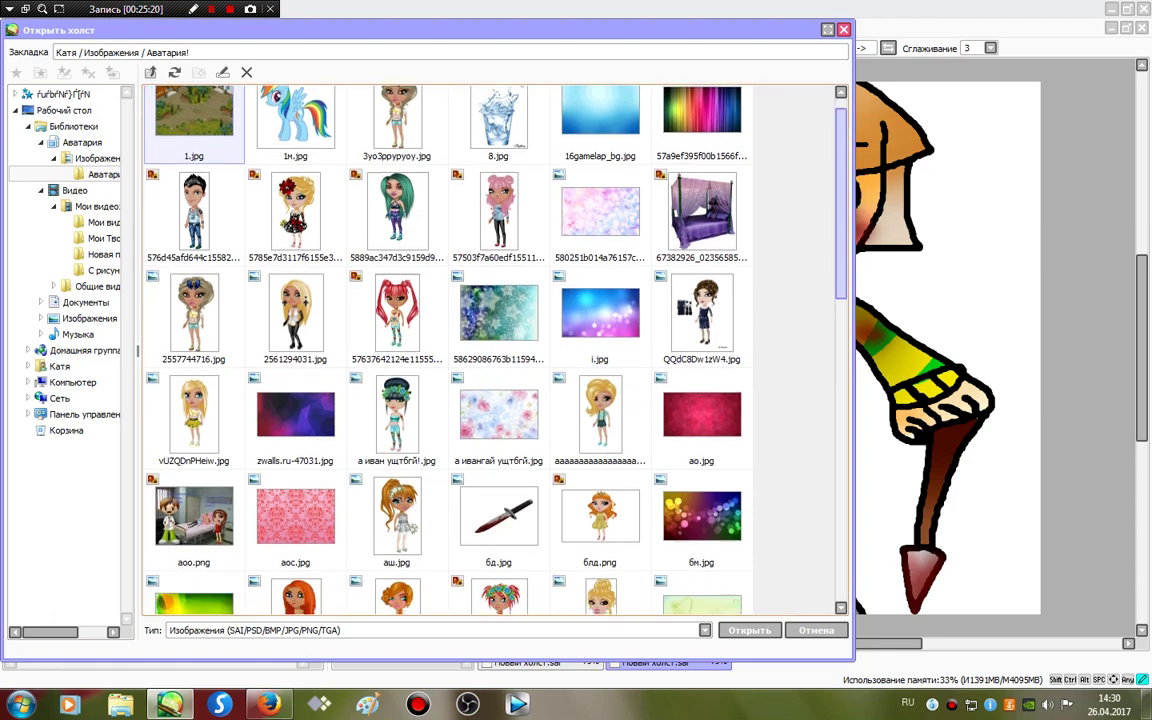
scroll(450, 350, "down", 8)
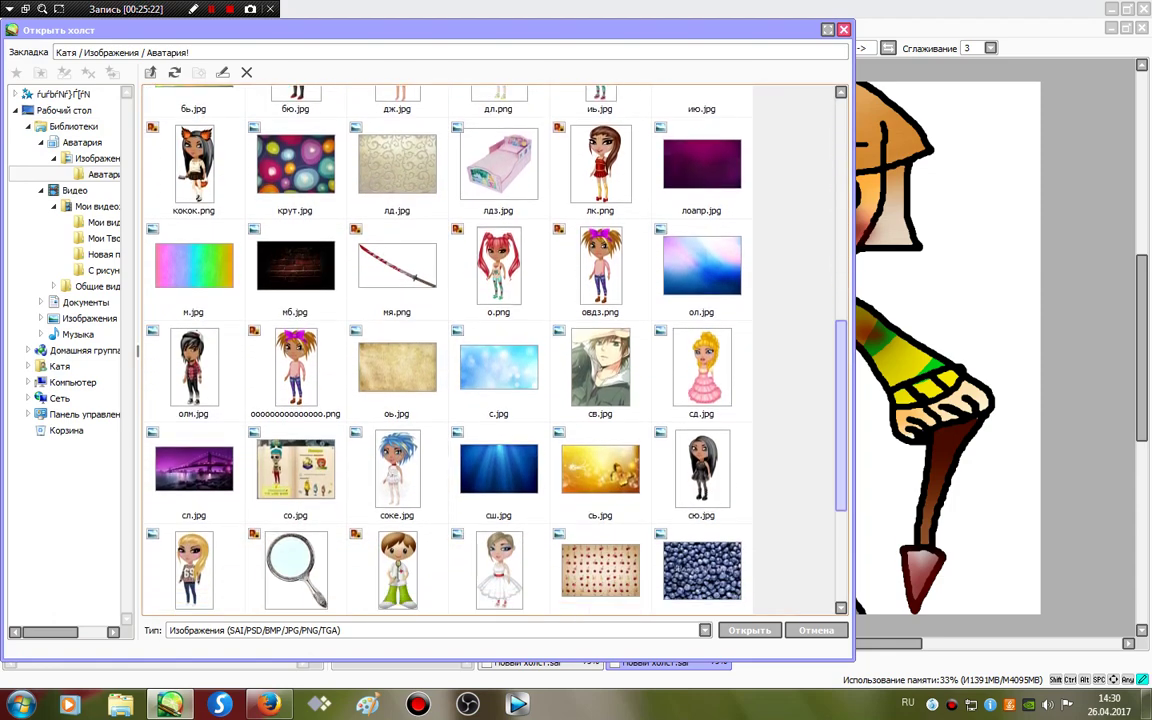
scroll(450, 350, "down", 3)
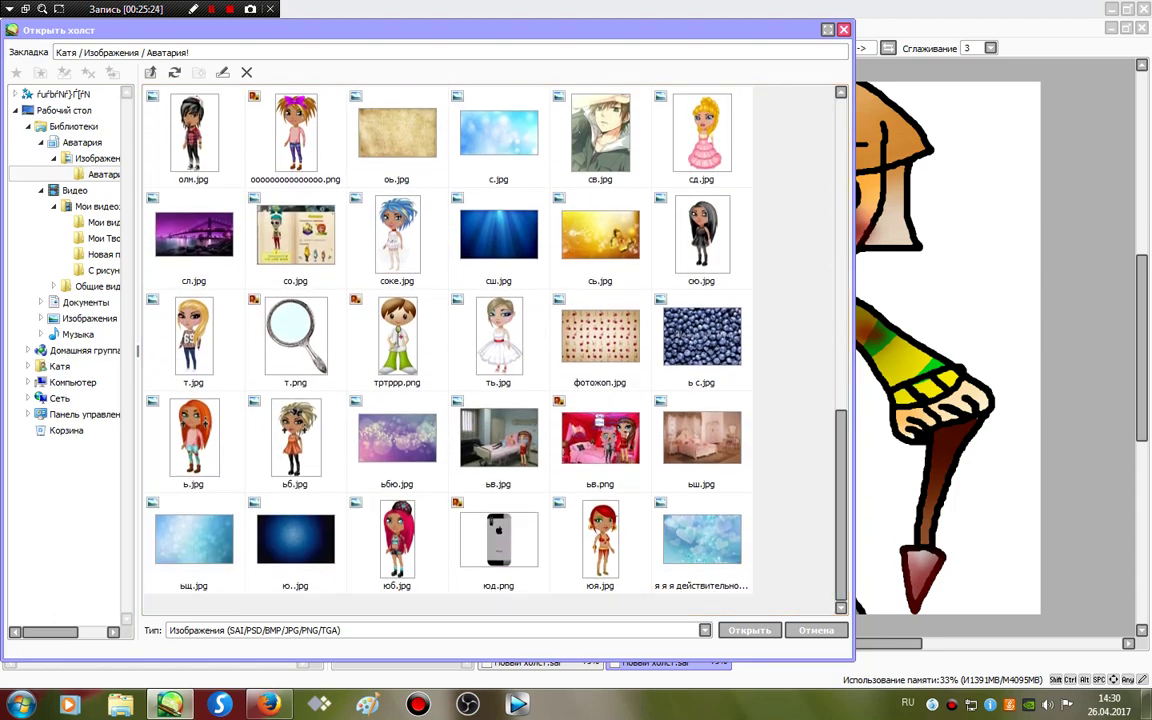
left_click(844, 30)
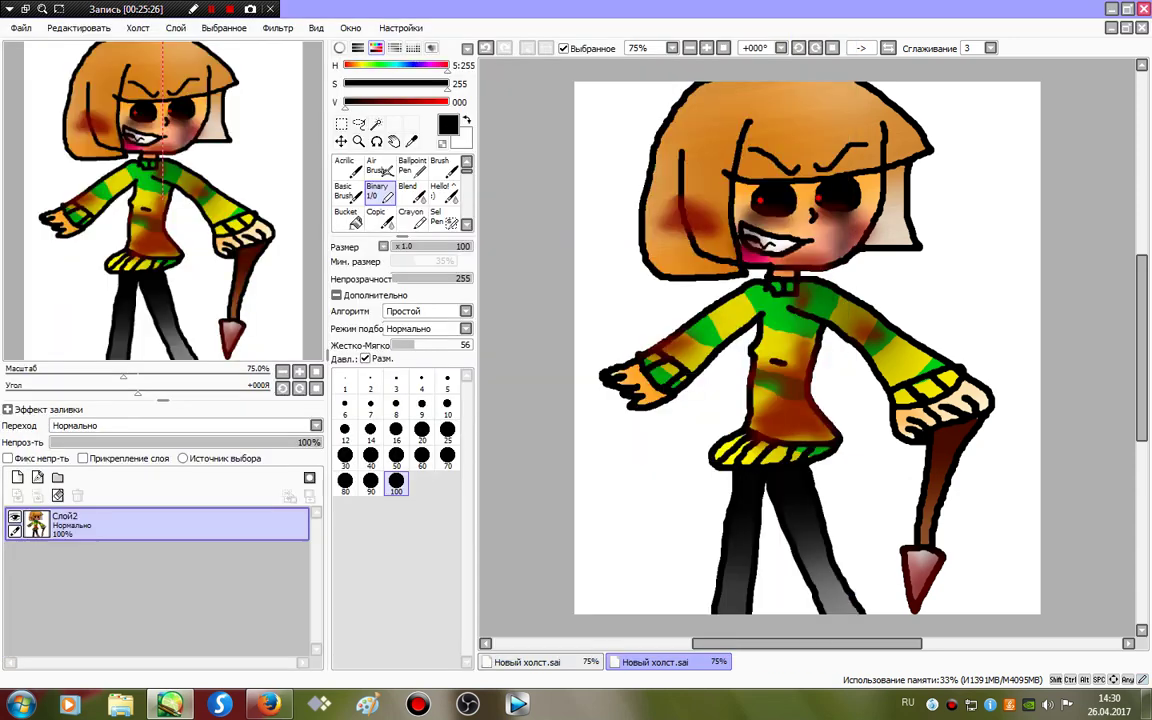
Open the space image ы.jpg from the Мои Творчества))) folder.
left_click(212, 9)
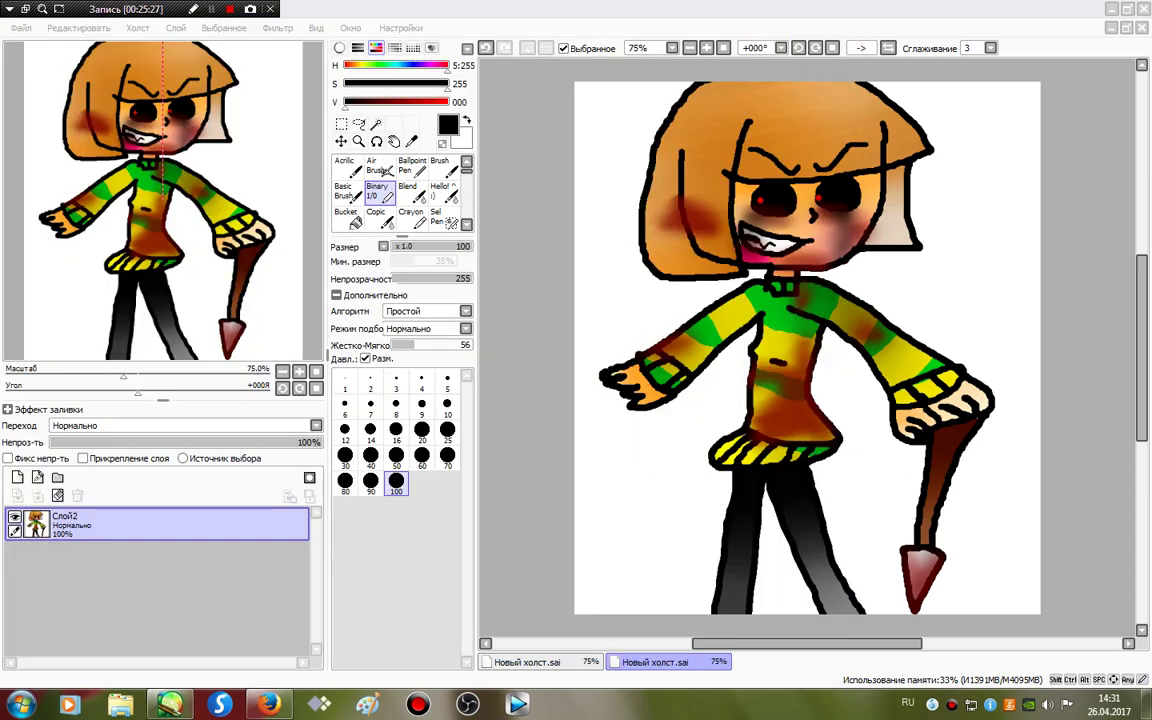
left_click(21, 28)
key("Down")
key("Down")
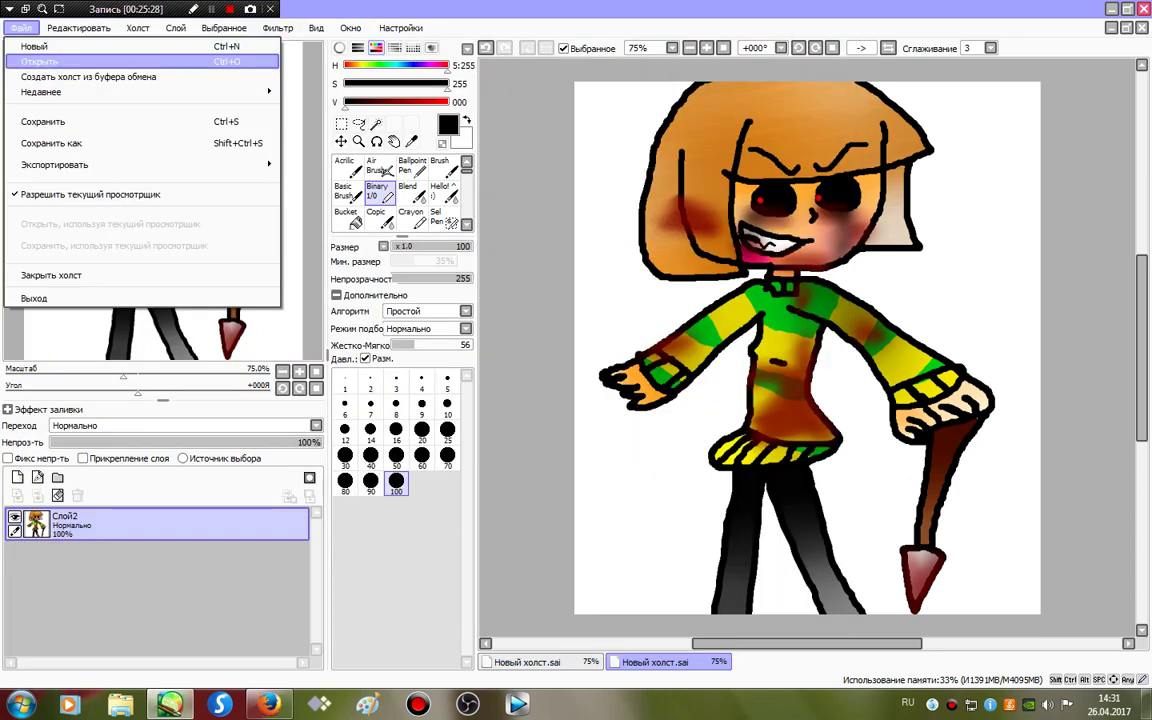
key("Return")
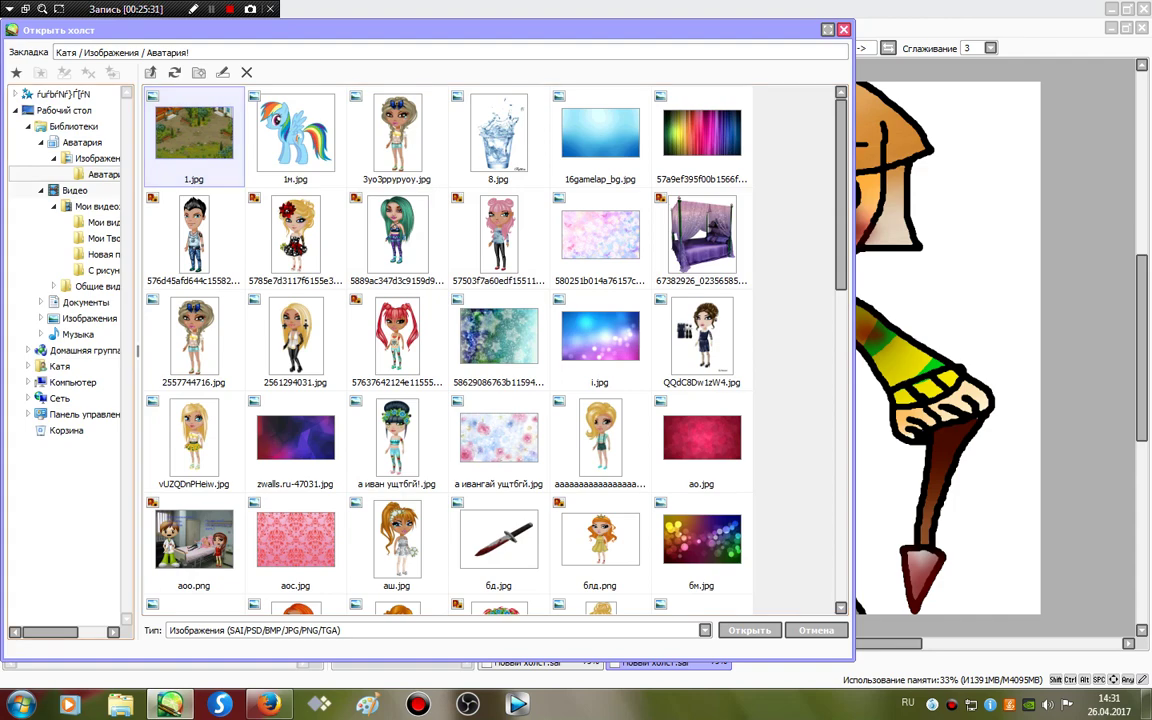
left_click(75, 190)
double_click(295, 135)
double_click(295, 337)
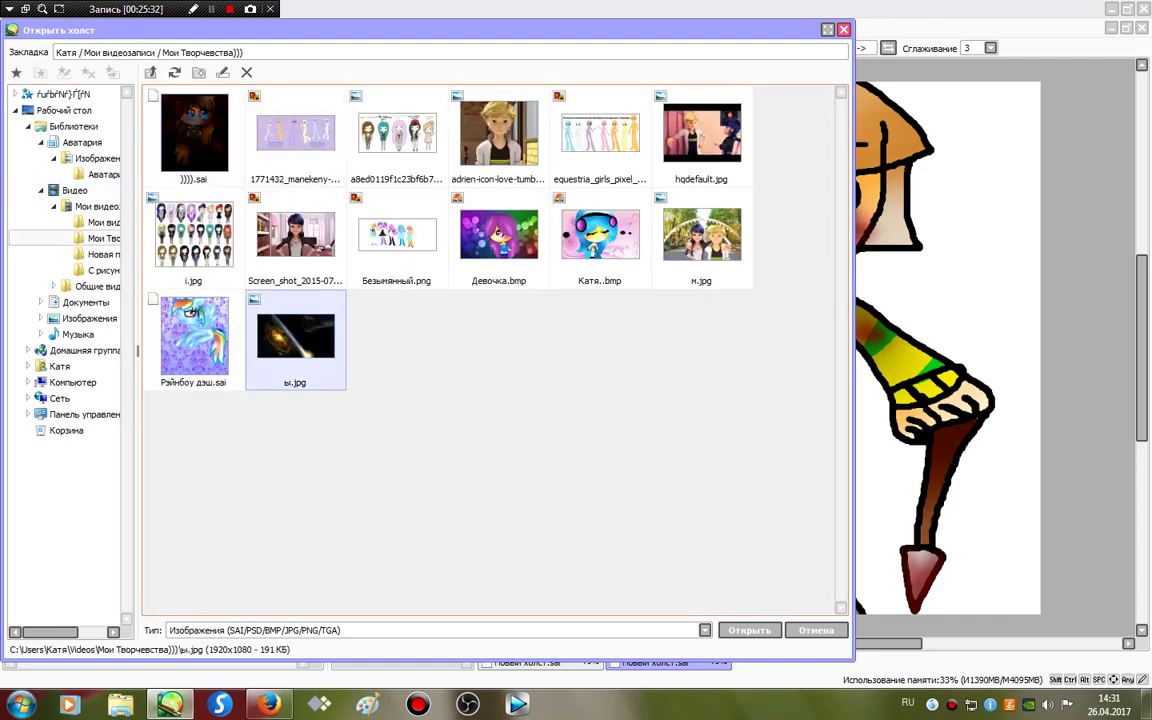
Select the whole space image and copy it.
left_click(341, 124)
left_click_drag(549, 203, 1136, 512)
left_click(78, 28)
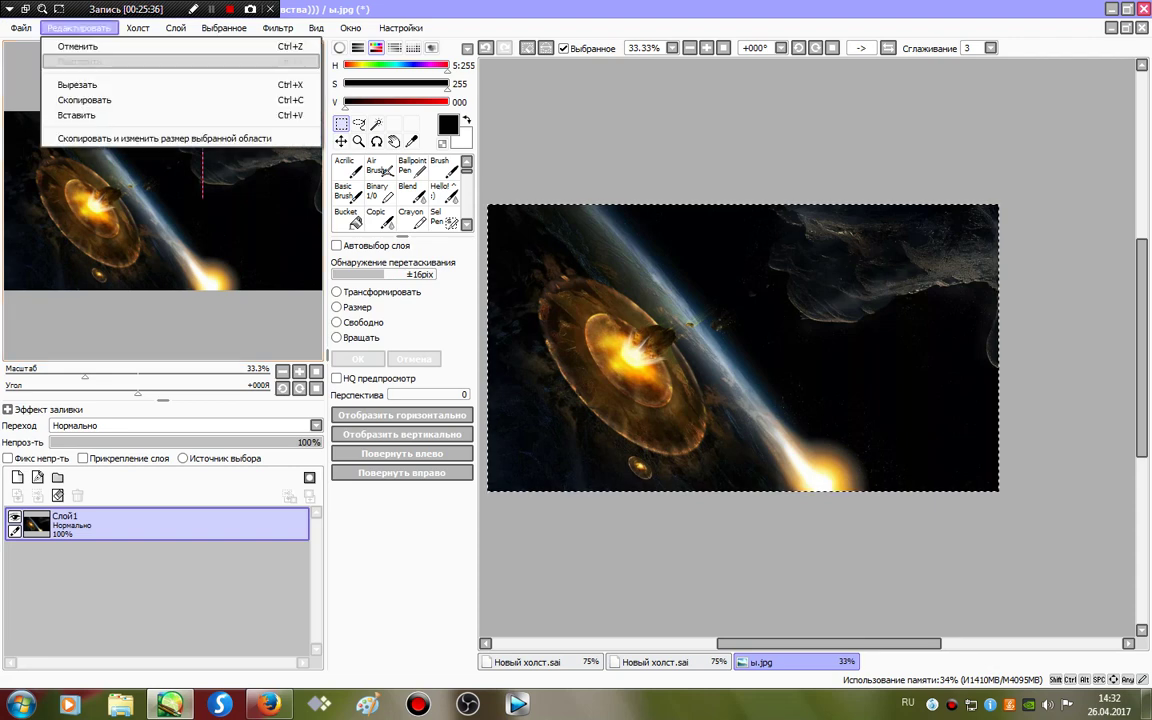
left_click(86, 89)
Paste the space image into the character canvas and place its layer beneath the character layer.
left_click(655, 662)
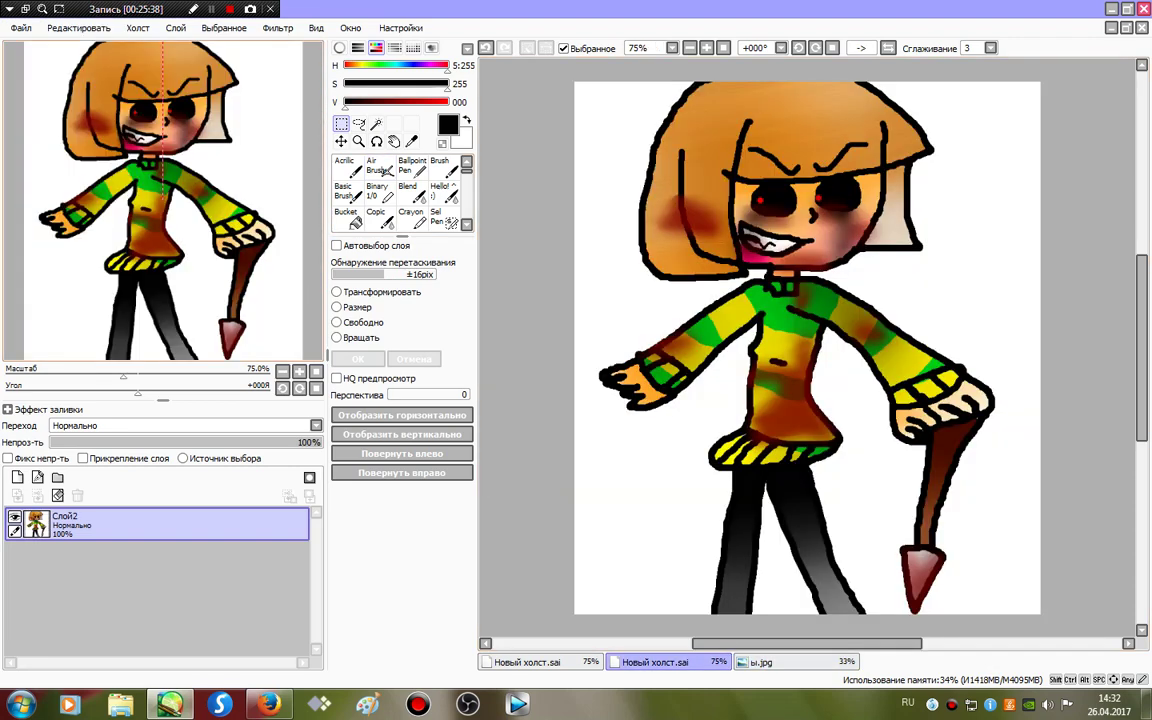
left_click(78, 27)
left_click(76, 115)
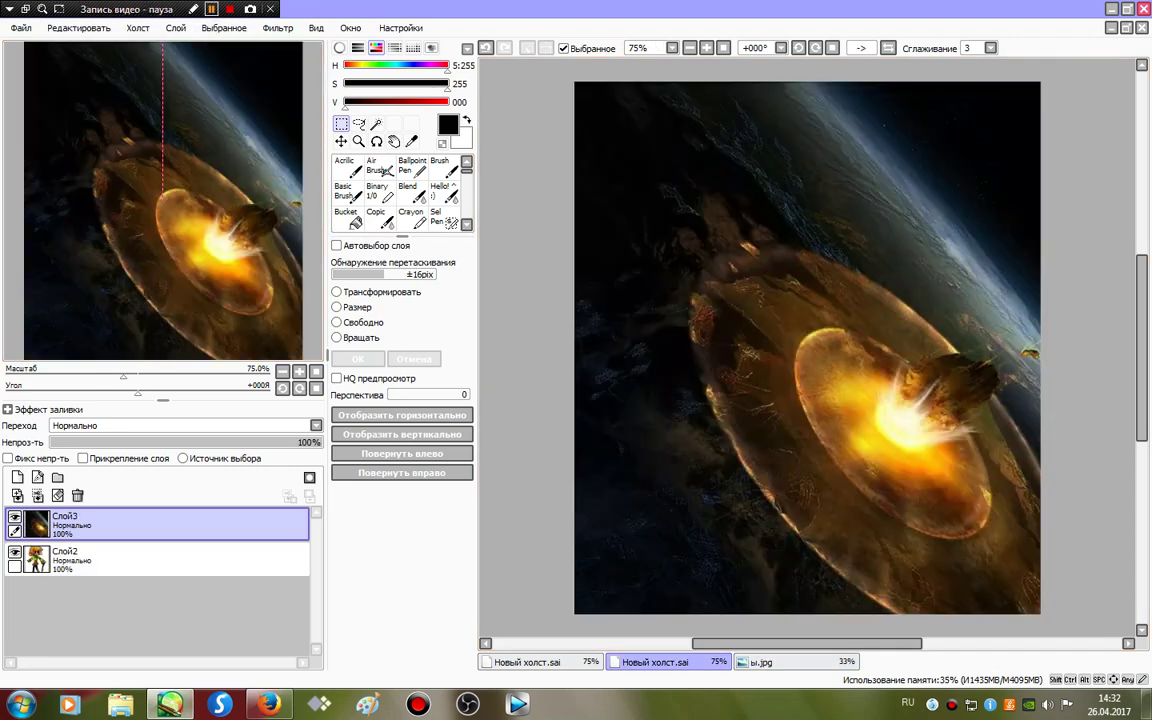
left_click_drag(60, 520, 60, 555)
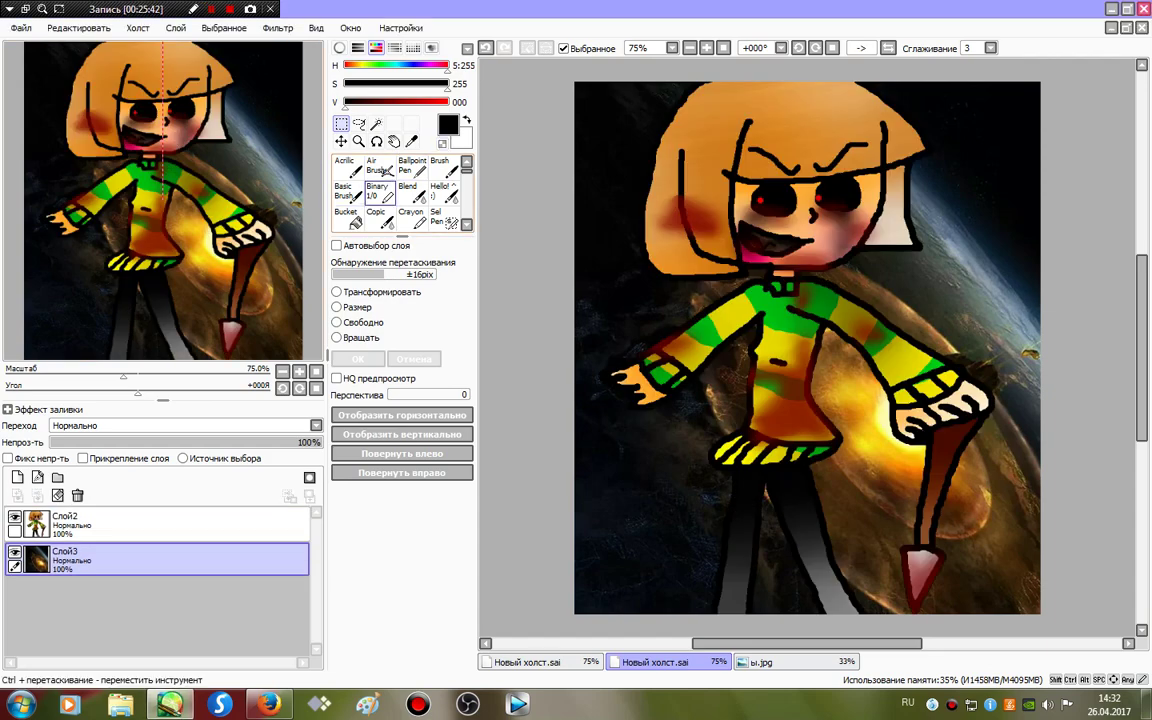
Erase the space background behind the teeth with the transparent Binary brush at size 100, undoing the extra stroke at the weapon tip.
left_click(377, 190)
left_click_drag(770, 239, 802, 237)
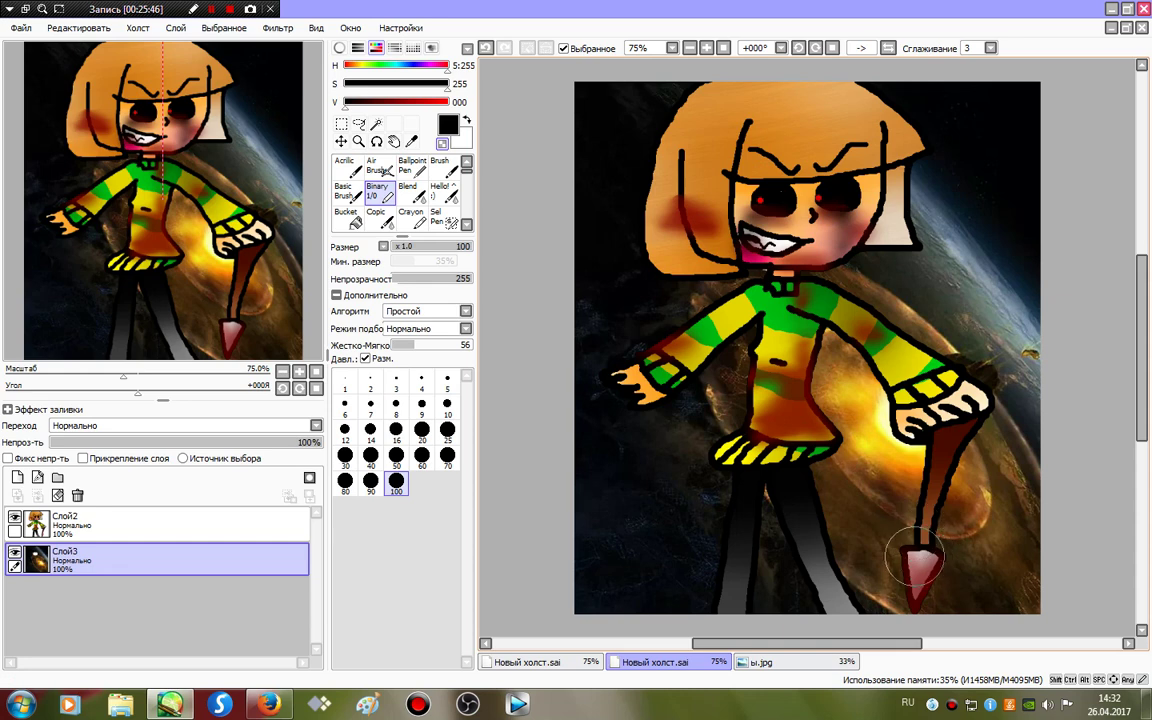
left_click_drag(910, 562, 911, 590)
key("ctrl+z")
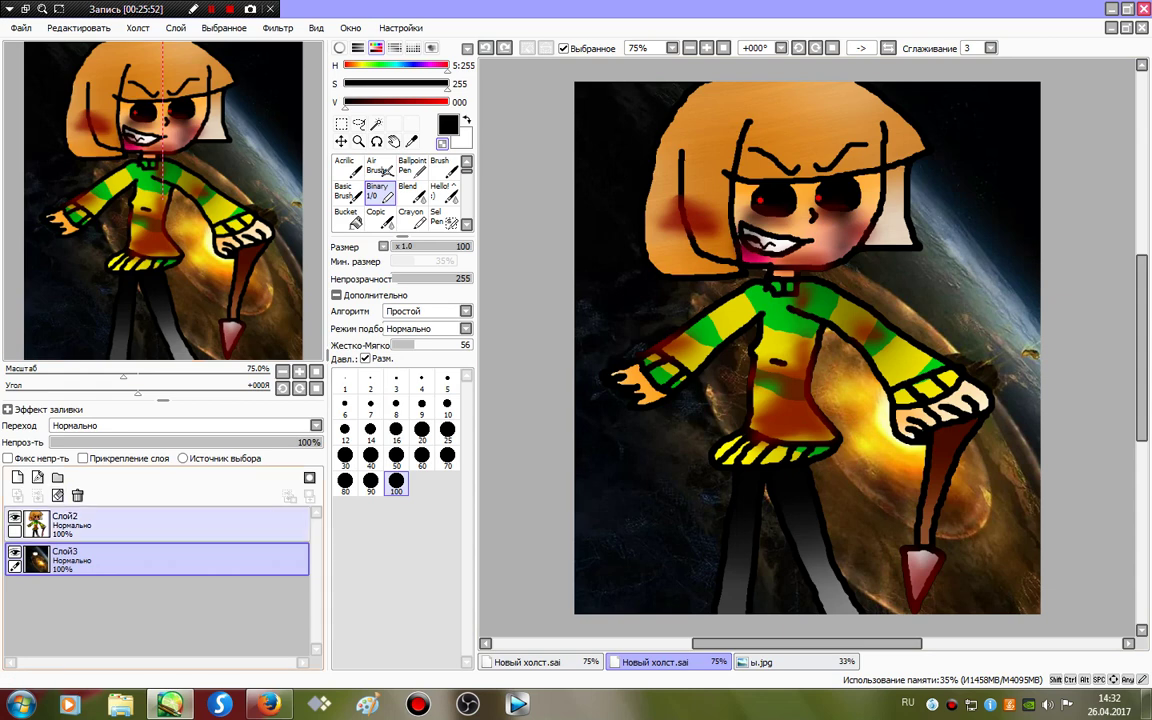
Merge the character layer down into the space background and close the ы.jpg source image.
left_click(70, 523)
key("ctrl+e")
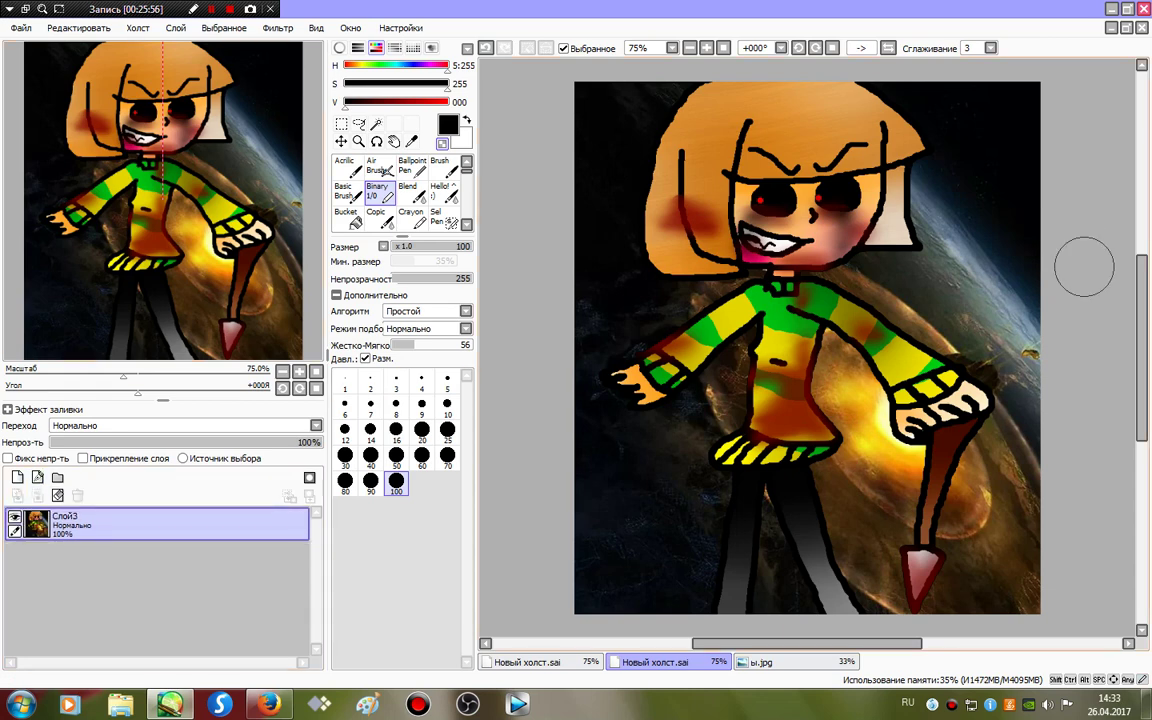
left_click(835, 662)
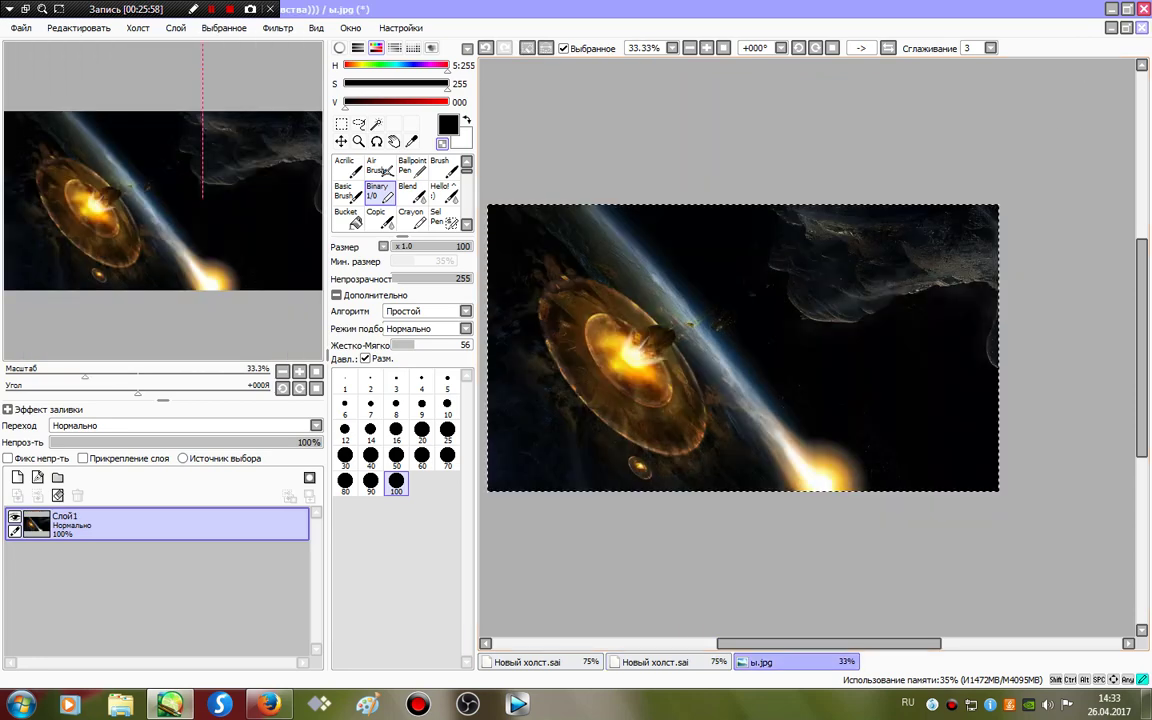
left_click(1144, 28)
left_click(592, 404)
Save the other canvas, with the purple-sweater character on red and black, as Фриск.sai in the Мои Творчества))) folder.
left_click(527, 662)
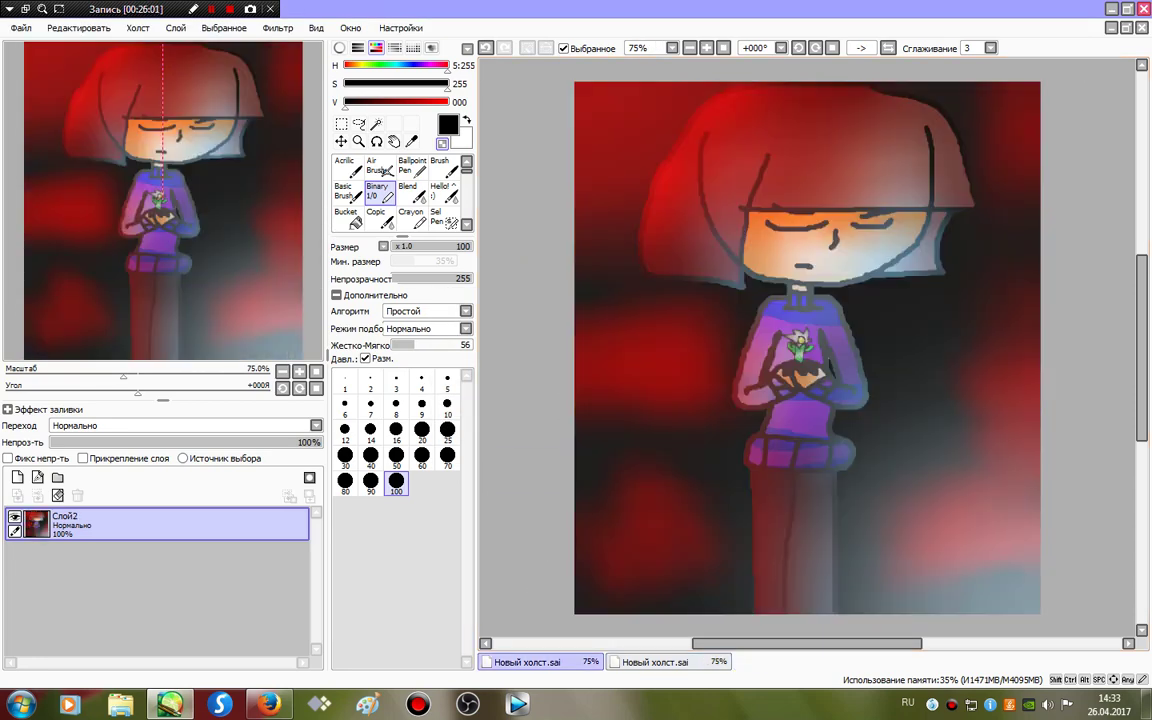
left_click(20, 27)
left_click(45, 121)
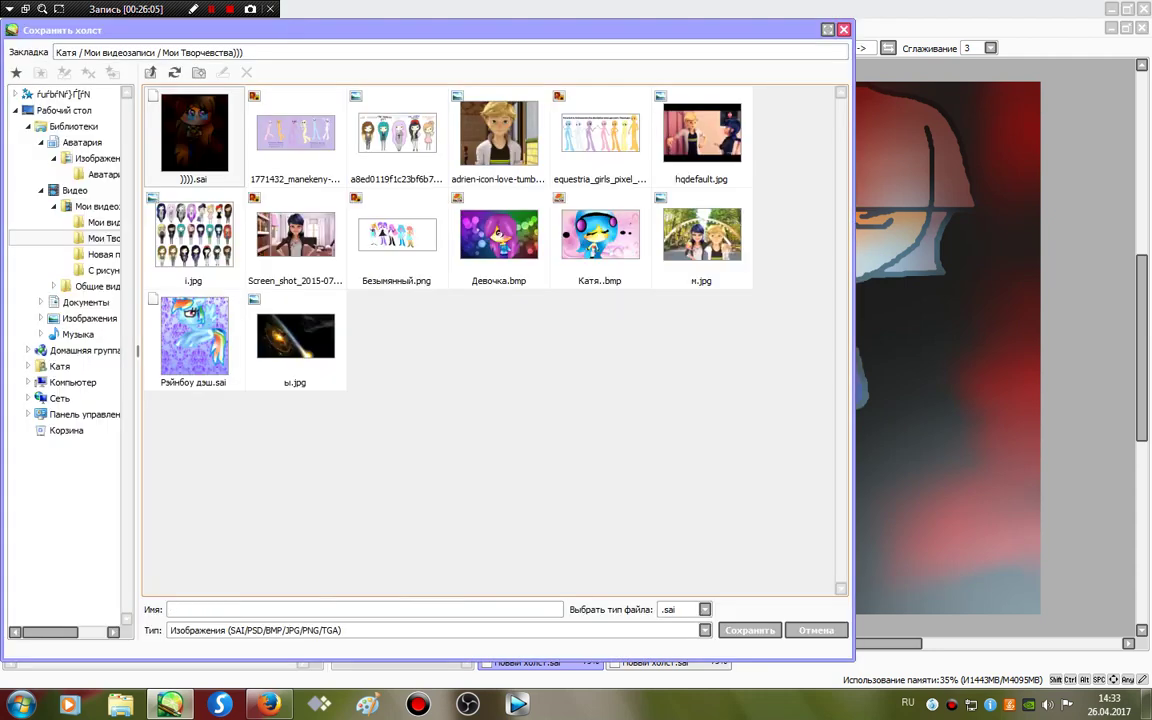
key("Escape")
Save the character canvas with the space background as a .sai file in the Мои Творчества))) folder, with a name beginning with Ча.
left_click(655, 662)
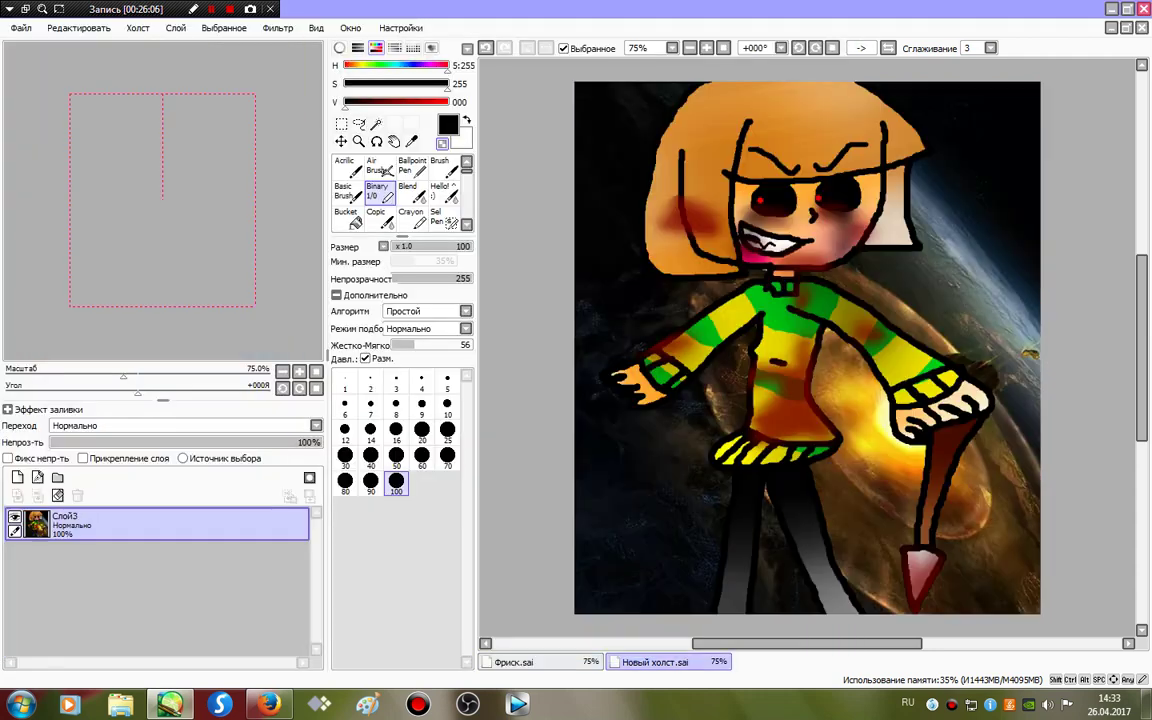
left_click(20, 27)
left_click(45, 121)
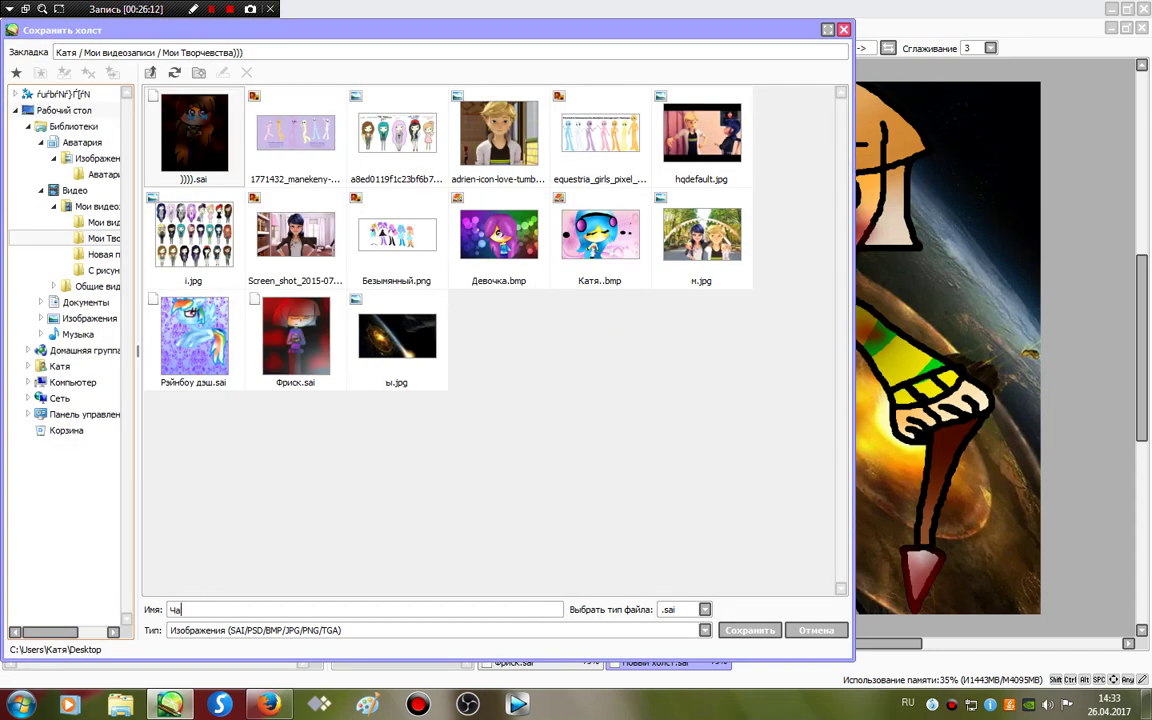
key("Escape")
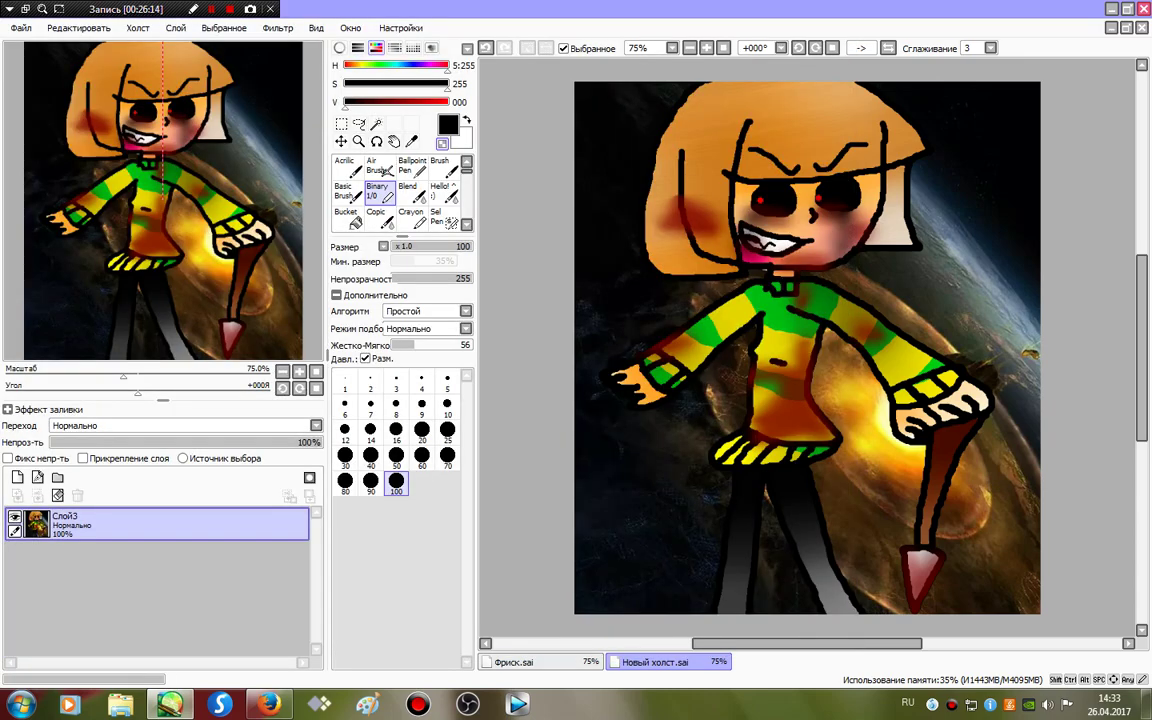